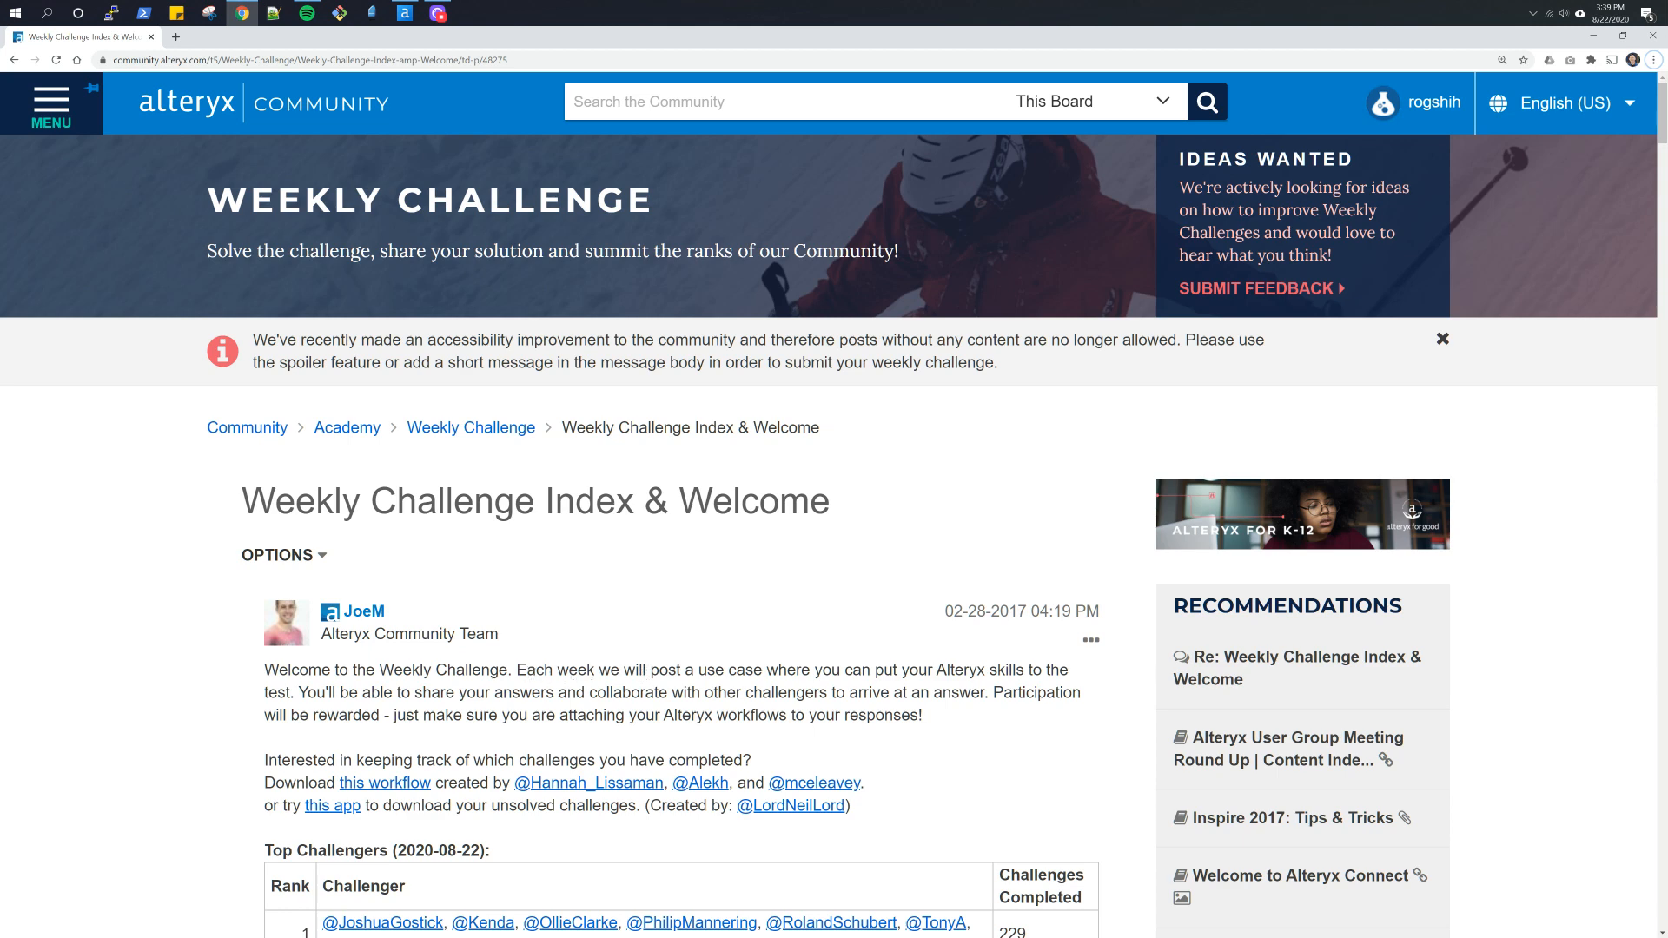
Step: Open the Preparing Delimited Data challenge from the weekly challenge index and read its description down to the attachments
scroll(681, 535, down, 10)
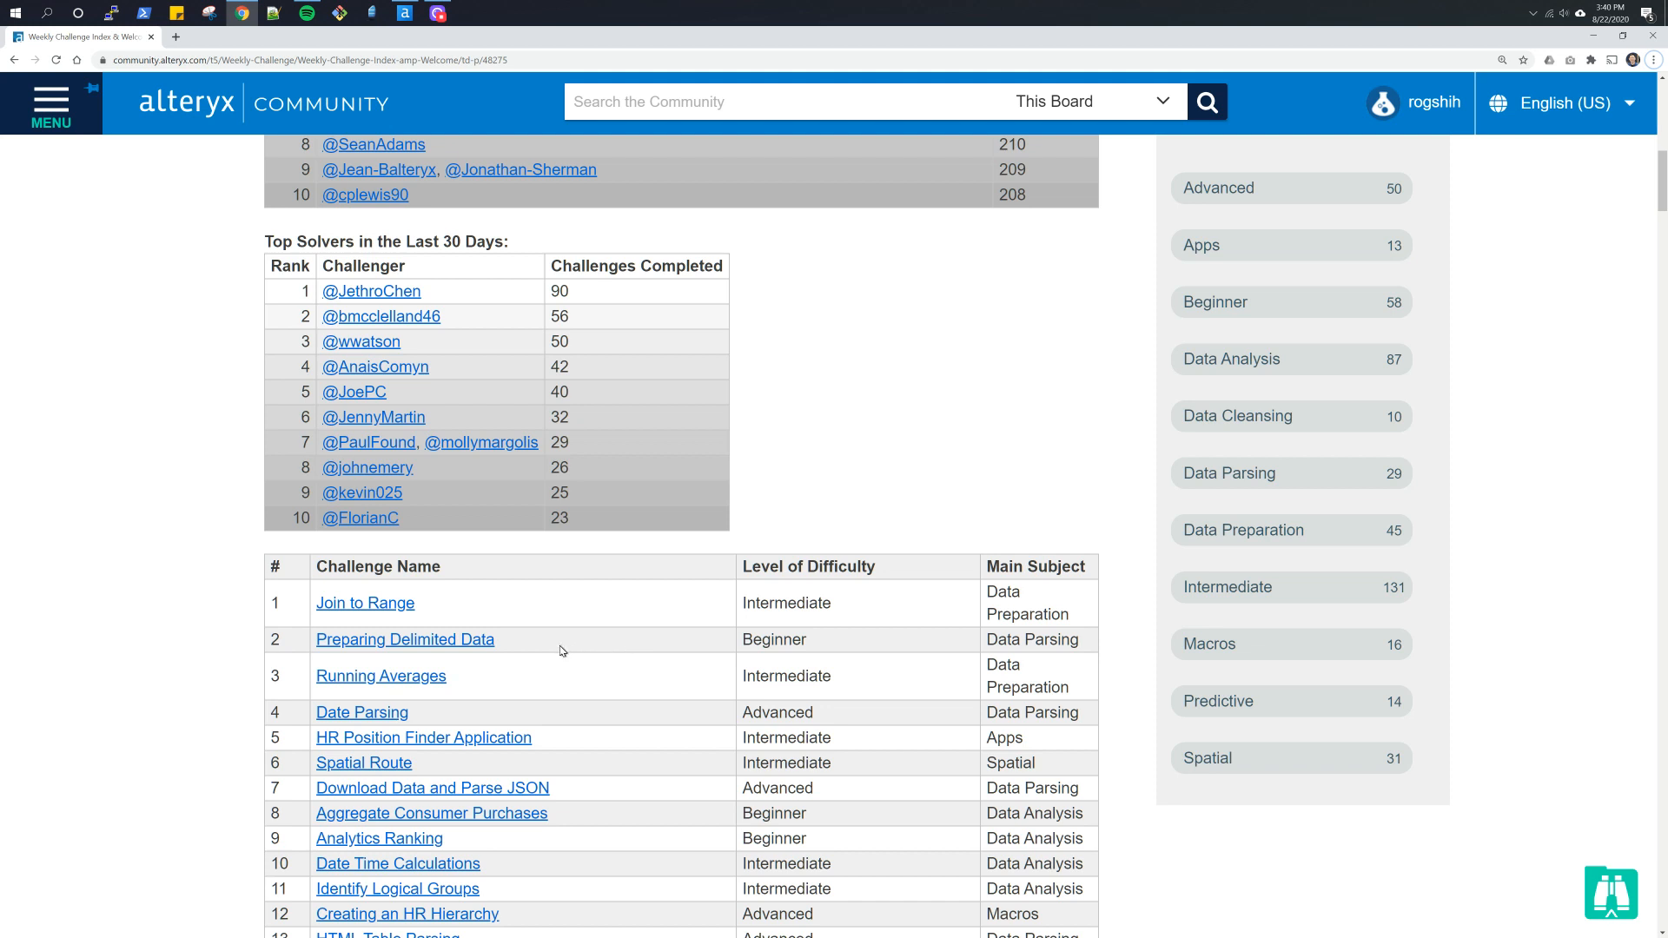
click(478, 643)
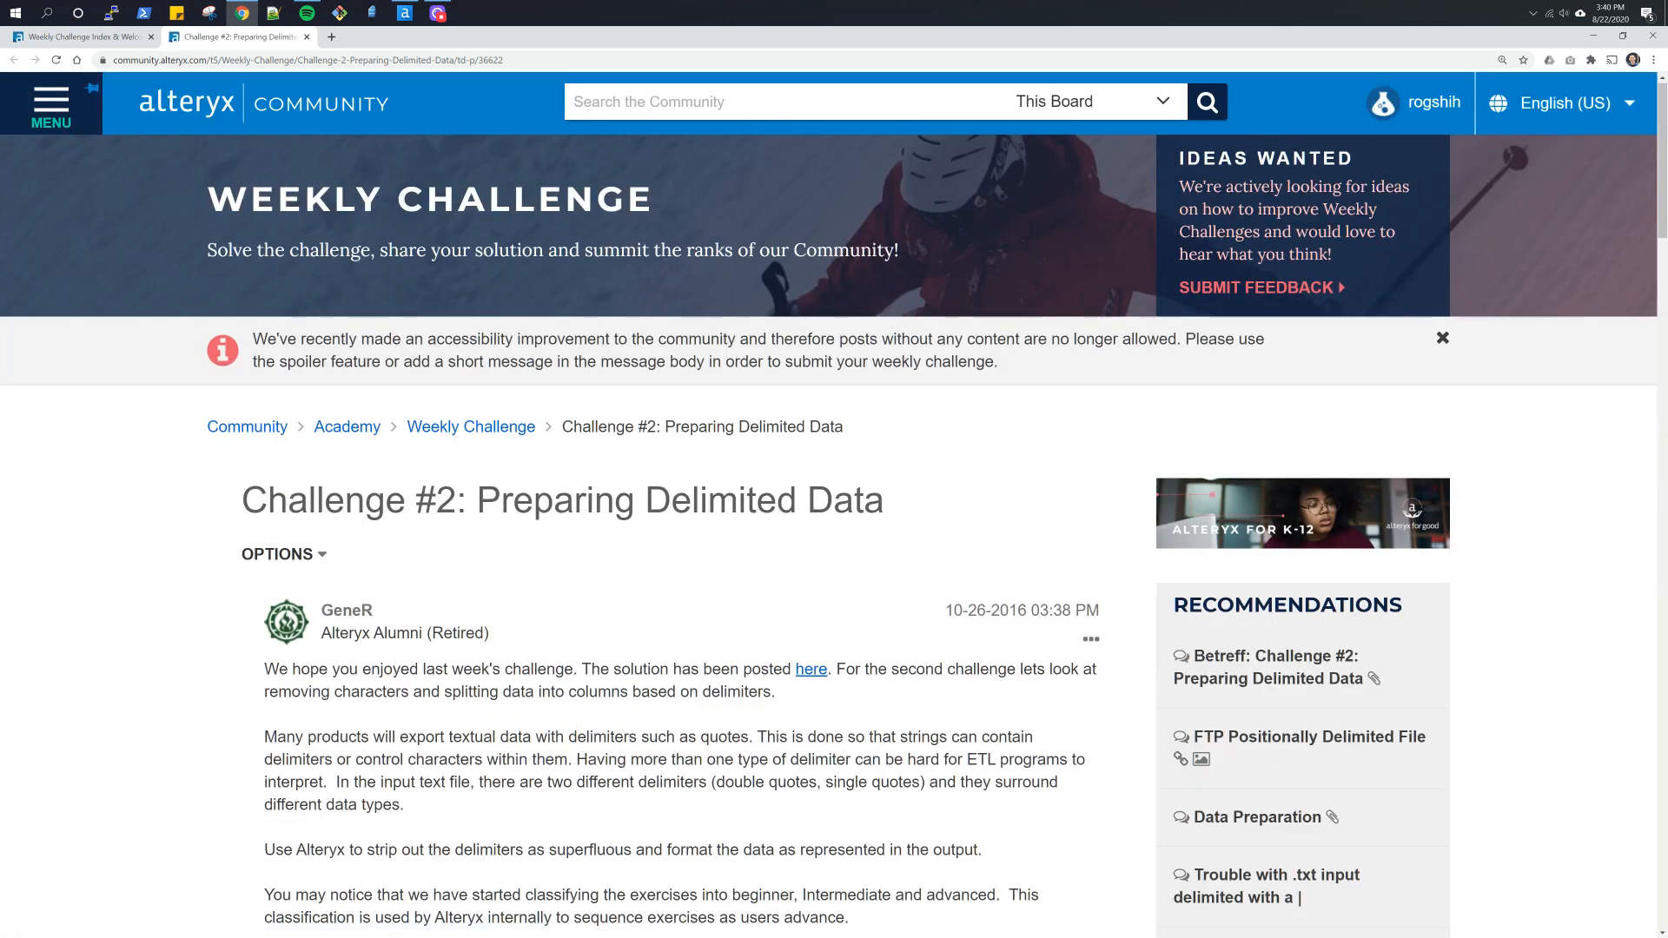
scroll(577, 703, down, 2)
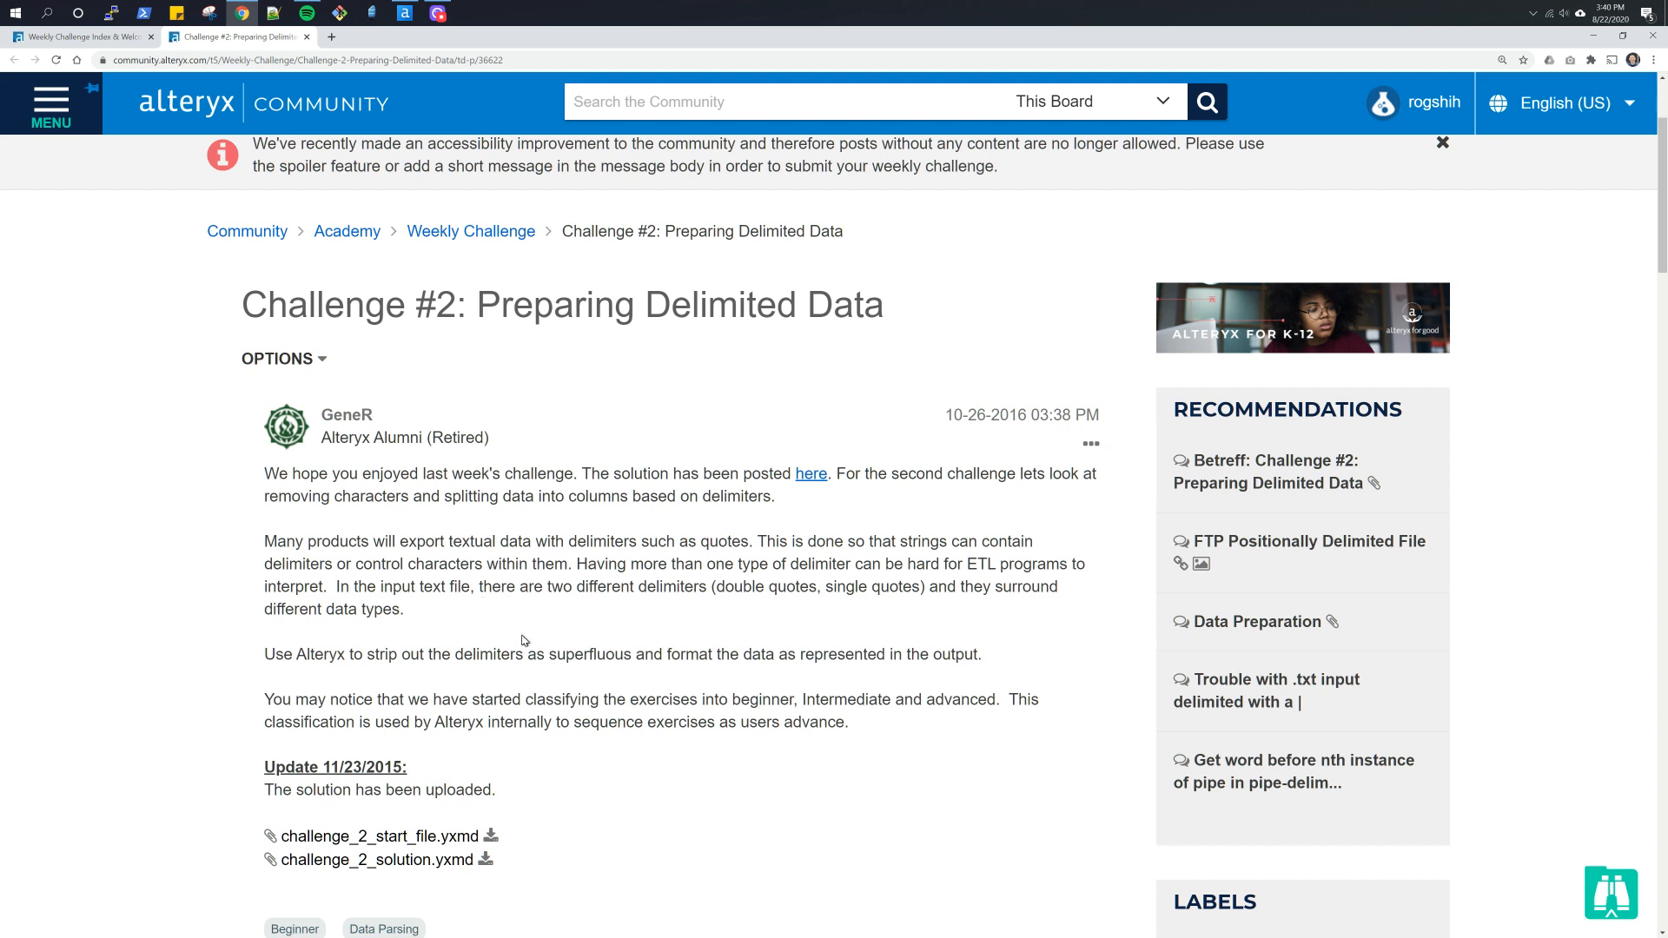
scroll(513, 647, down, 2)
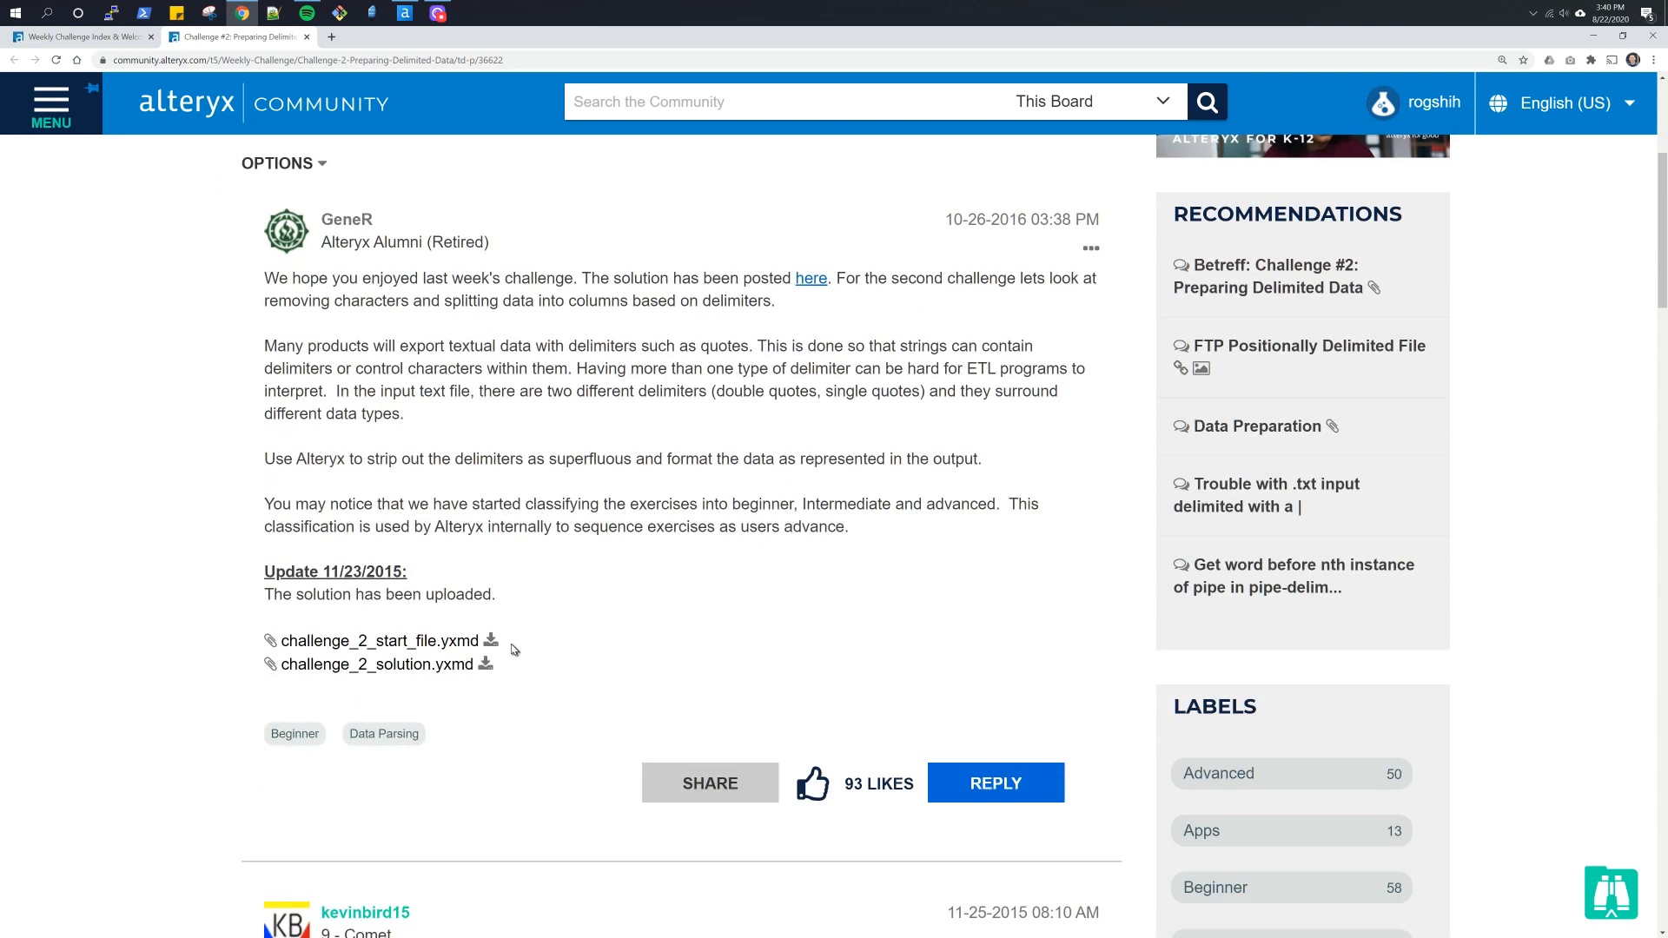
Step: Download challenge_2_start_file.yxmd into the Alteryx folder inside Downloads
click(492, 642)
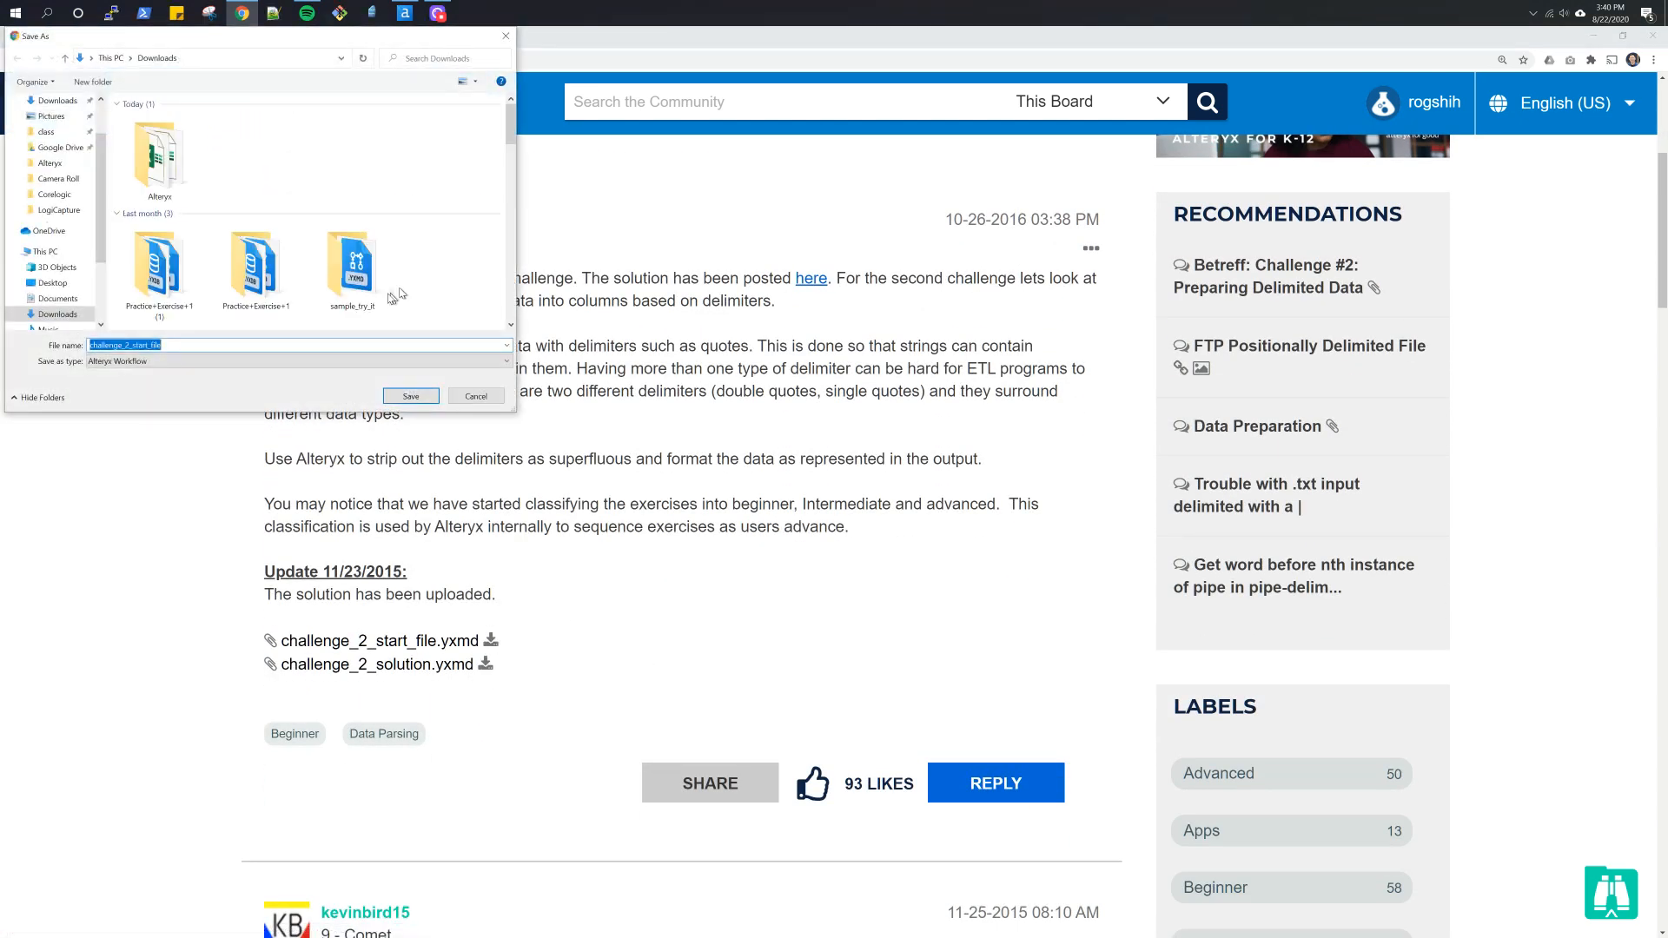
double_click(159, 156)
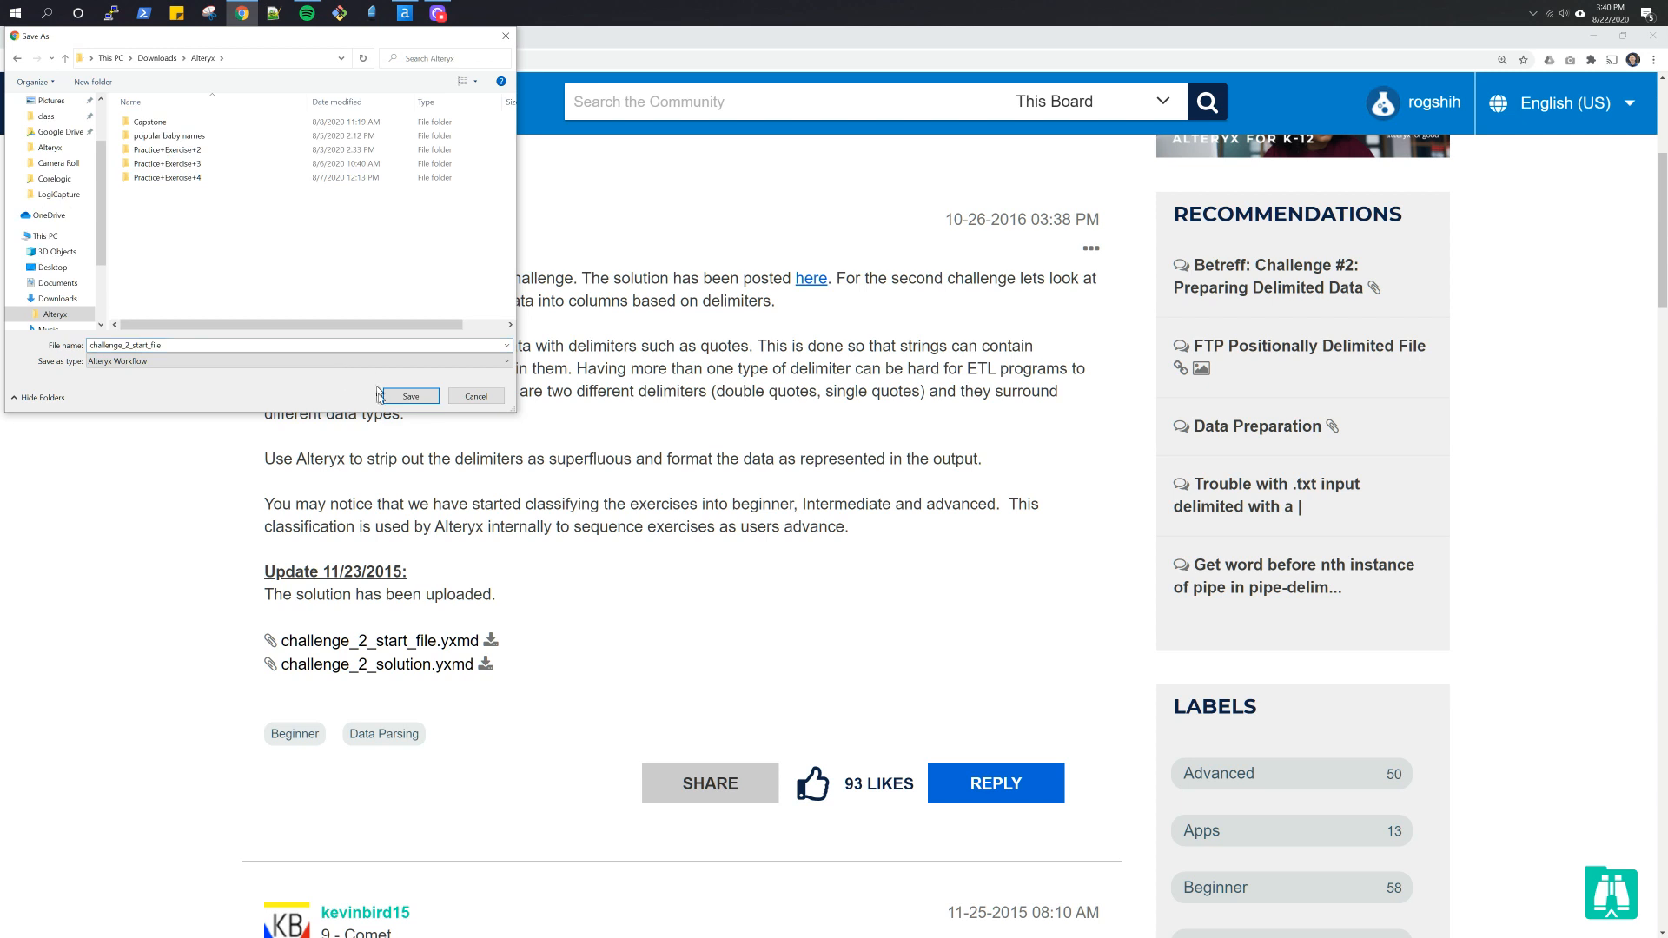
click(410, 396)
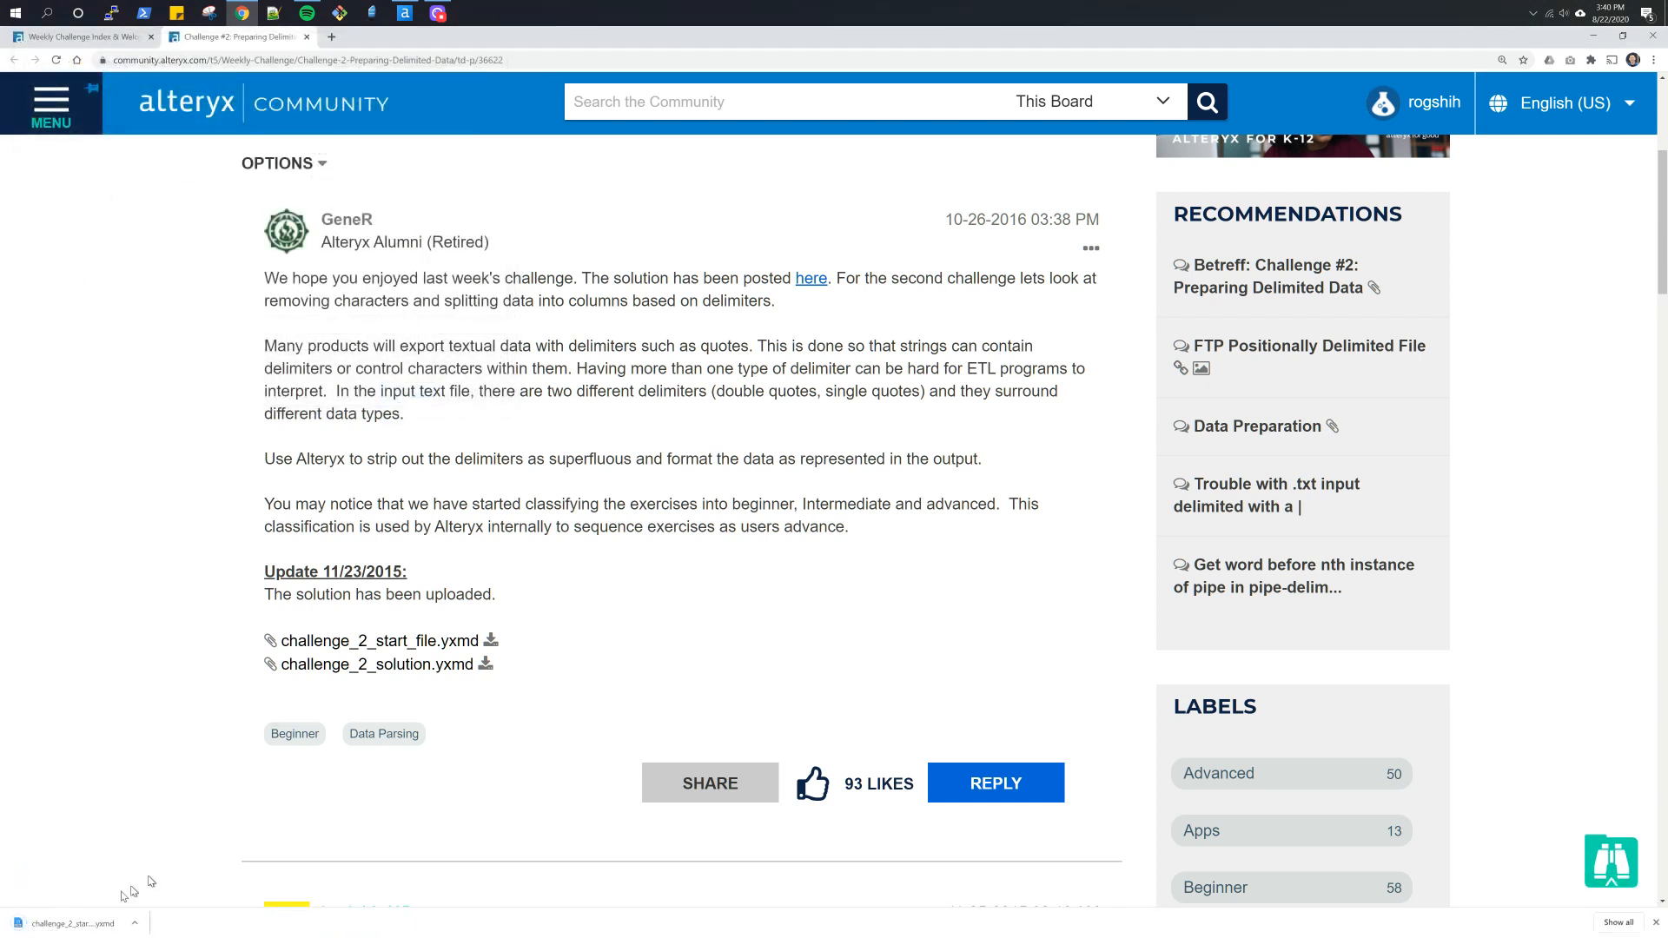
Step: Open the downloaded start file in Alteryx Designer and enlarge the canvas to read the challenge
click(78, 923)
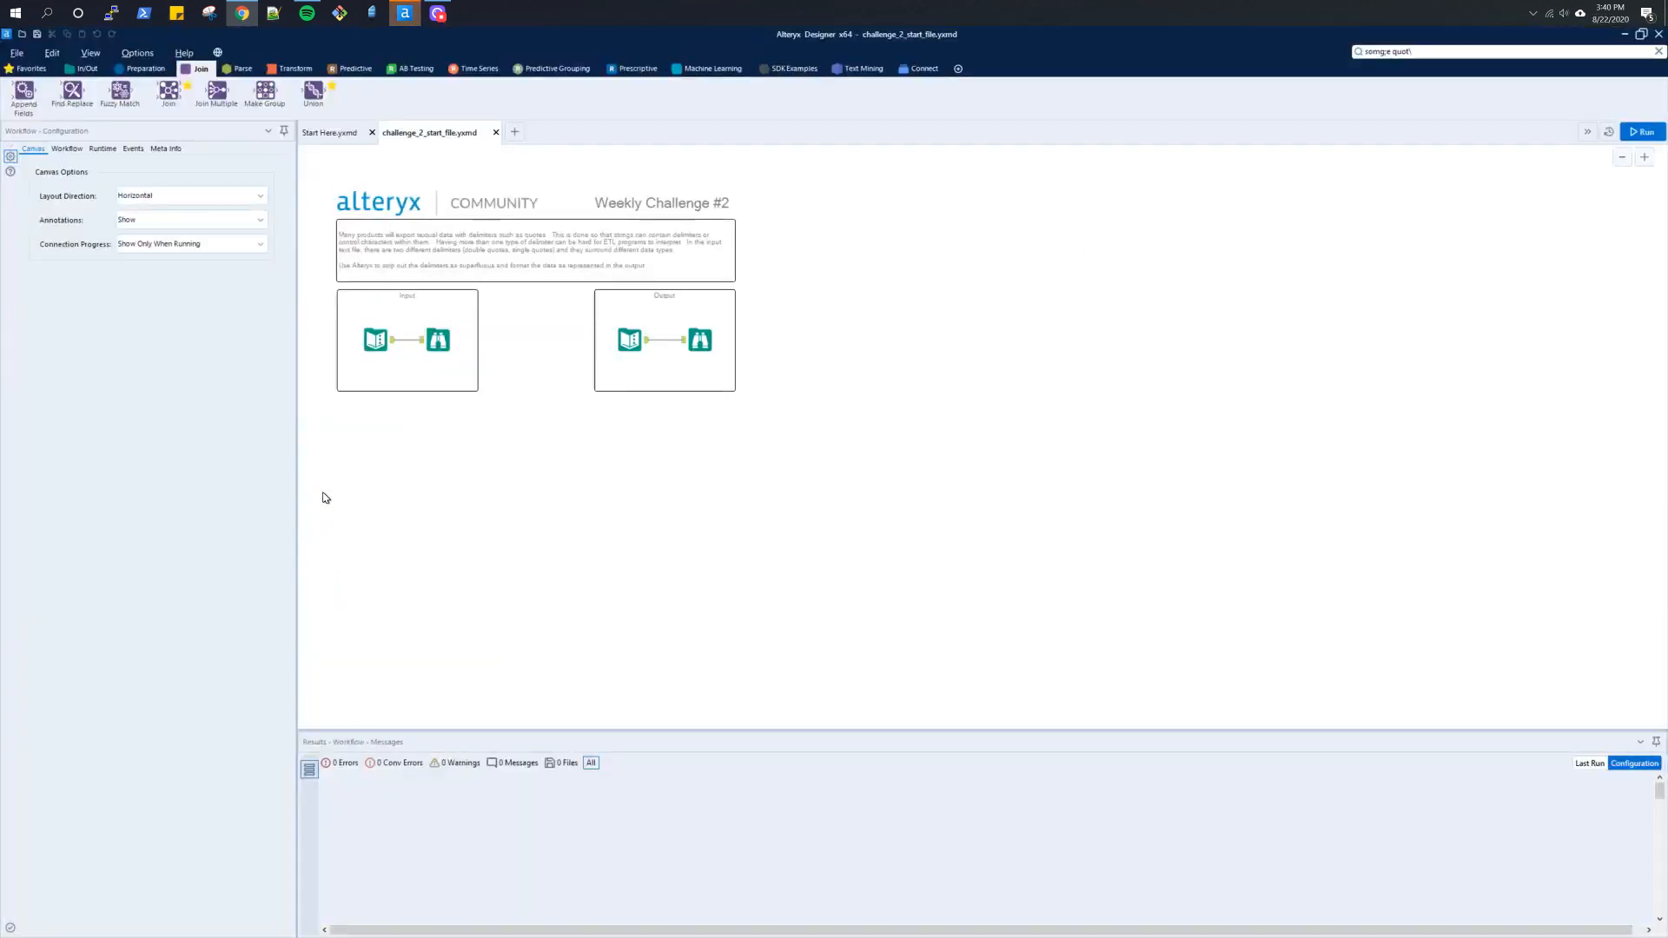
scroll(512, 520, up, 2)
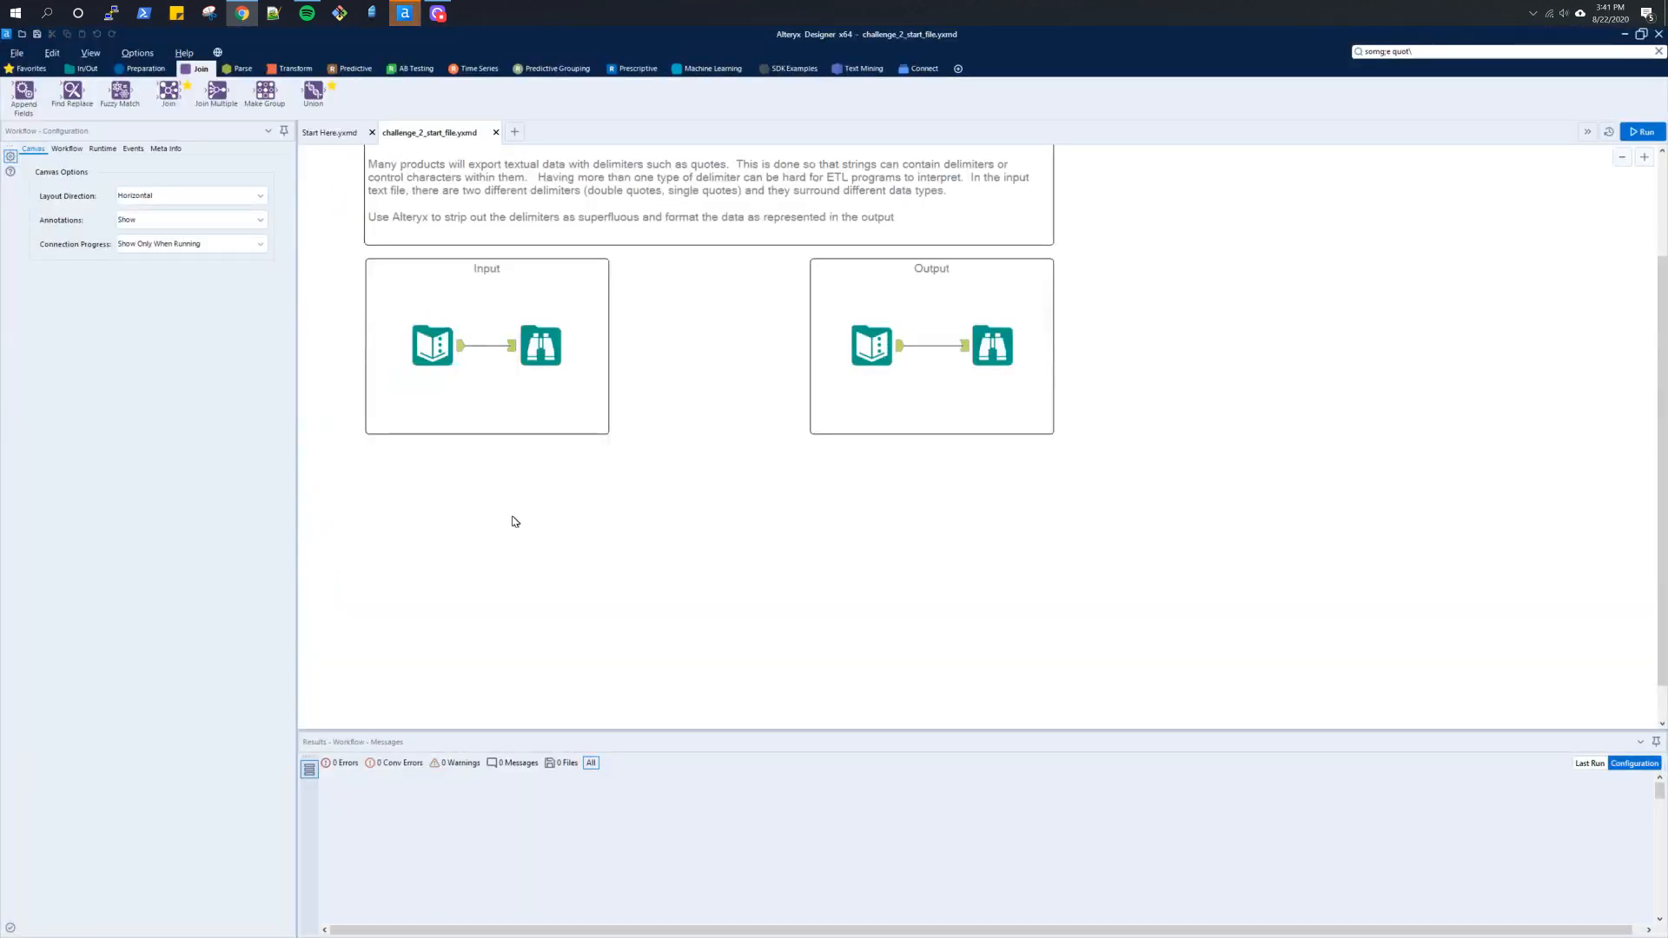
scroll(512, 519, up, 3)
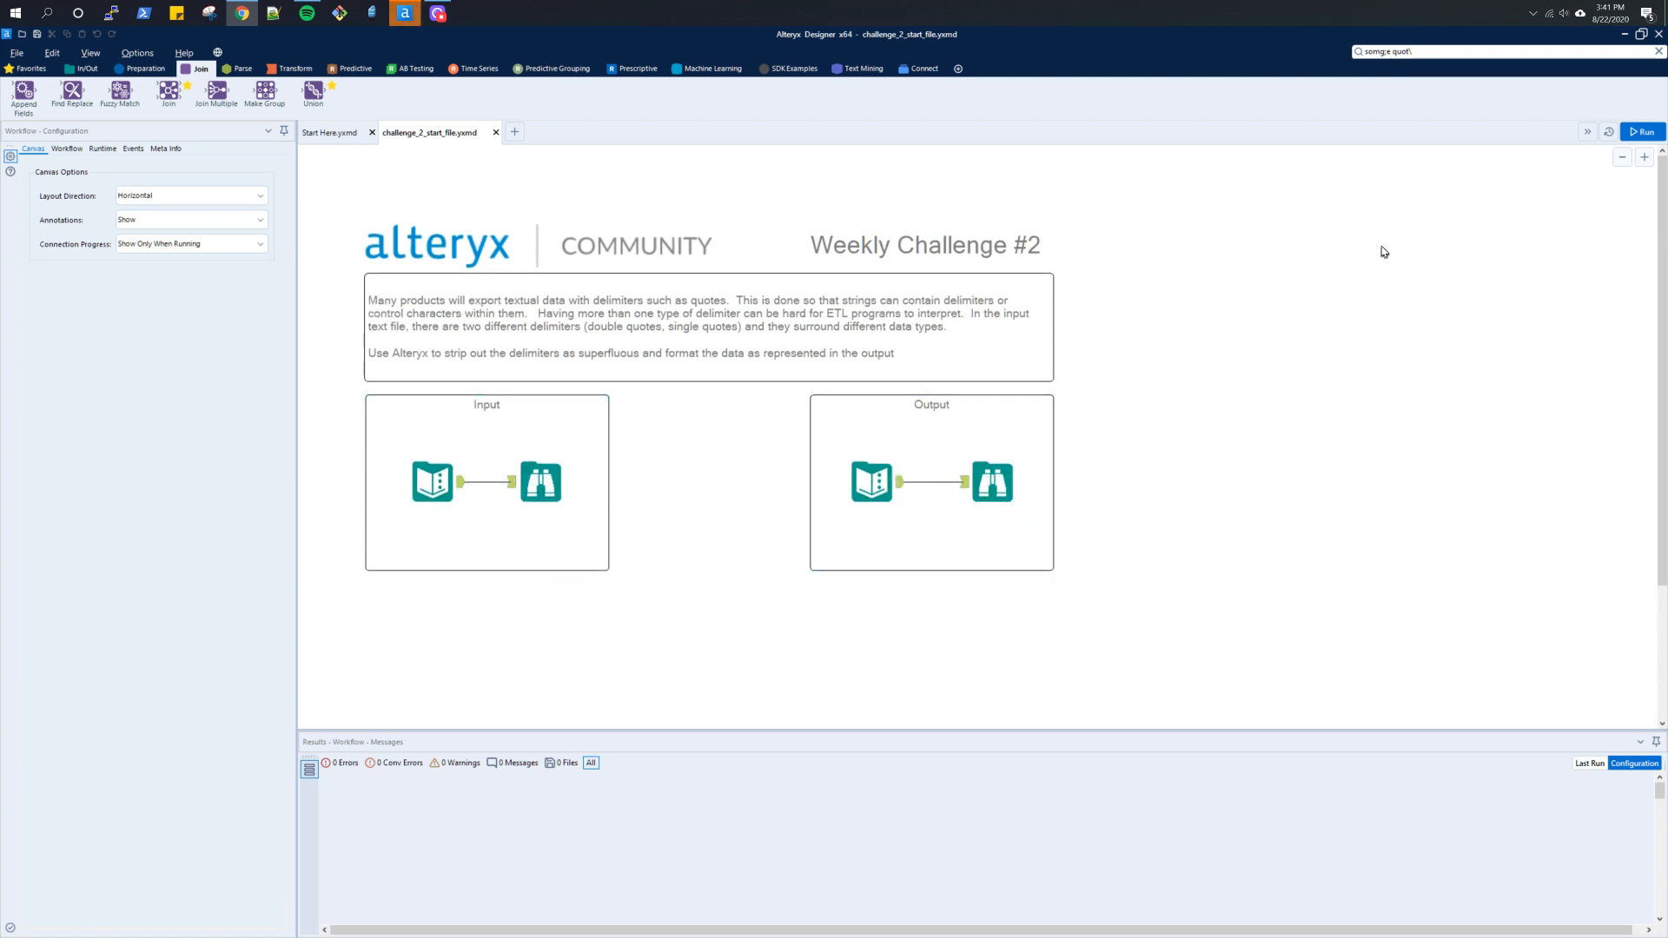
Step: Run the workflow and compare the data in the Input and Output Browse tools
click(1640, 131)
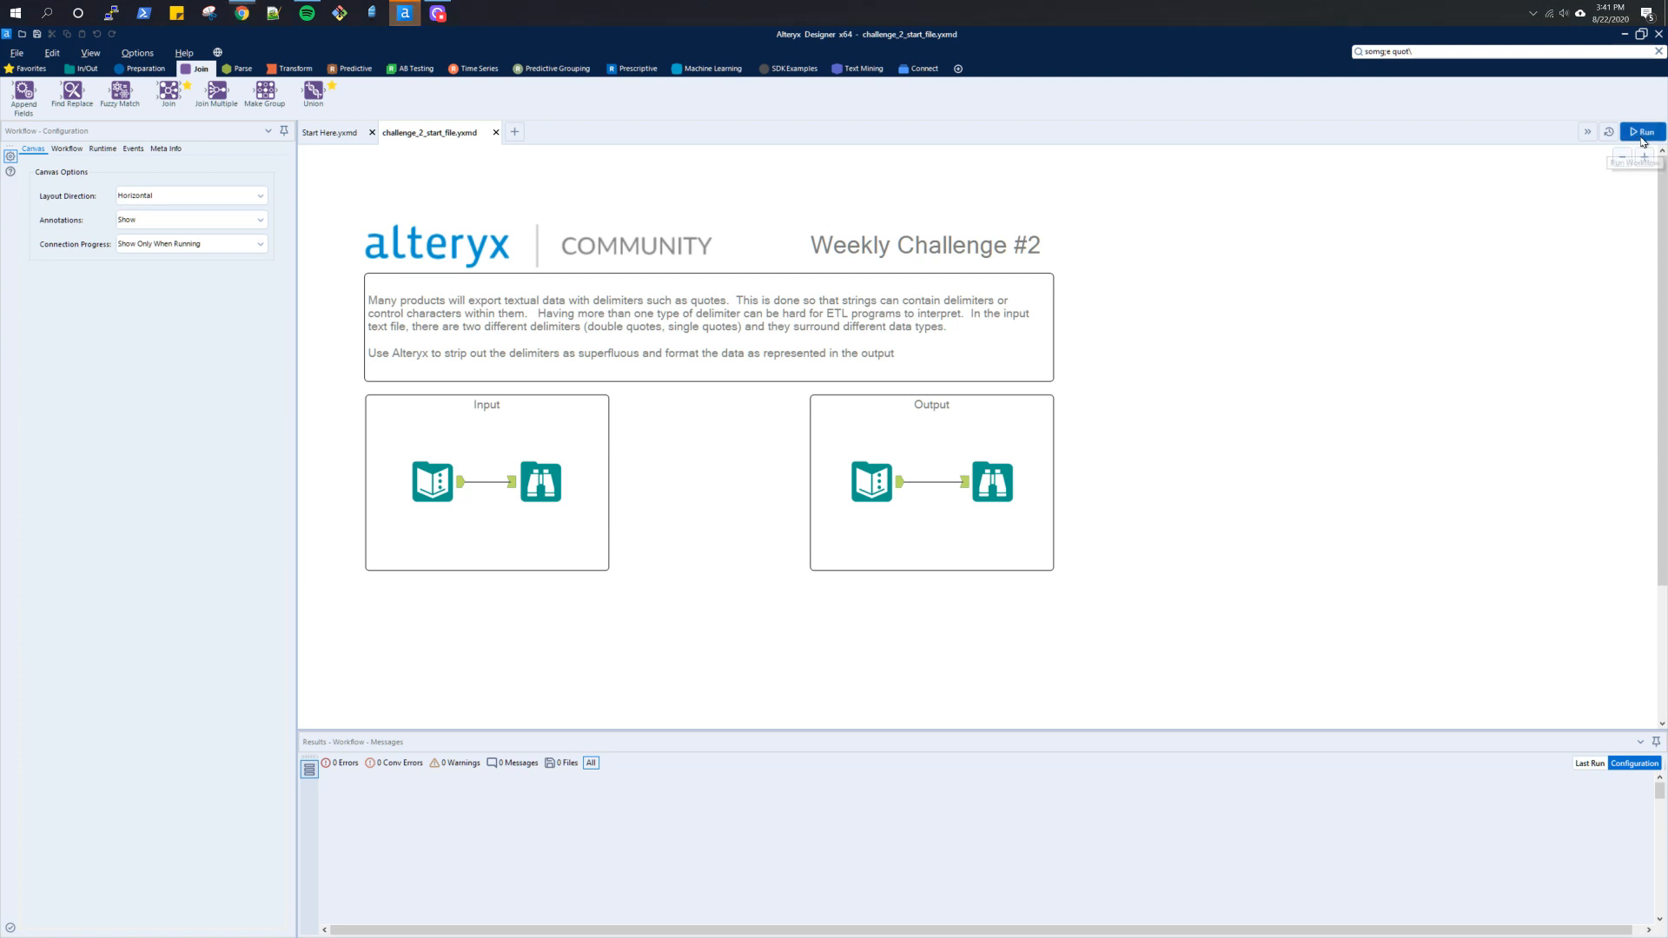
click(550, 484)
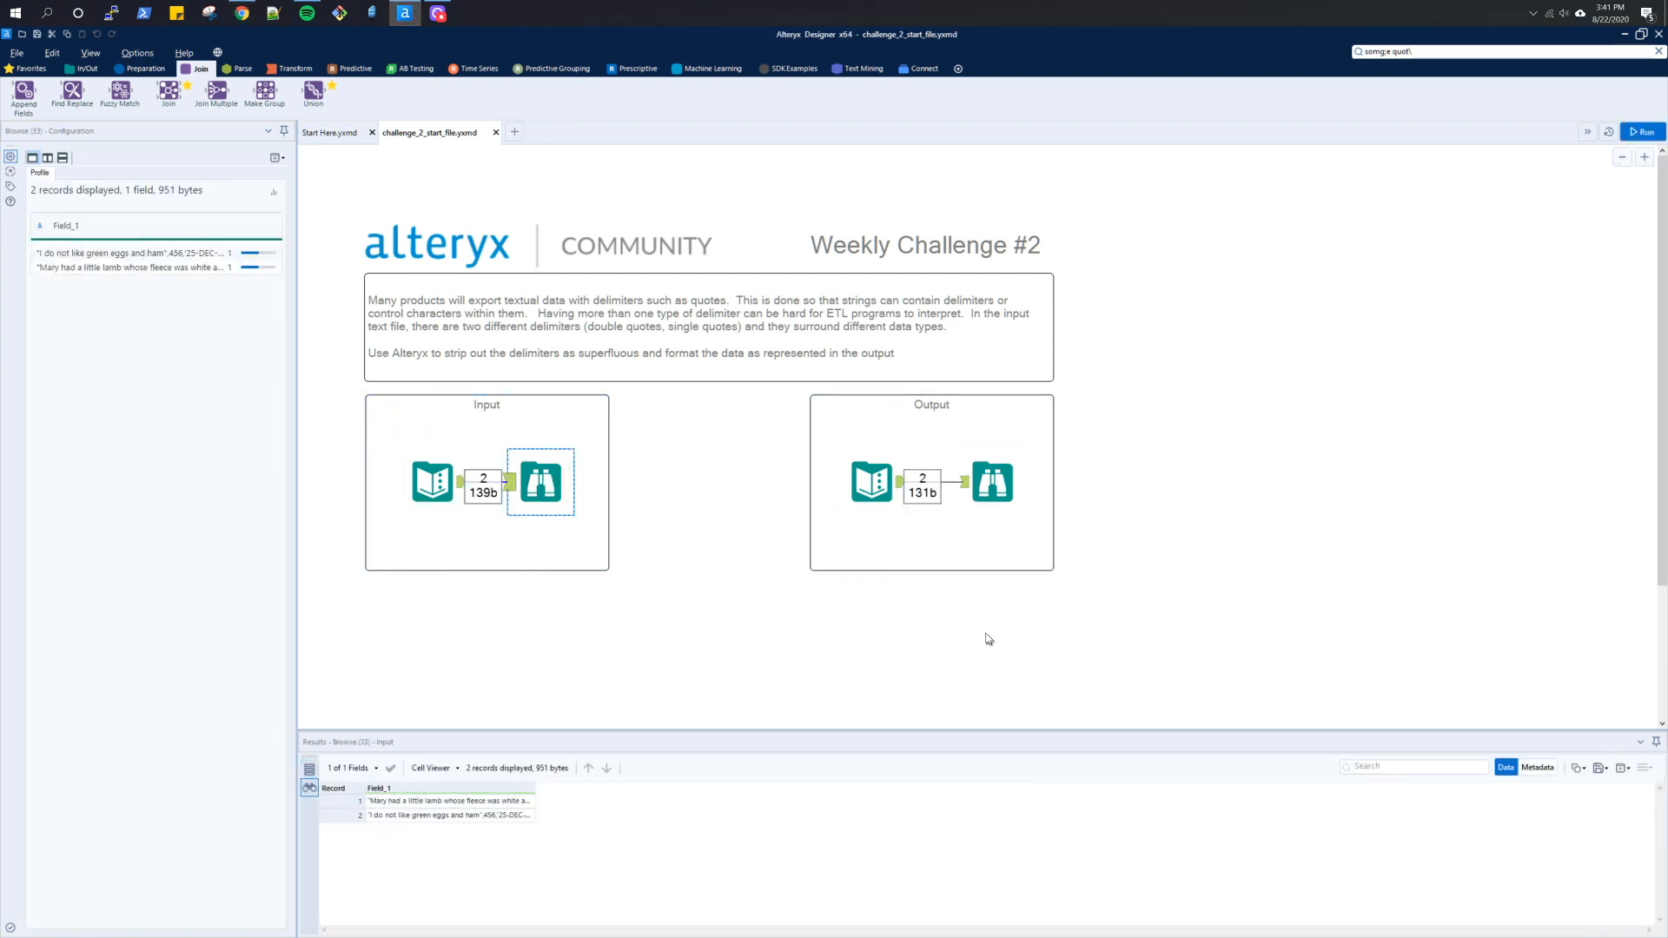
click(996, 494)
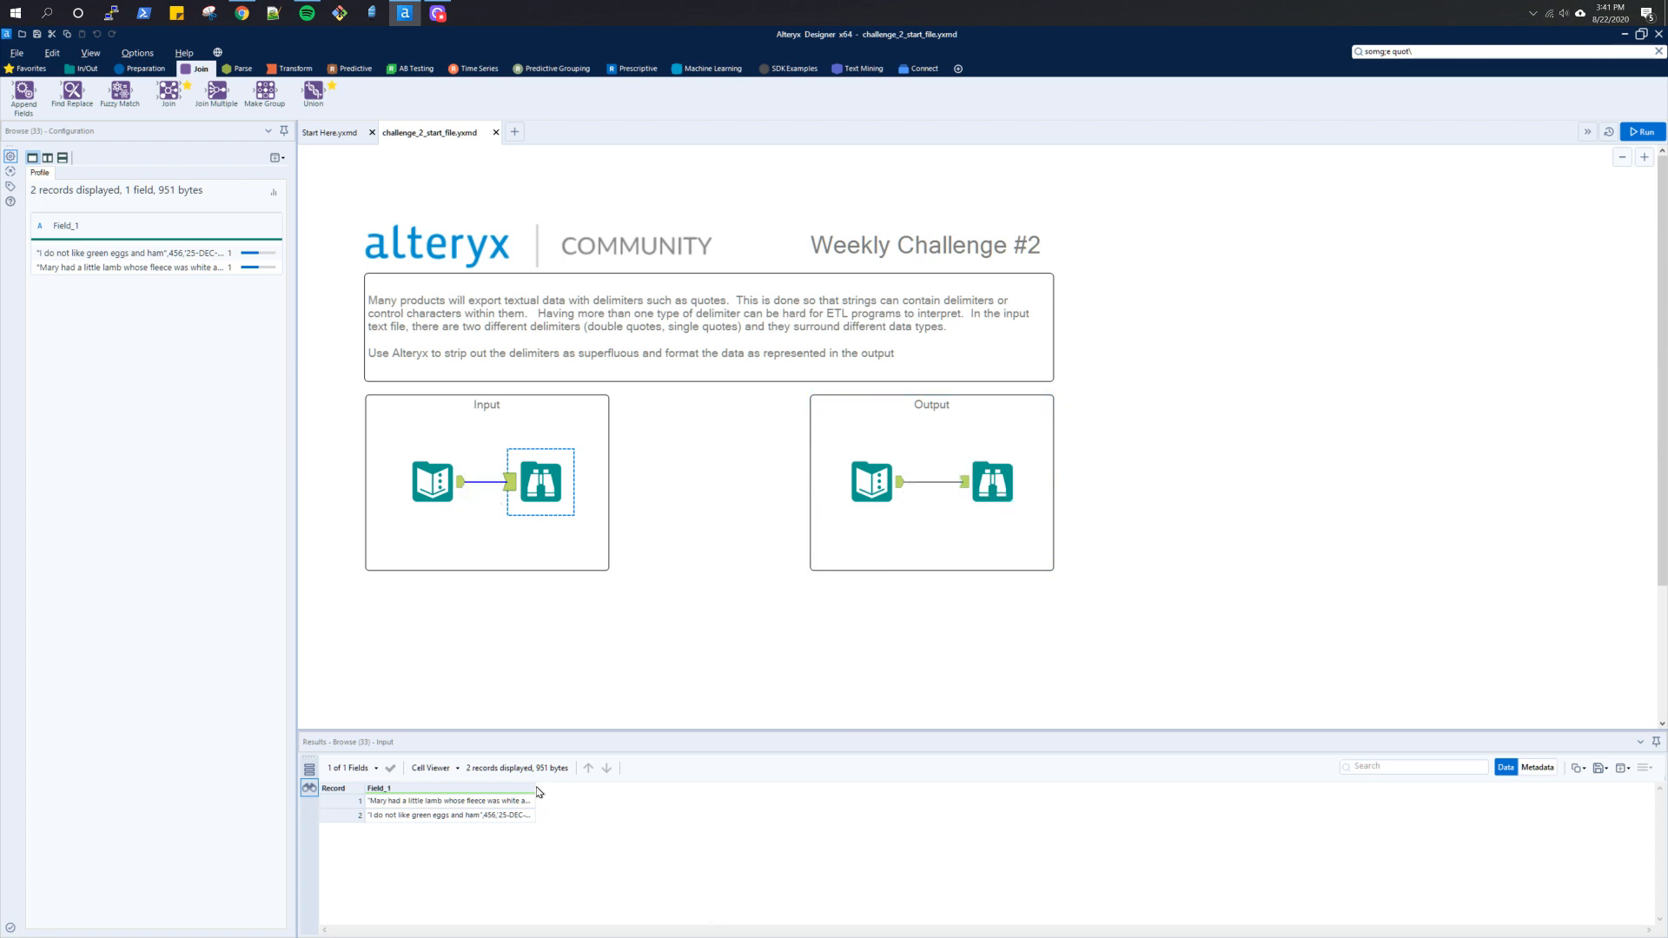
drag(537, 792, 575, 789)
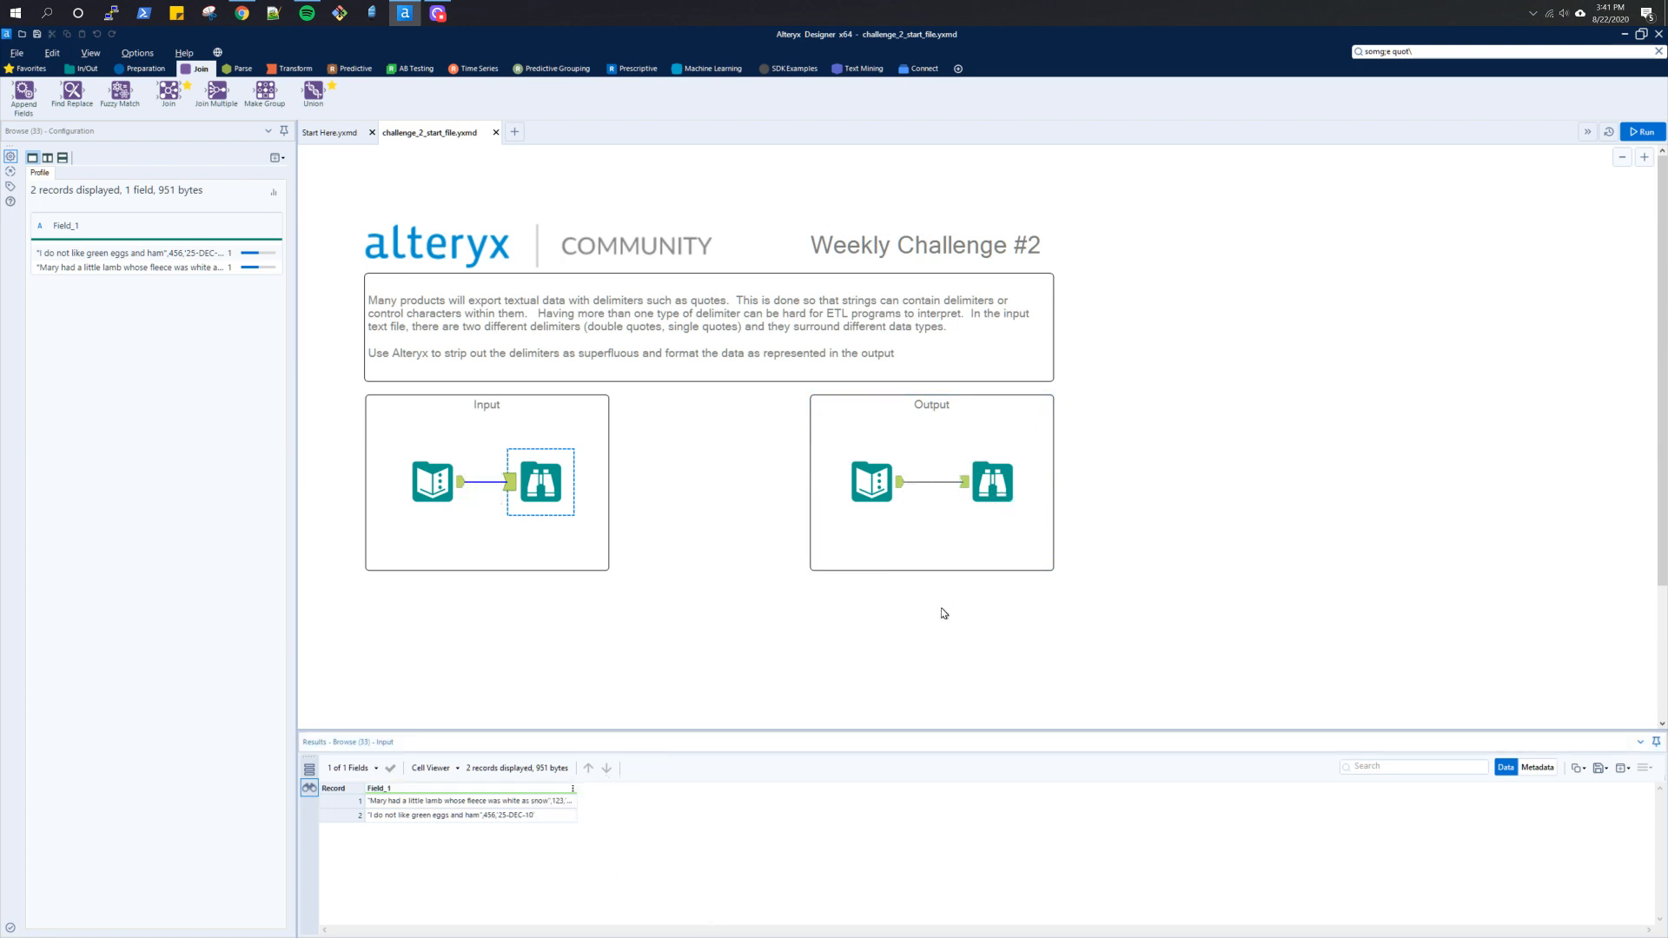
click(977, 500)
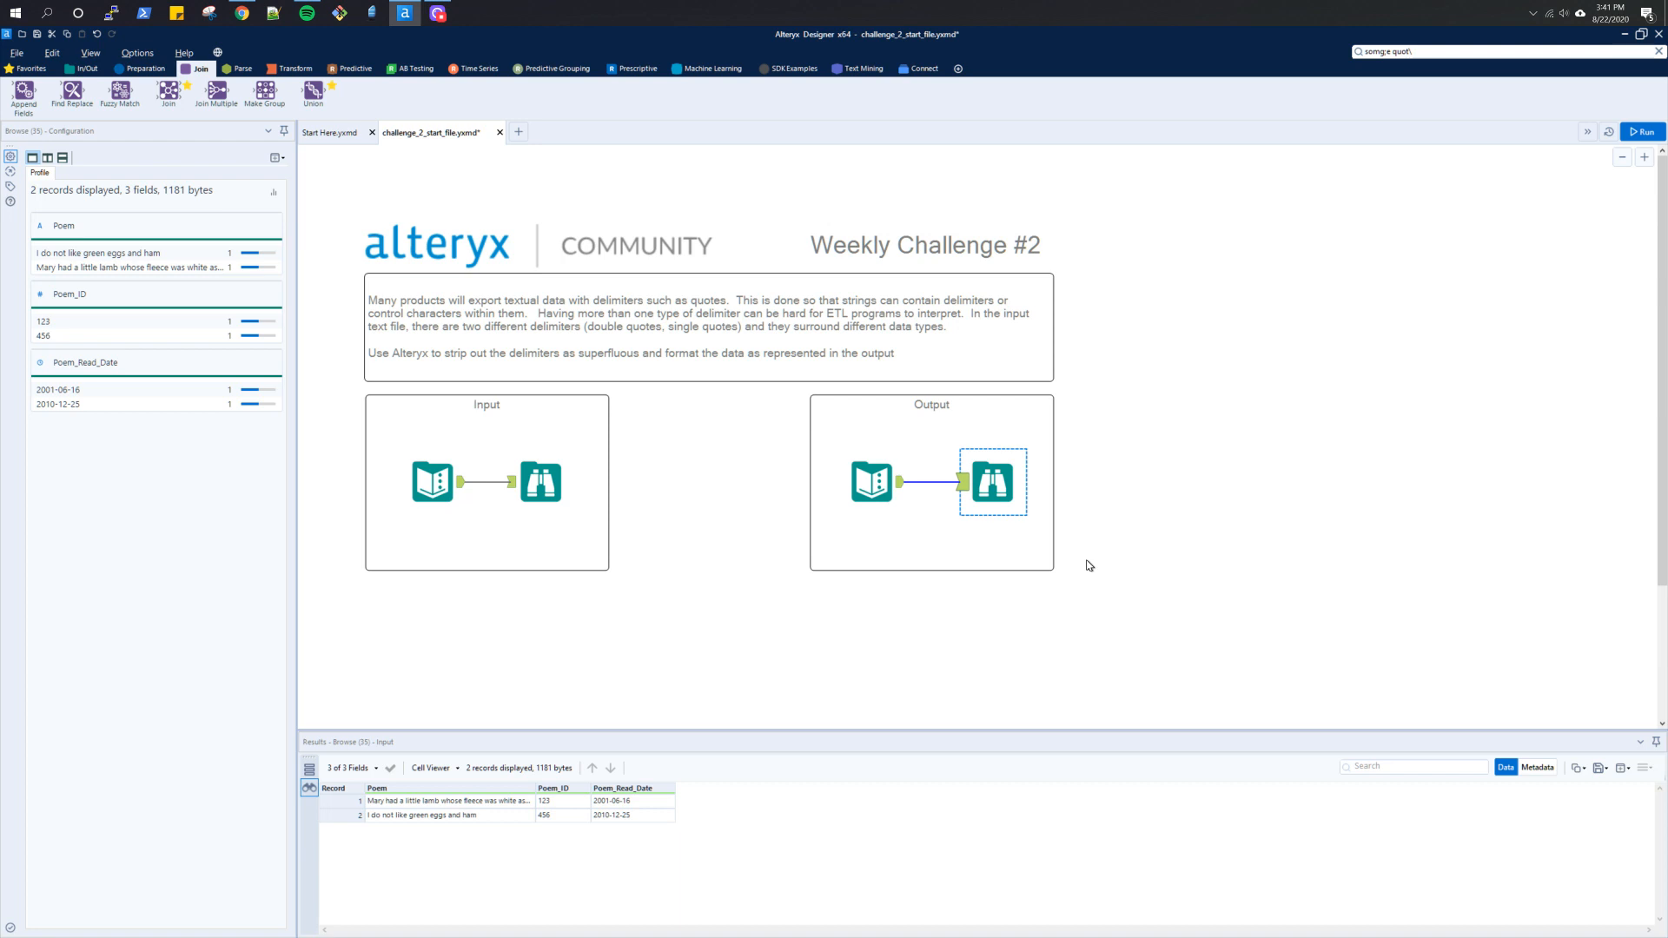
scroll(1089, 566, down, 1)
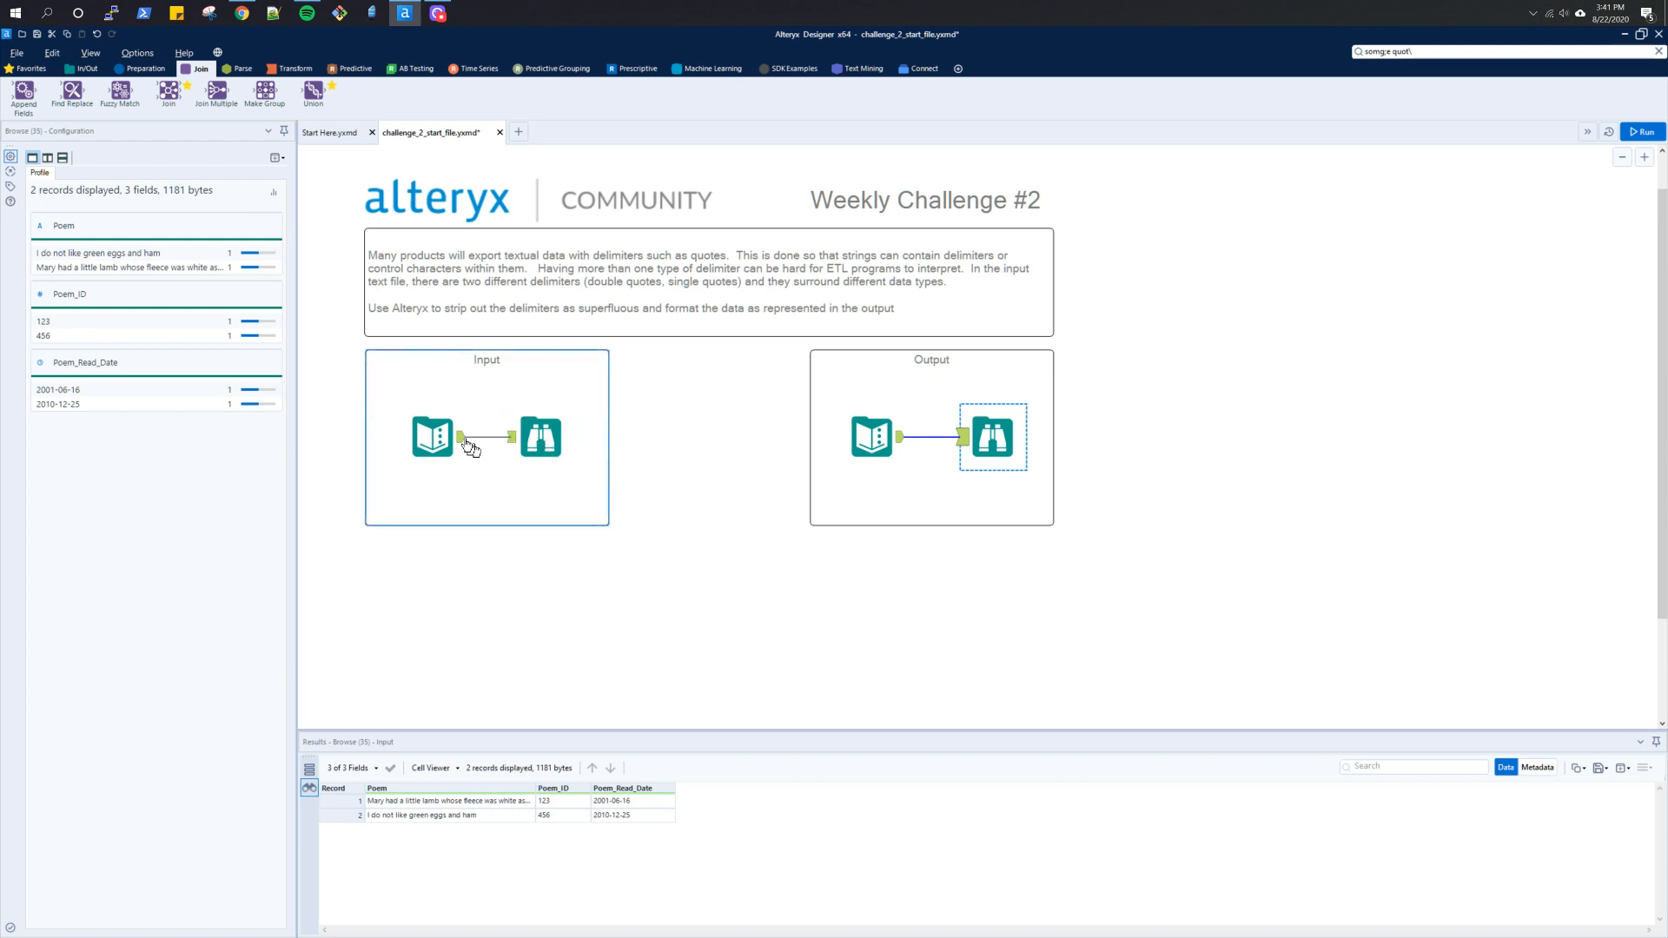
scroll(703, 518, up, 1)
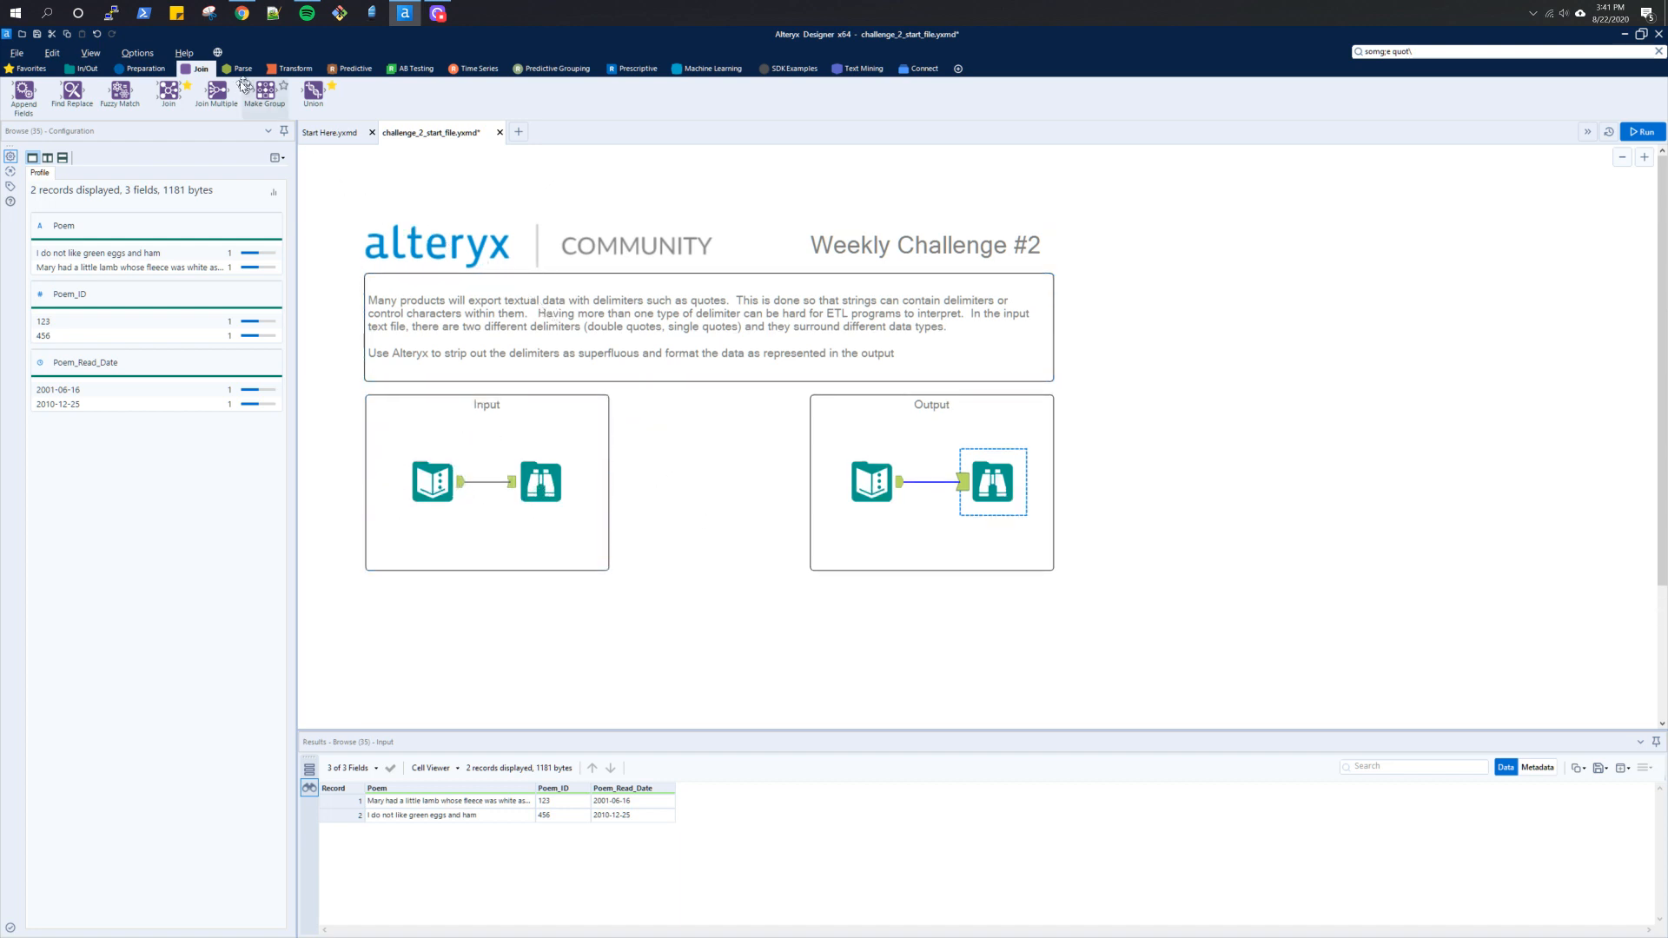
Step: Add a Text To Columns tool below the Input container and connect the input data source to it
click(239, 68)
click(560, 504)
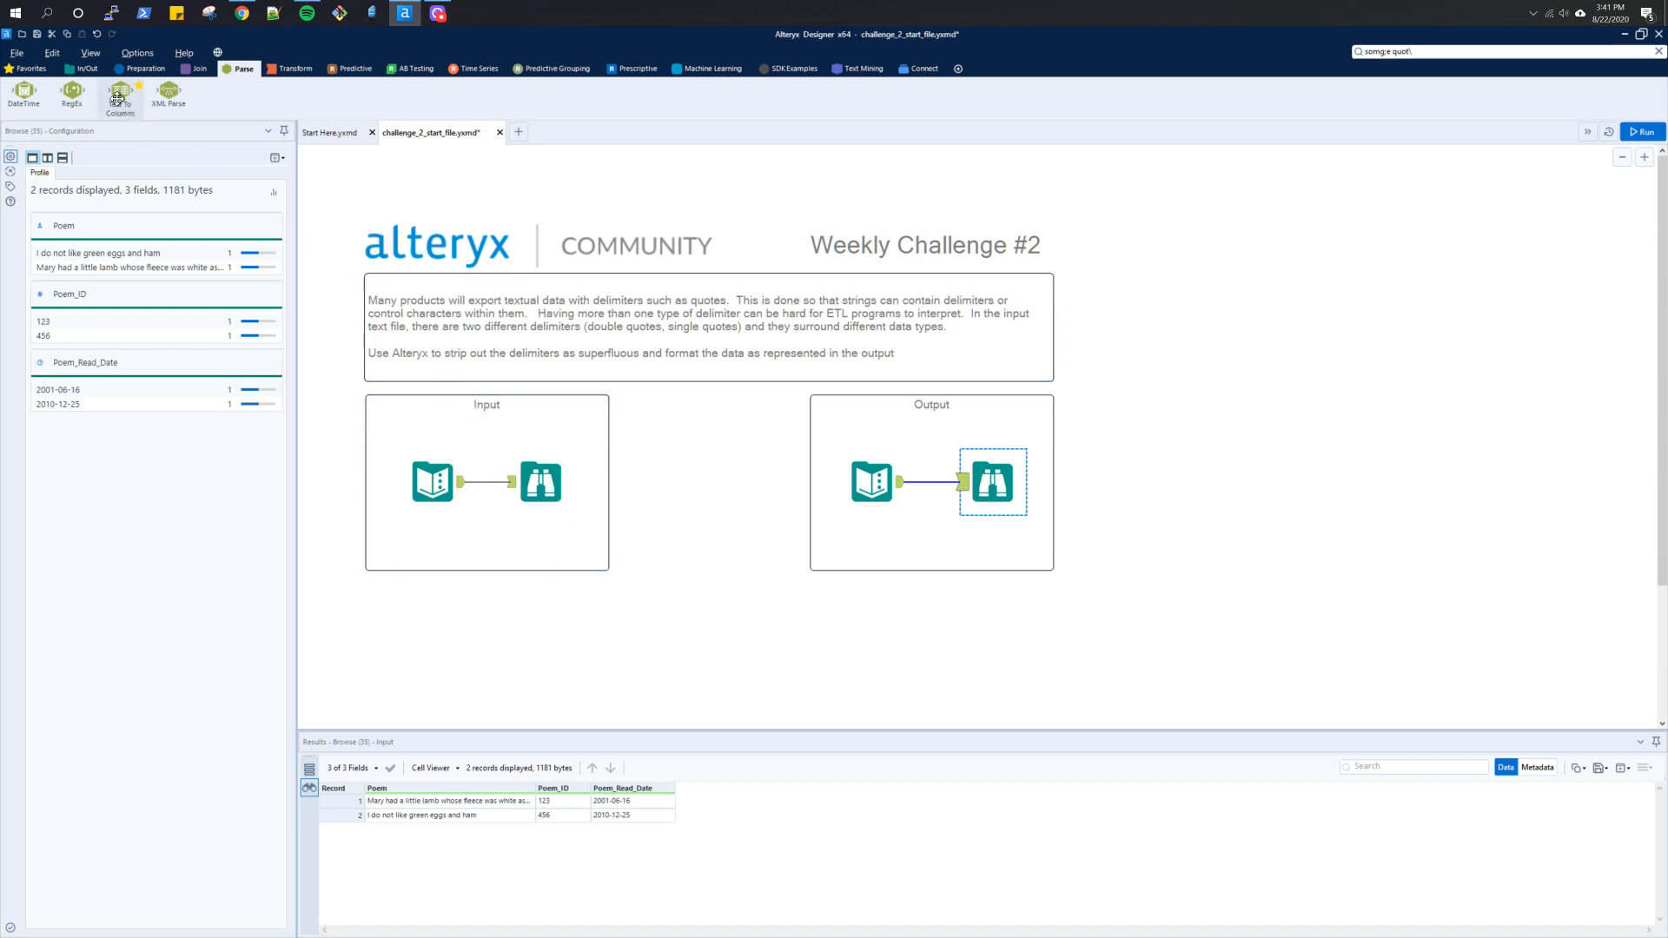
mouse_move(117, 99)
drag(117, 99, 513, 631)
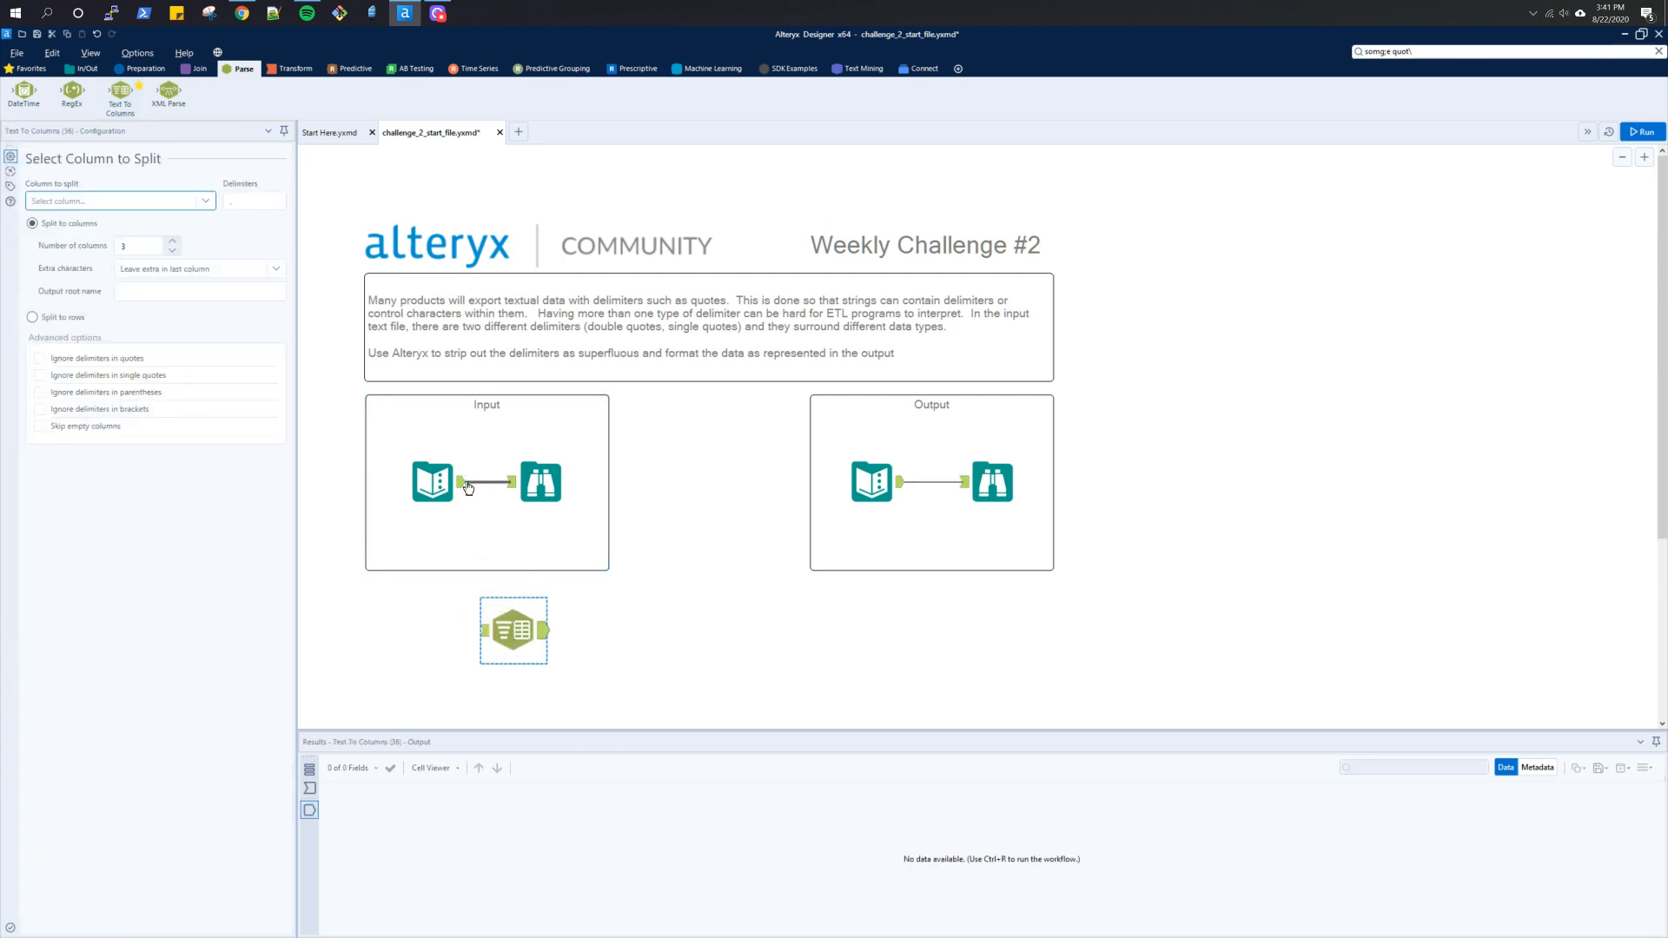
drag(464, 483, 482, 630)
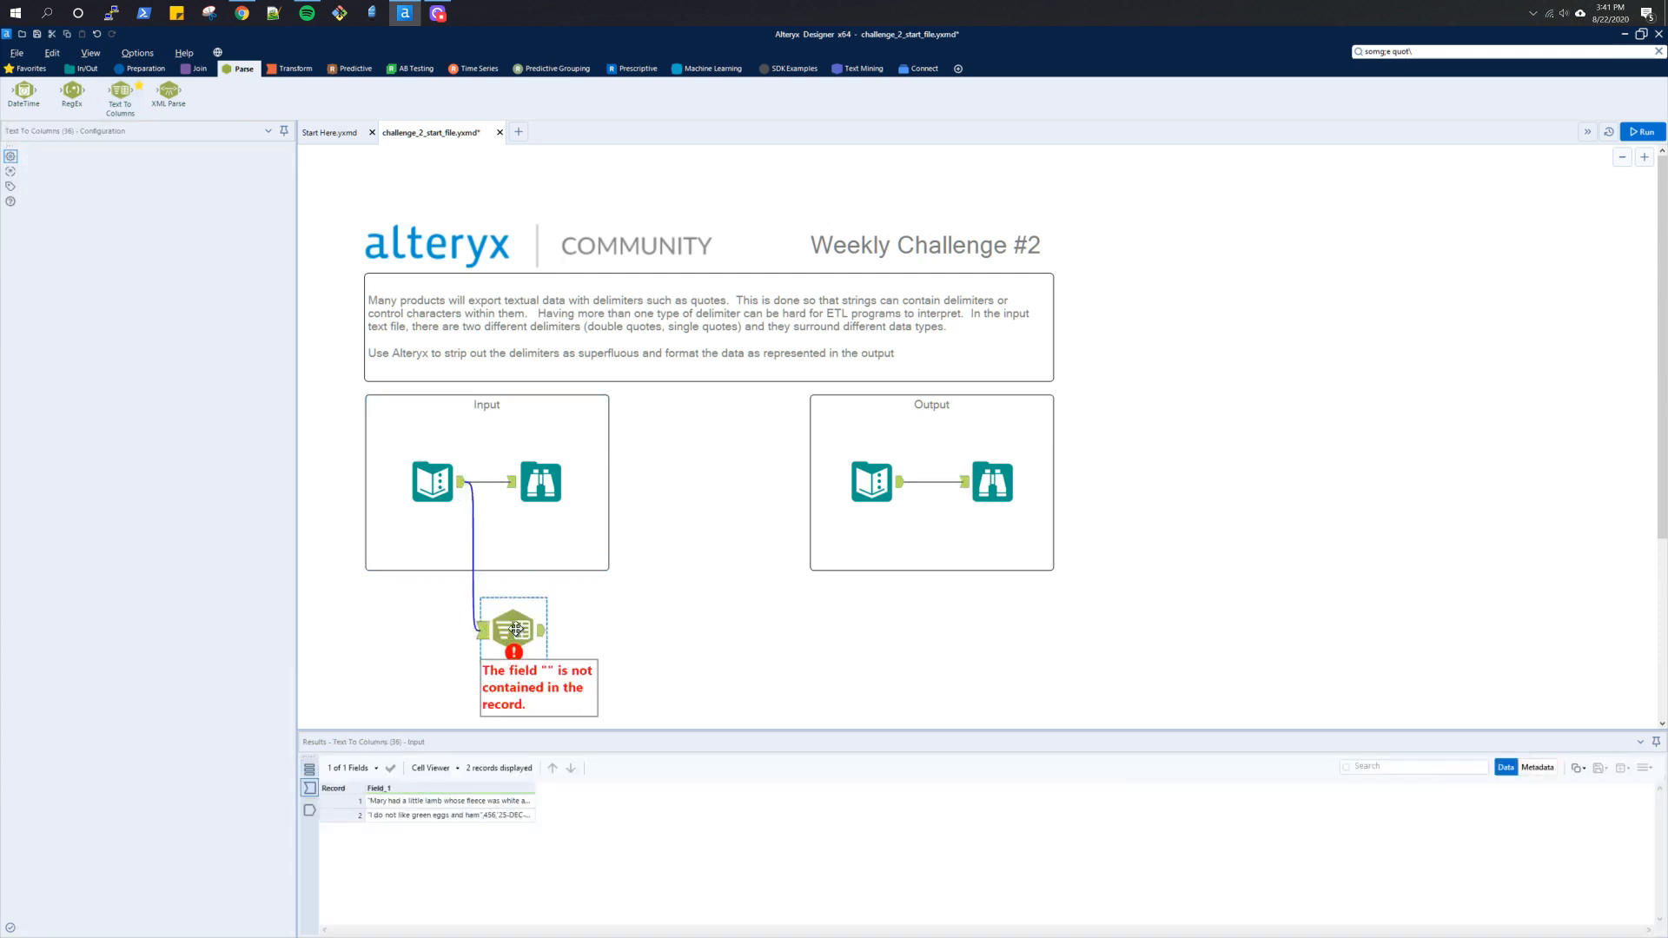
Step: Set the Field_1 split delimiters to comma and double quote, run the workflow, and view the split output
click(252, 201)
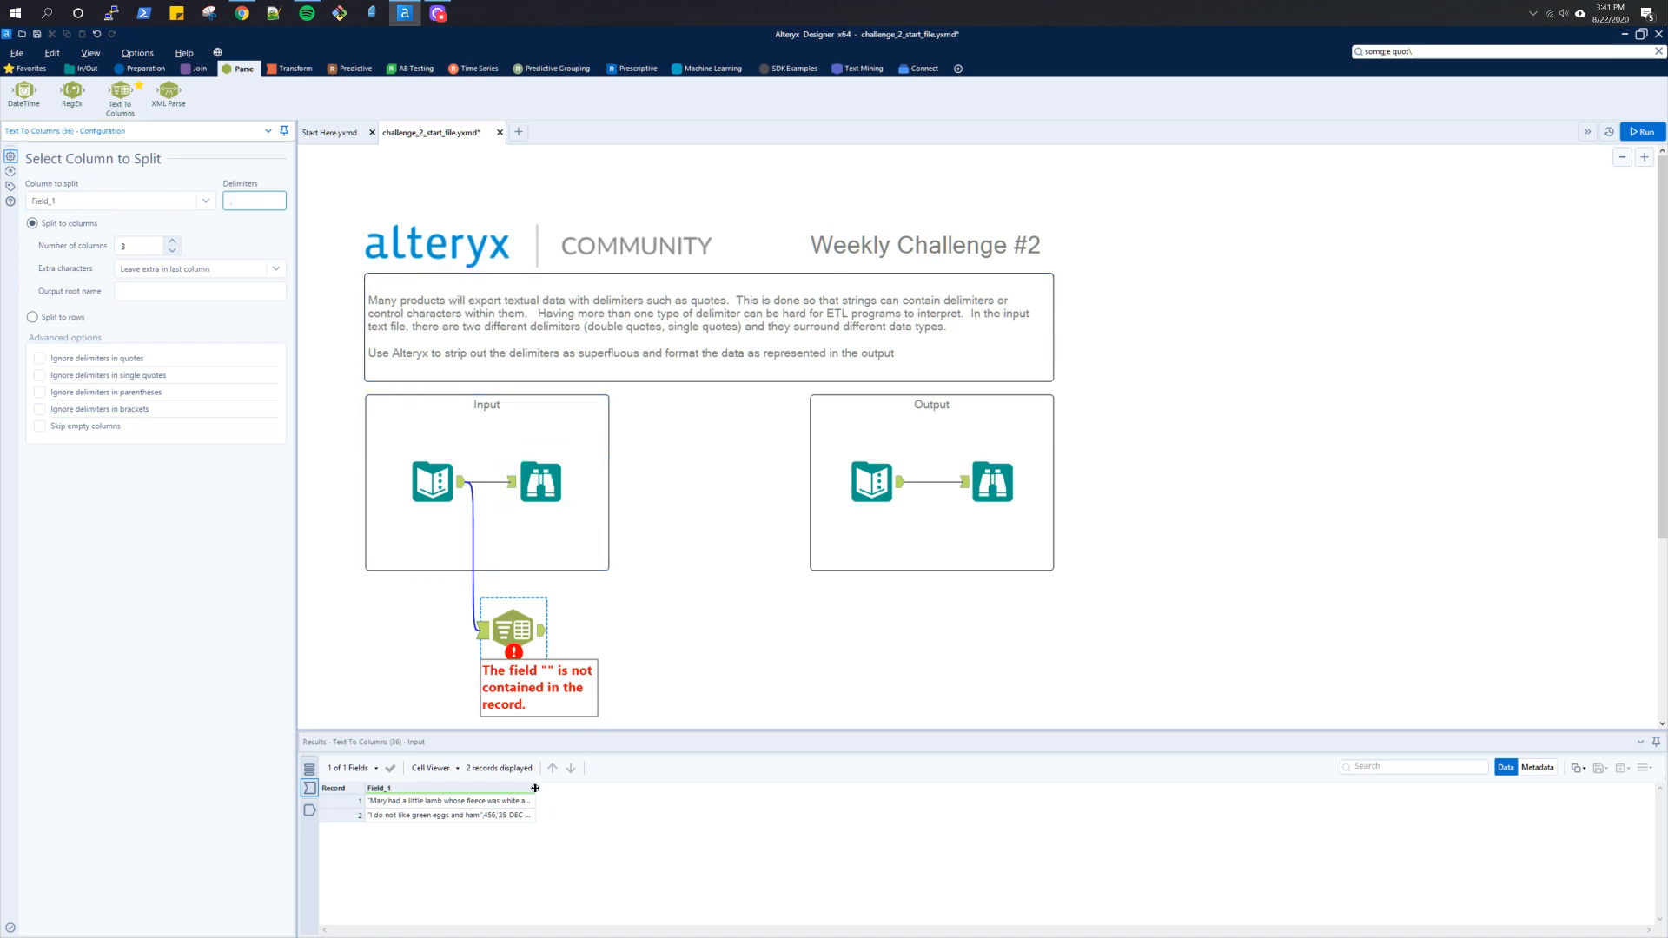
drag(535, 788, 622, 787)
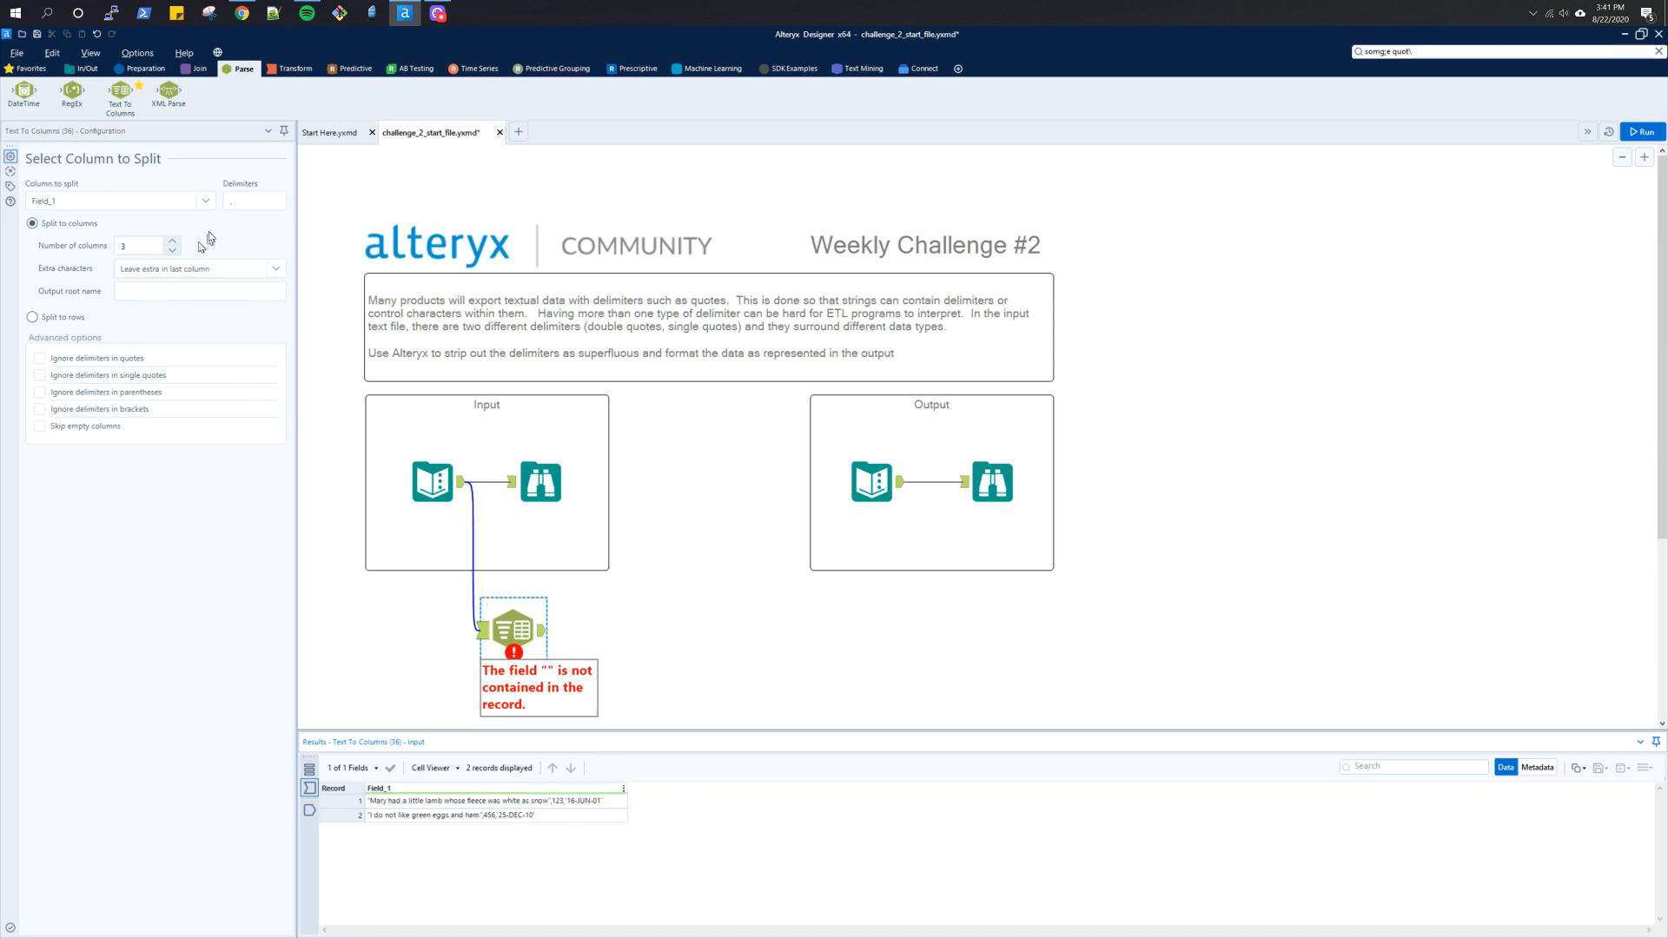
click(254, 201)
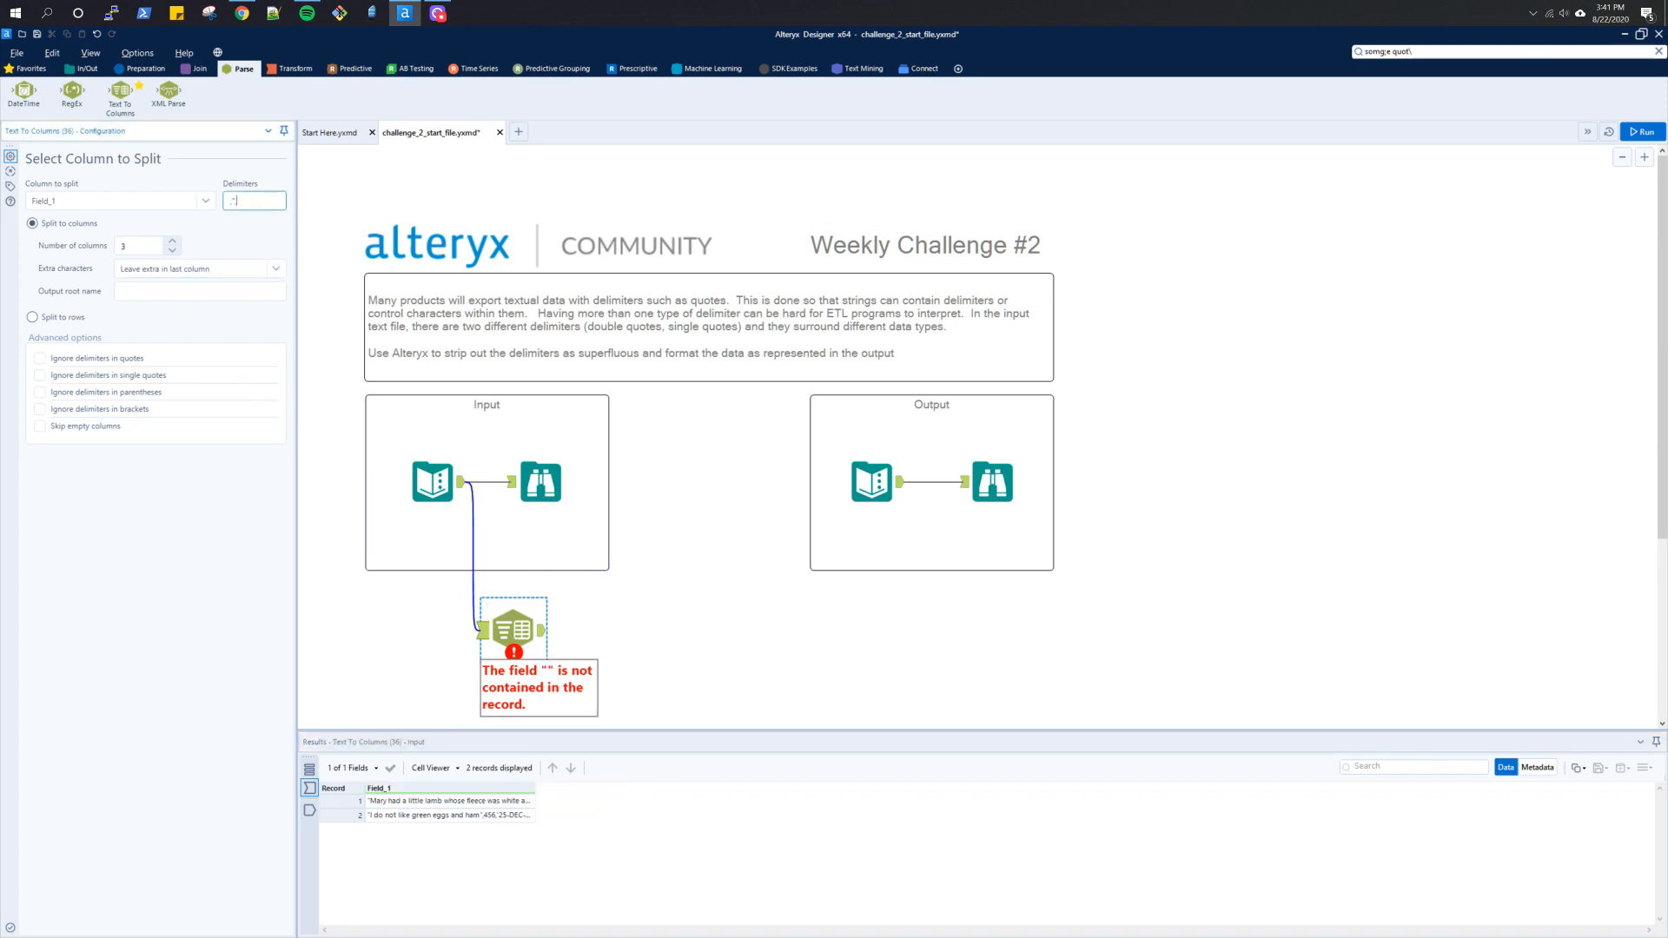
click(1644, 137)
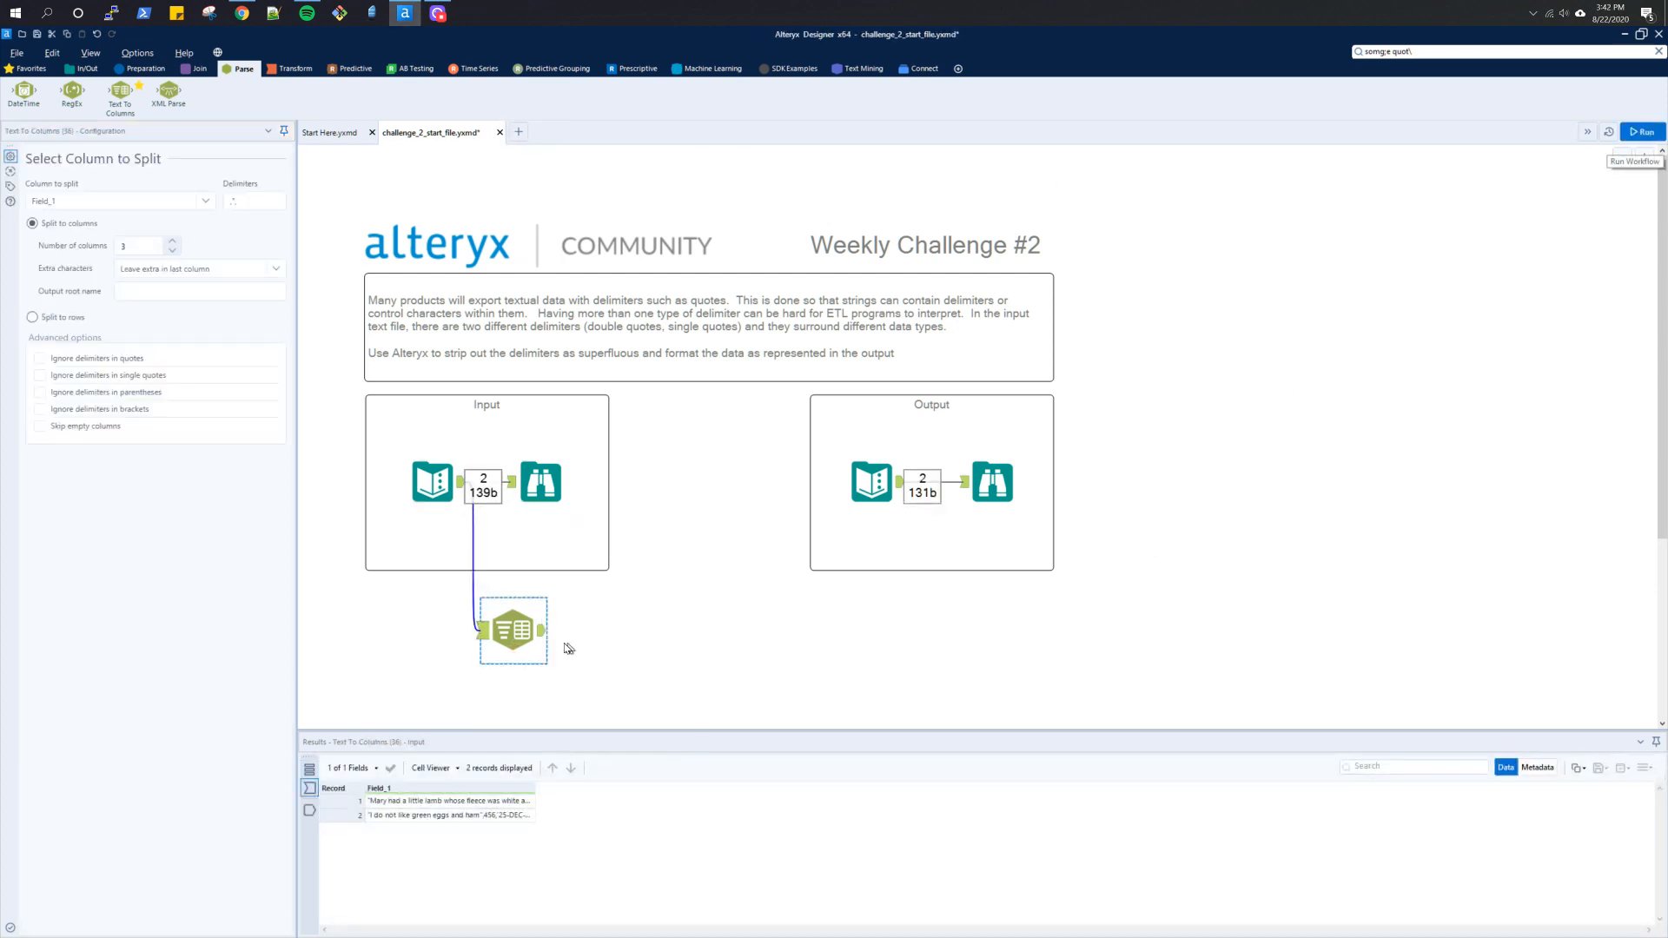
click(543, 634)
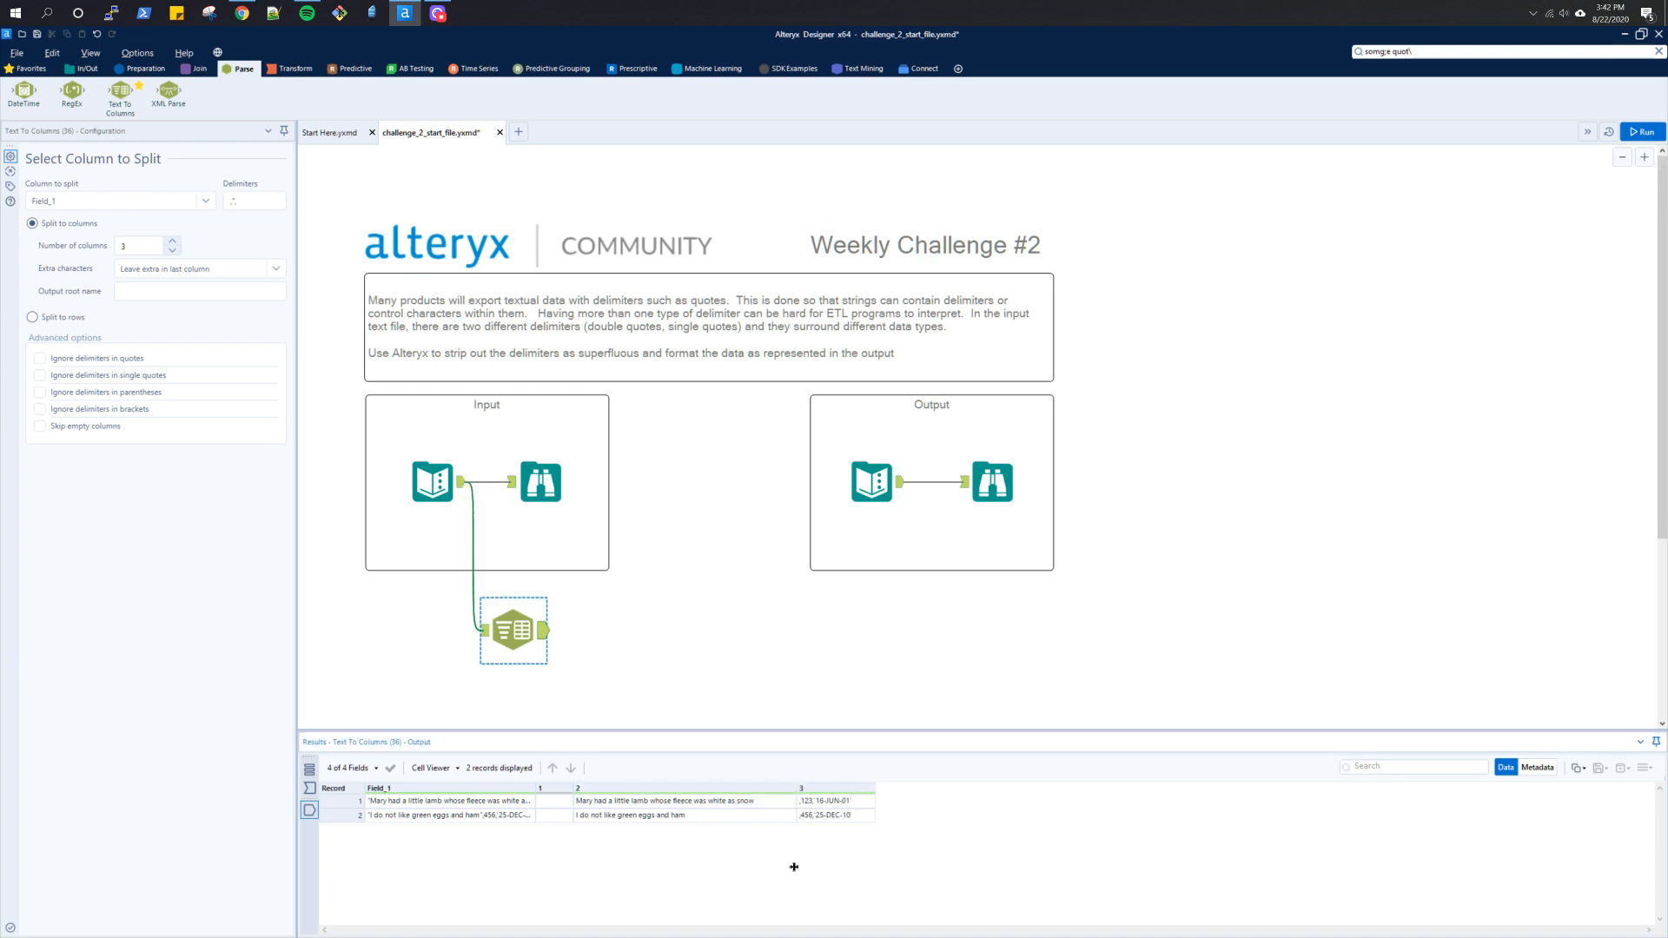
Step: Set the number of split columns to 6 and rerun the workflow
click(261, 201)
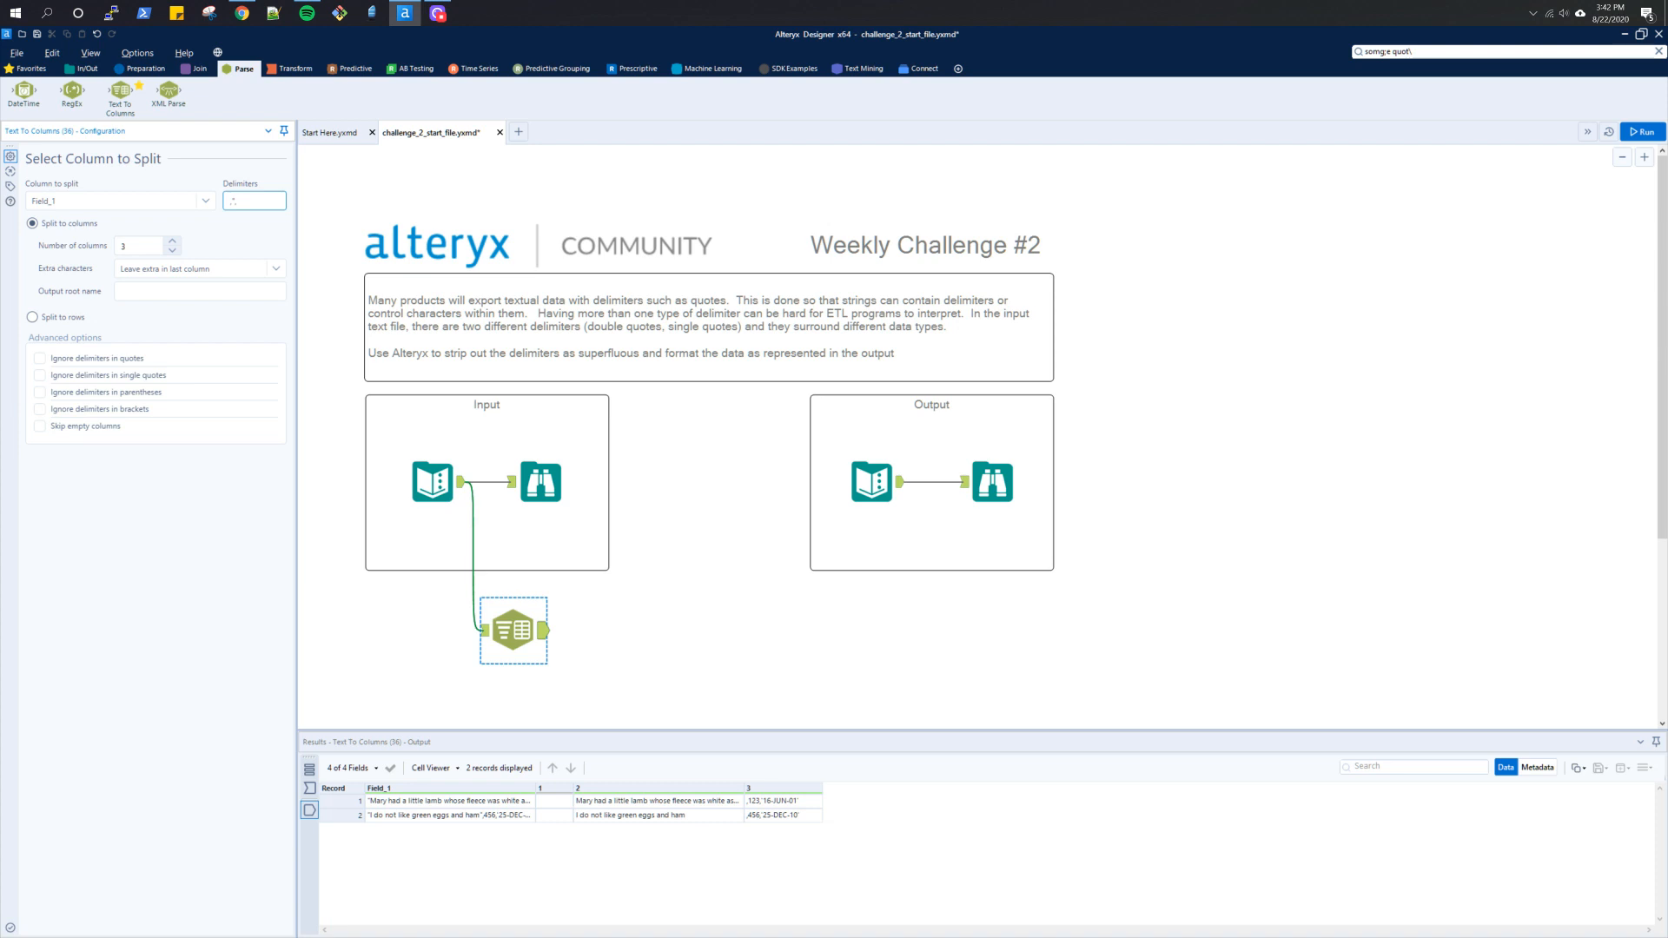
click(145, 254)
text(6)
click(1639, 135)
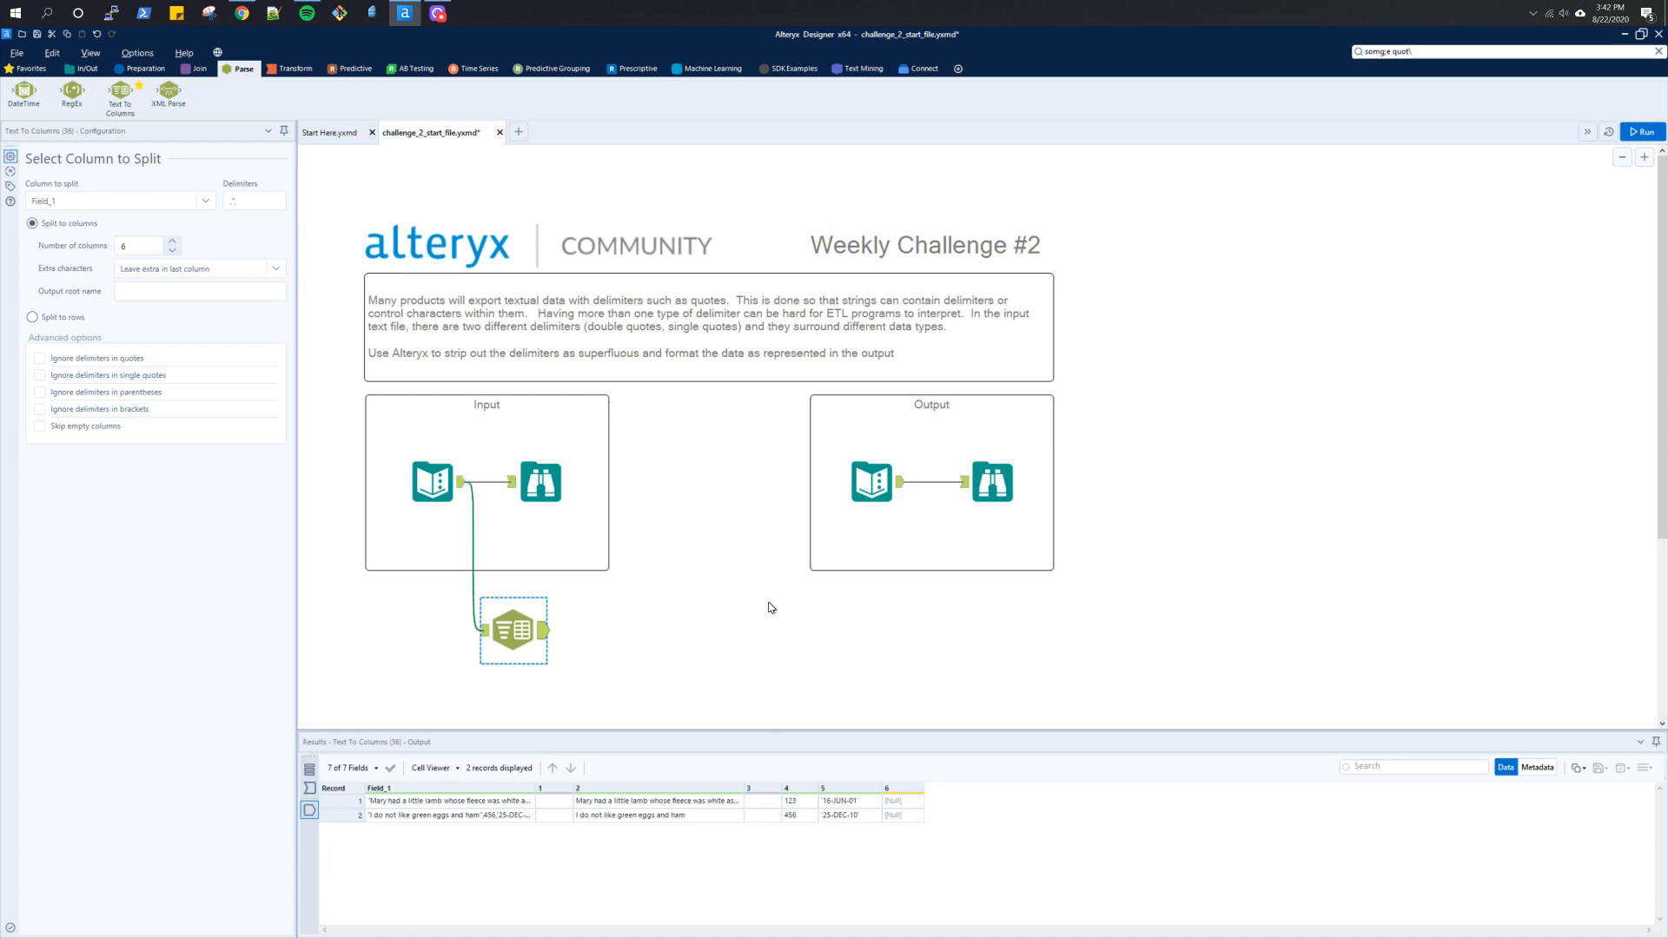
Step: Set the number of split columns to 7 and rerun the workflow
double_click(144, 254)
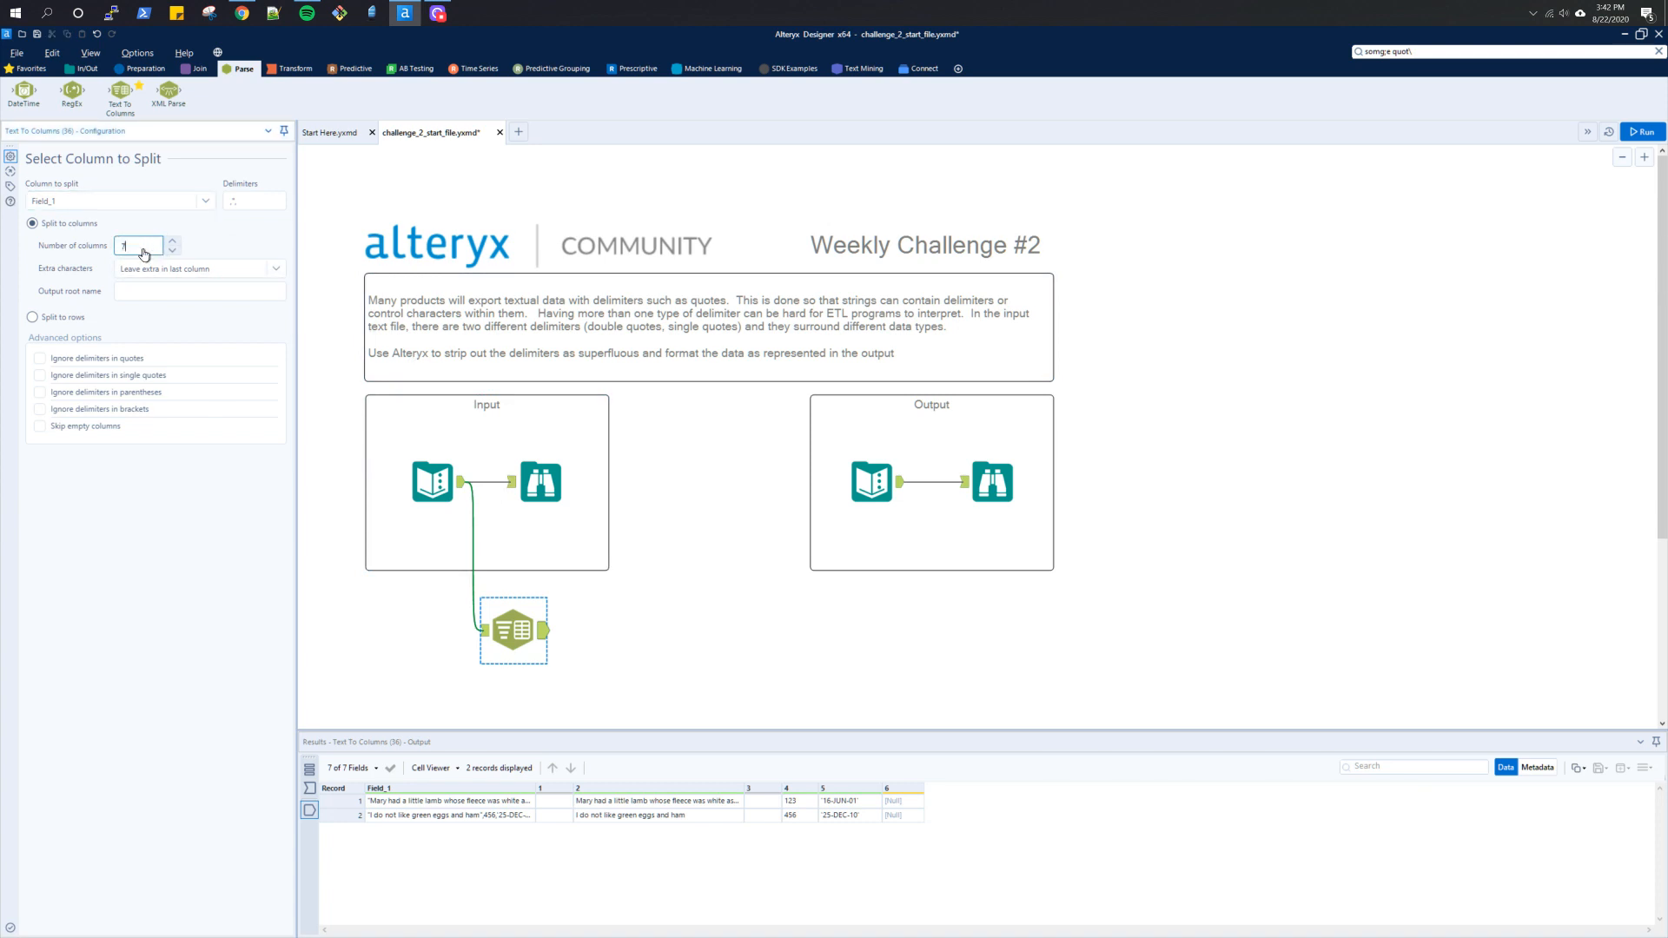
text(7)
click(1641, 131)
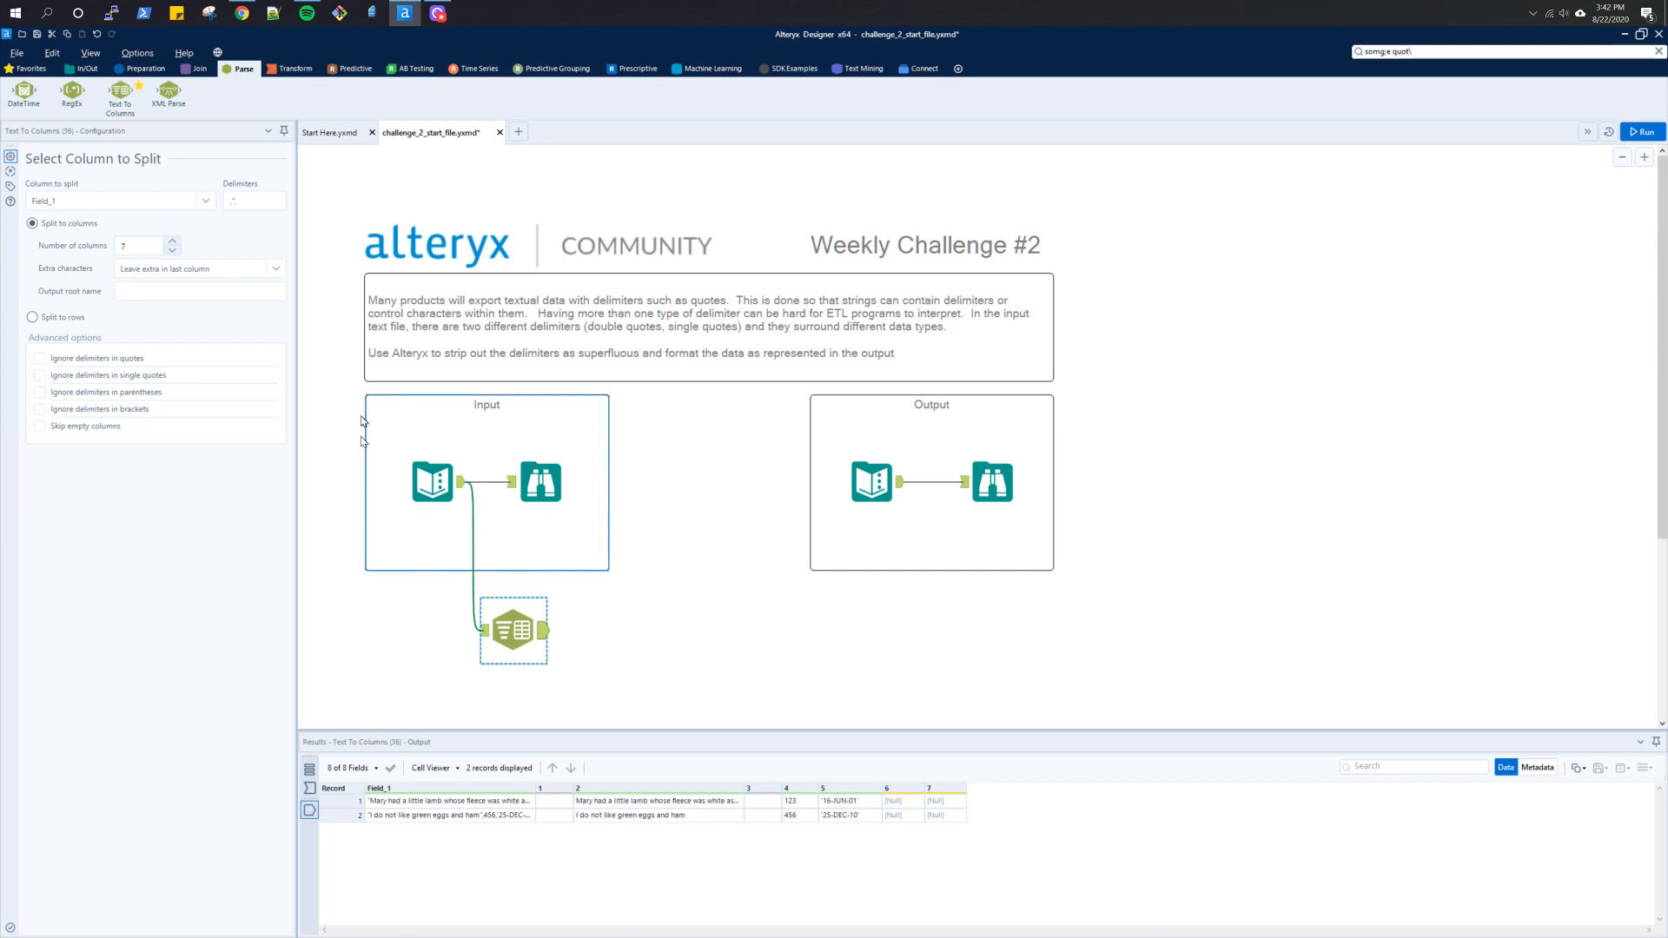
Step: Add the single quote to the Text To Columns delimiters and rerun the workflow
click(242, 201)
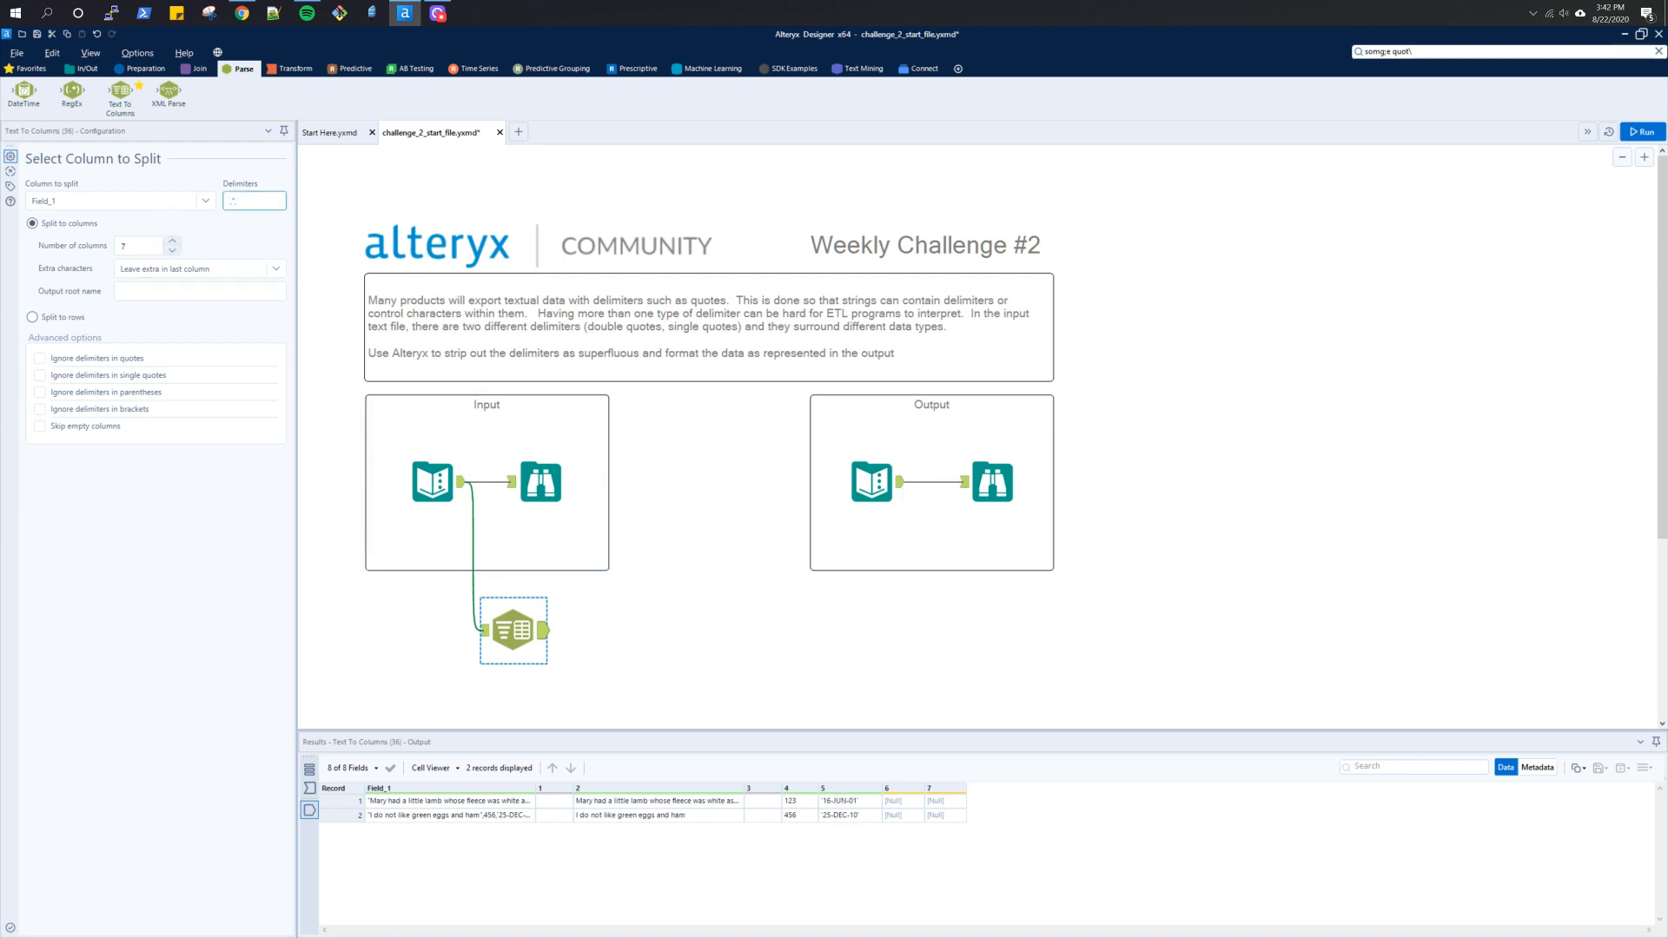
click(245, 203)
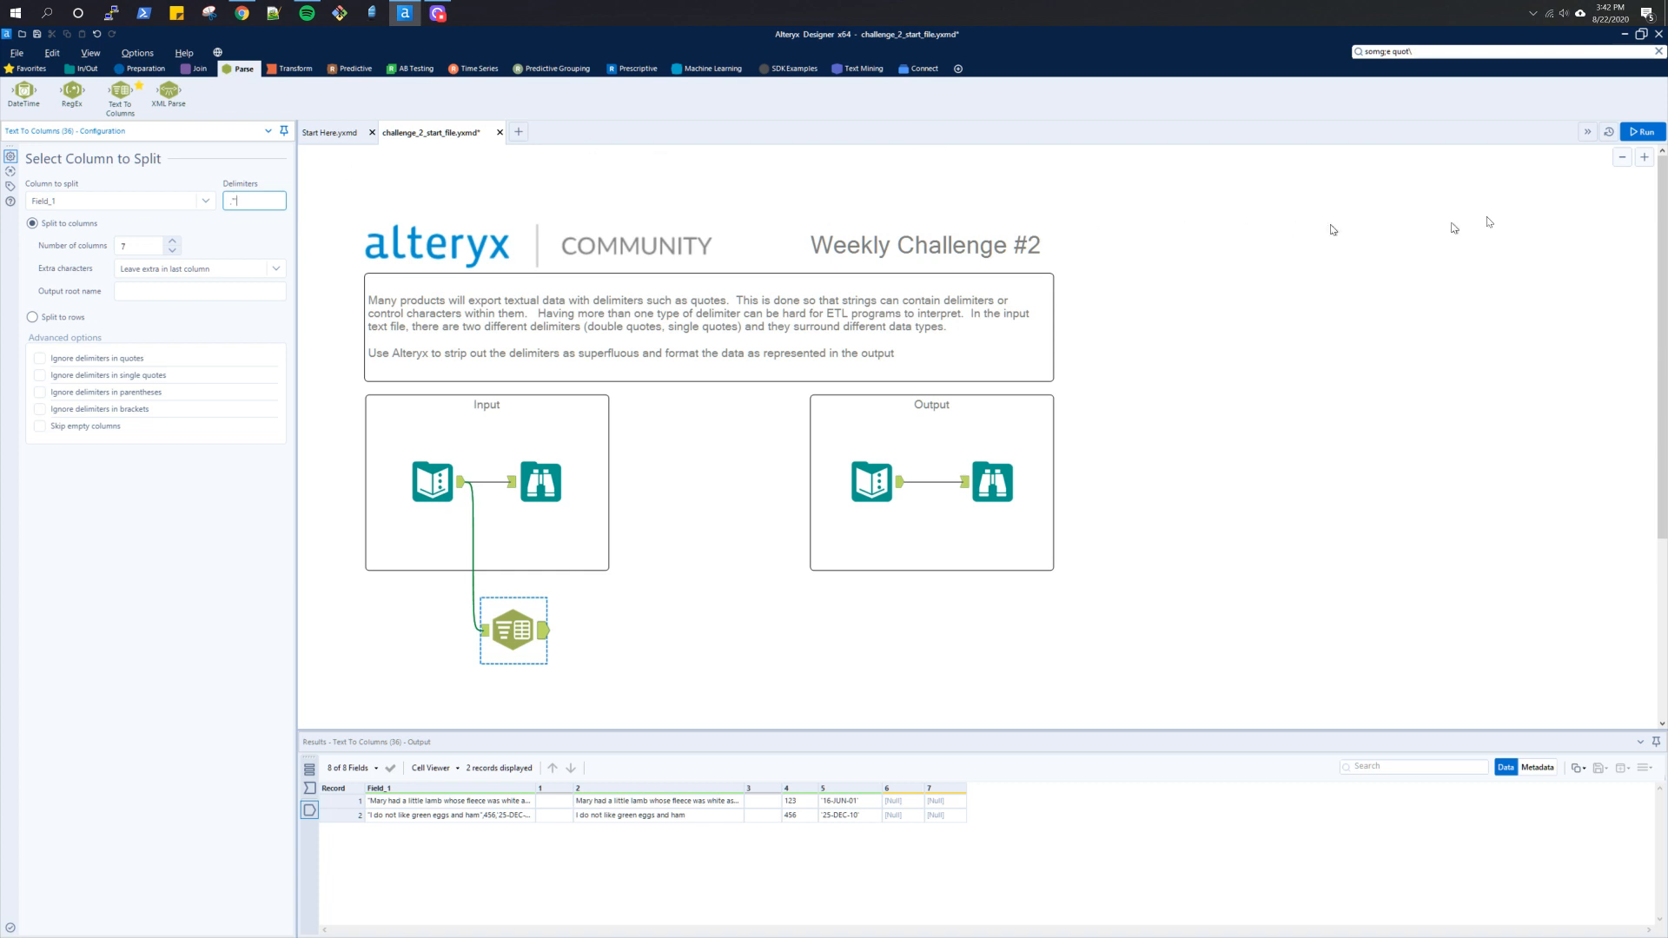
click(1640, 130)
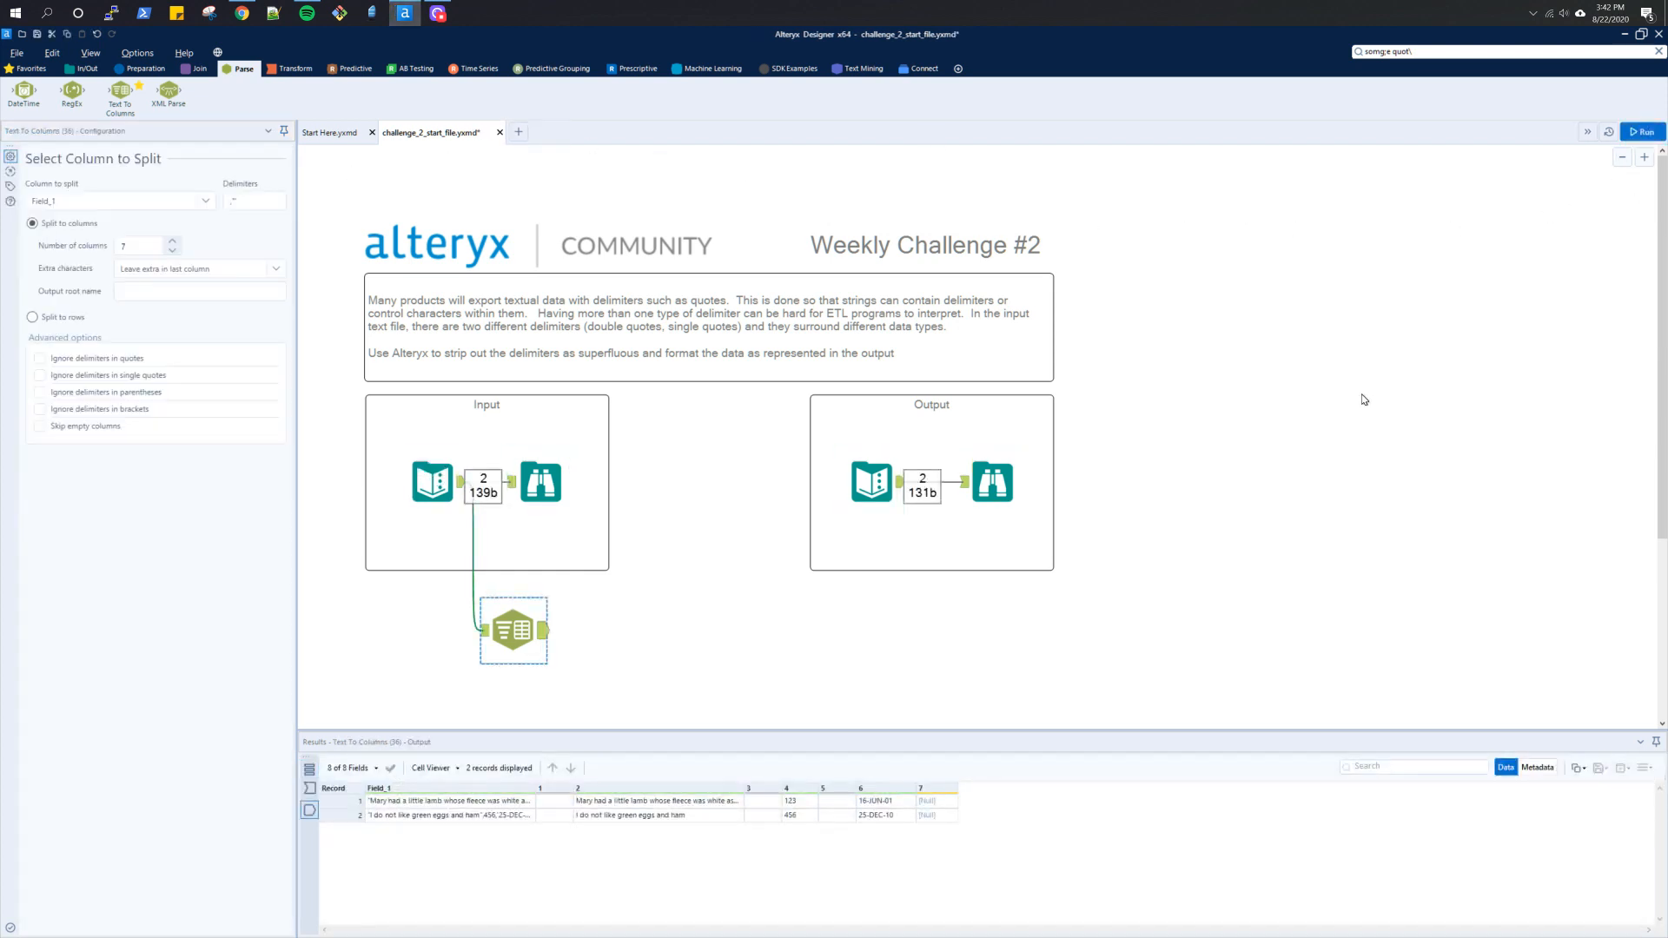
Step: Try reducing the split to 6 columns, rerun the workflow, and inspect the date column
click(172, 250)
click(1642, 131)
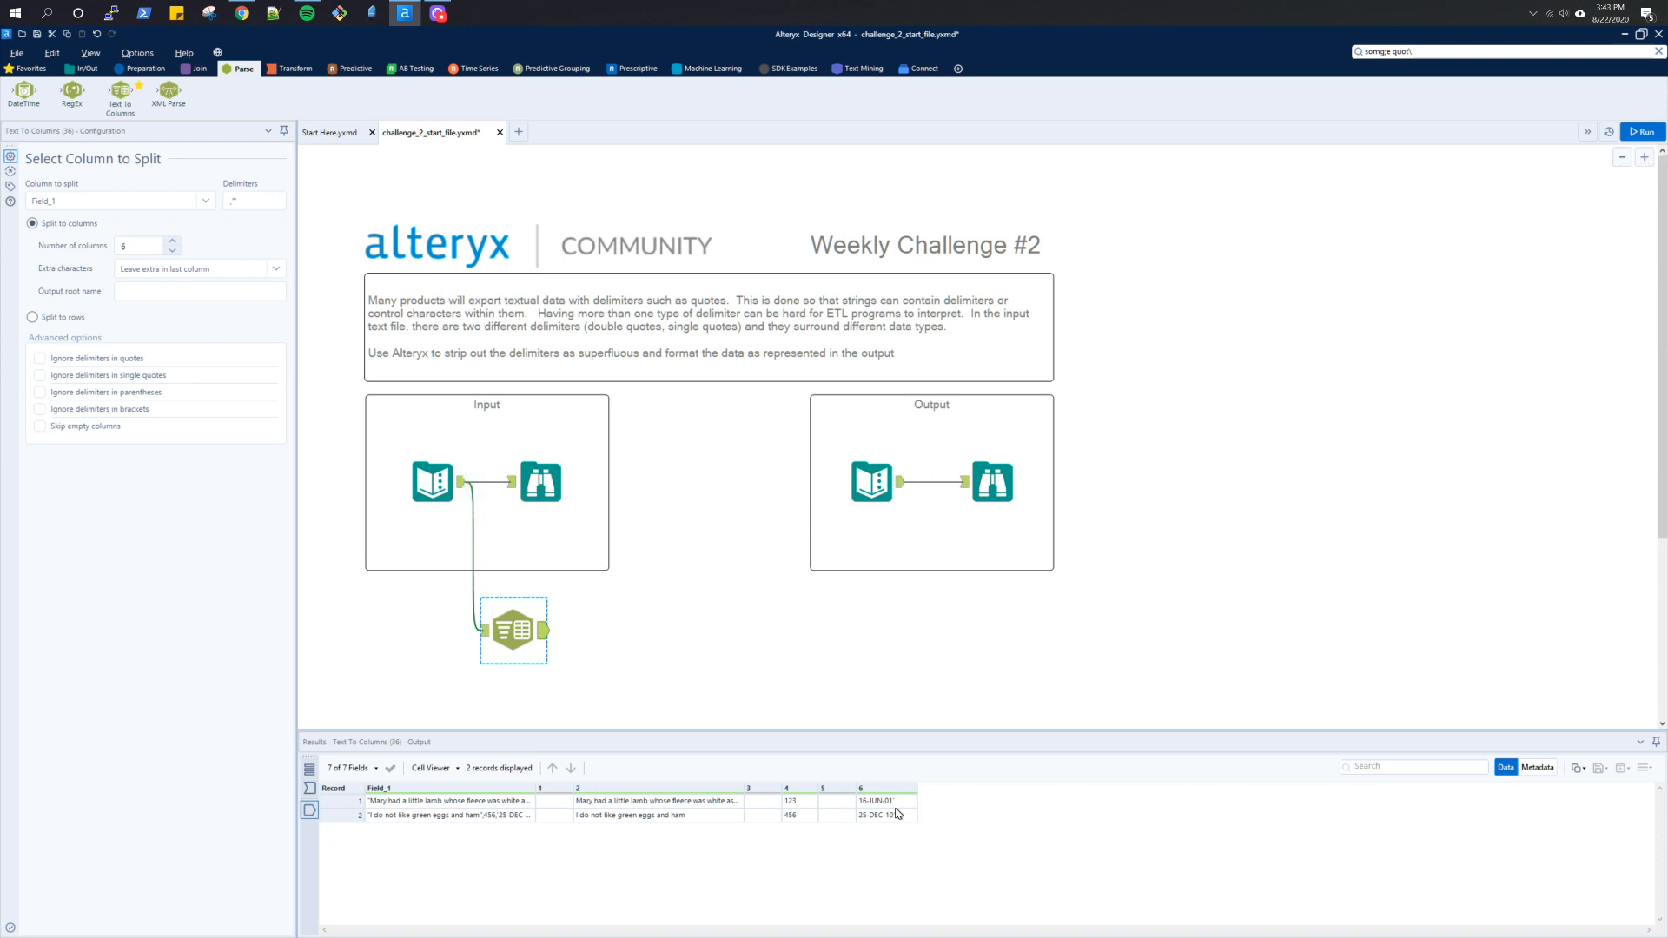
click(898, 789)
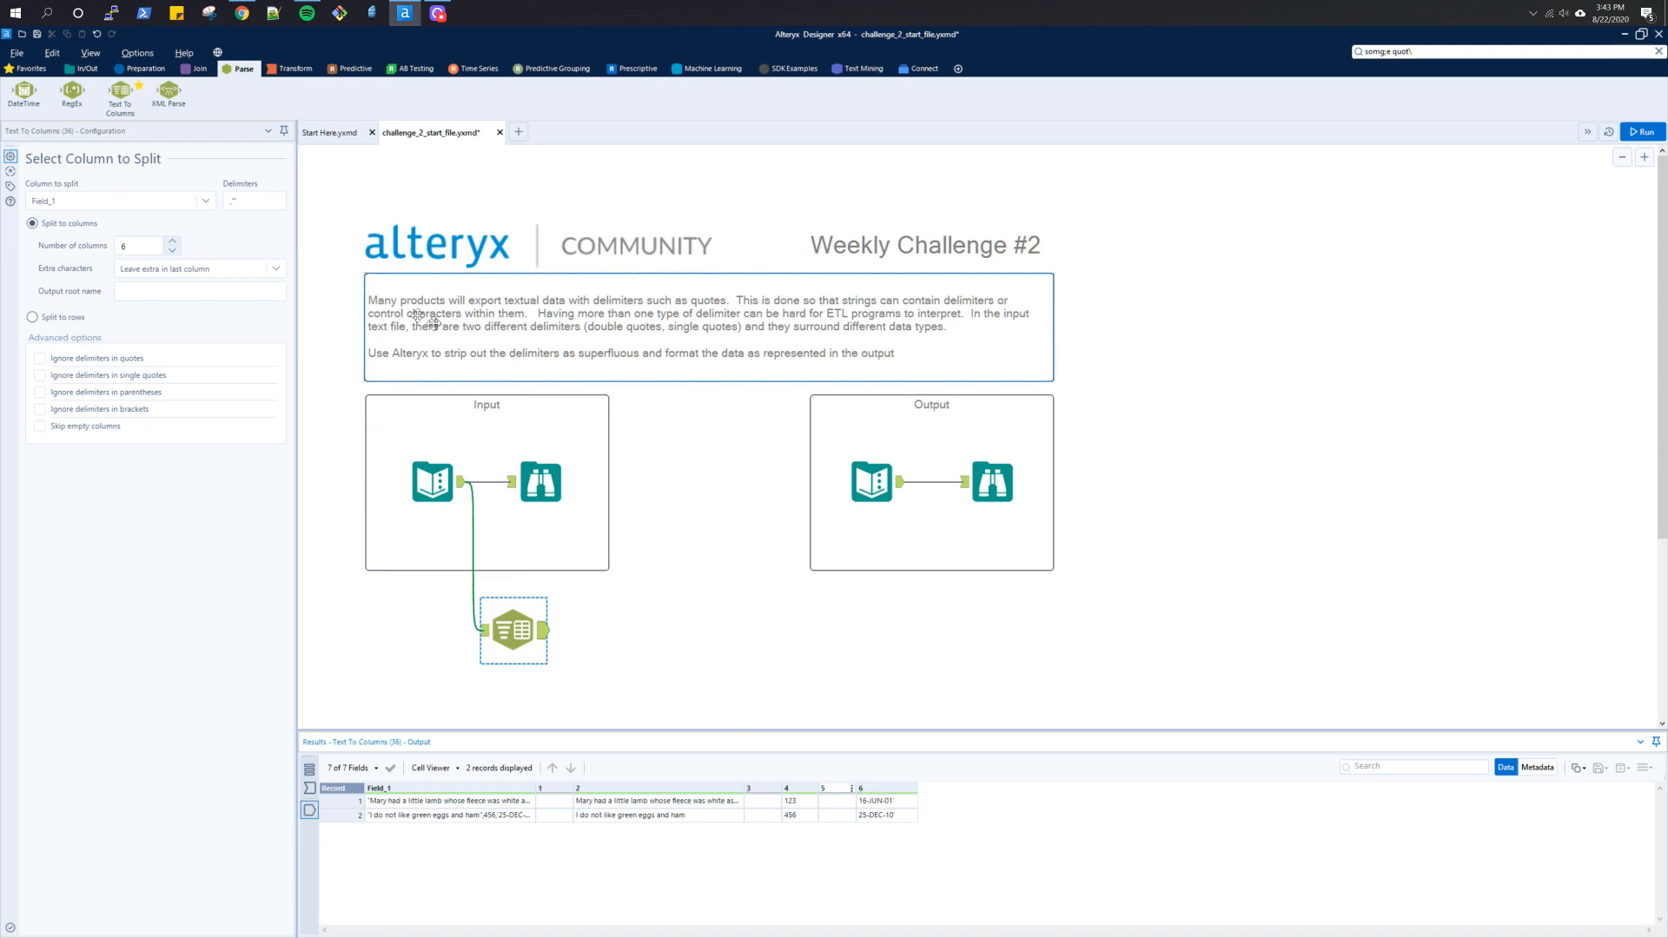
Step: Restore the Text To Columns split to 7 columns and rerun the workflow
click(173, 242)
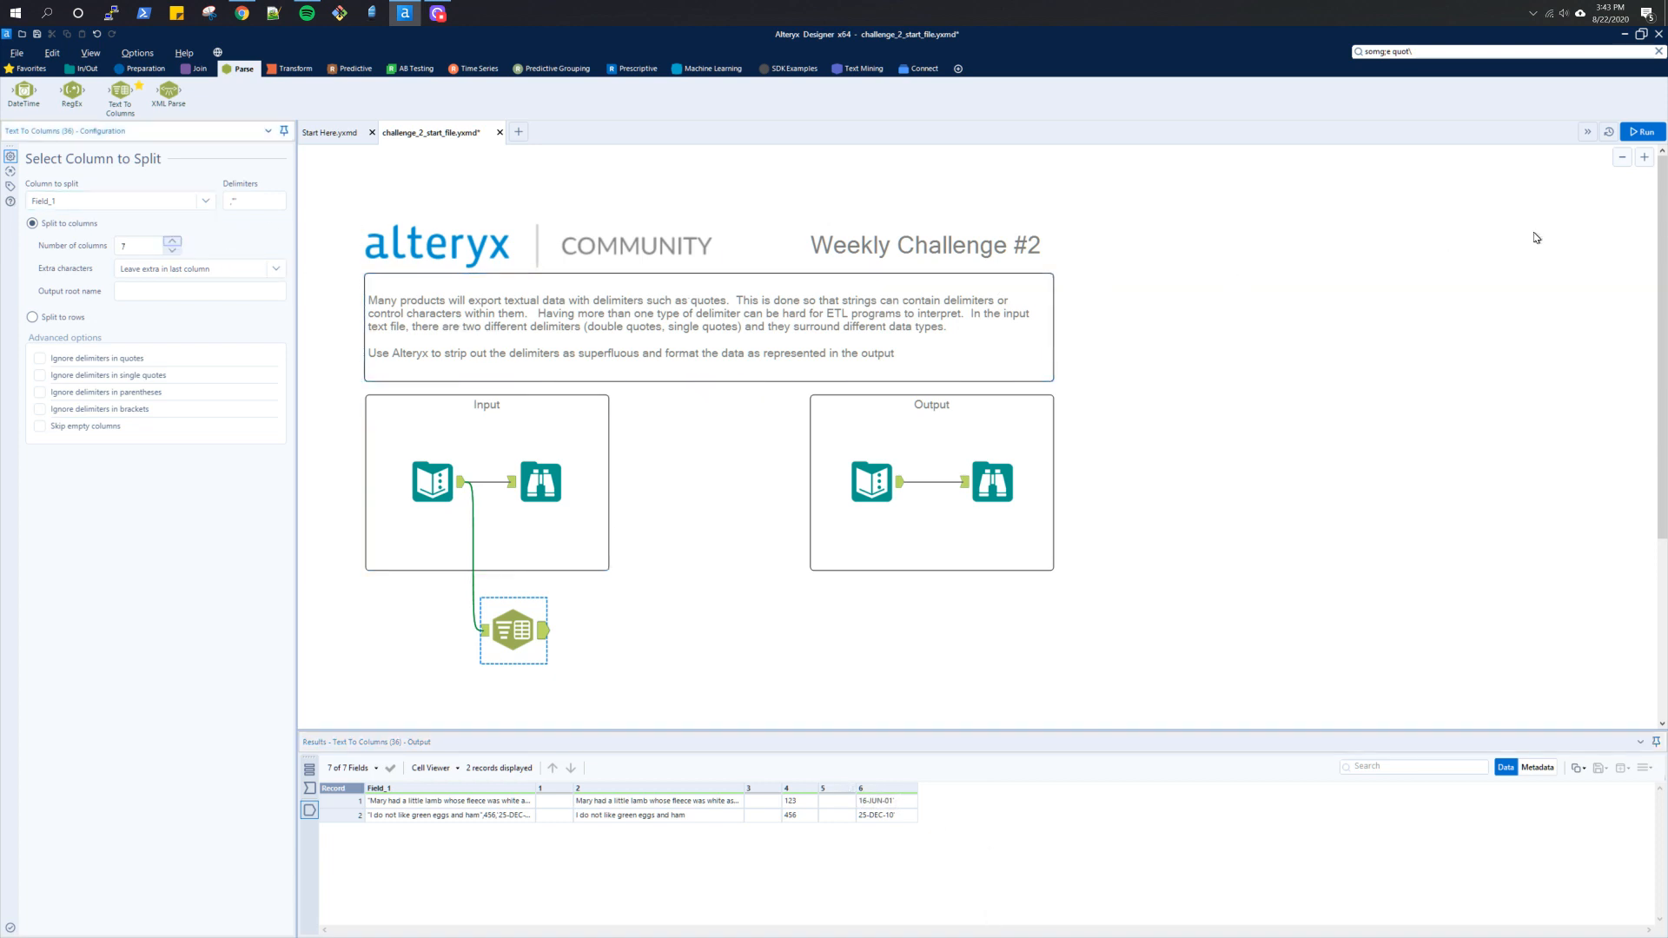
click(1640, 133)
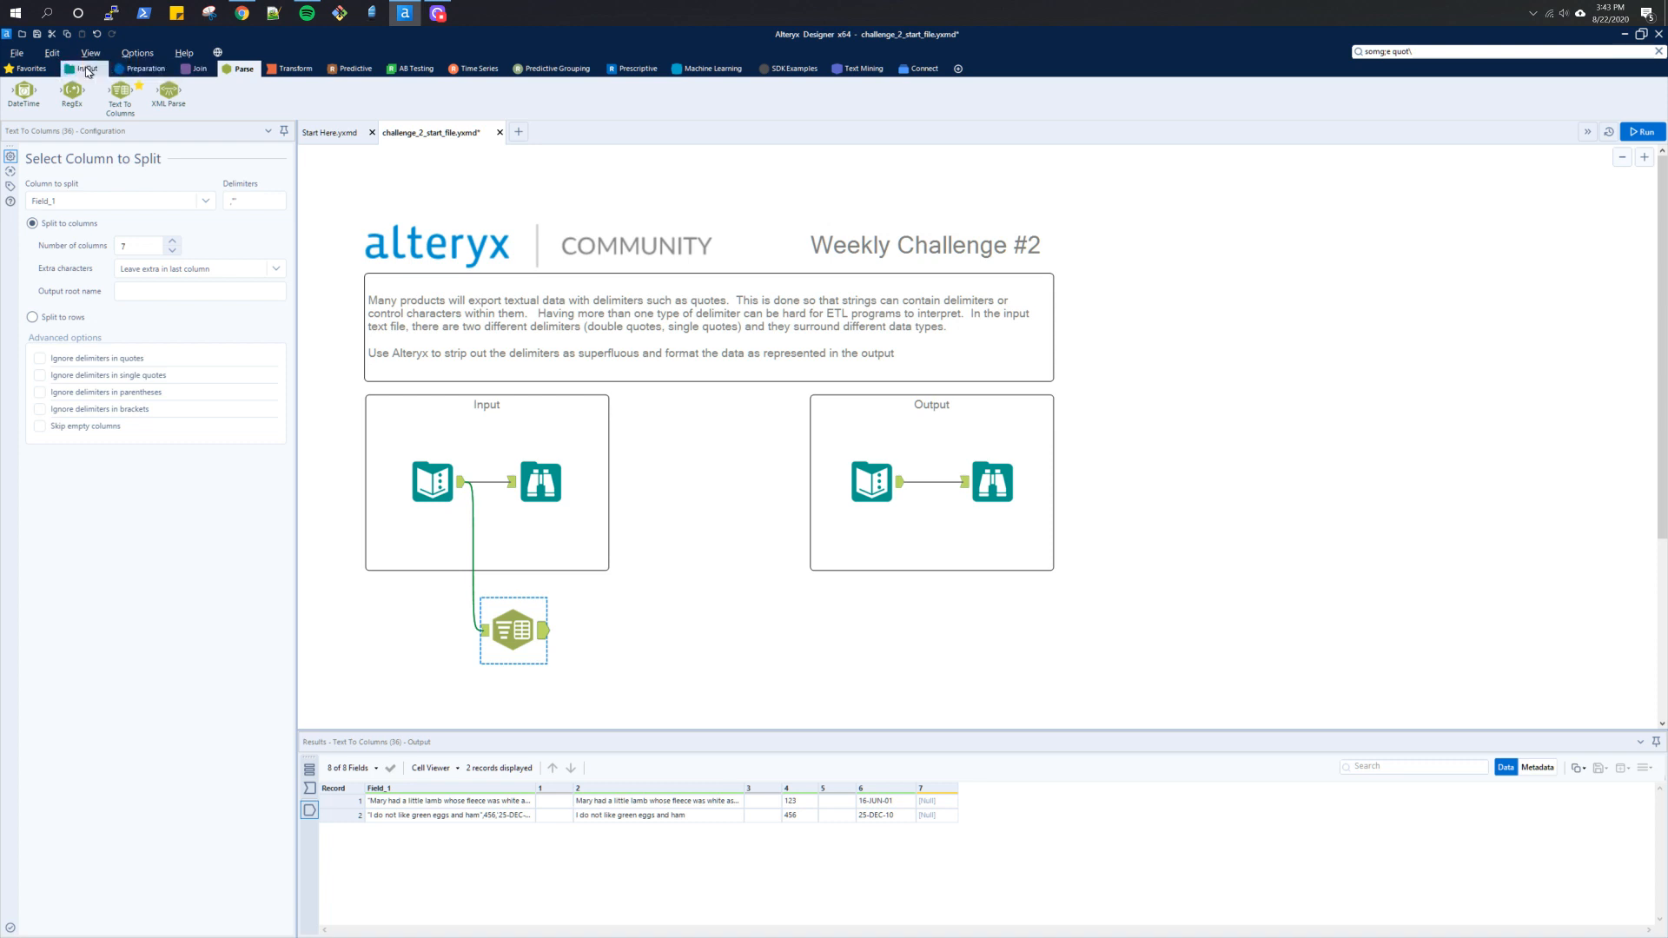
Step: Add a Select tool after the Text To Columns tool and show its incoming data
click(45, 69)
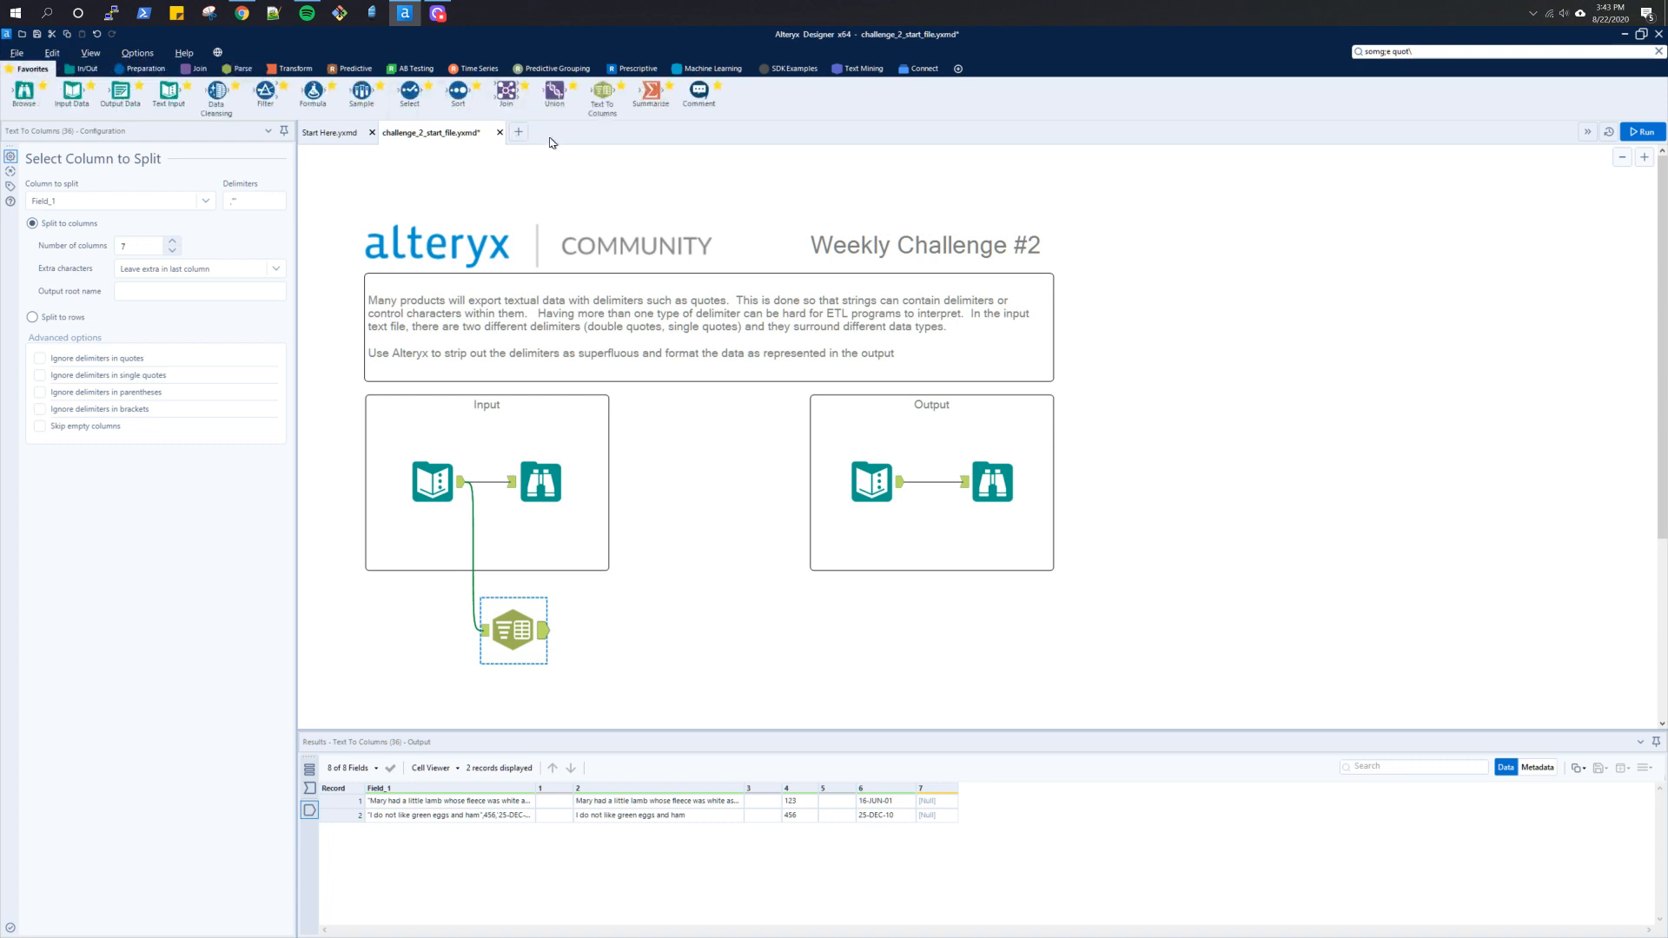
drag(409, 91, 620, 630)
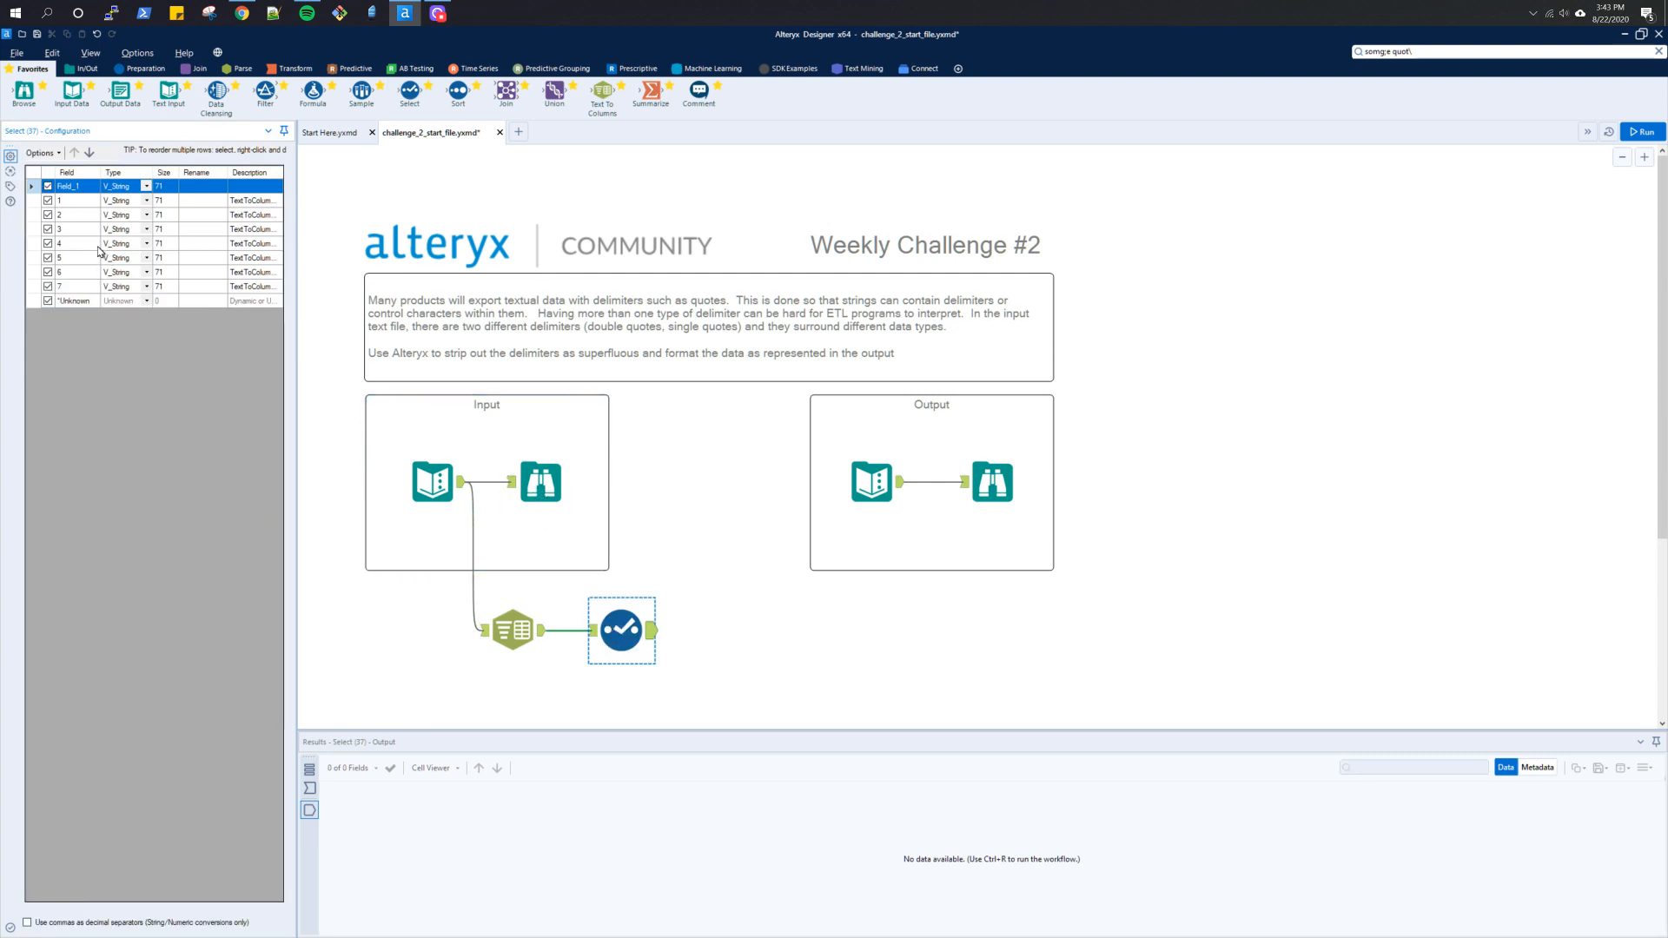
click(594, 631)
click(594, 632)
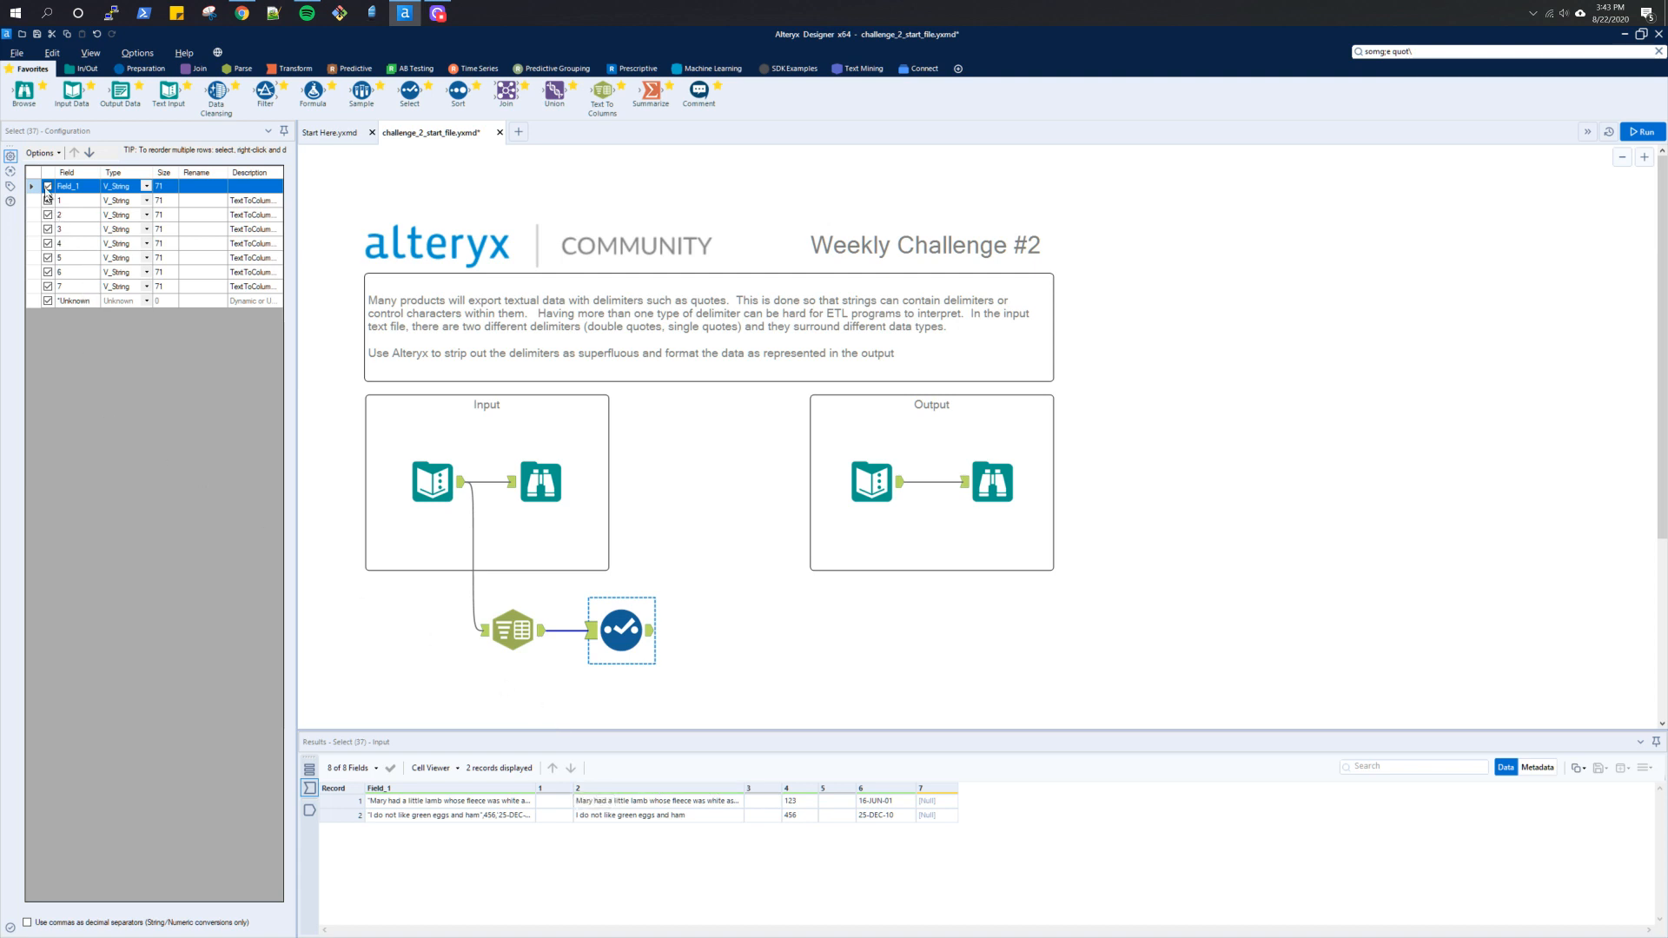
Step: Deselect all fields in the Select tool, then keep only fields 2, 4 and 6
click(41, 155)
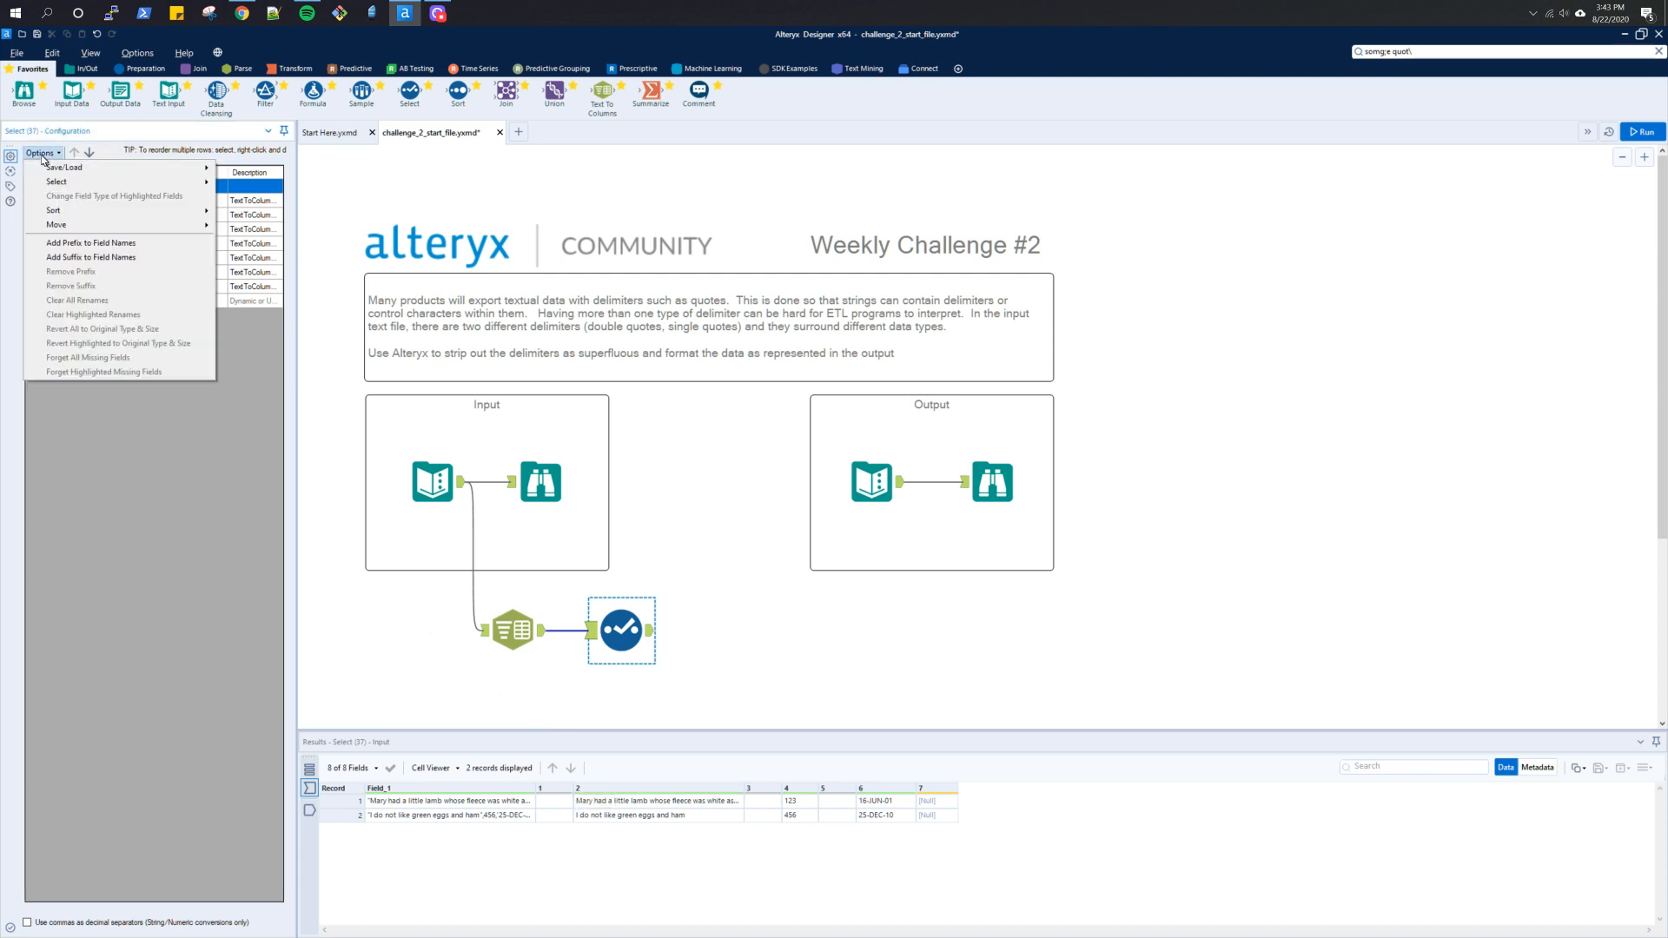
mouse_move(39, 183)
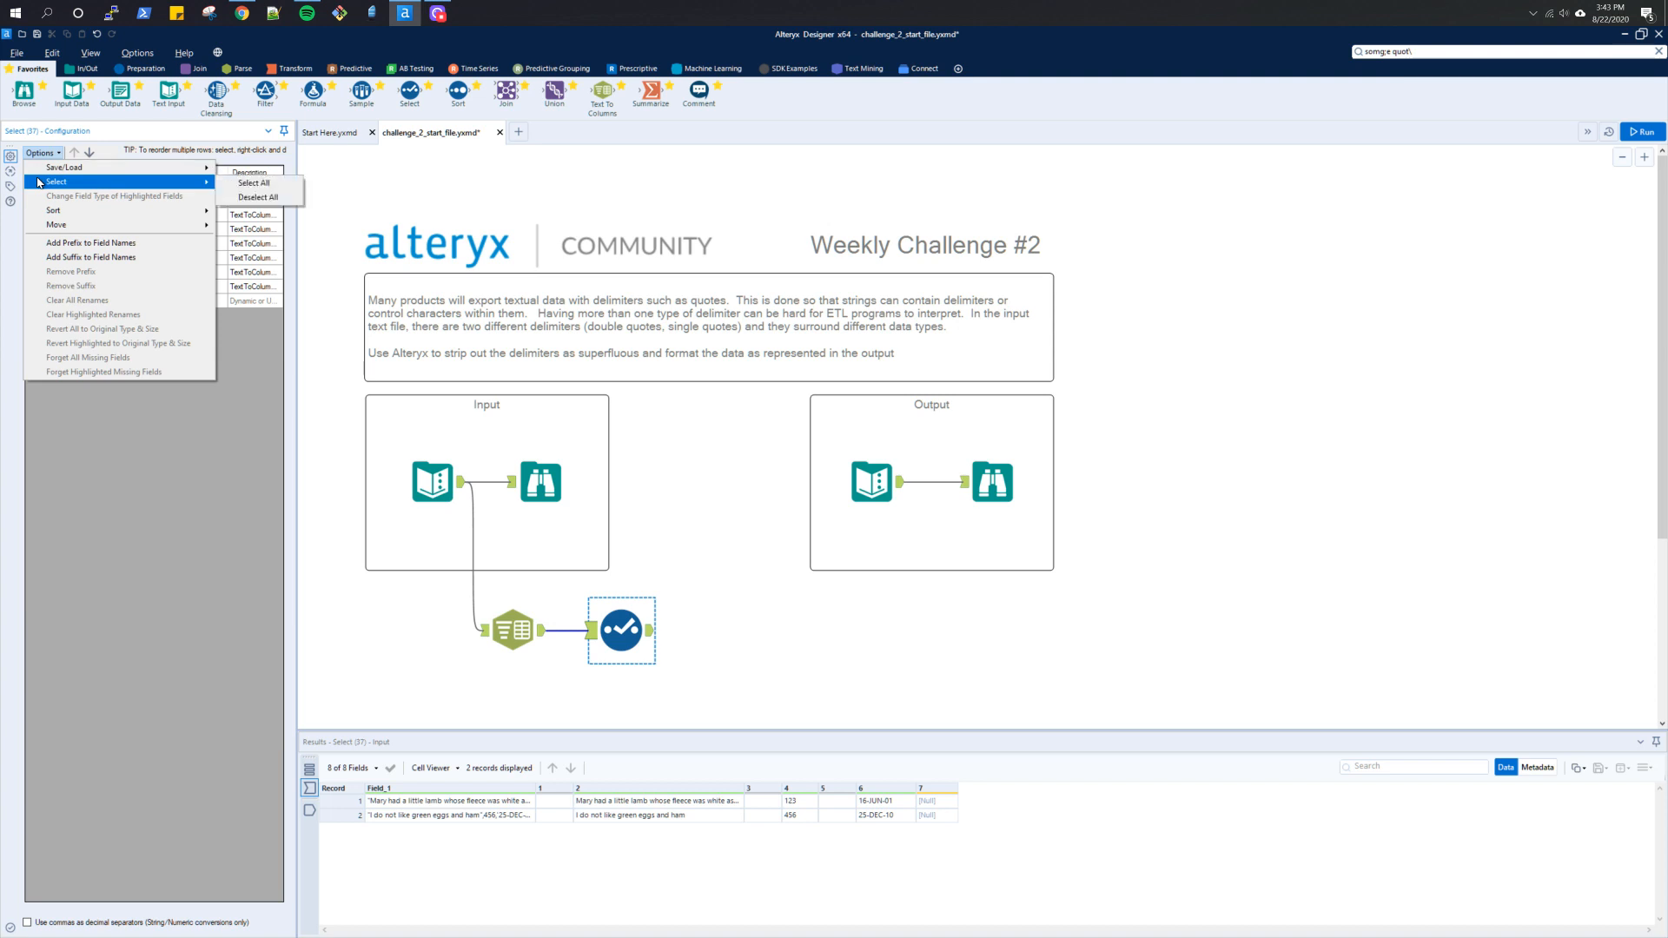
click(257, 197)
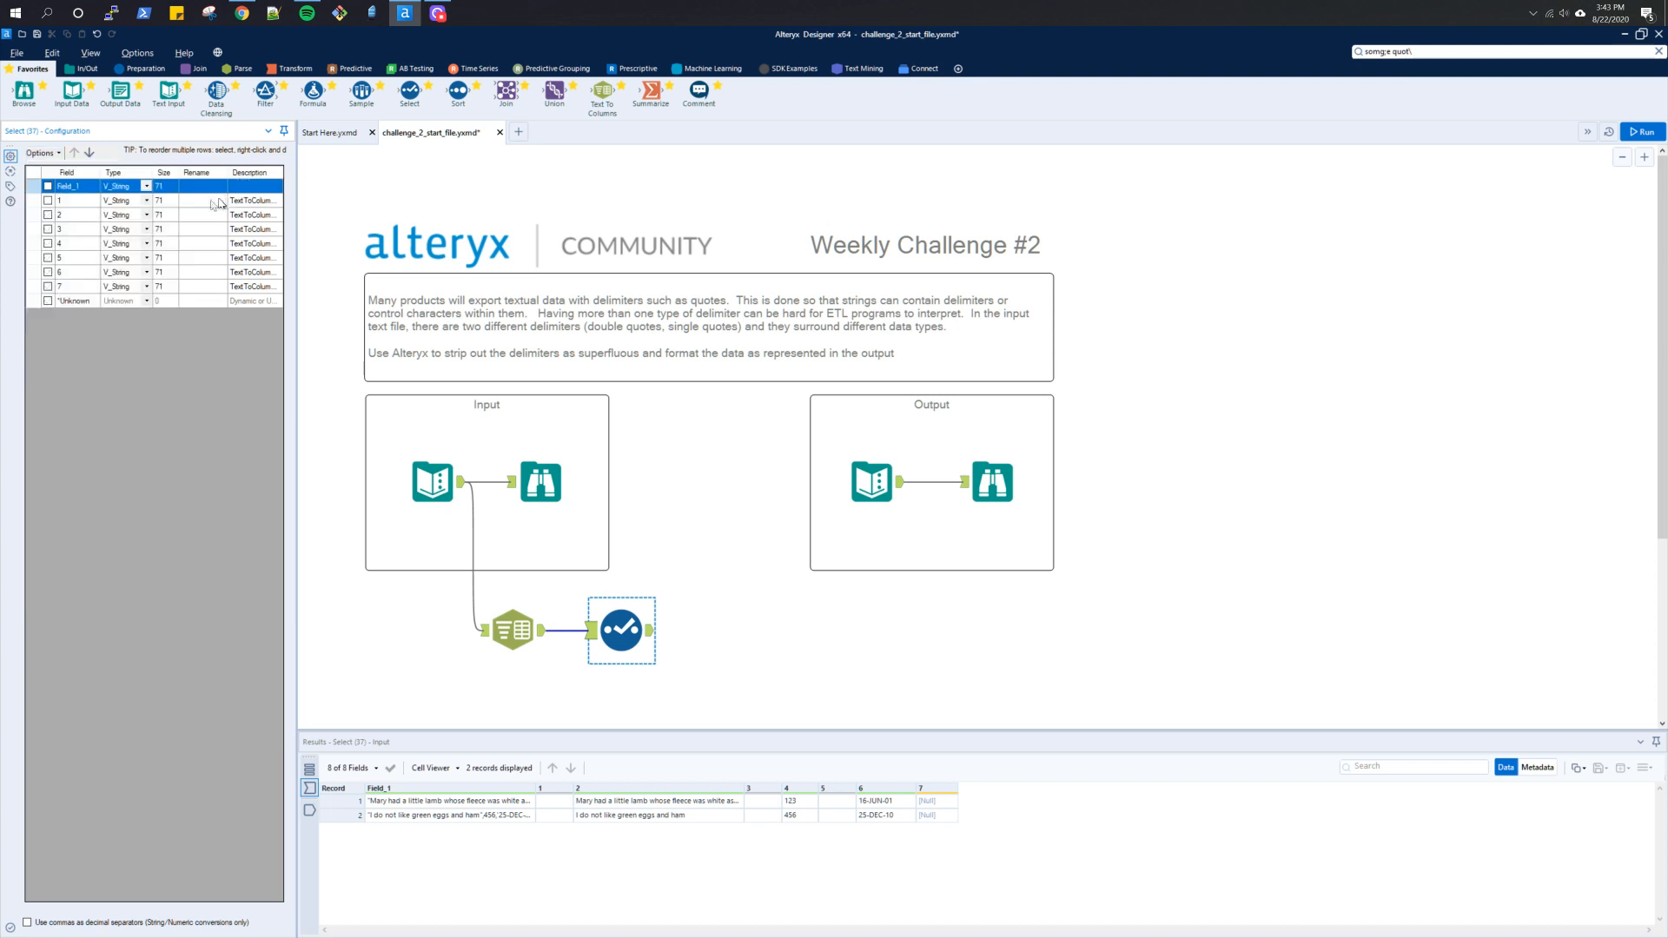
click(53, 217)
click(48, 243)
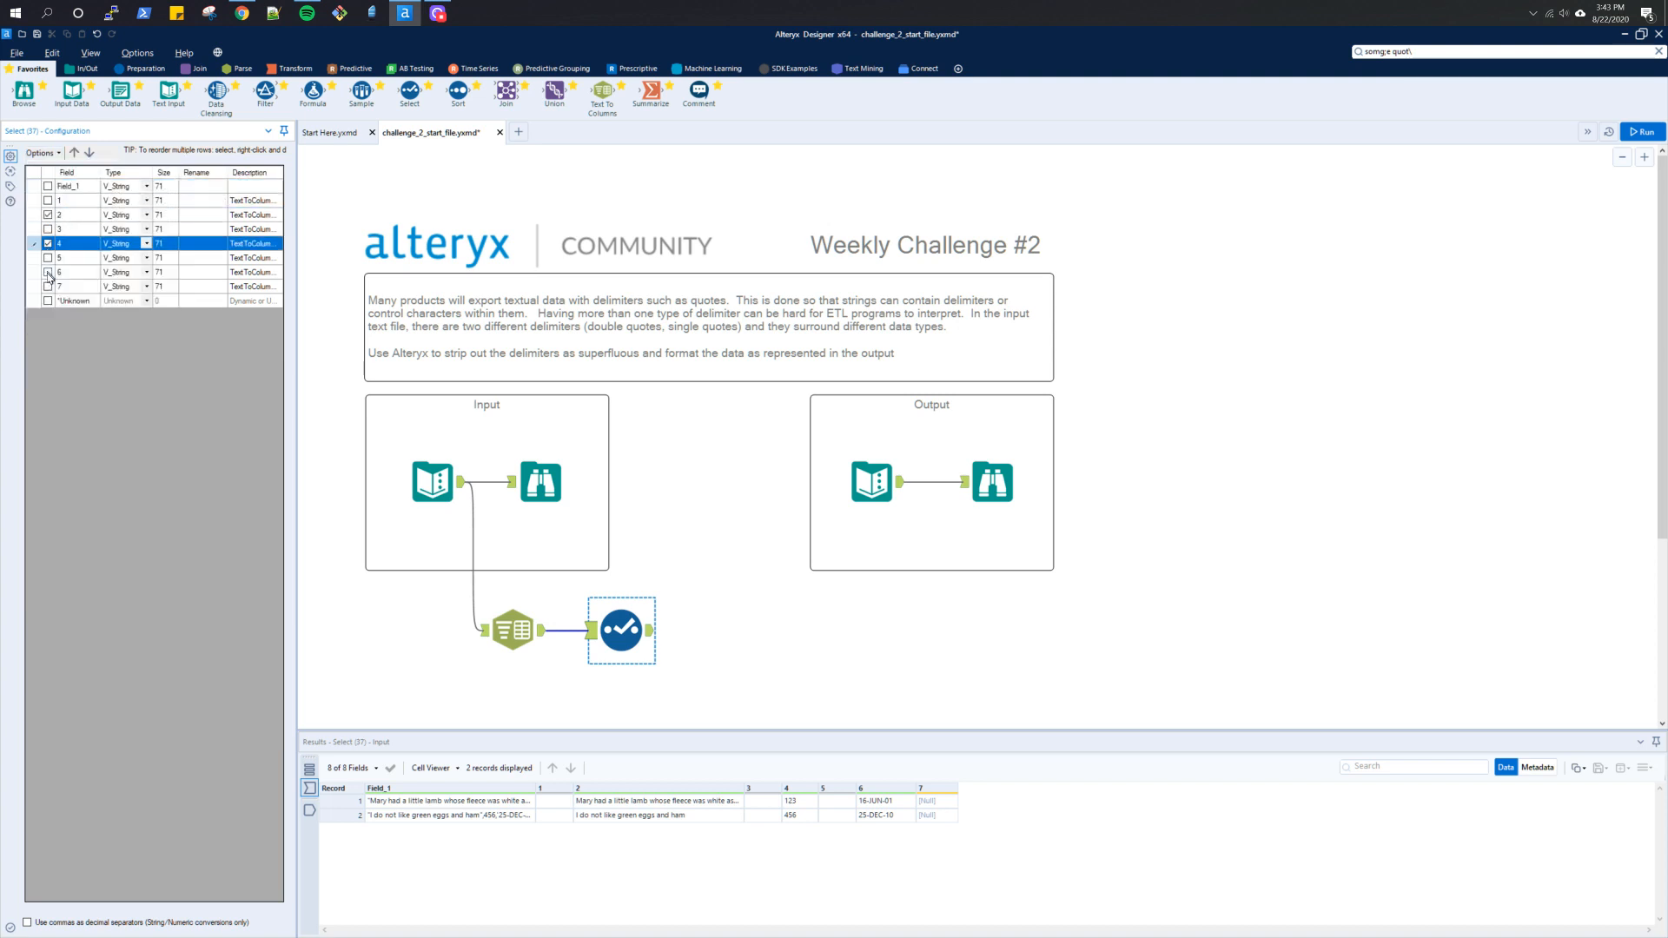
click(48, 272)
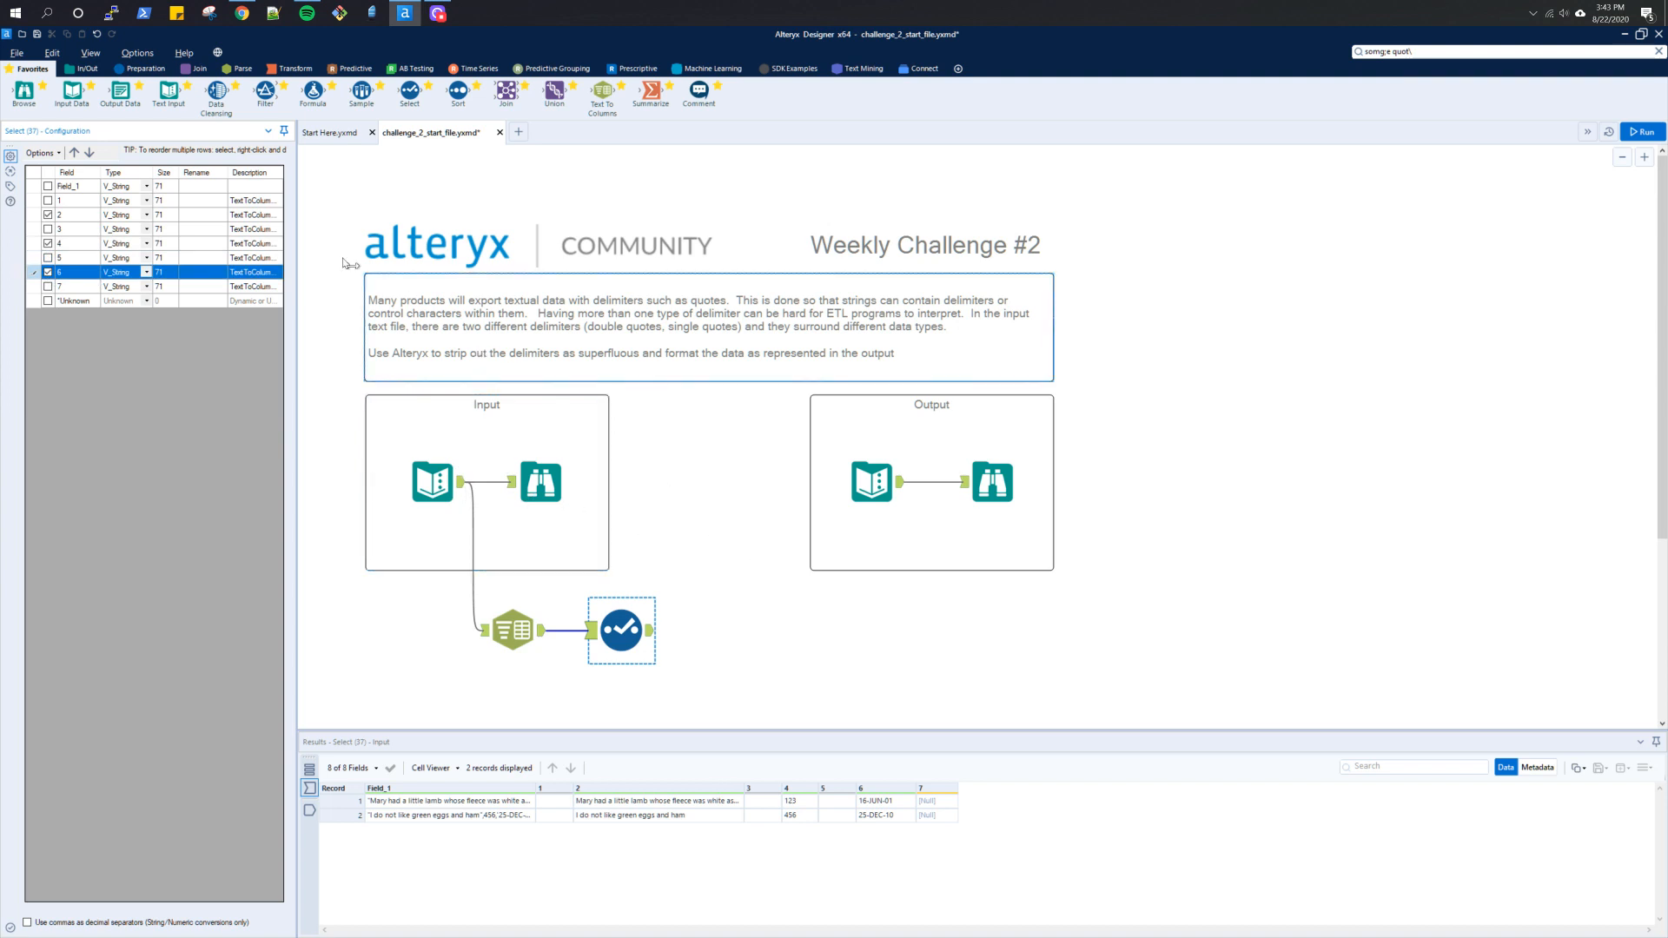
Step: Rename fields 2, 4 and 6 to Poem, Poem_ID and Poem_Read_Date, following the expected output's column names
click(970, 490)
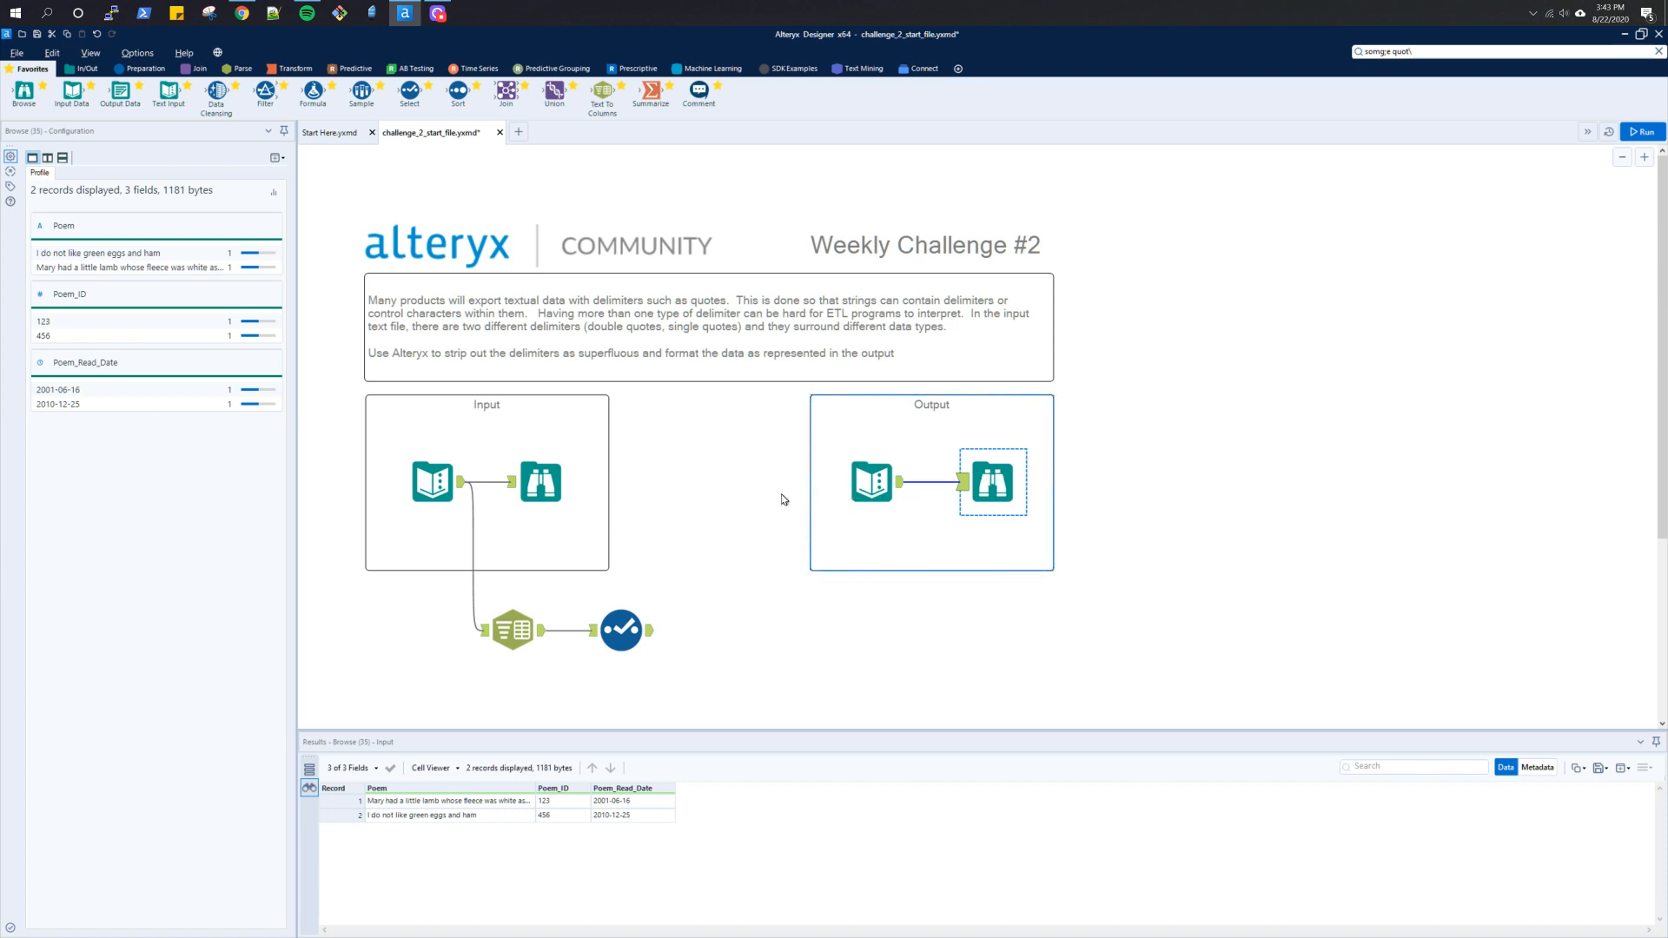
click(621, 629)
click(201, 217)
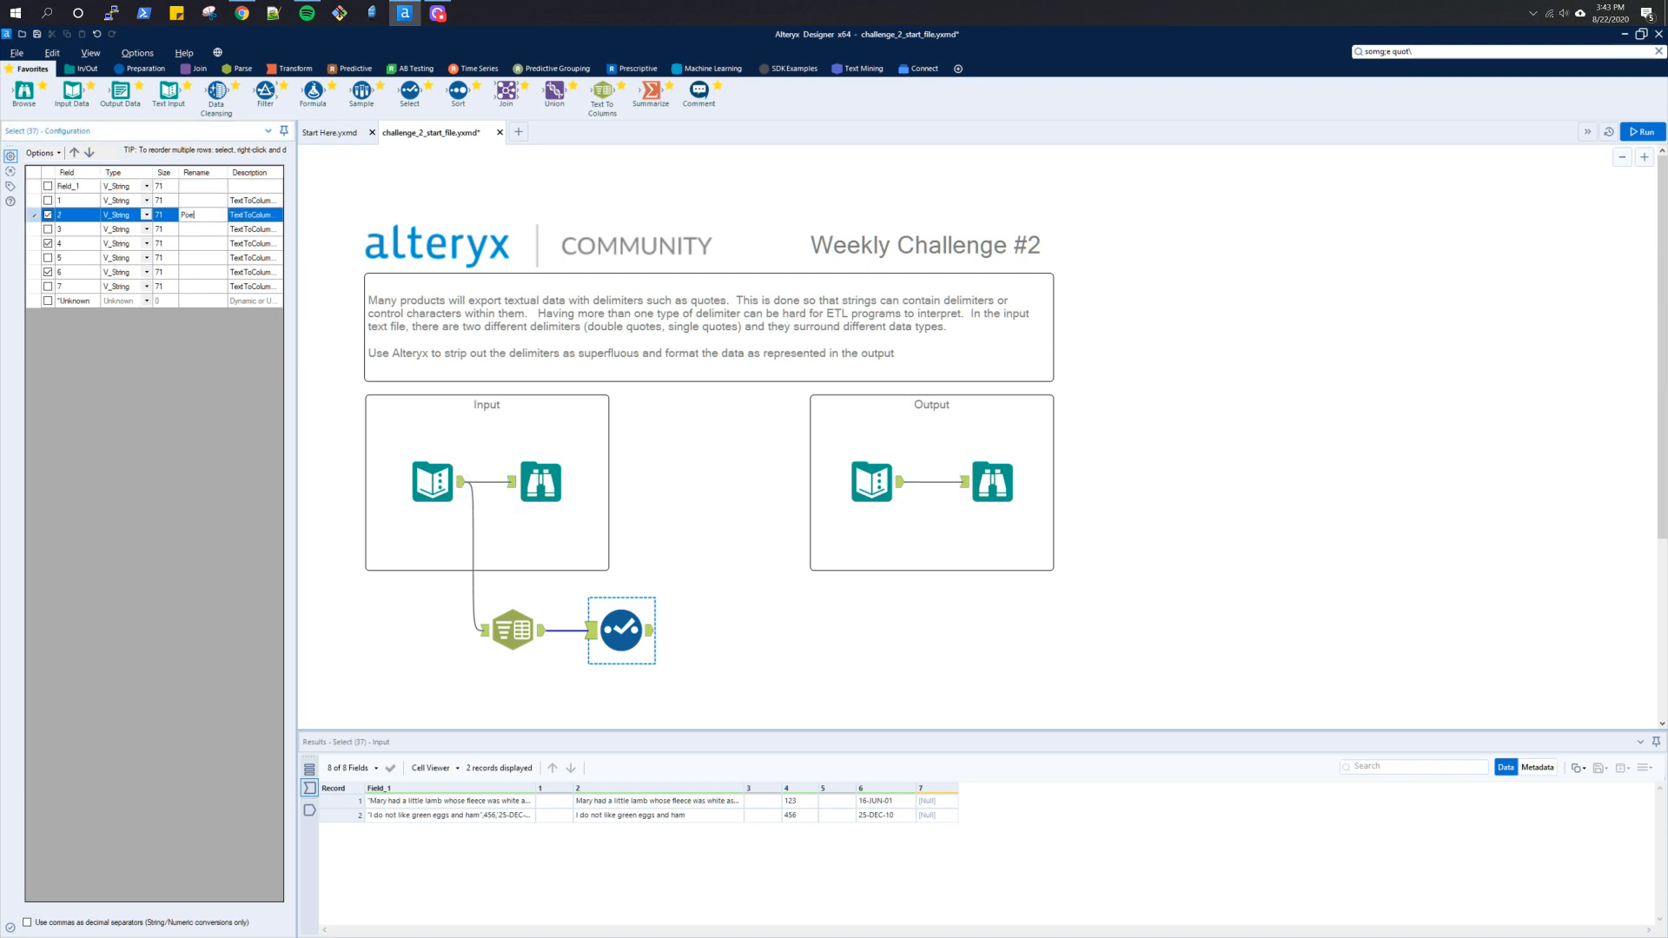
click(197, 246)
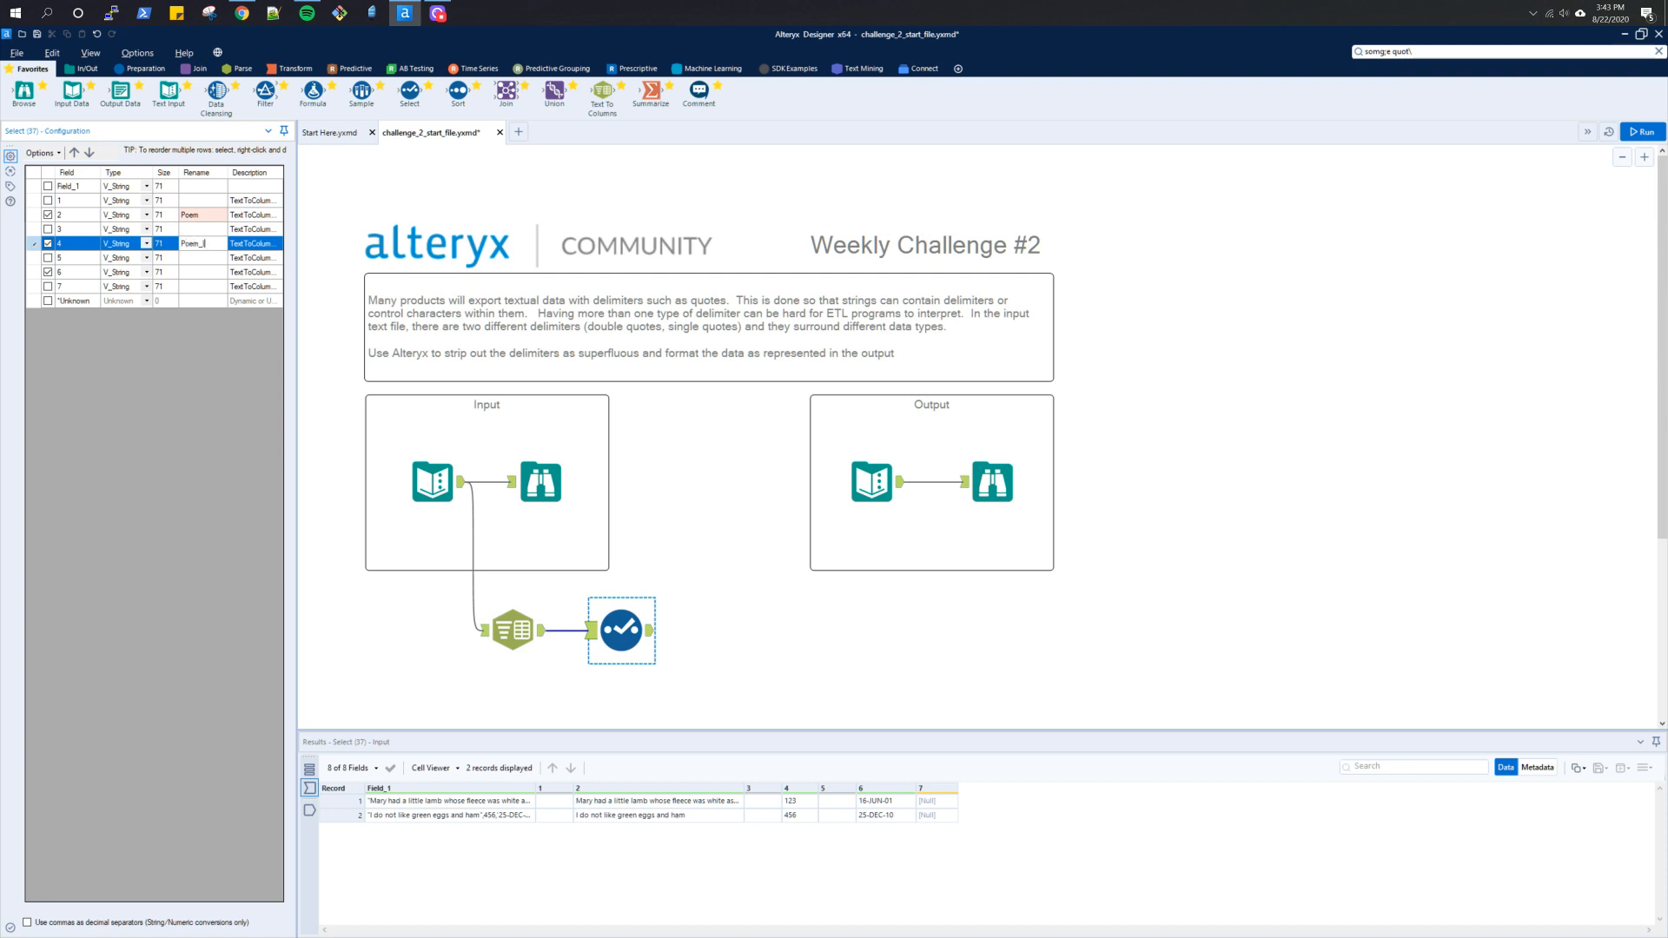
click(187, 274)
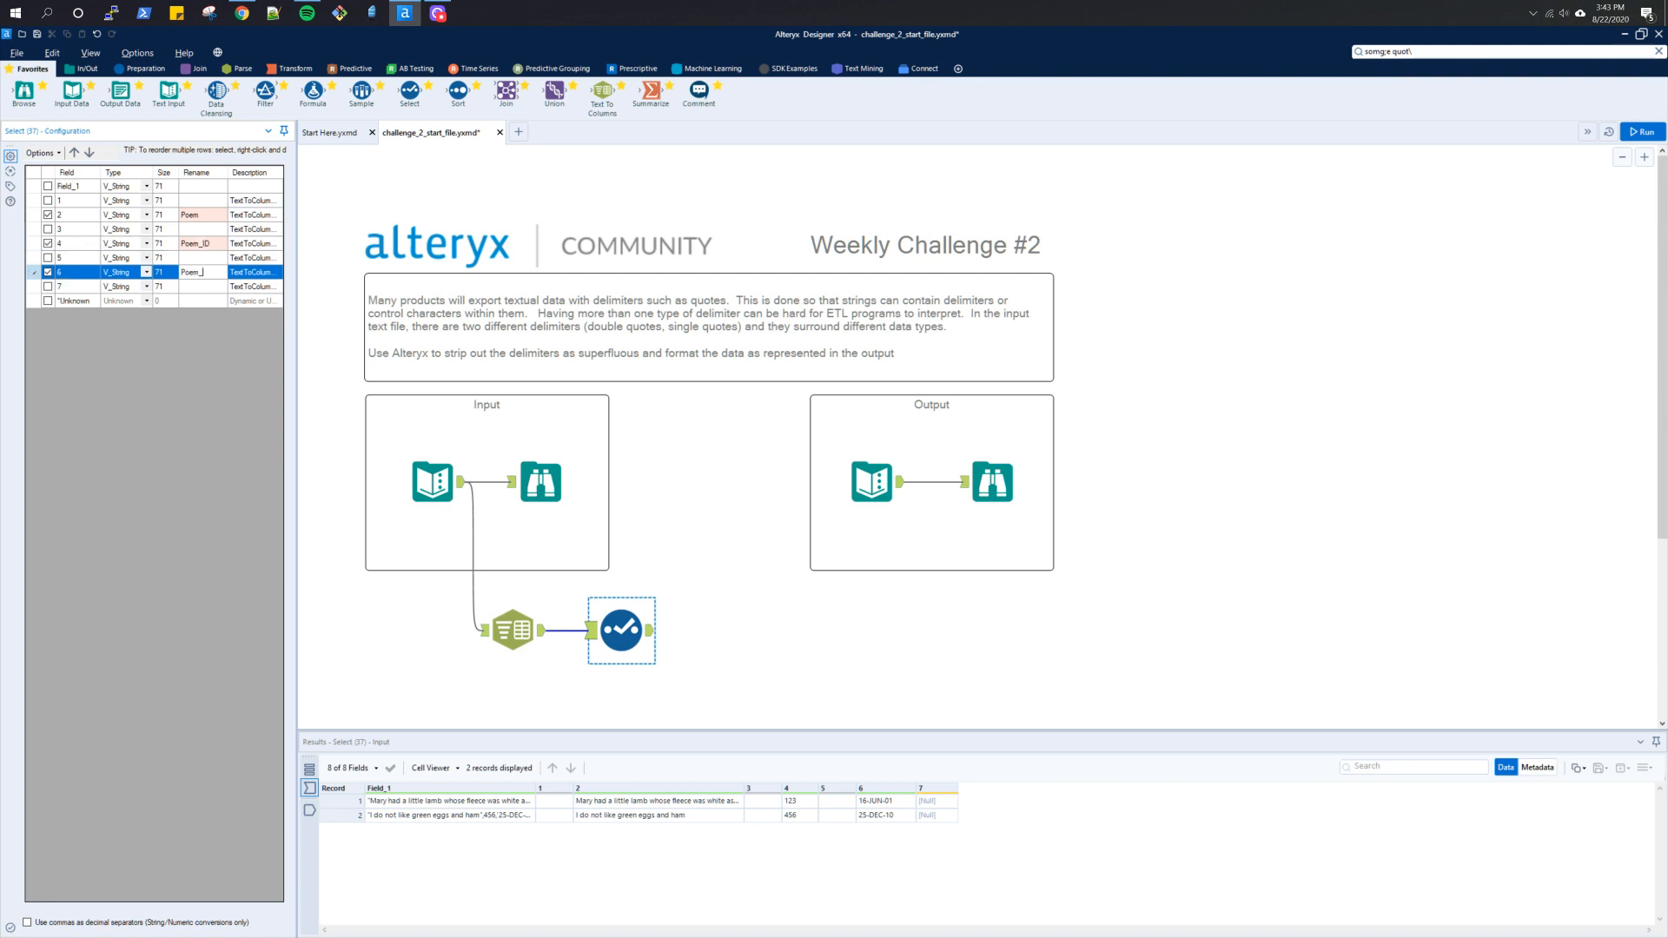
text(Poem_Read_Date)
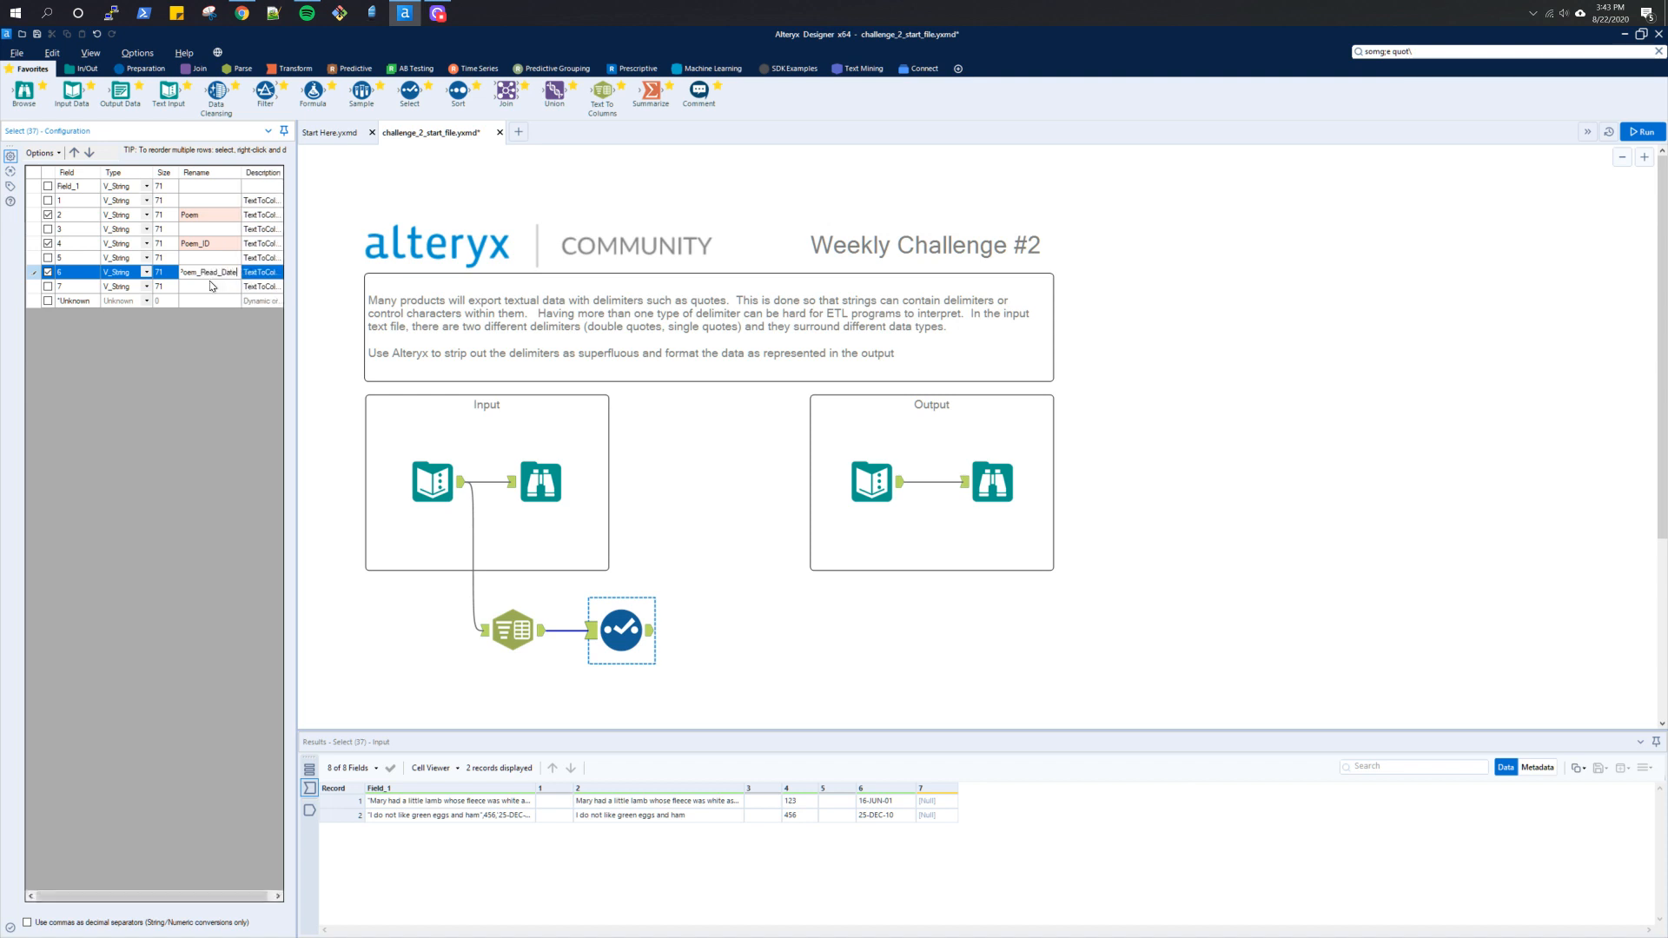
Step: Run the workflow and display the Select tool's output data
click(703, 431)
key(ctrl+r)
click(1008, 493)
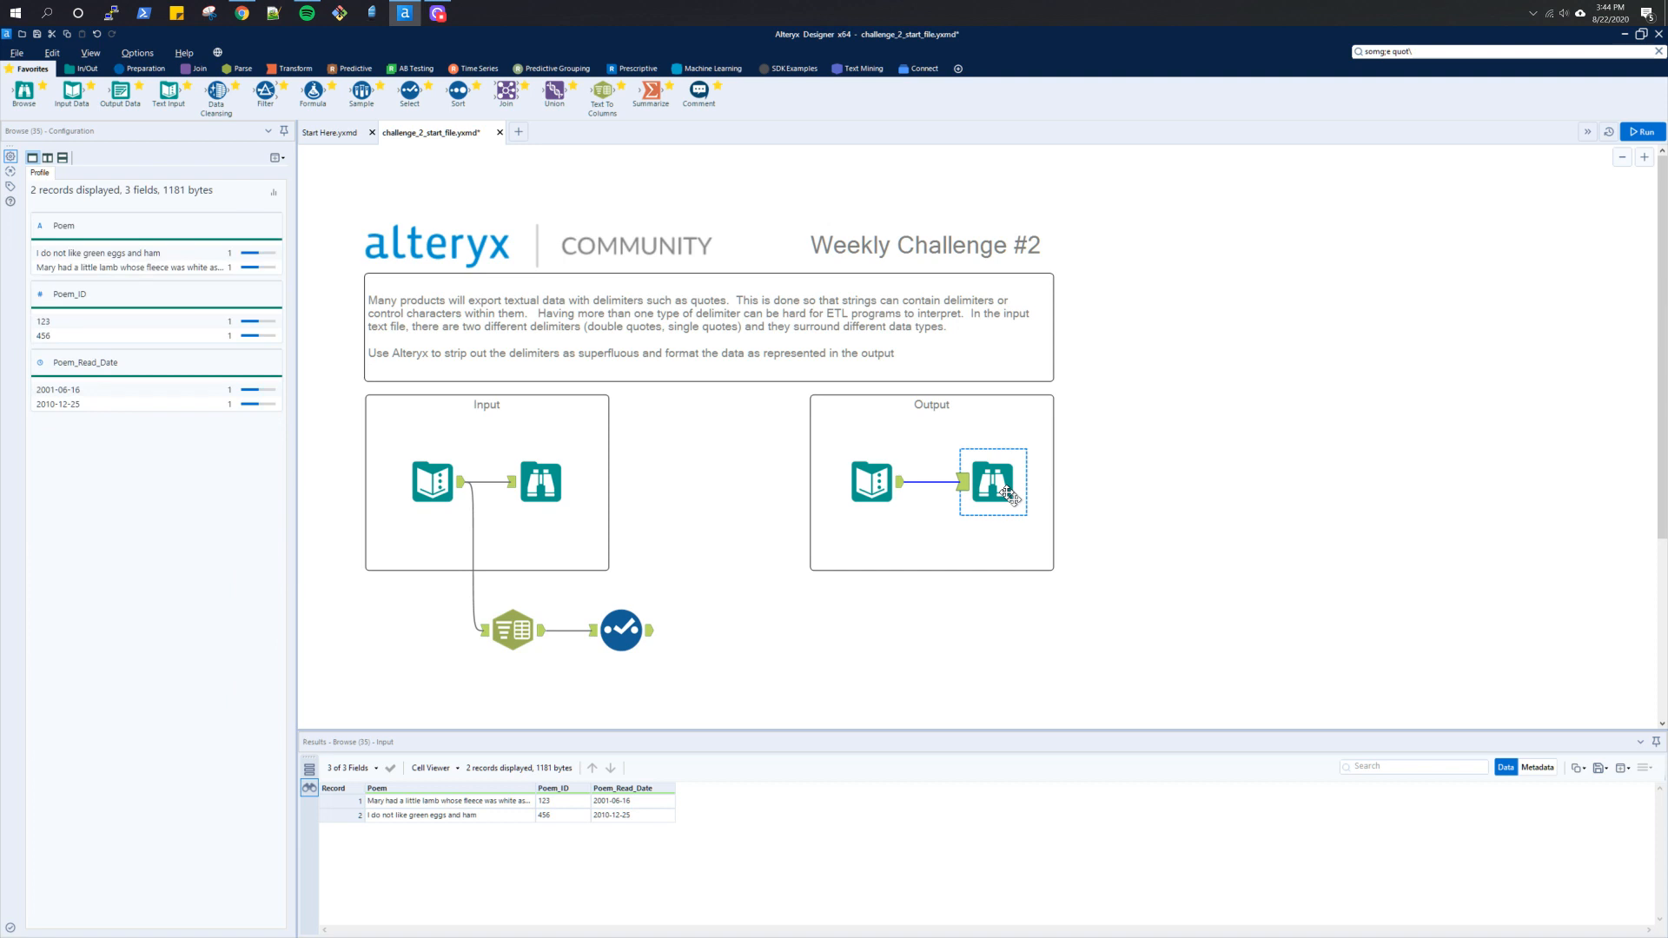
click(1638, 134)
click(648, 633)
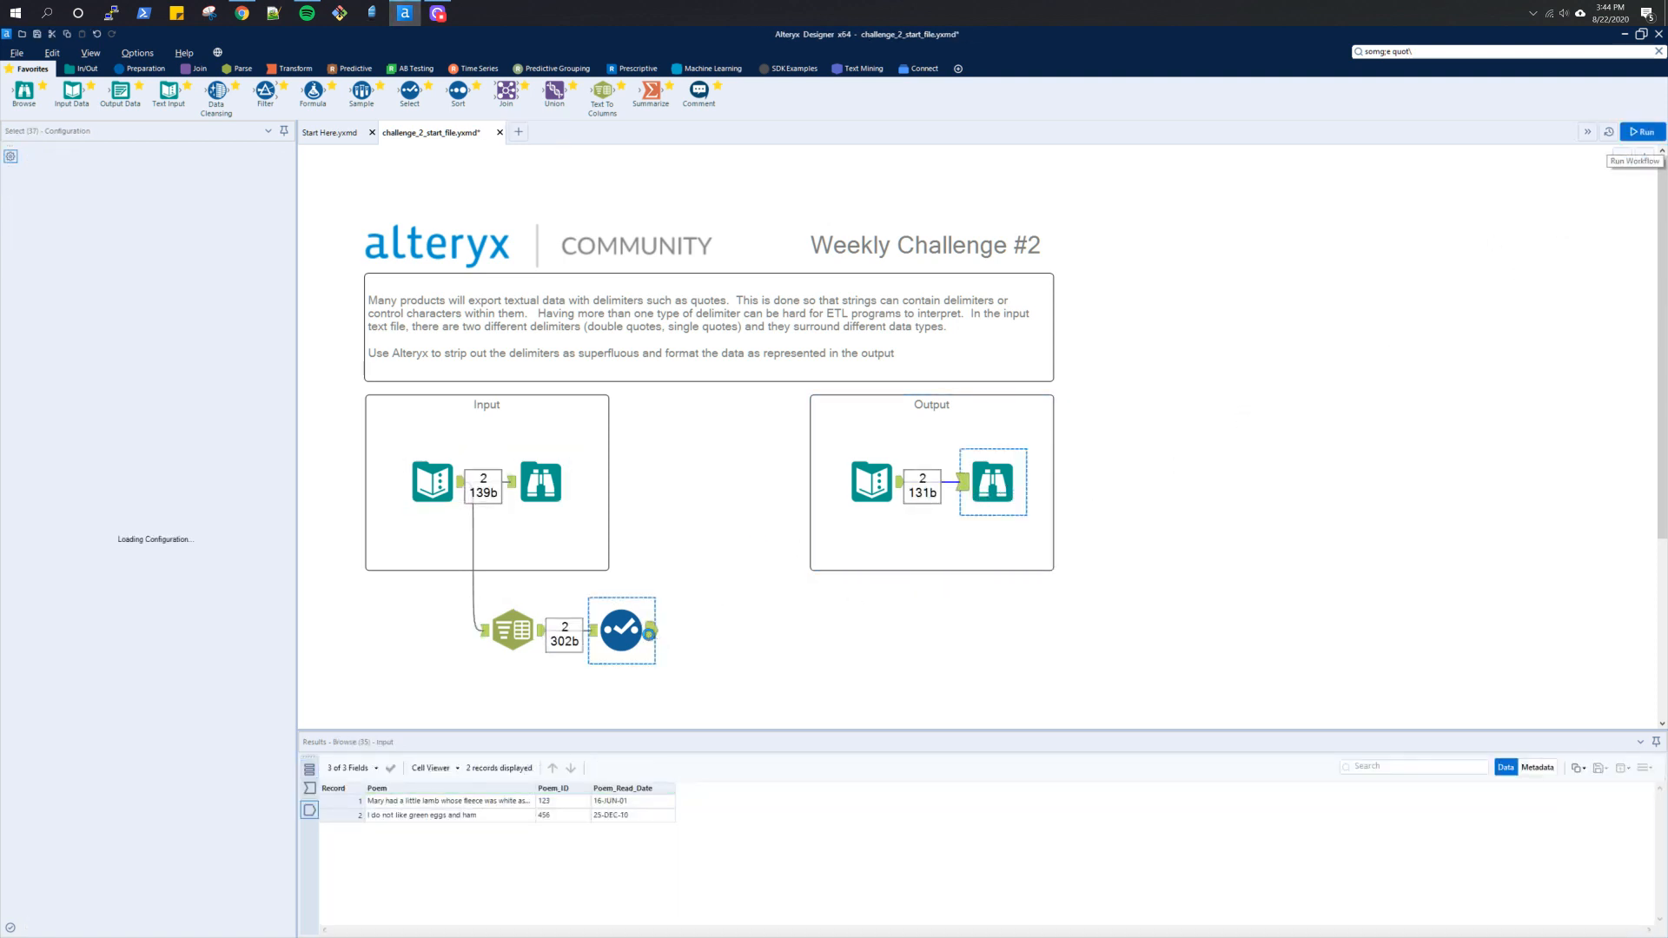
Step: Compare the date format in the expected output with the Text To Columns and Select results
click(992, 485)
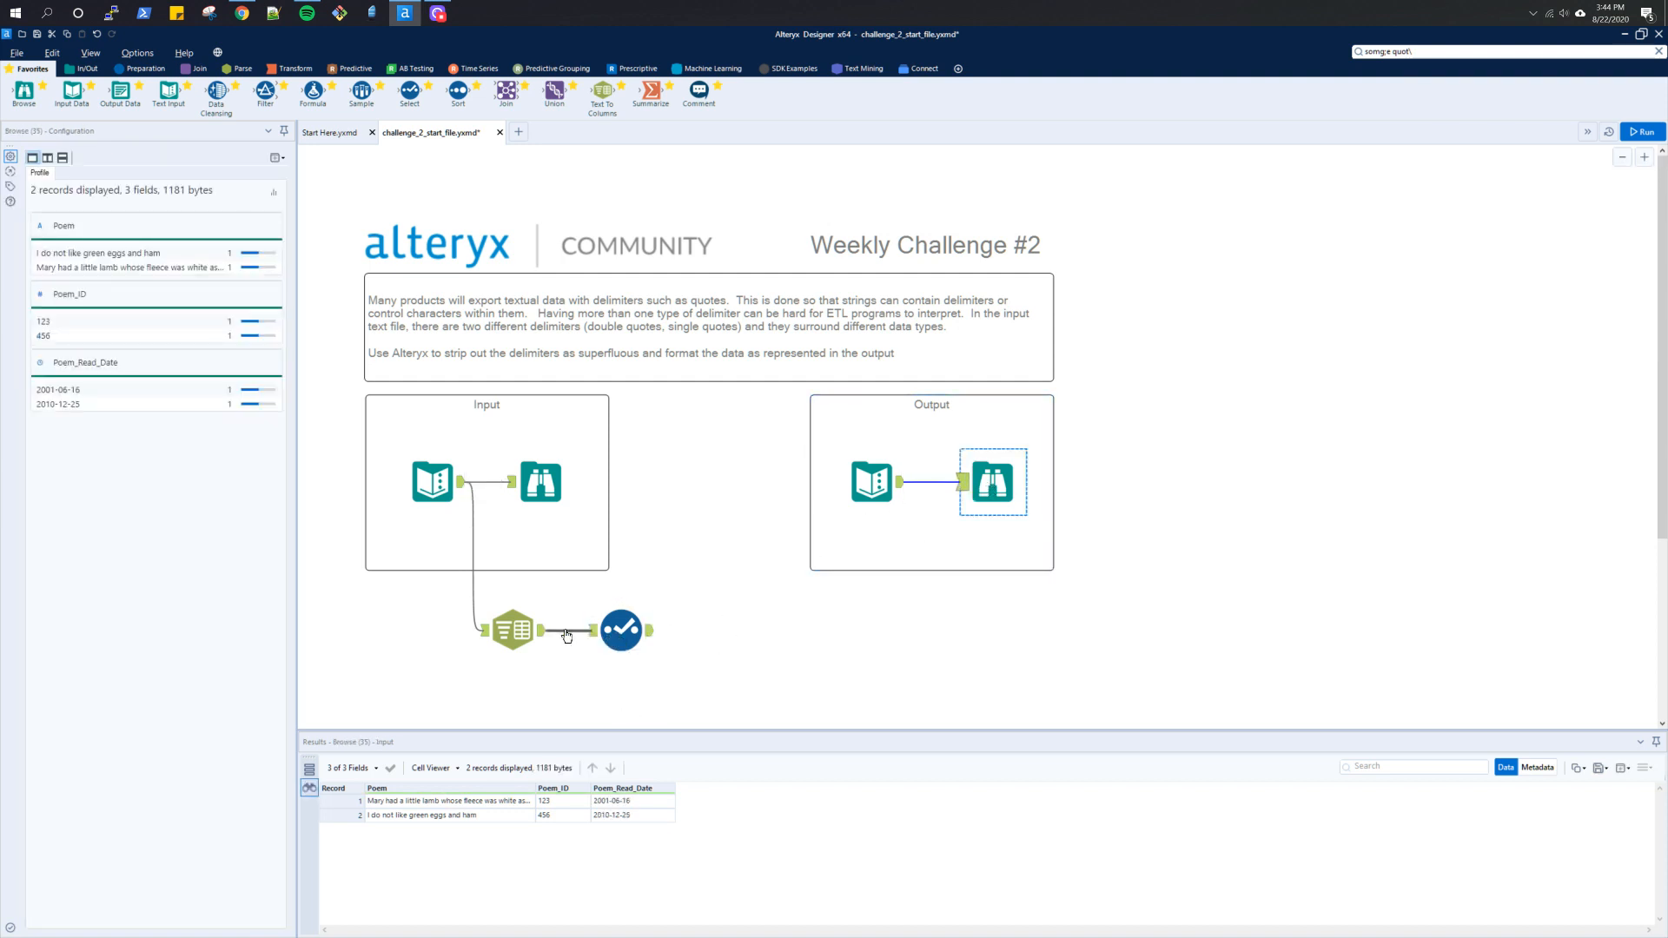
click(520, 634)
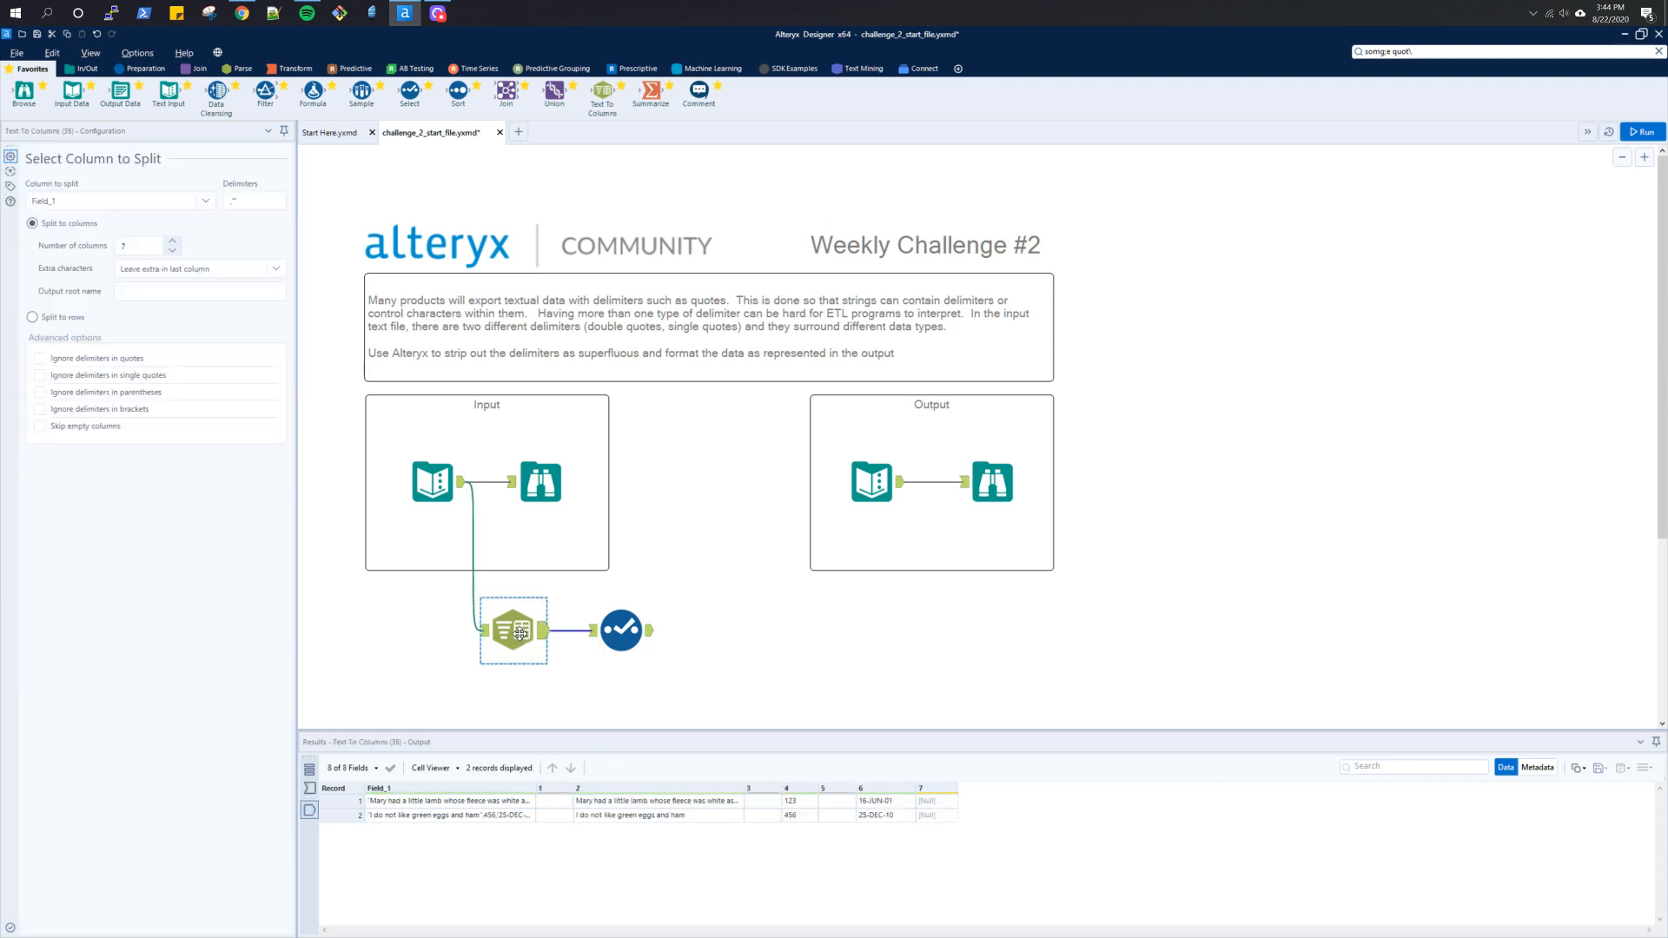
click(611, 629)
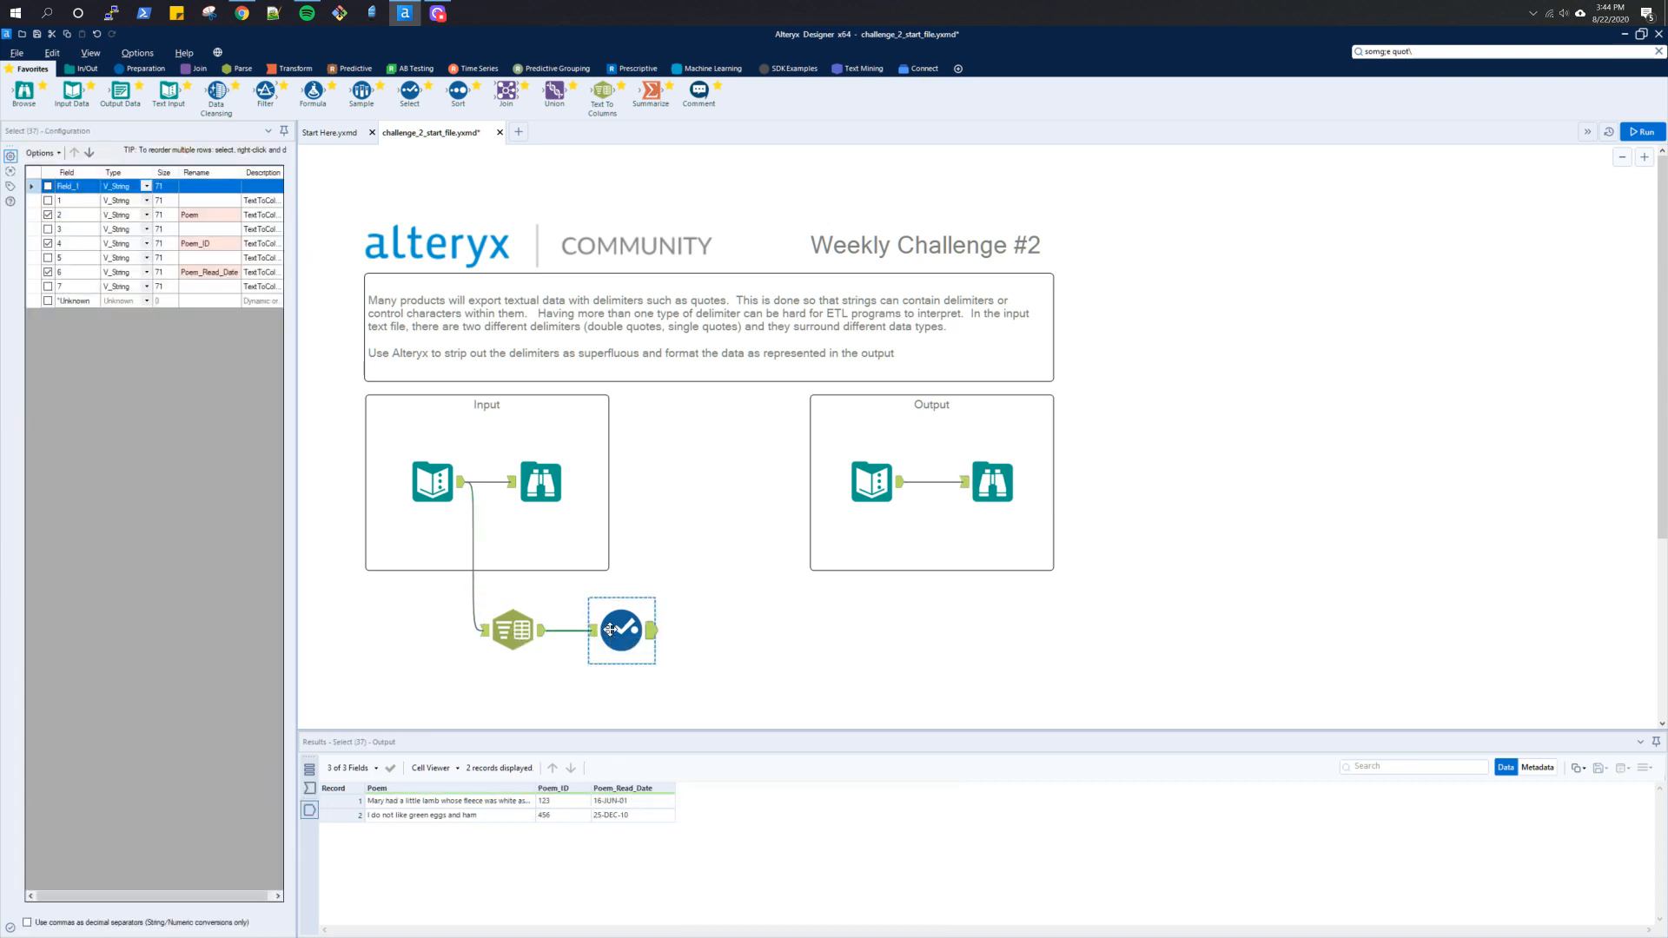
click(994, 491)
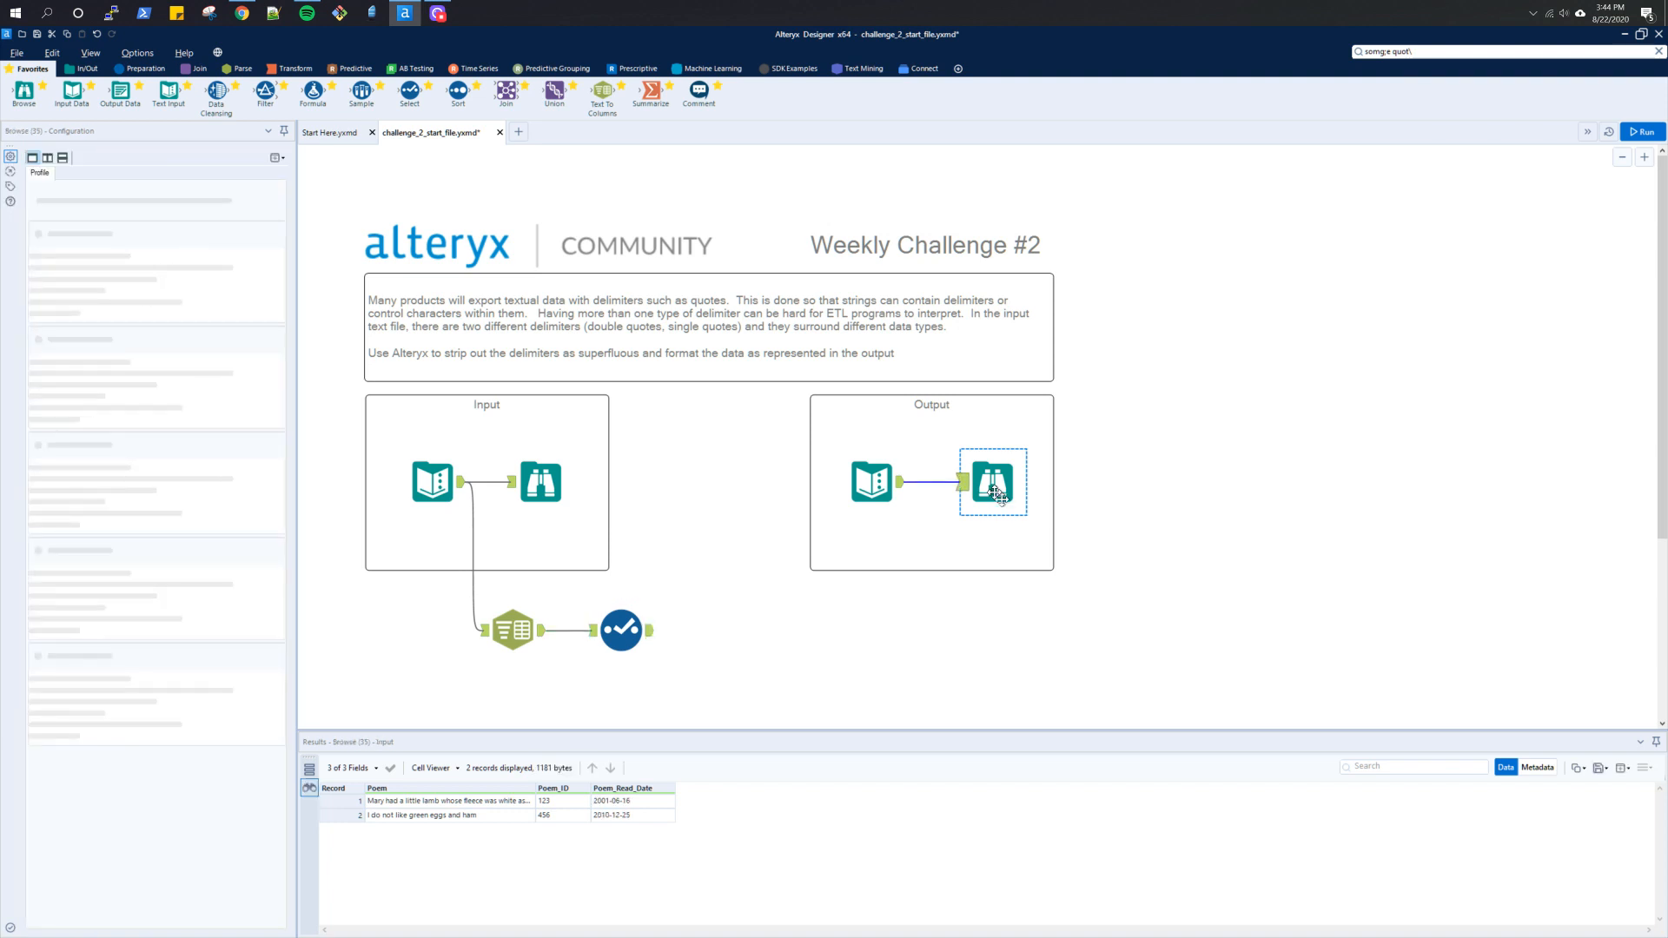
click(508, 627)
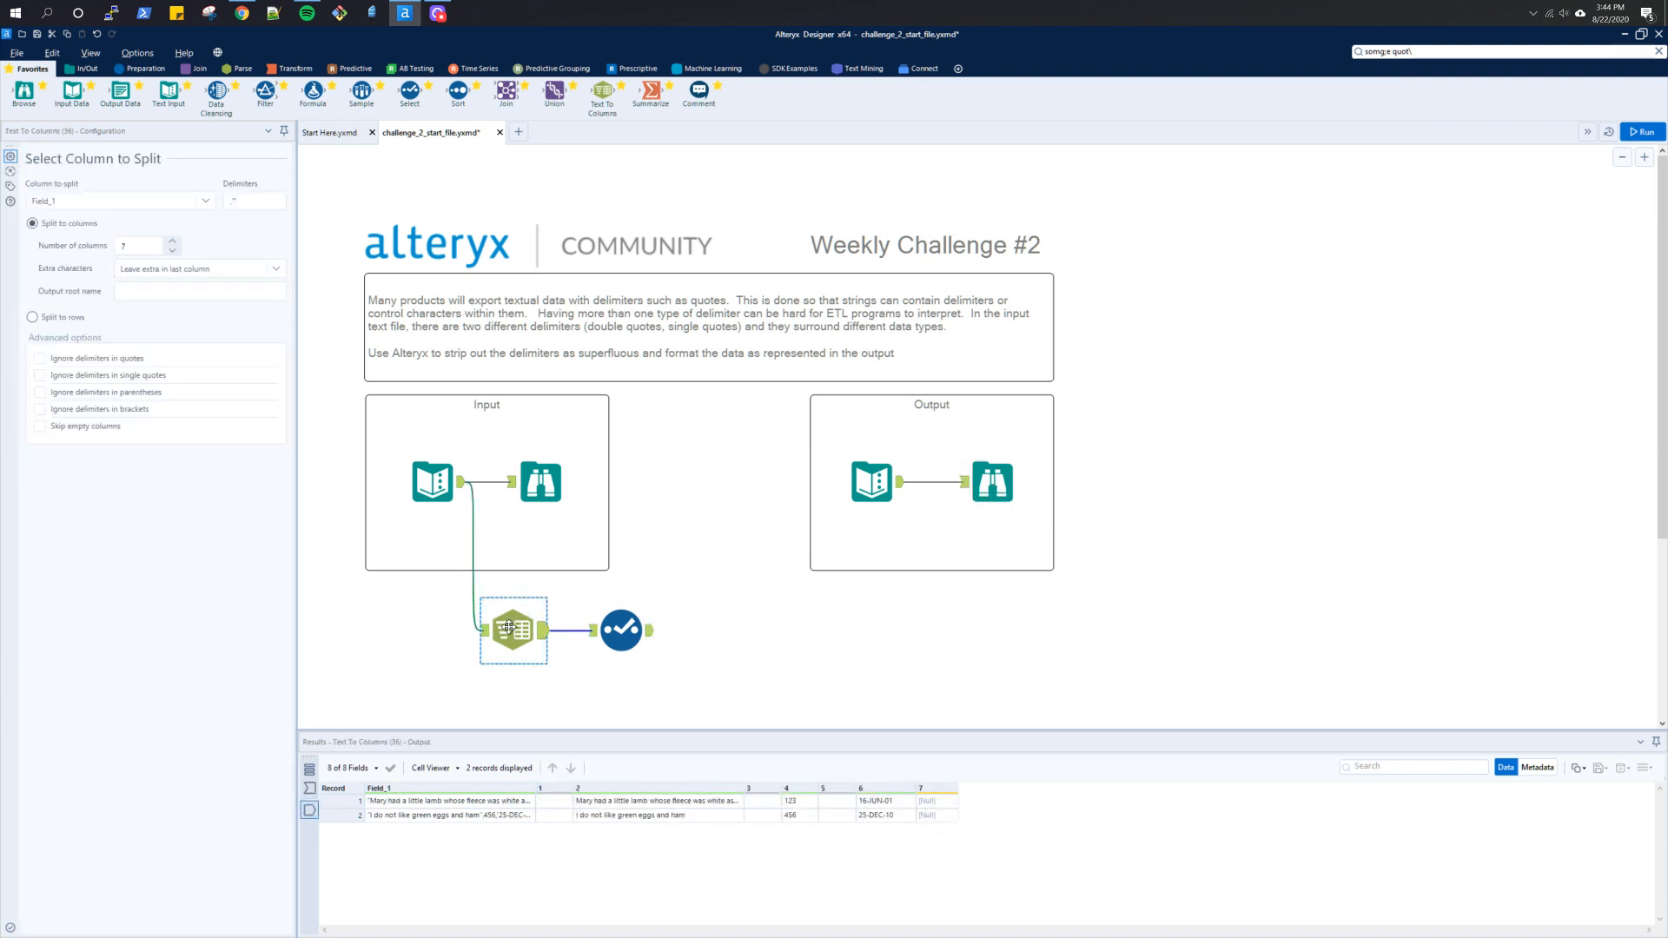
Step: Try setting the Poem_Read_Date field's type to Date in the Select tool, rerun the workflow and check the output
click(621, 630)
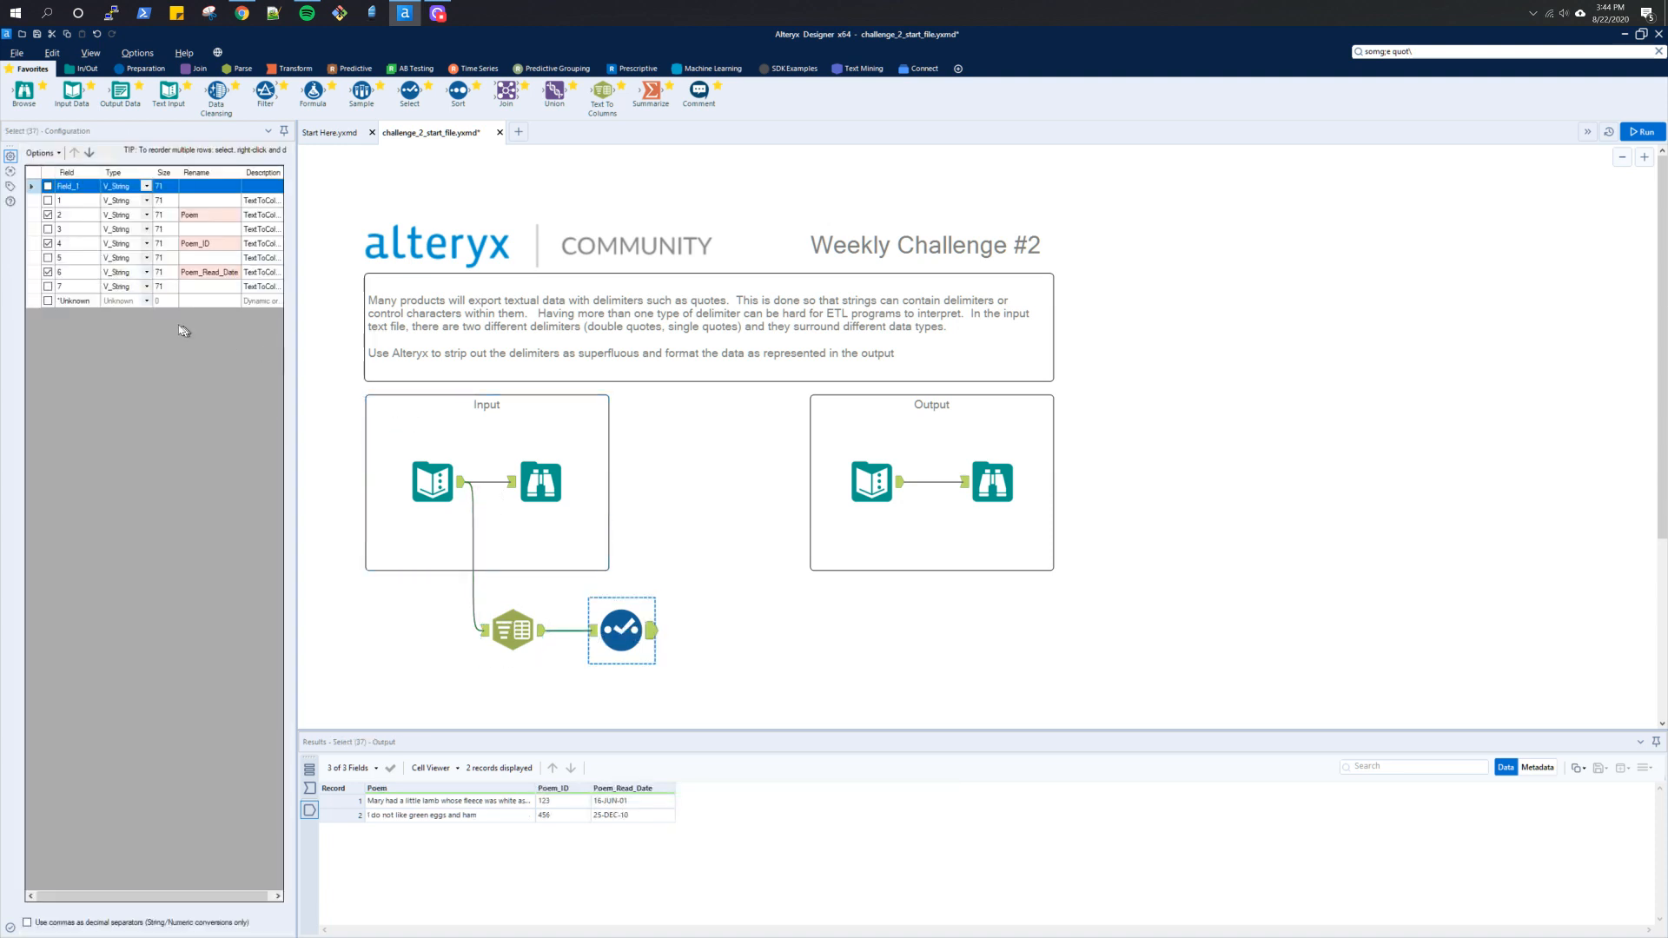
click(146, 275)
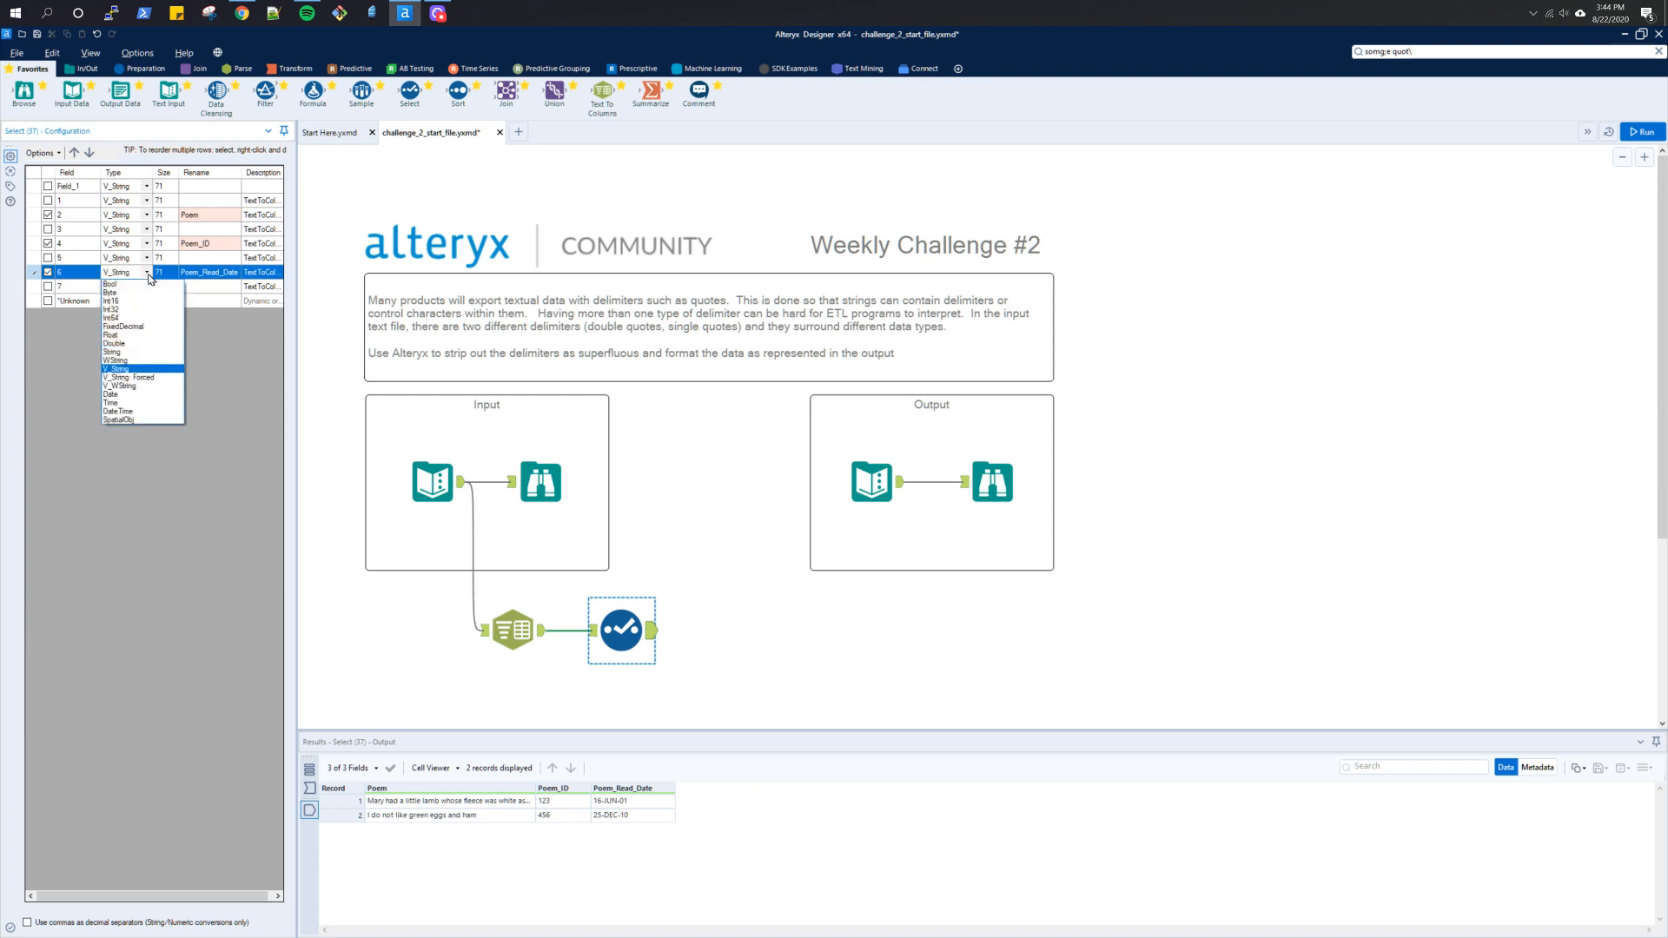
click(146, 396)
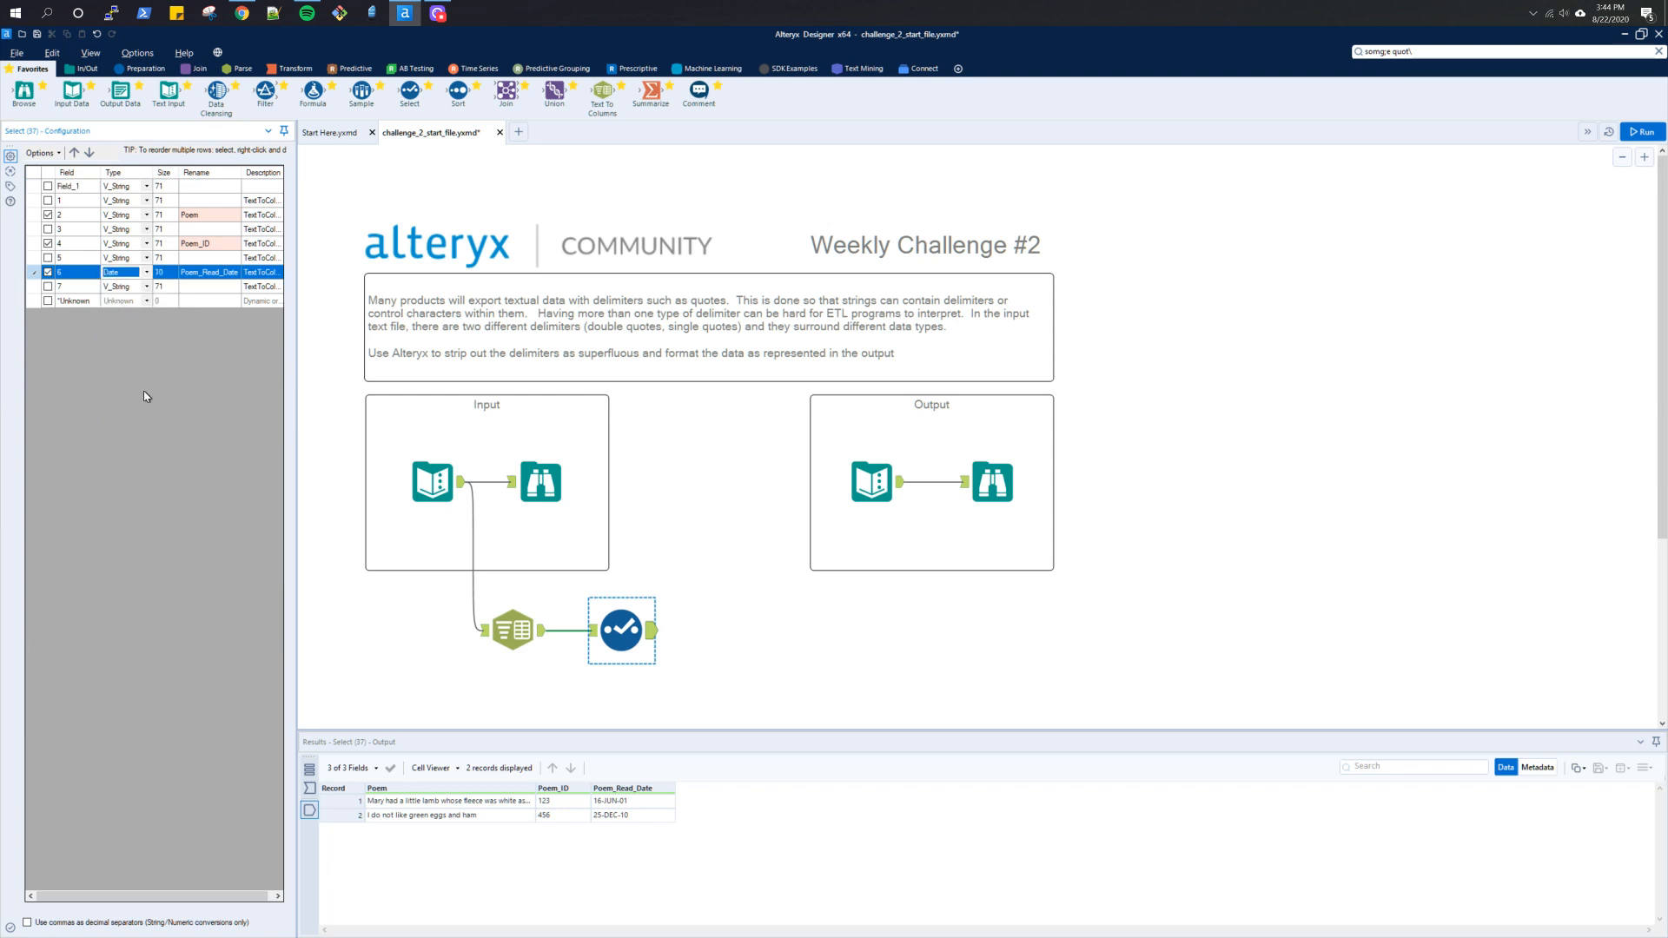
click(1642, 131)
click(653, 637)
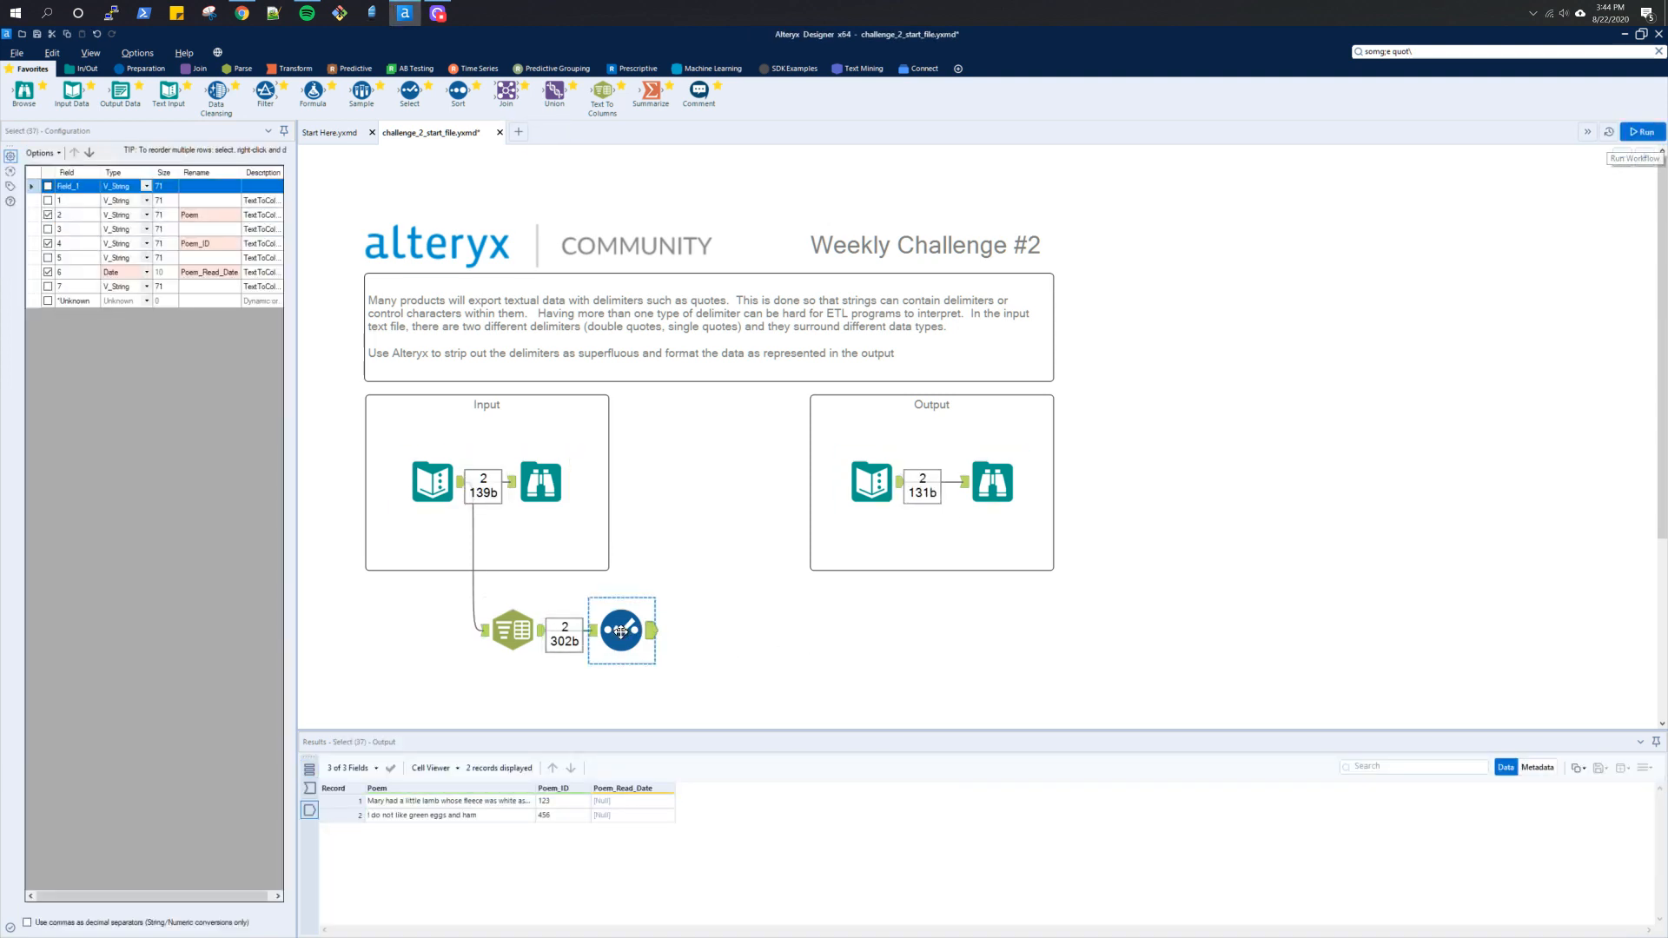
Step: Set the Poem_Read_Date field's type to DateTime in the Select tool, rerun the workflow and check the output
click(515, 627)
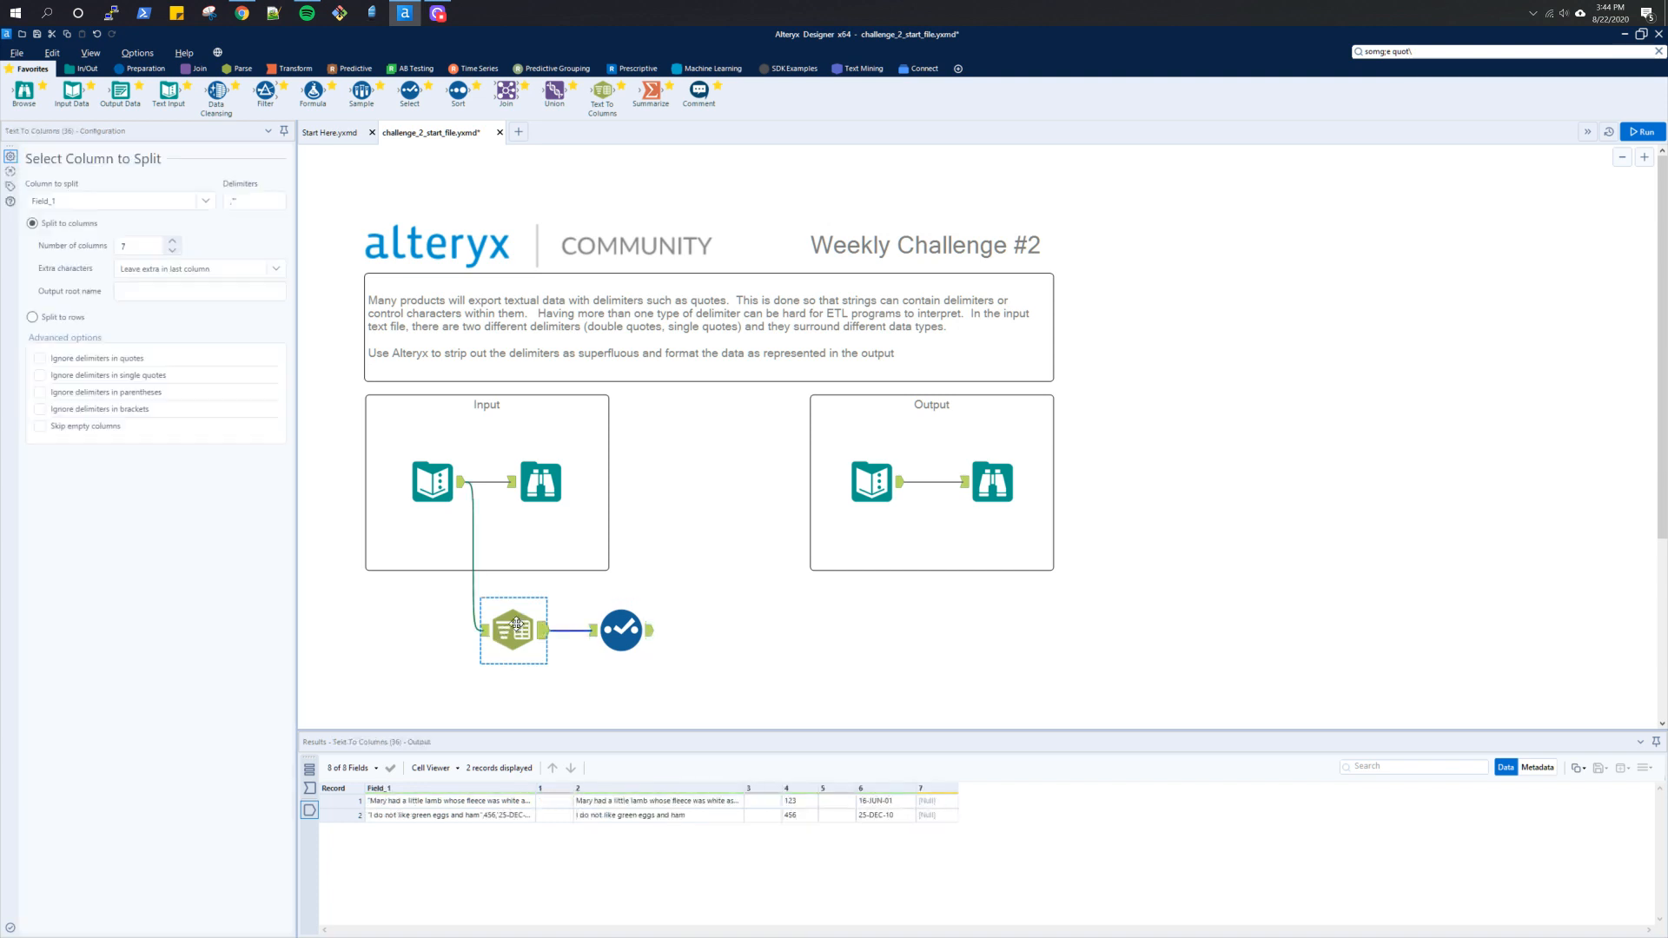
click(618, 630)
click(149, 275)
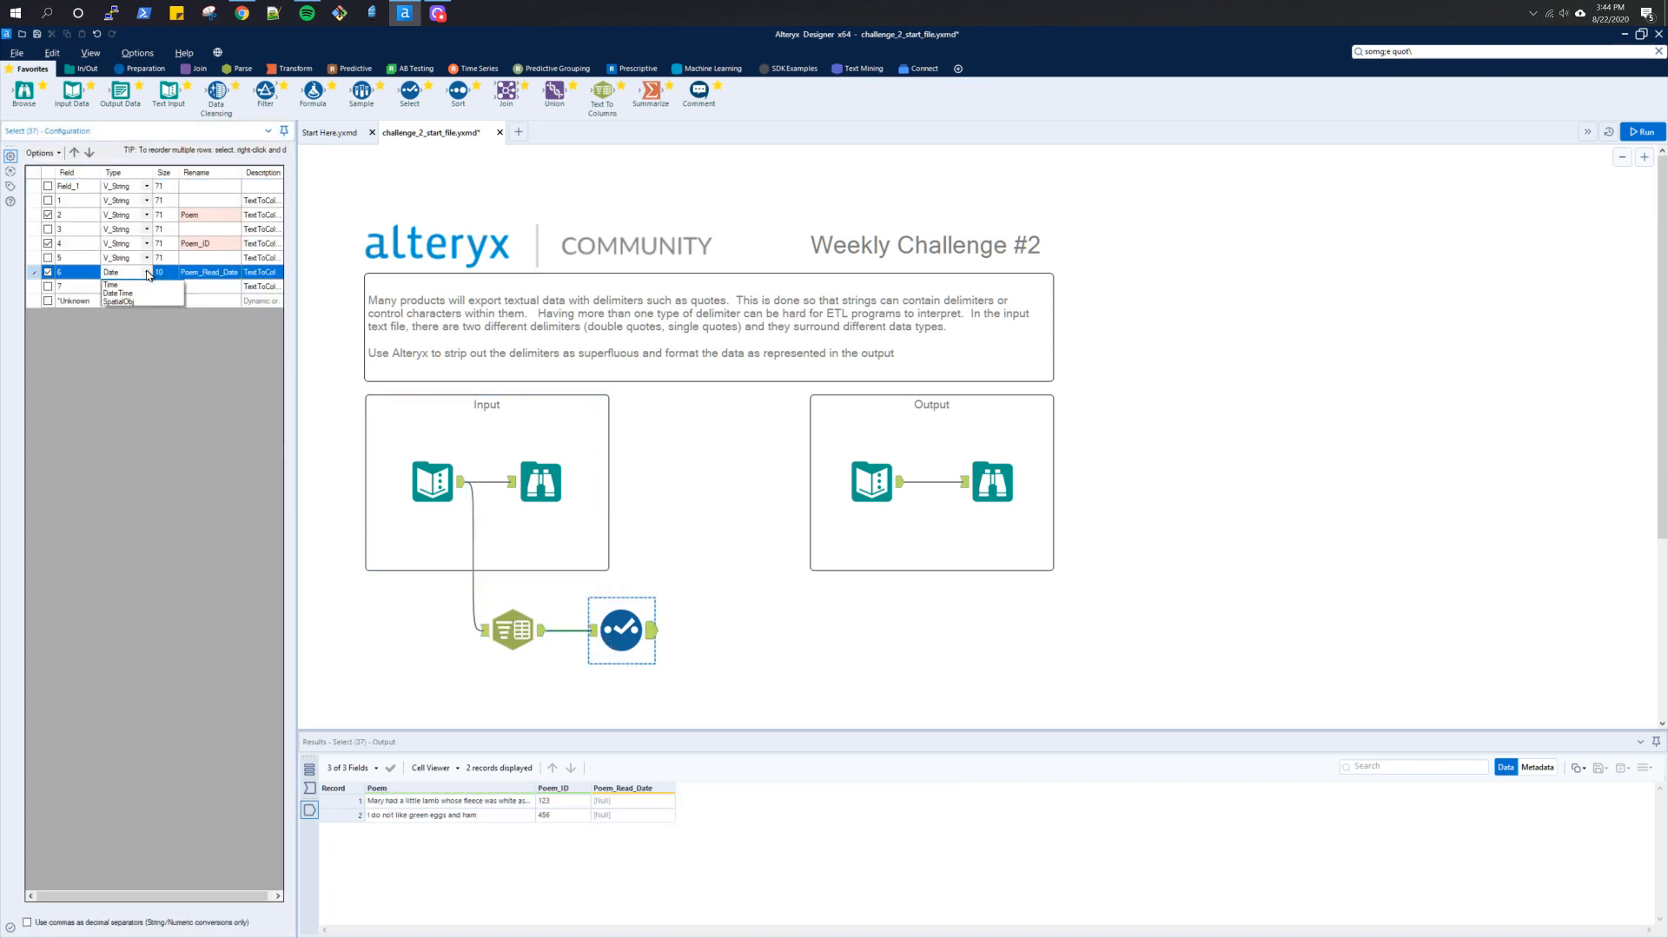
click(146, 273)
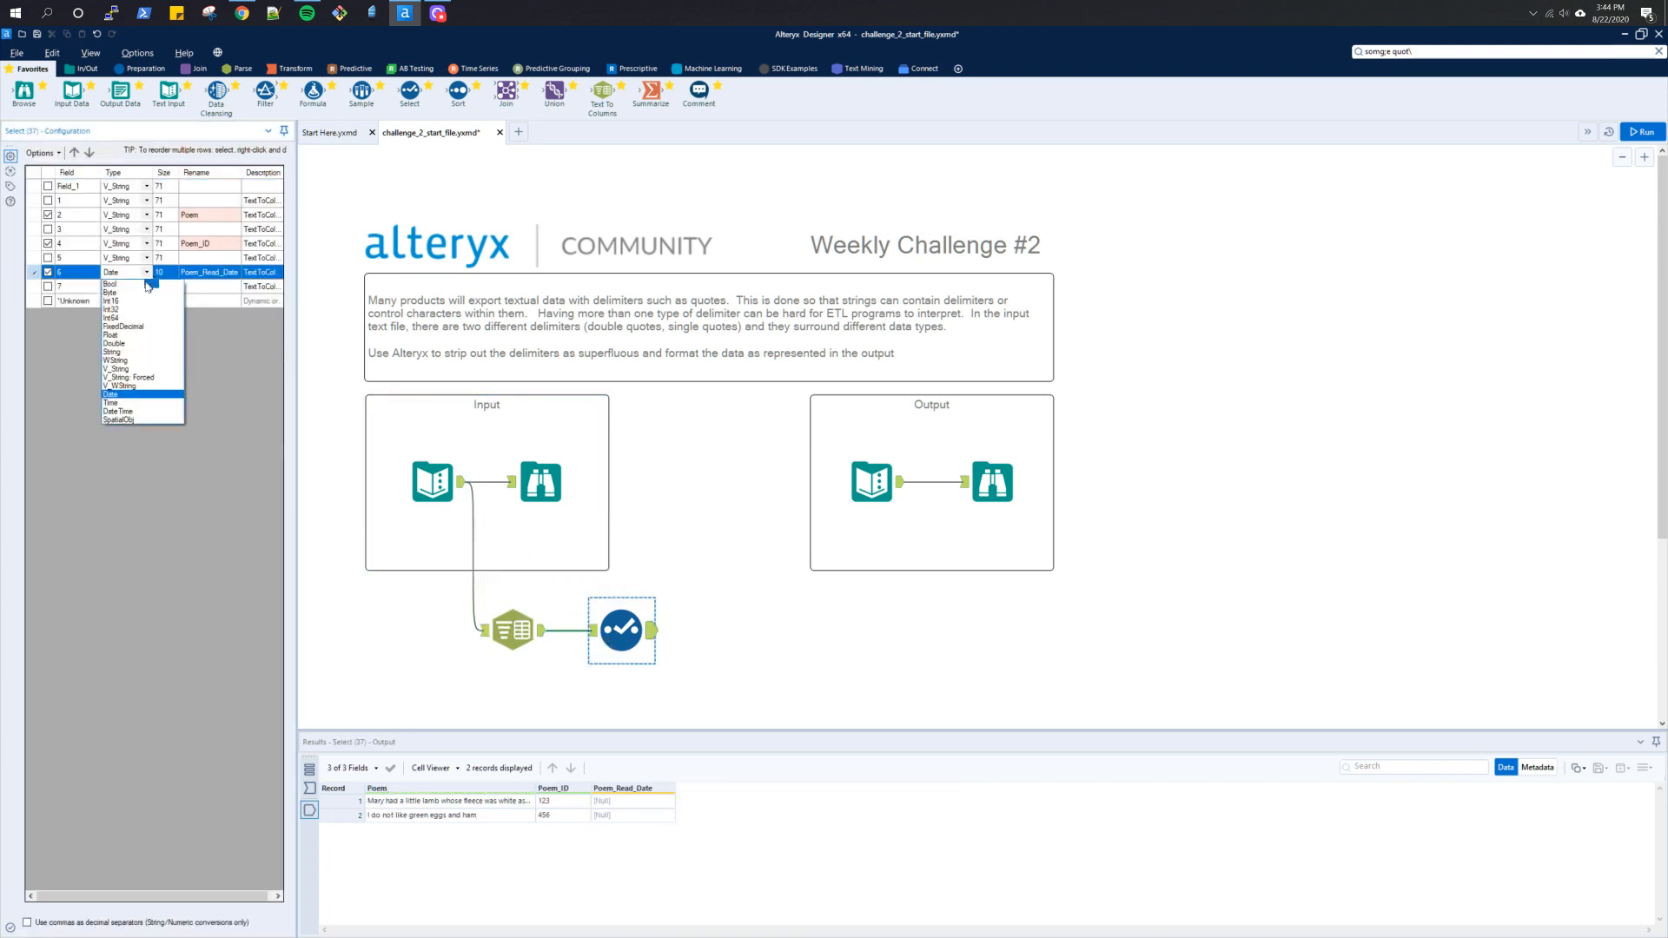
click(143, 411)
click(1633, 138)
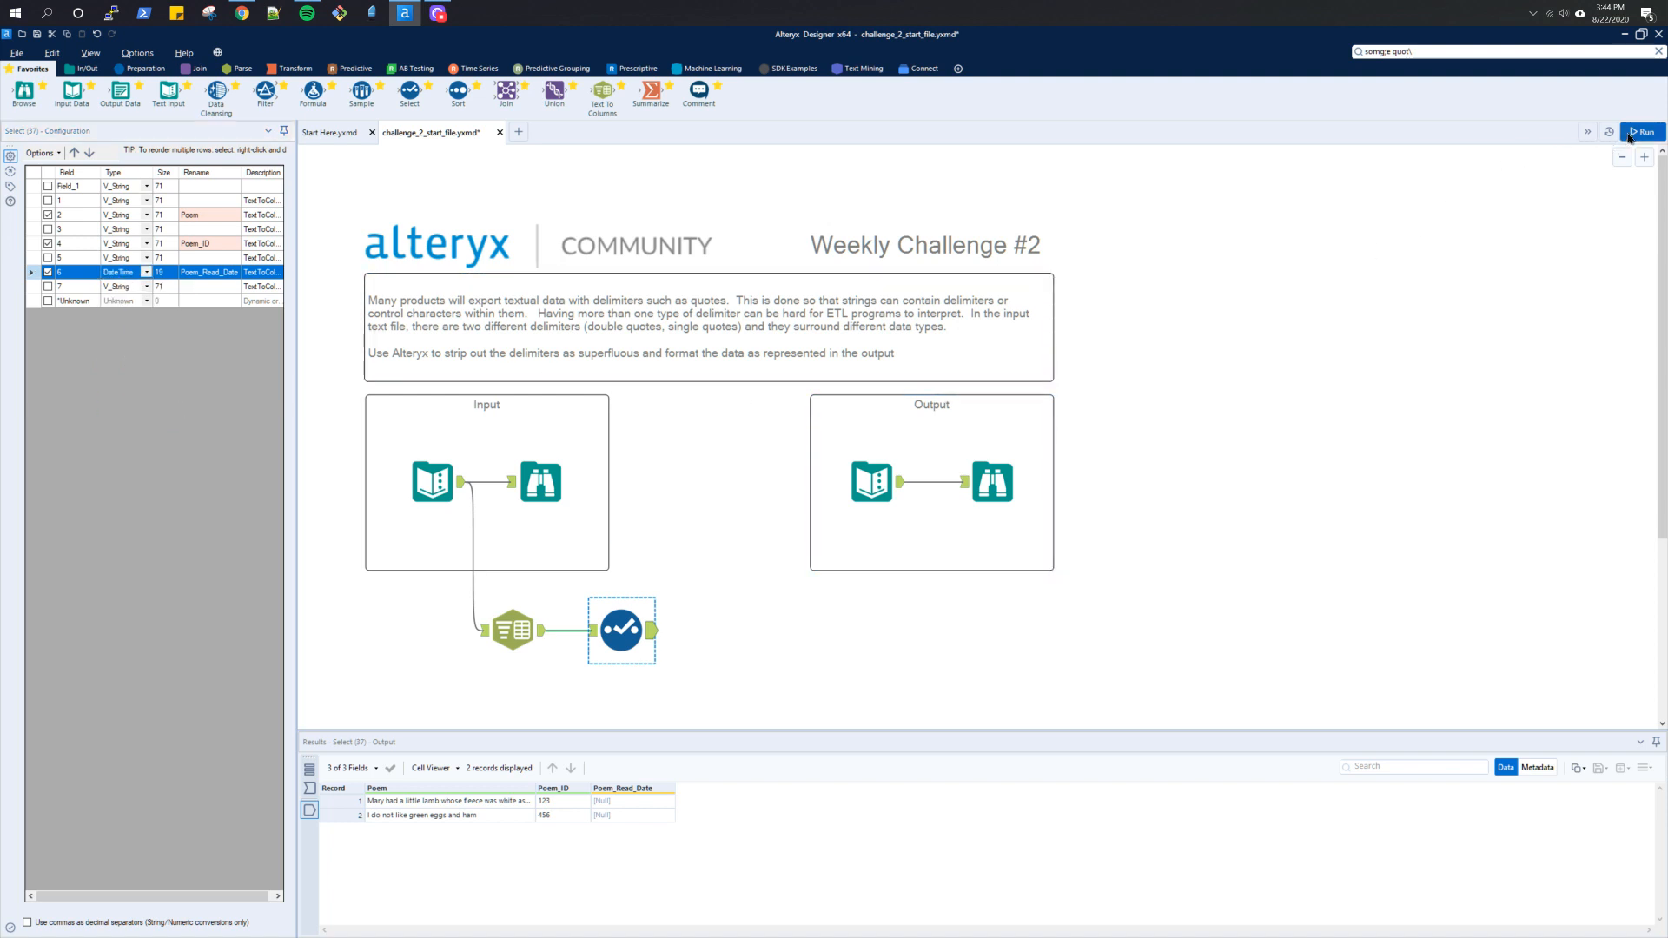
click(646, 630)
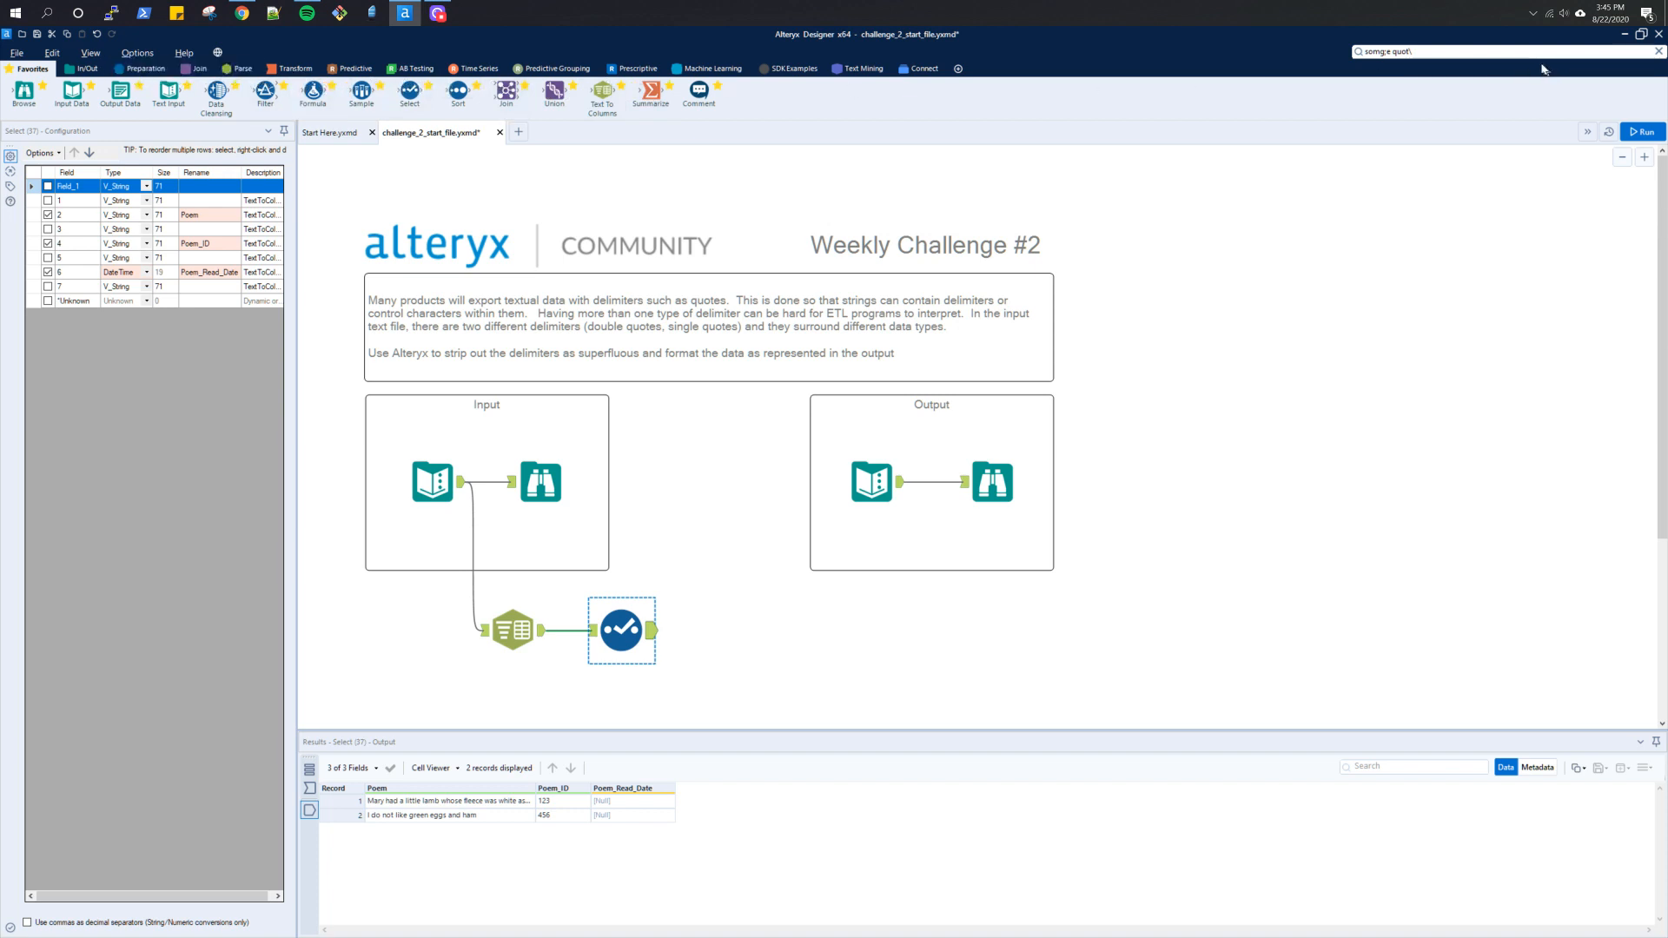
Step: Search the tools for "date" and place a DateTime tool beside Text To Columns in the workflow
click(1411, 52)
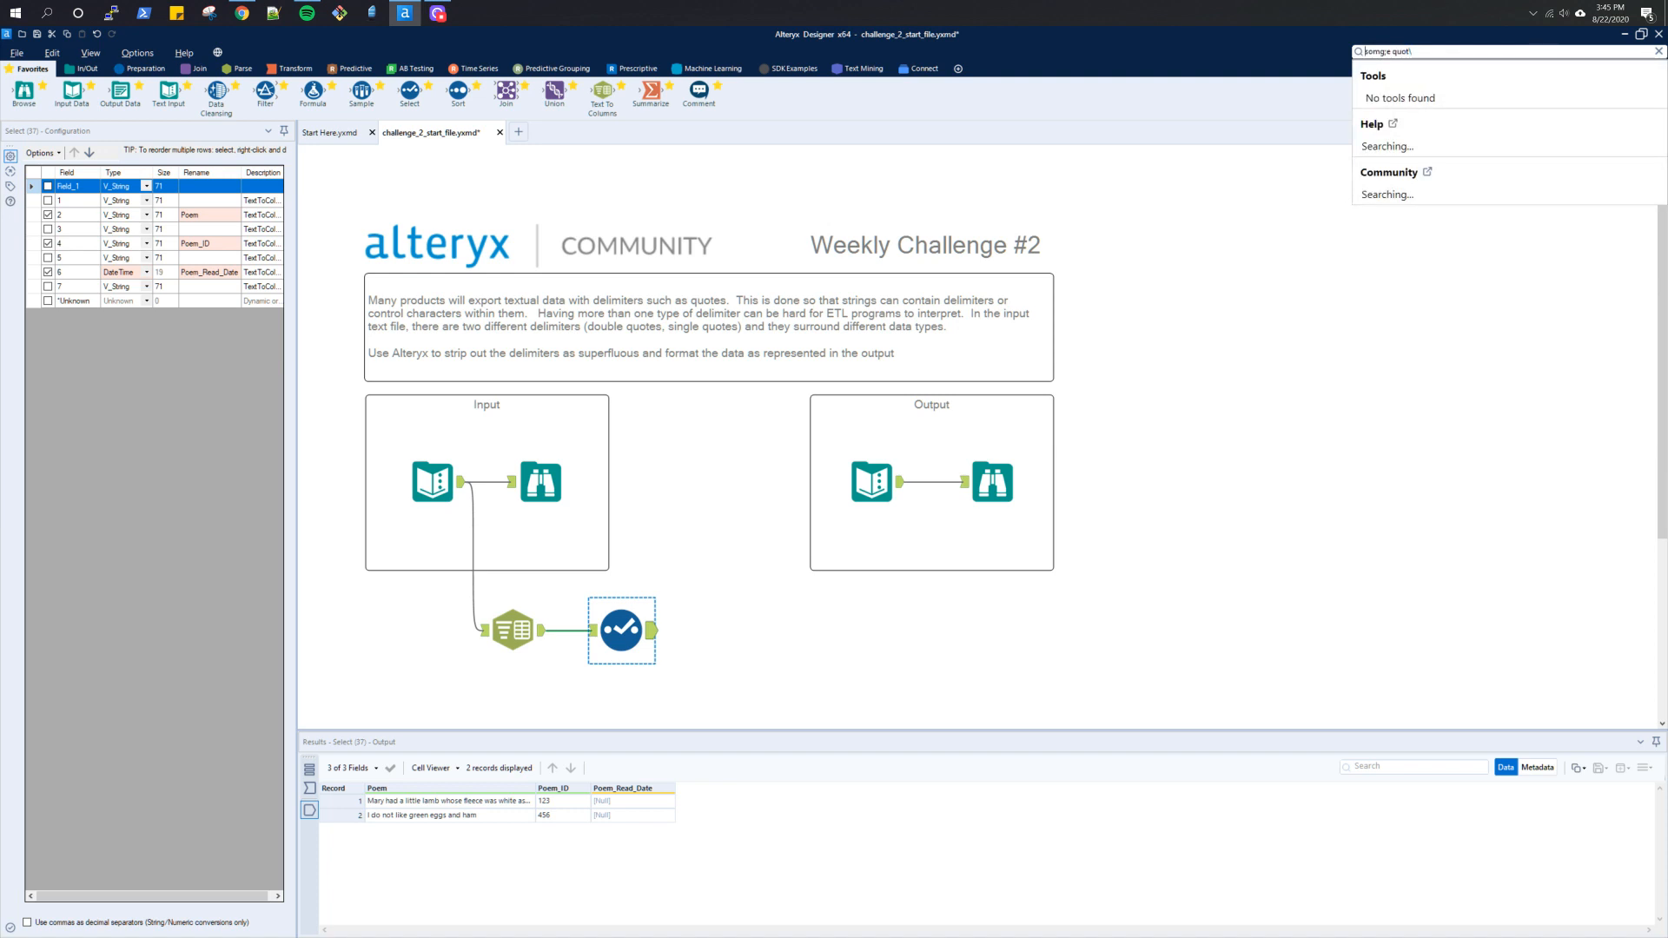
key(shift+End)
text(date)
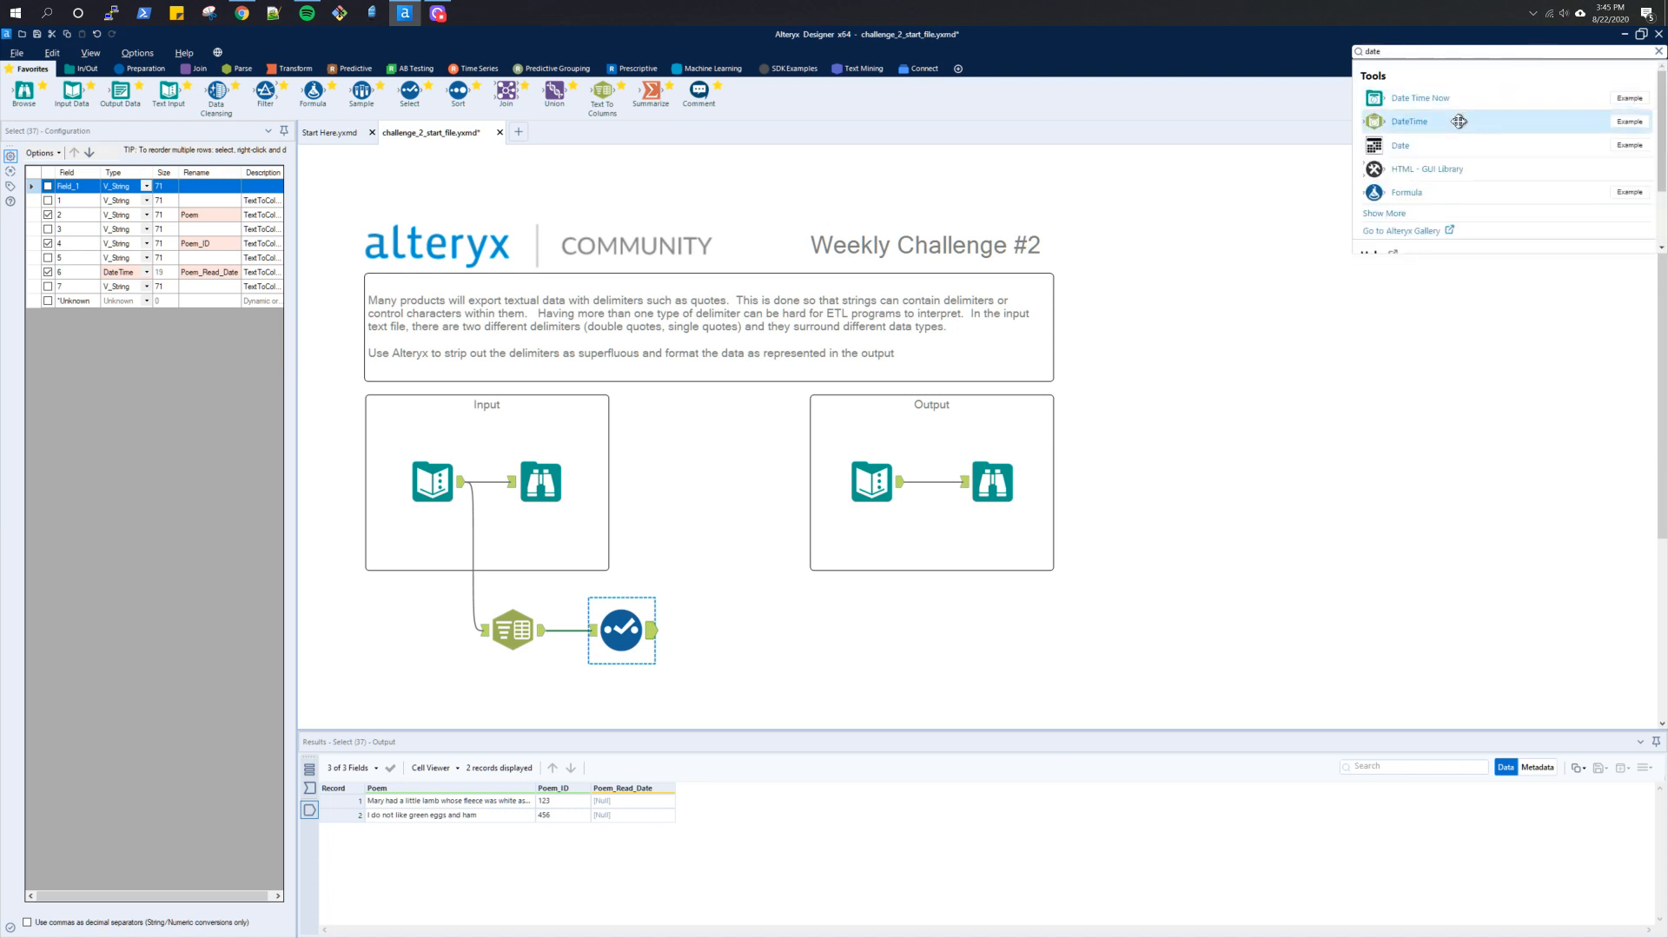
drag(1459, 120, 612, 634)
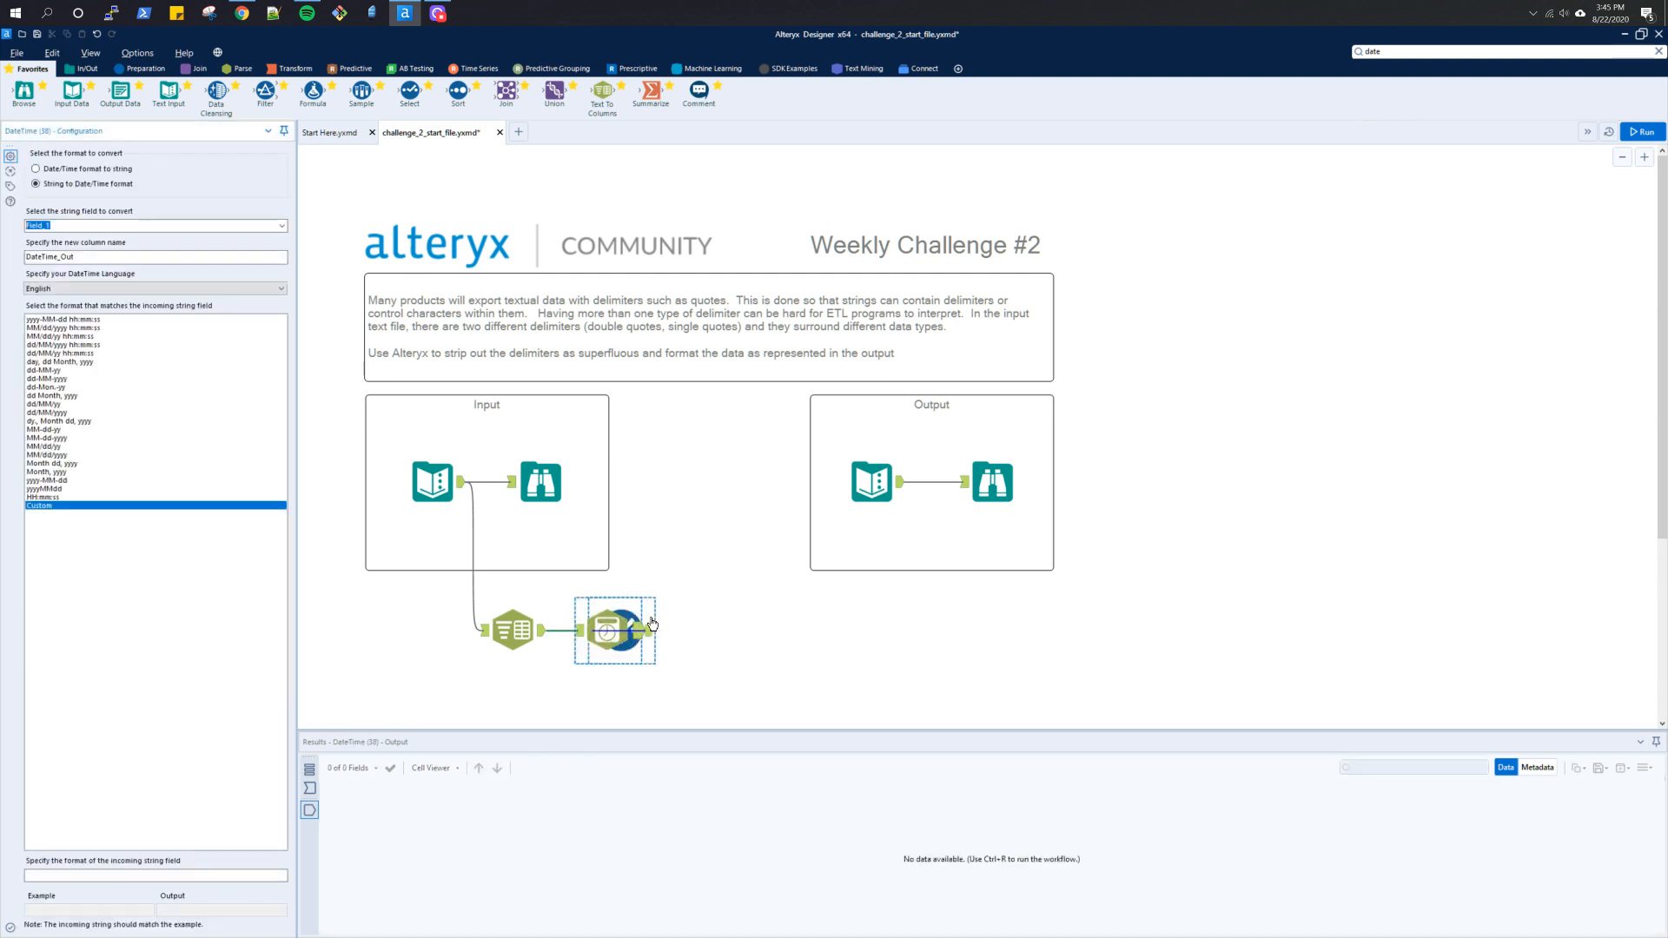
Step: Wire the DateTime tool between Text To Columns and Select, removing the old direct connection and shifting Select further along
right_click(563, 636)
click(590, 660)
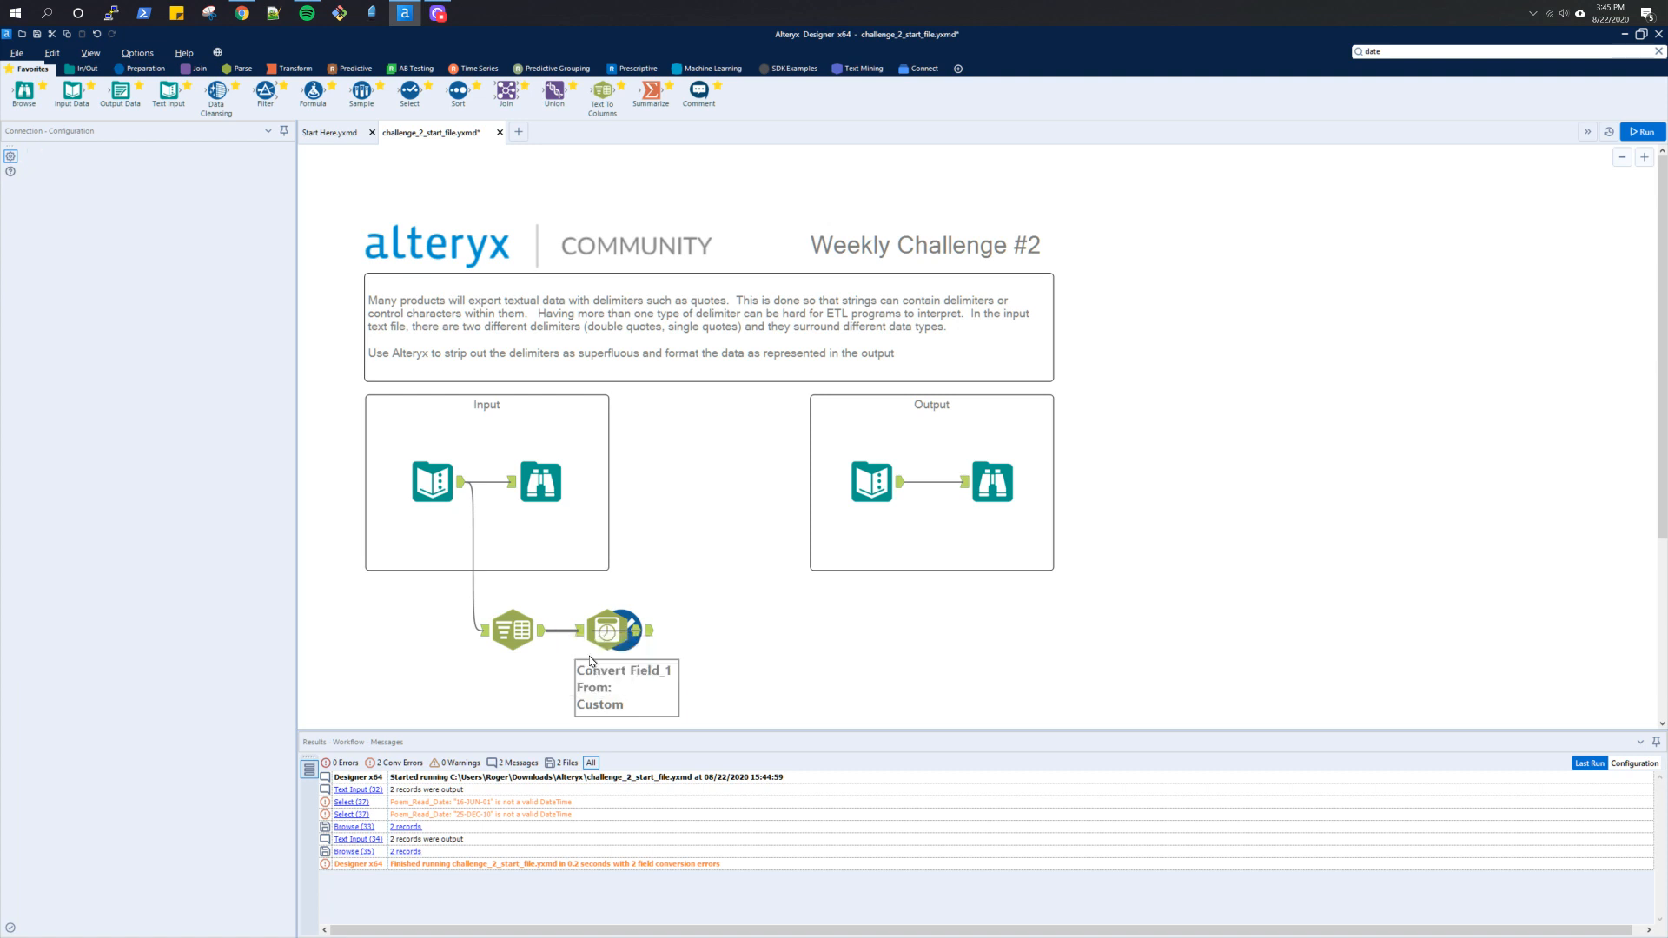
drag(623, 630, 725, 623)
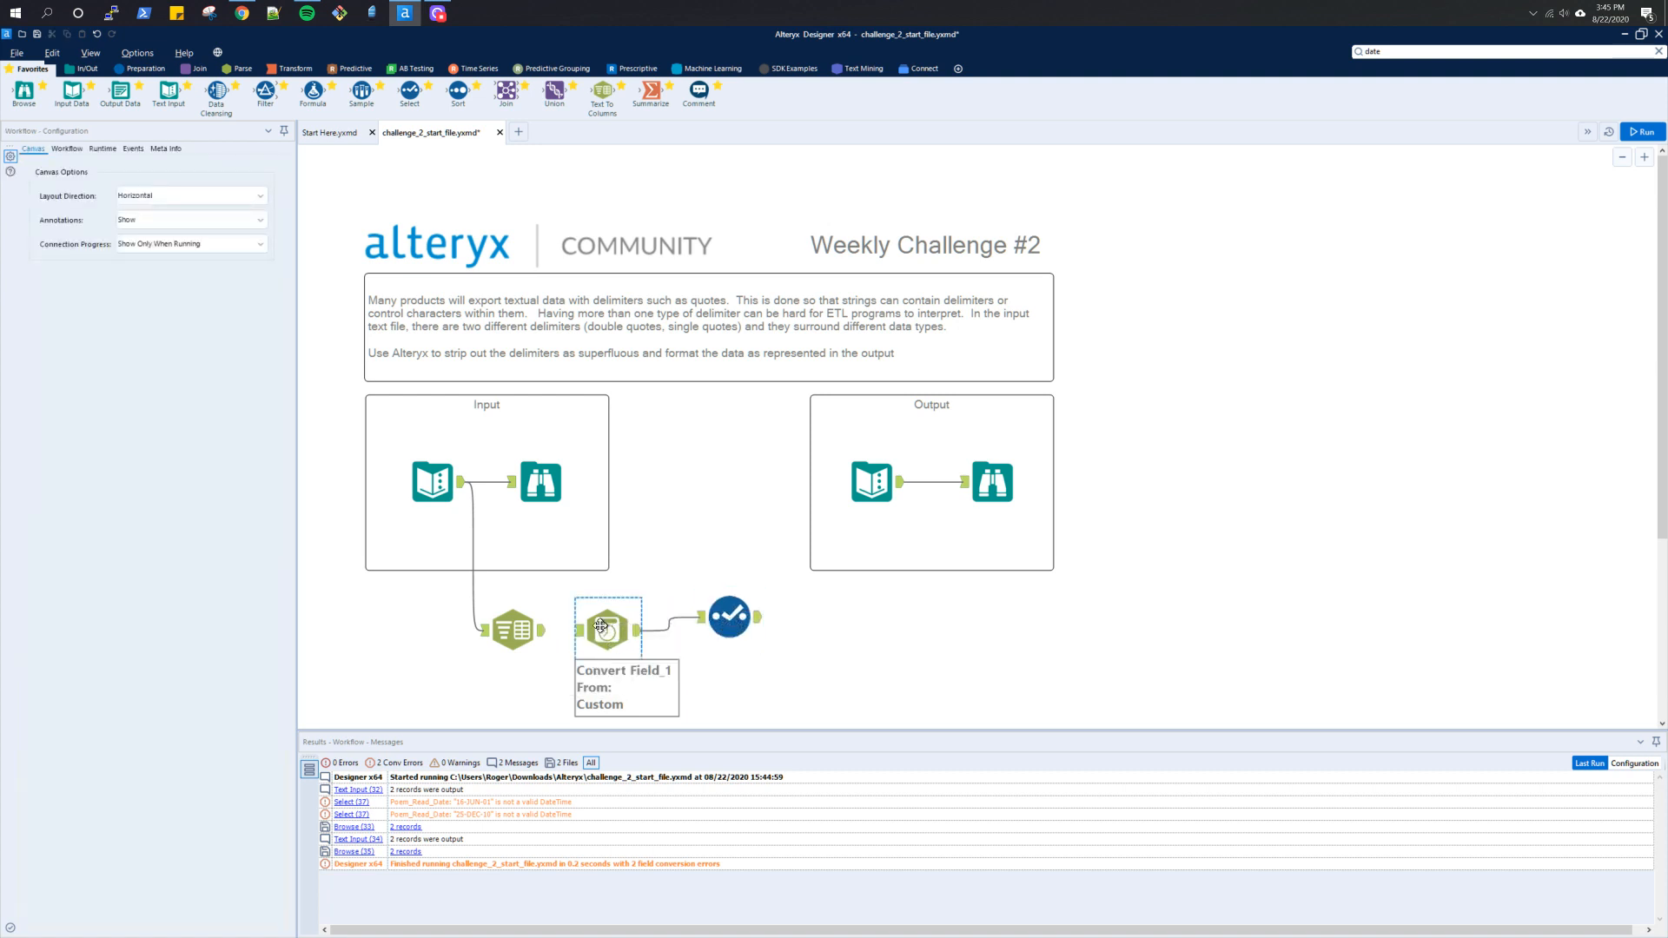
drag(543, 629, 581, 633)
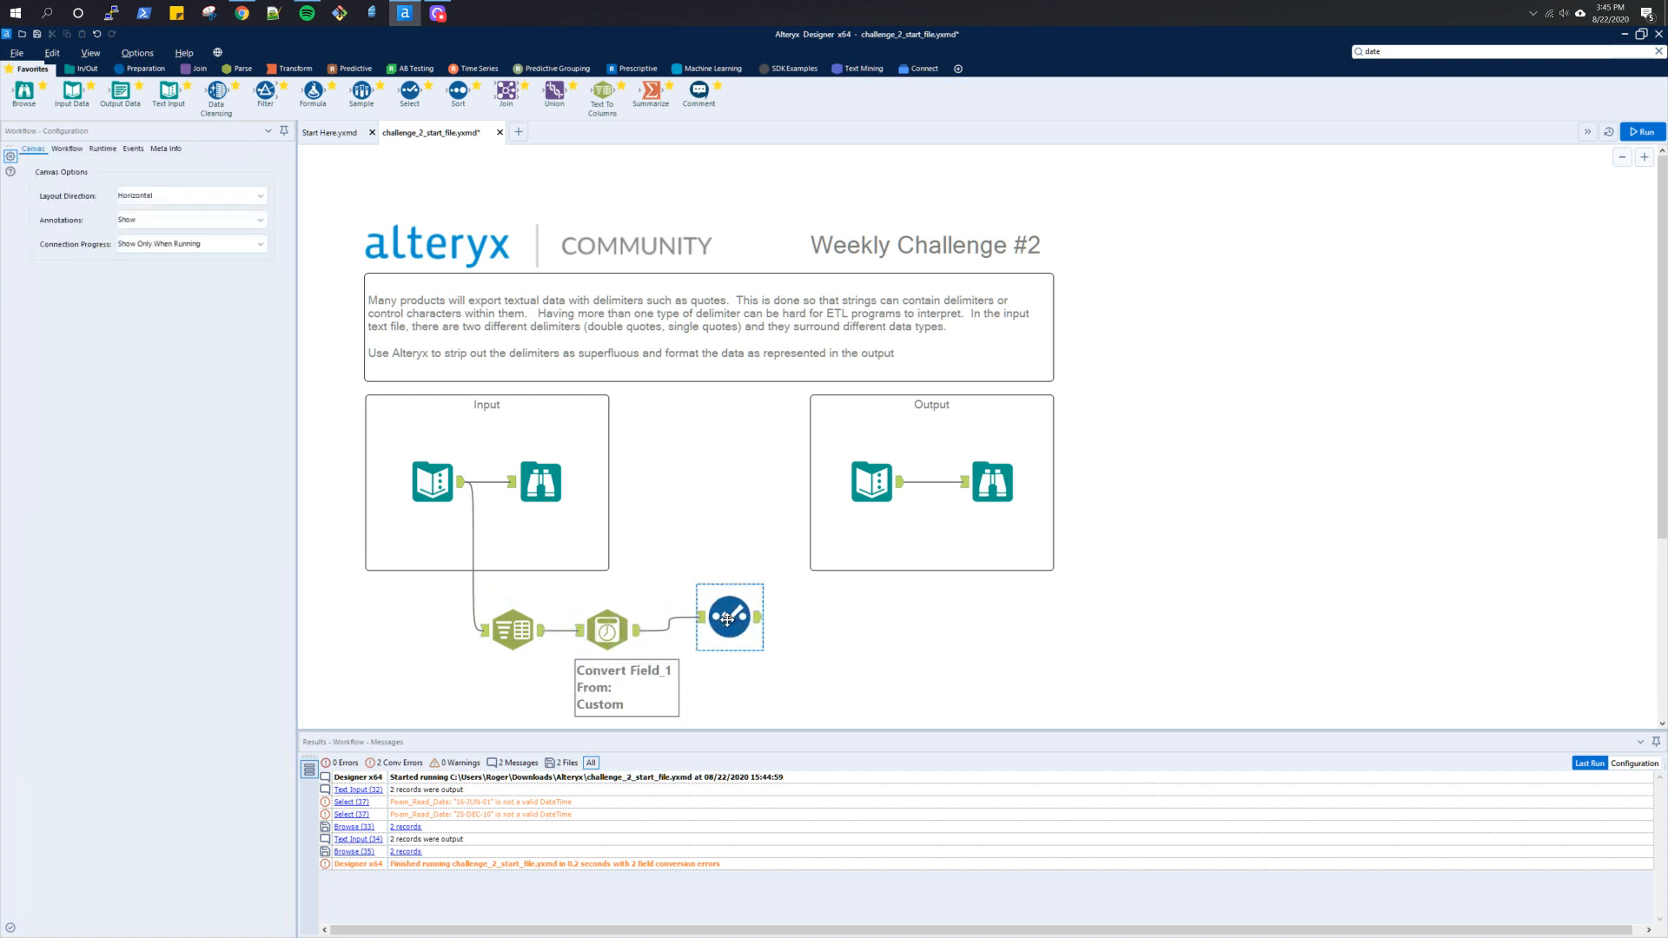
drag(723, 624, 710, 637)
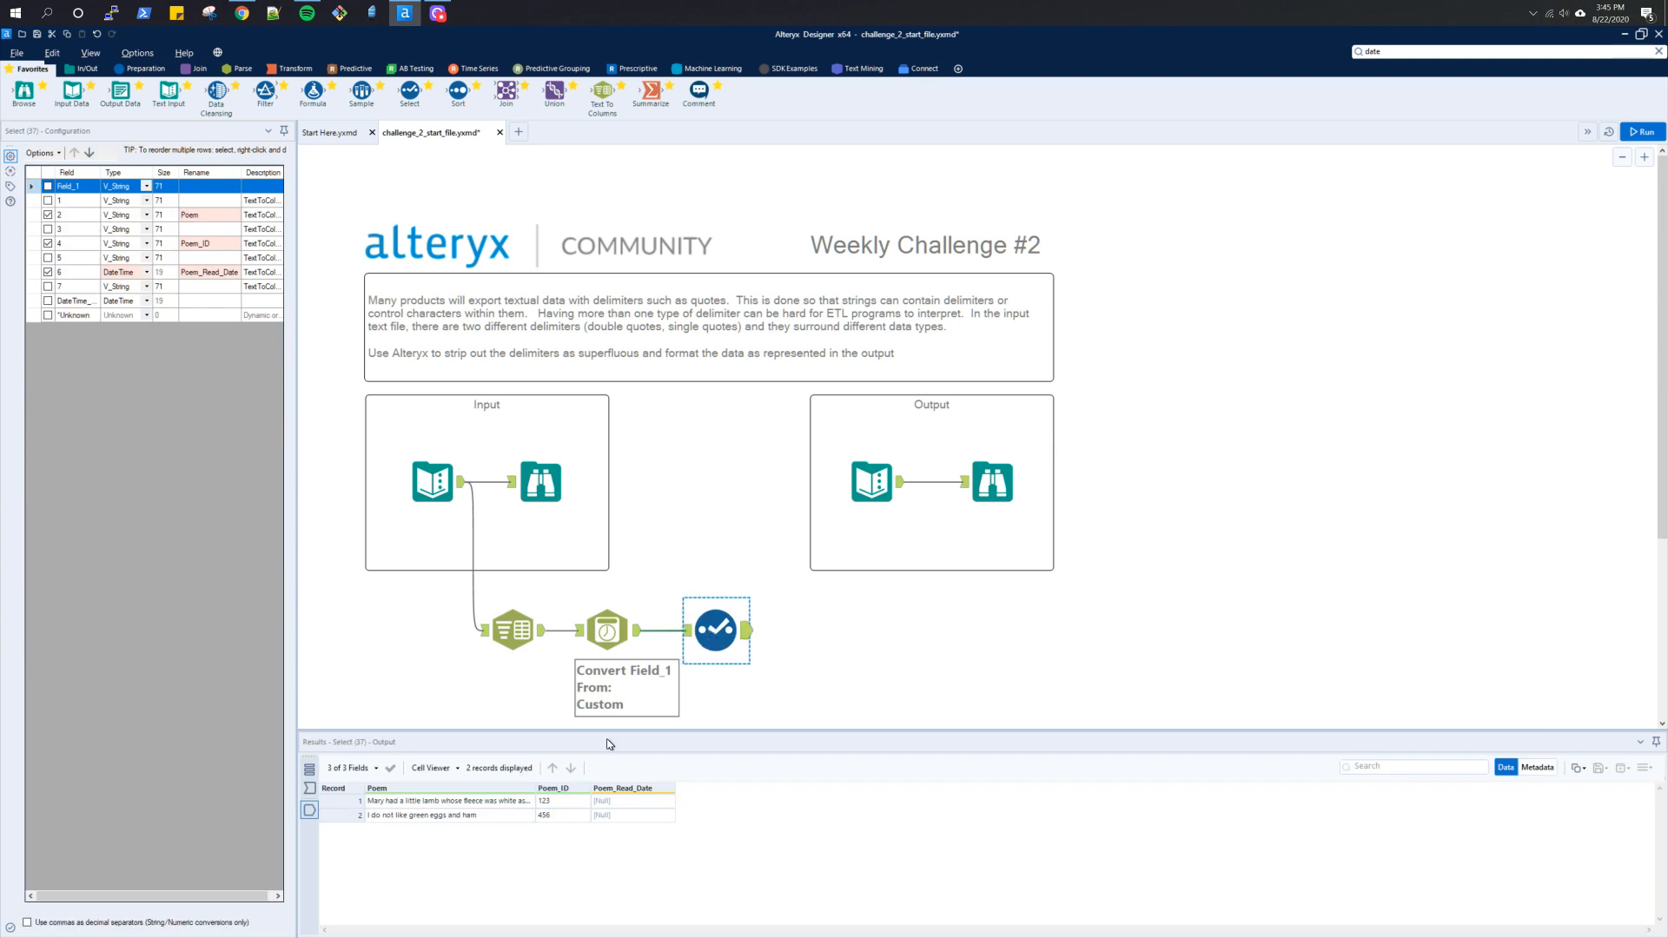
Step: Choose field 6 as the string field to convert in the DateTime tool
click(607, 647)
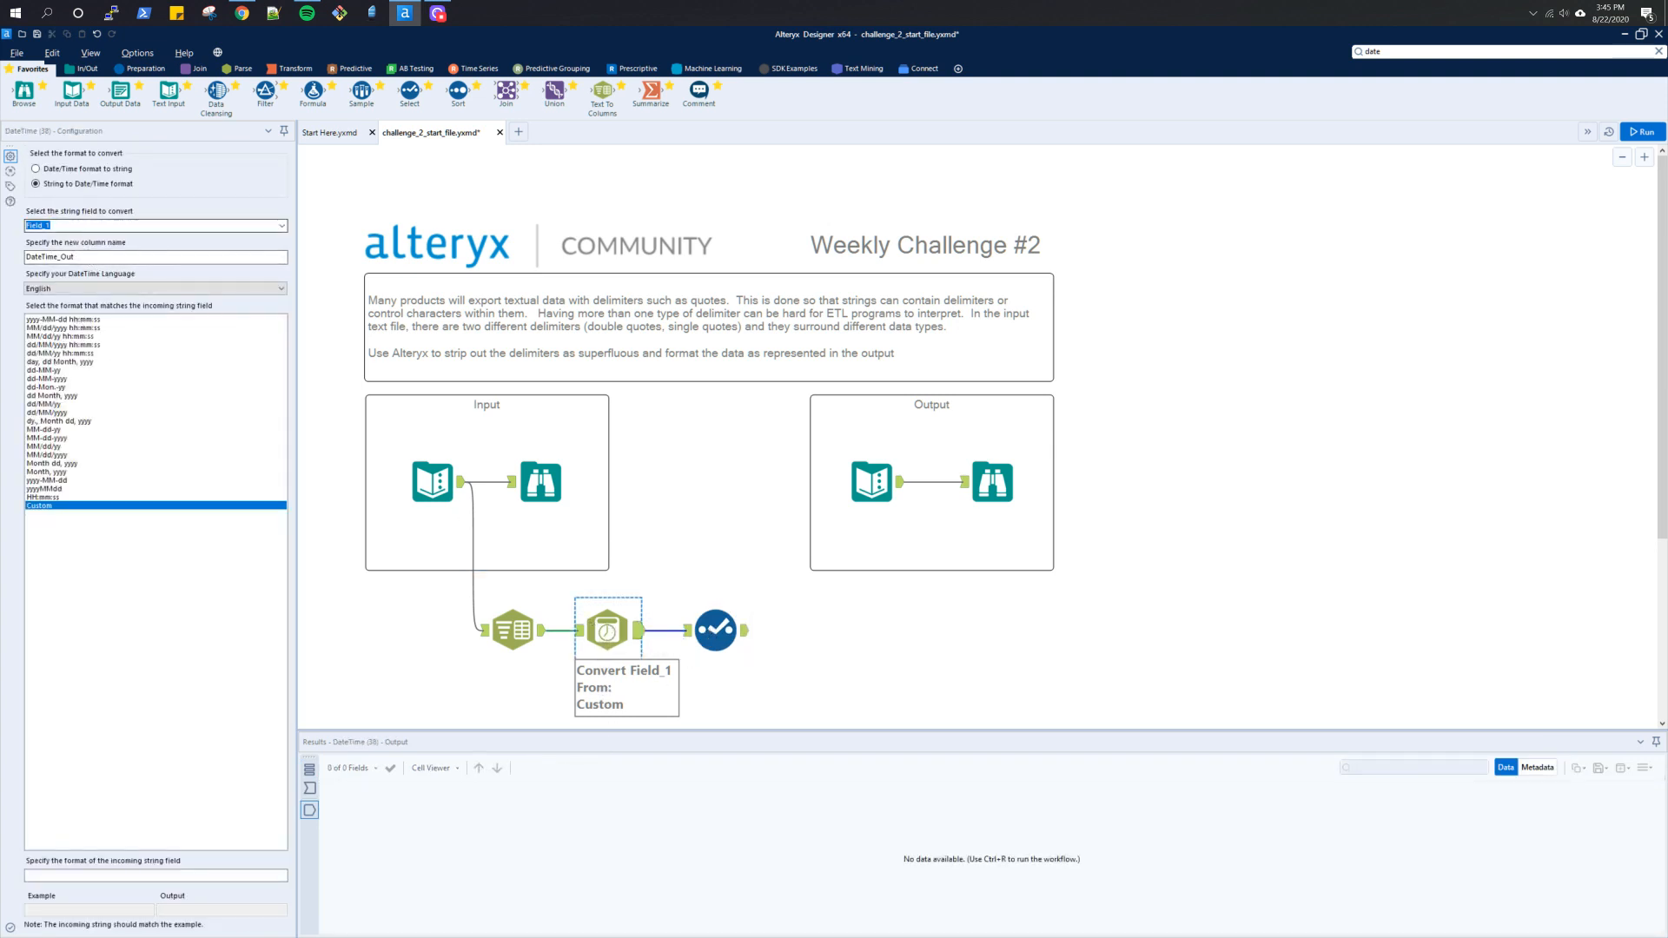
click(130, 226)
click(278, 226)
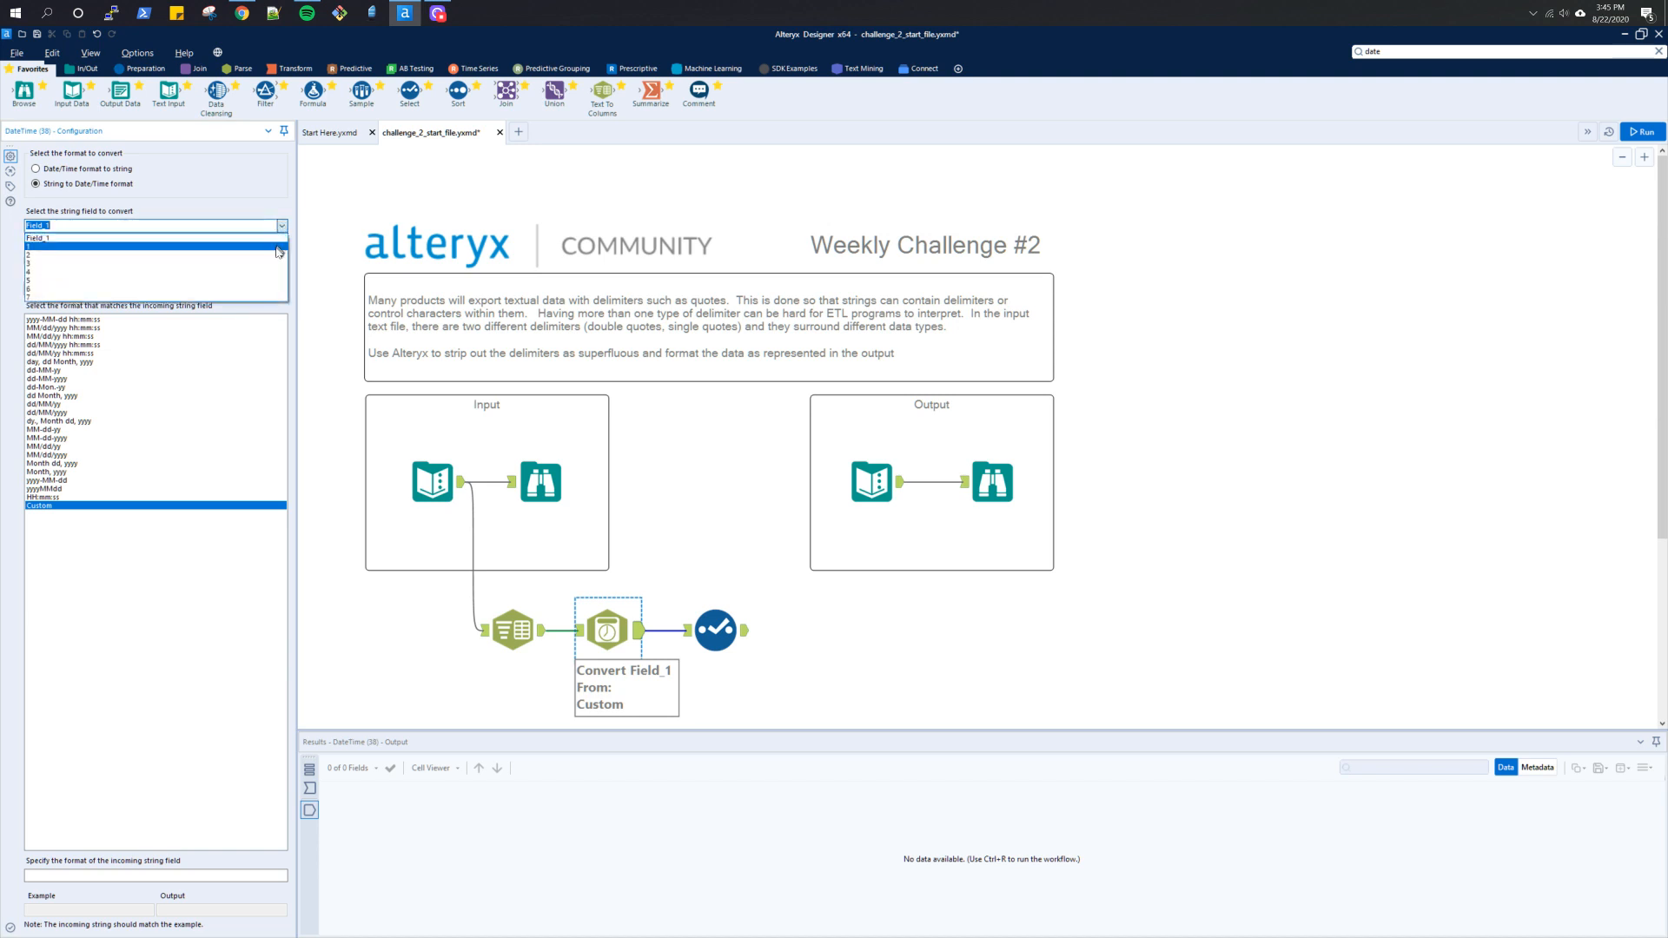
click(268, 289)
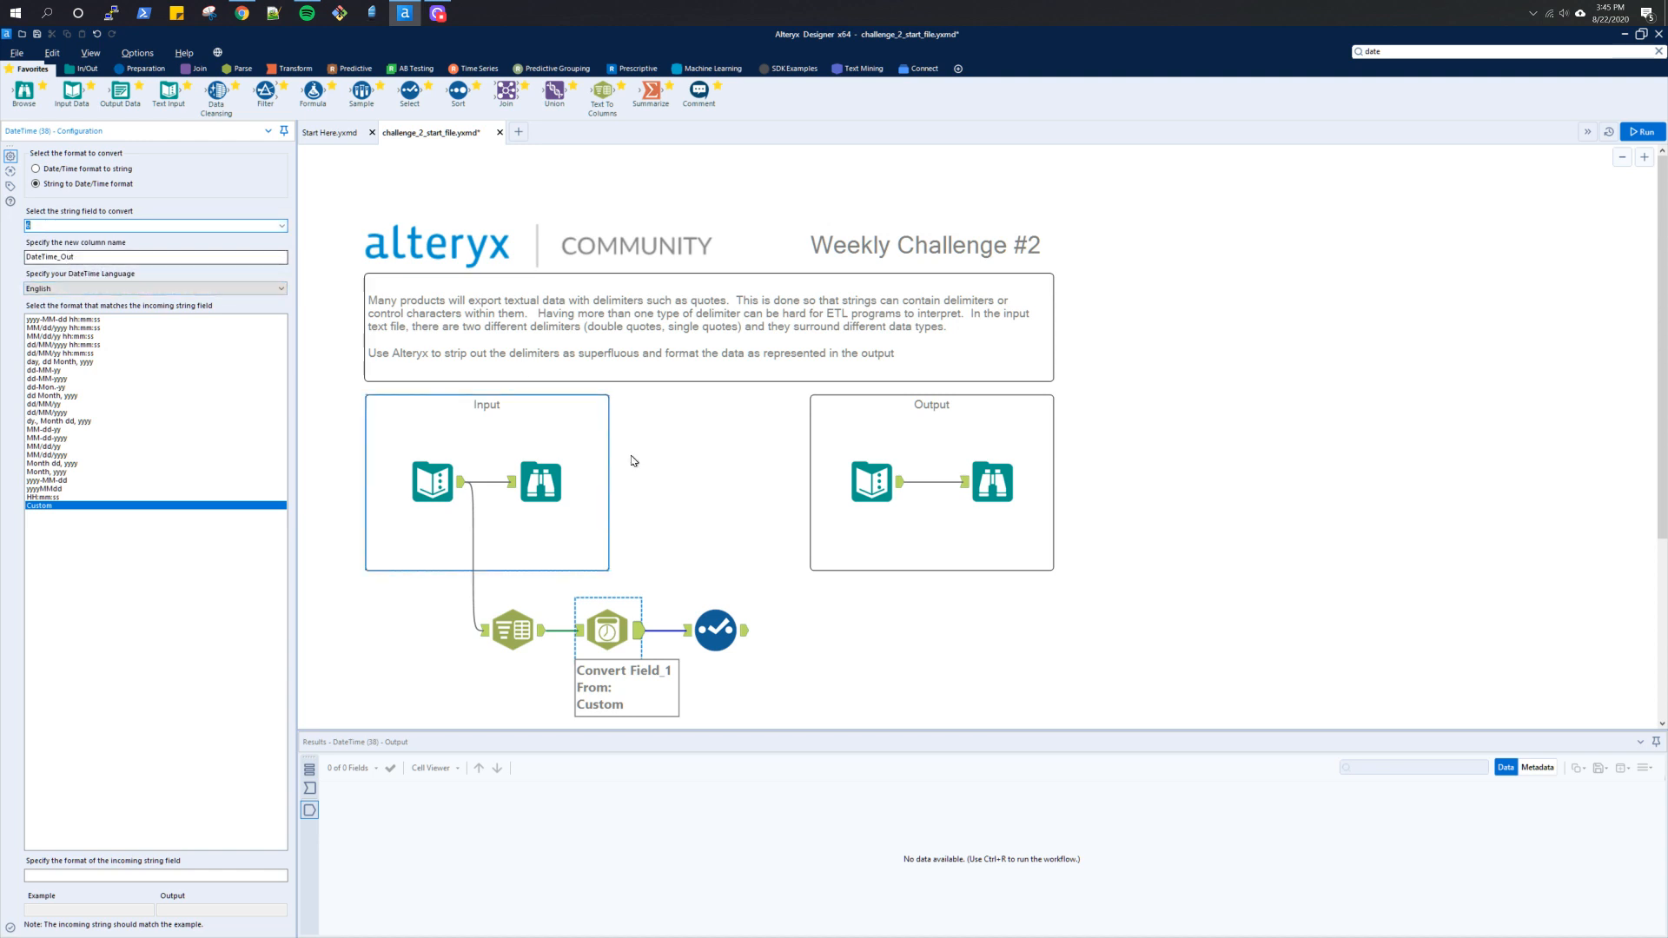
Step: Check the expected output's date format and set the DateTime tool's incoming string format to yyyy-MM-dd
click(992, 486)
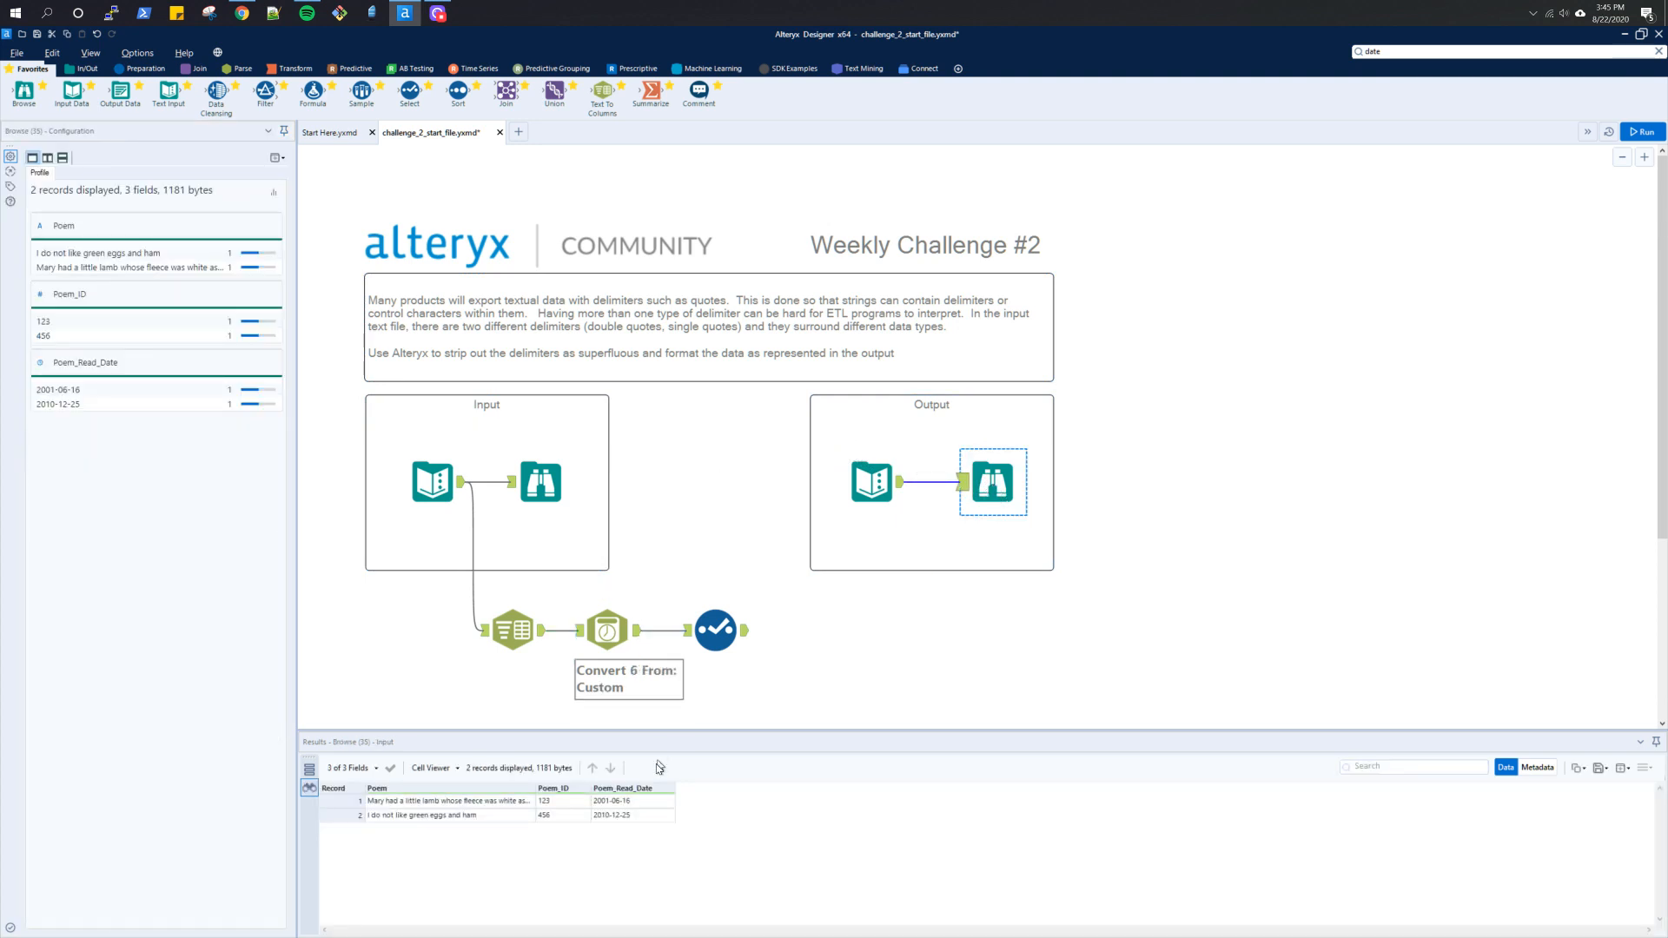
click(606, 630)
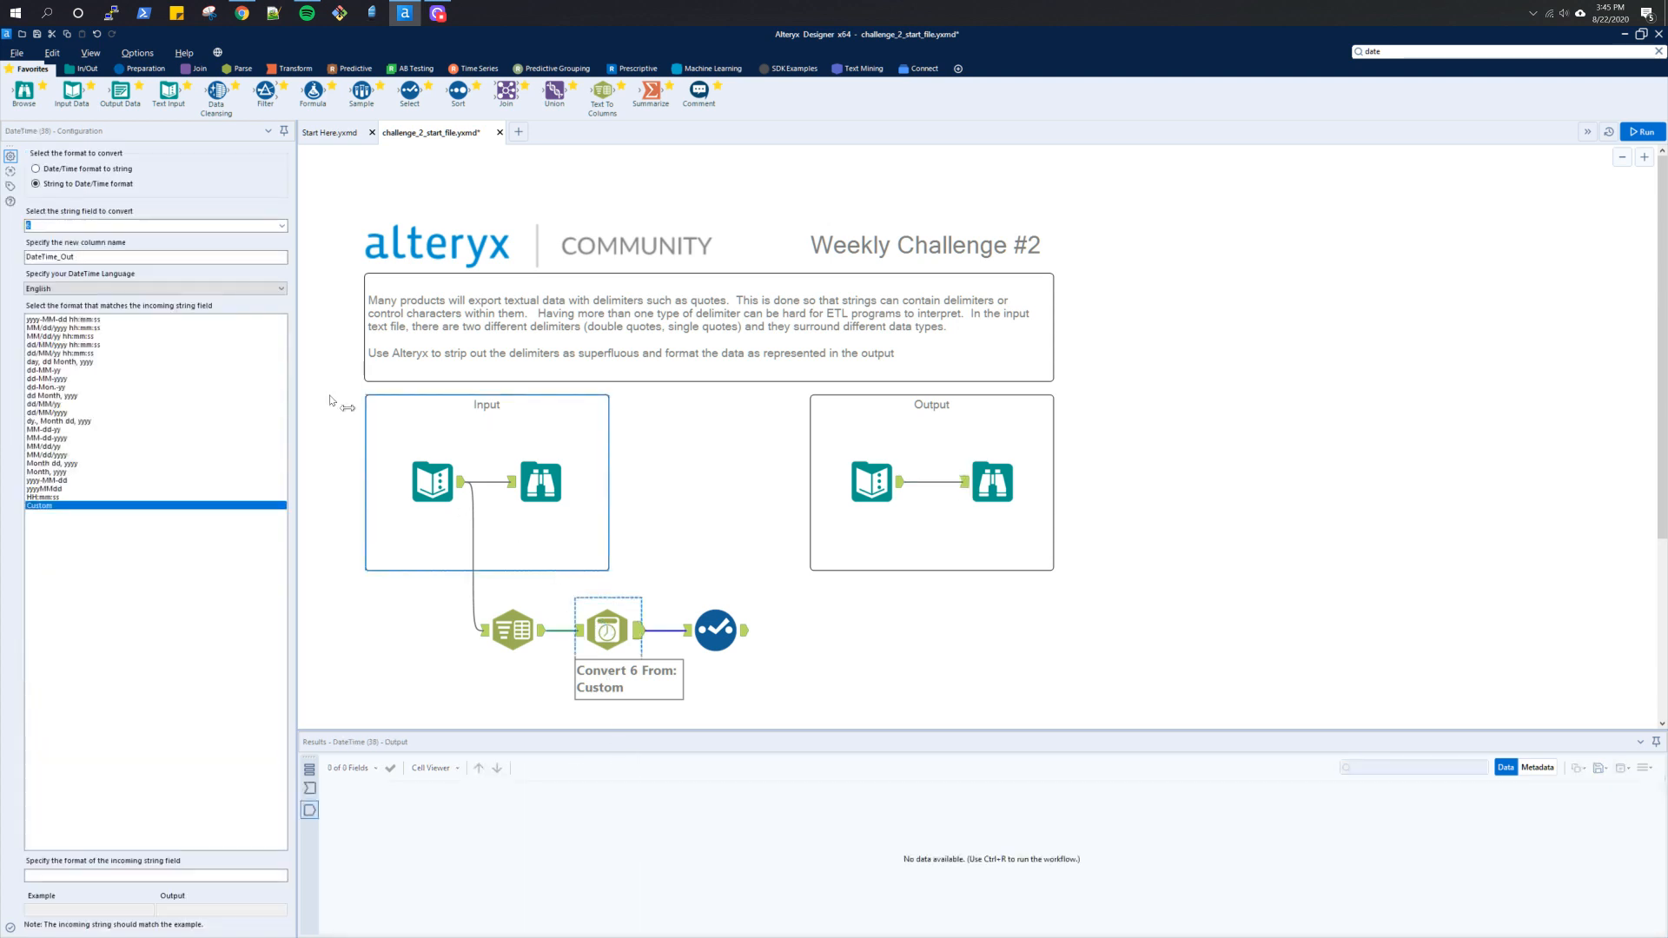
click(106, 187)
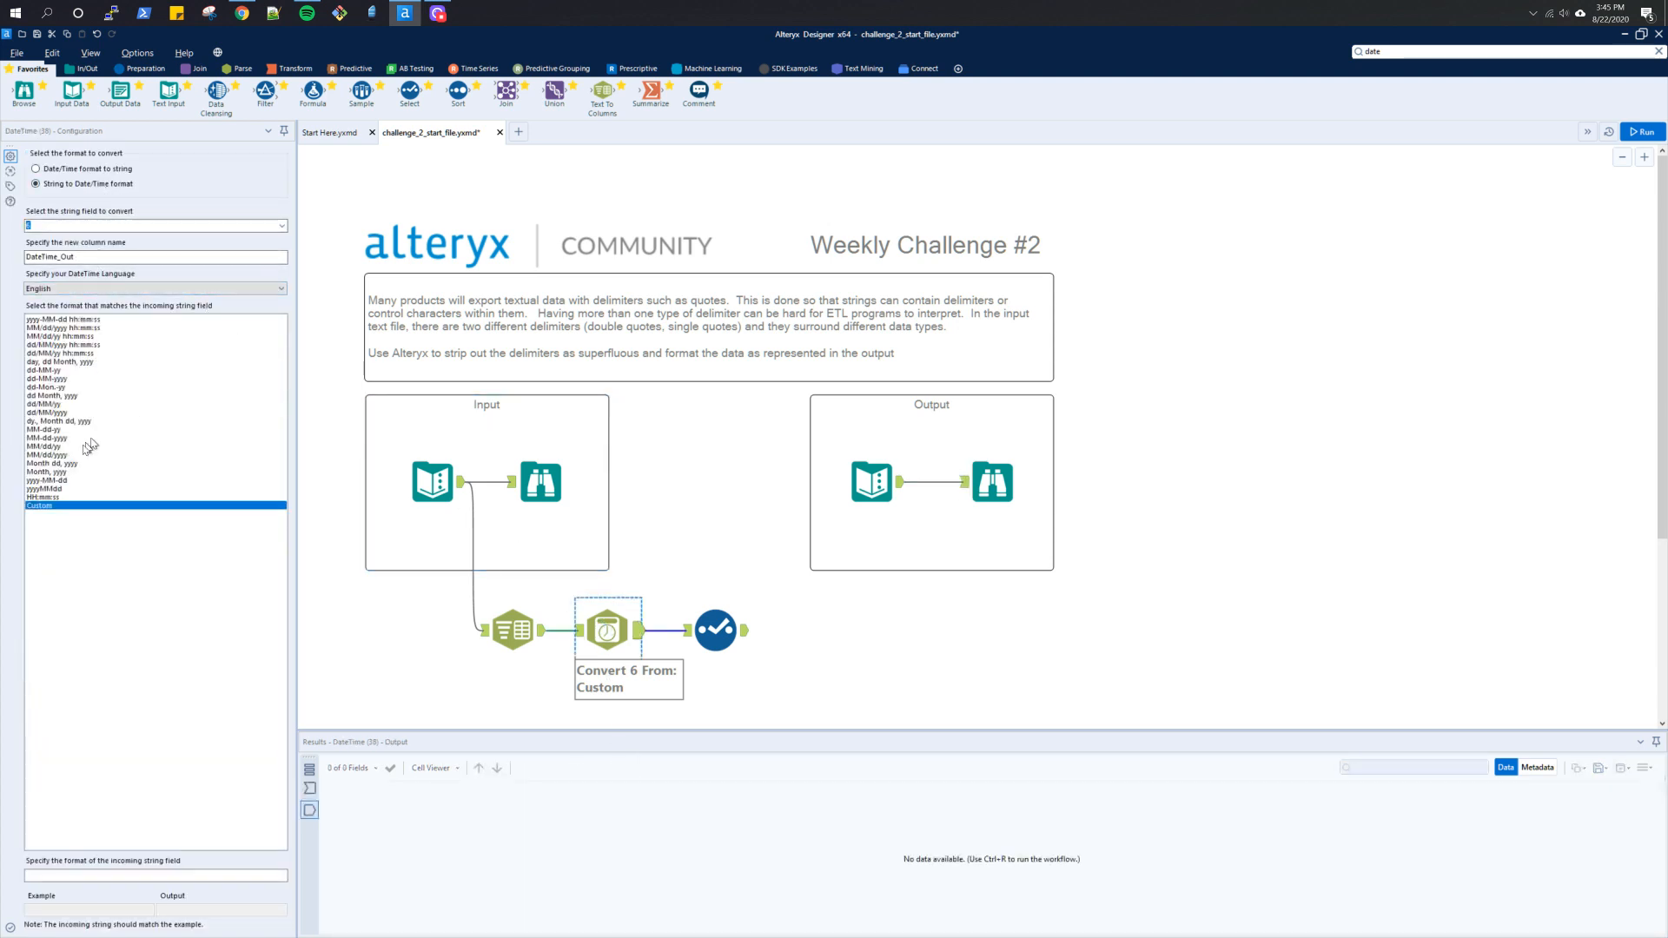
click(44, 480)
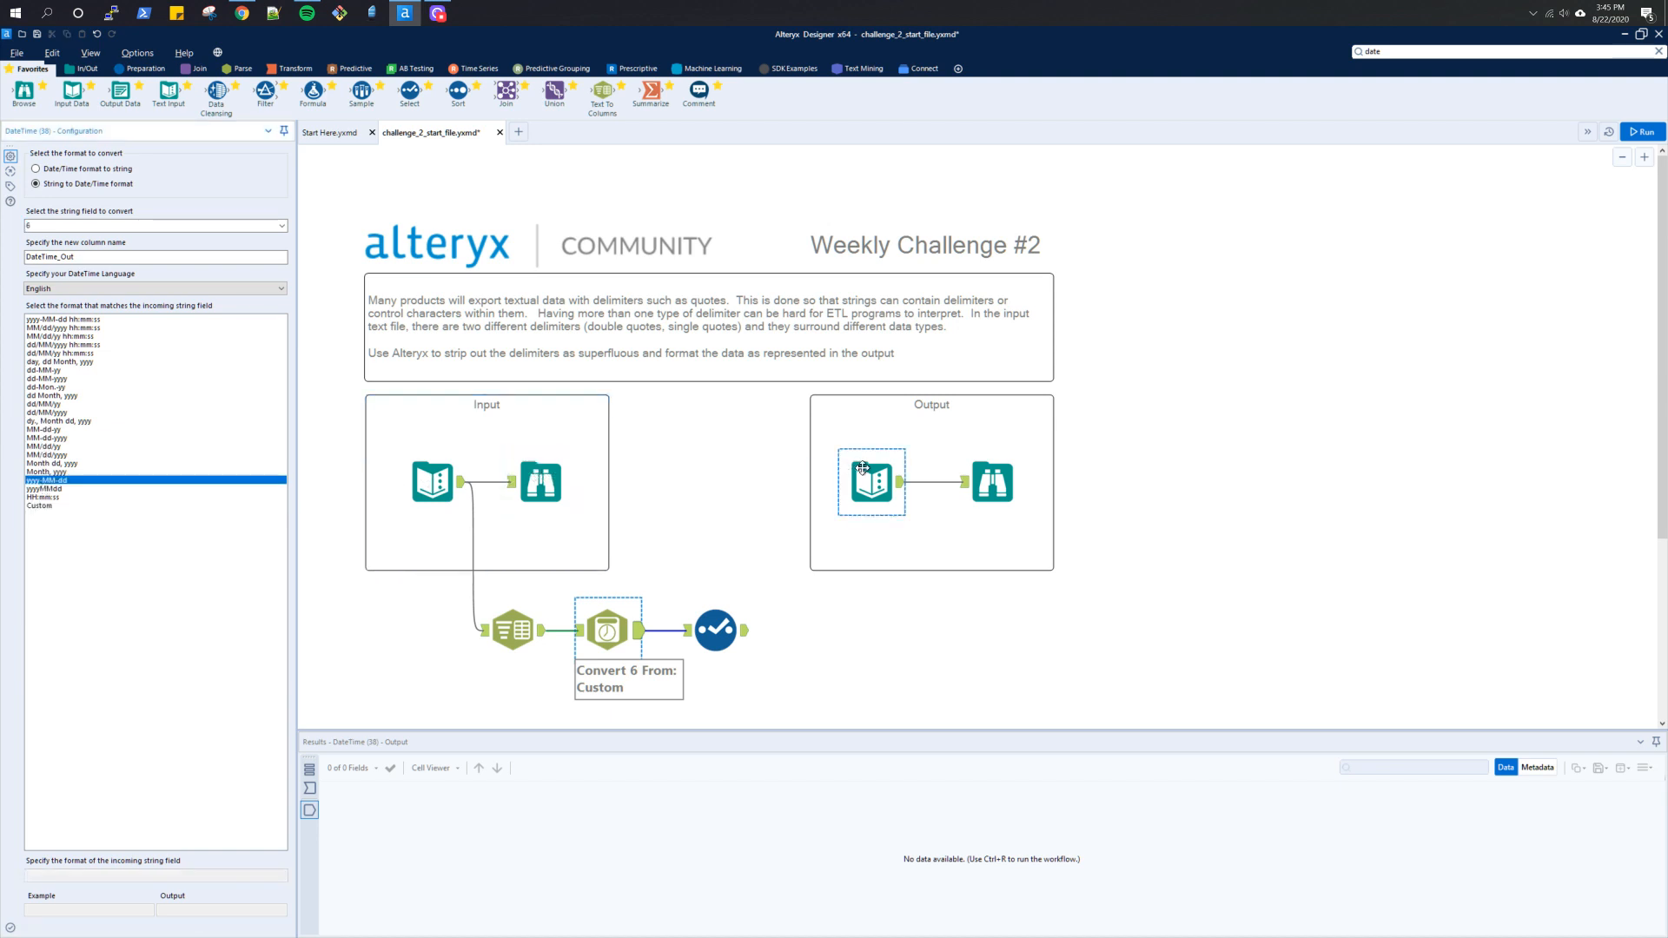
click(992, 493)
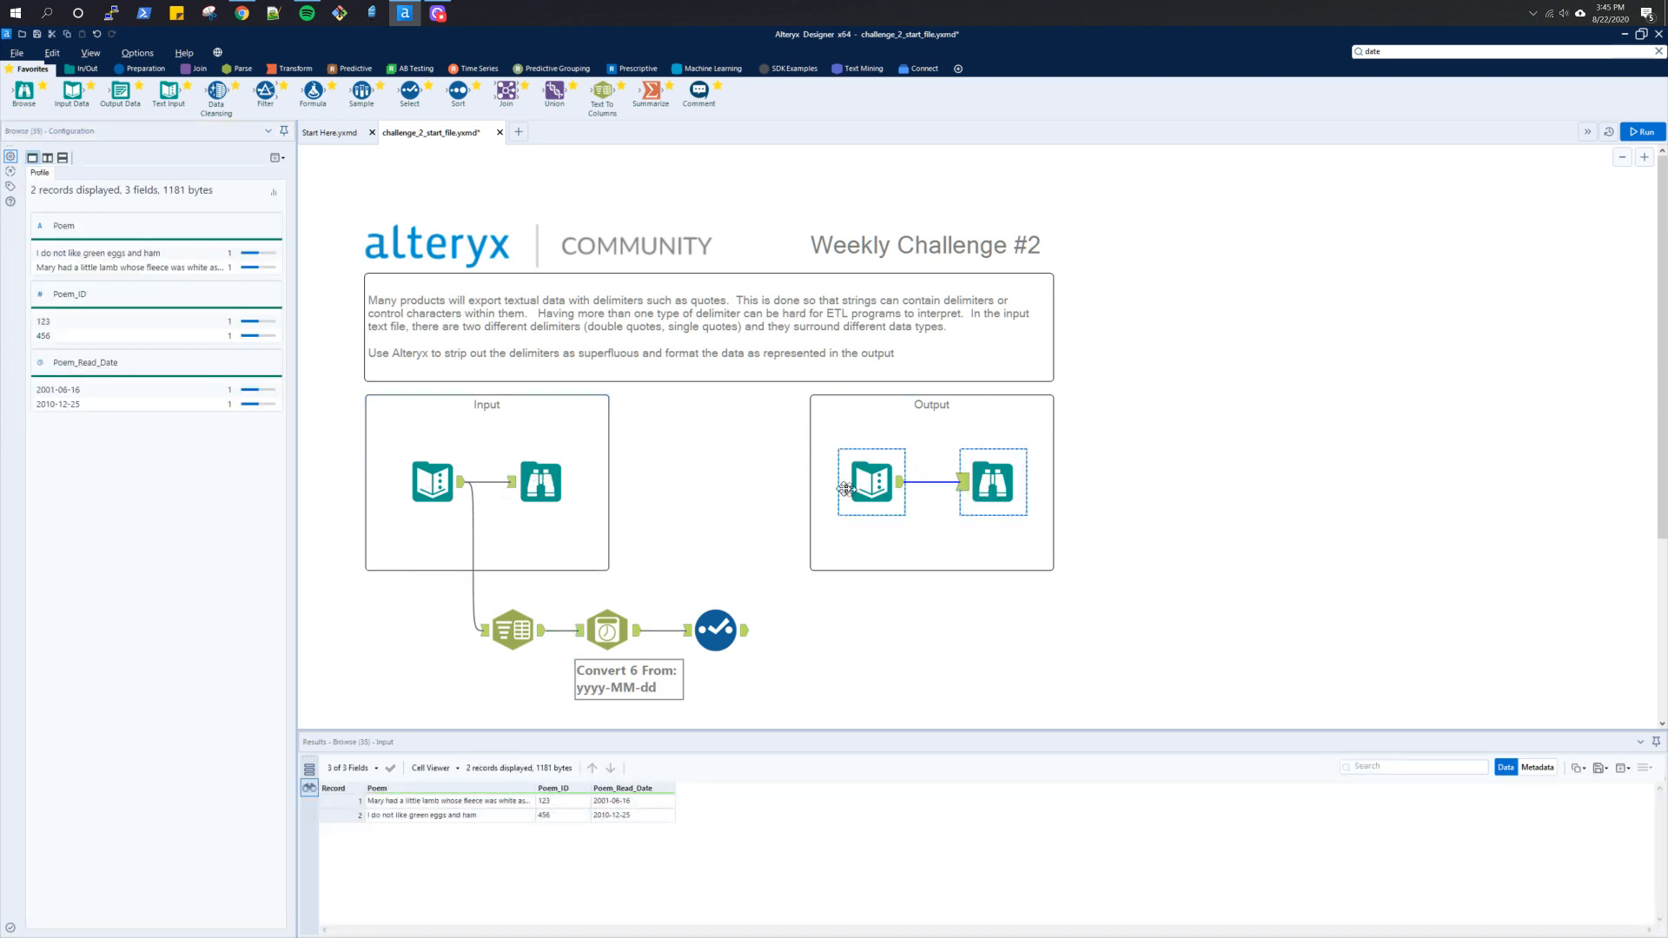
click(623, 641)
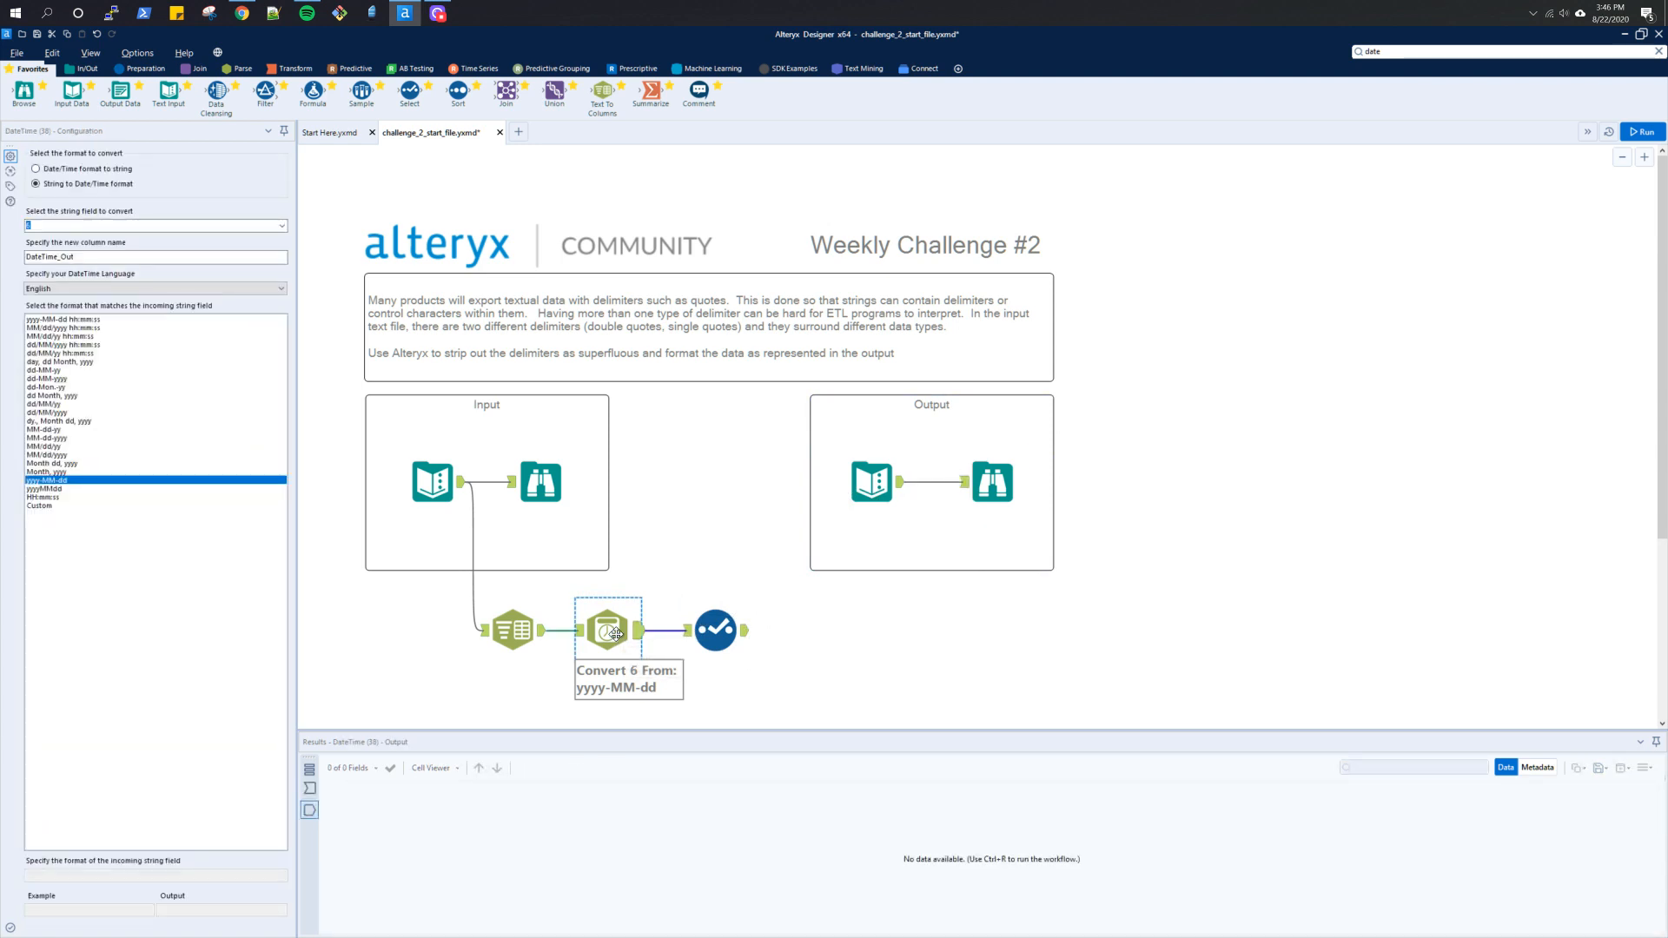
Step: In the Select tool, exclude field 6 and clear its rename, then include the DateTime output field renamed as Poem_Read_Date
click(715, 630)
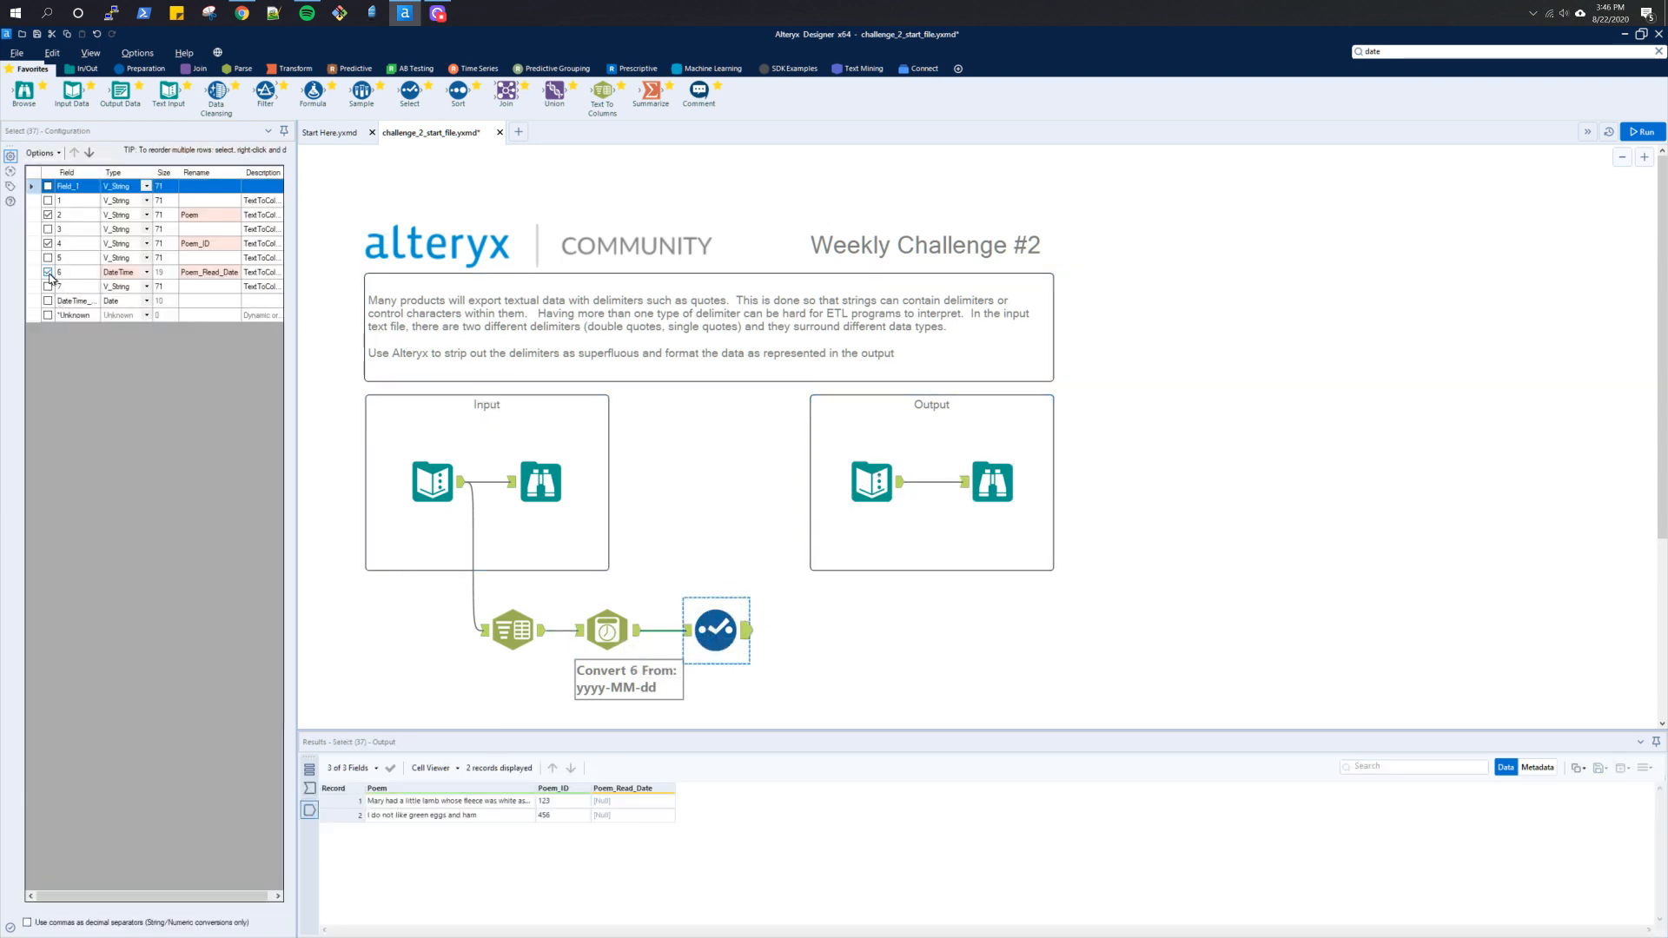
click(48, 273)
click(48, 301)
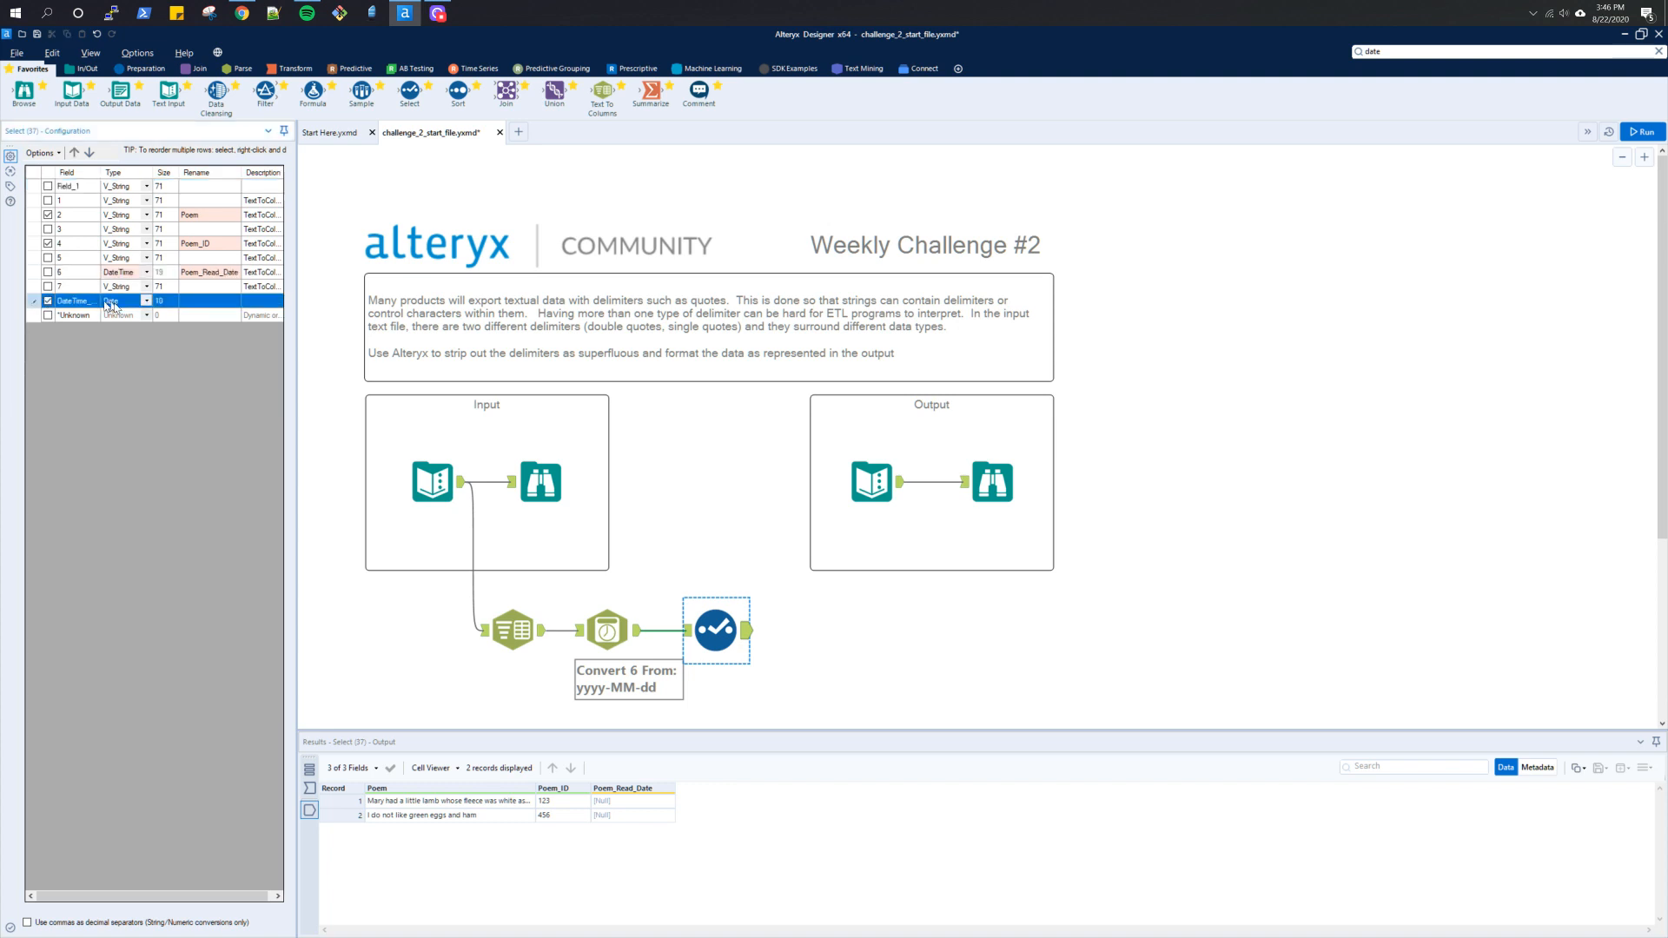
click(193, 300)
click(195, 271)
click(196, 271)
key(BackSpace)
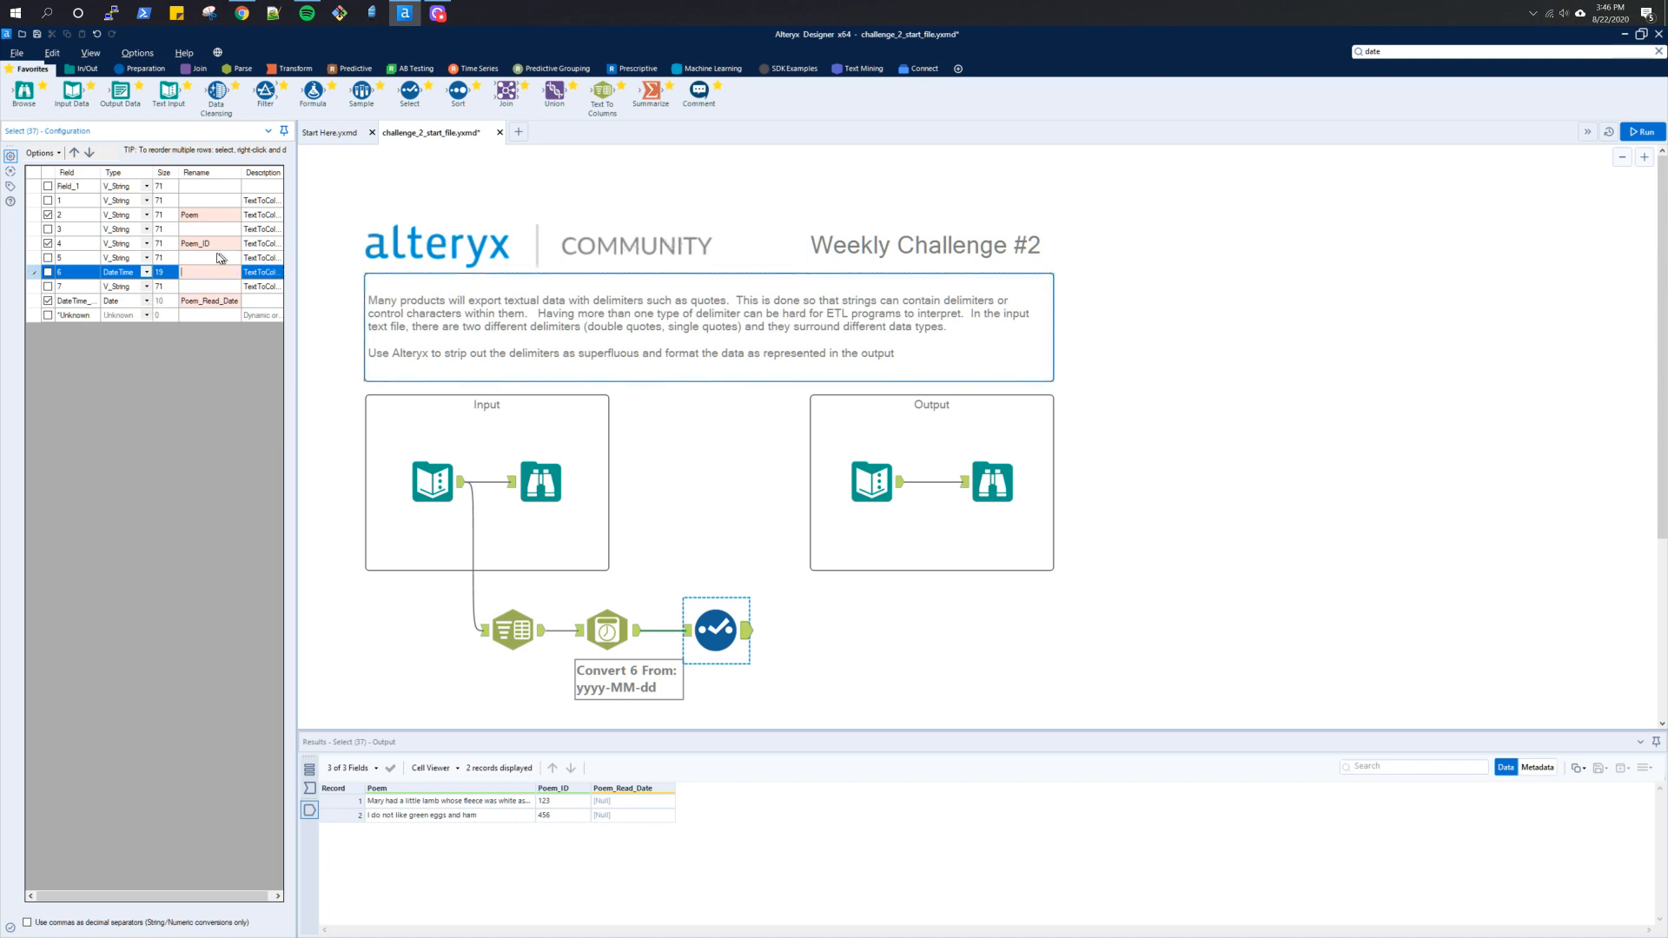
Step: Reset field 6's type to V_String in the Select tool, run the workflow and view the Select output
click(145, 272)
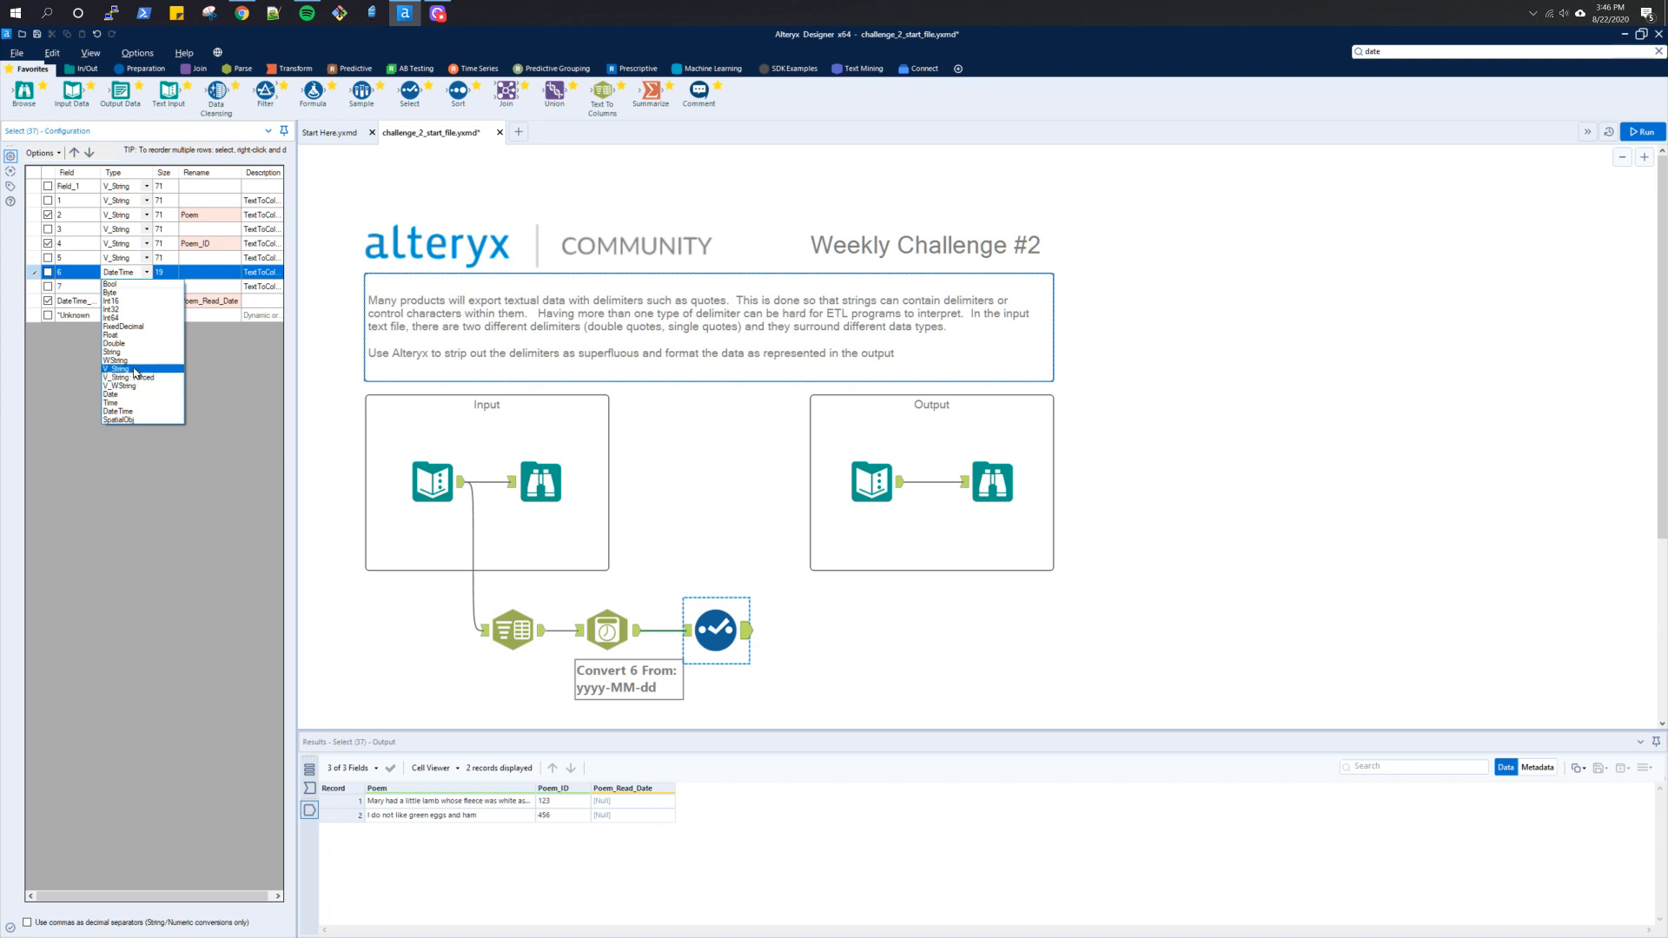
click(143, 369)
click(1658, 129)
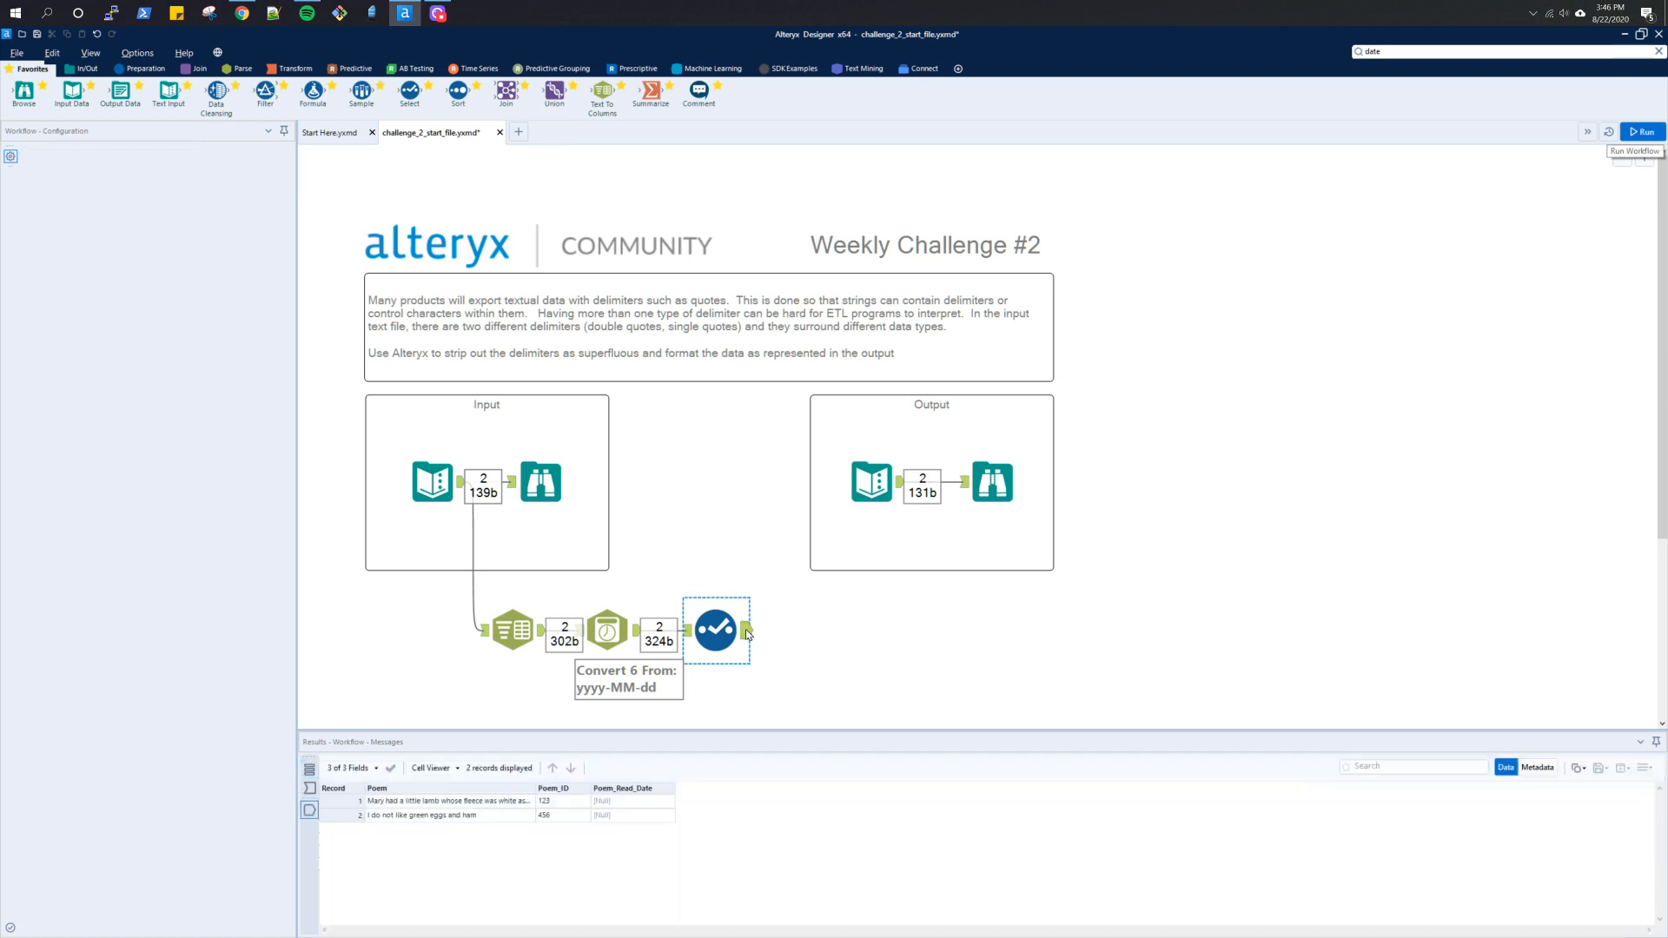
click(746, 634)
Step: Inspect the DateTime tool's data, set its incoming string format to dd-Mon.-yy, and rerun the workflow to view the Select output
click(613, 628)
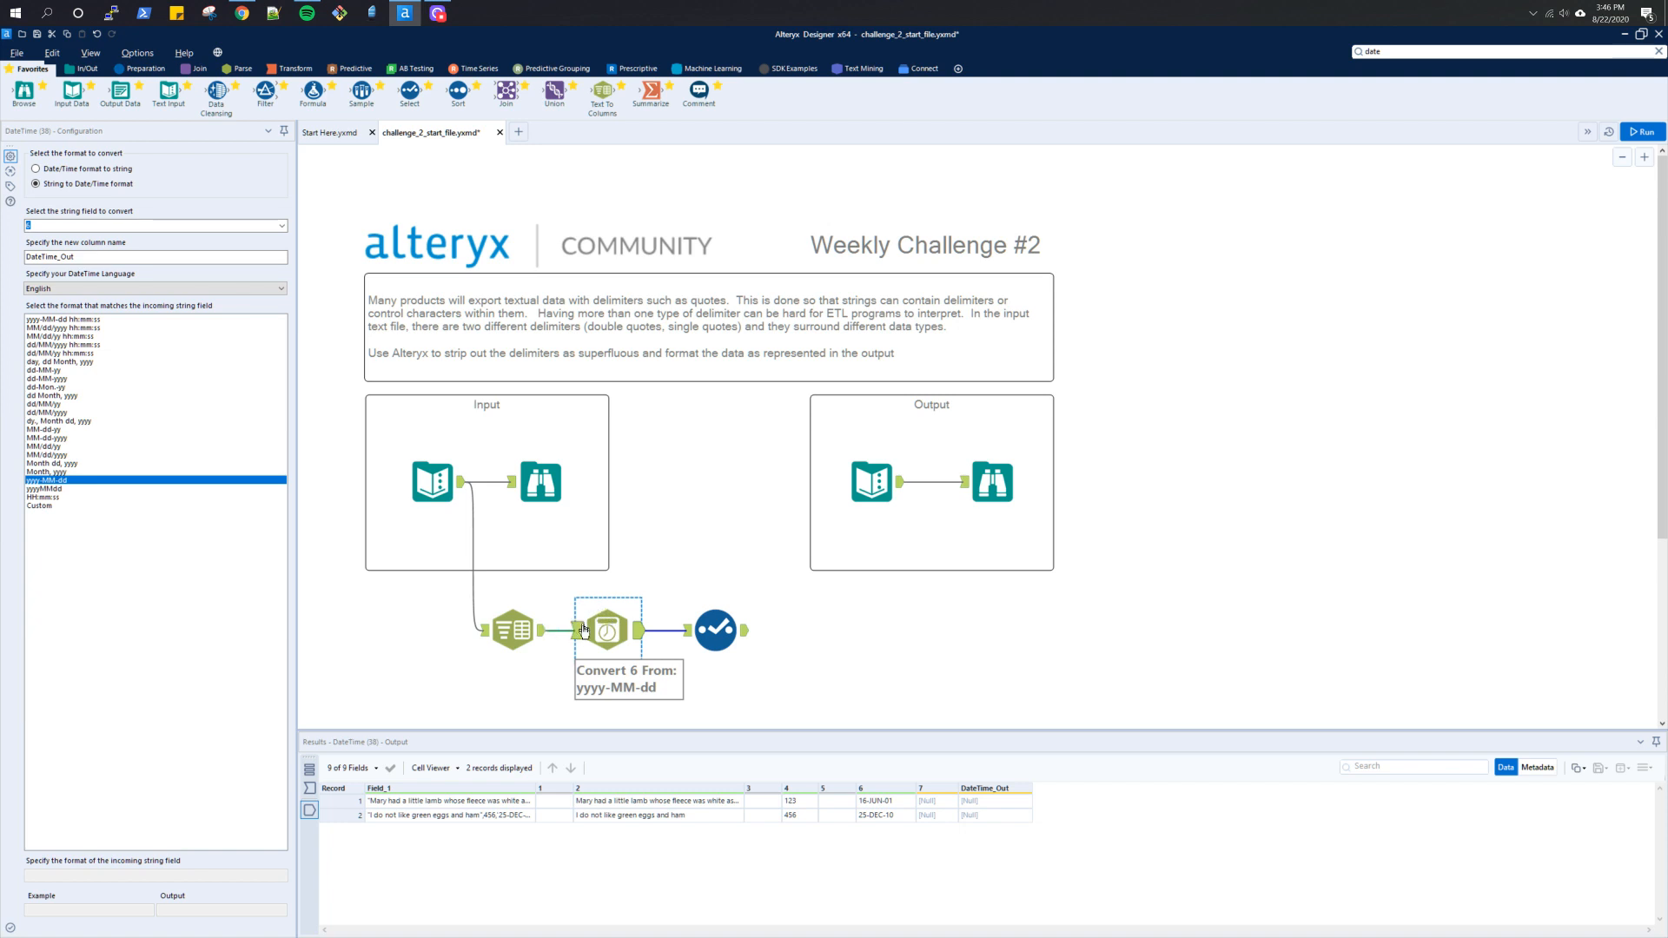
click(581, 631)
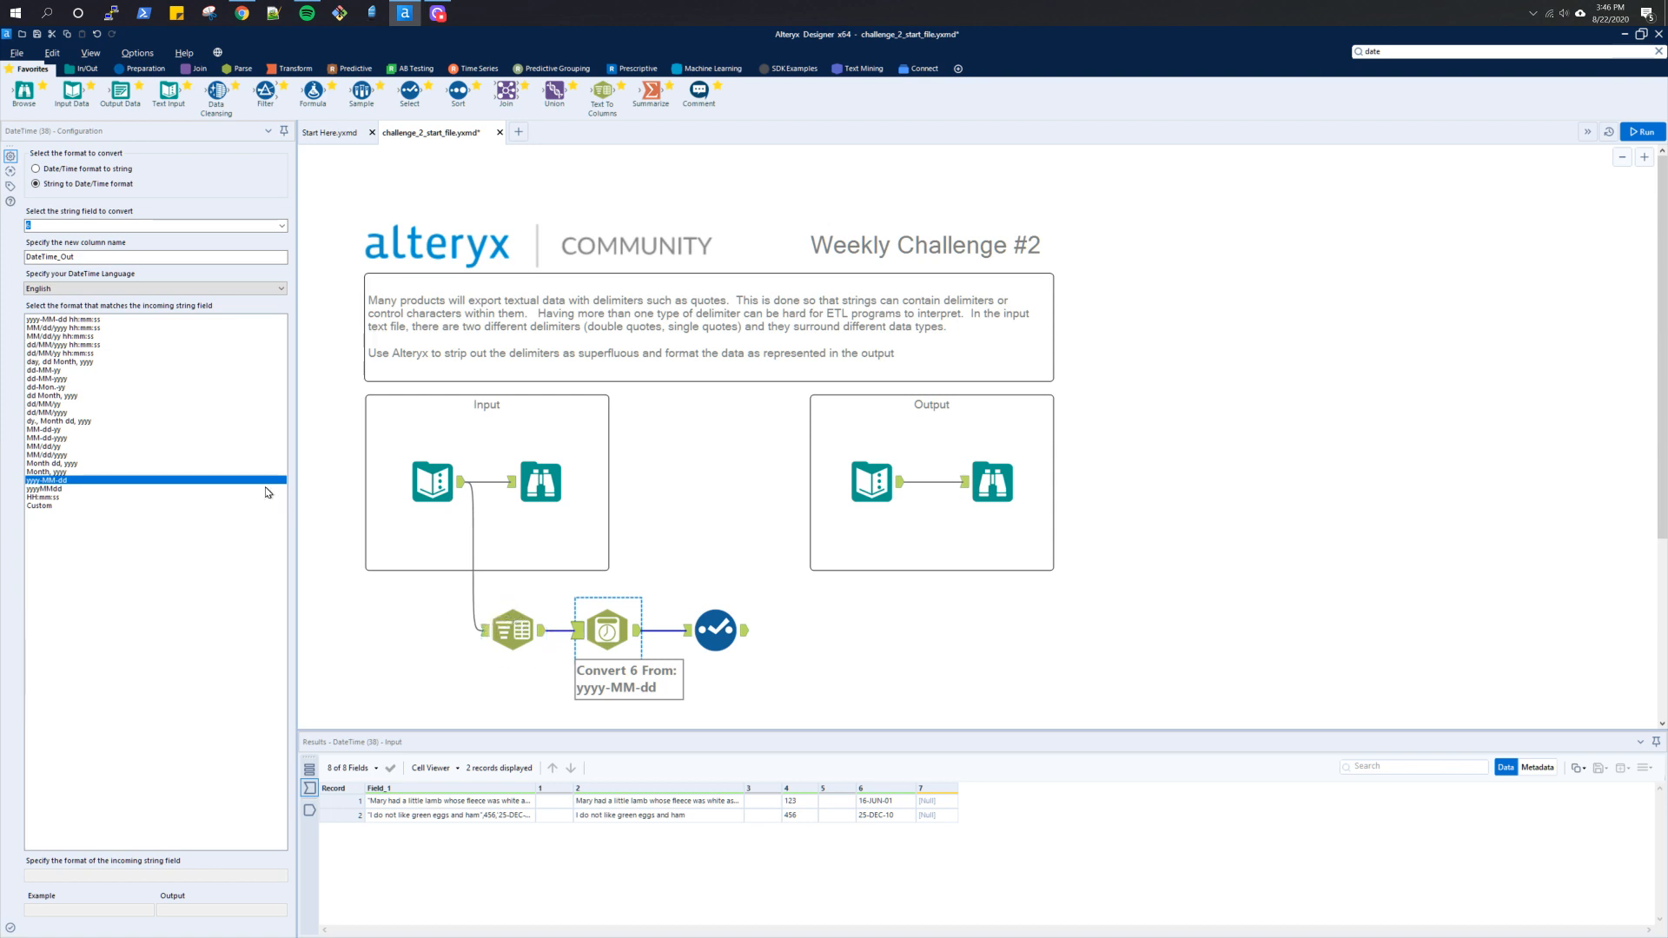
click(42, 388)
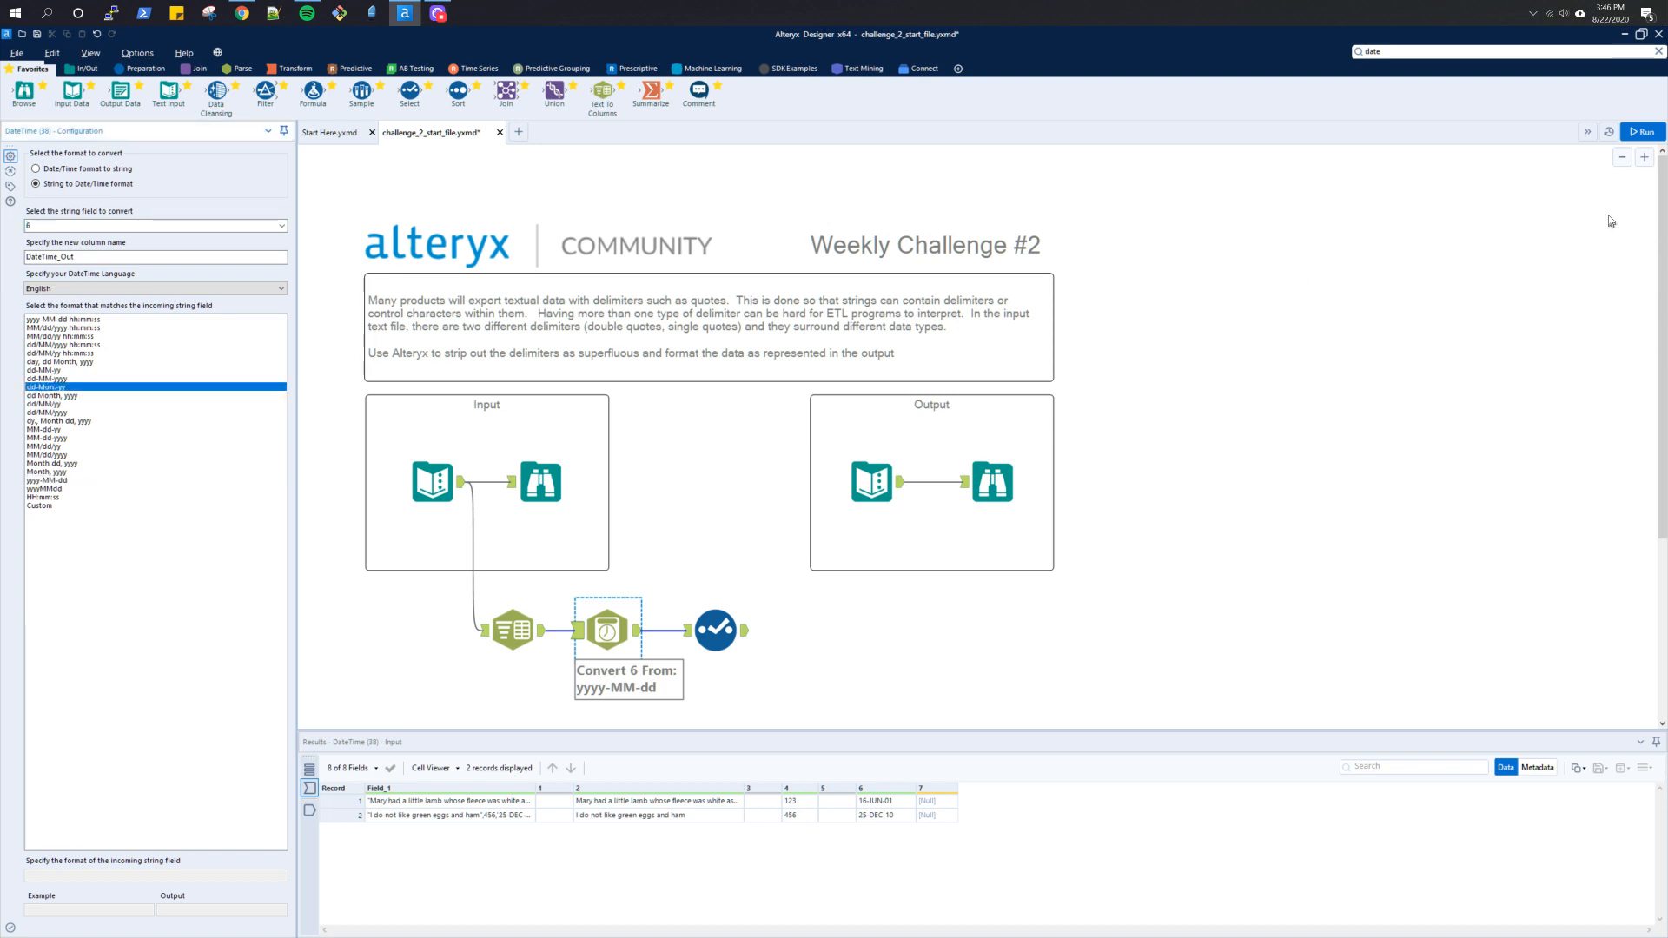
click(1642, 131)
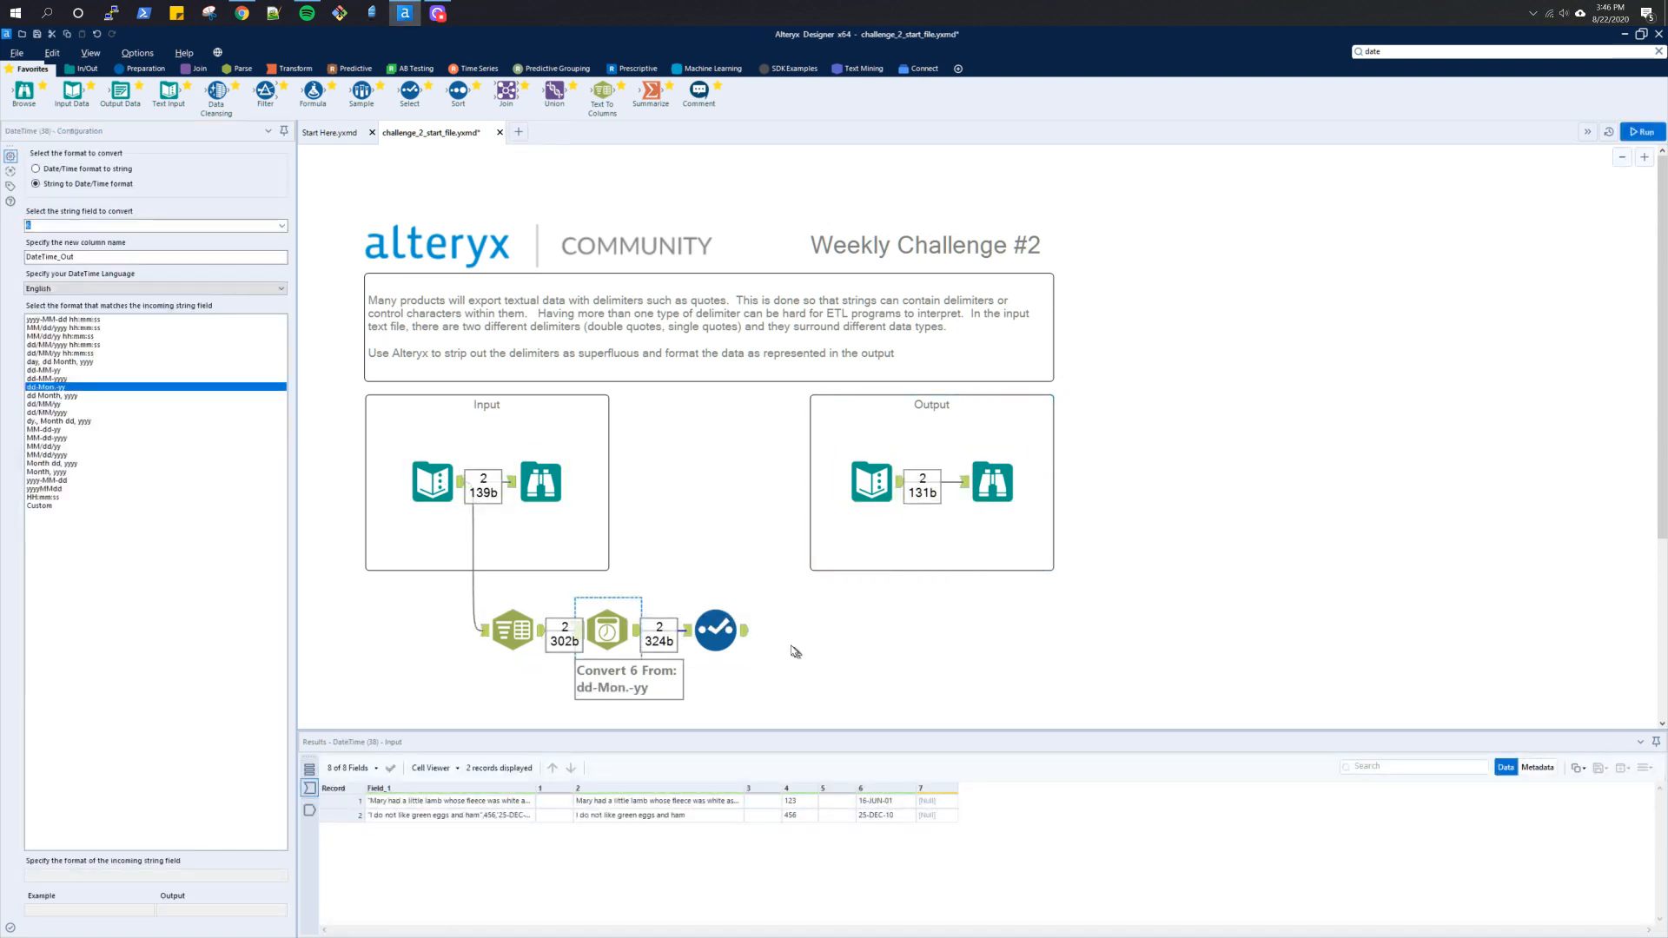
click(746, 632)
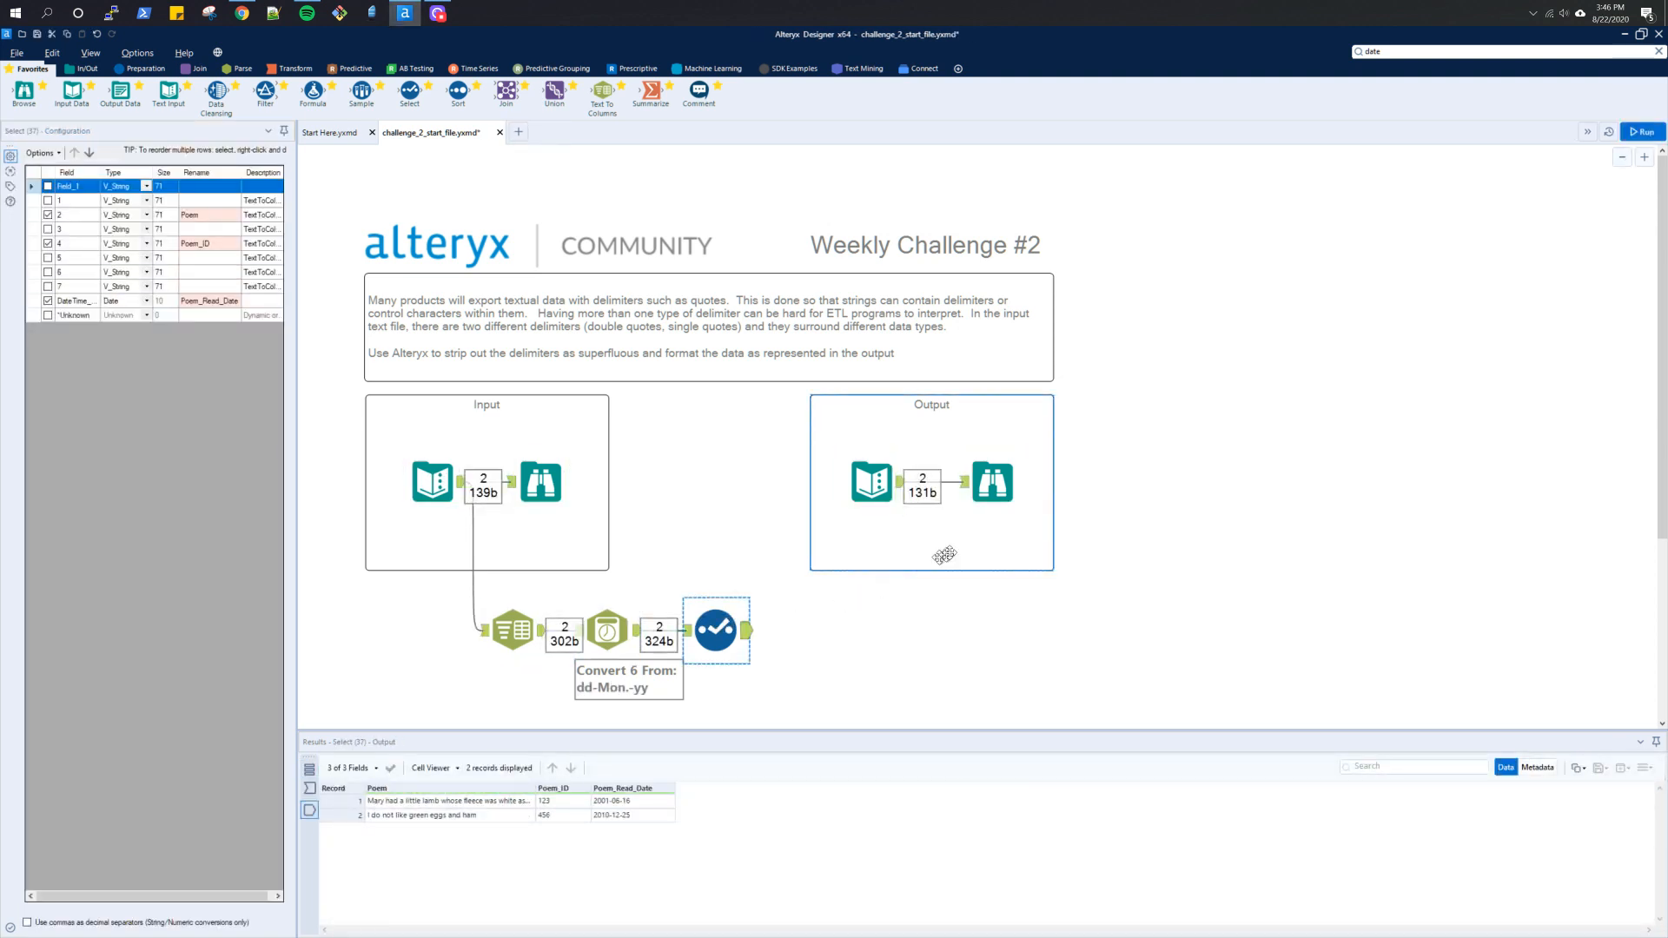
Step: Compare the expected output with the DateTime and Select results, and run the workflow again
click(991, 495)
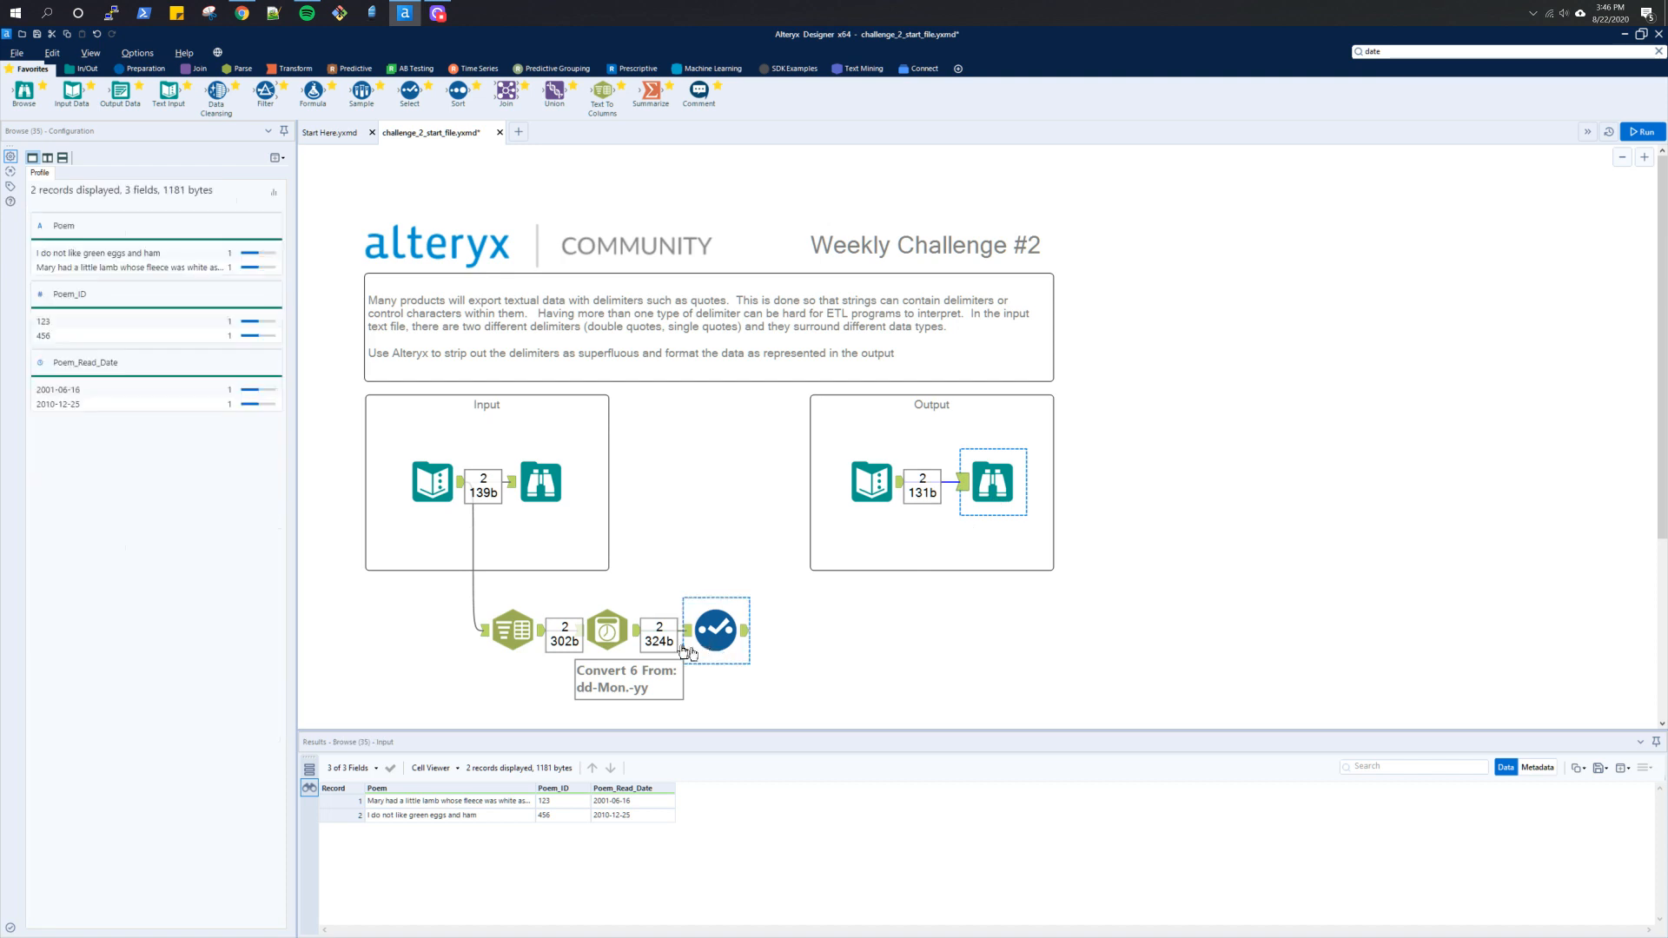
click(608, 629)
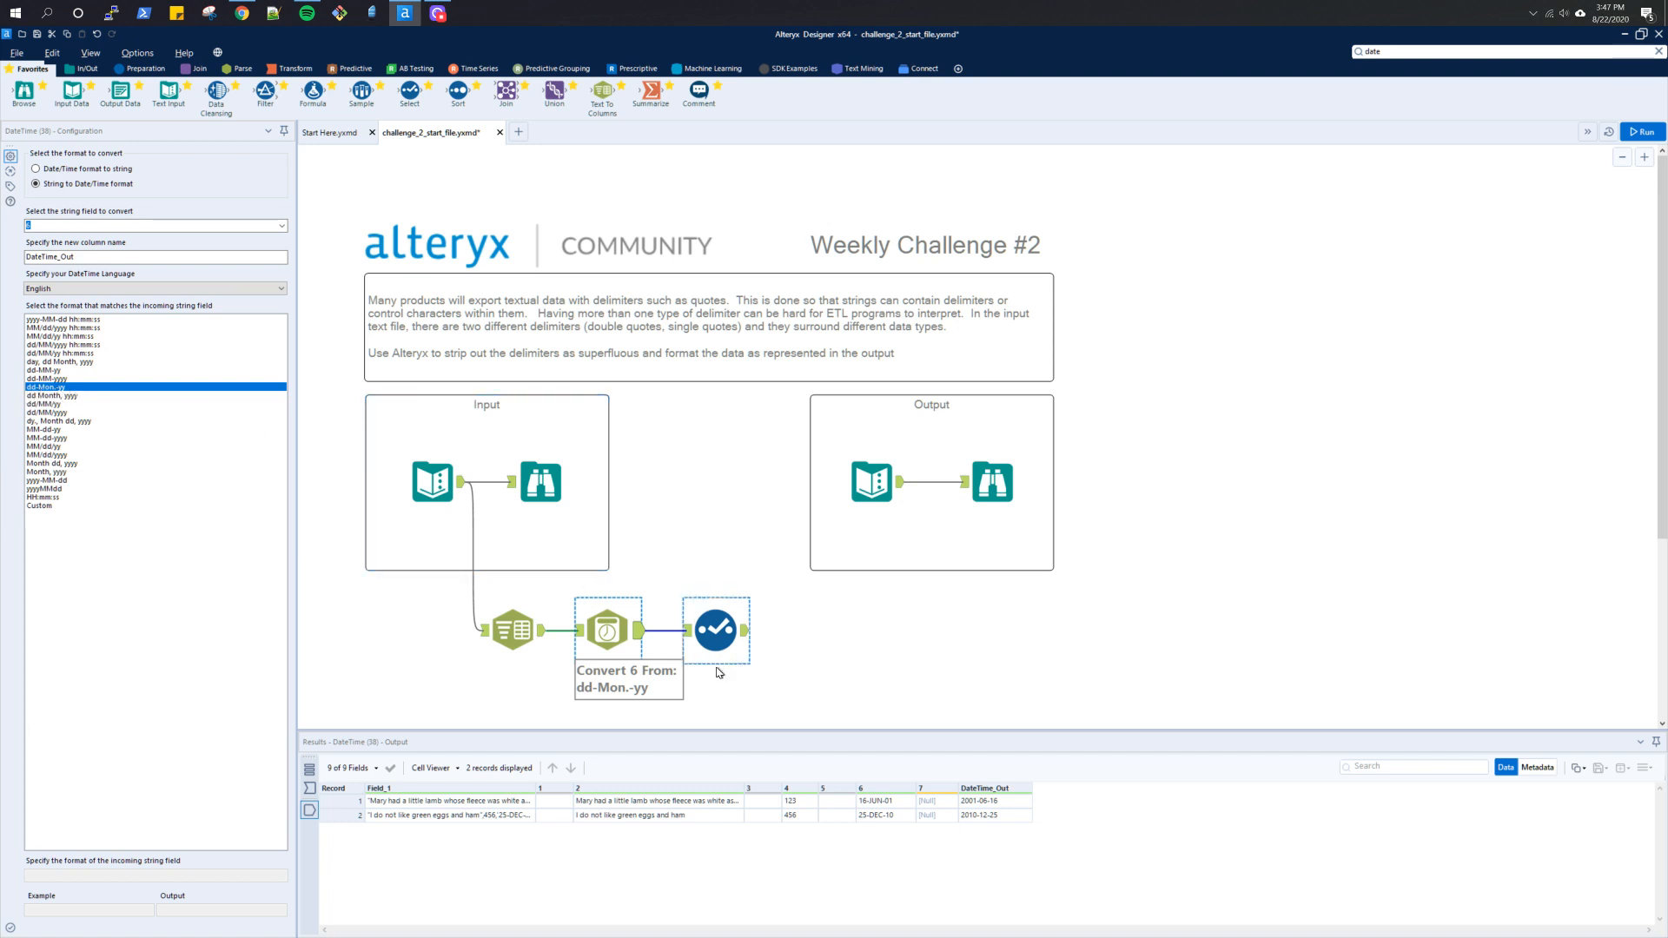
click(707, 638)
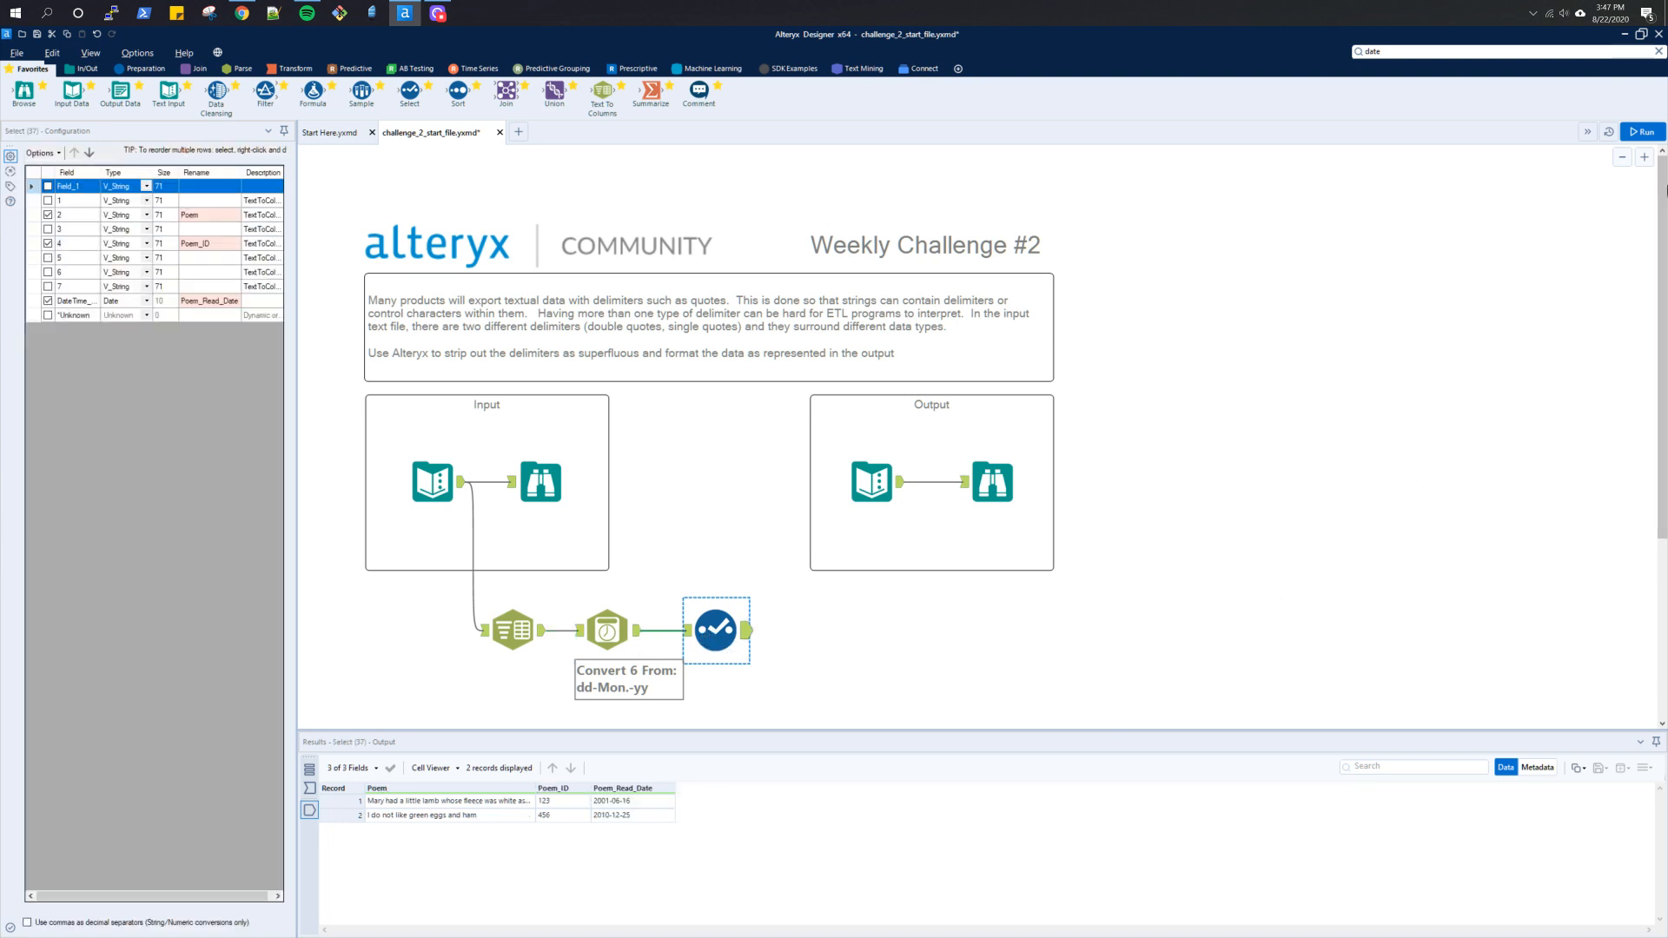
click(1649, 137)
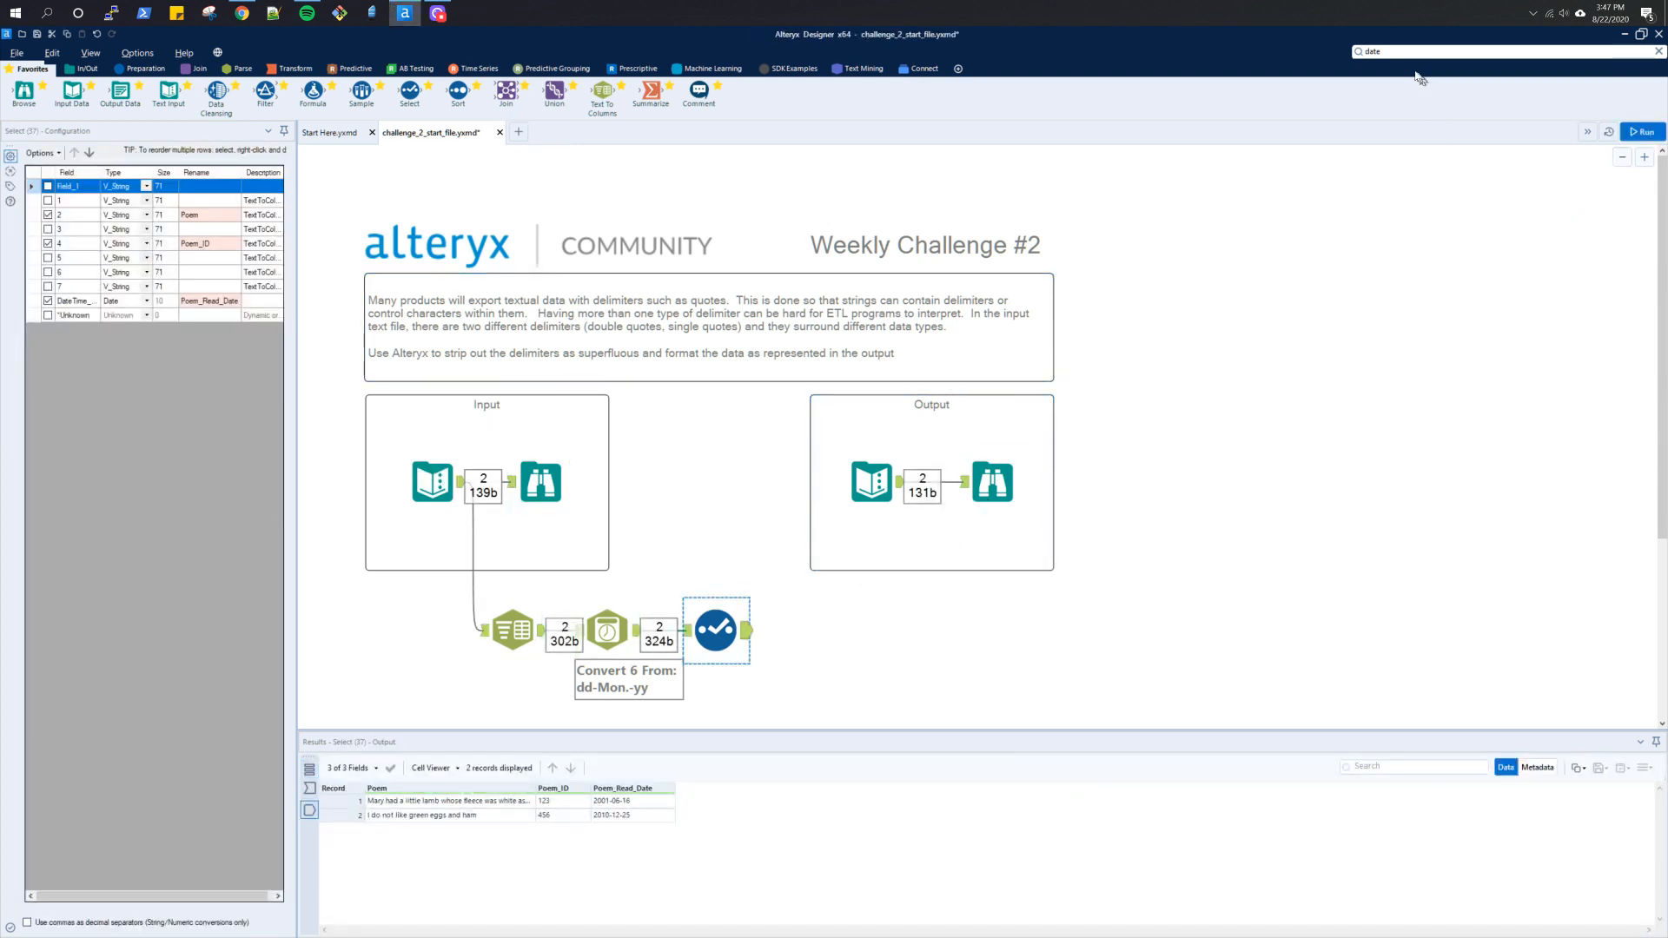
click(1390, 51)
text(equa)
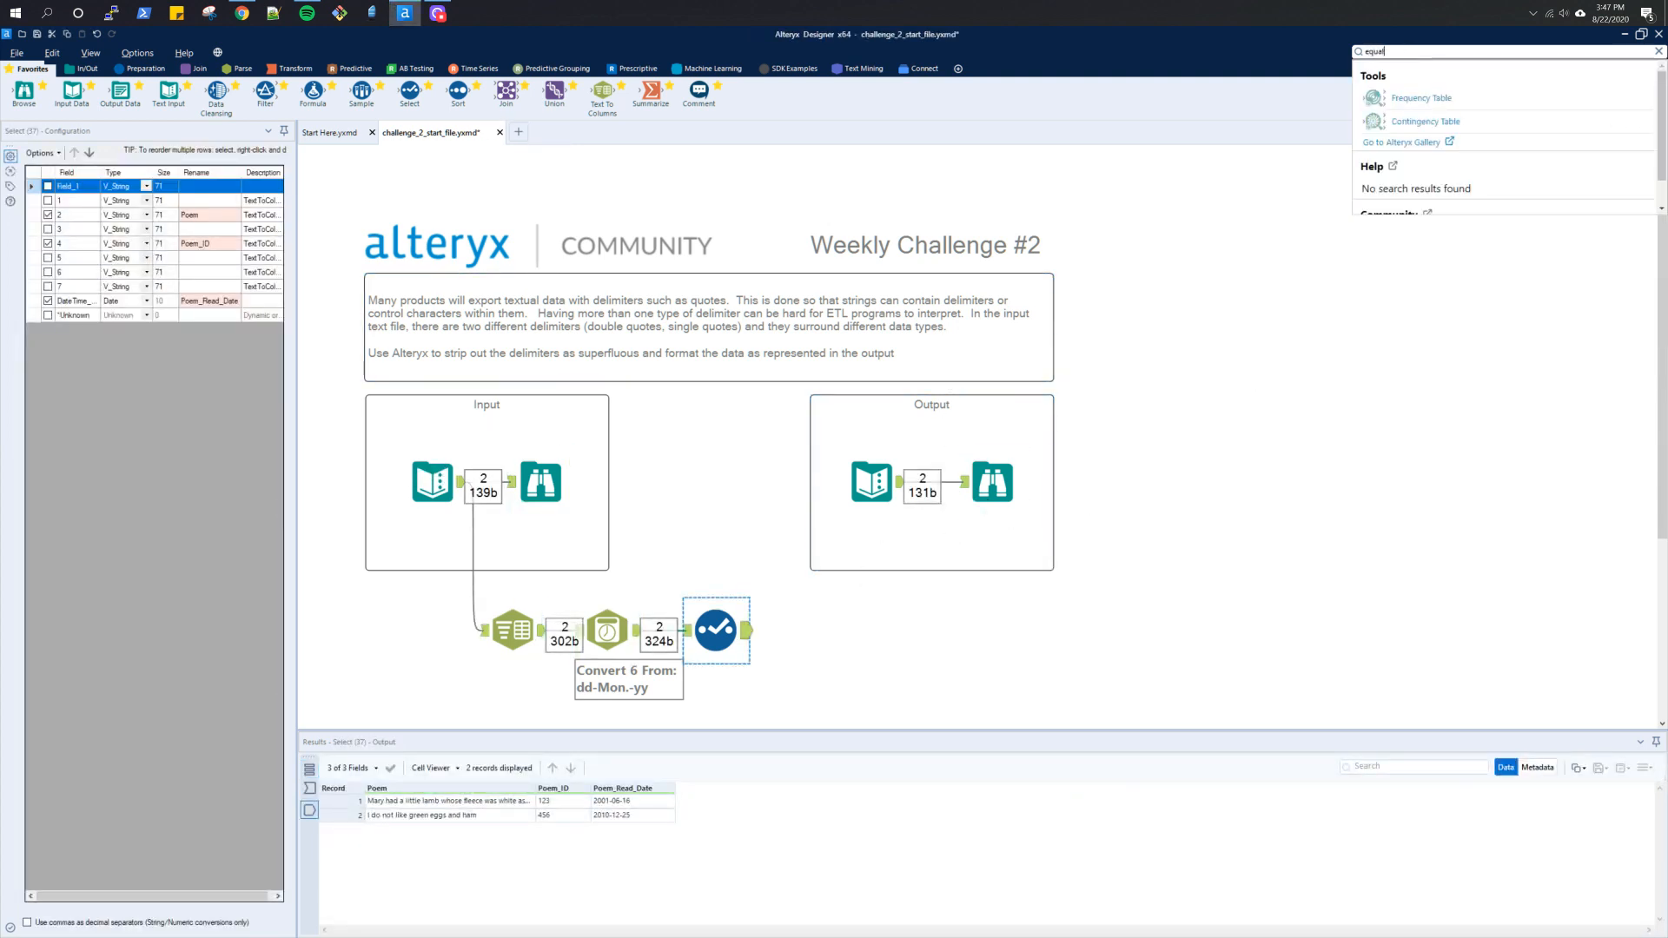
key(BackSpace)
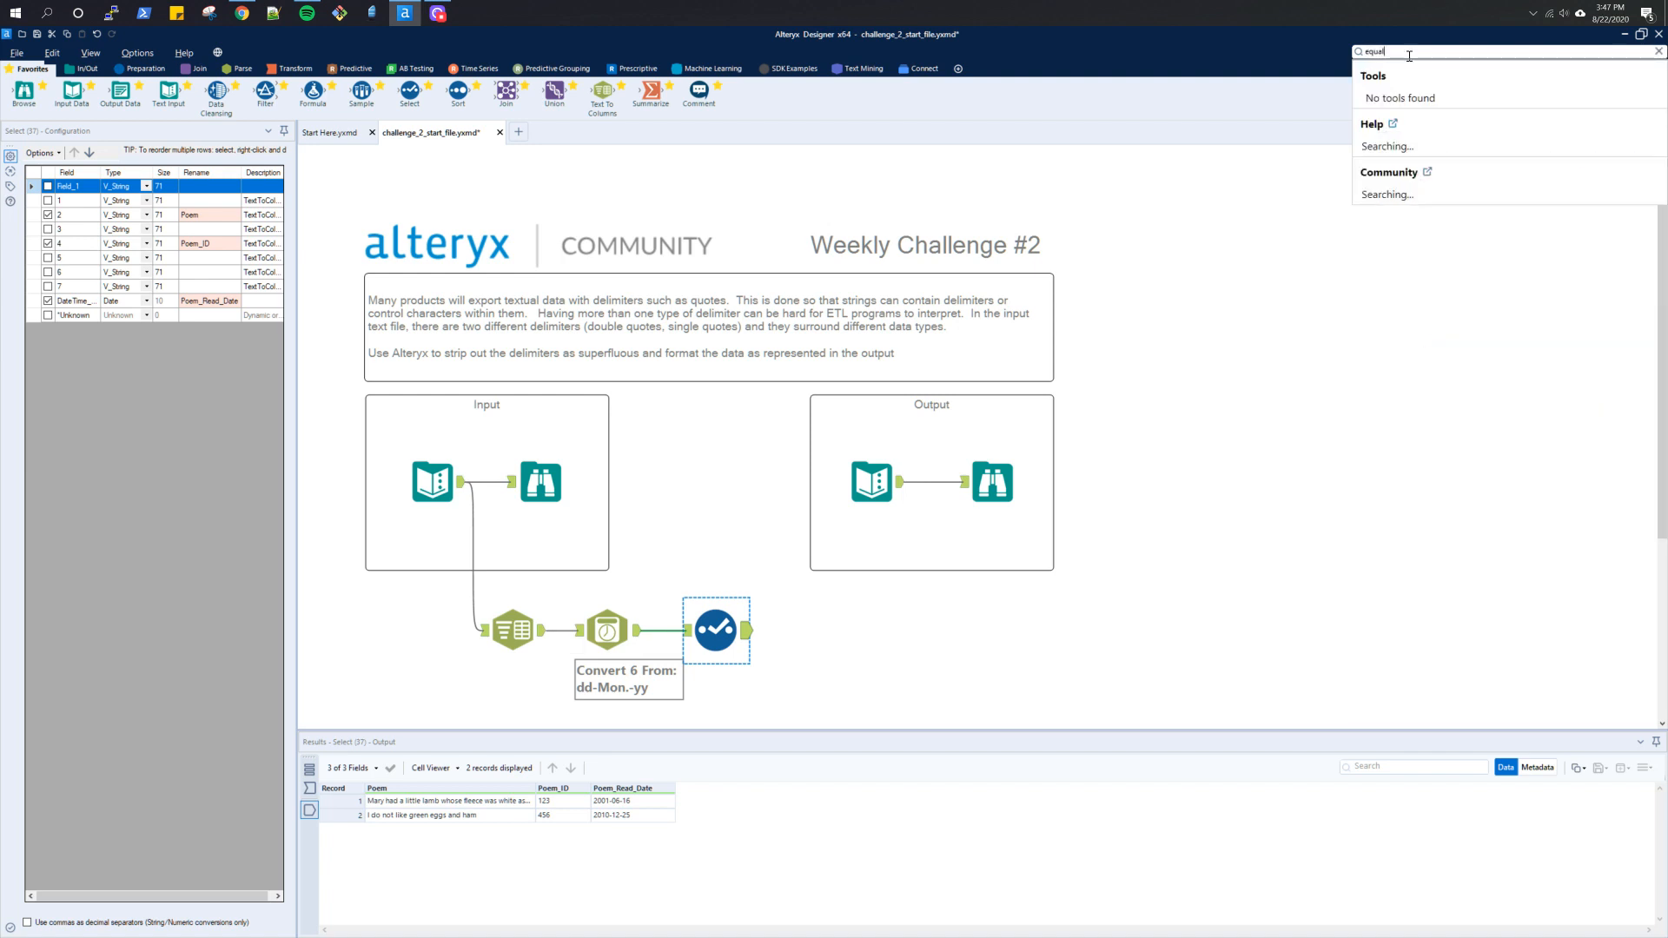
key(ctrl+BackSpace)
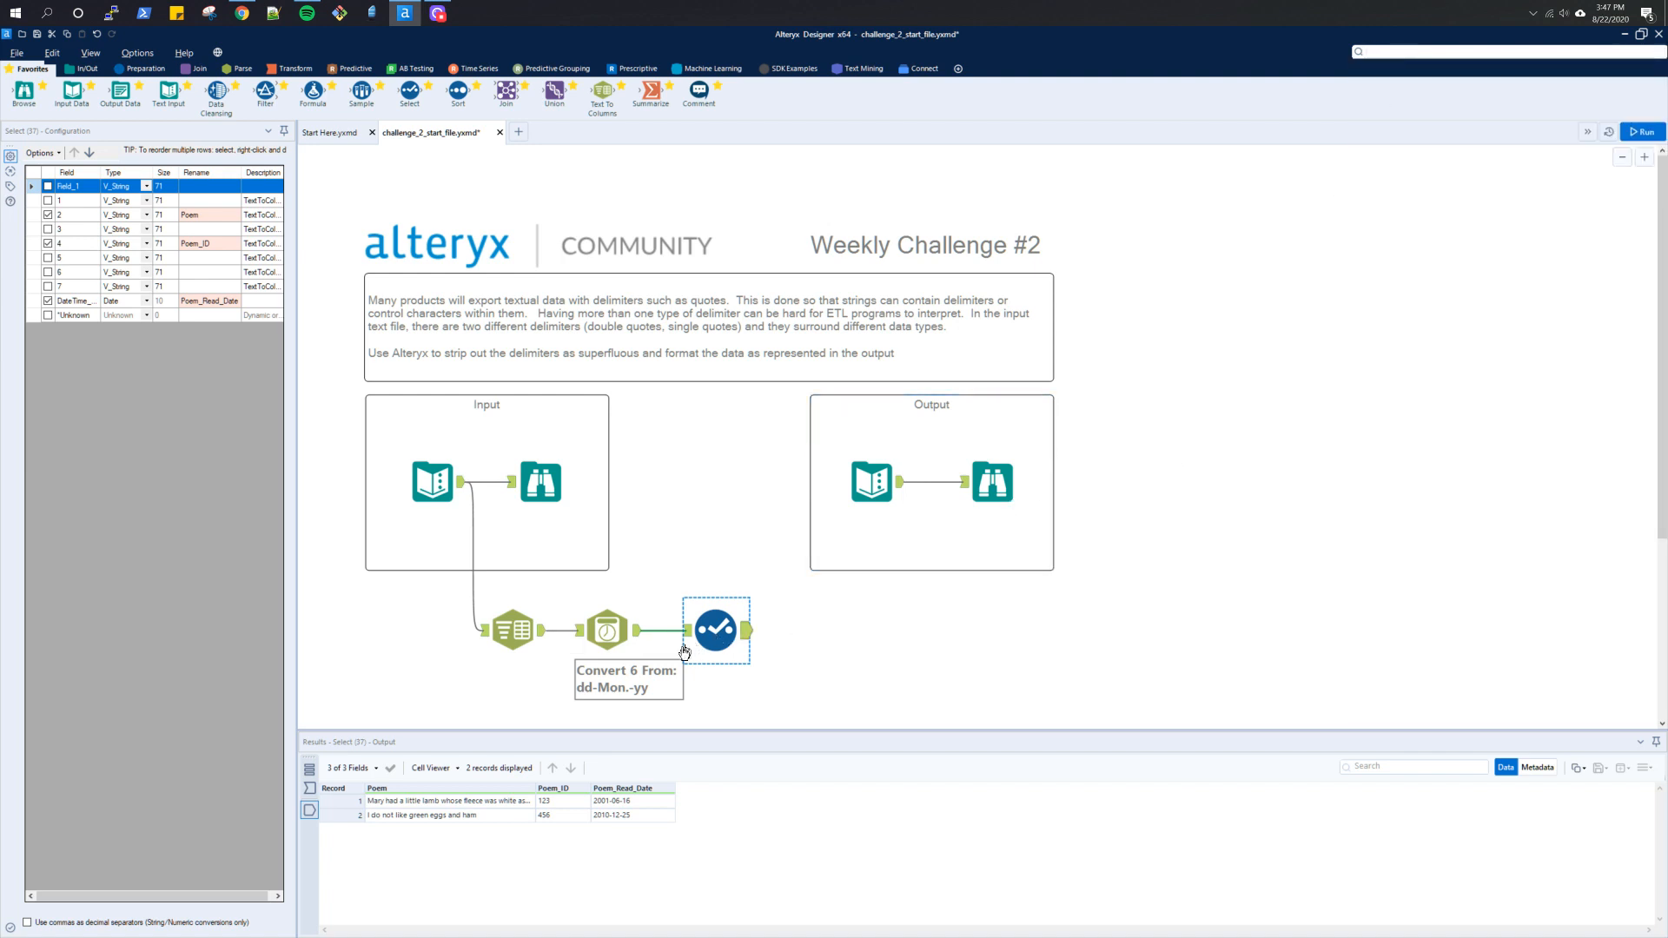
Step: Widen the Poem column in the Select results and compare them with the expected output
click(725, 627)
drag(535, 785, 603, 786)
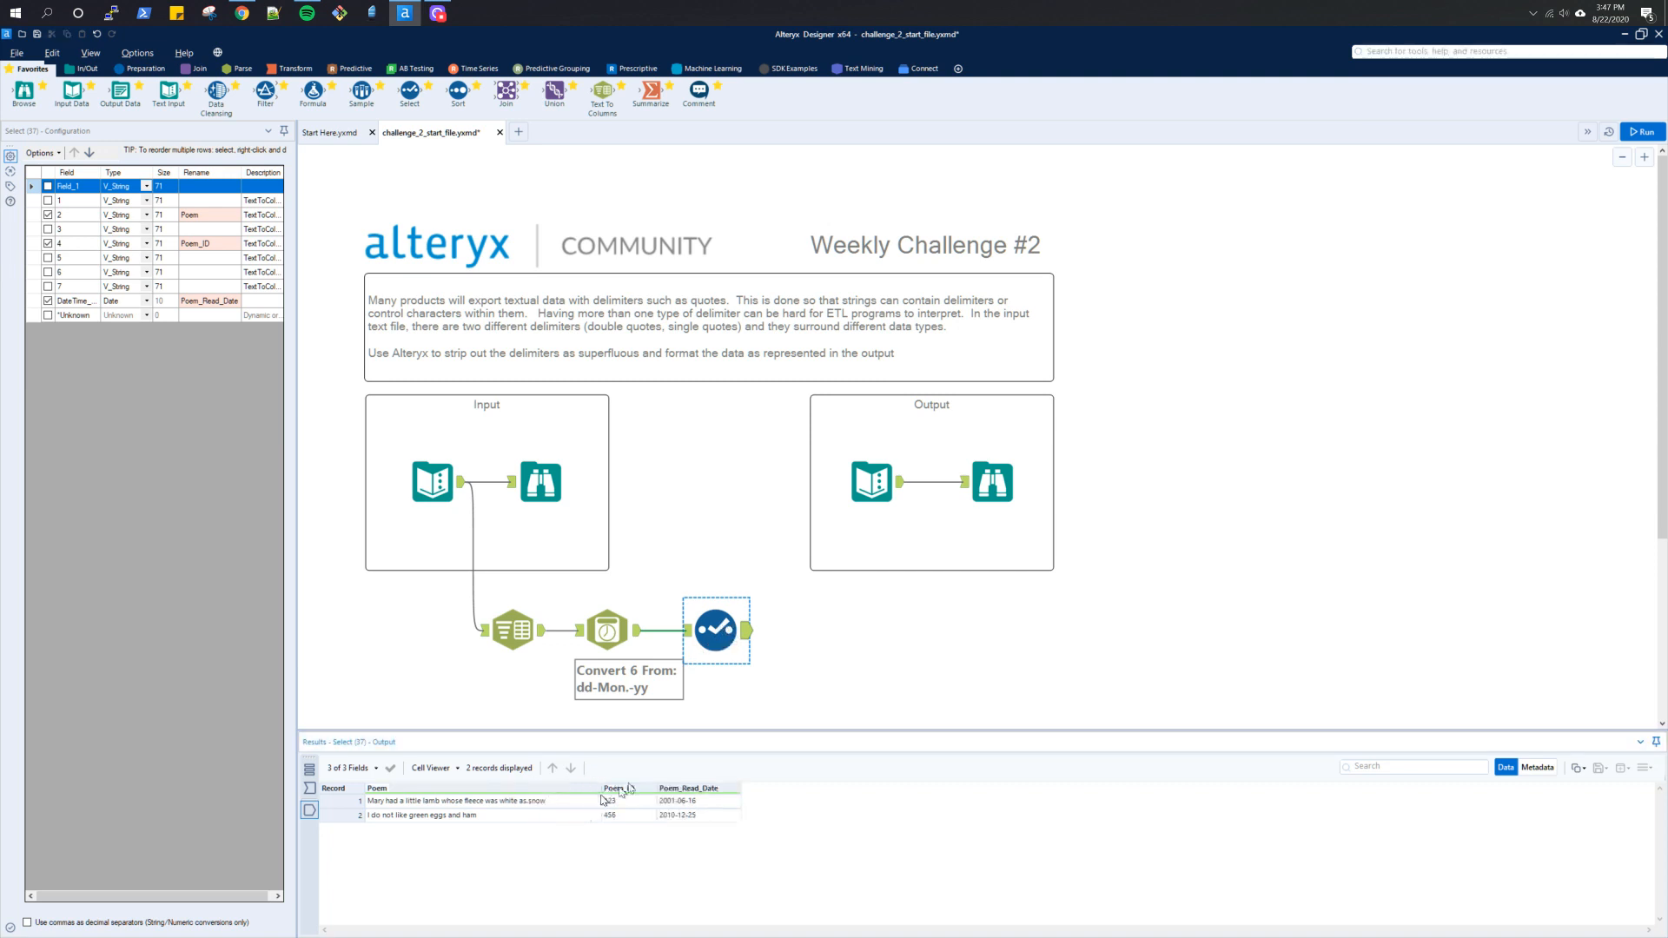
click(996, 485)
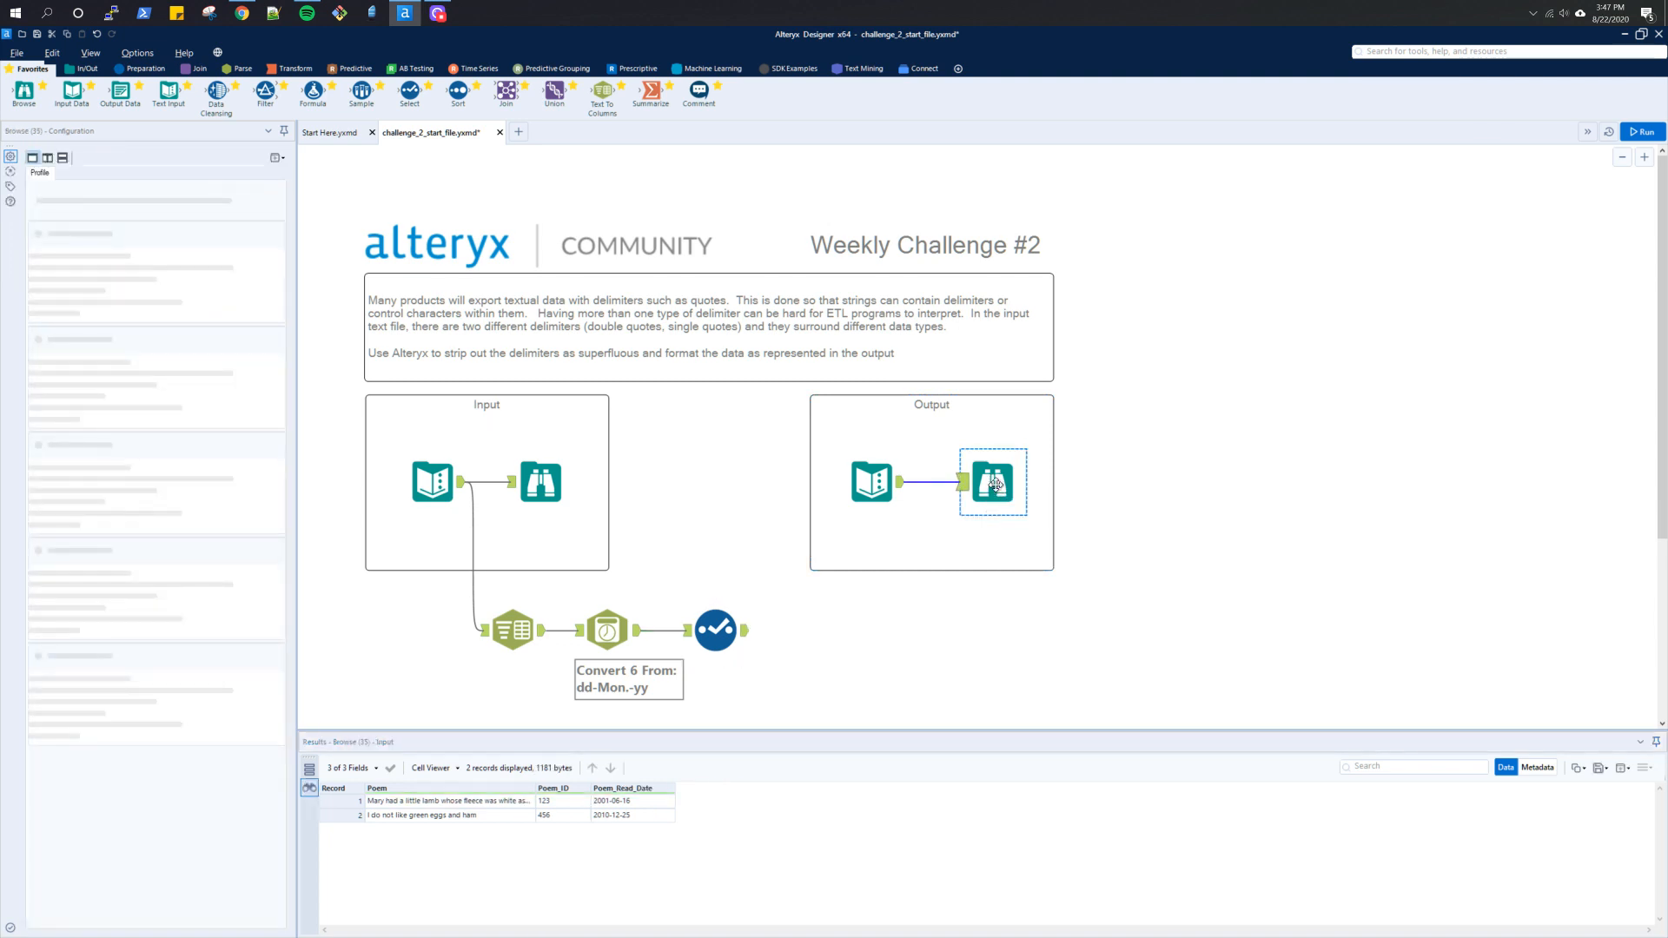
Step: Check the Select output, switch to the Weekly Challenge index in the browser, and open Challenge #8, Aggregate Consumer Purchases
click(719, 618)
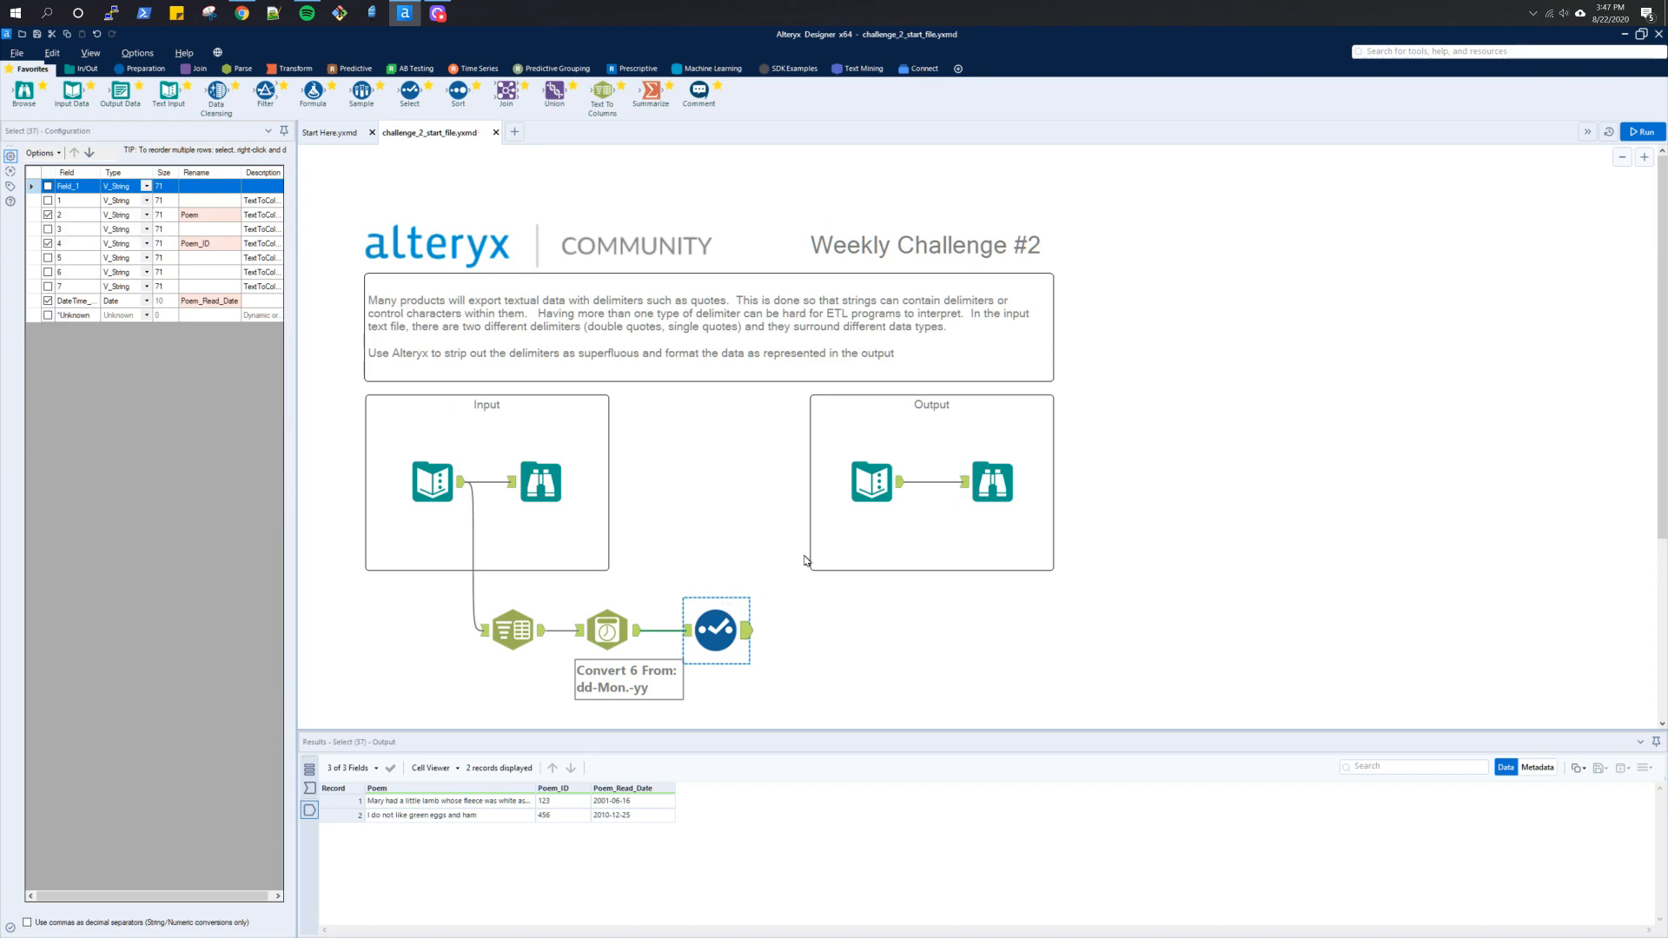
key(alt+Tab)
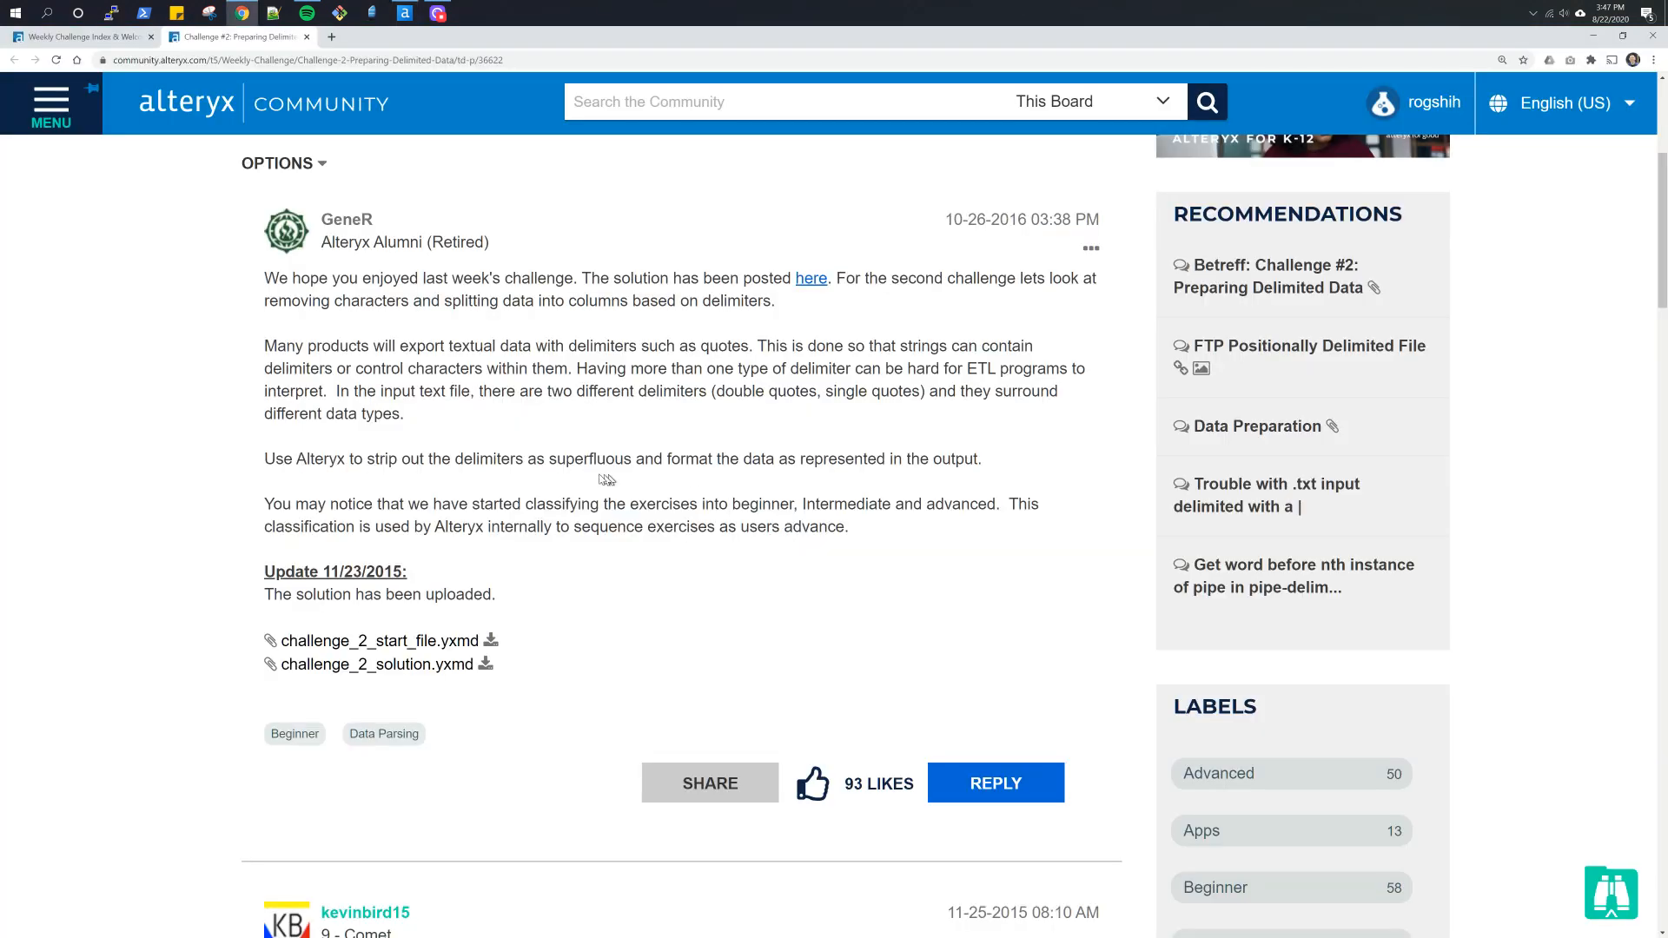
scroll(587, 483, up, 4)
click(86, 37)
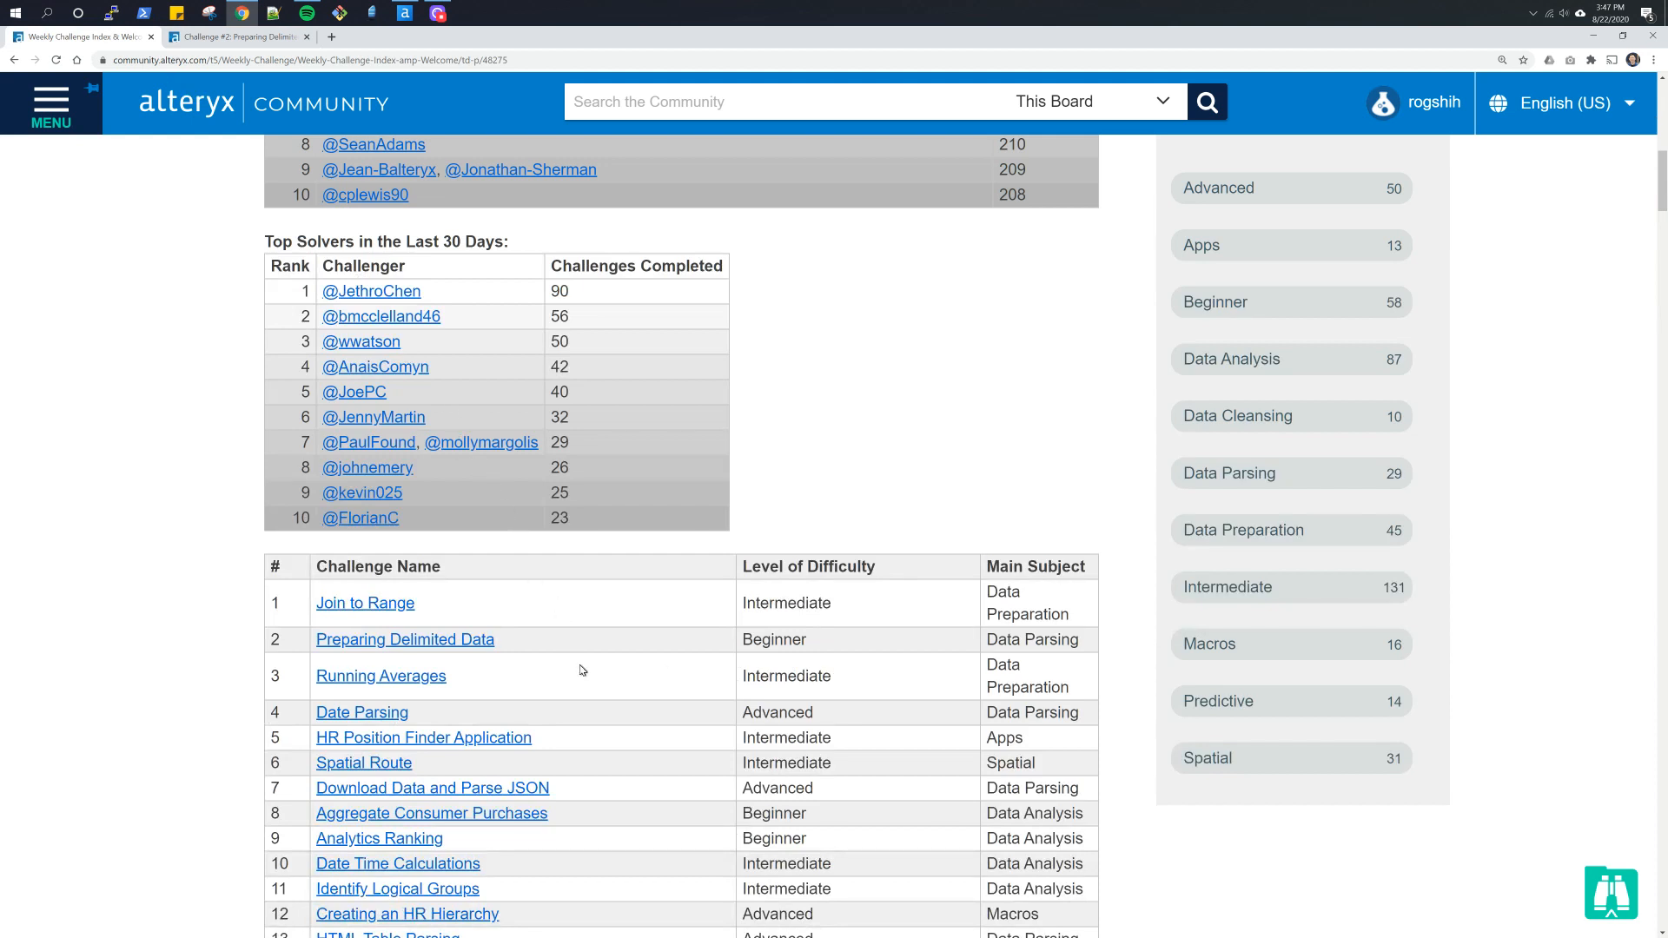
scroll(582, 670, down, 1)
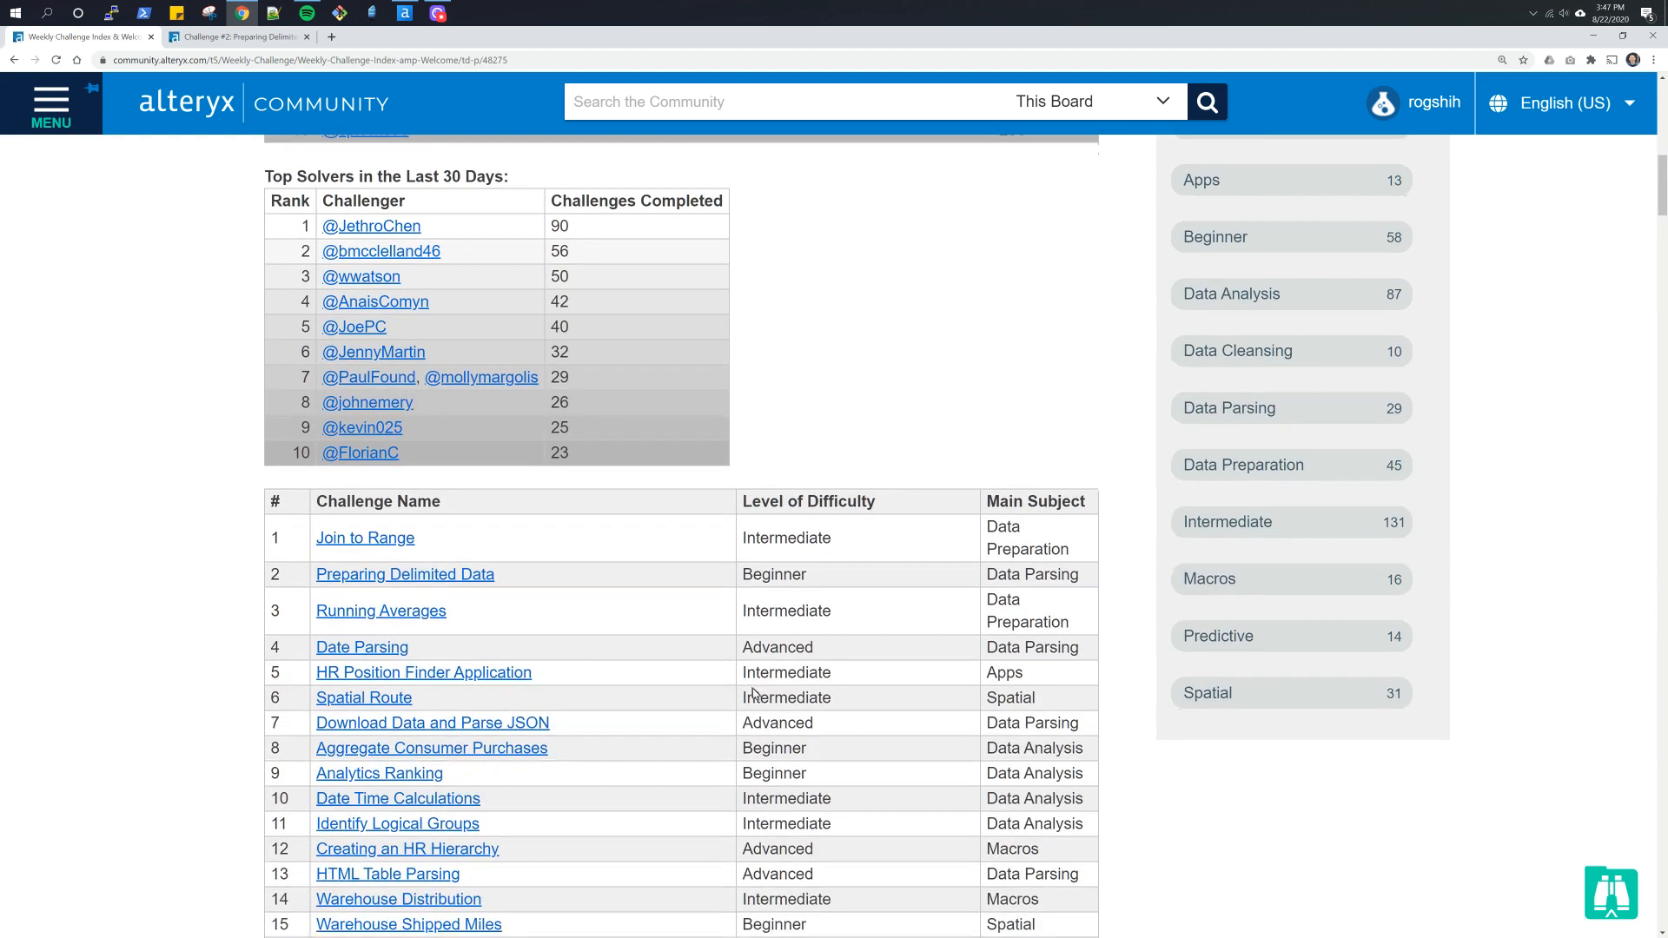
click(429, 750)
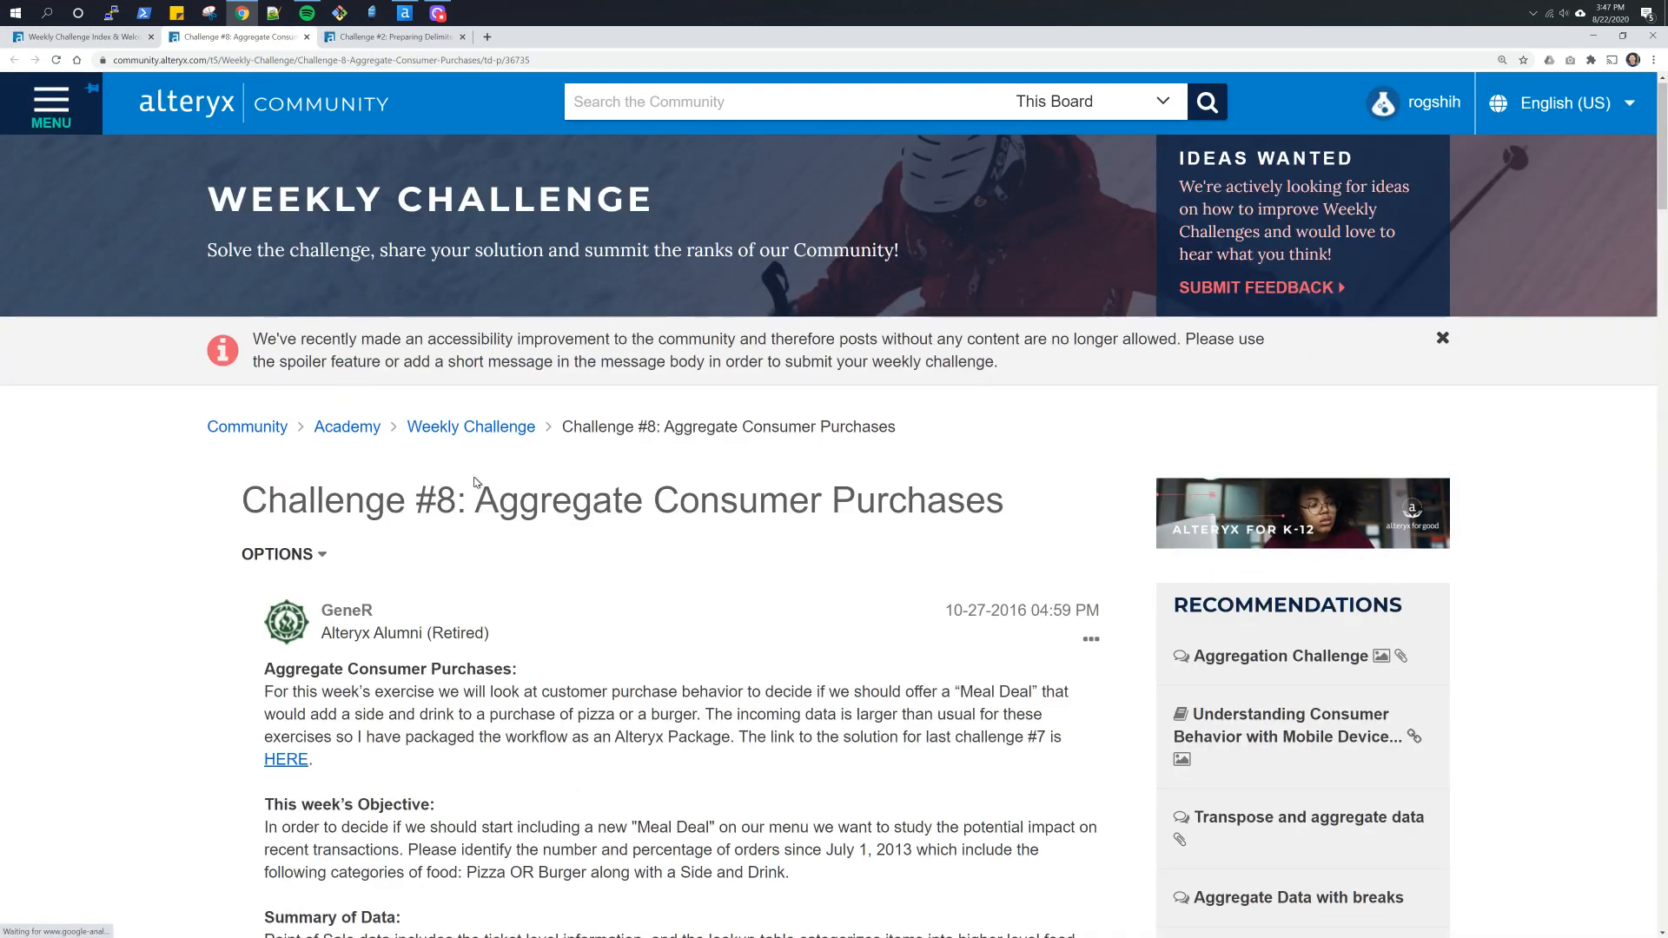
Step: Read the Challenge #8 description and download challenge_8_start_file.yxzp to the Alteryx downloads folder
scroll(477, 482, down, 2)
scroll(477, 482, down, 2)
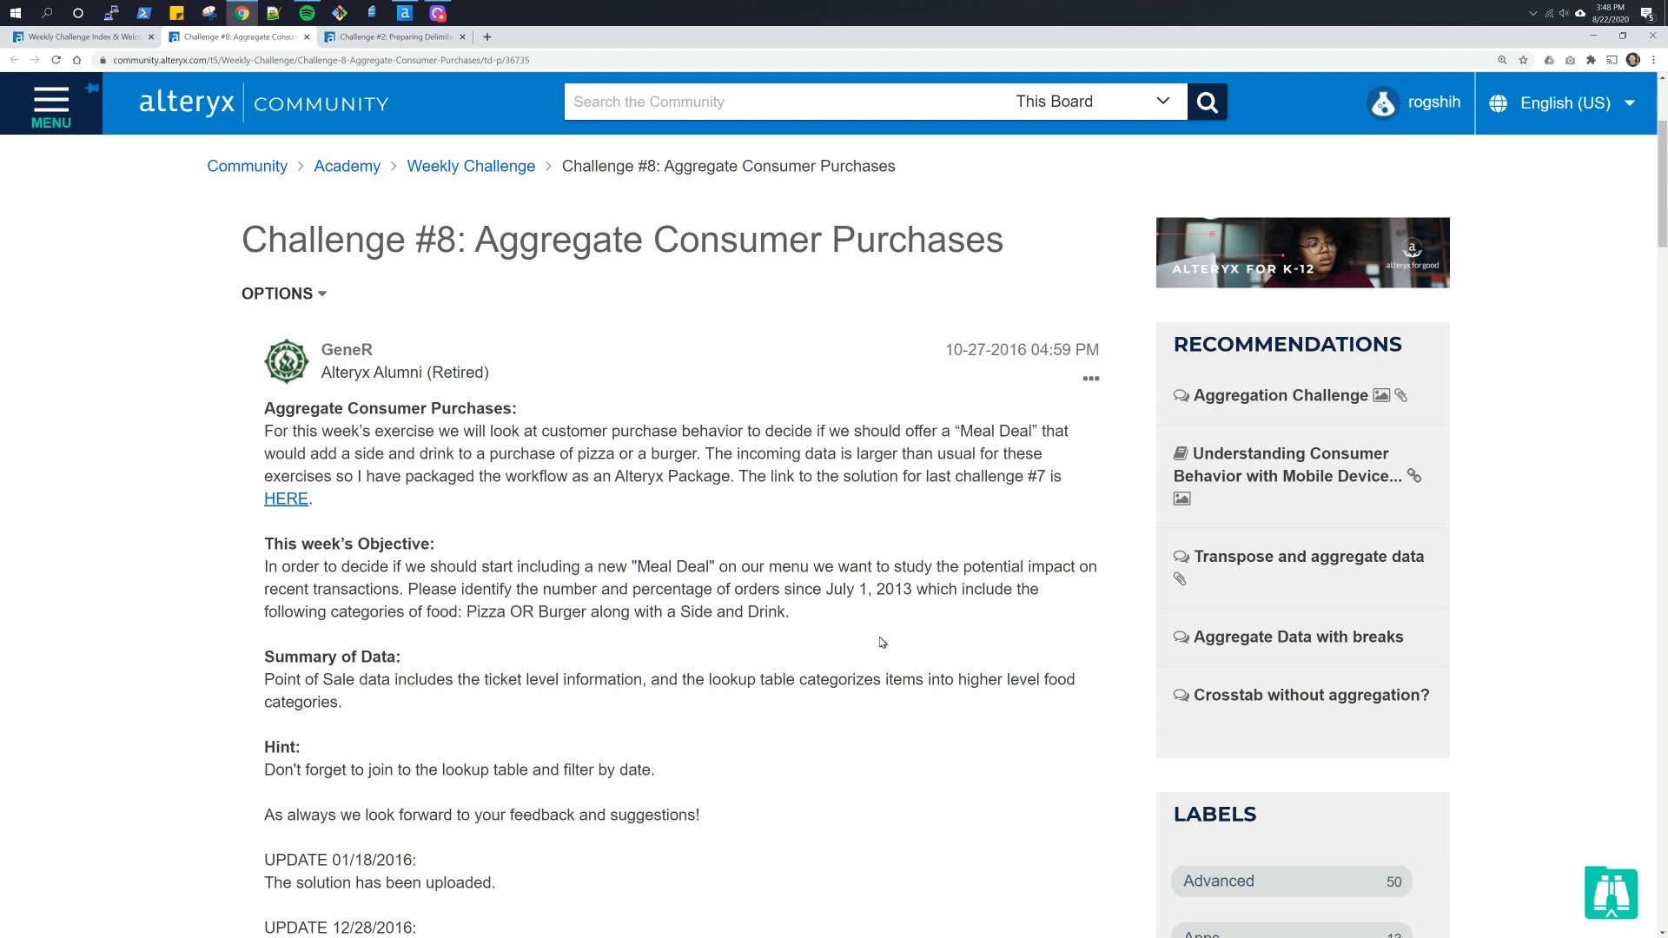
drag(274, 682, 346, 684)
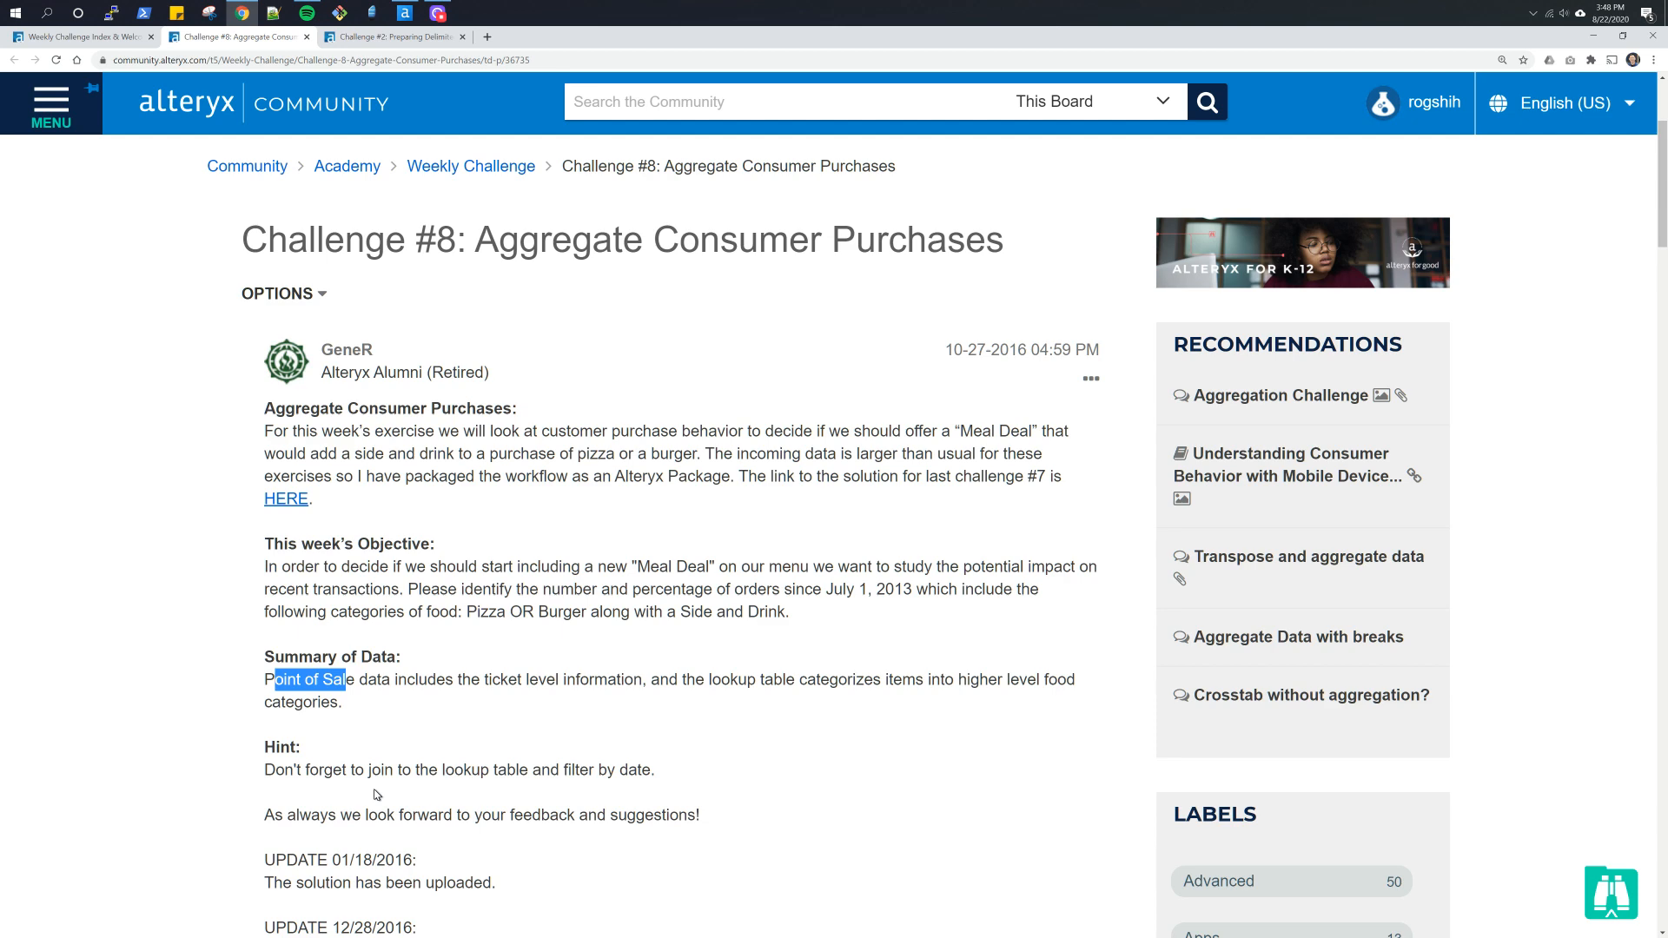
scroll(425, 782, down, 5)
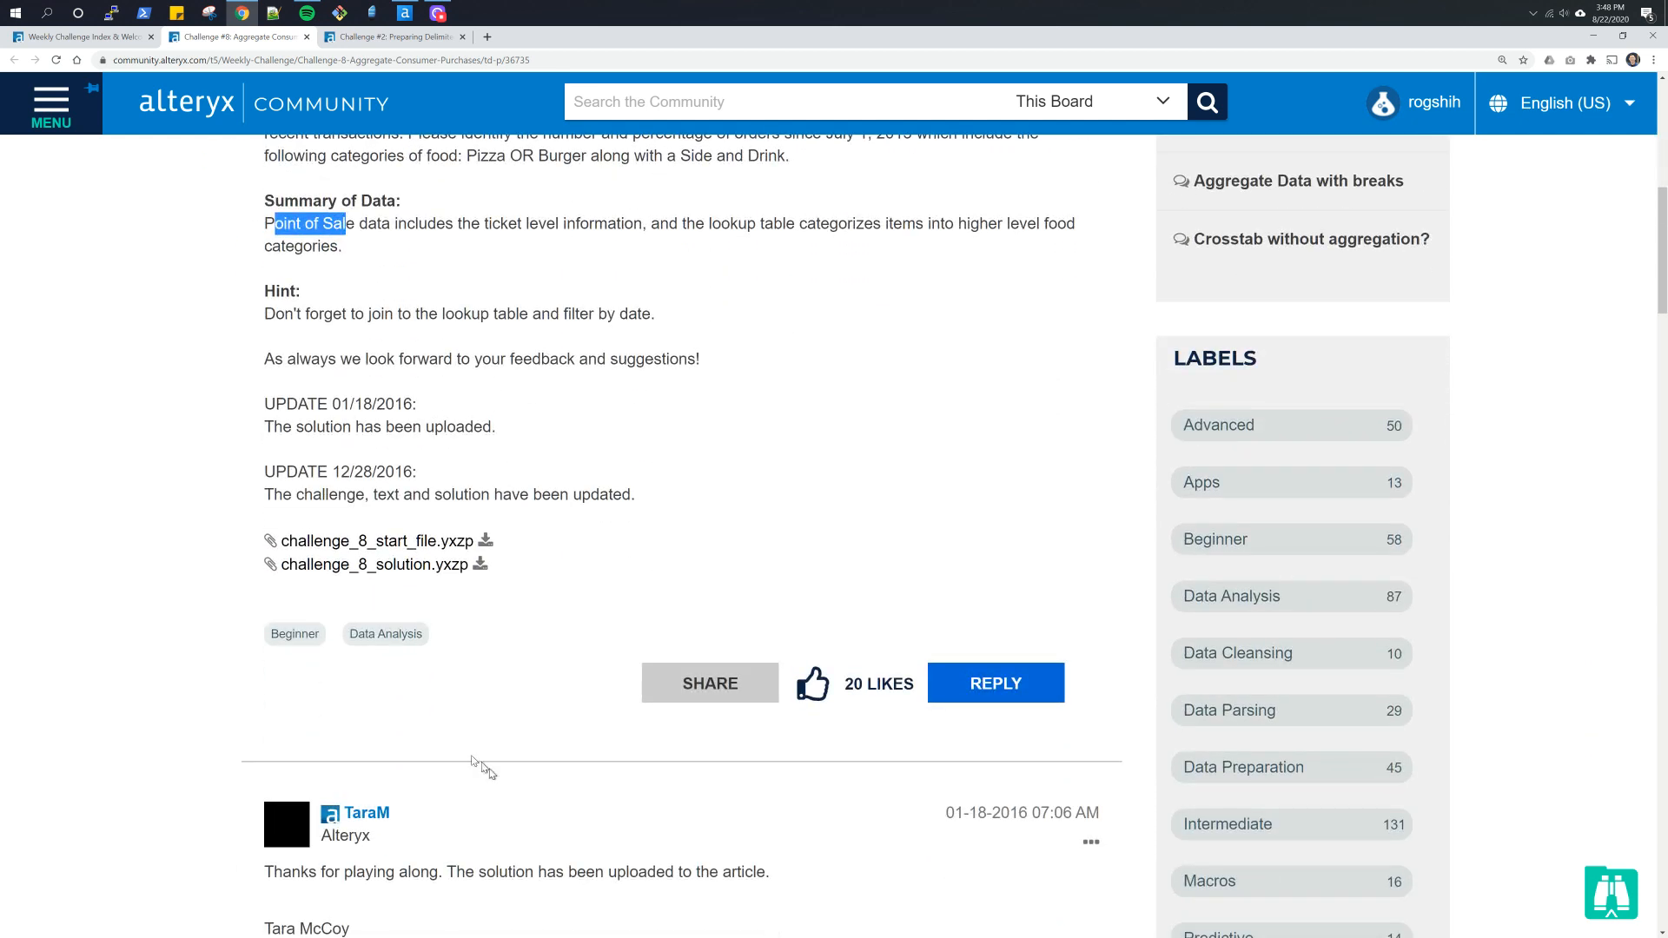
click(486, 541)
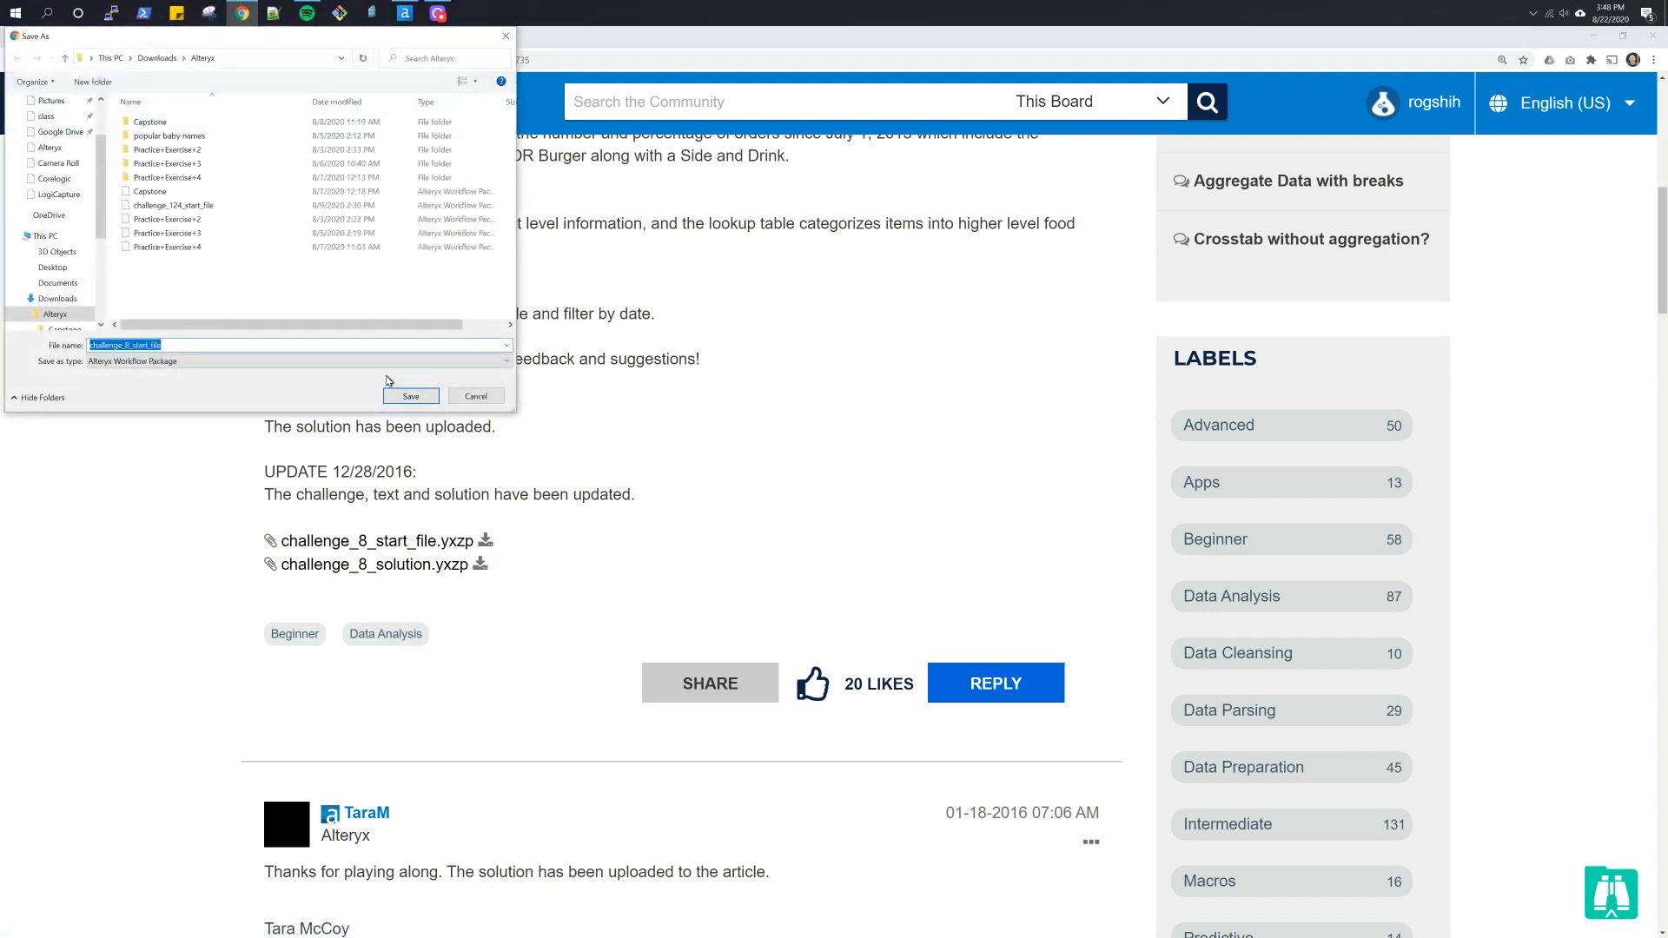
click(410, 396)
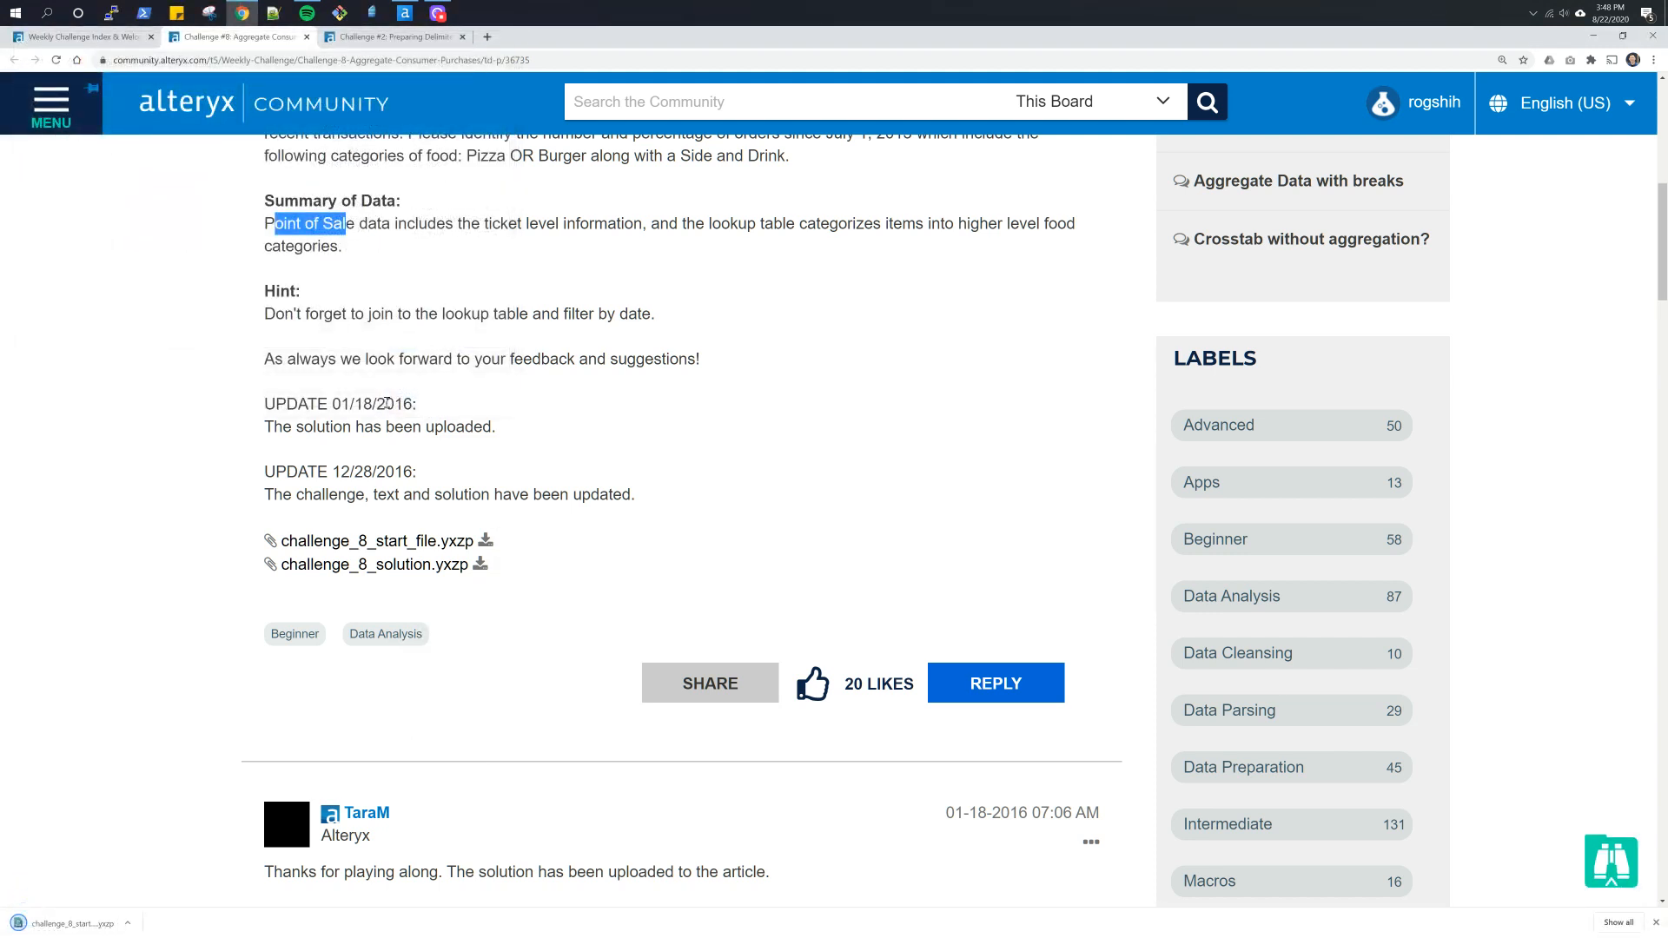
Step: Open the downloaded challenge_8_start_file.yxzp package in Alteryx Designer, import it into the default directory and load its workflow
click(77, 923)
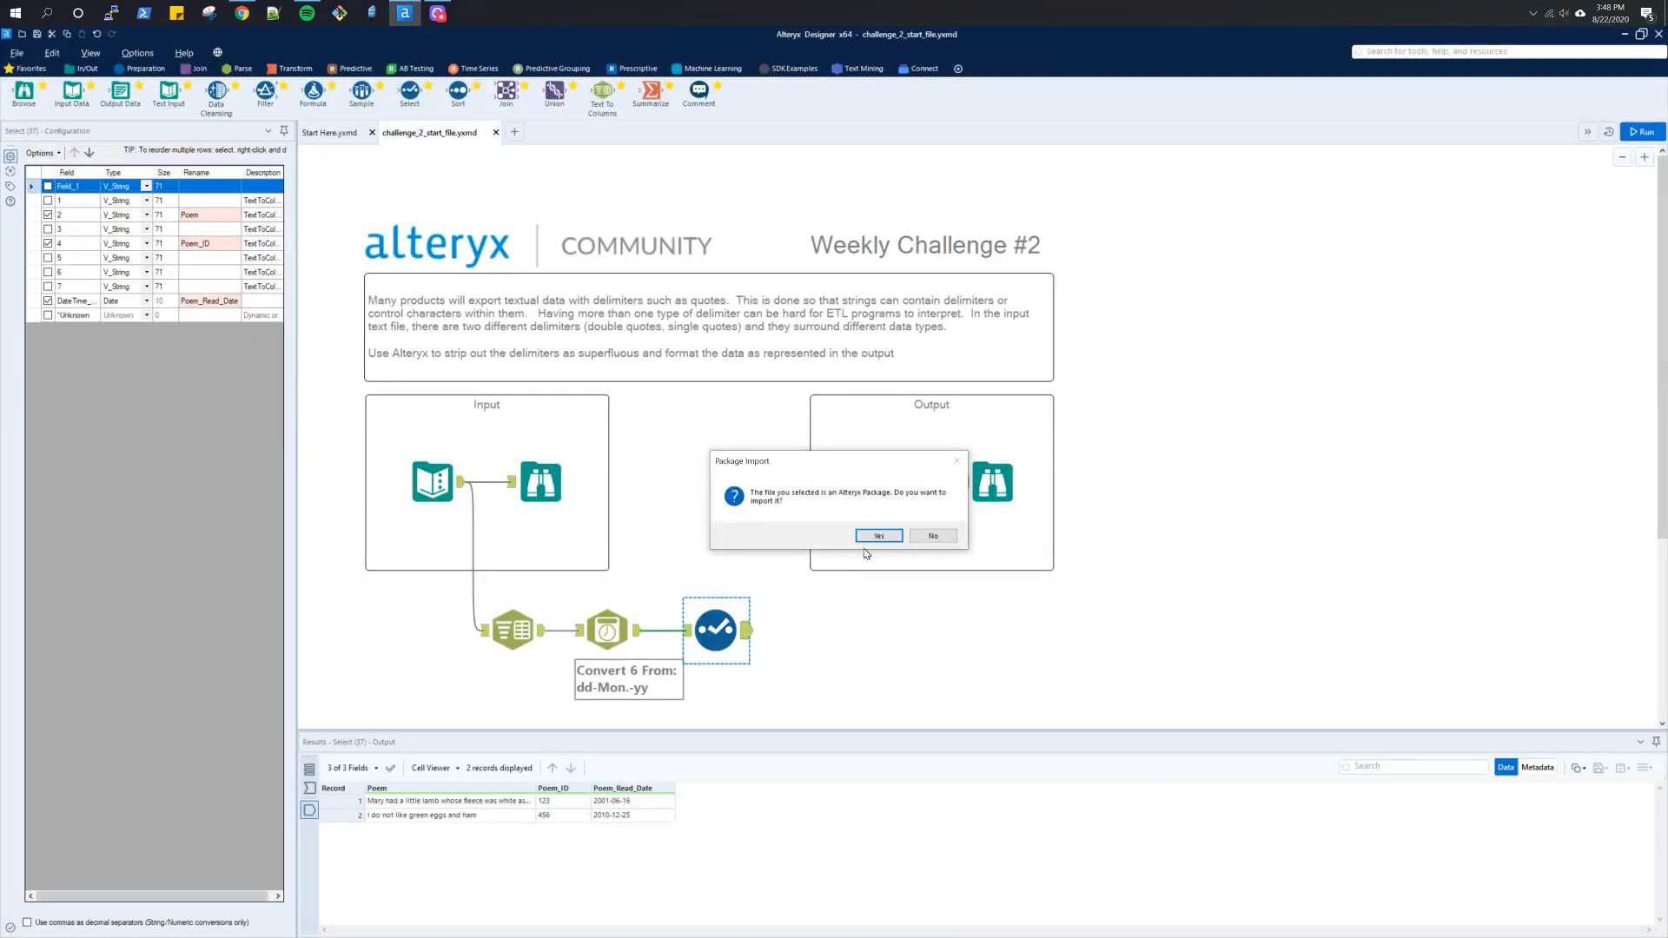
click(875, 536)
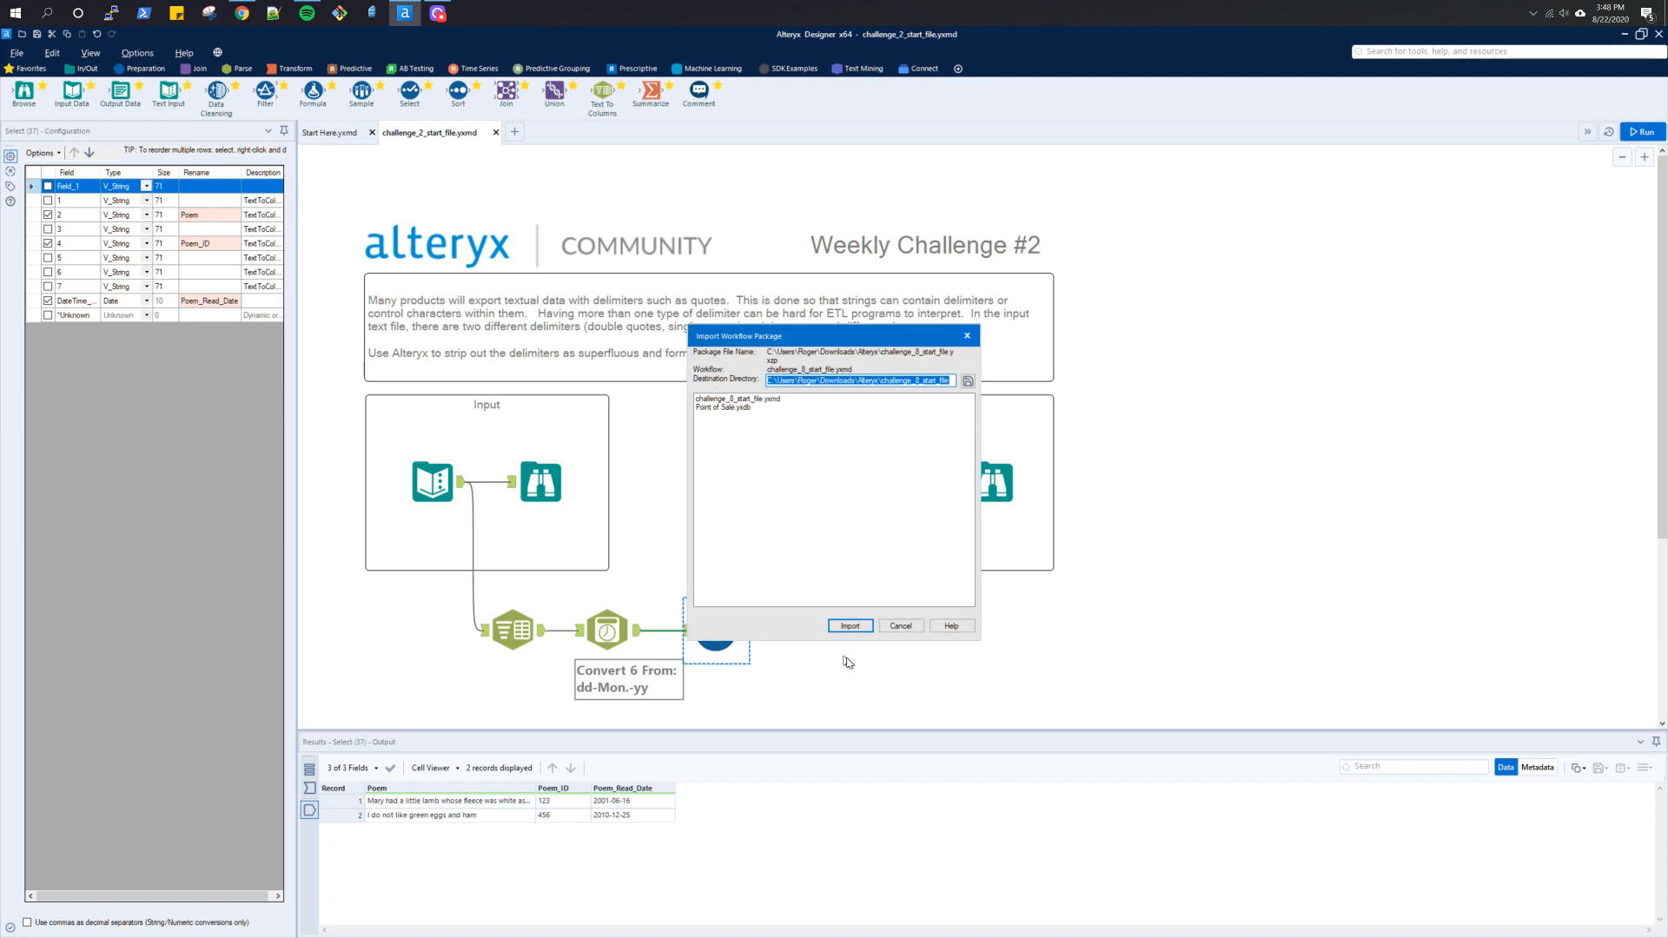
click(849, 629)
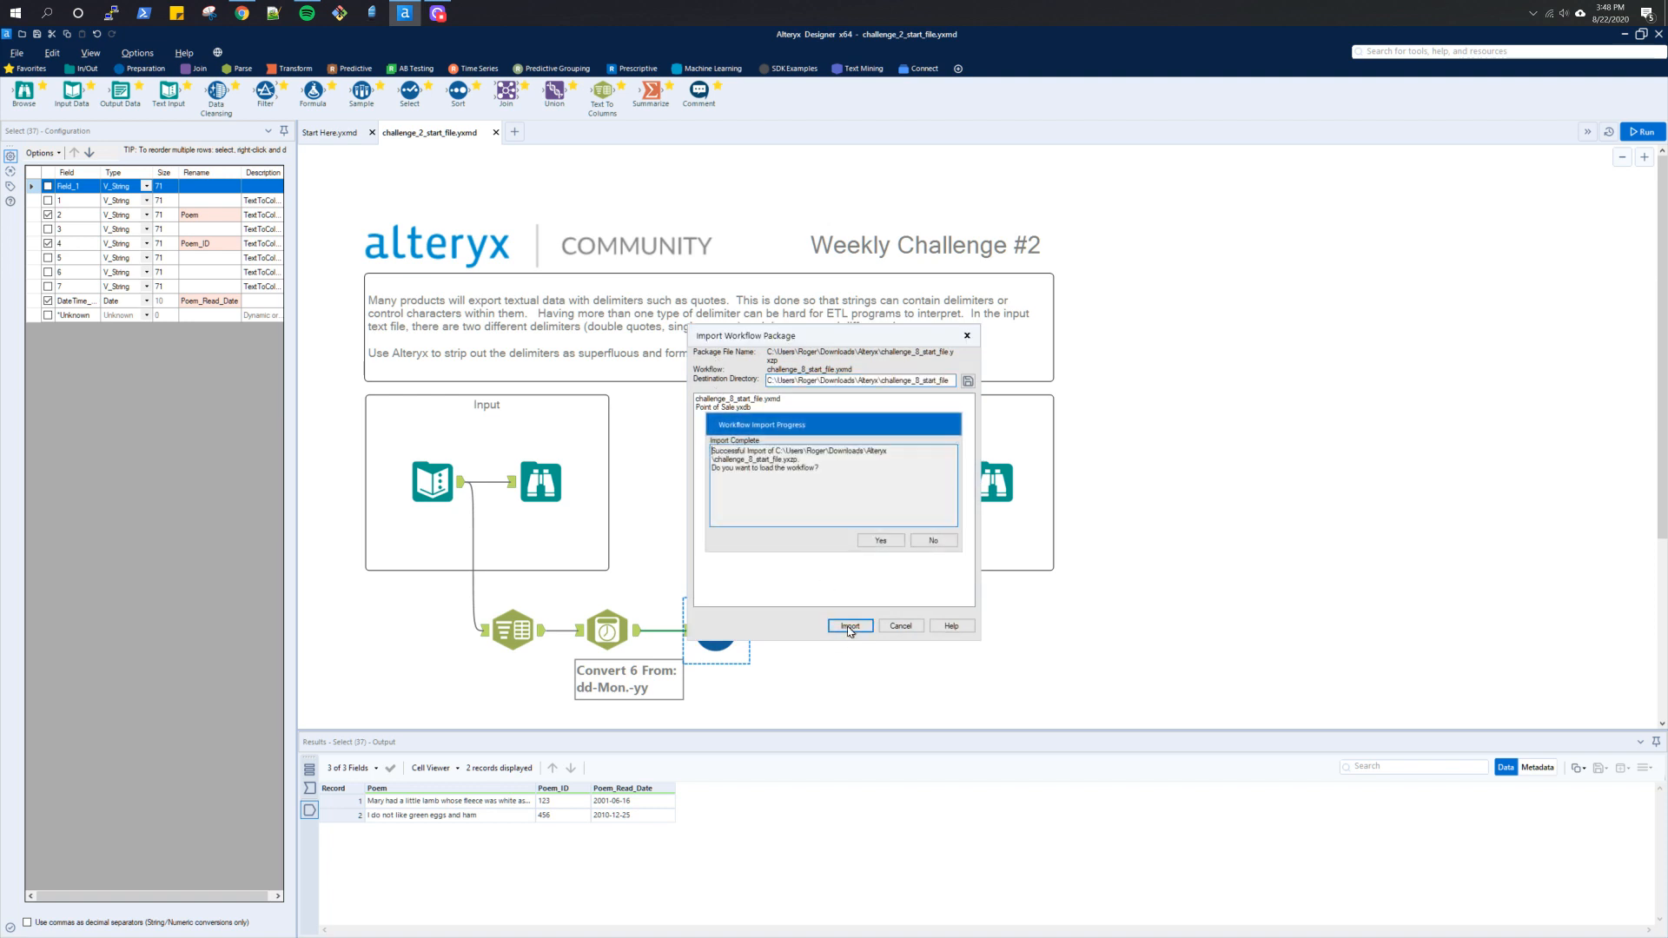
click(876, 540)
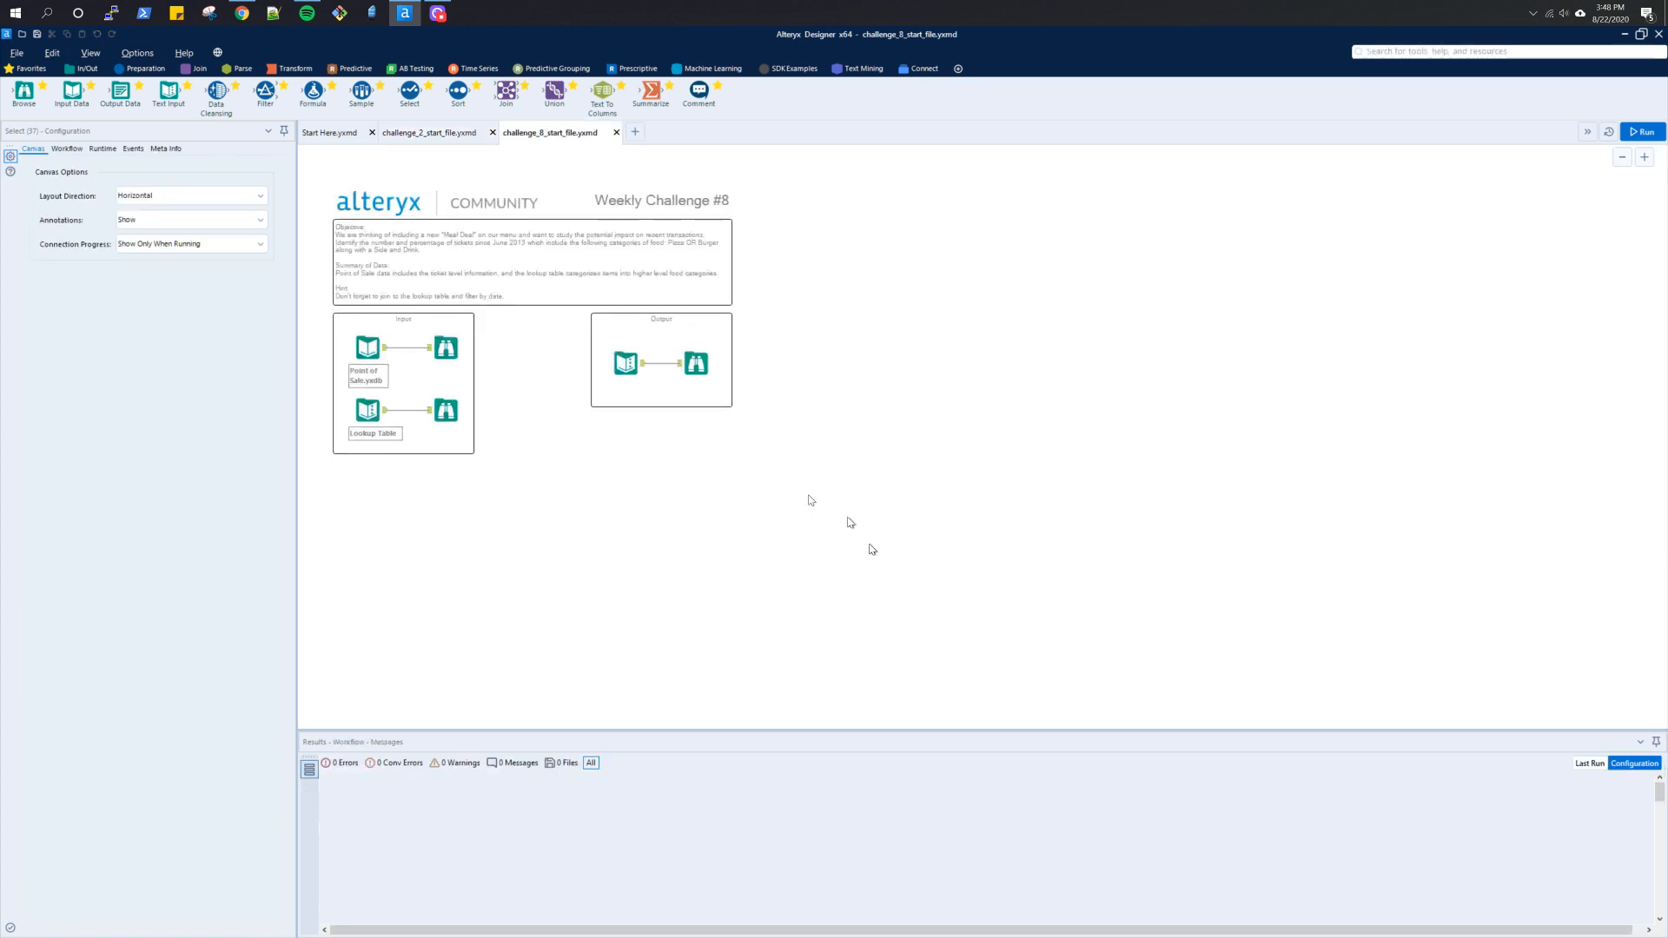
Step: Read the objective, run the workflow, enlarge the results area and inspect the Point of Sale data and metadata
scroll(541, 487, up, 4)
scroll(540, 484, up, 3)
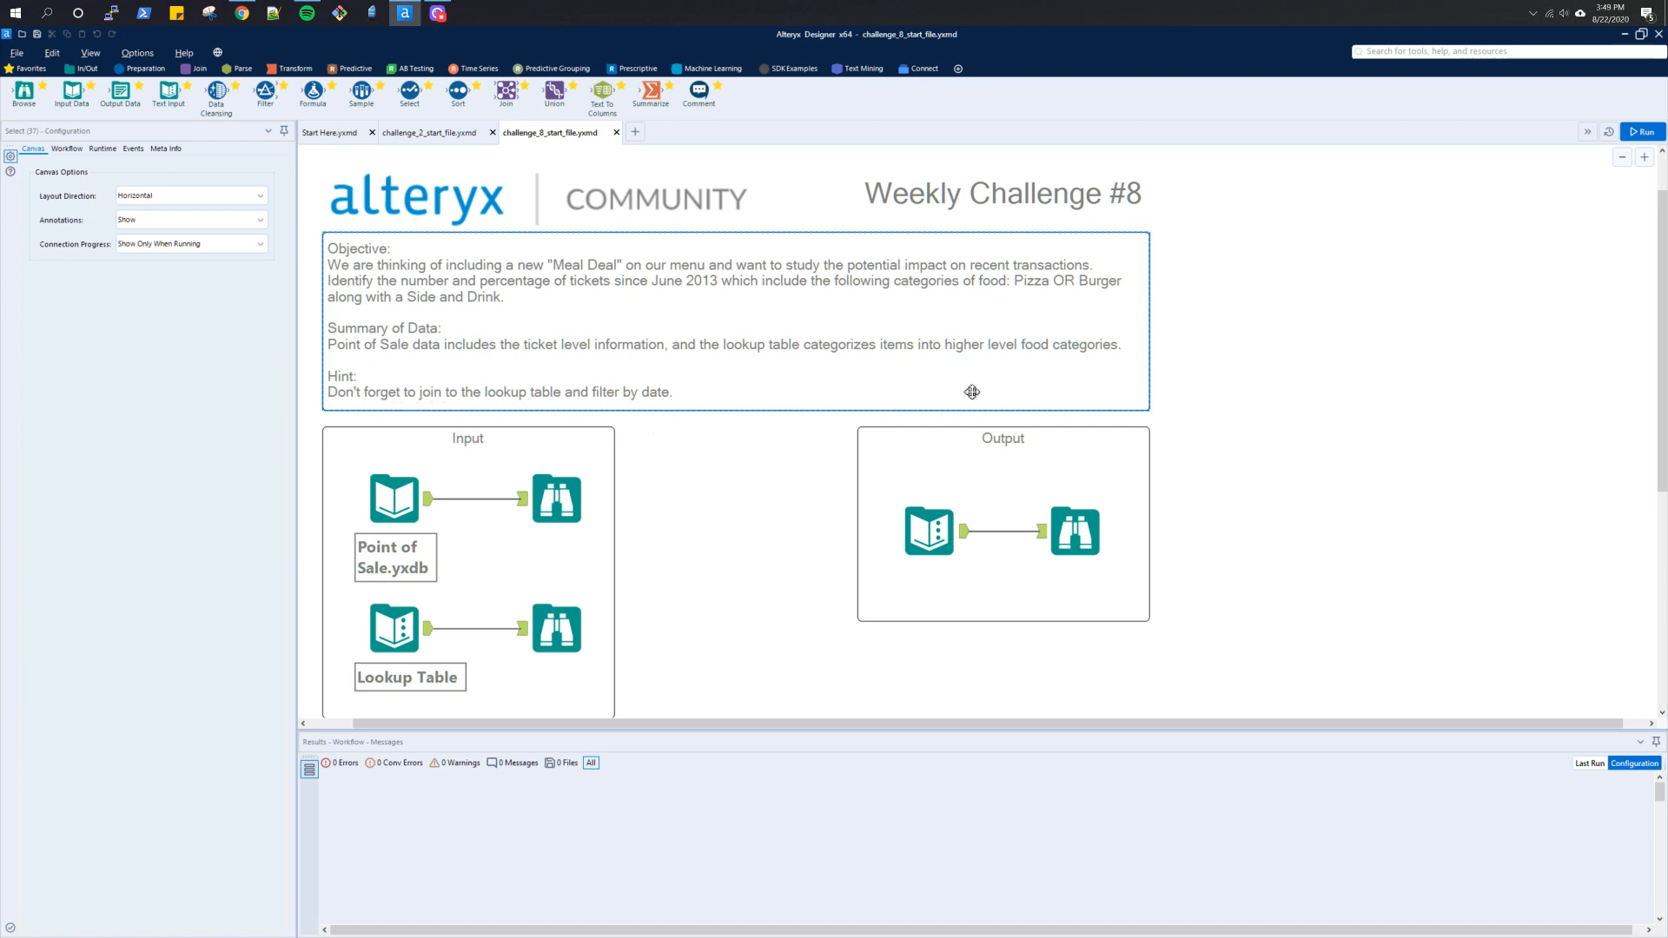
click(1630, 137)
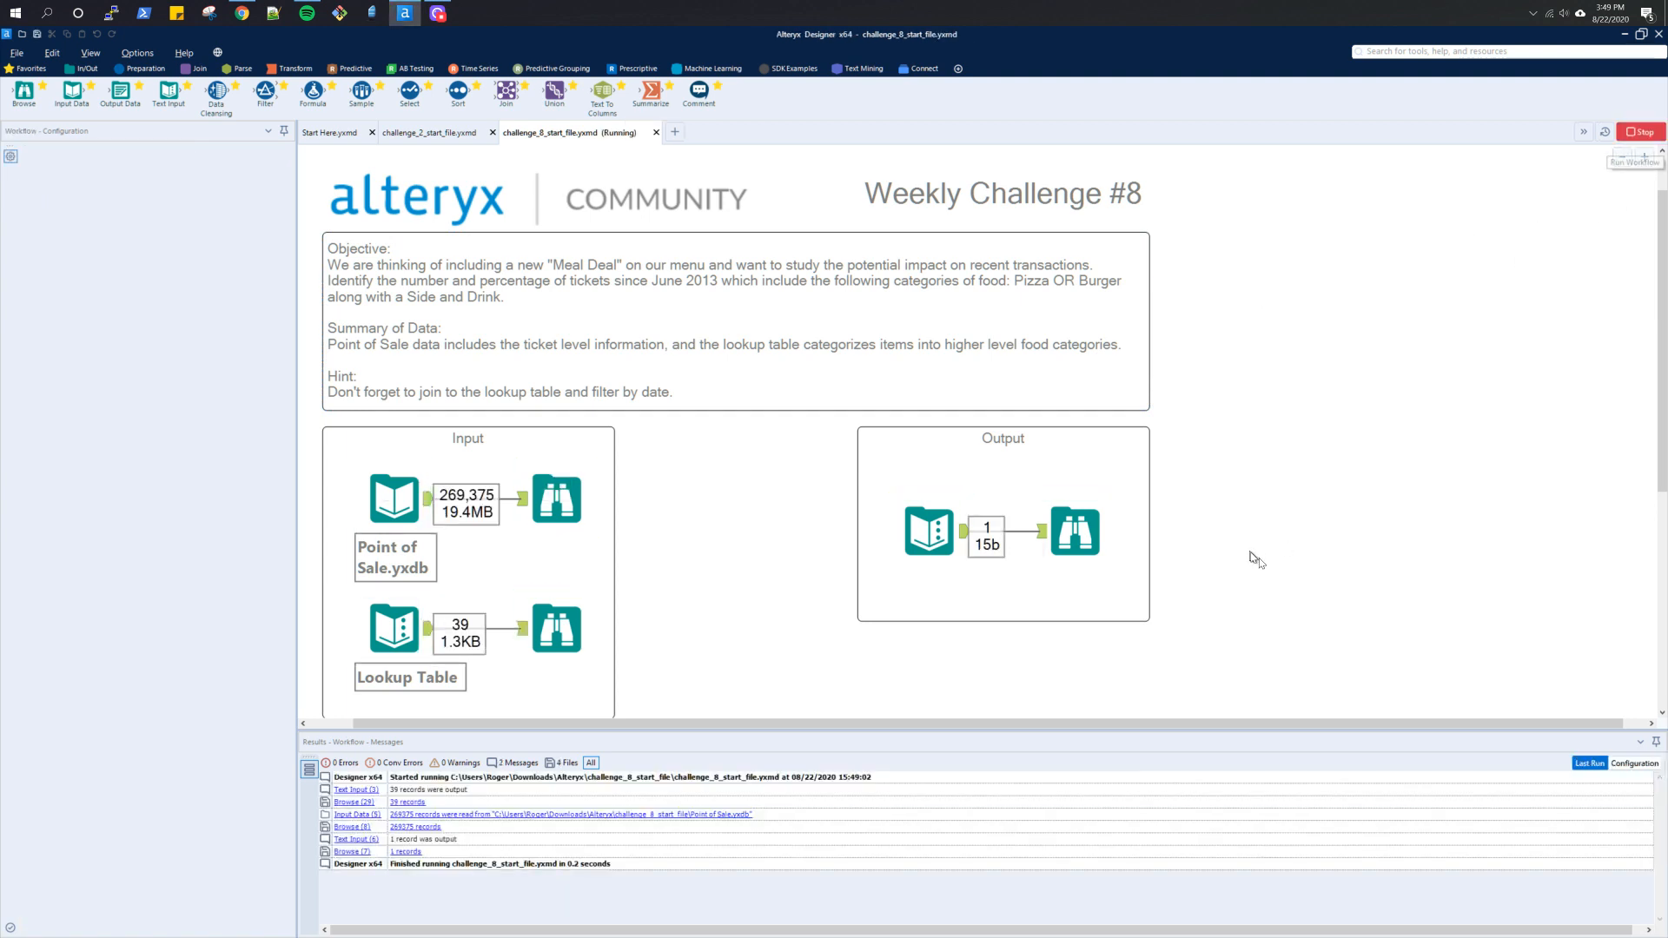
scroll(1255, 561, down, 3)
click(557, 337)
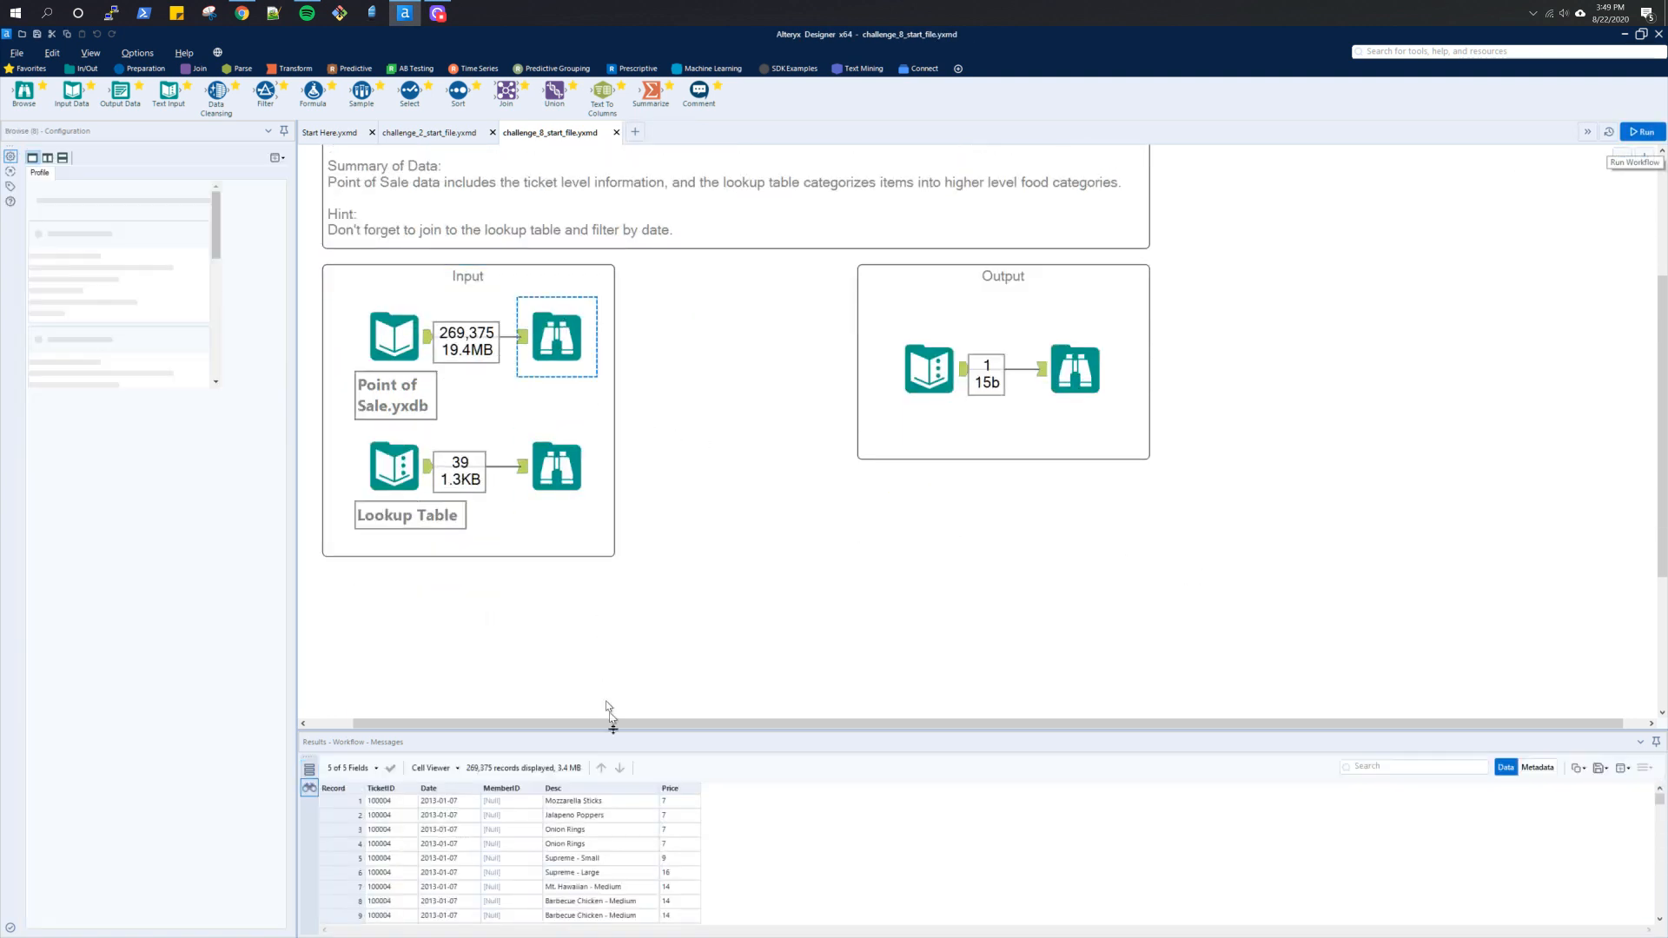
drag(619, 728, 619, 627)
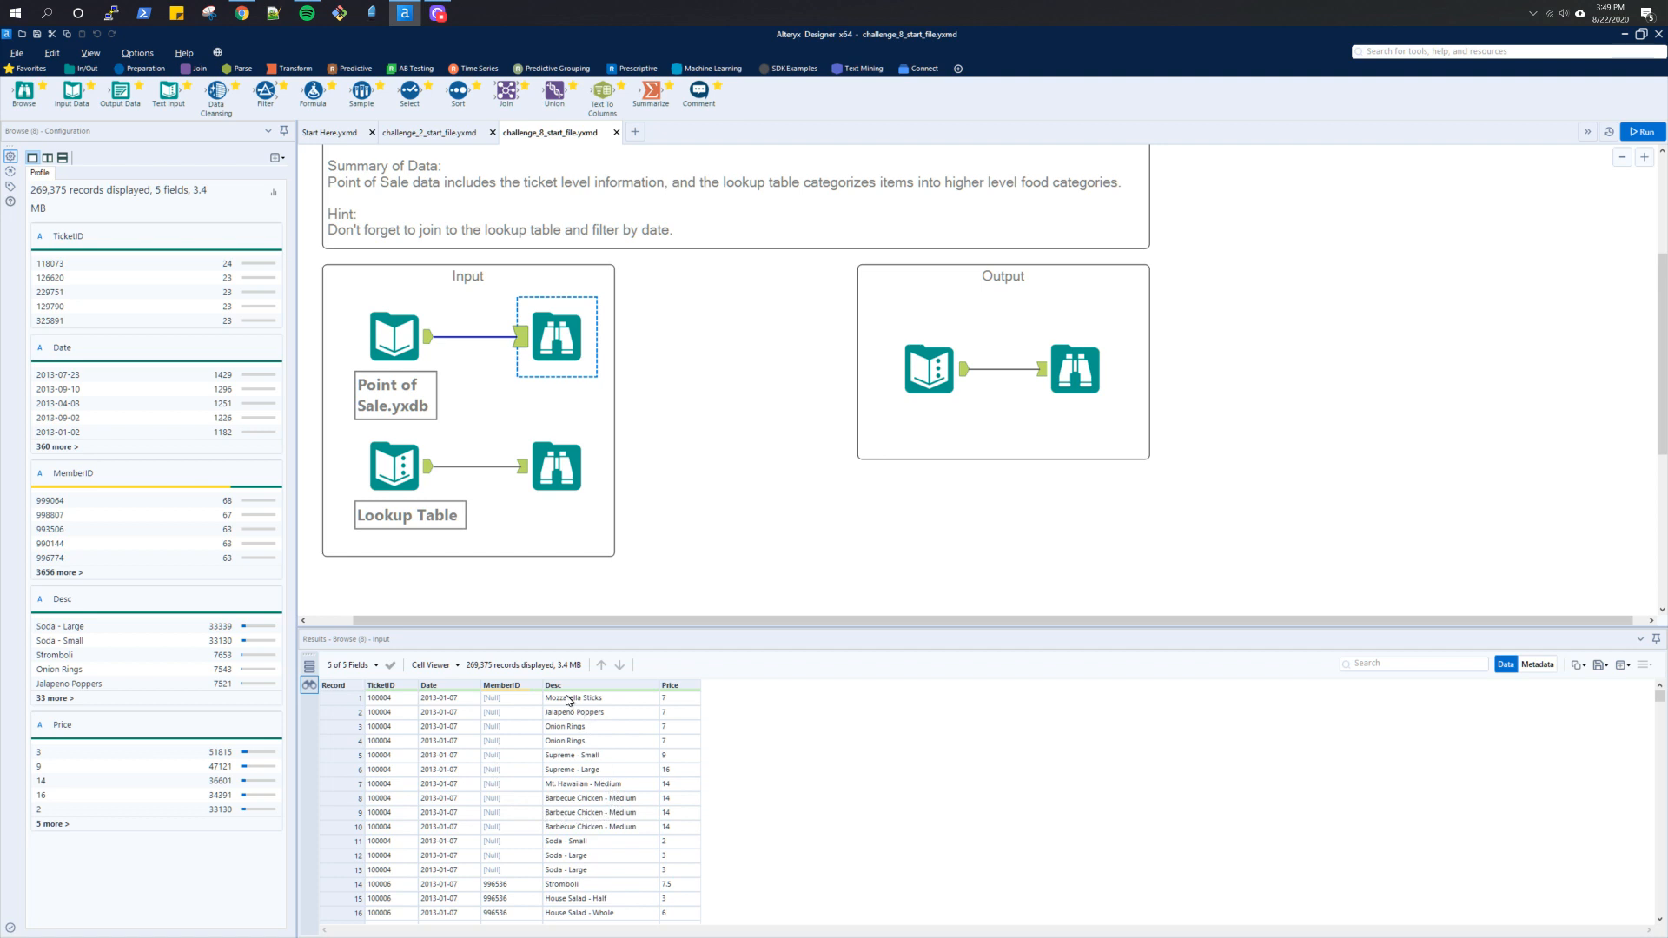
click(1536, 665)
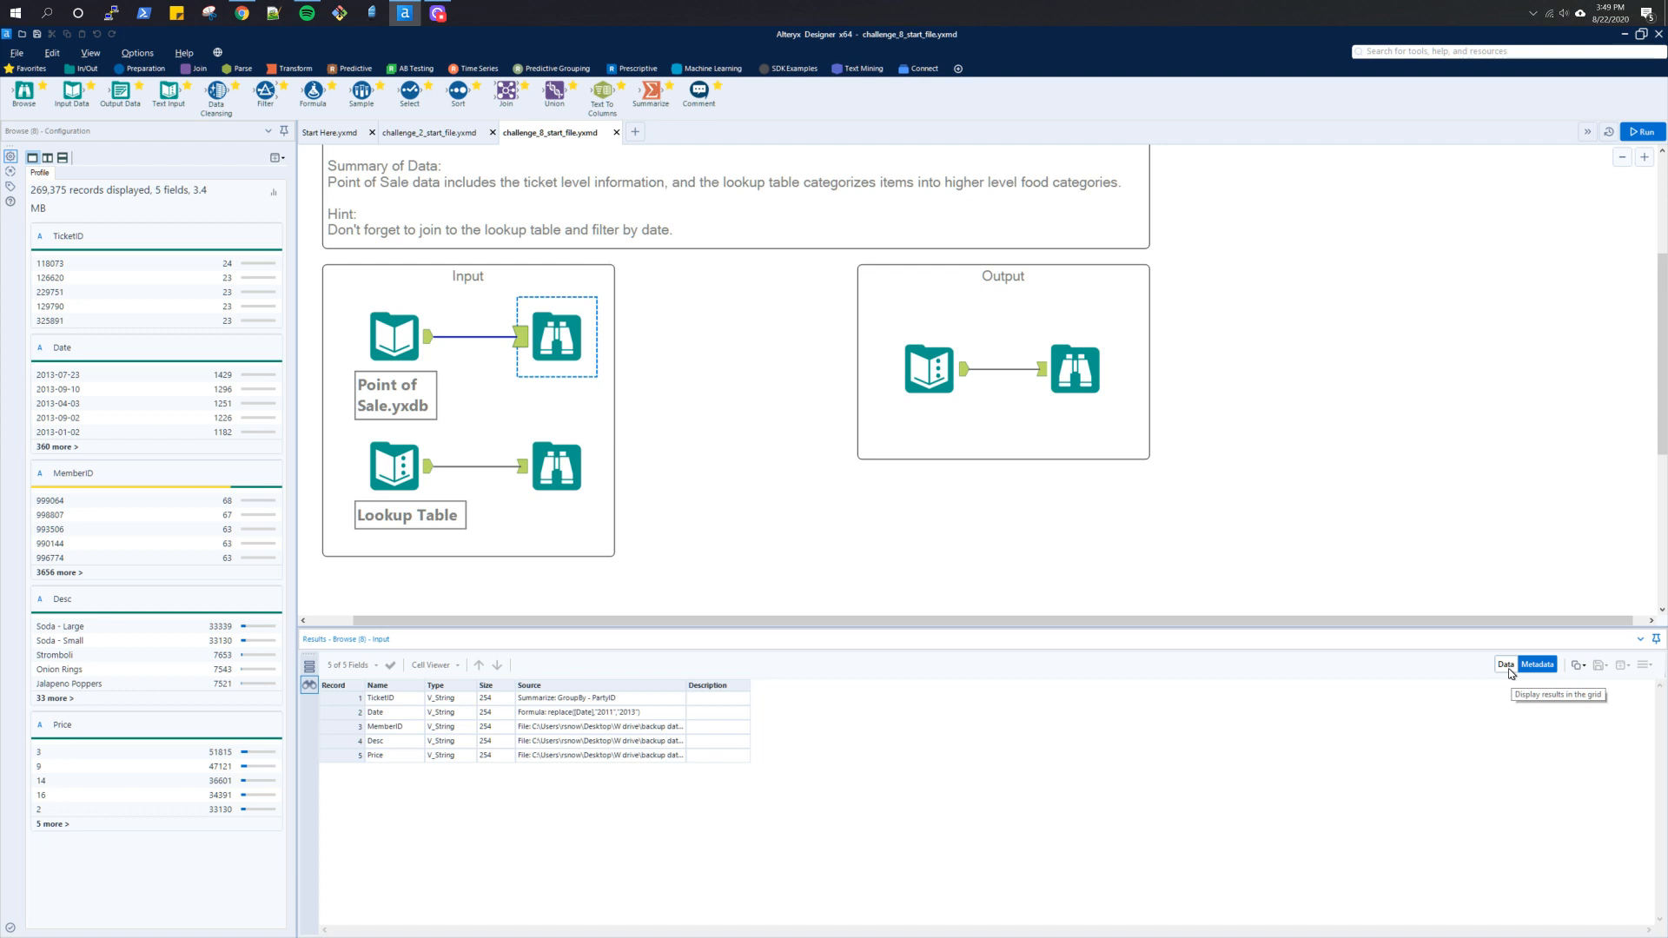
click(1506, 664)
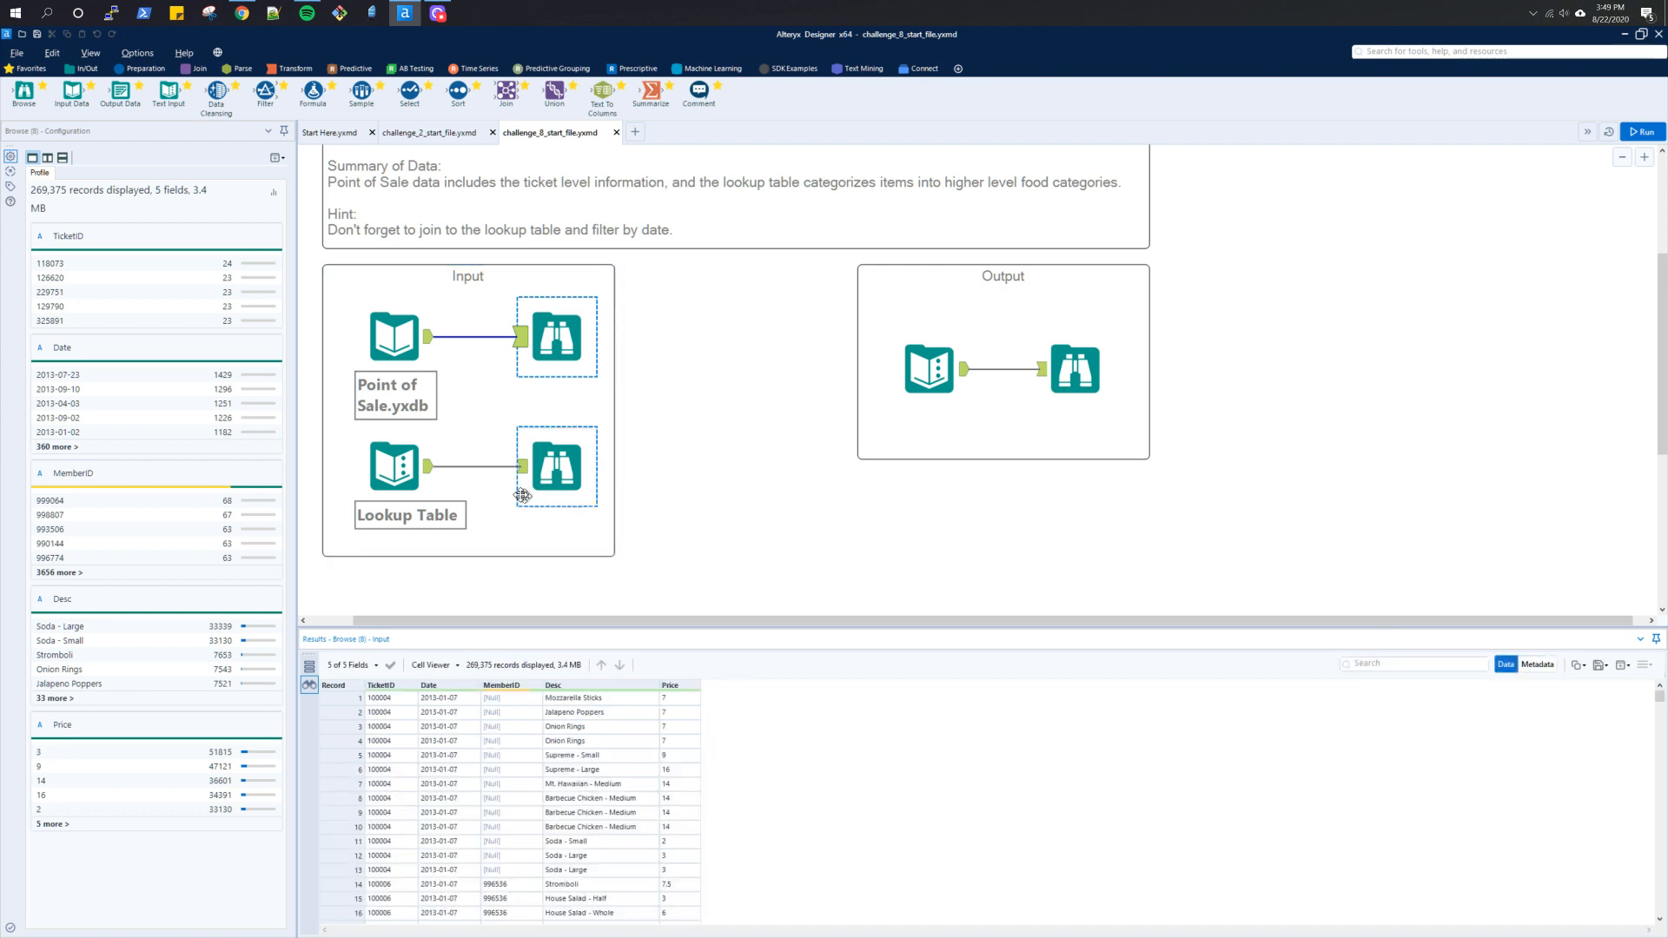
Step: Examine the Lookup Table data and the expected output, and compare them with the challenge objective
click(547, 488)
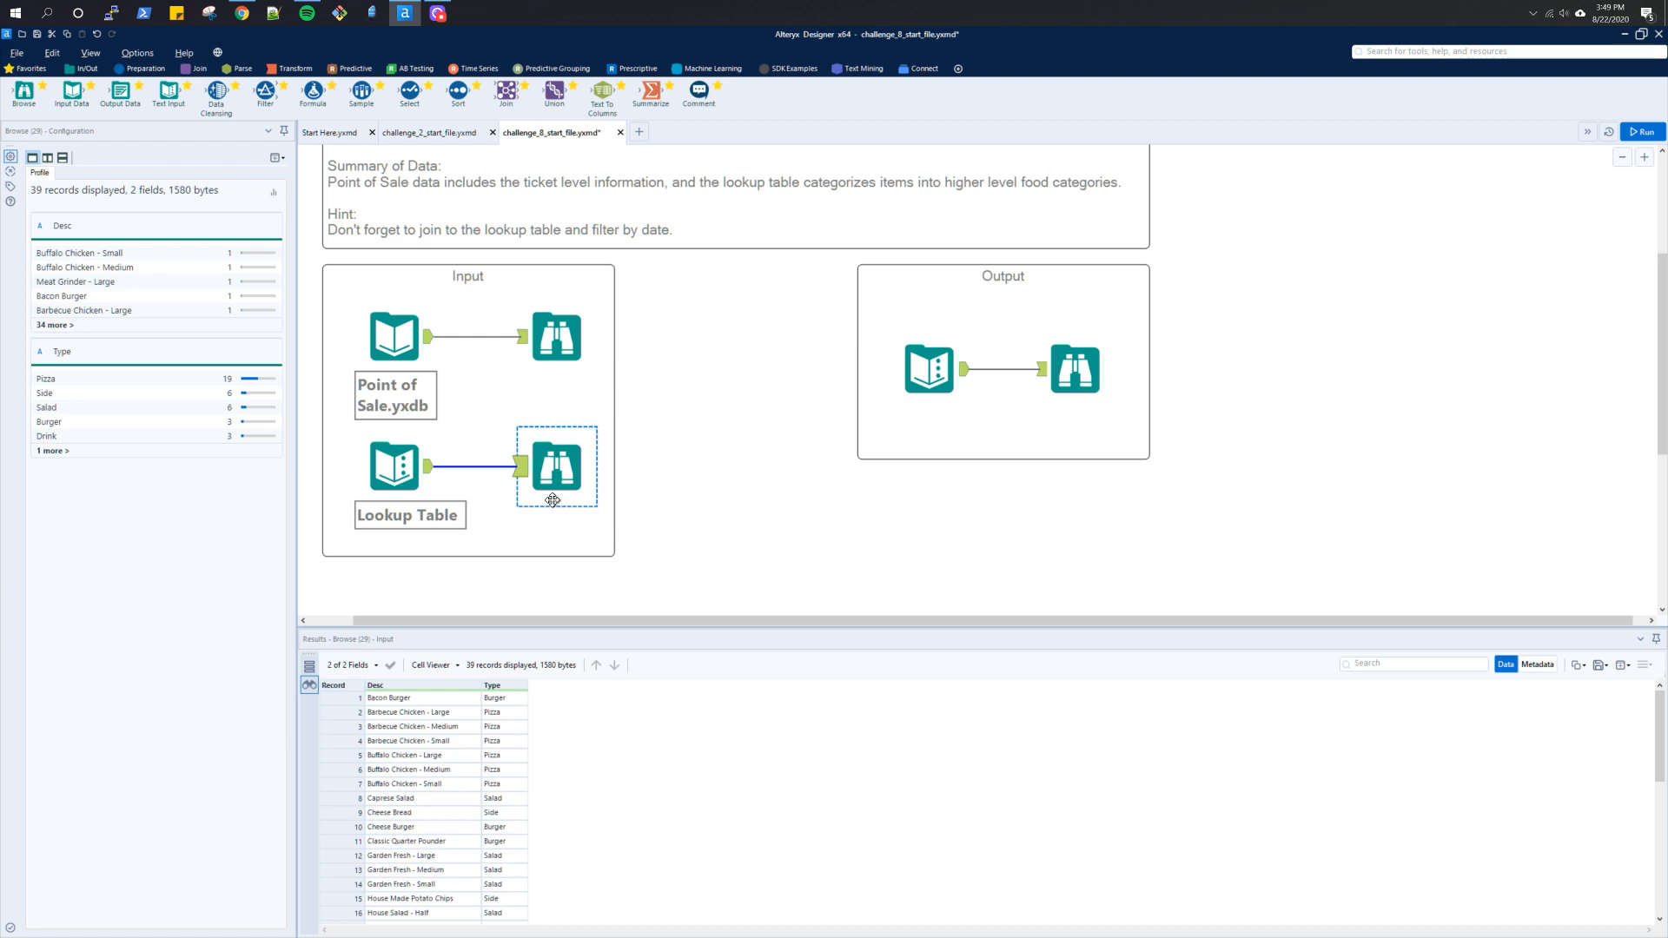
click(923, 372)
ctrl+click(1072, 369)
click(1111, 371)
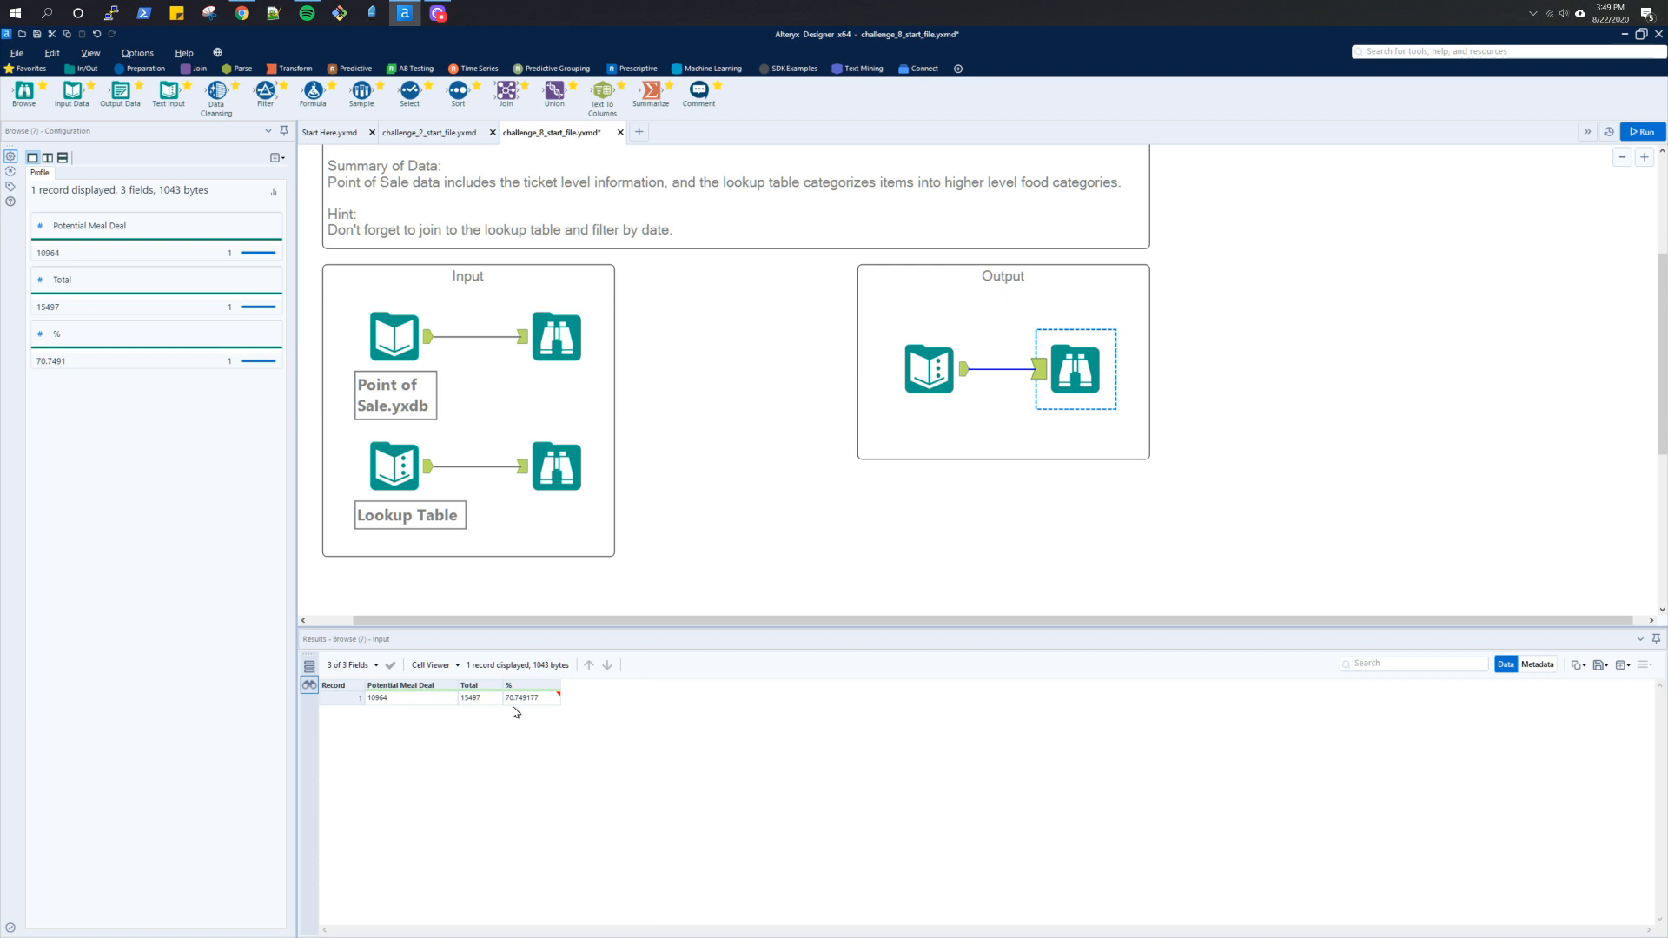
scroll(685, 504, up, 1)
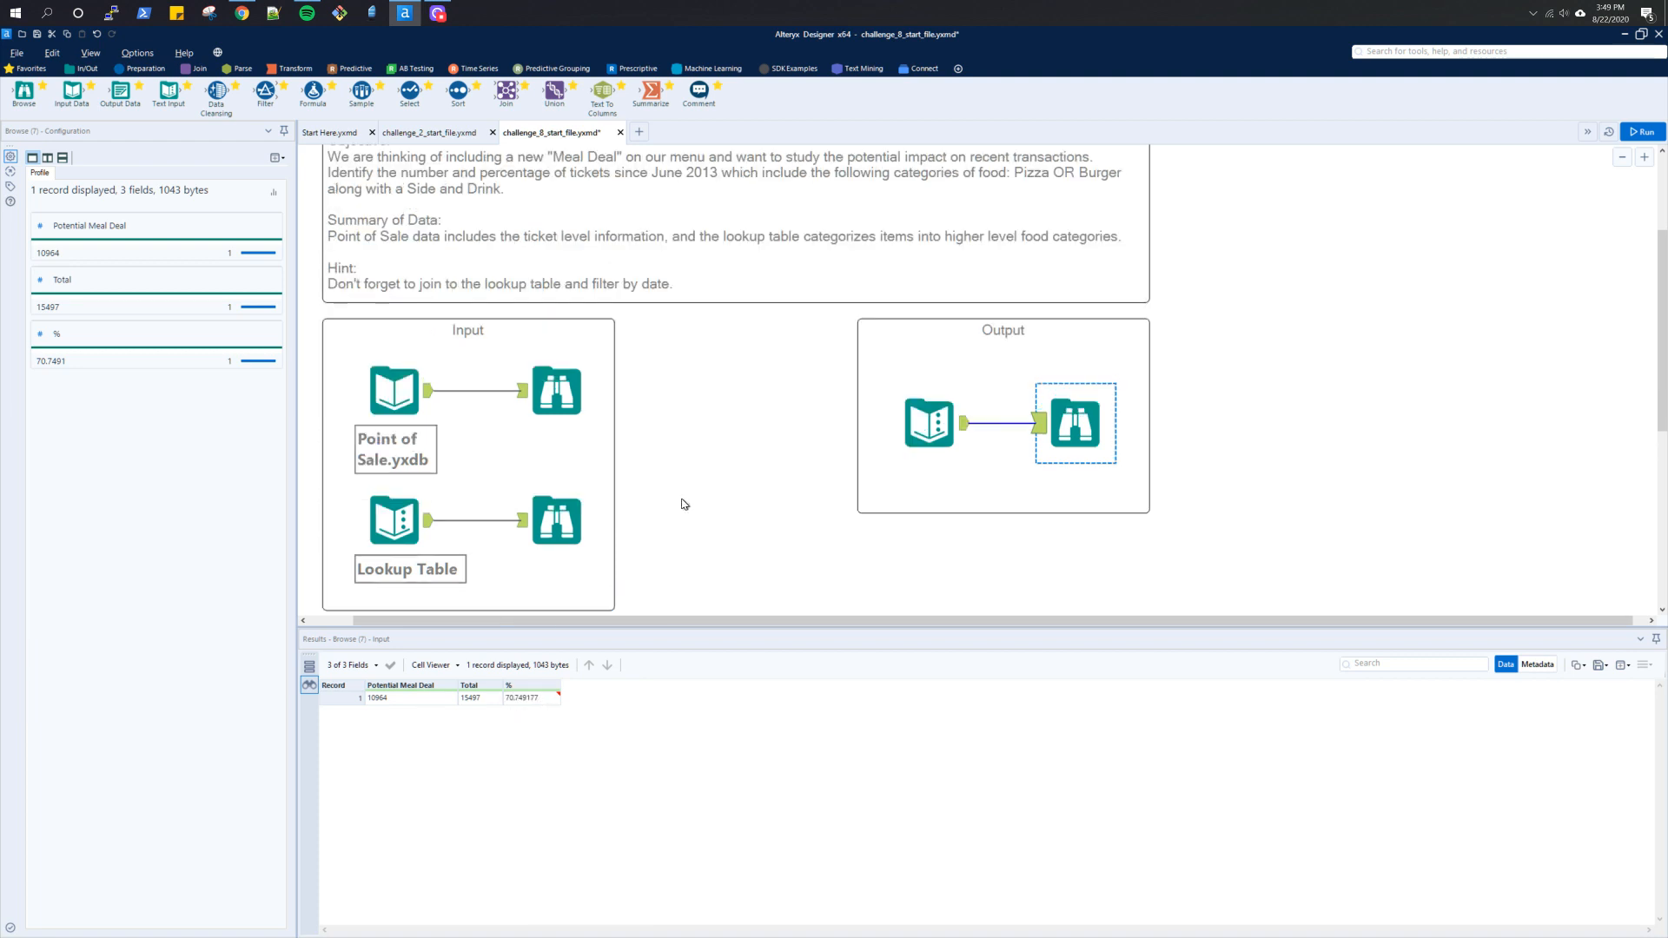
scroll(684, 504, down, 1)
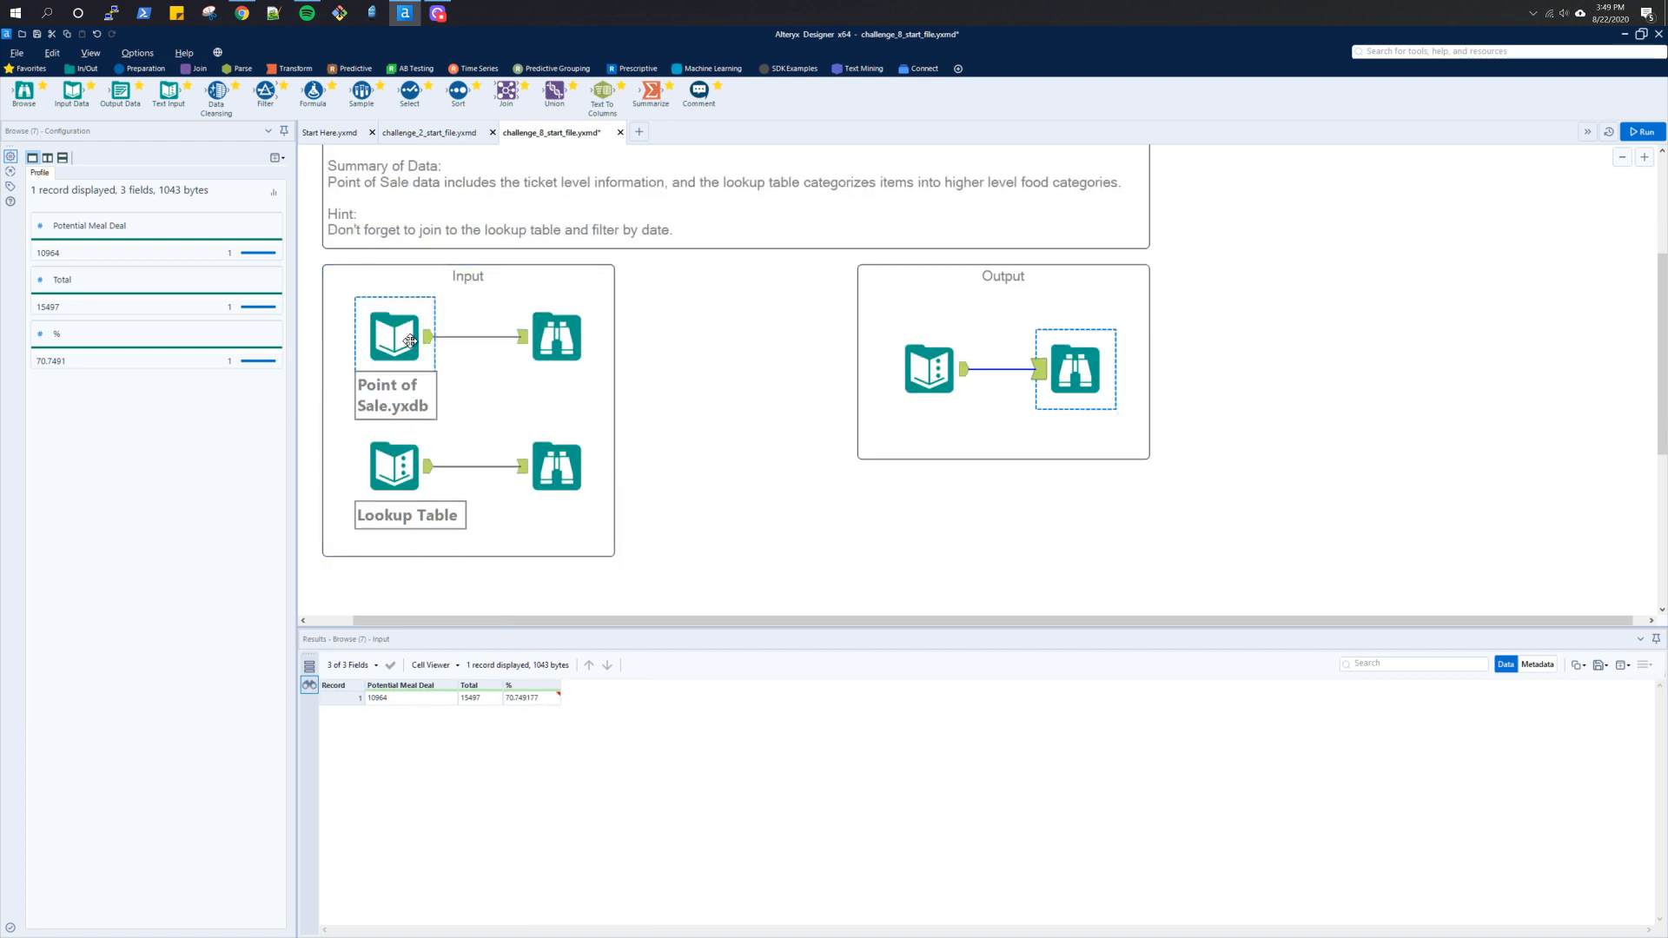
scroll(677, 469, up, 1)
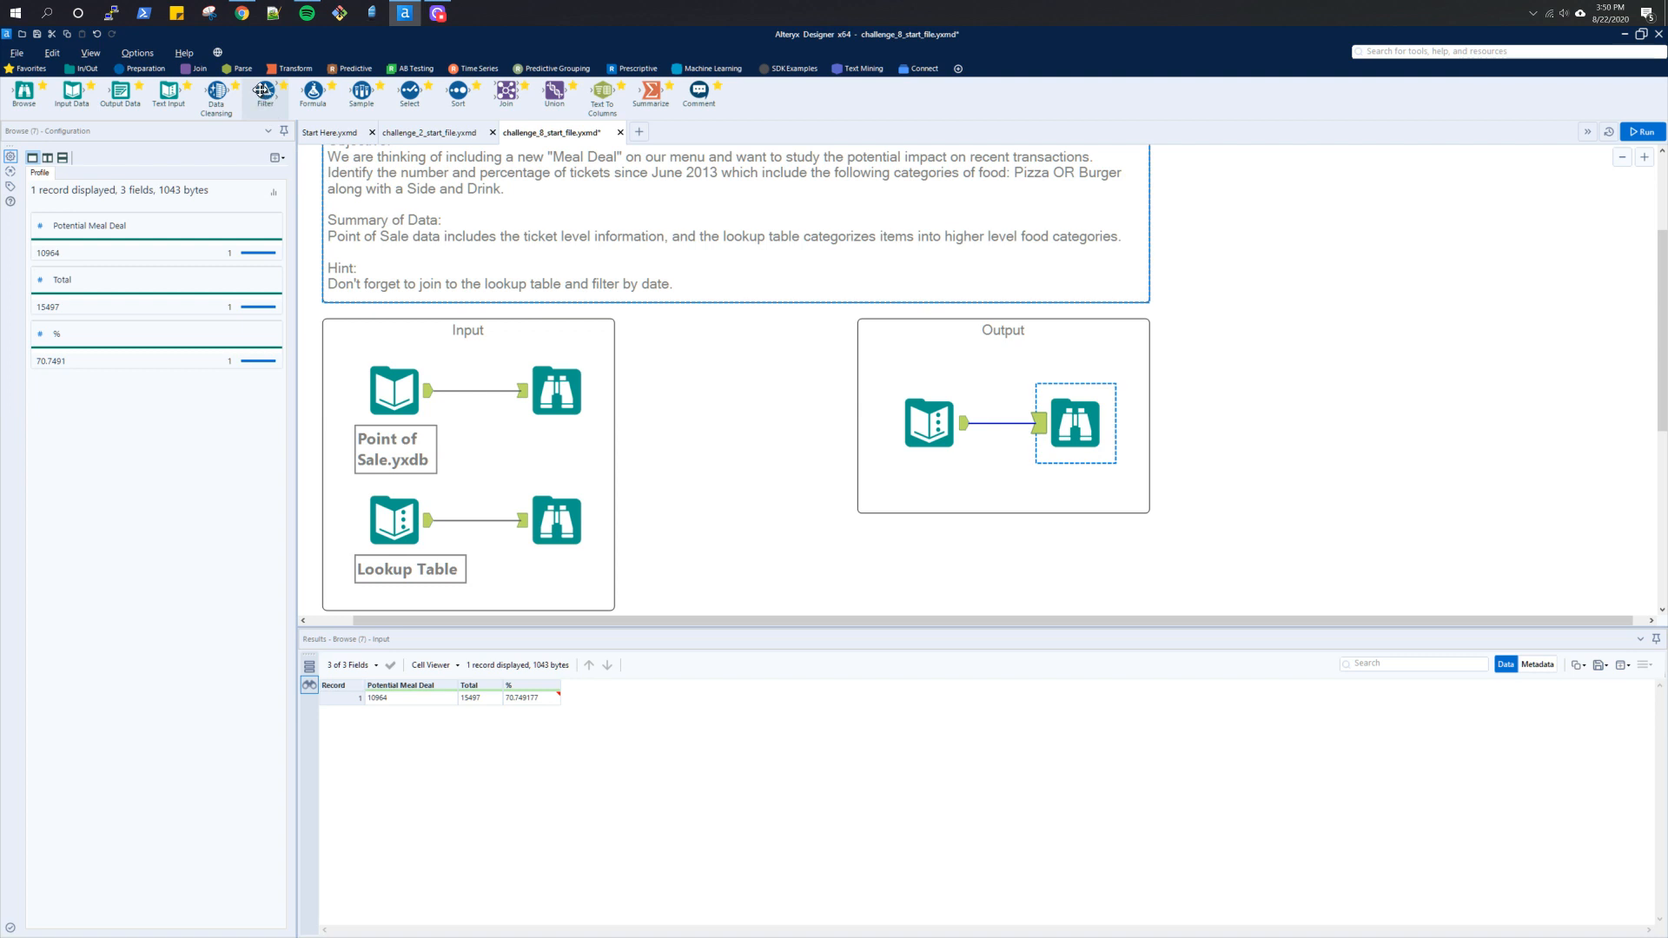
Step: Place a Filter tool below the Input container, followed by a connected Join tool and a second Filter tool
drag(261, 90, 709, 556)
drag(695, 449, 544, 578)
click(686, 550)
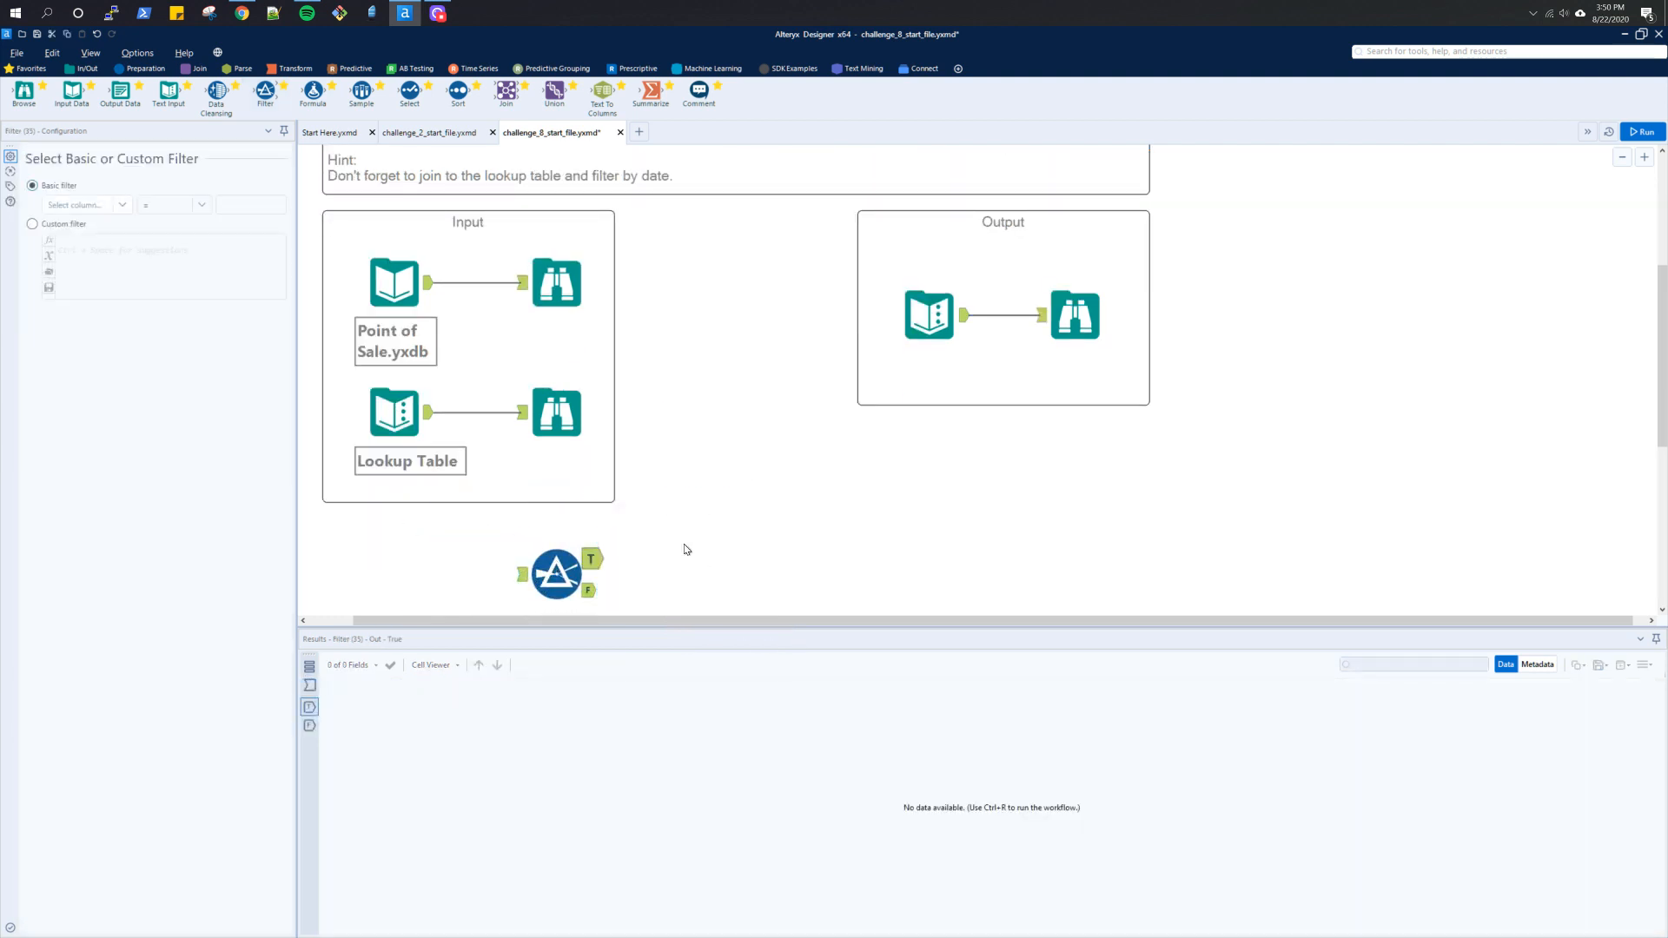
scroll(673, 543, down, 1)
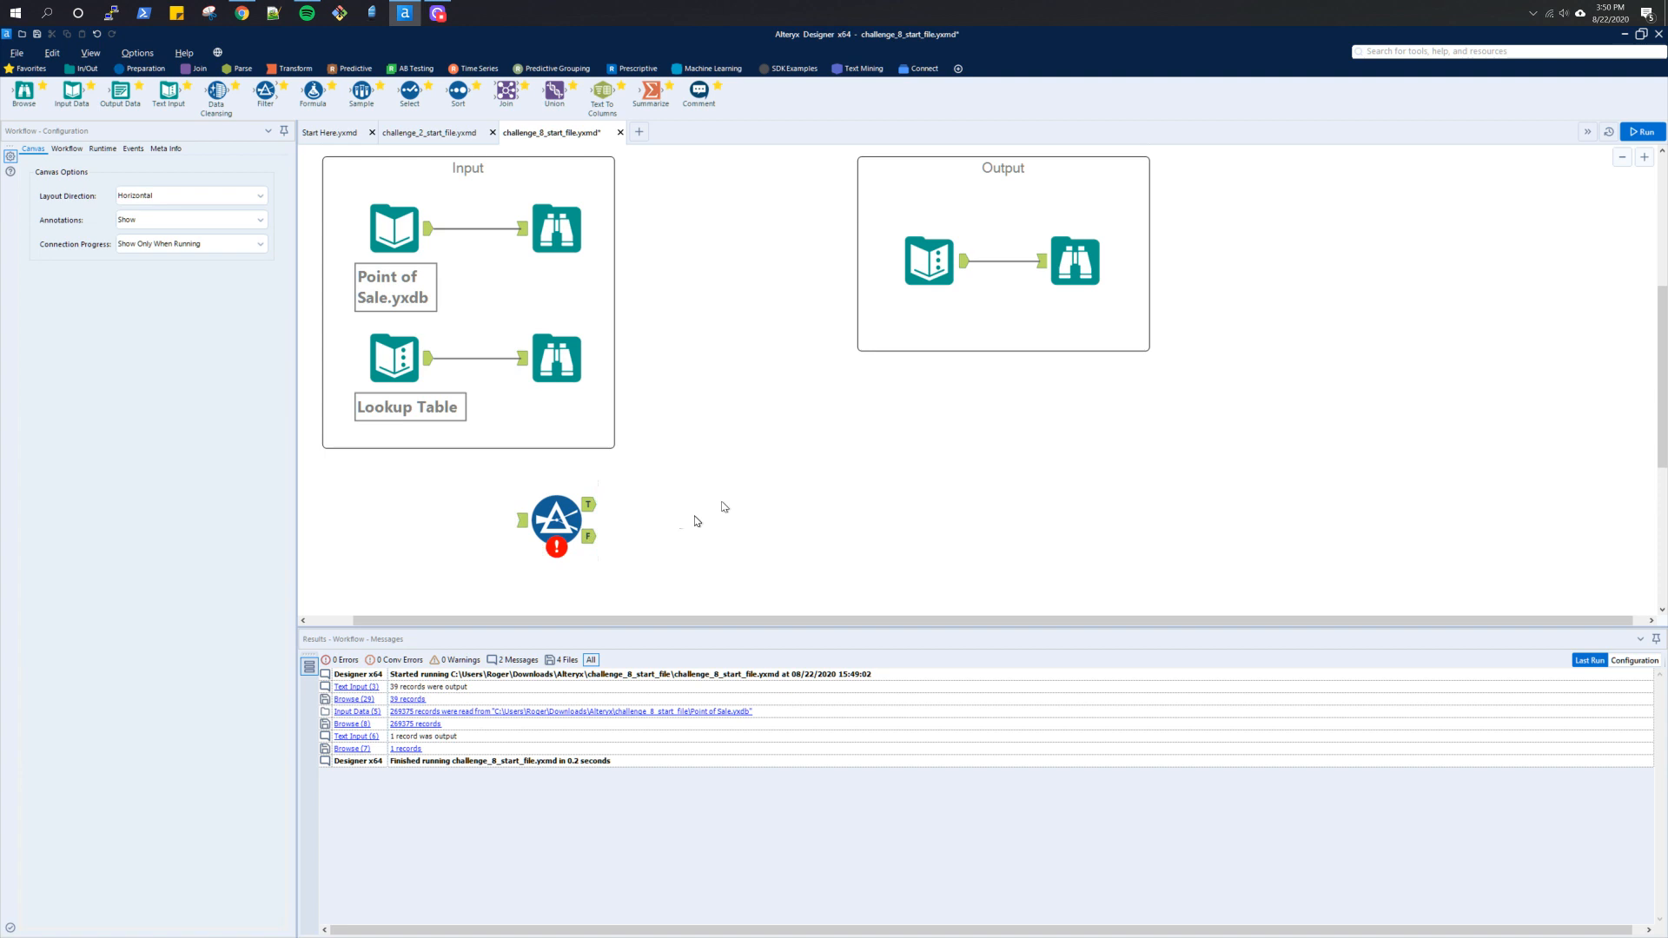
click(552, 517)
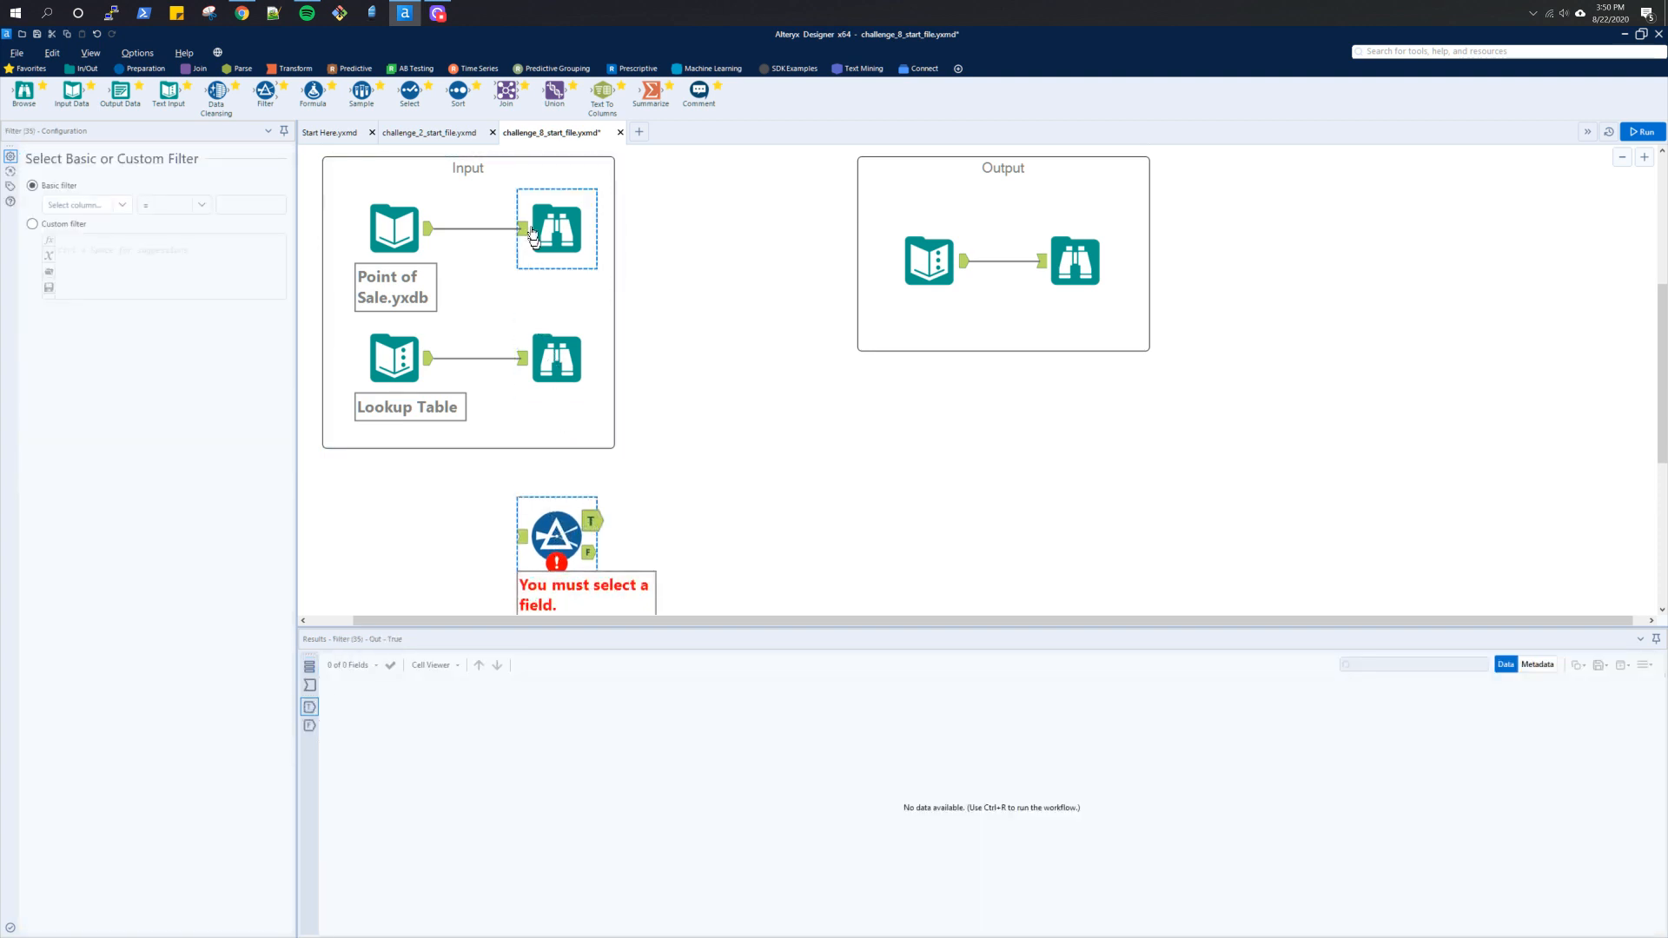
drag(505, 90, 756, 536)
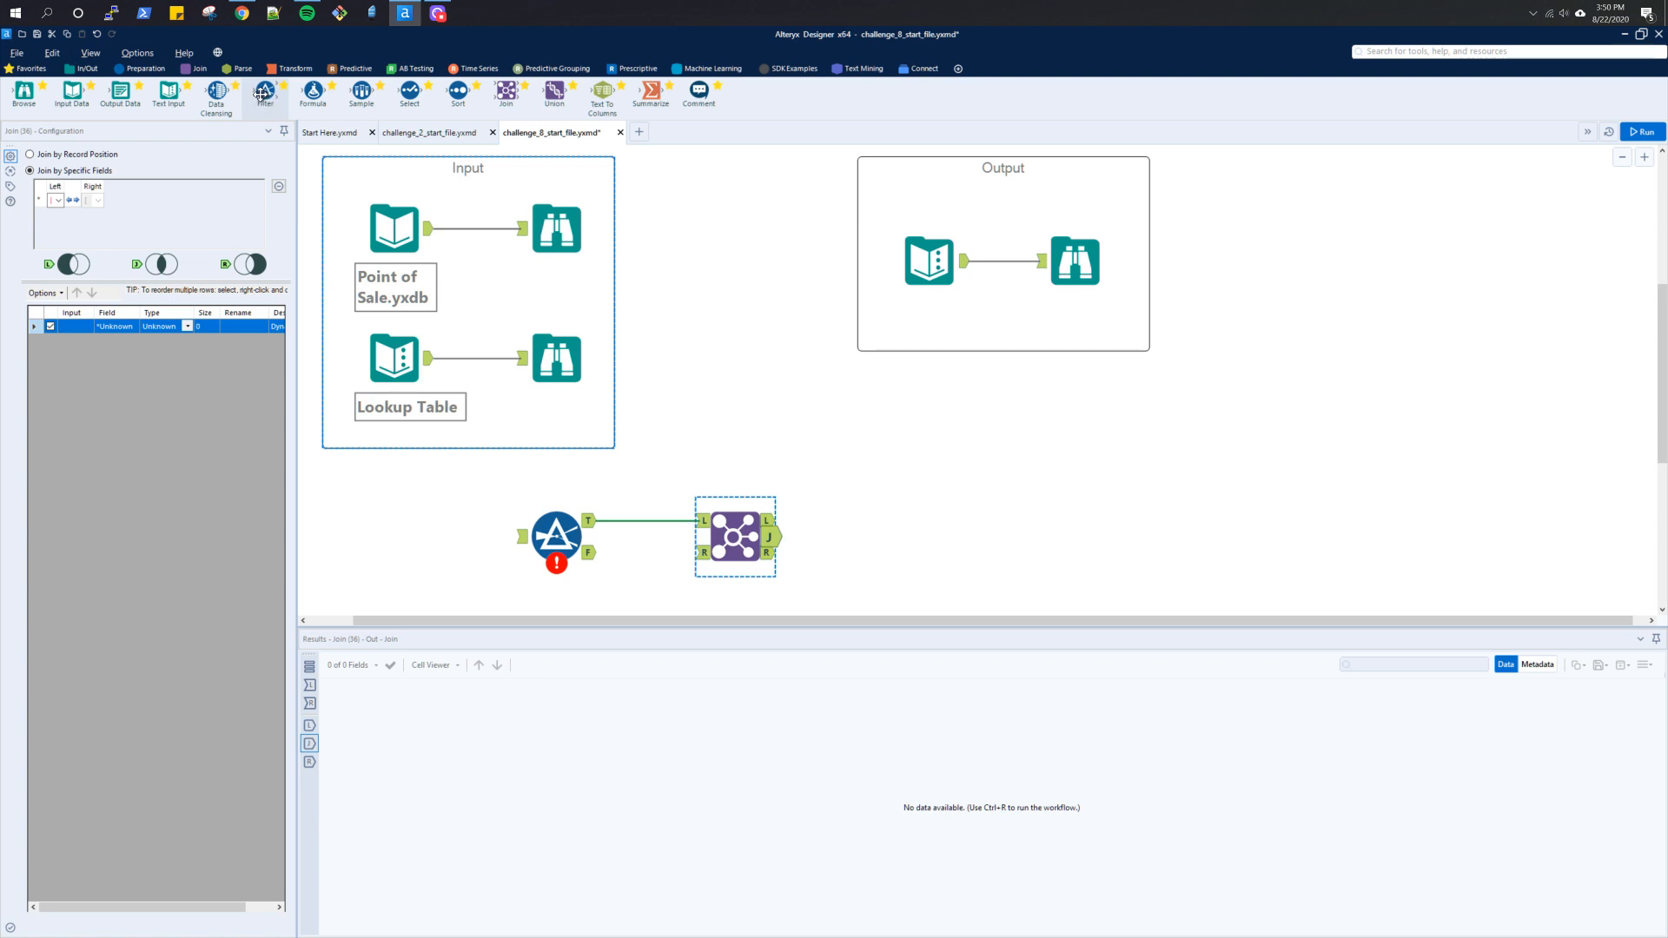
drag(261, 93, 896, 536)
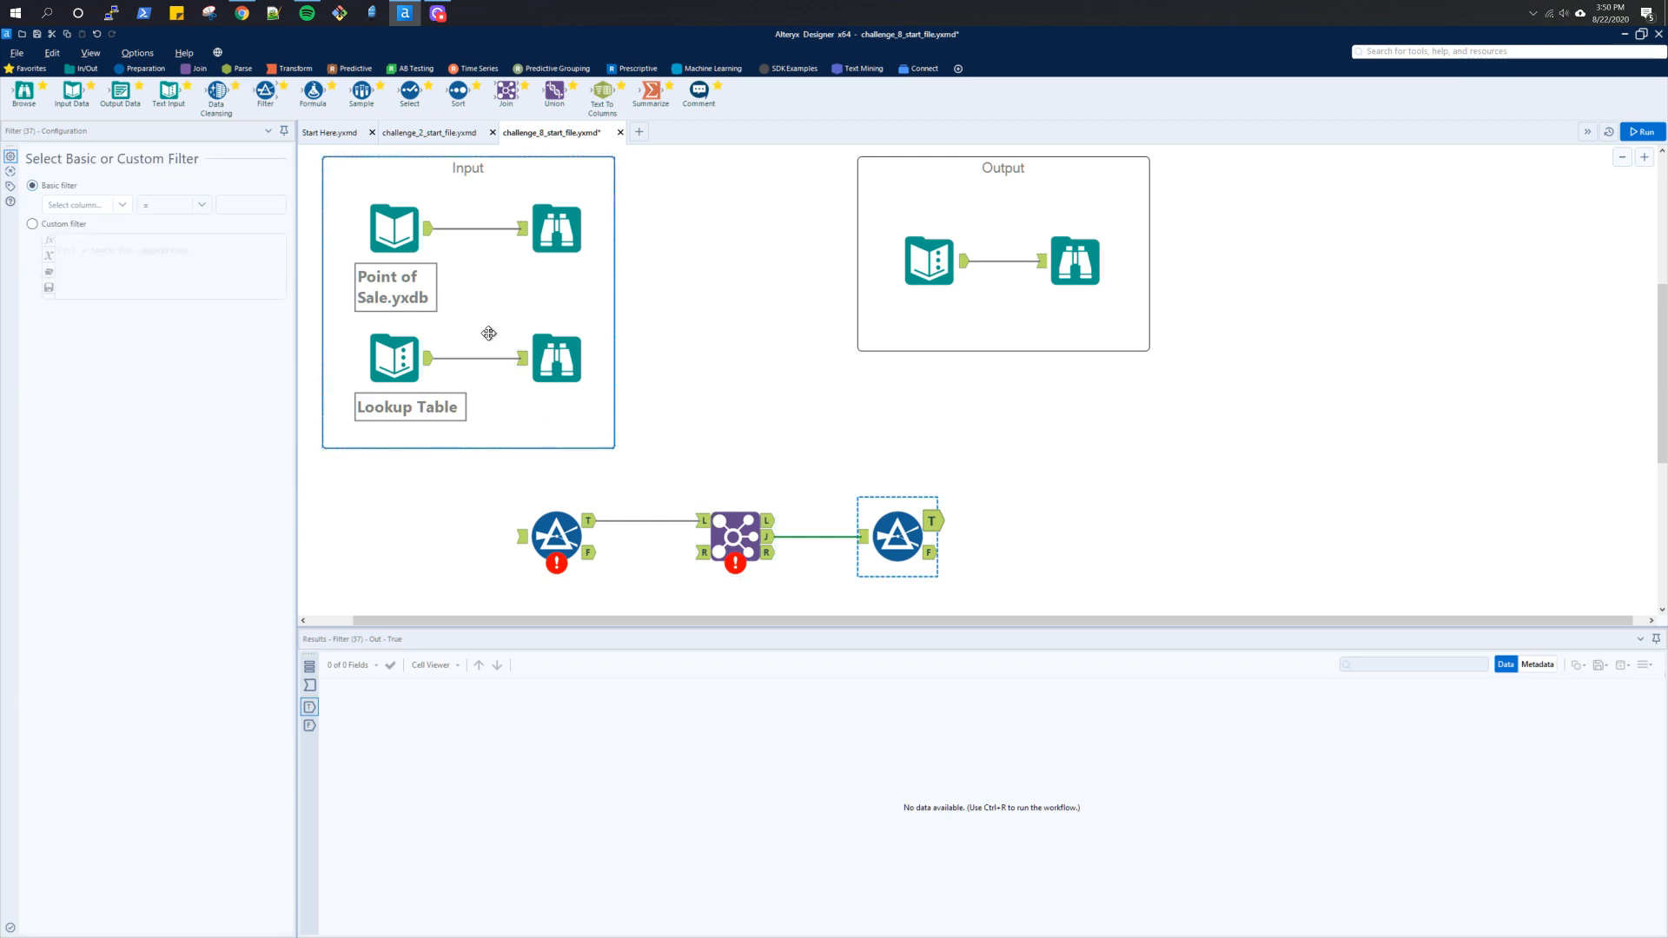
Step: Connect the Point of Sale.yxdb input to the first Filter tool and view the data entering it
drag(432, 230, 522, 535)
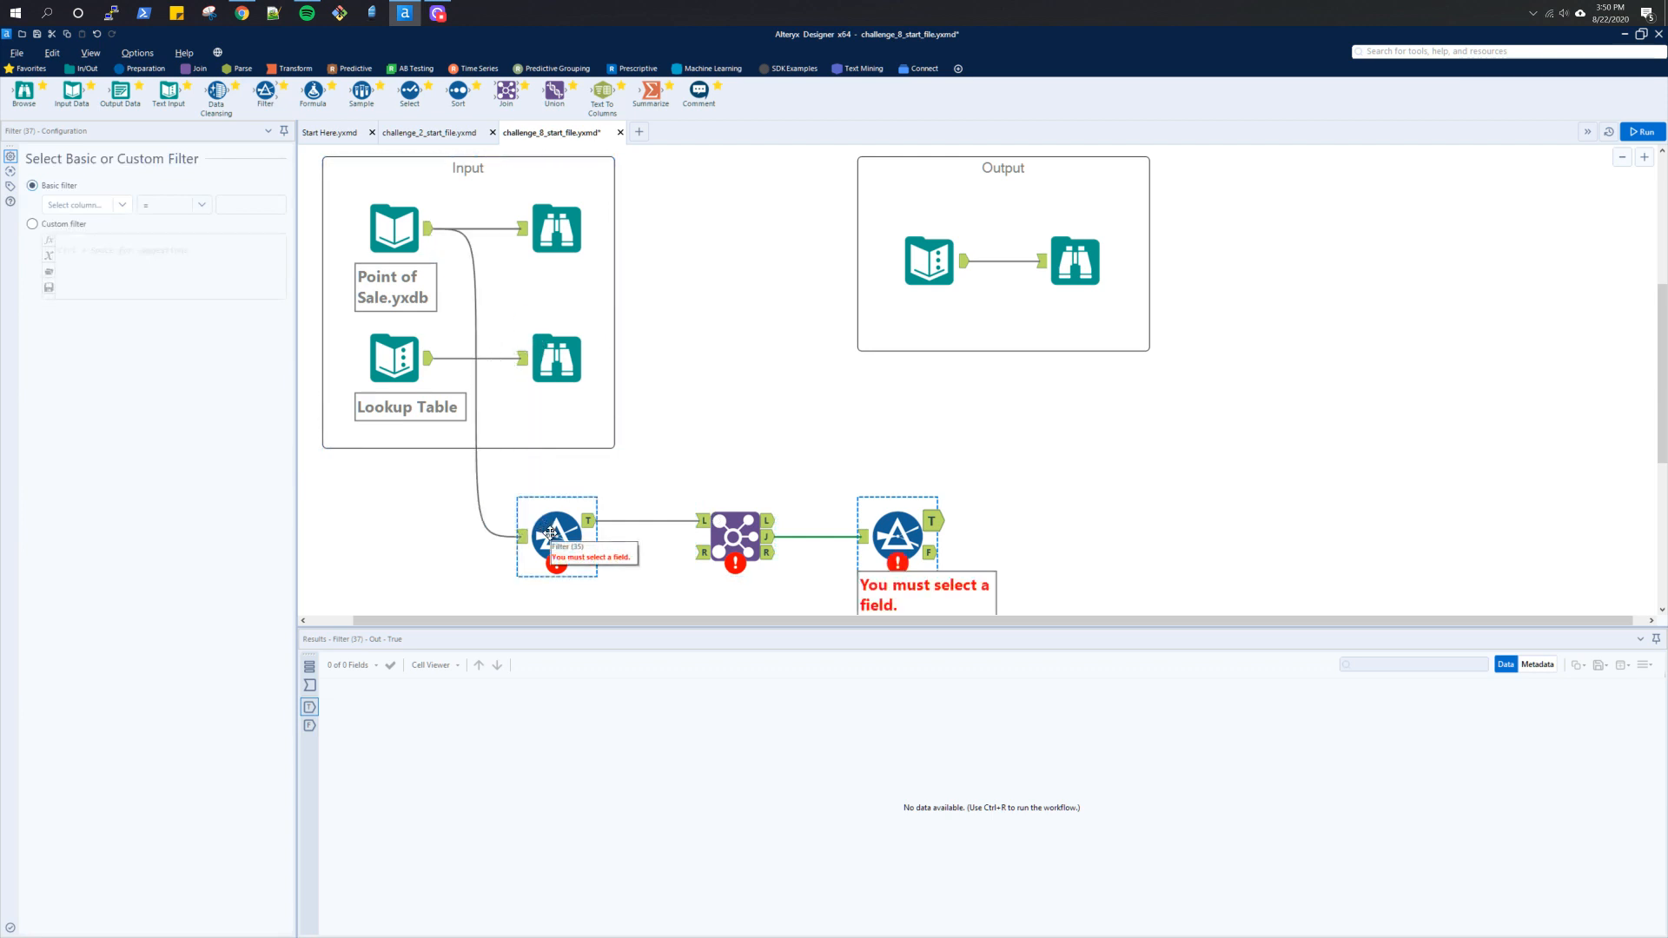
click(548, 533)
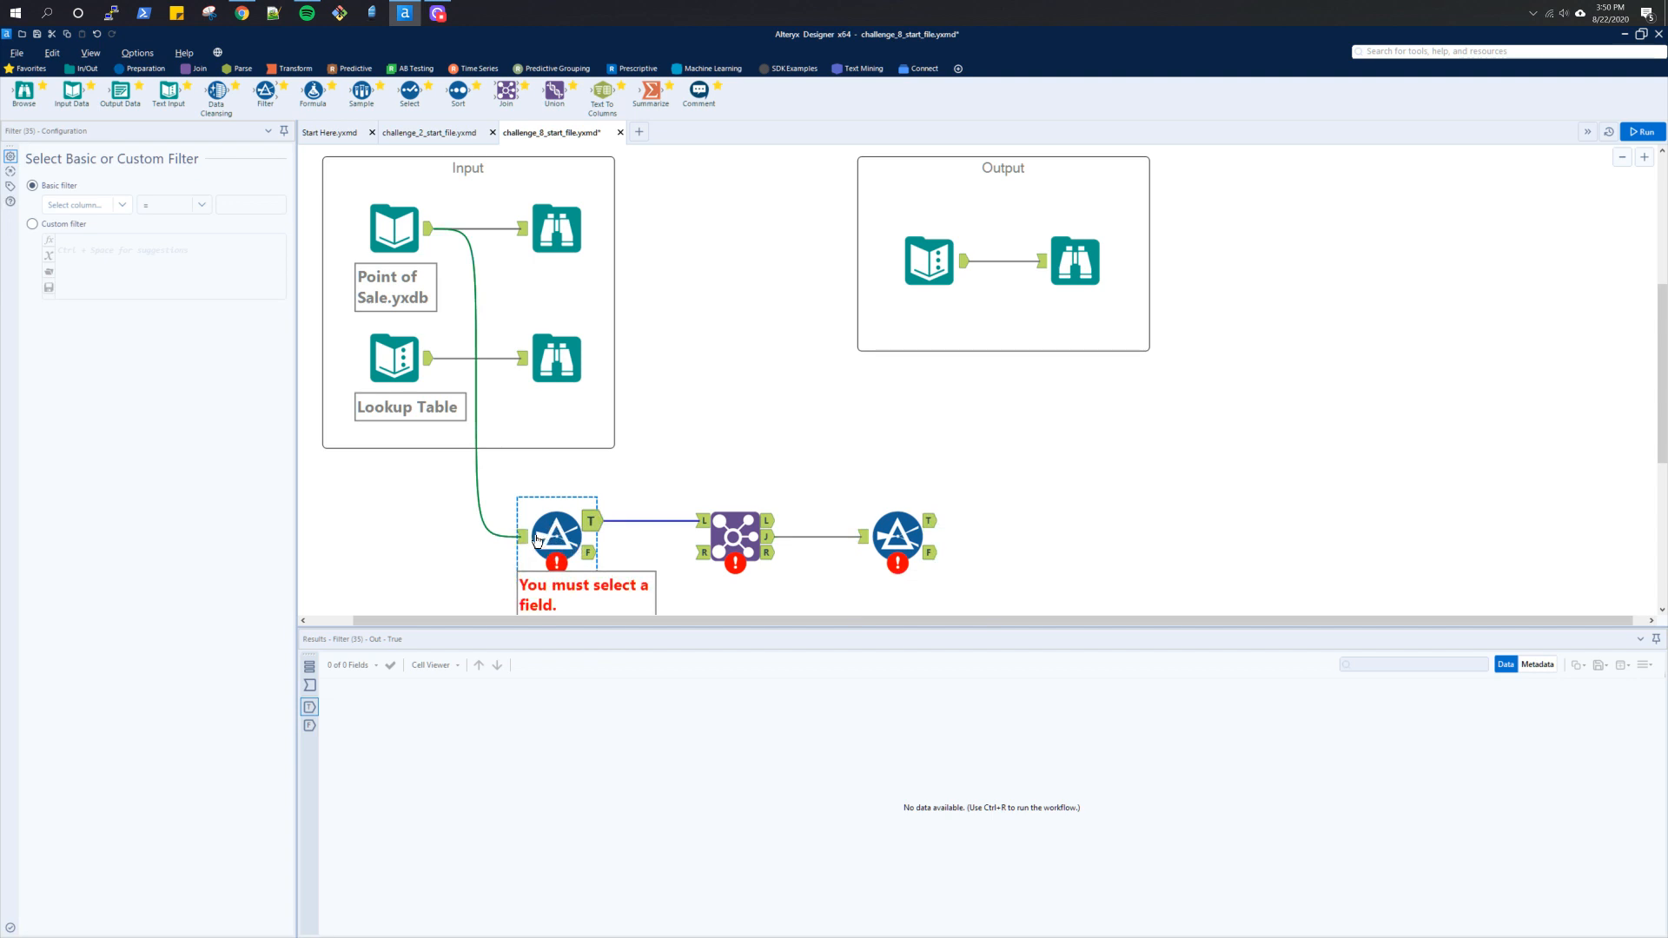
click(520, 536)
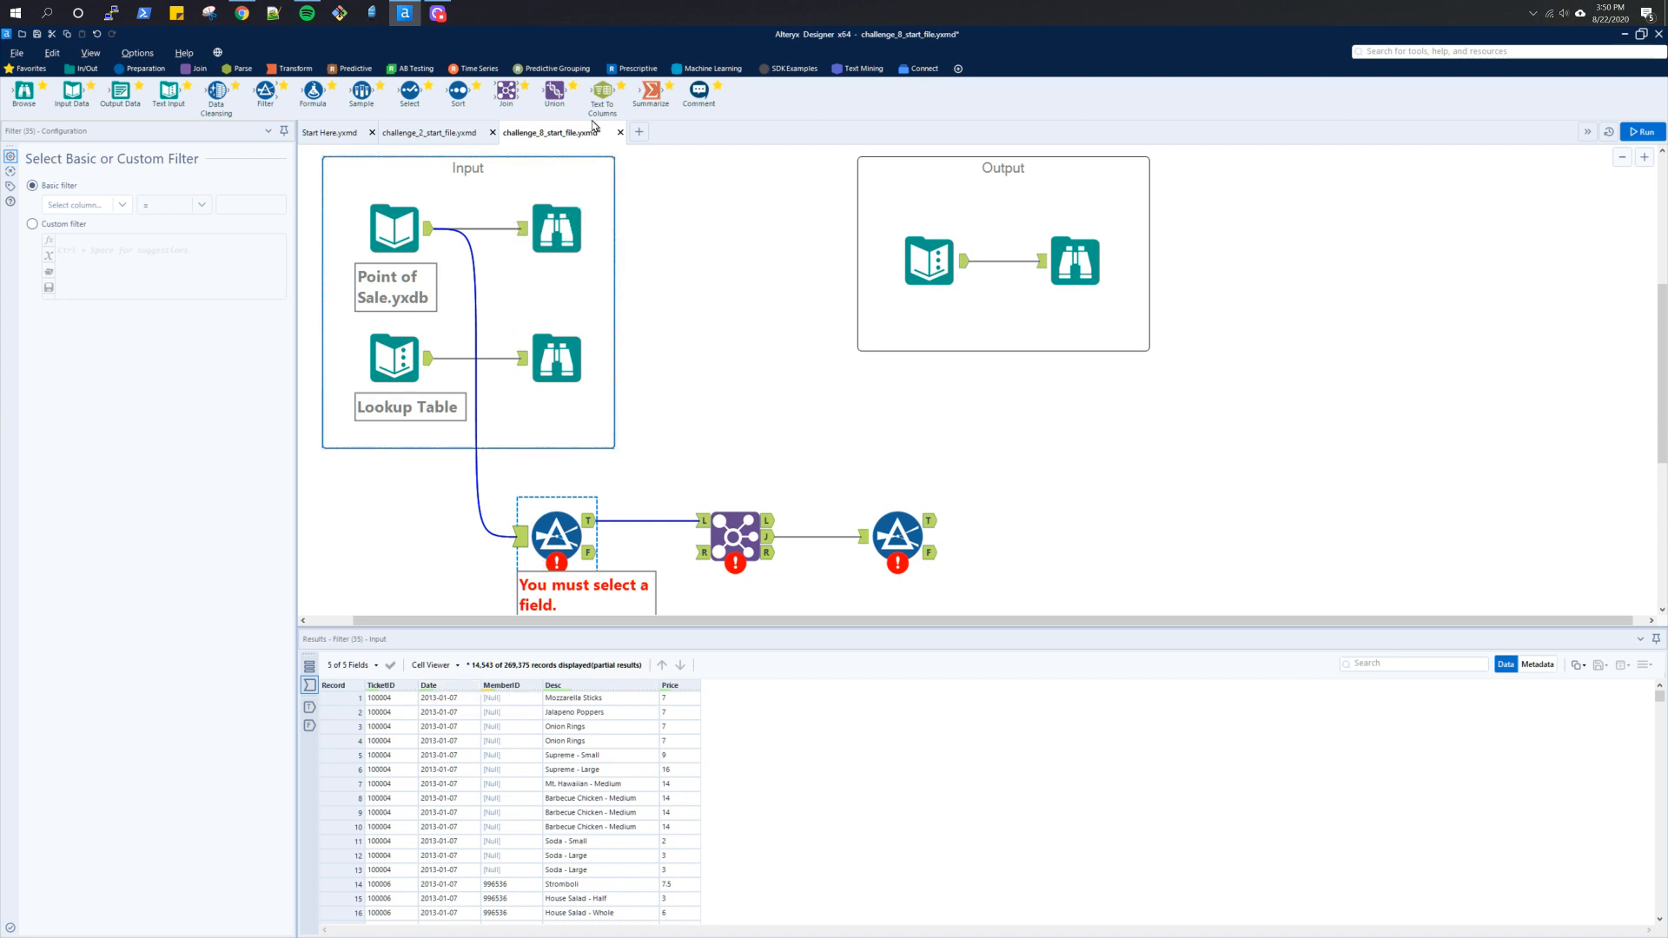
Step: Search the tools for "date" and insert a DateTime tool between the Point of Sale input and the first Filter
click(146, 68)
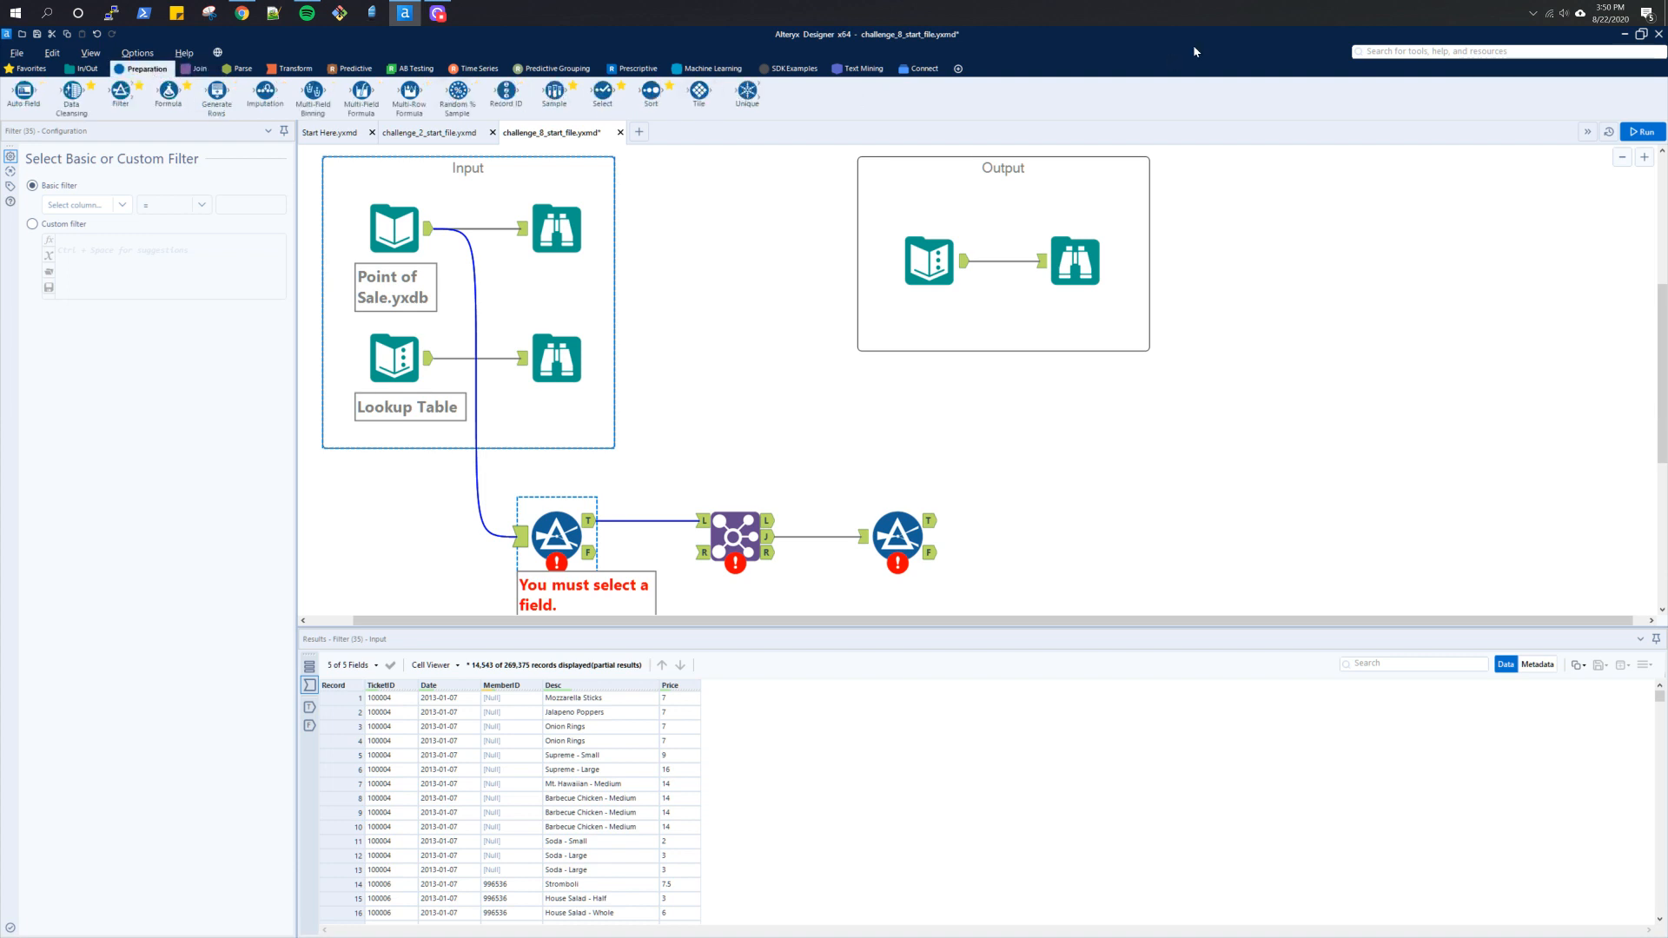
click(1379, 50)
text(date)
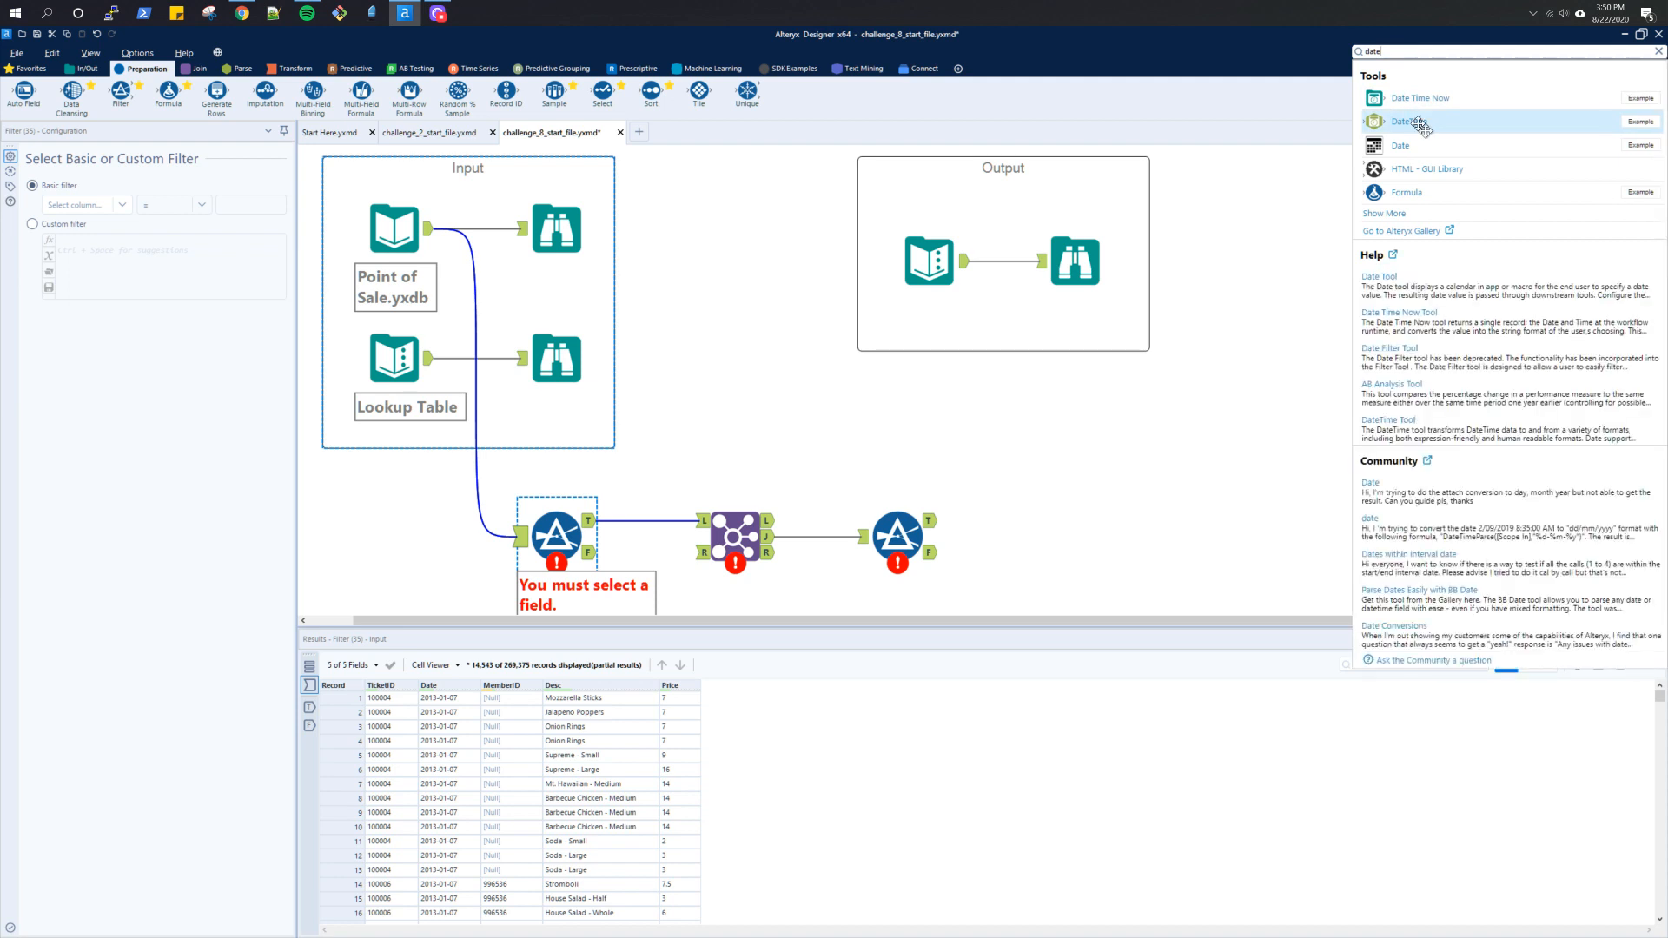
drag(1419, 124, 525, 529)
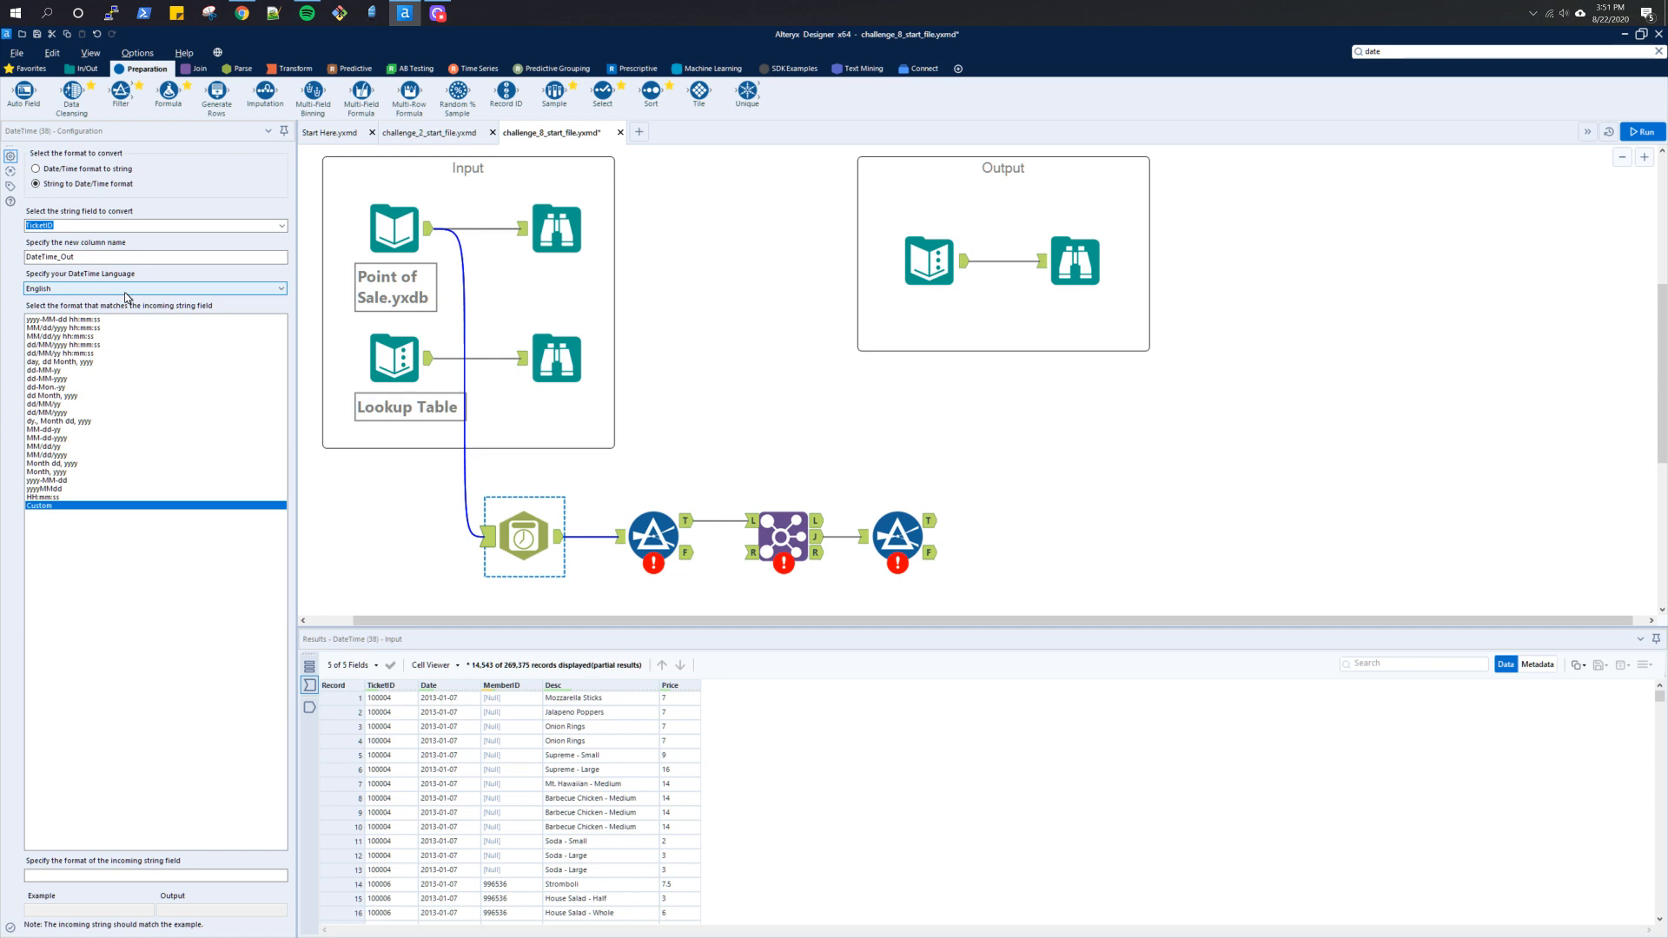
Step: Configure the DateTime tool to convert the Date string field using the yyyy-MM-dd format
click(280, 228)
click(276, 247)
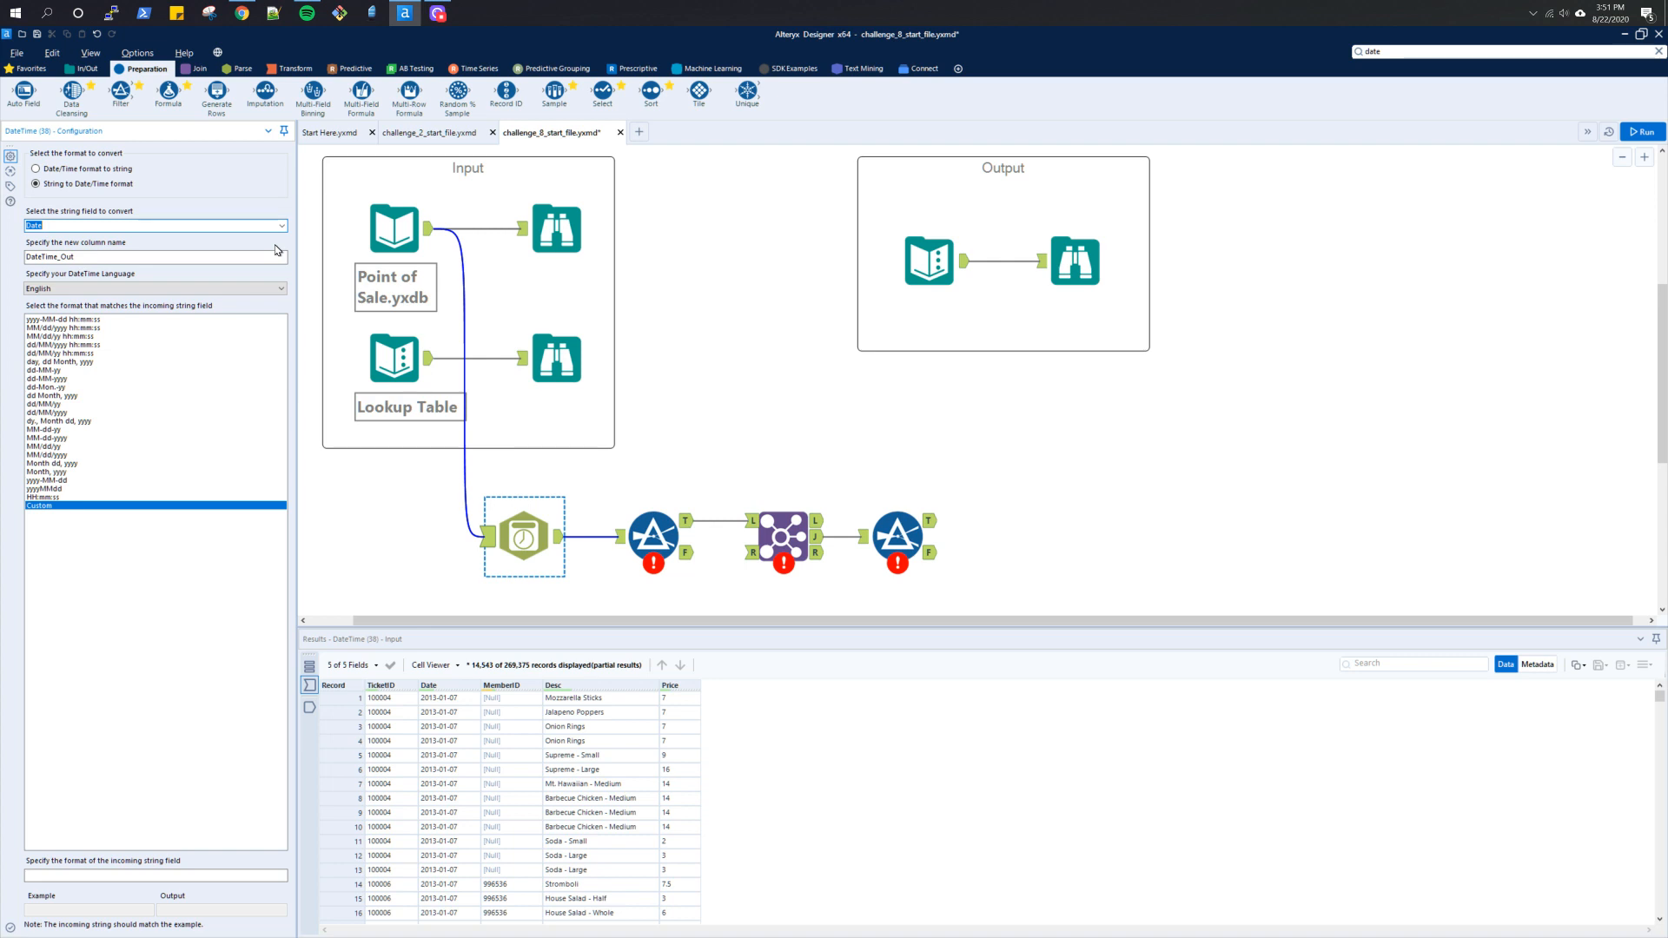
click(47, 482)
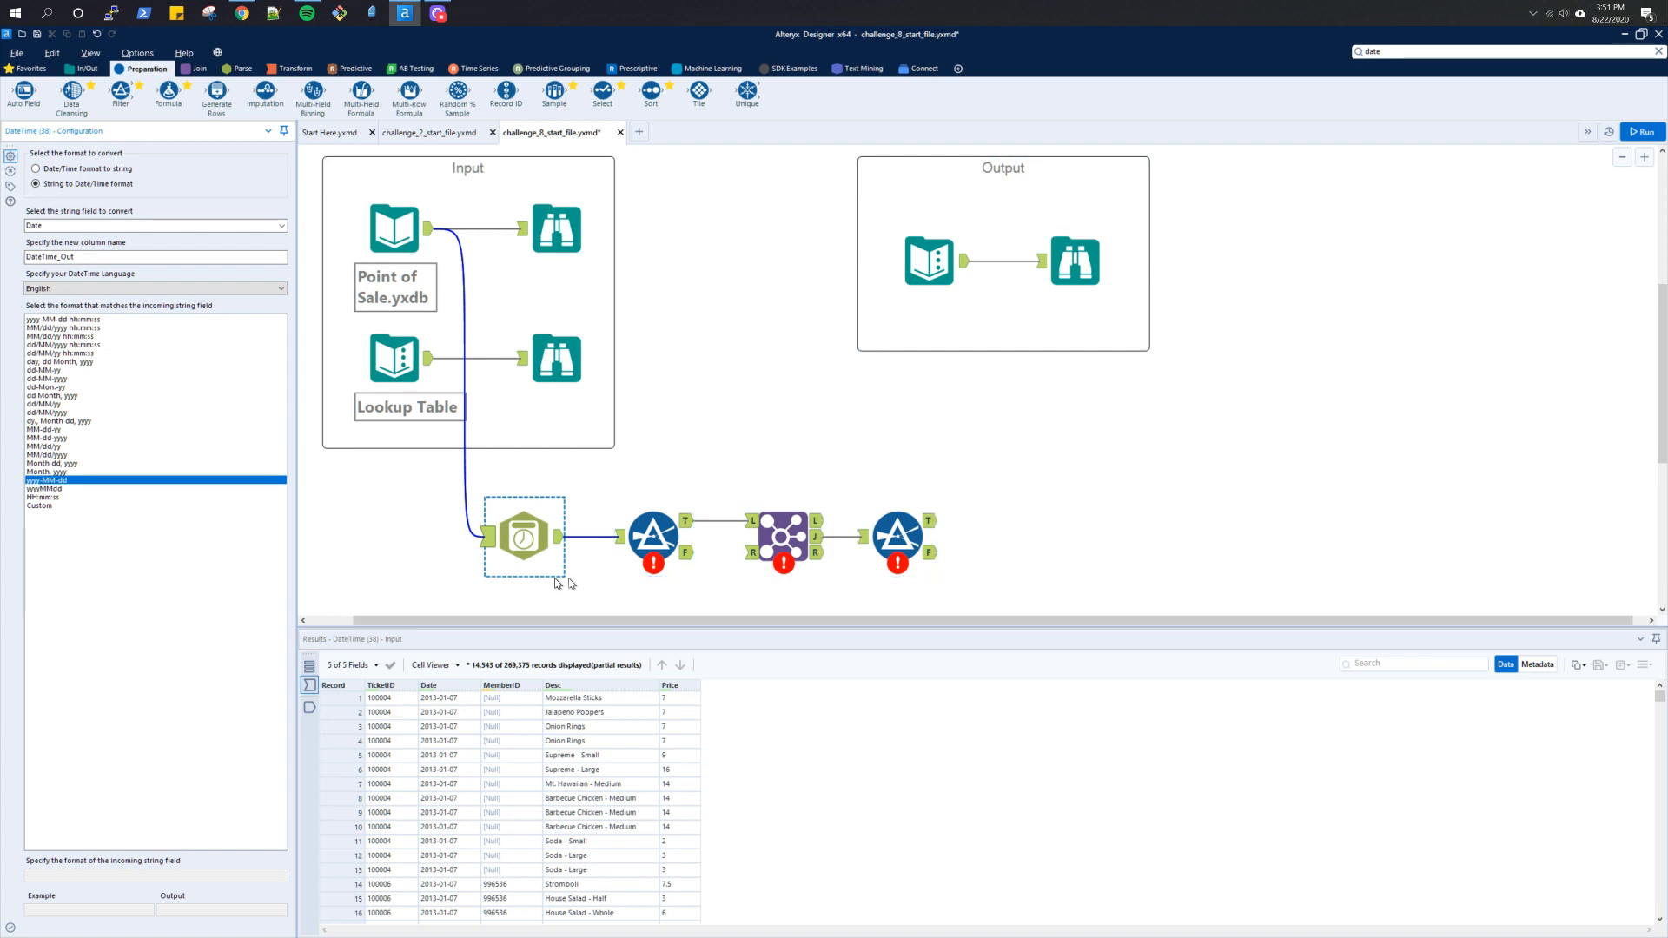
Step: Base the first Filter tool's basic filter on the DateTime_Out column
ctrl+click(641, 536)
click(640, 536)
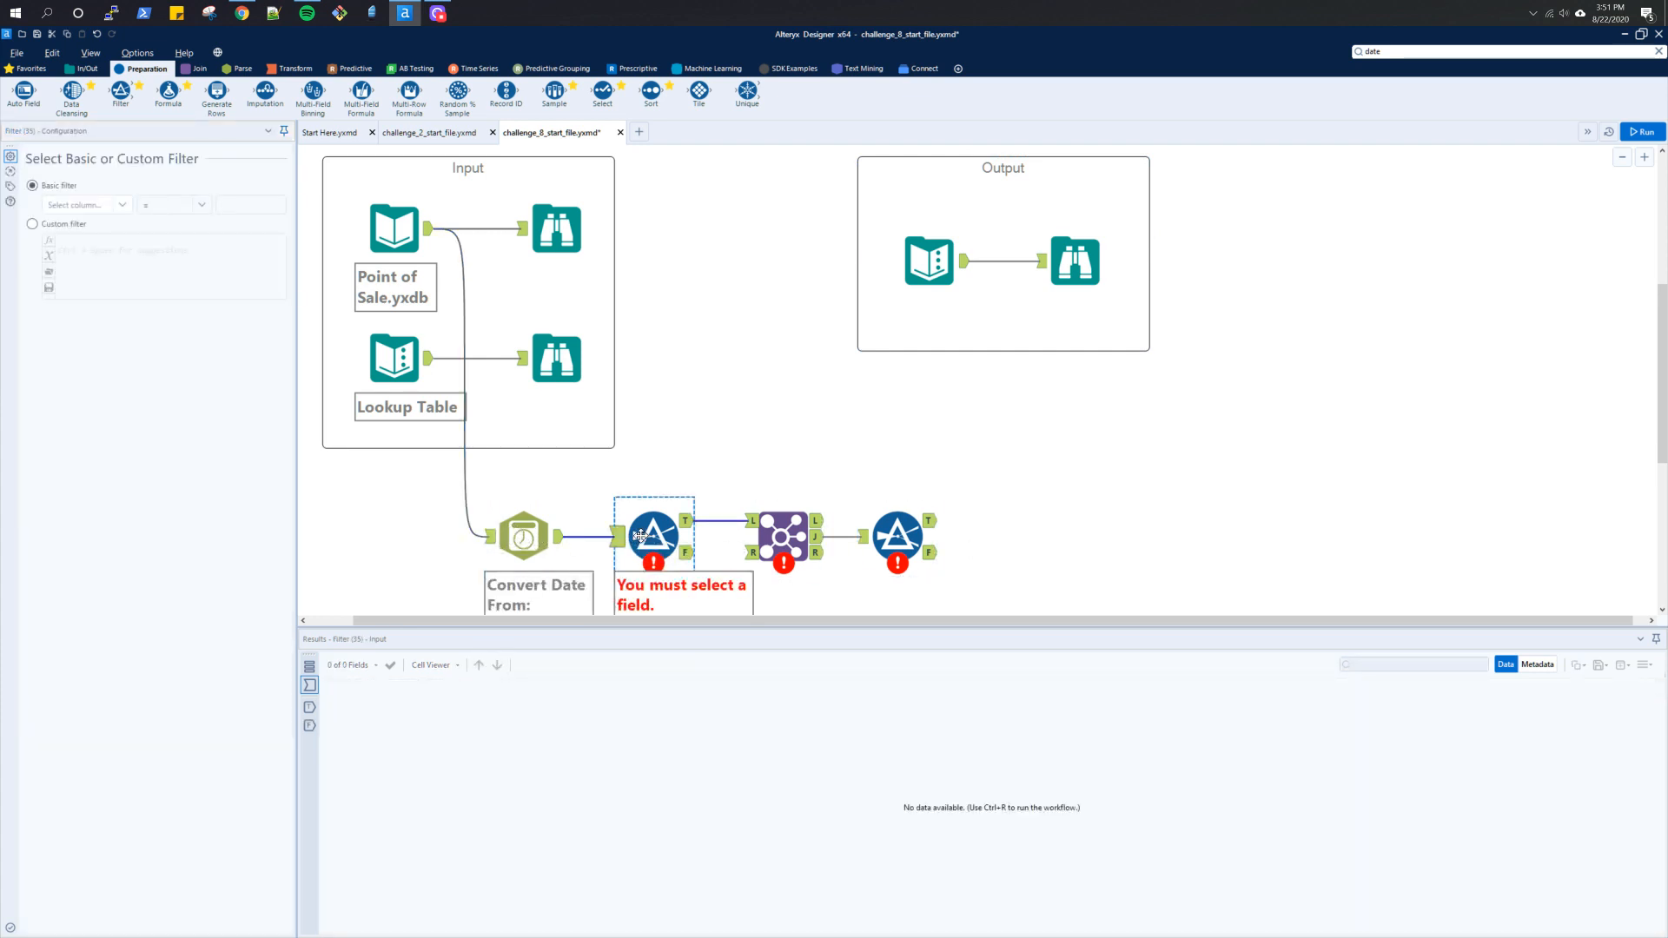
click(124, 208)
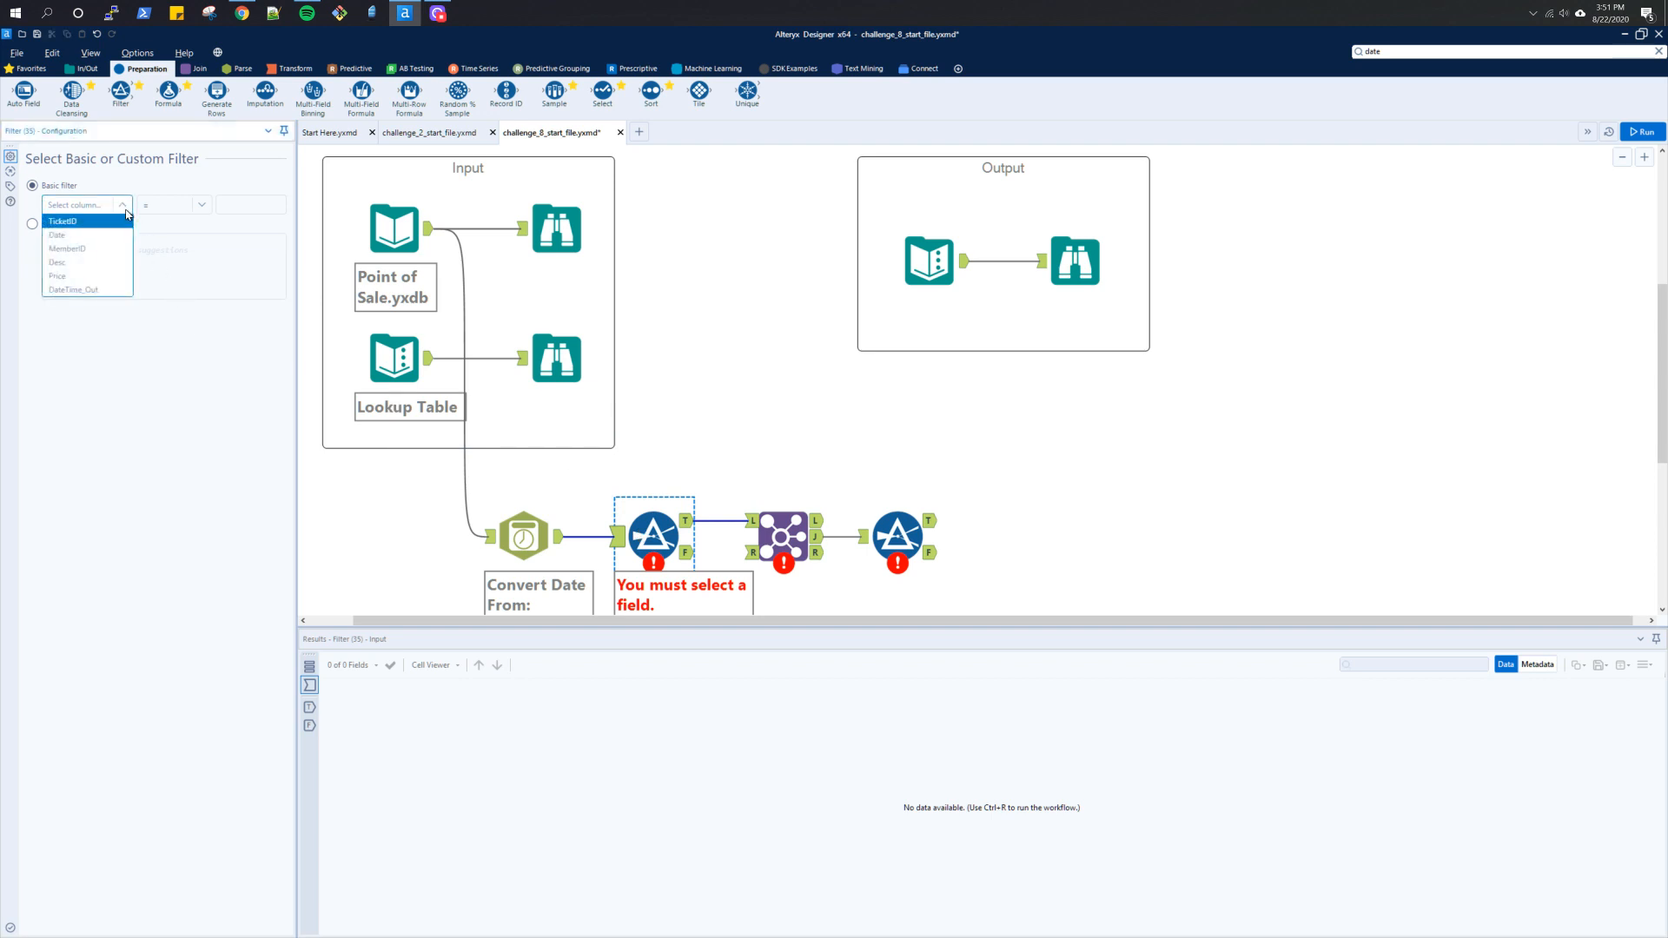
click(112, 290)
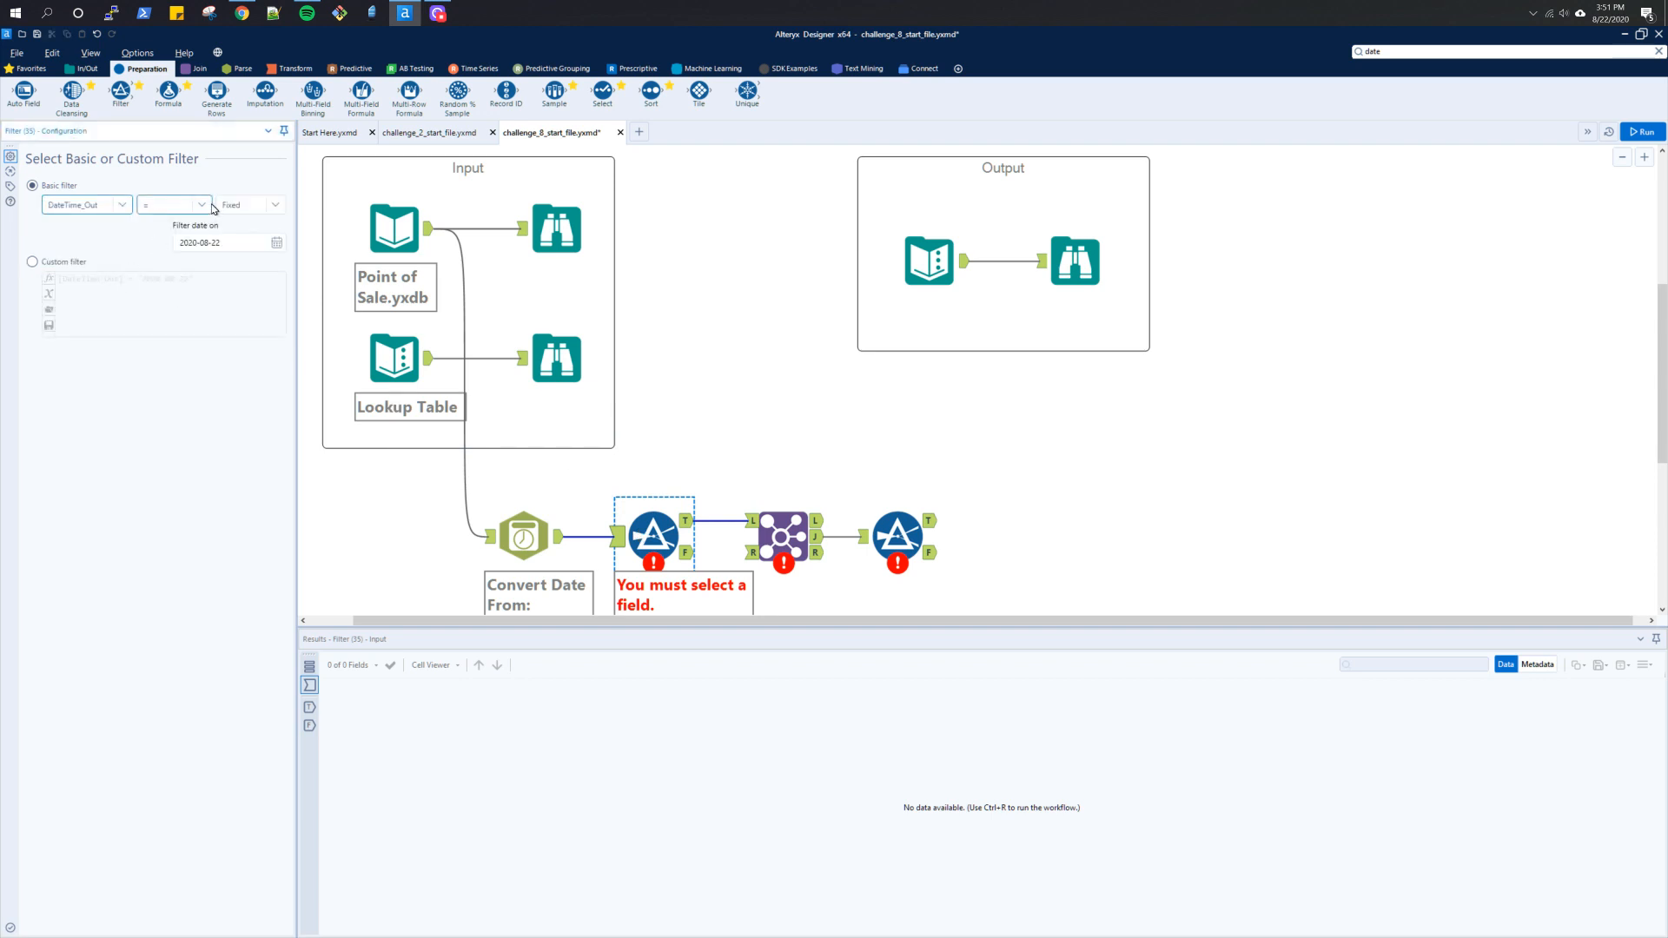
Step: Reread the challenge objective in the workflow and on the challenge web page to check the required start date
key(alt+Tab)
key(alt+Tab)
scroll(556, 414, up, 3)
click(556, 415)
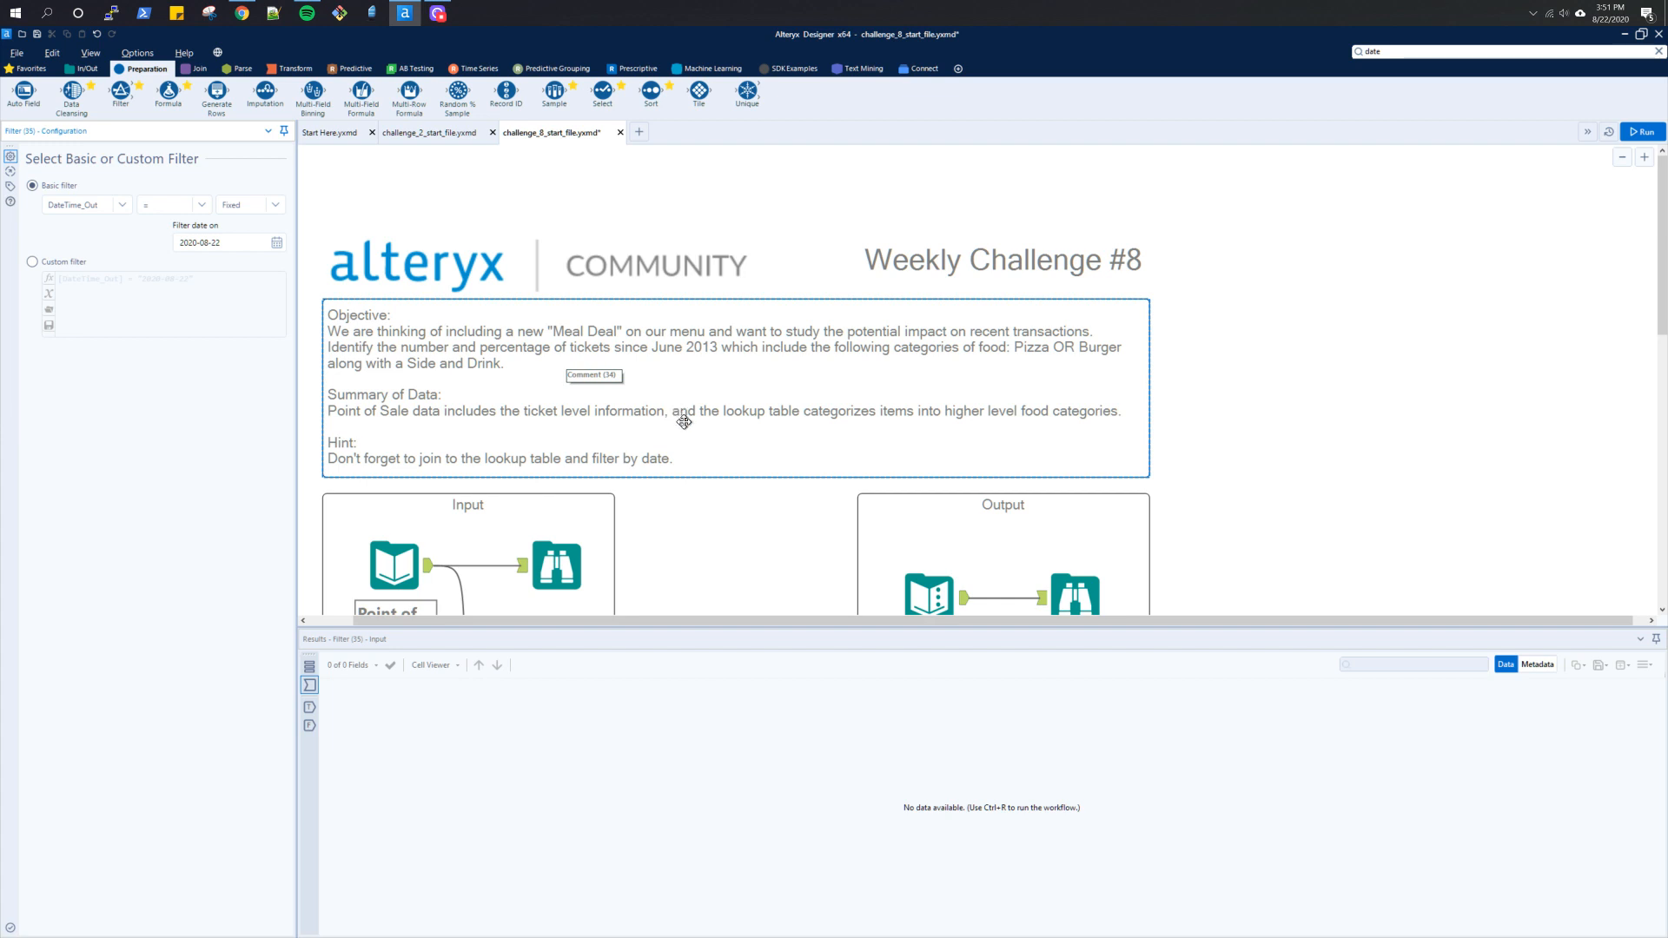
scroll(684, 421, down, 5)
key(alt+Tab)
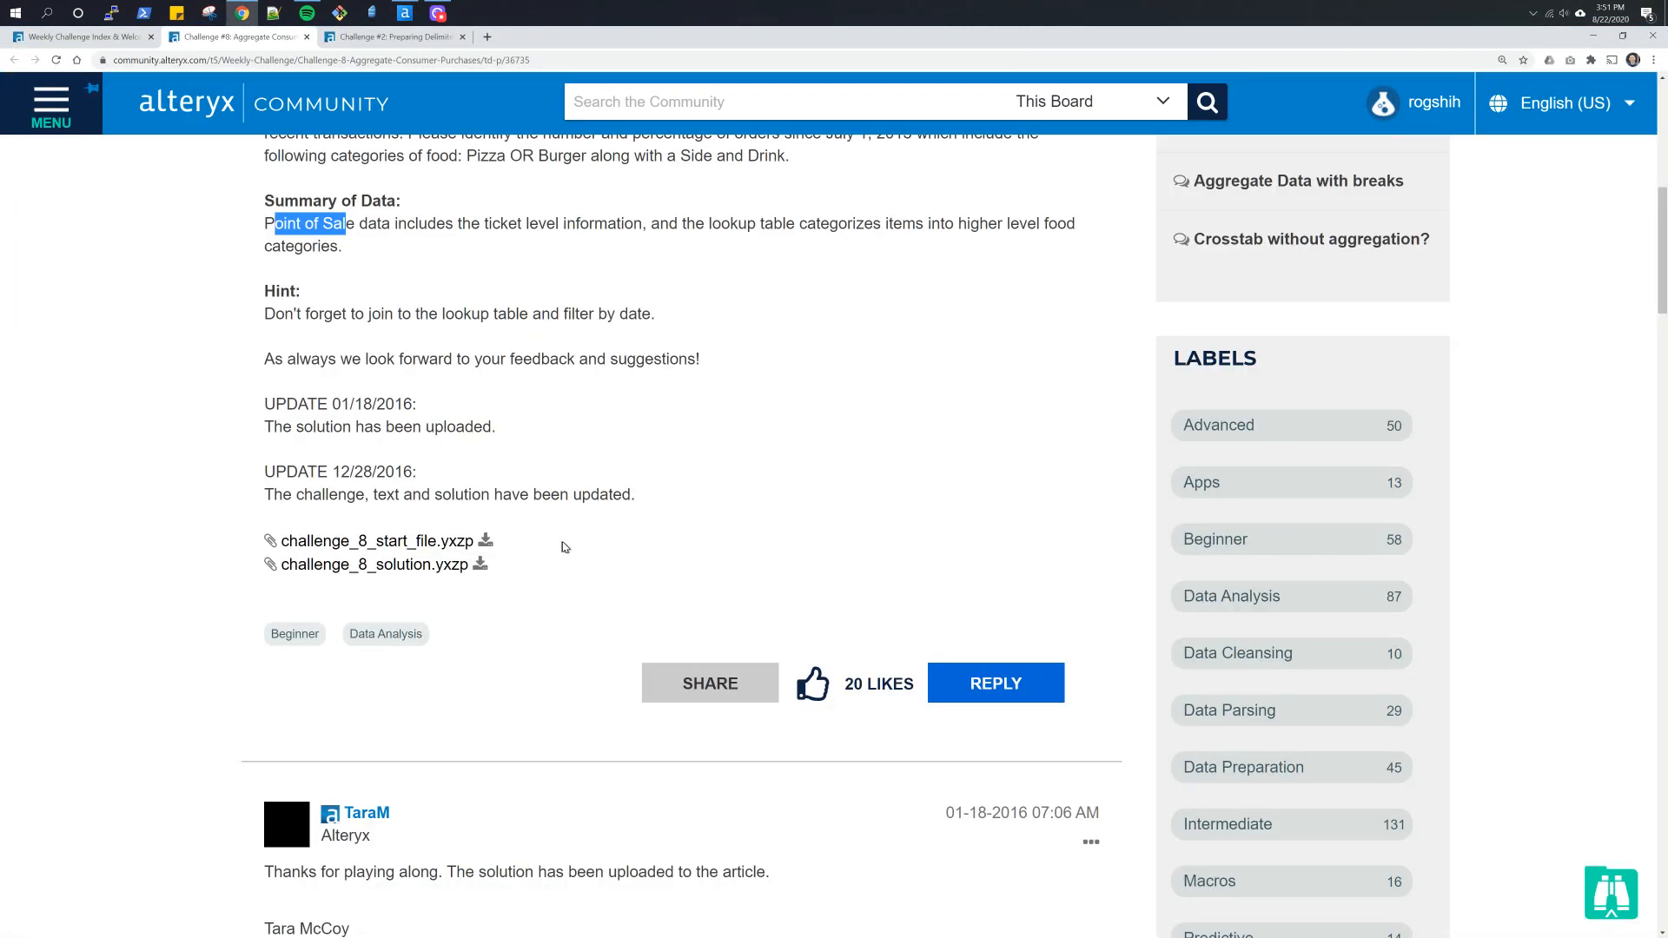
key(alt+Tab)
scroll(568, 522, down, 2)
click(657, 449)
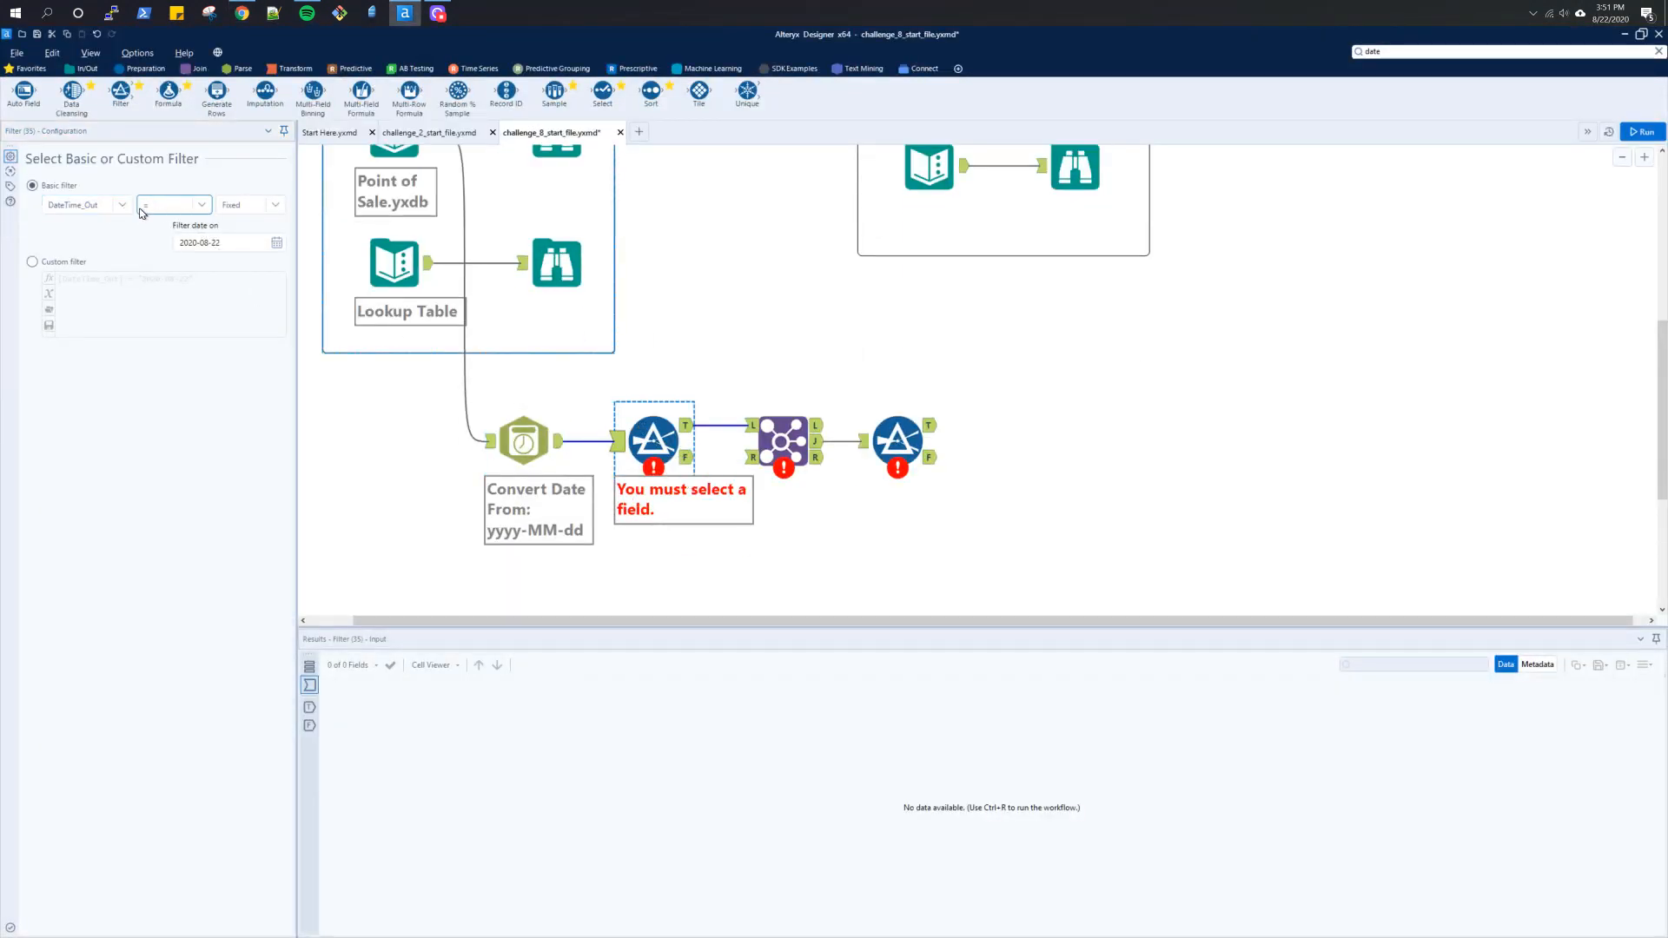
key(alt+Tab)
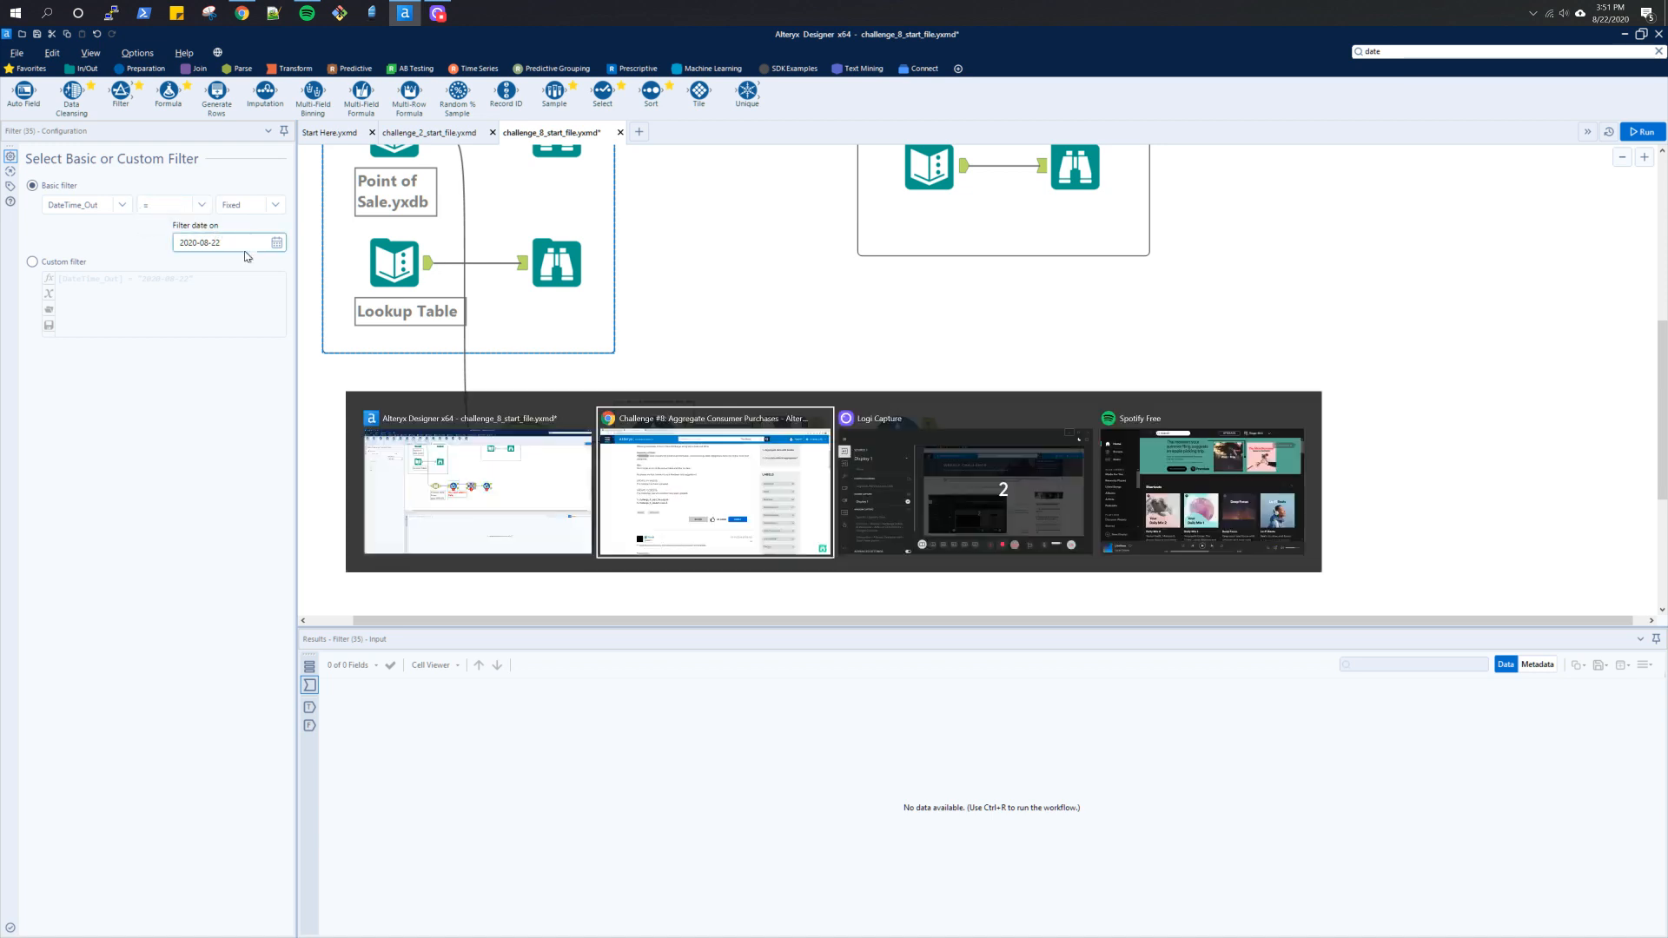
scroll(415, 313, up, 5)
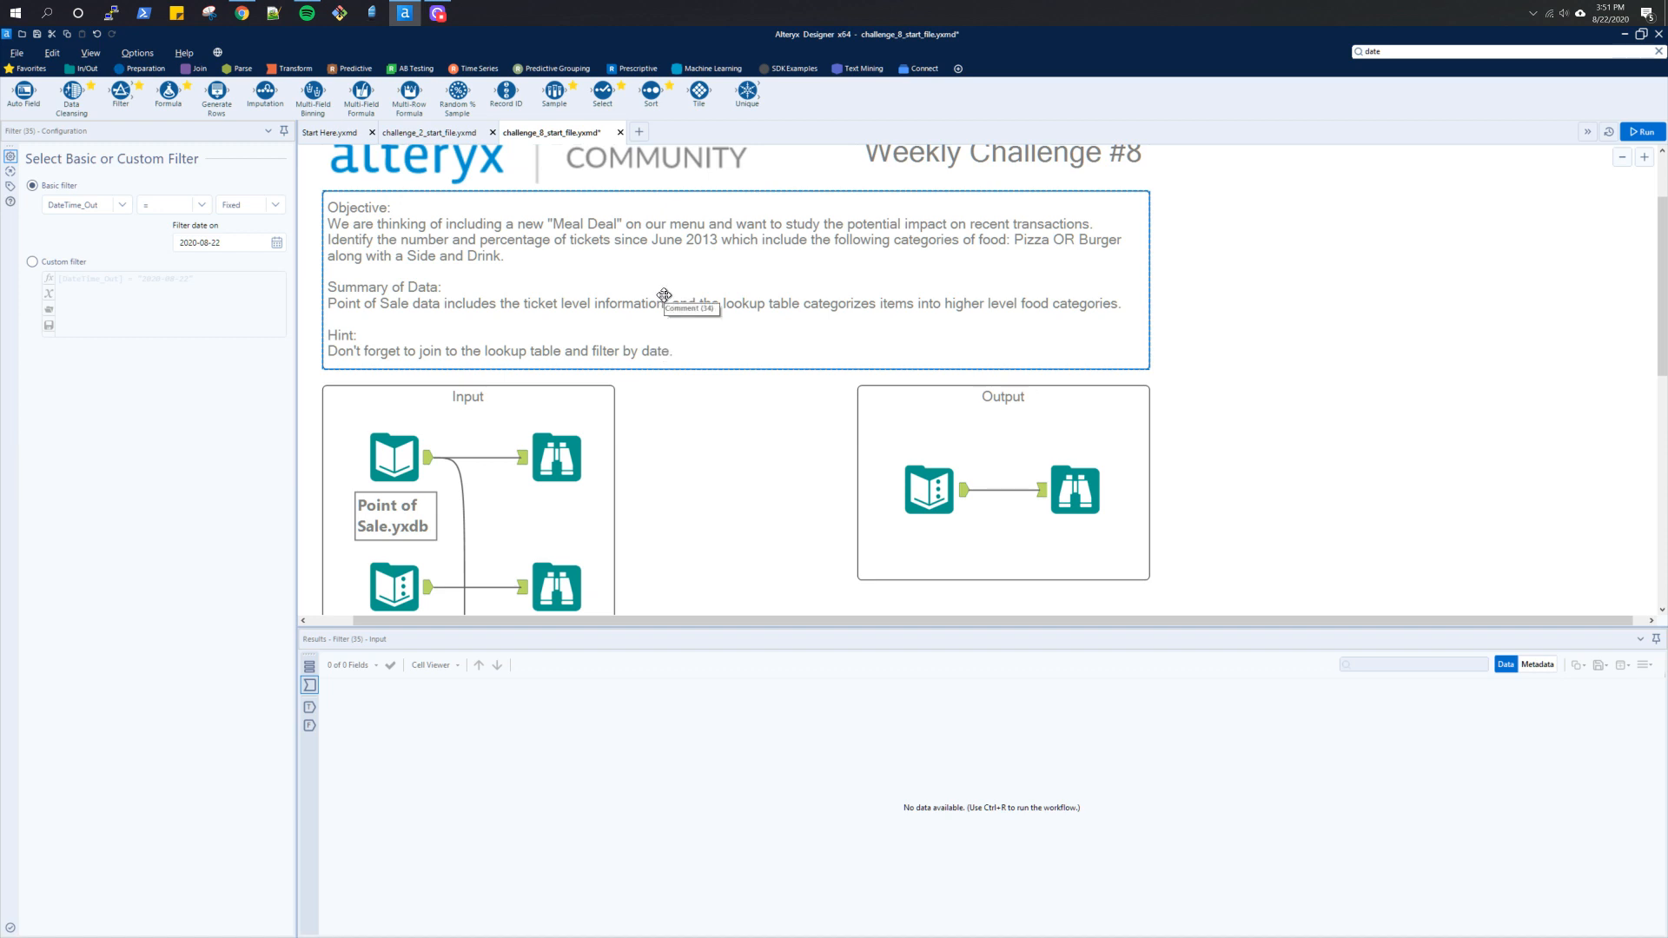
scroll(676, 343, down, 2)
scroll(664, 569, down, 2)
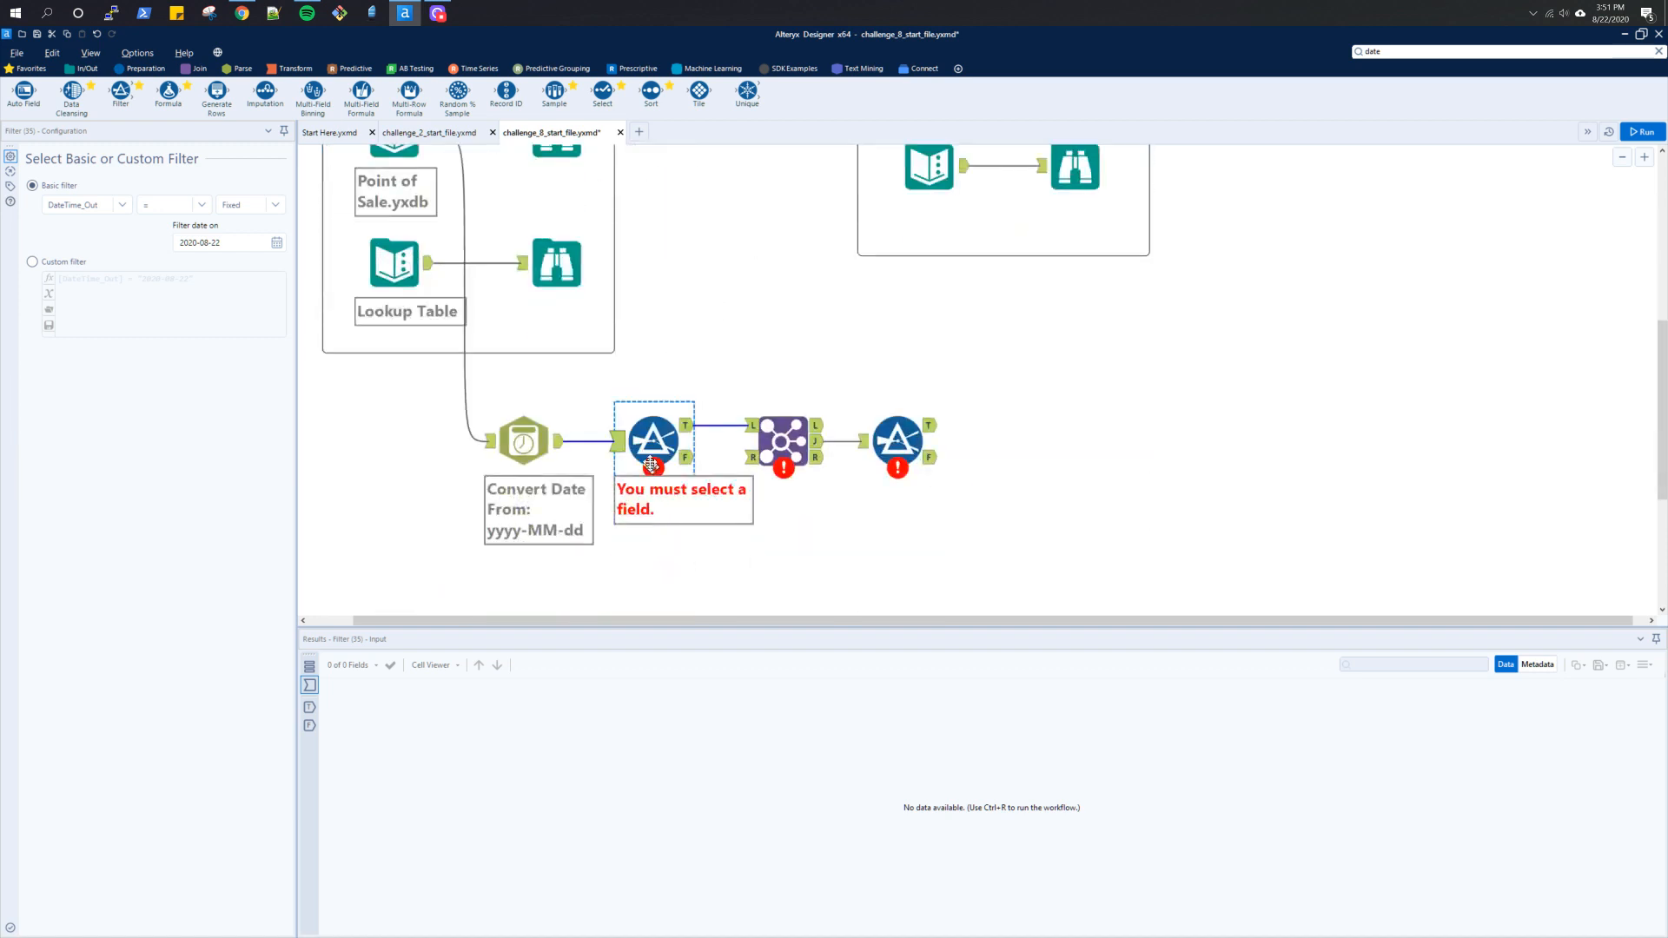
Step: Set the first filter's condition to a fixed date of 2013-06-01 with the >= operator
click(197, 241)
key(BackSpace)
key(BackSpace)
text(13)
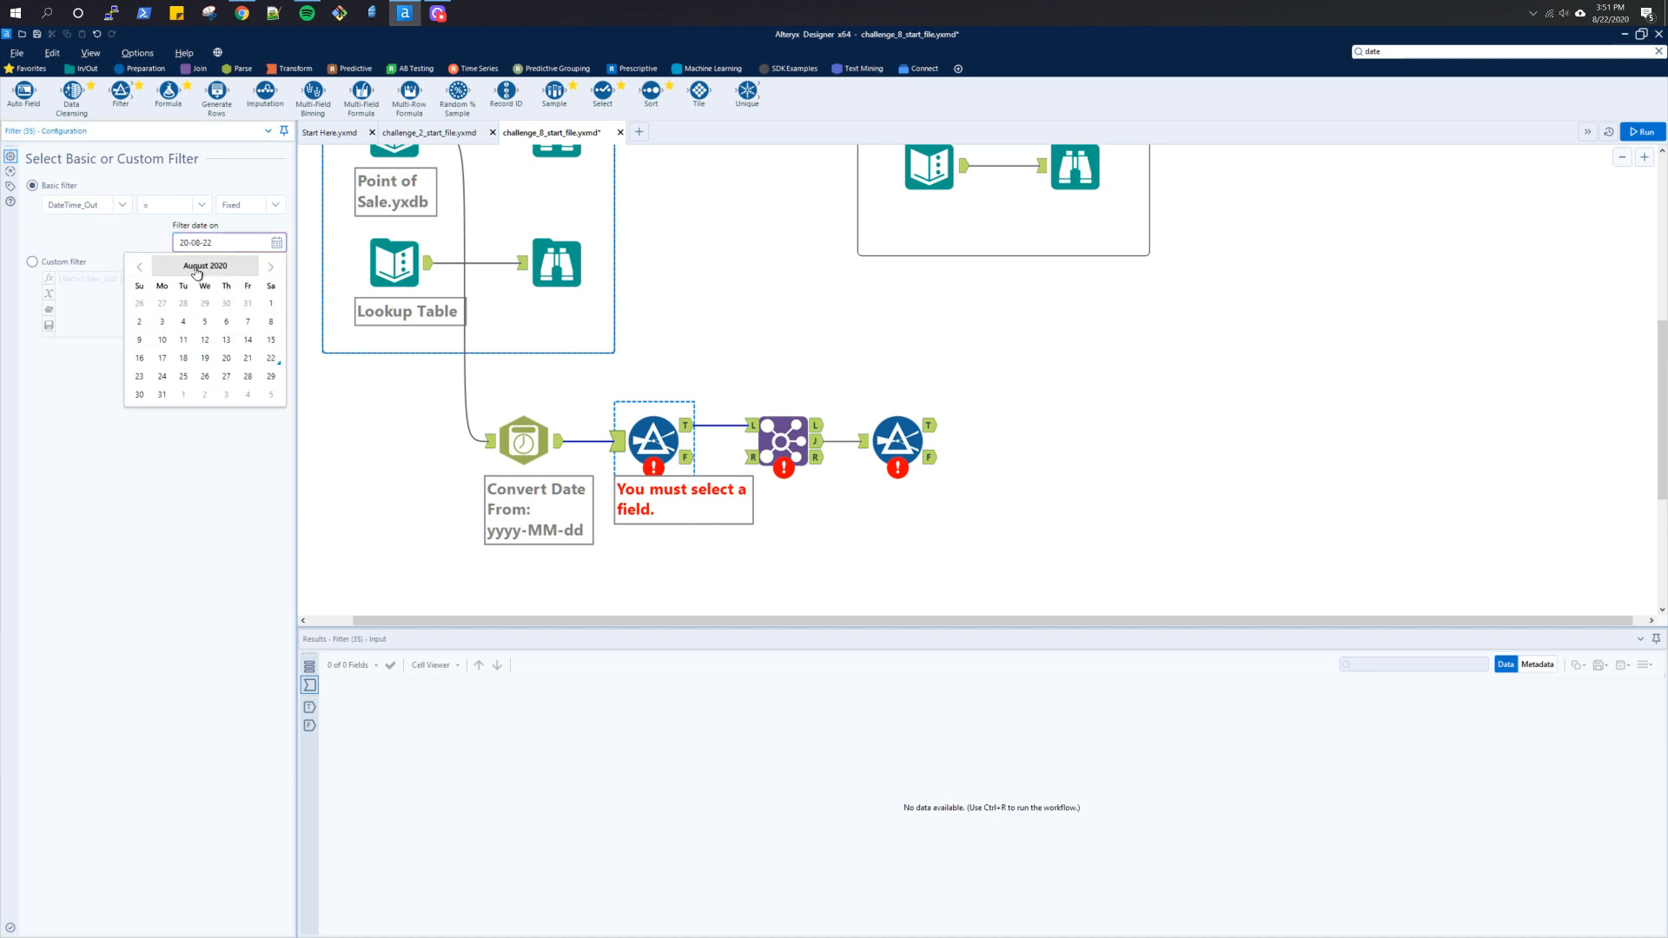
key(BackSpace)
text(6)
key(BackSpace)
text(01)
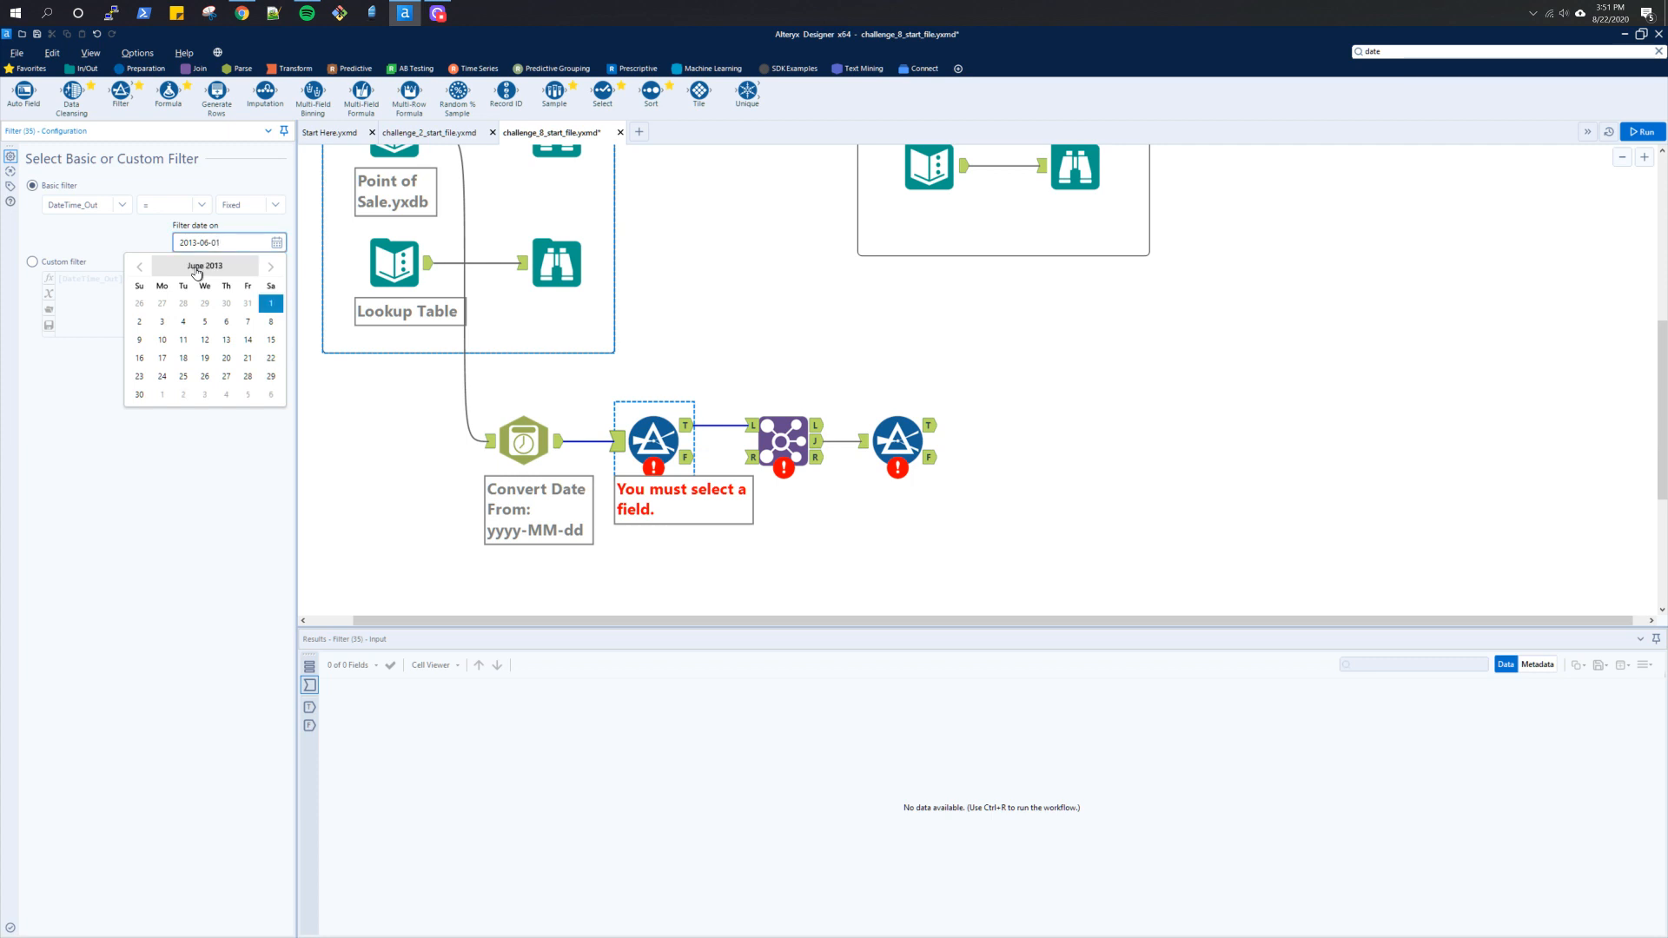
click(198, 206)
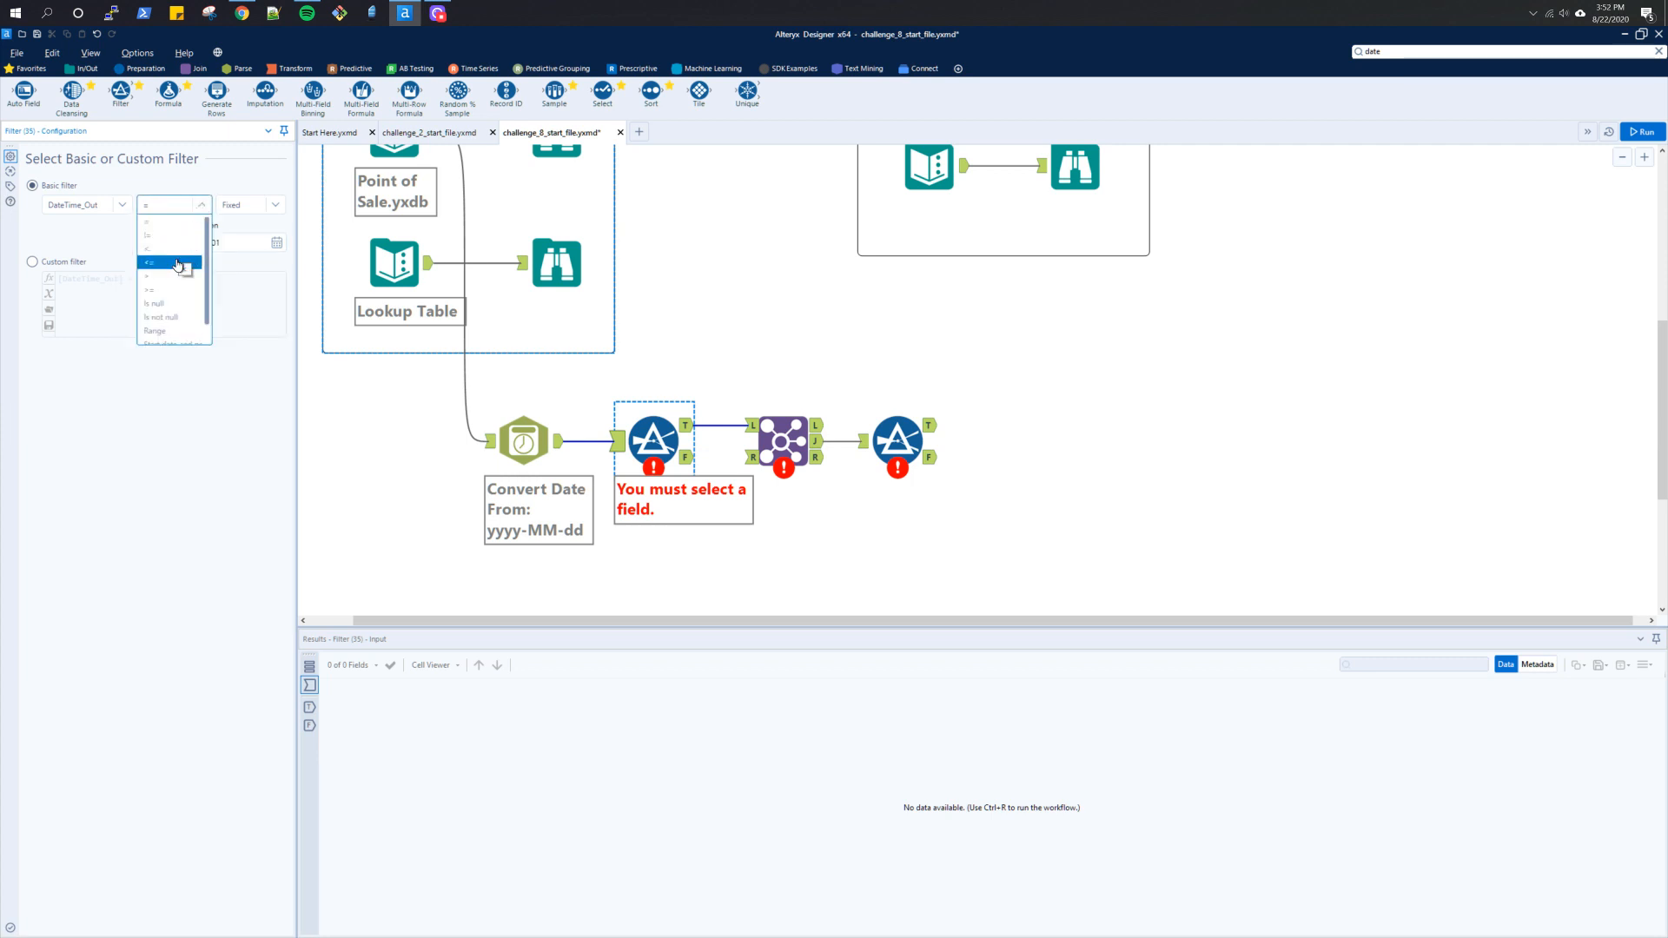
click(174, 289)
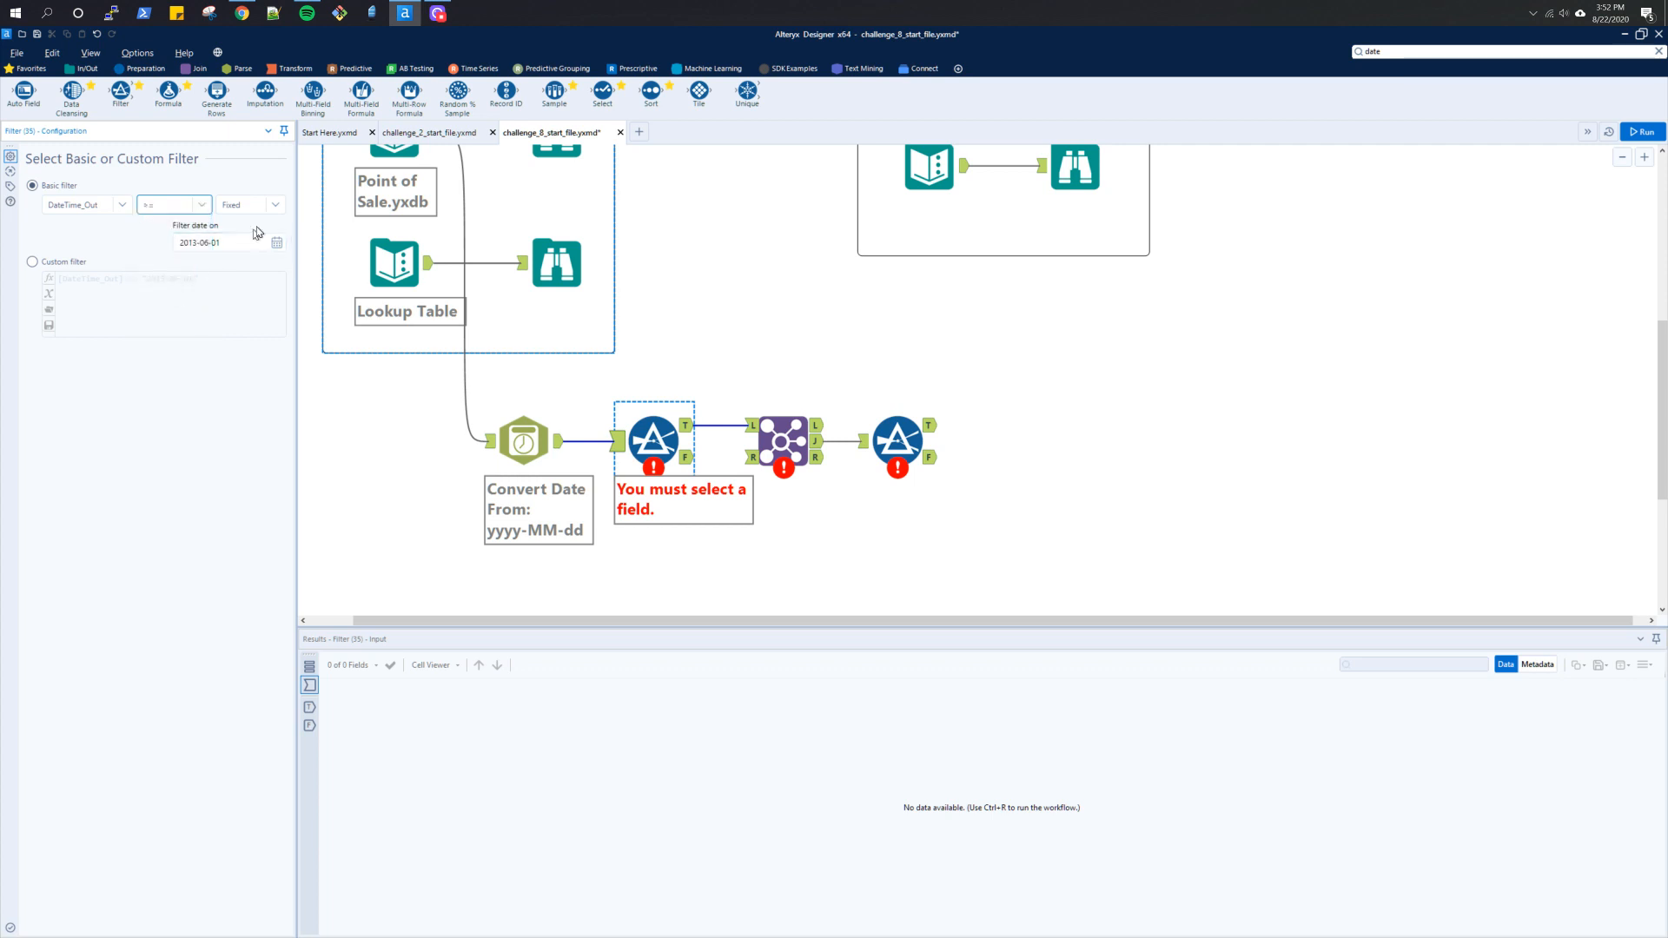
click(276, 206)
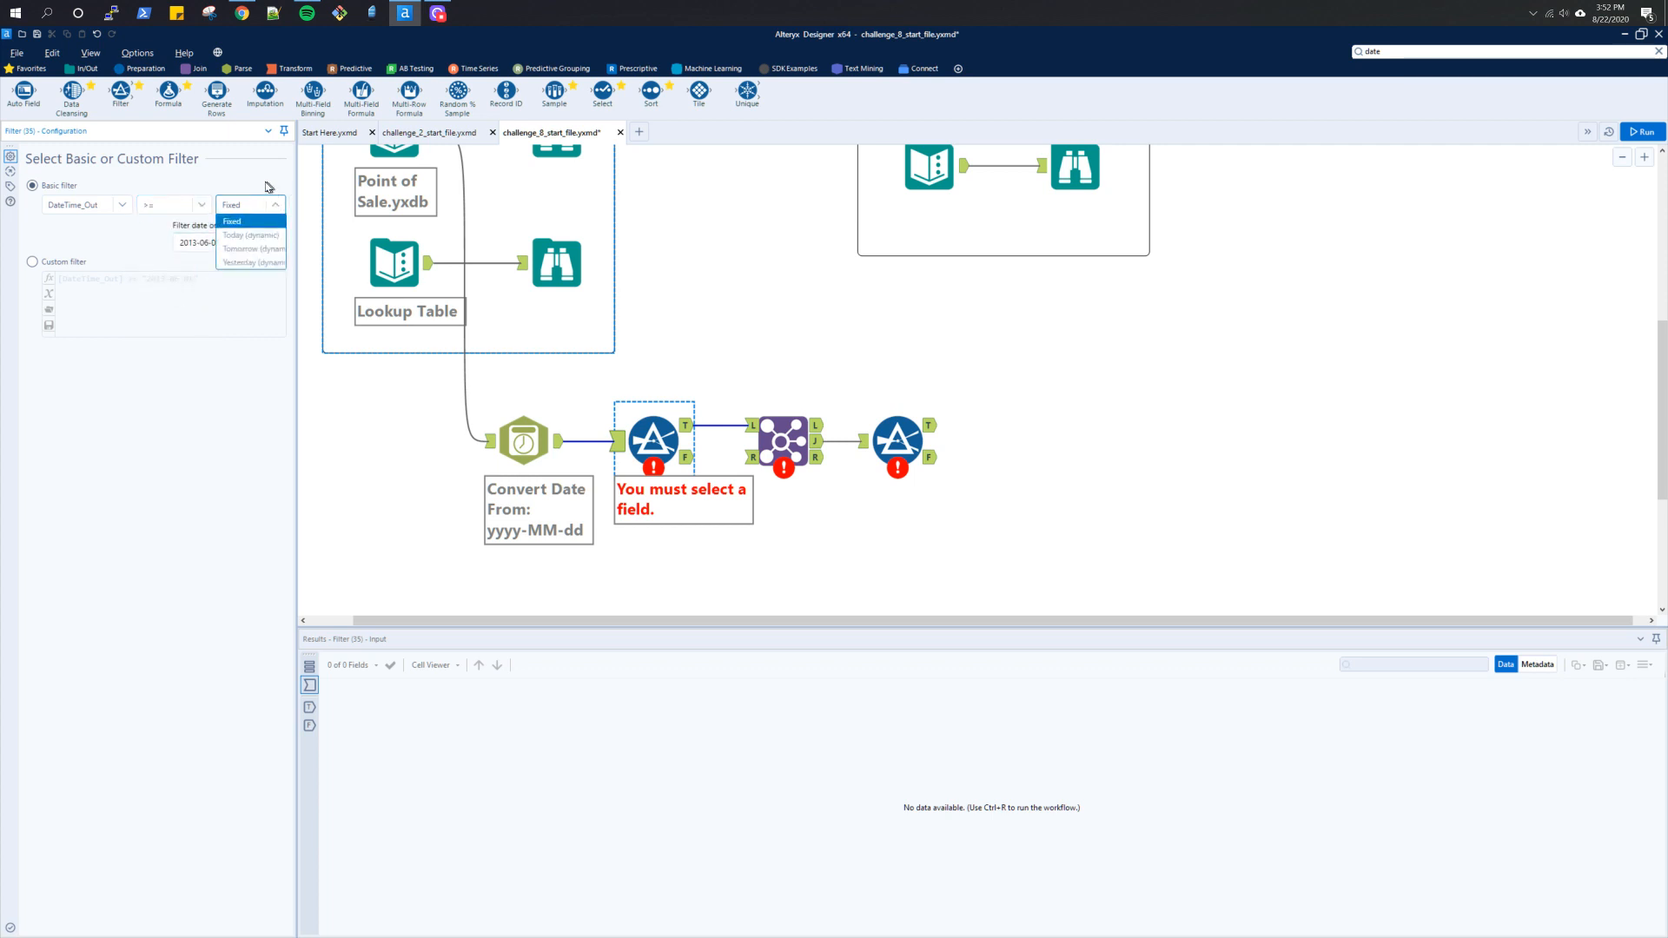
click(260, 174)
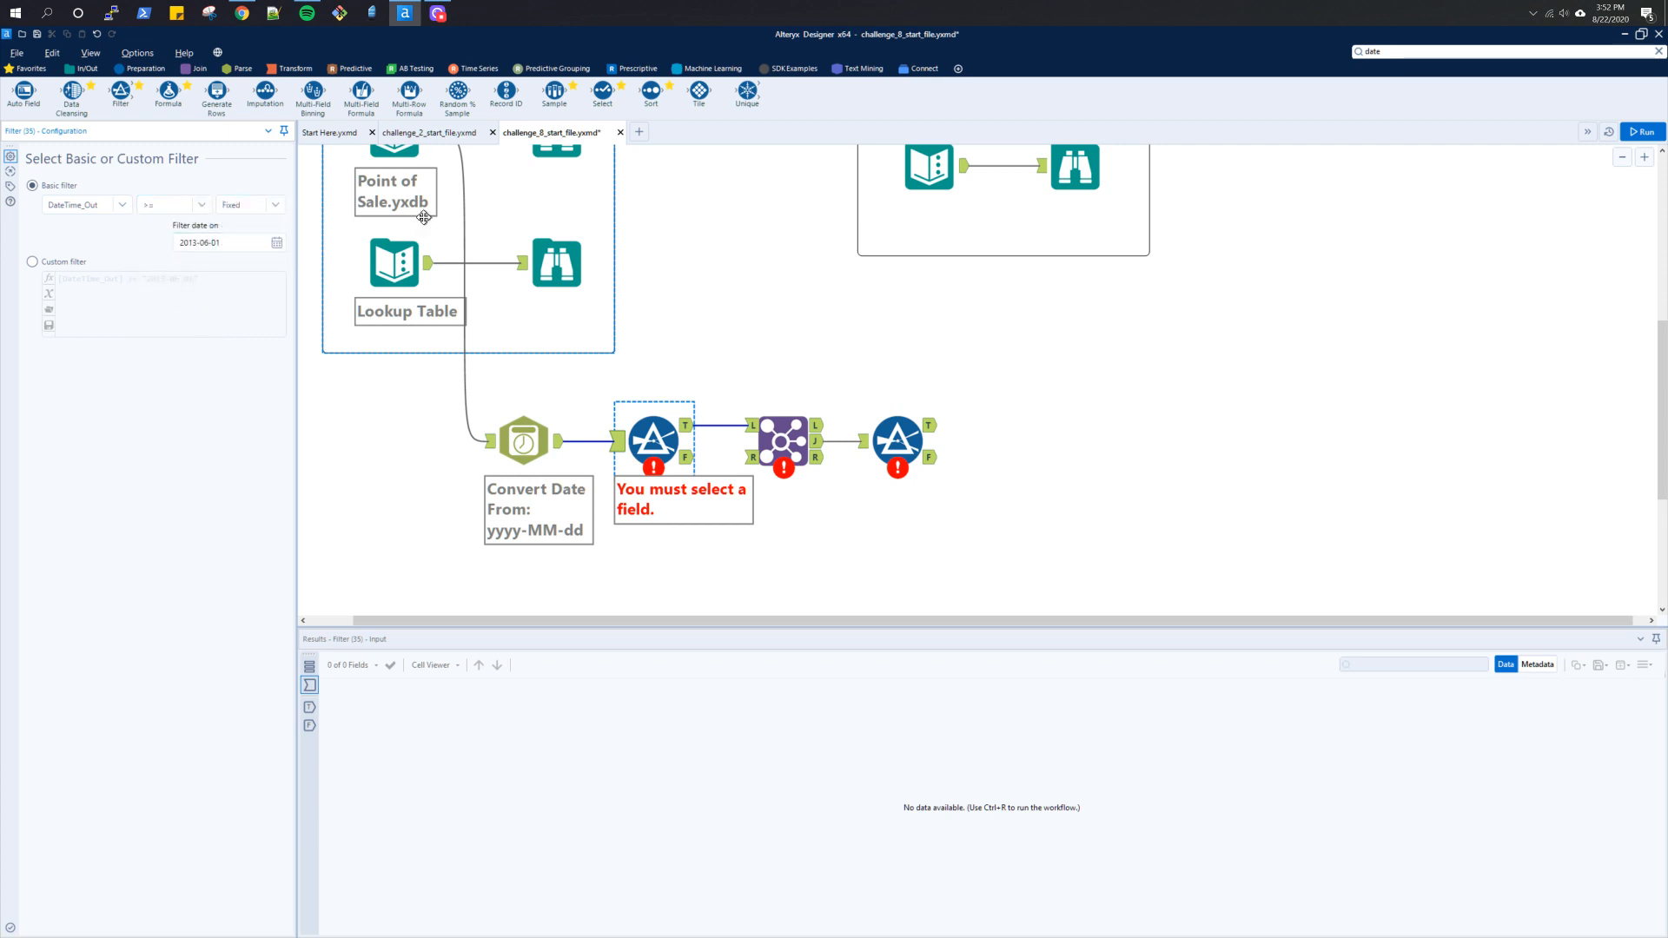
Step: Run the workflow and examine the records in the first Filter's True output
click(1635, 133)
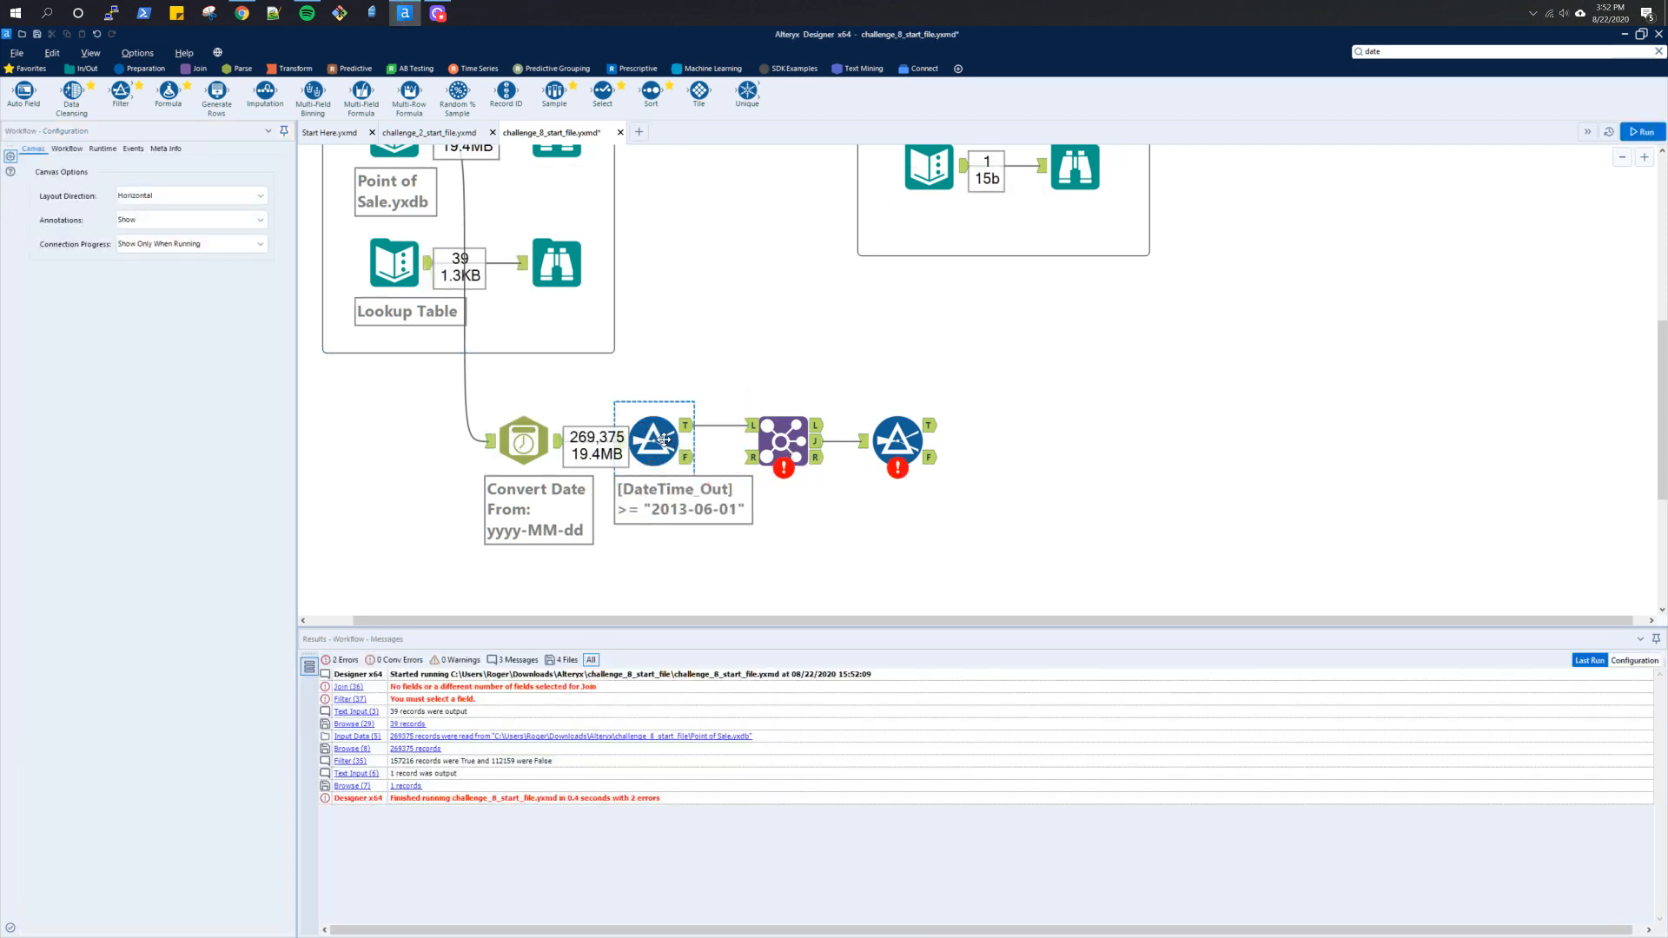
click(686, 425)
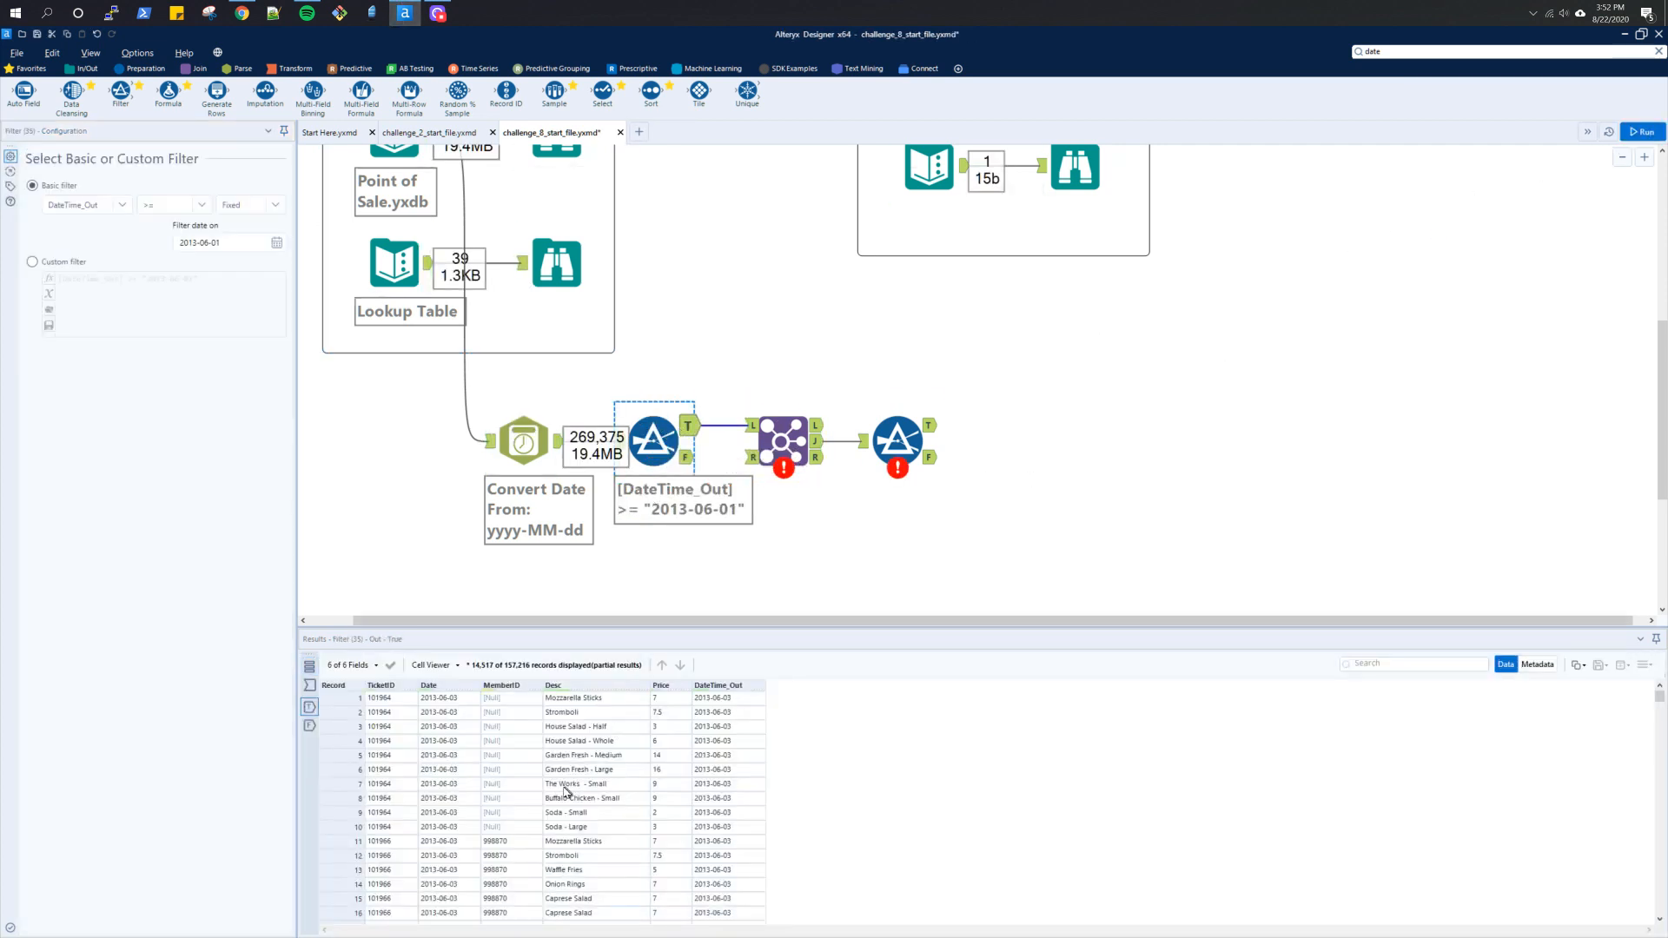
scroll(724, 717, down, 9)
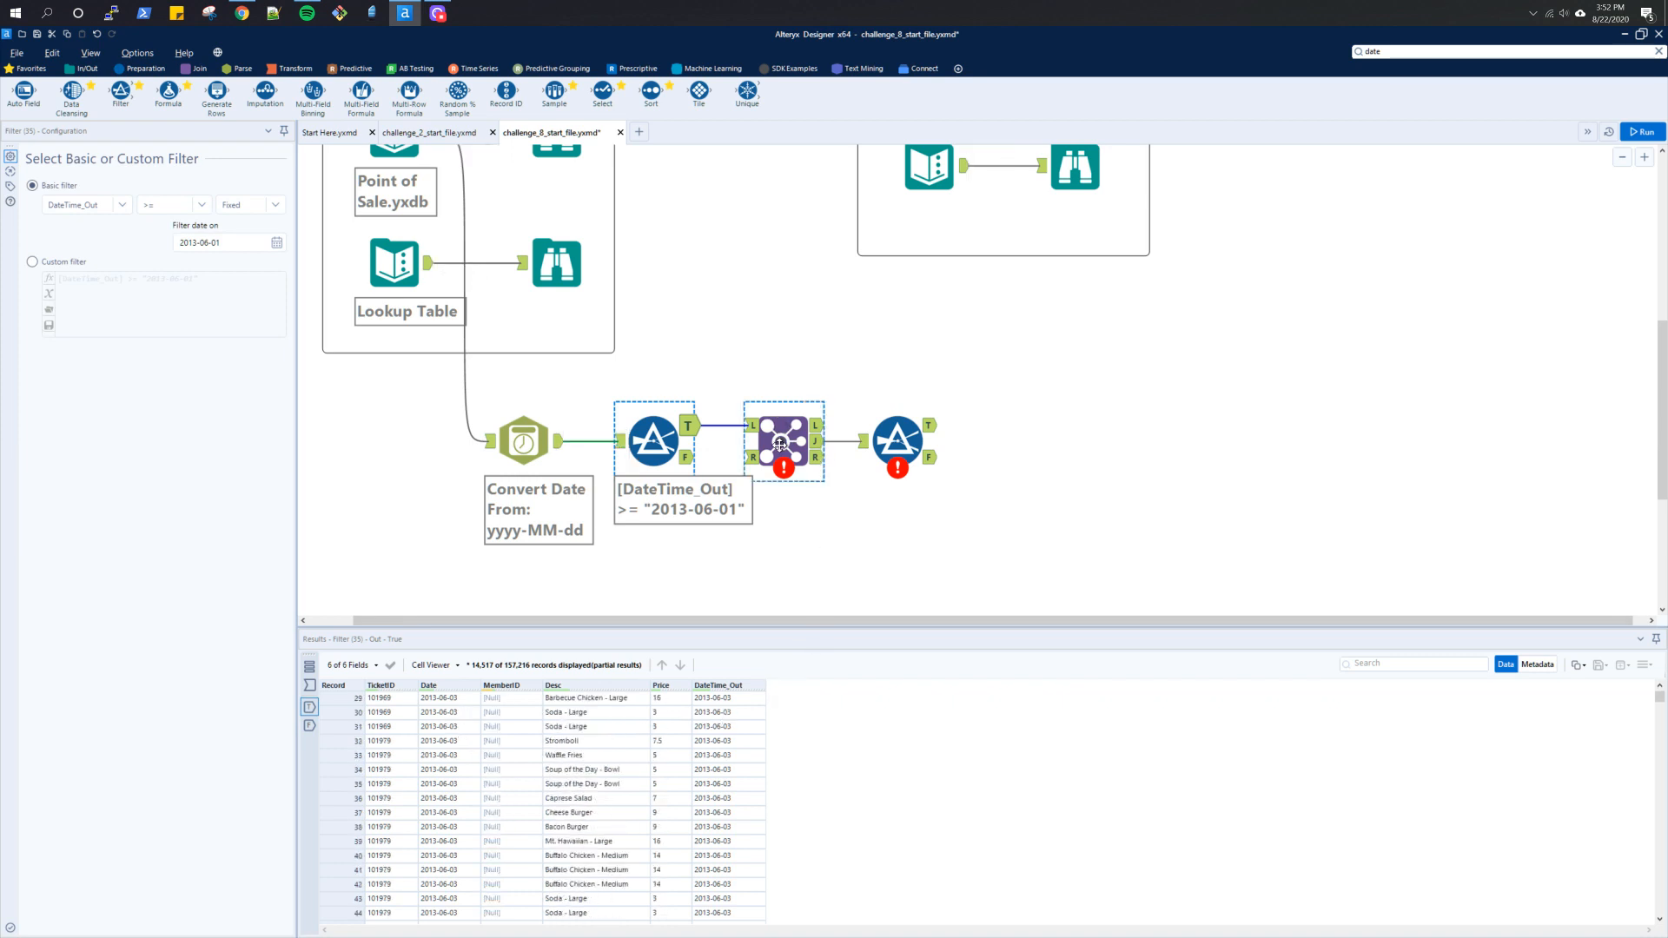
Step: Connect the Lookup Table to the Join tool's right input and join both inputs on the Desc field
drag(430, 264, 756, 456)
mouse_move(766, 443)
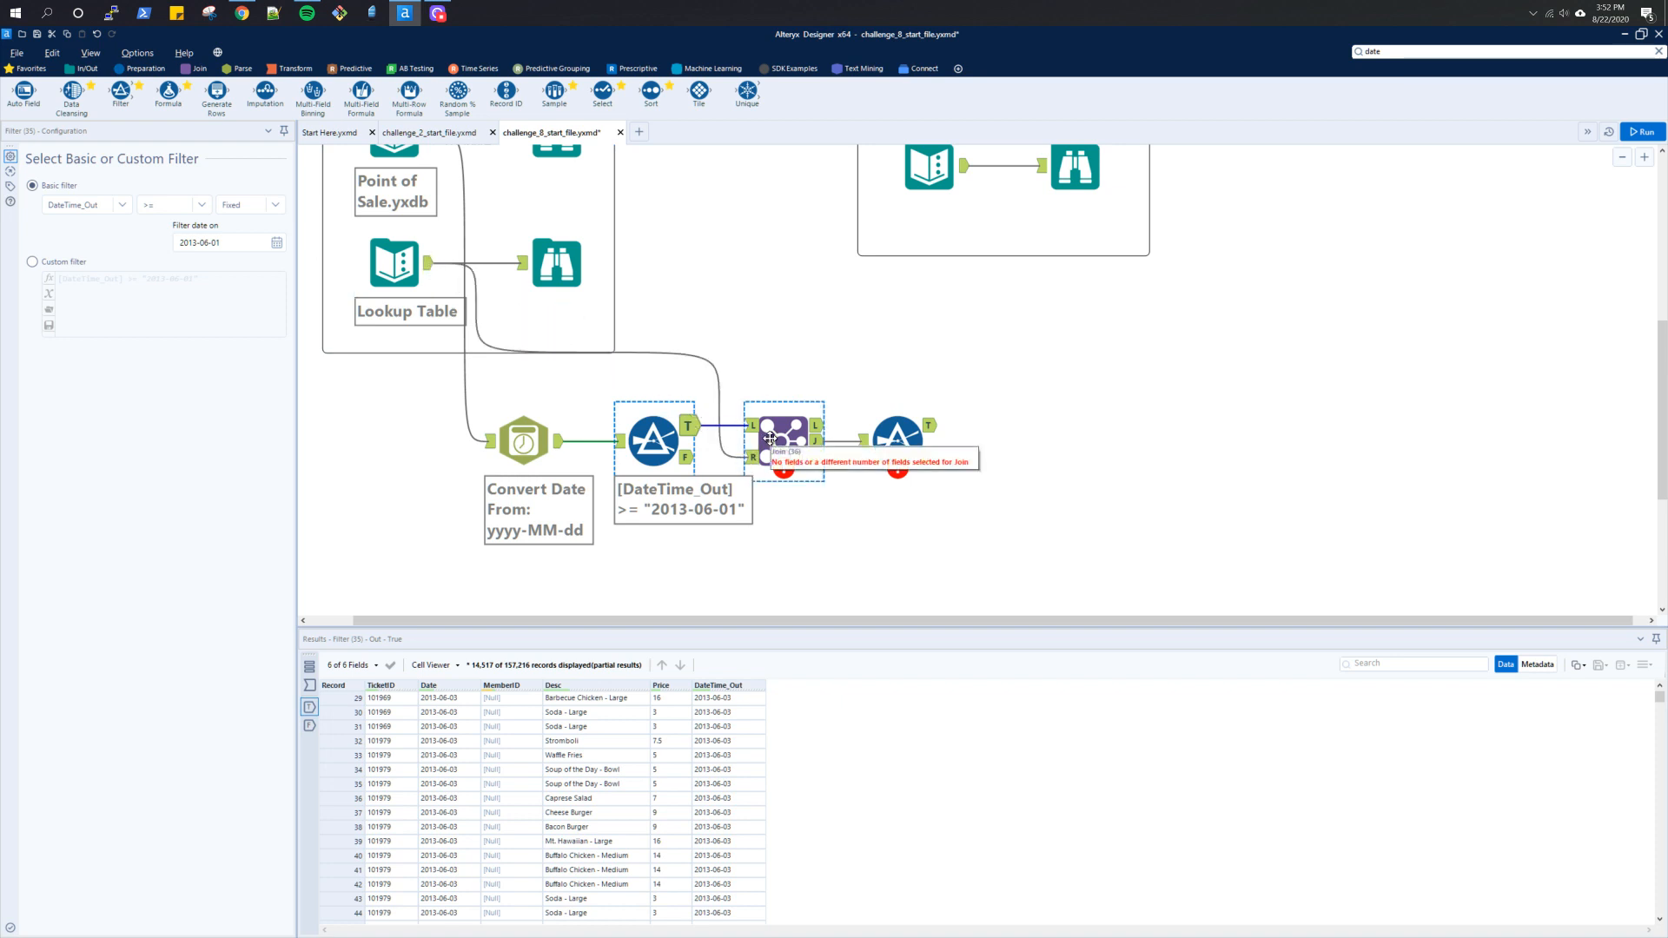
click(770, 438)
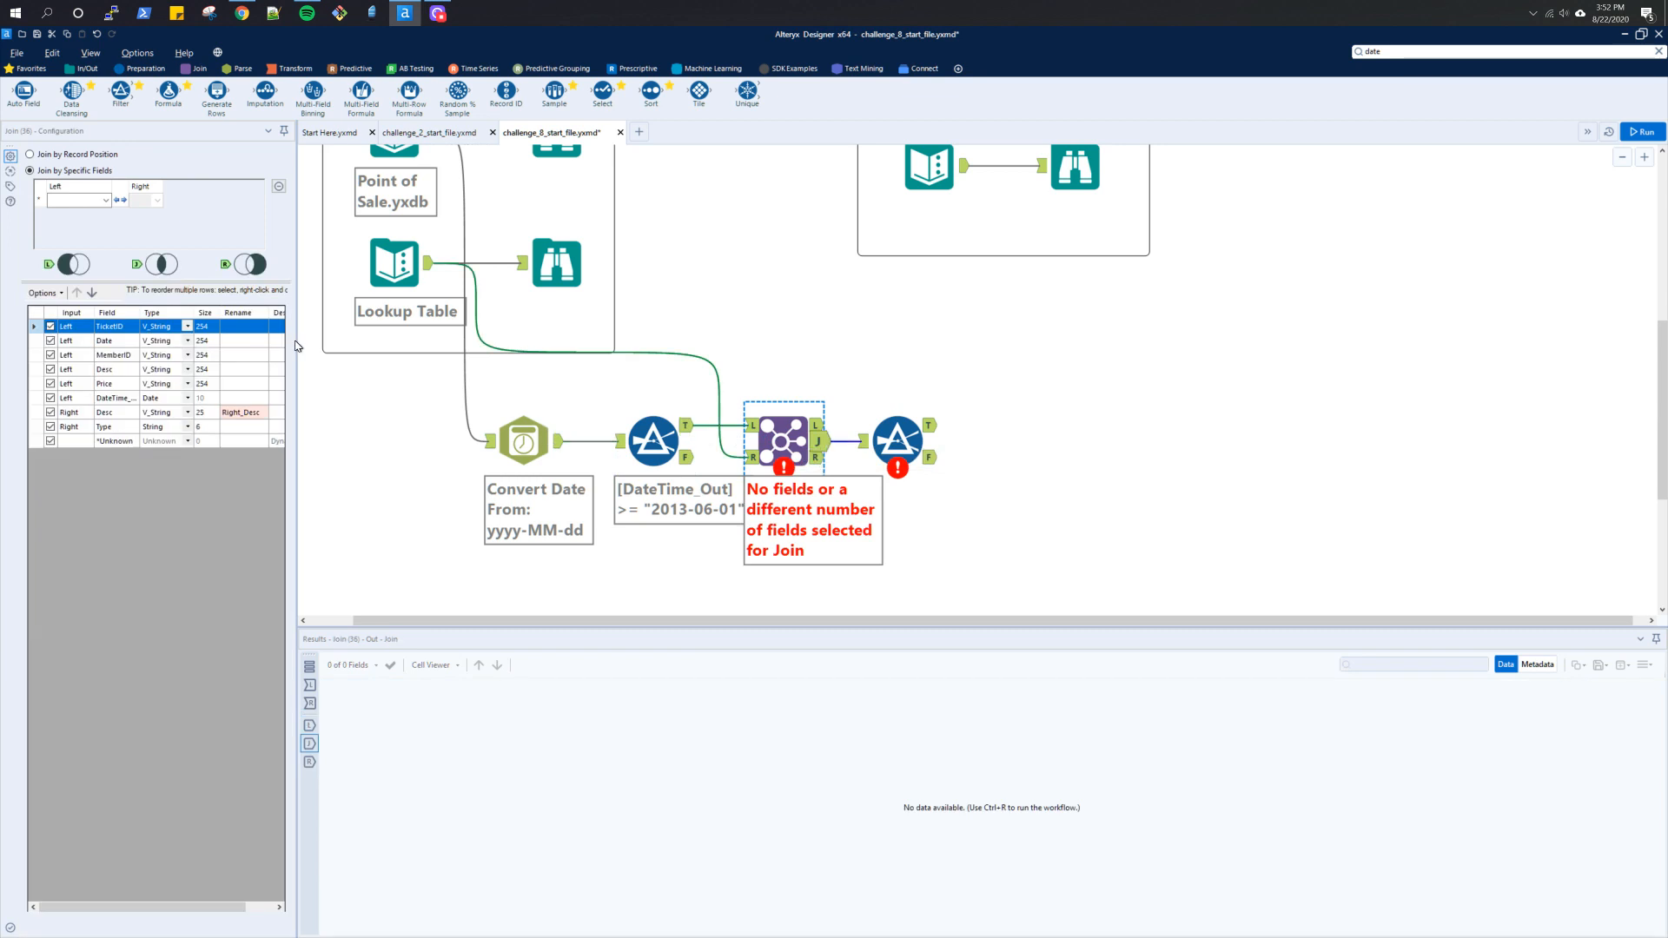
click(105, 200)
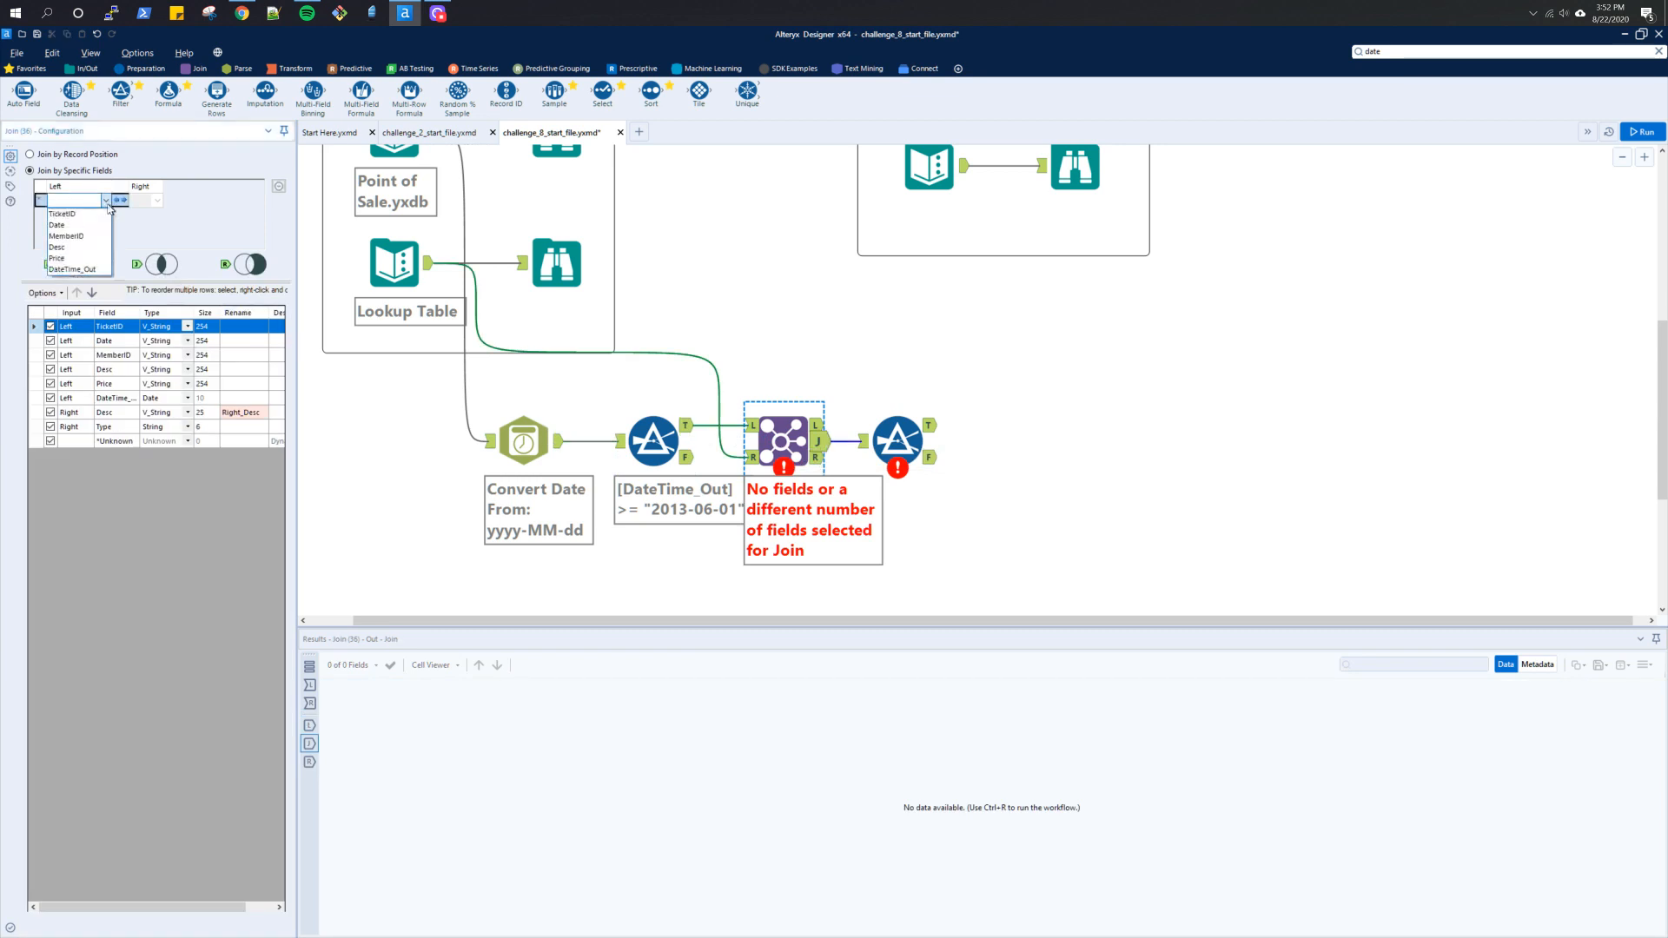
click(78, 246)
click(157, 200)
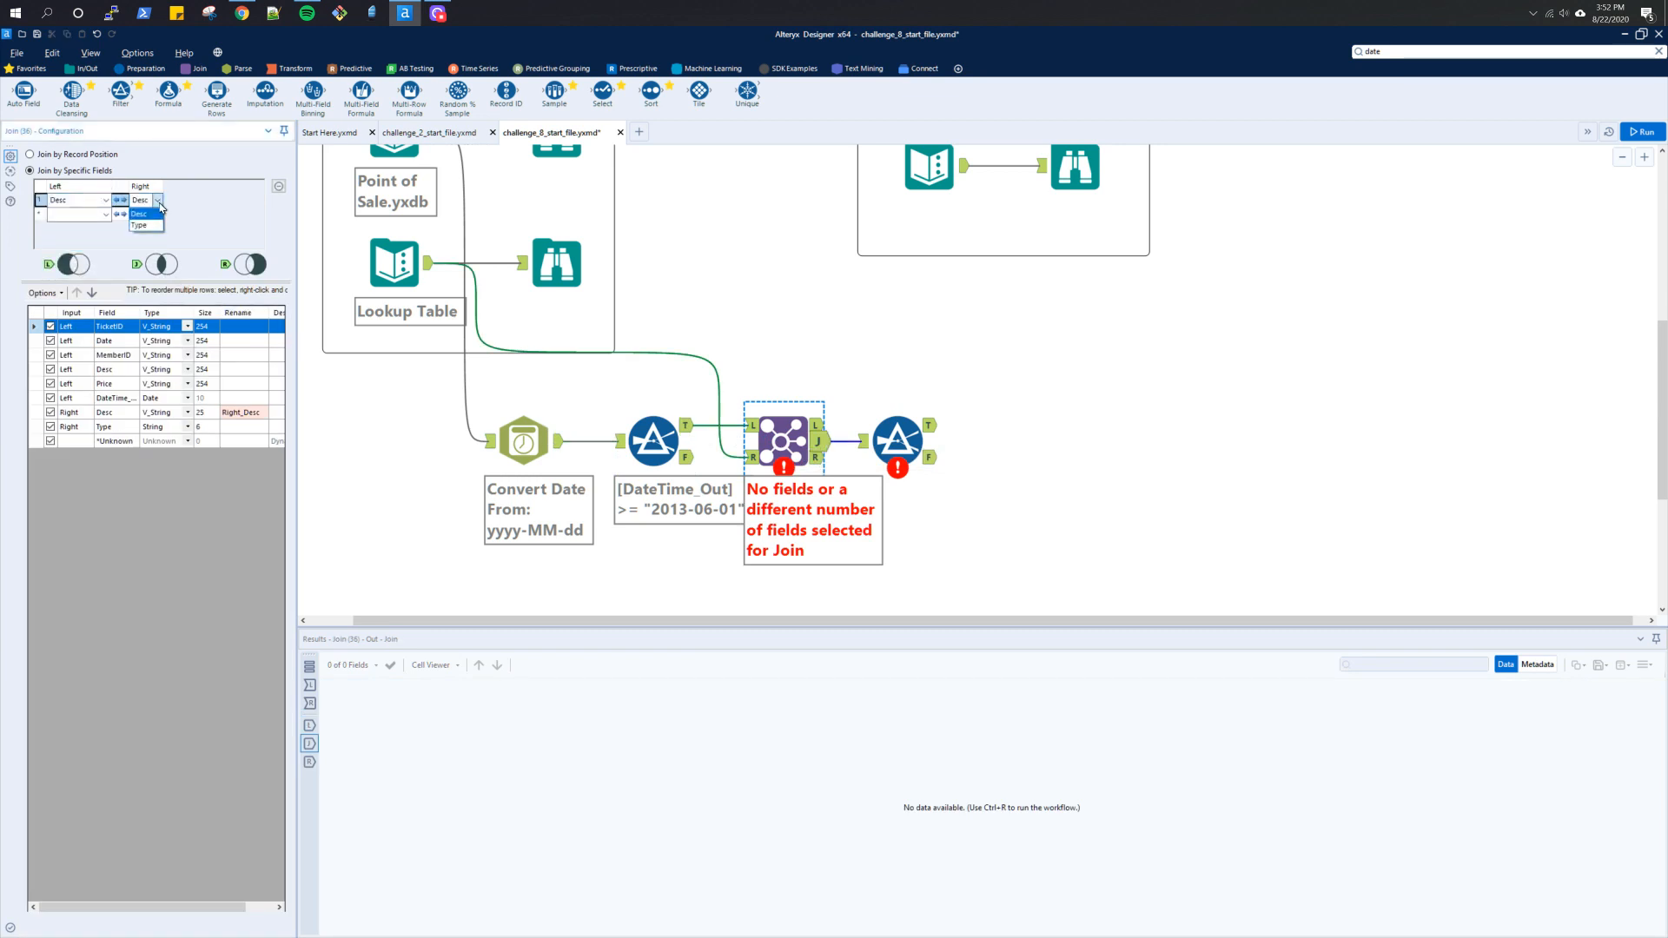
click(153, 219)
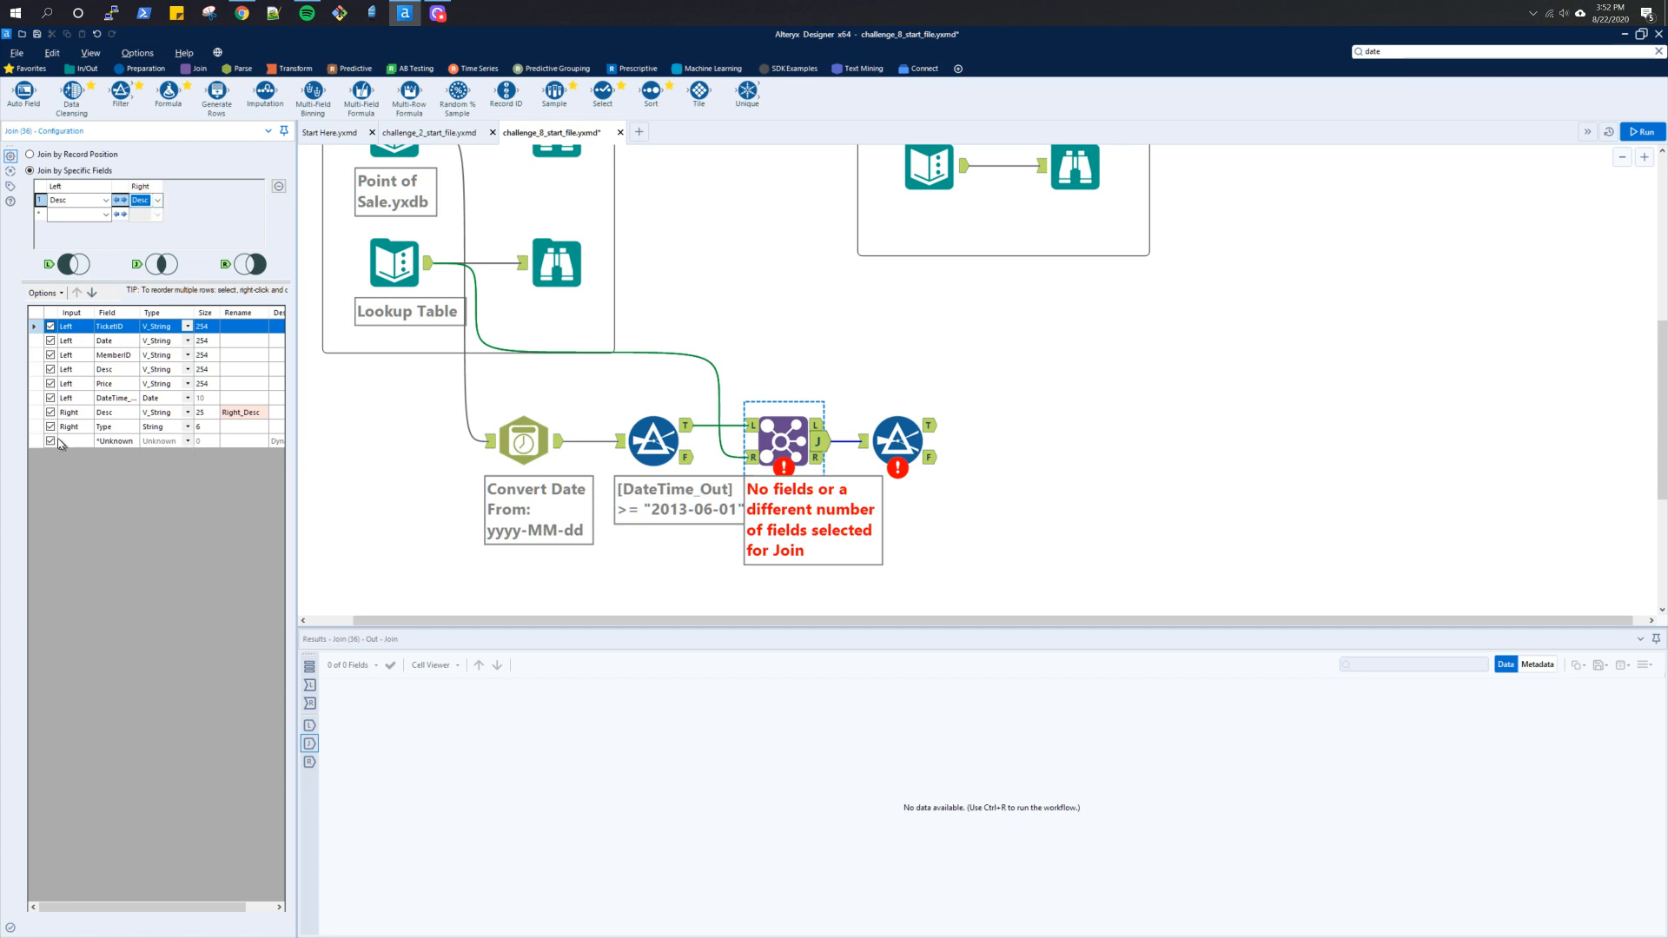
Step: Review the expected output, then run the workflow and inspect the records in the Join tool's joined output
click(1083, 191)
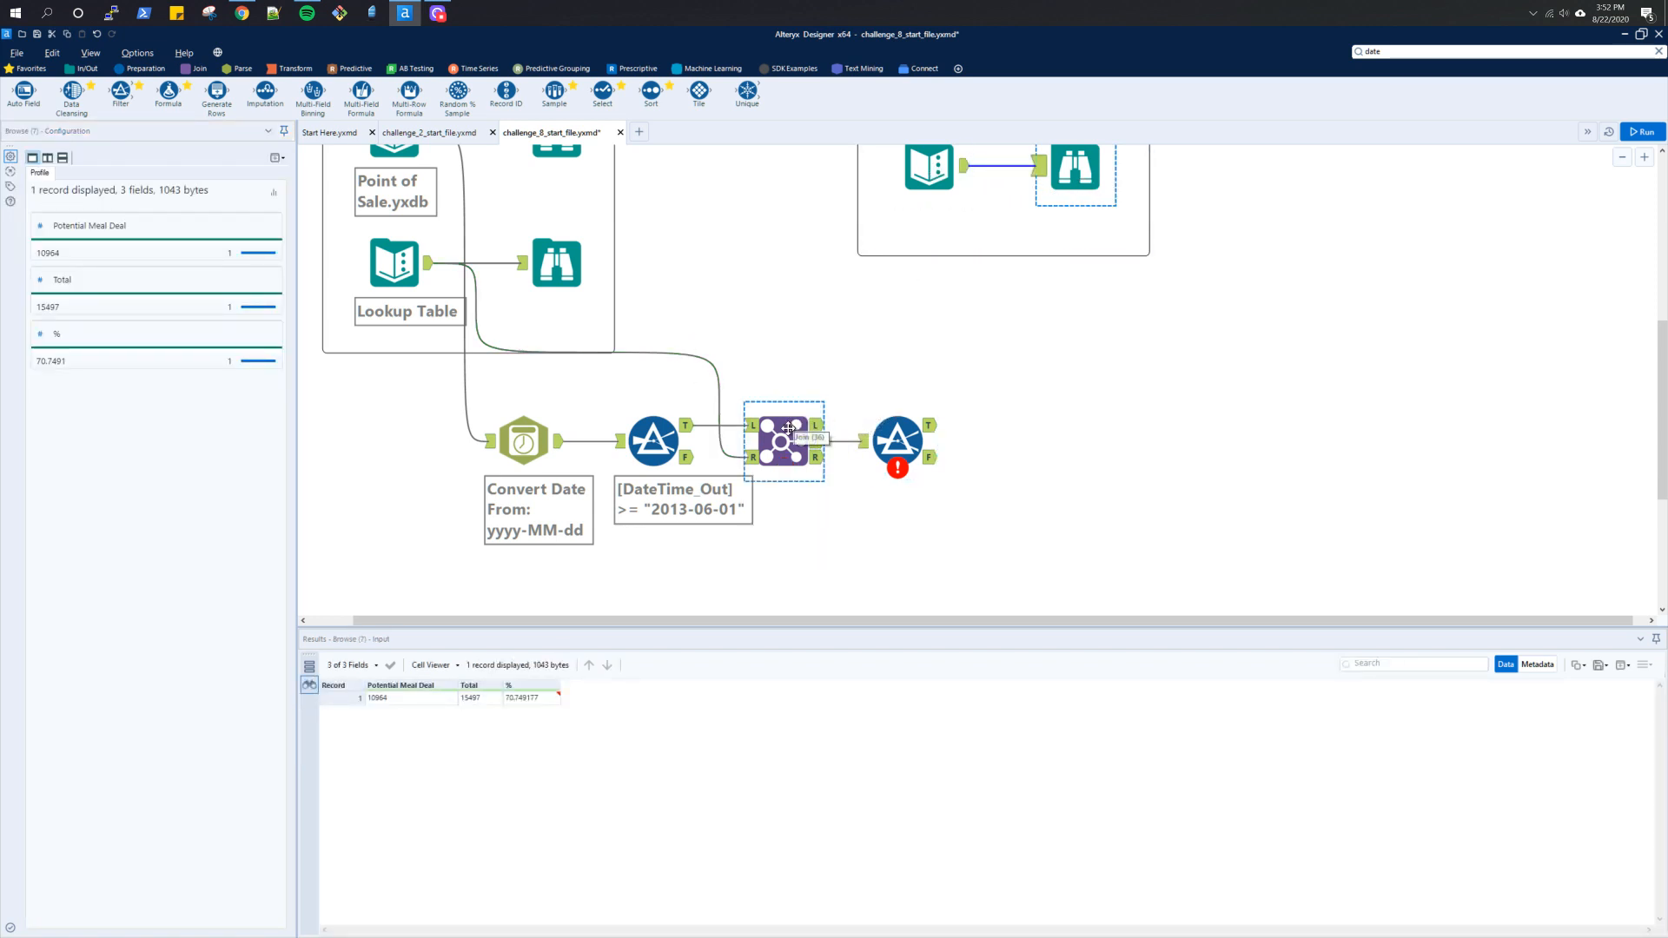
click(817, 441)
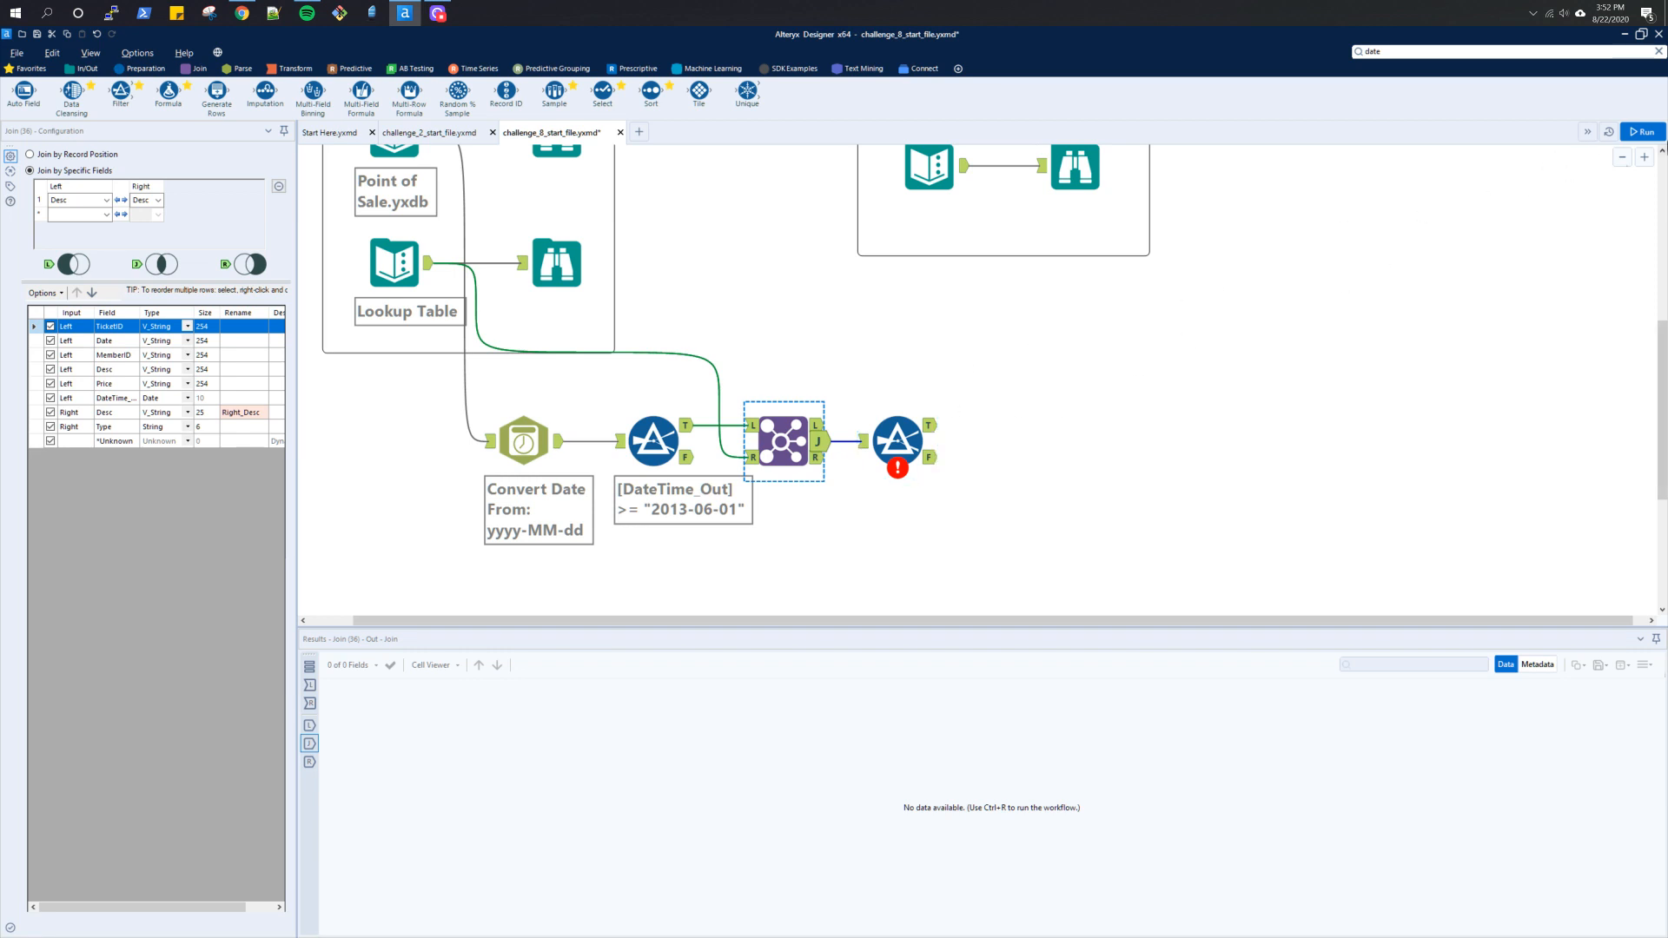
click(1647, 132)
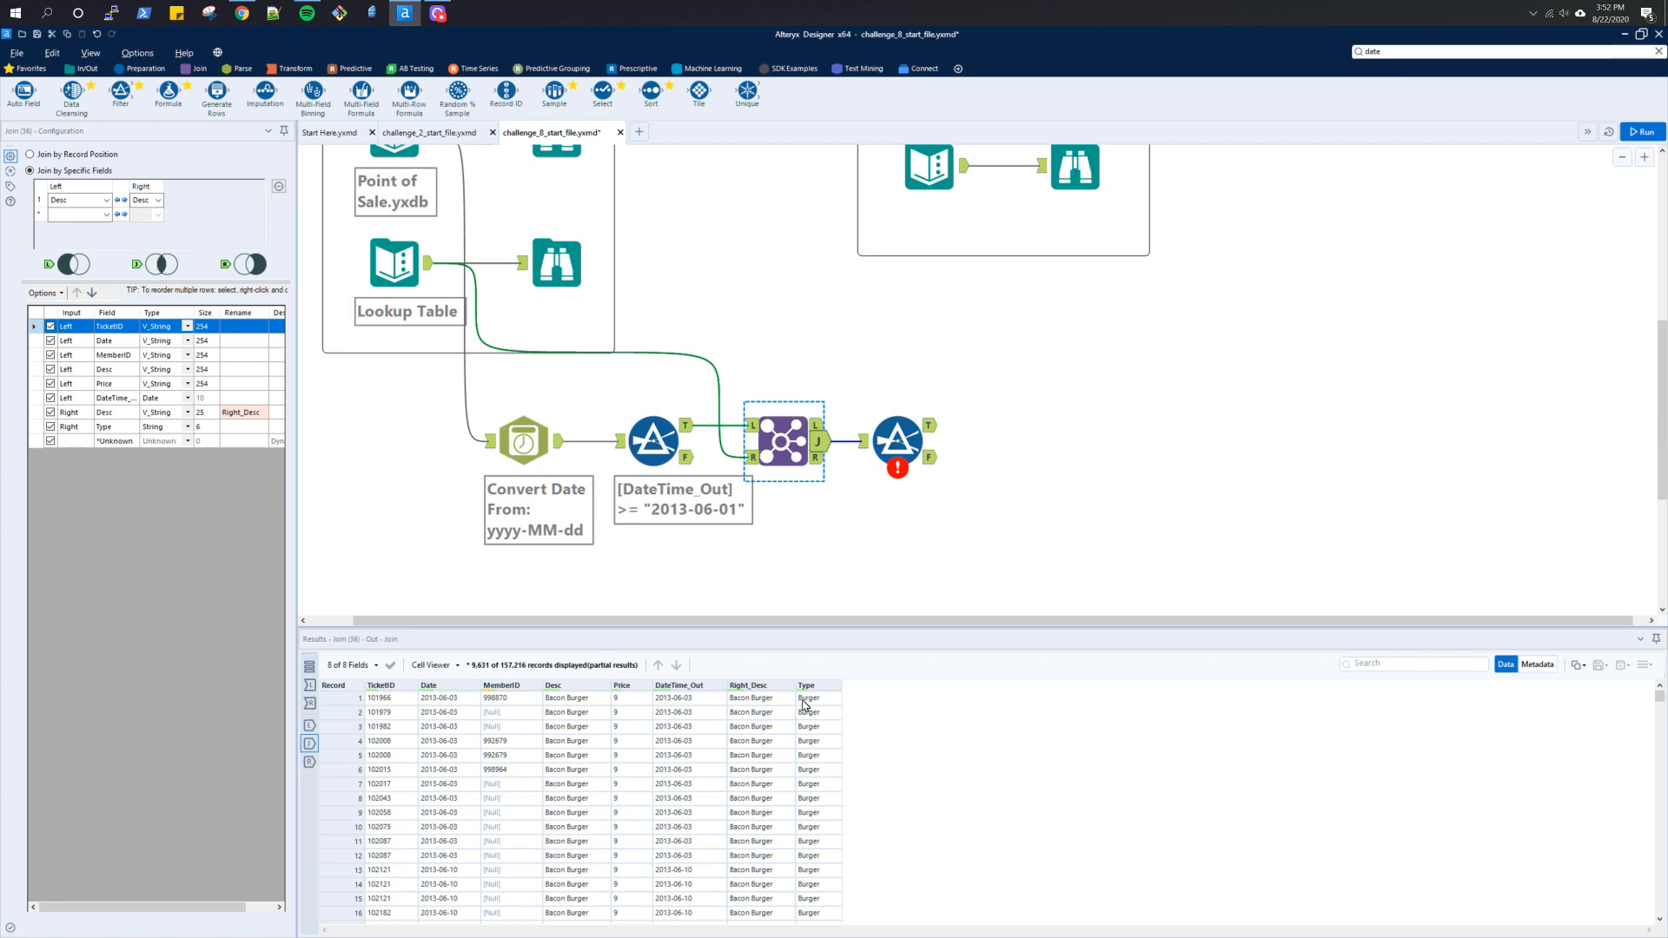
Step: Switch the second Filter tool to a custom filter and review the food categories named in the challenge objective
click(889, 441)
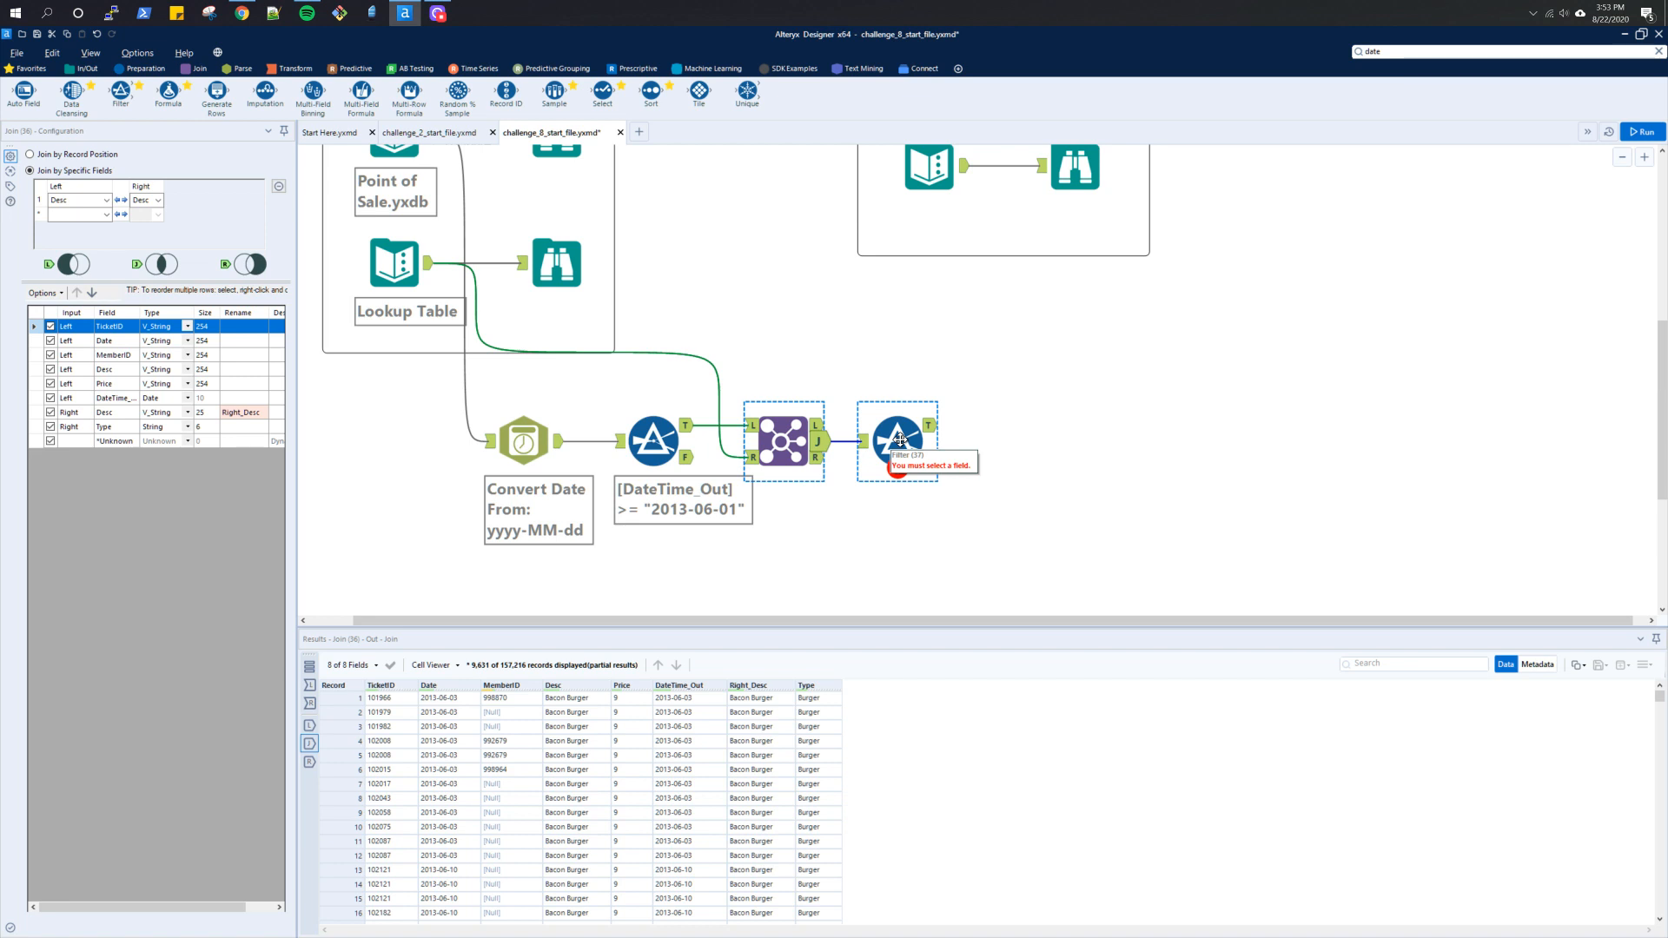
click(899, 441)
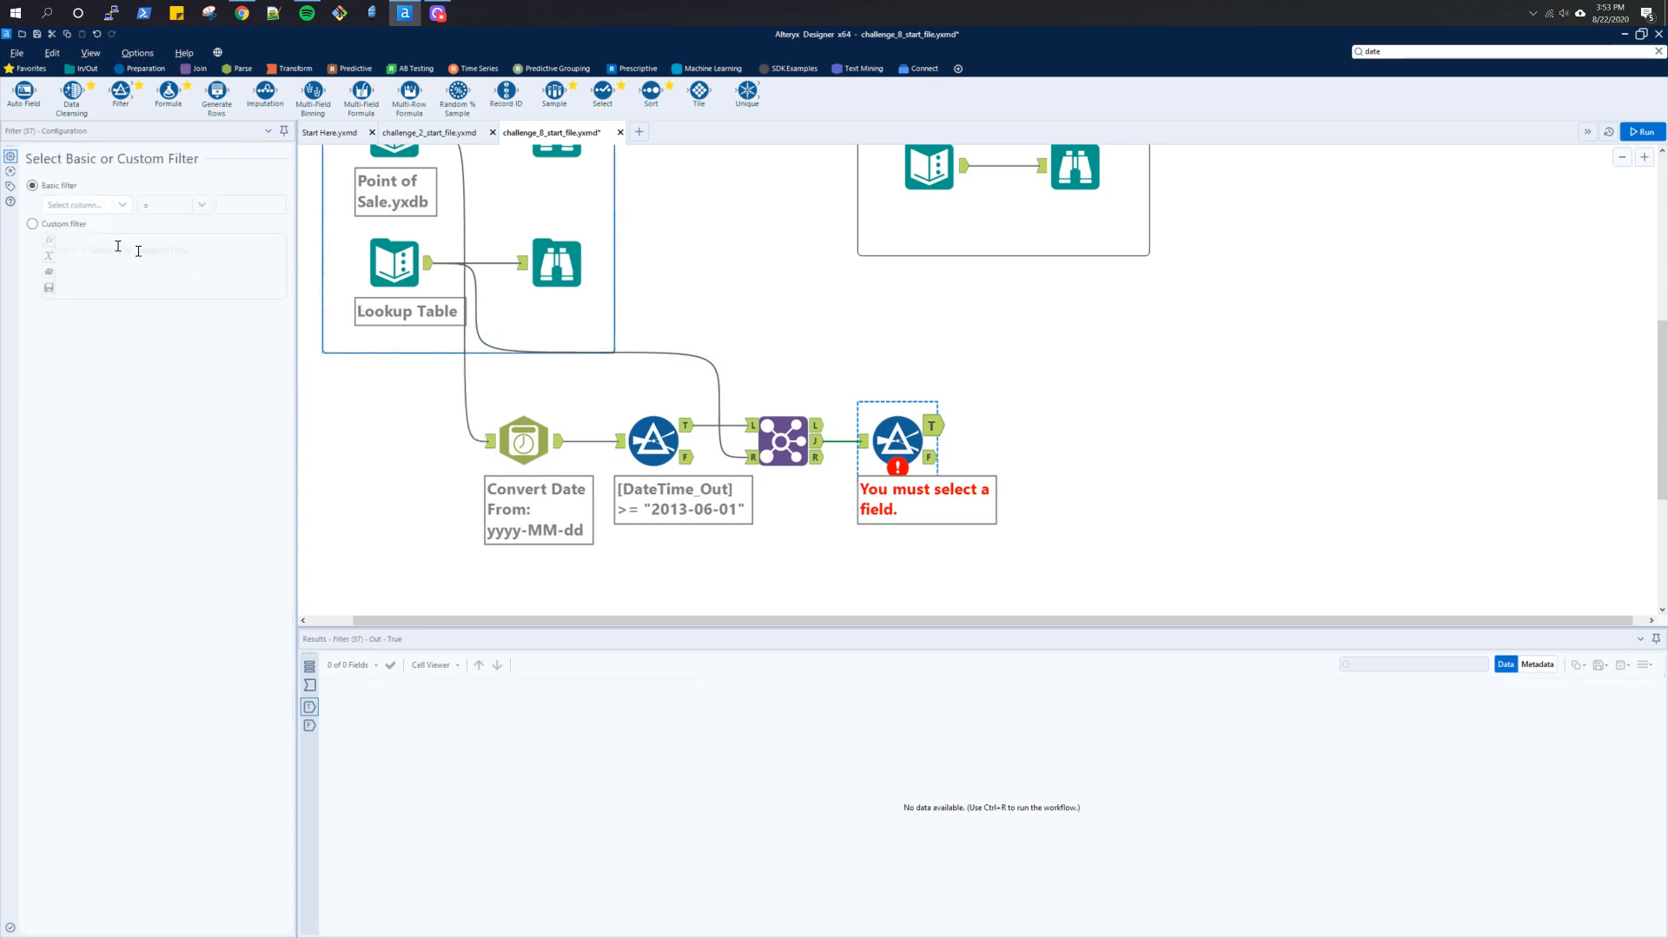
click(32, 226)
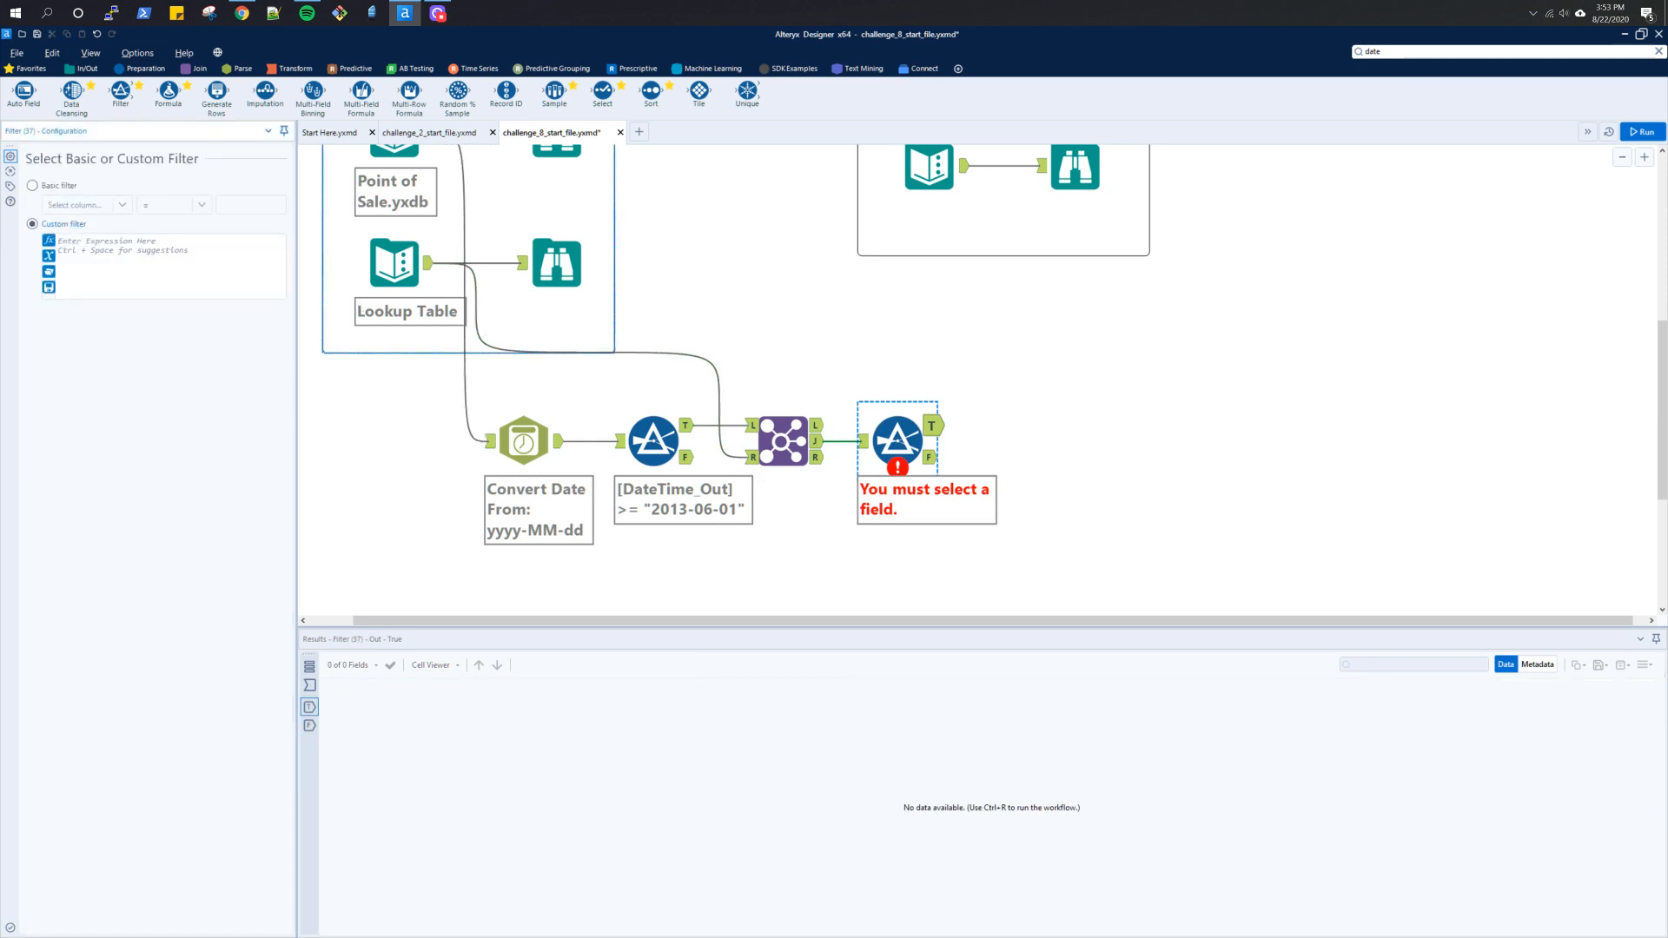
key(alt+Tab)
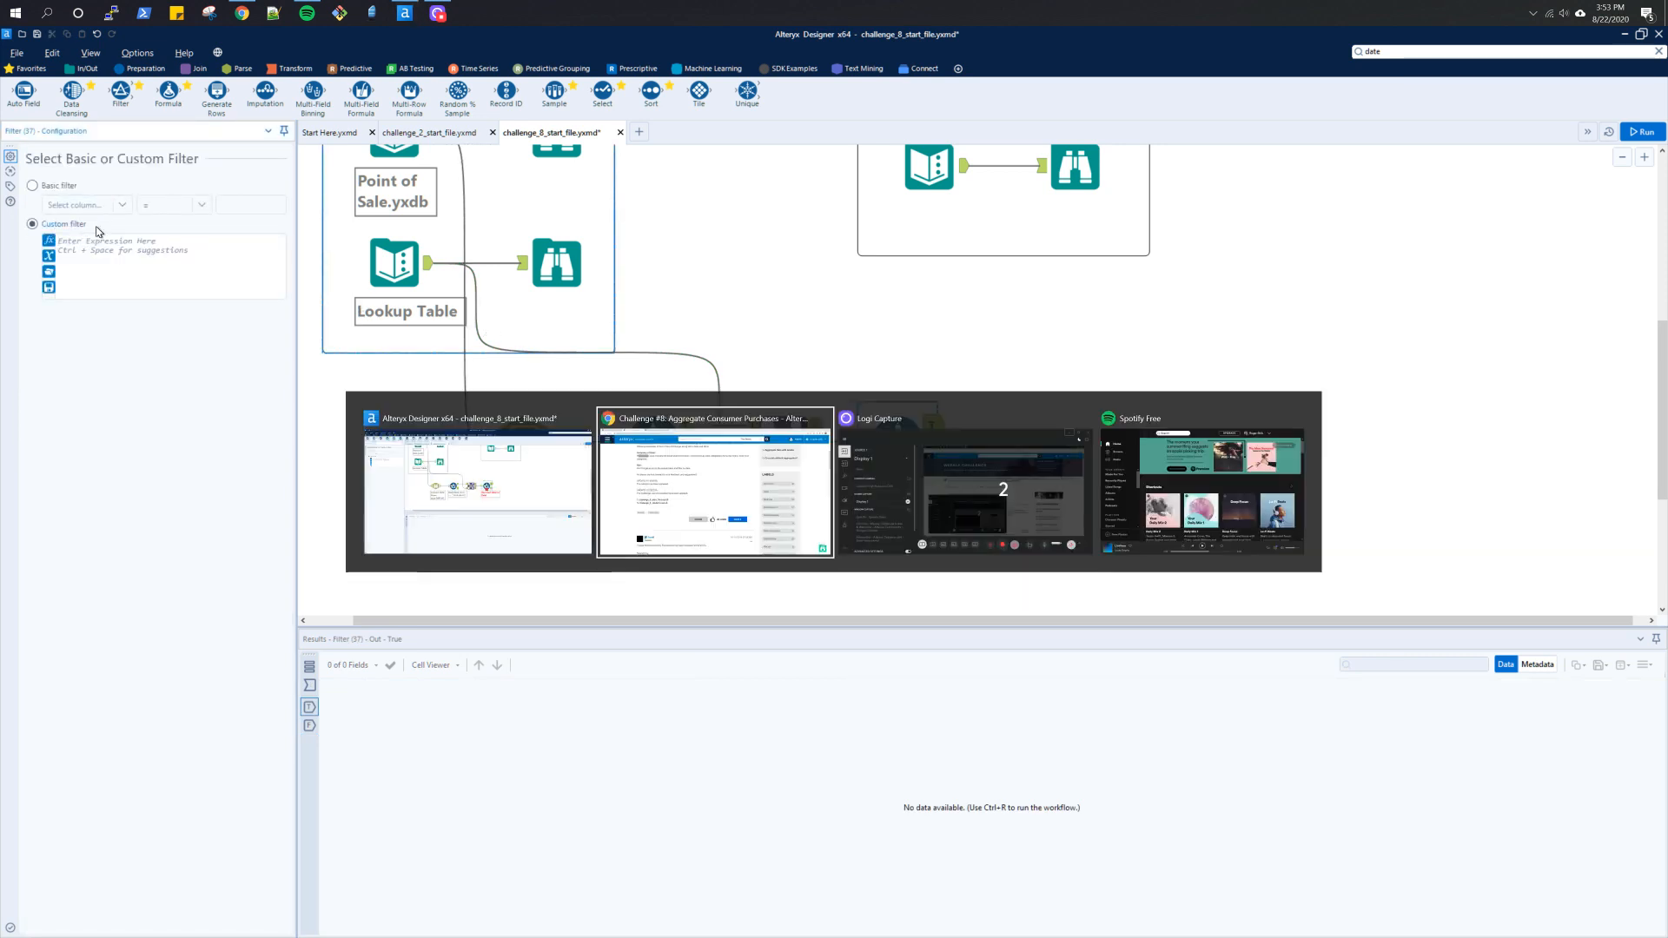
scroll(503, 387, up, 5)
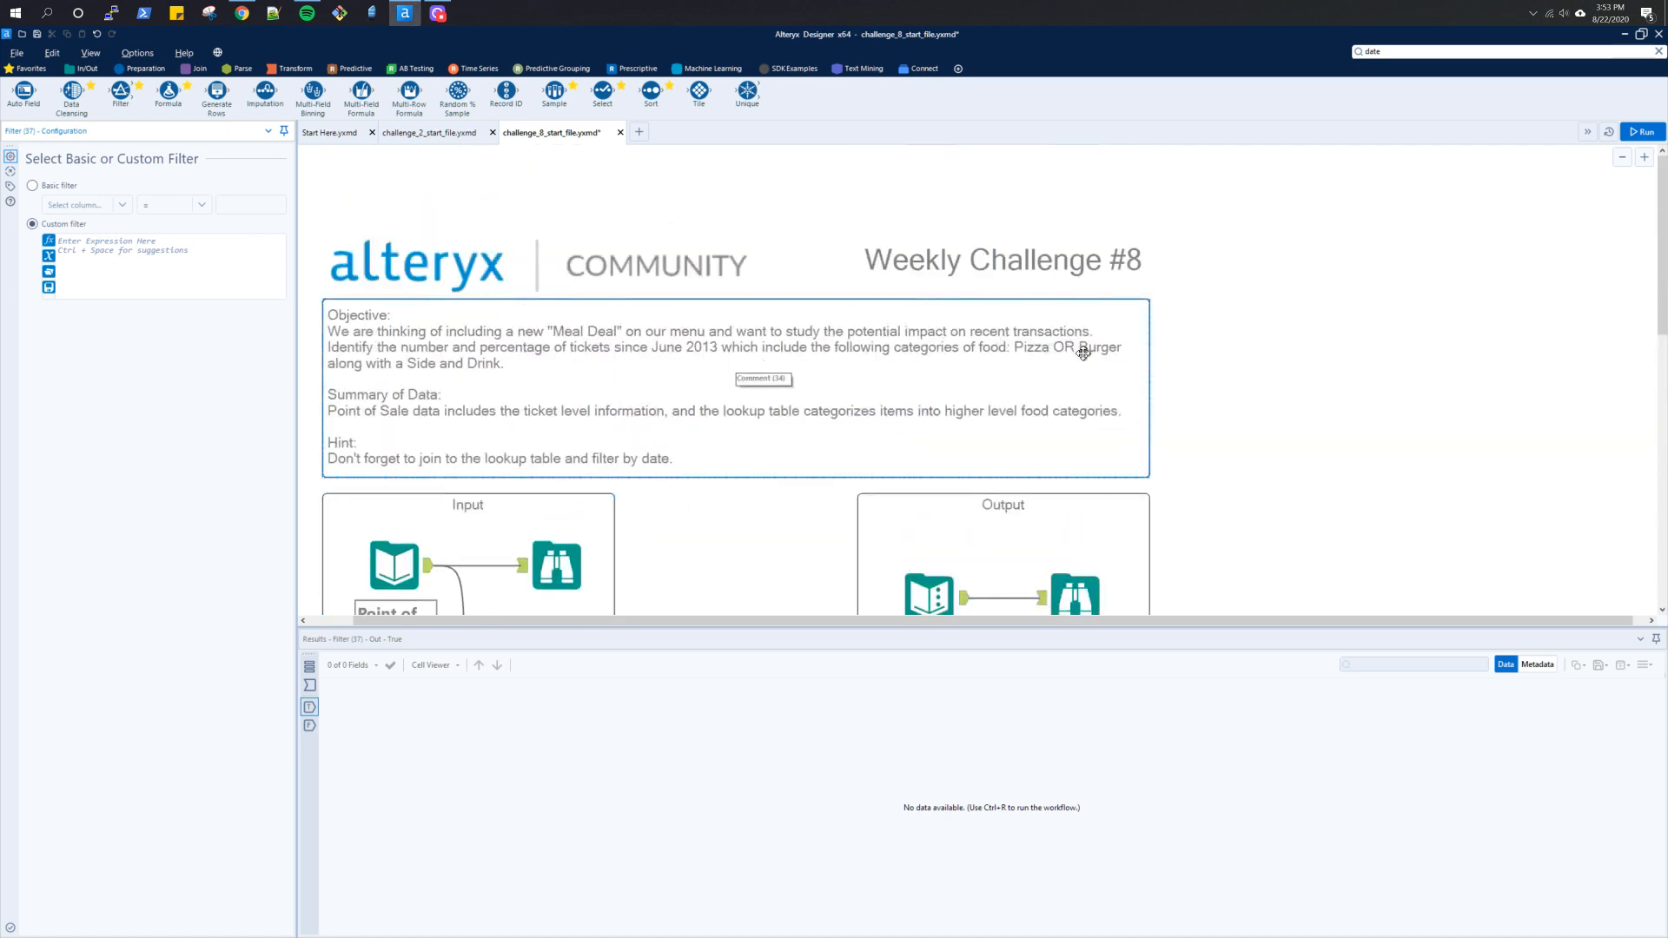
key(alt+Tab)
key(alt+Tab)
text(()
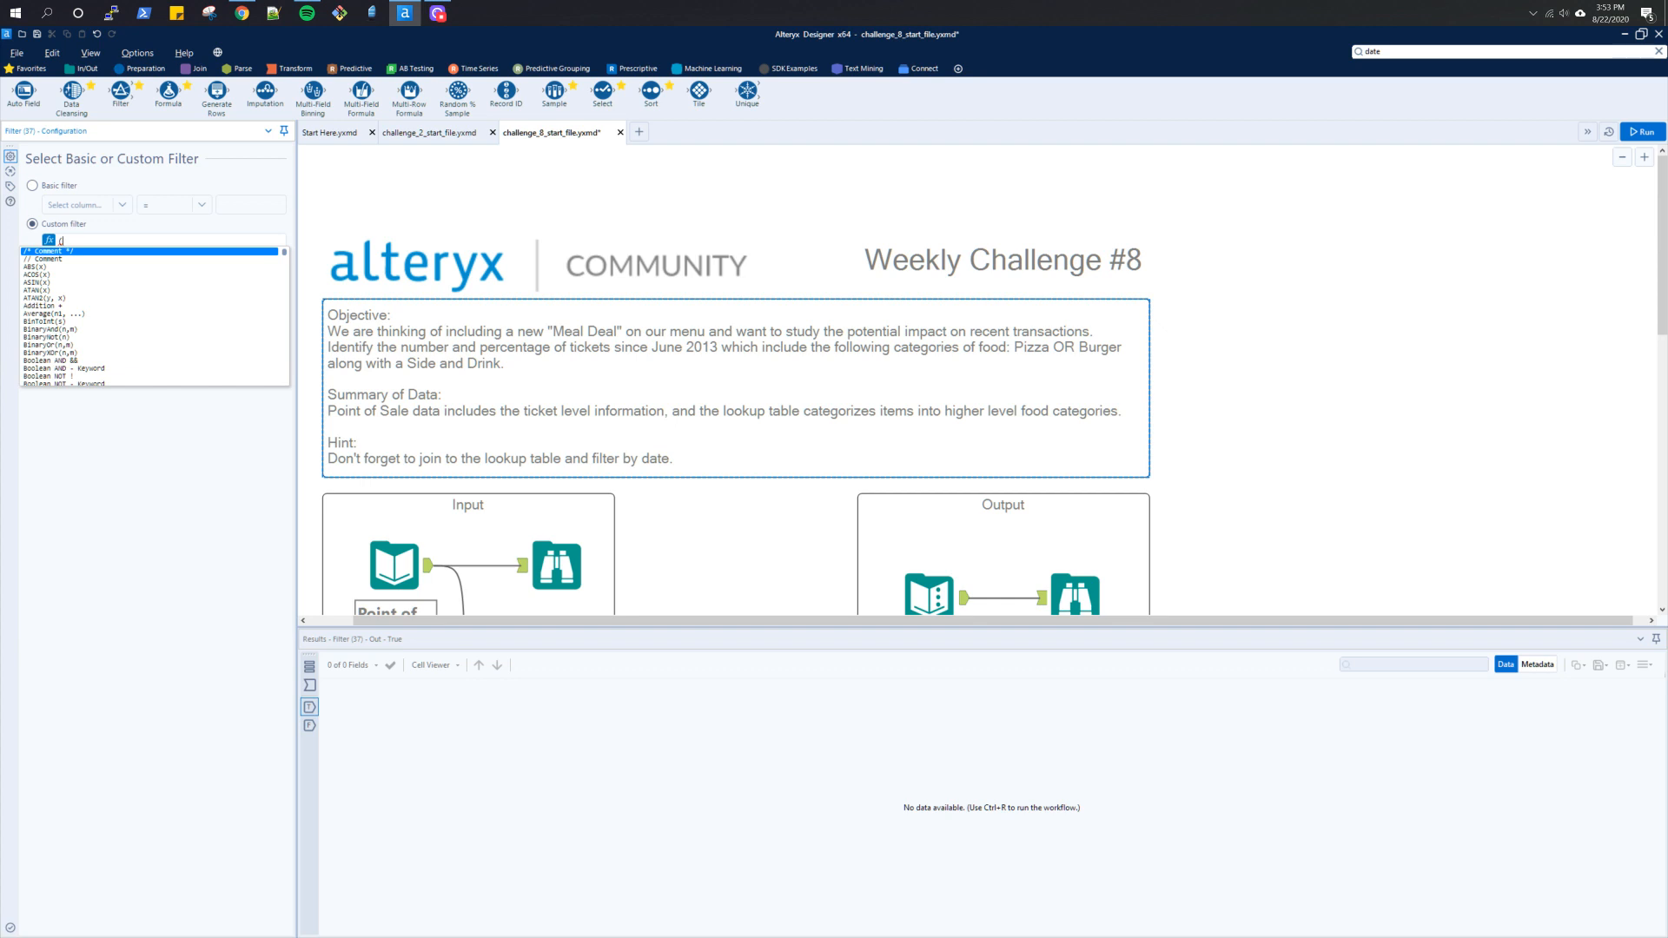
text([)
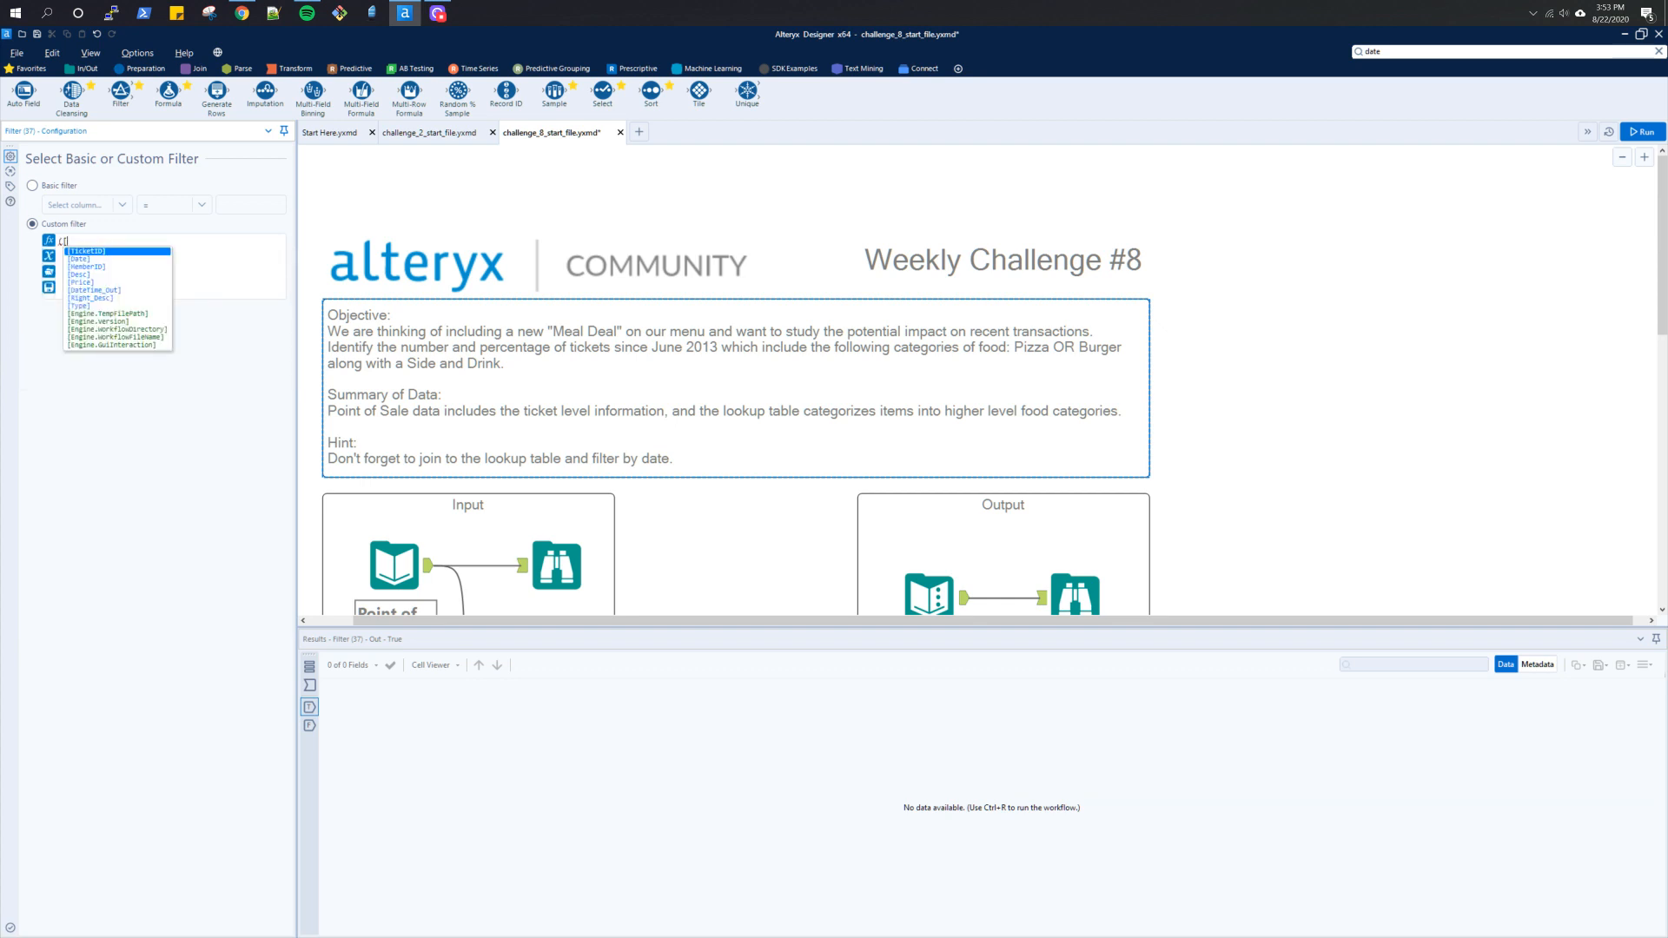
text(c)
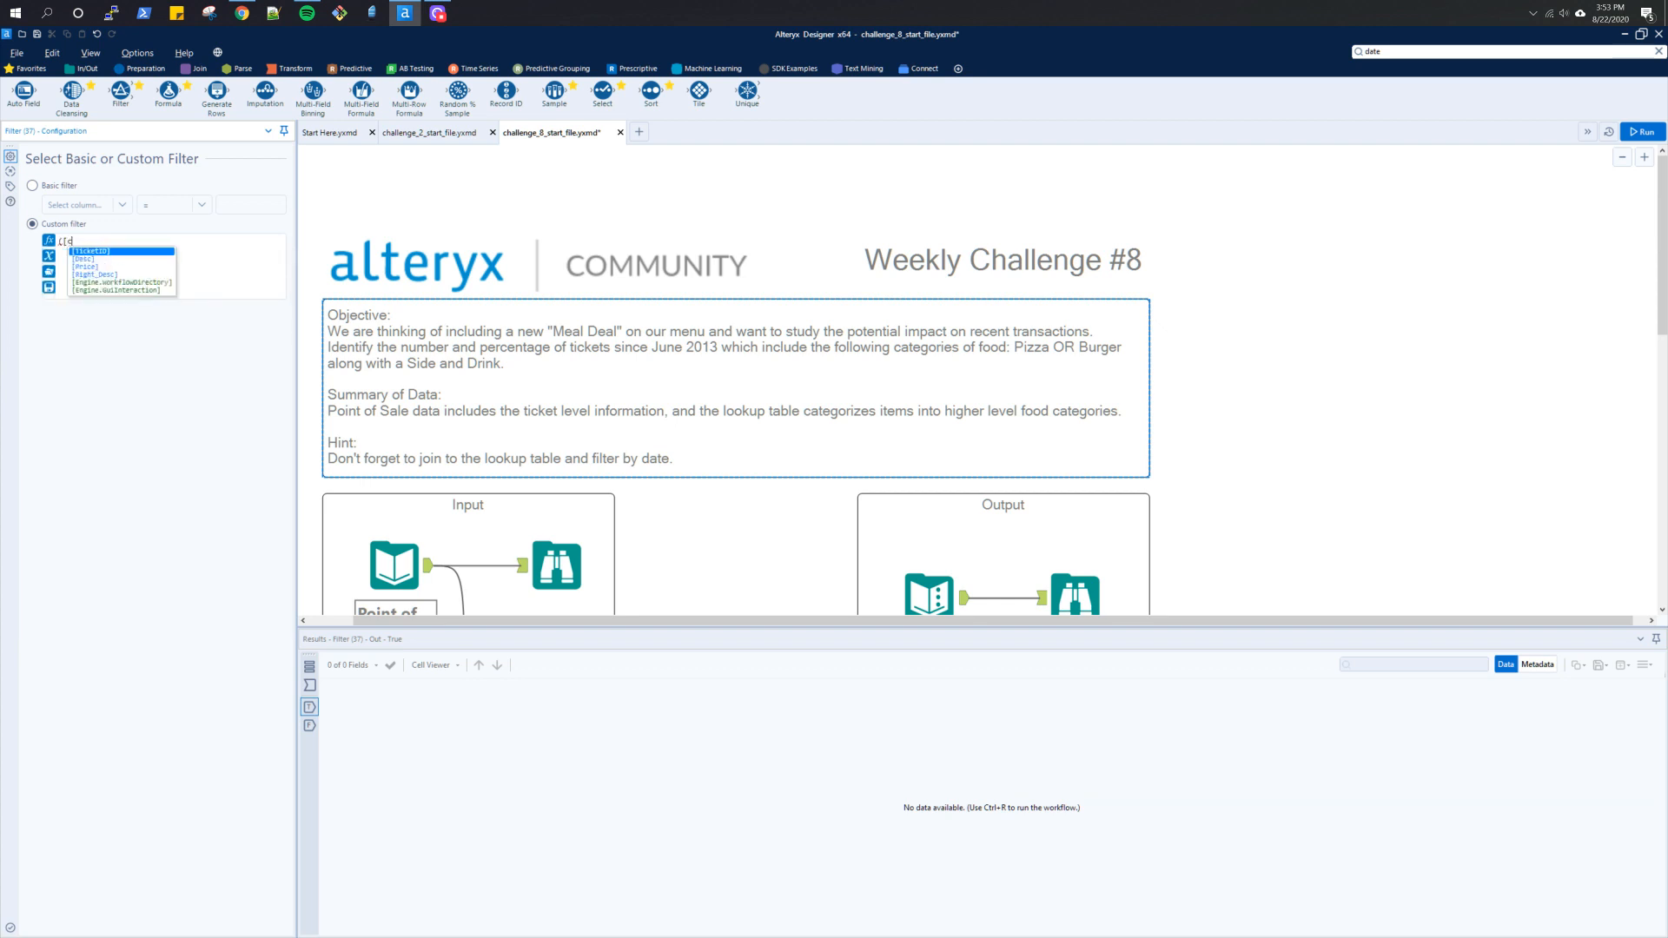
key(BackSpace)
key(BackSpace)
key(BackSpace)
text([cate)
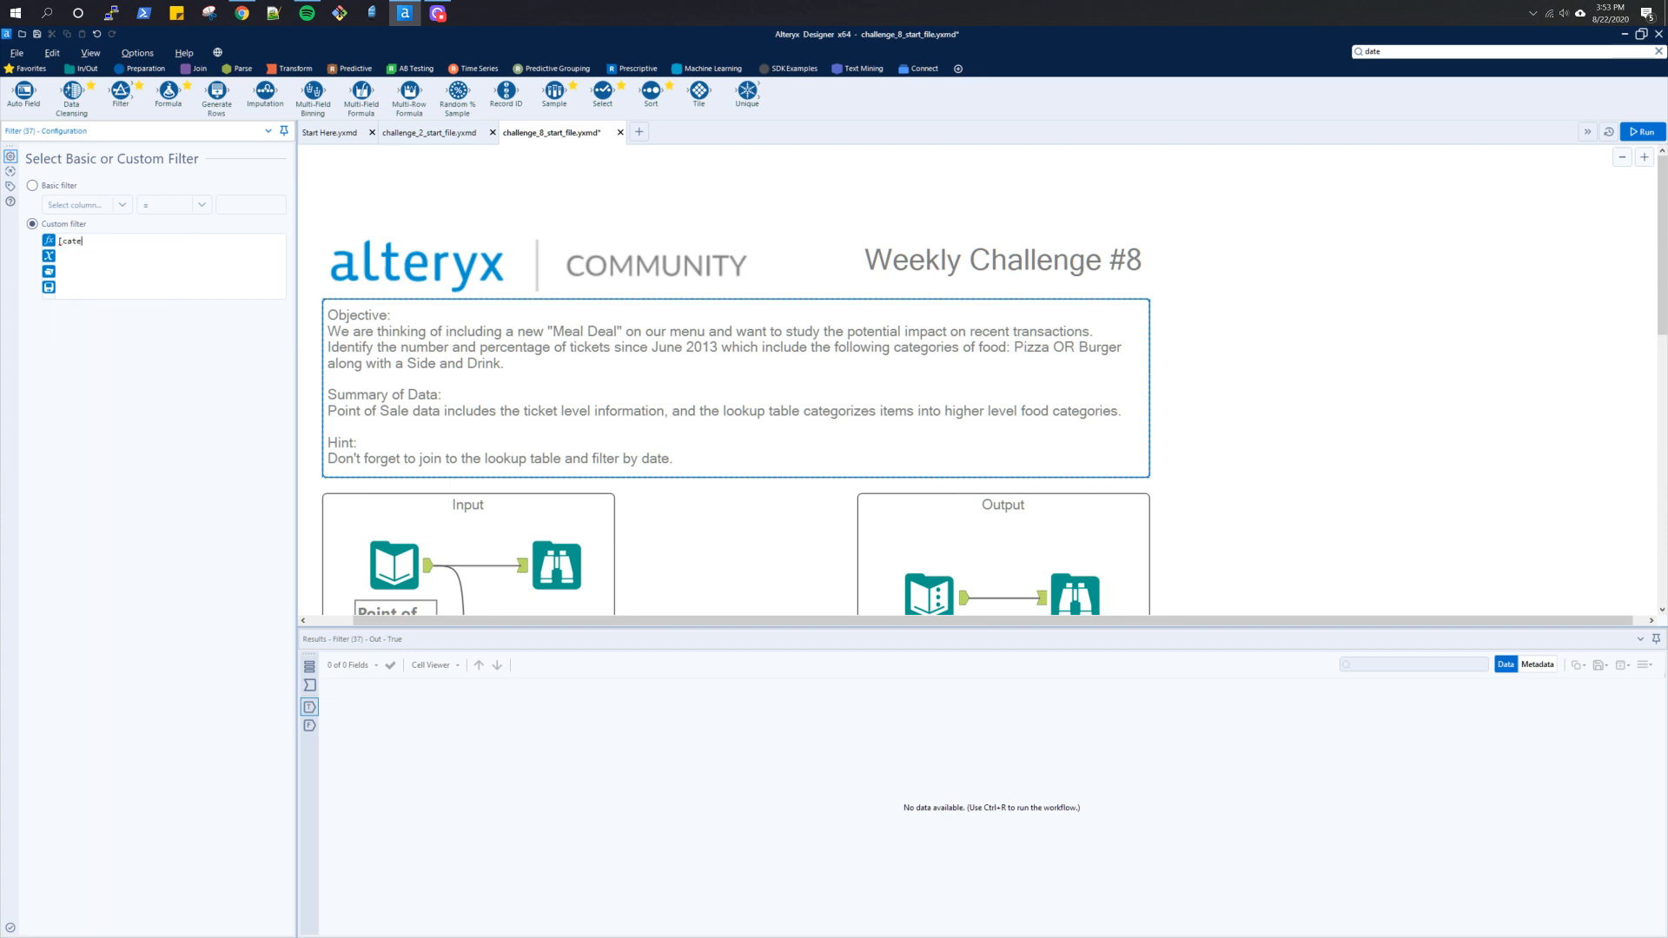
key(BackSpace)
key(BackSpace)
key(BackSpace)
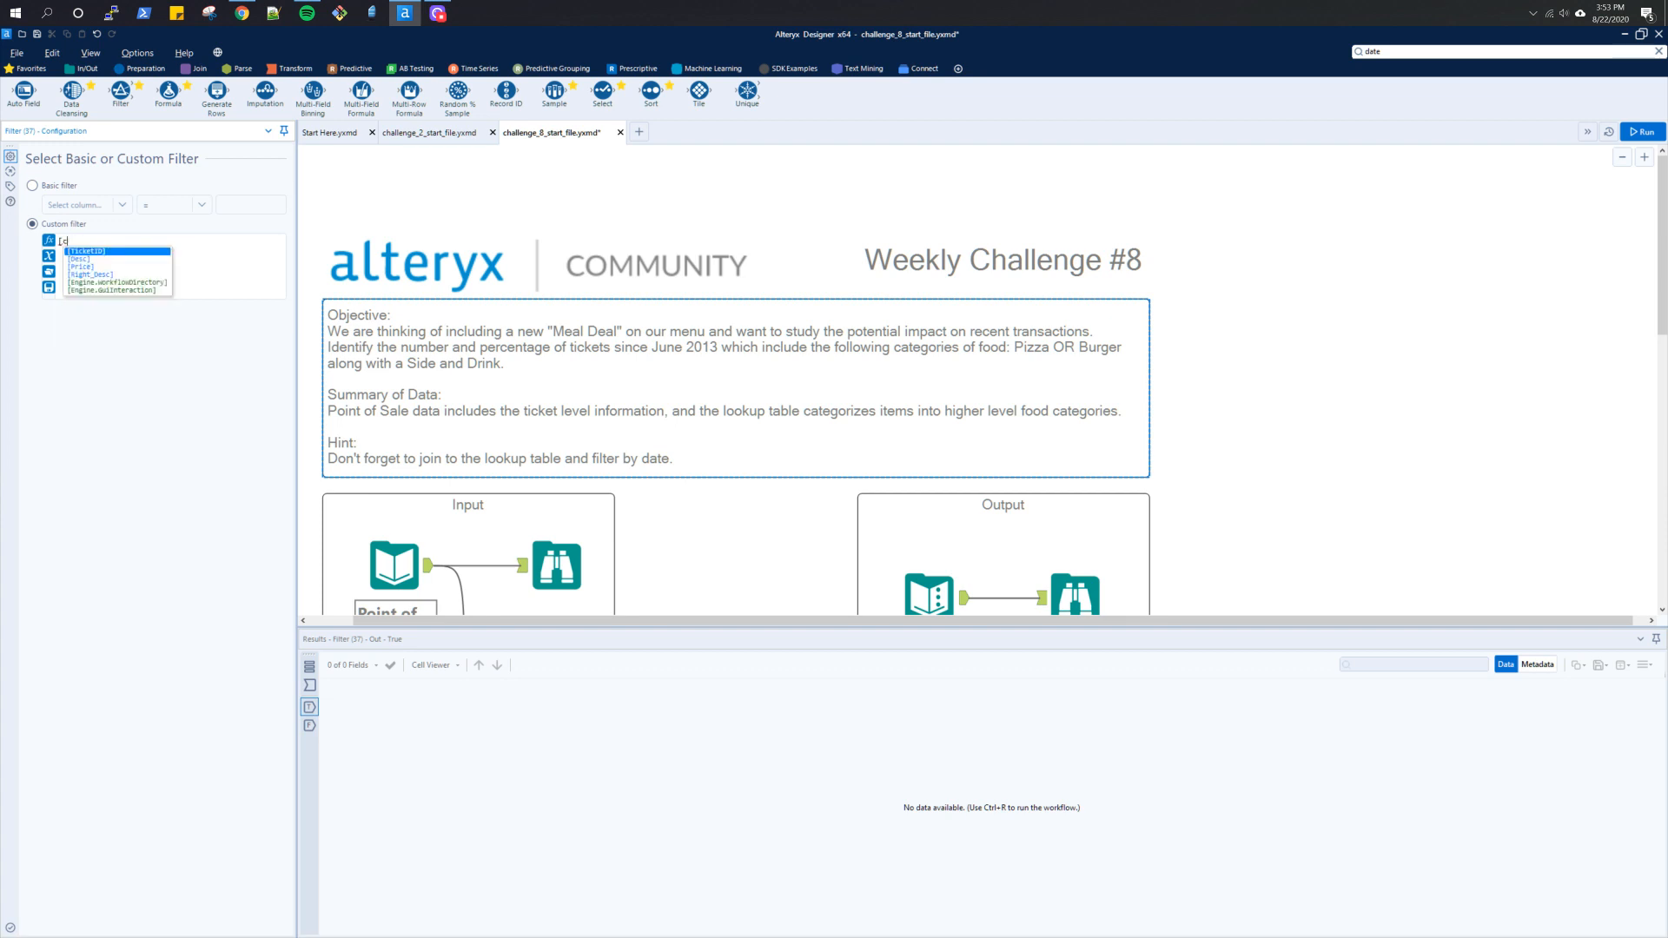
key(Down)
key(Down)
key(Down)
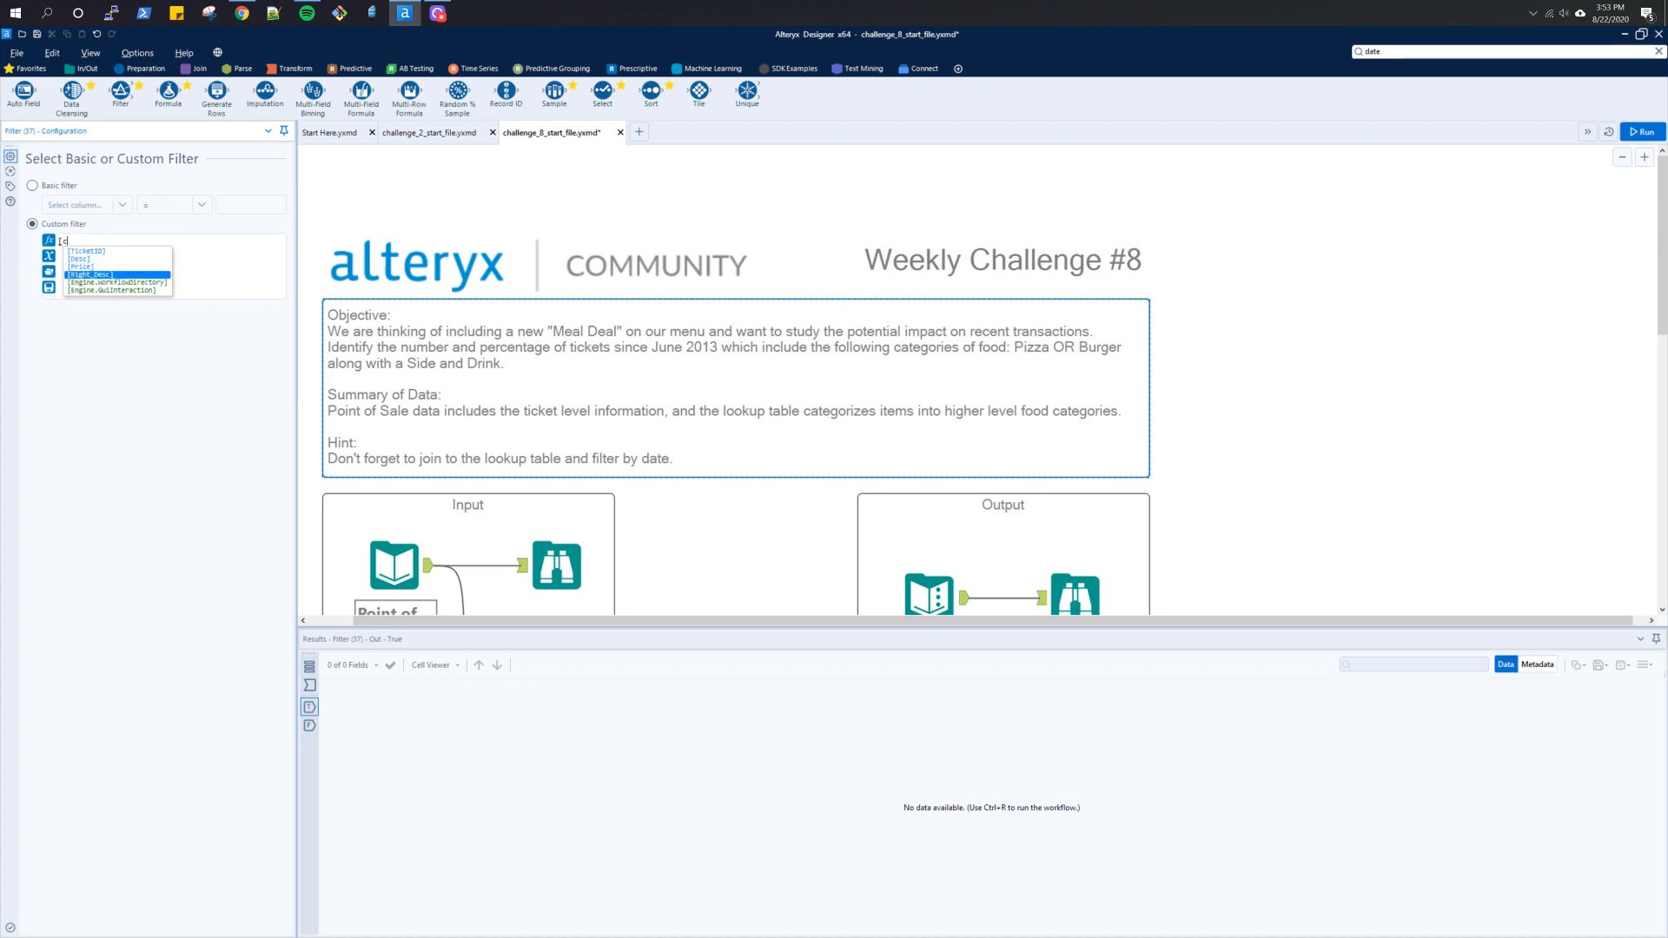
key(Escape)
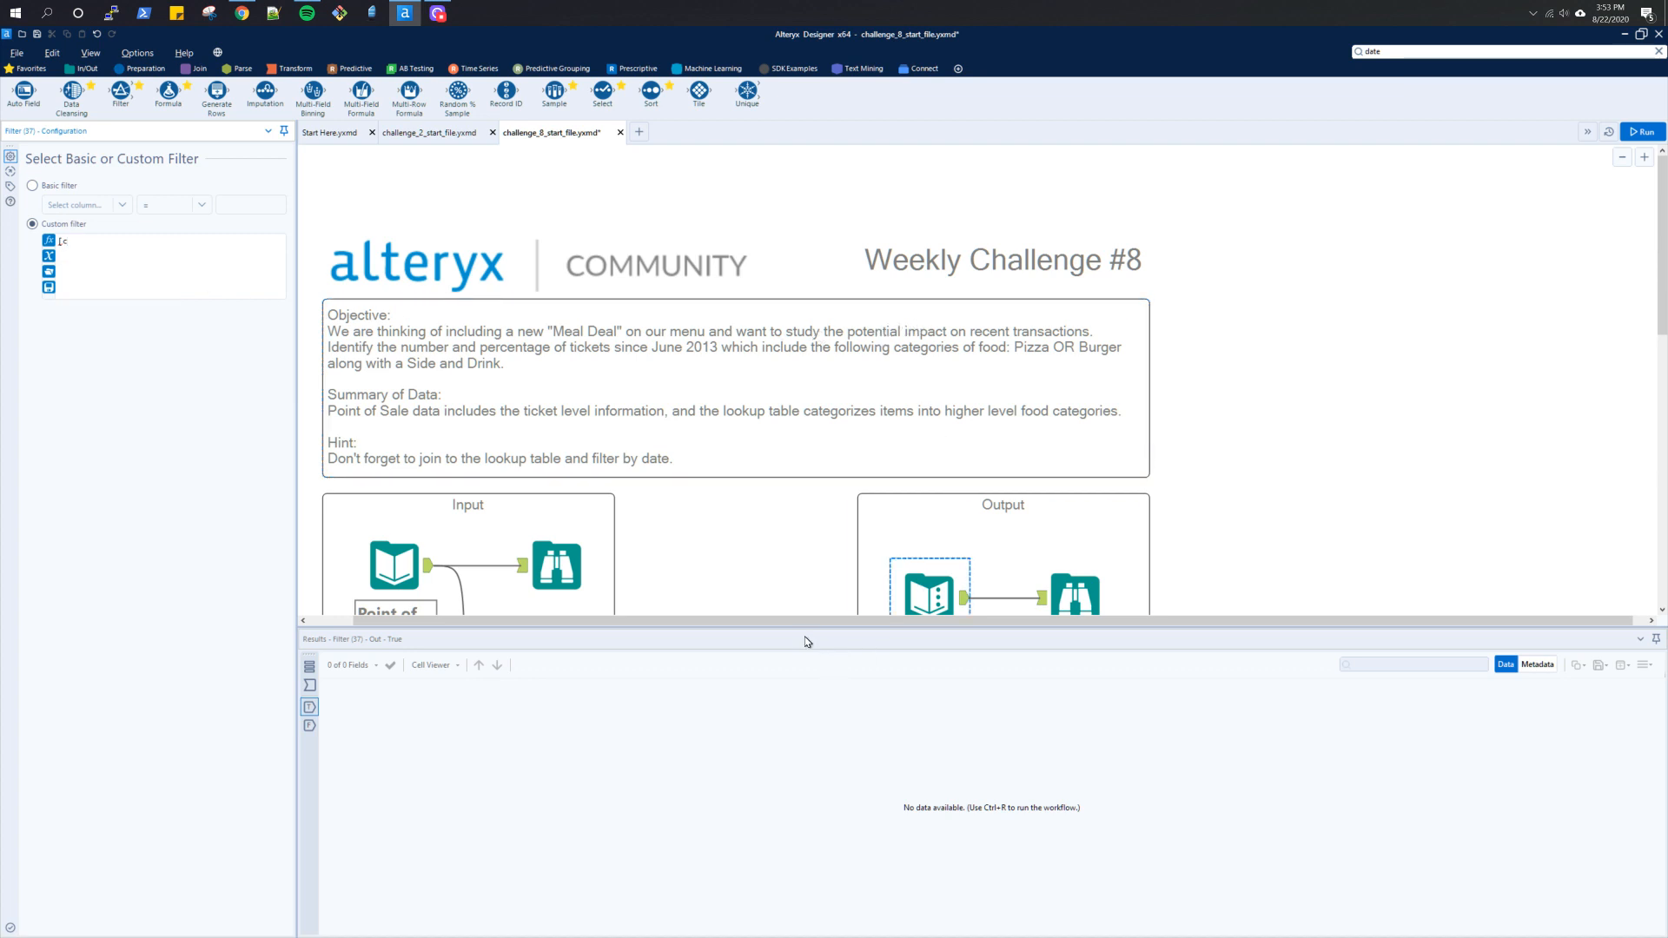
Step: Shrink the results area and show the records entering the second Filter tool
drag(800, 628, 793, 788)
scroll(773, 625, down, 5)
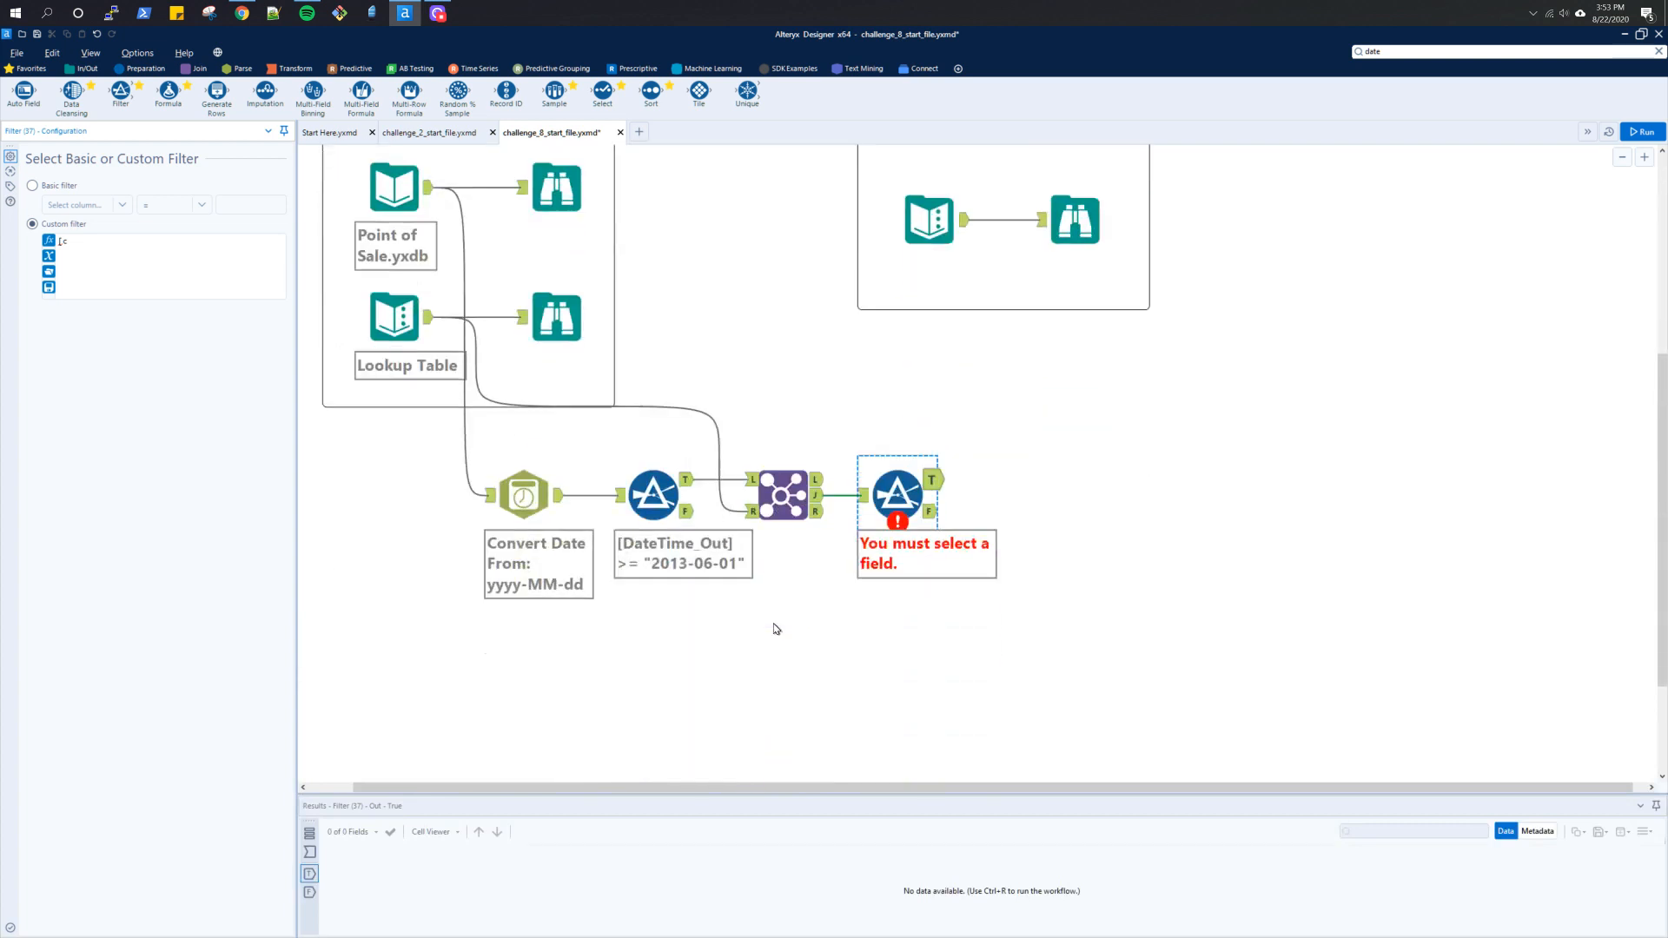
click(861, 495)
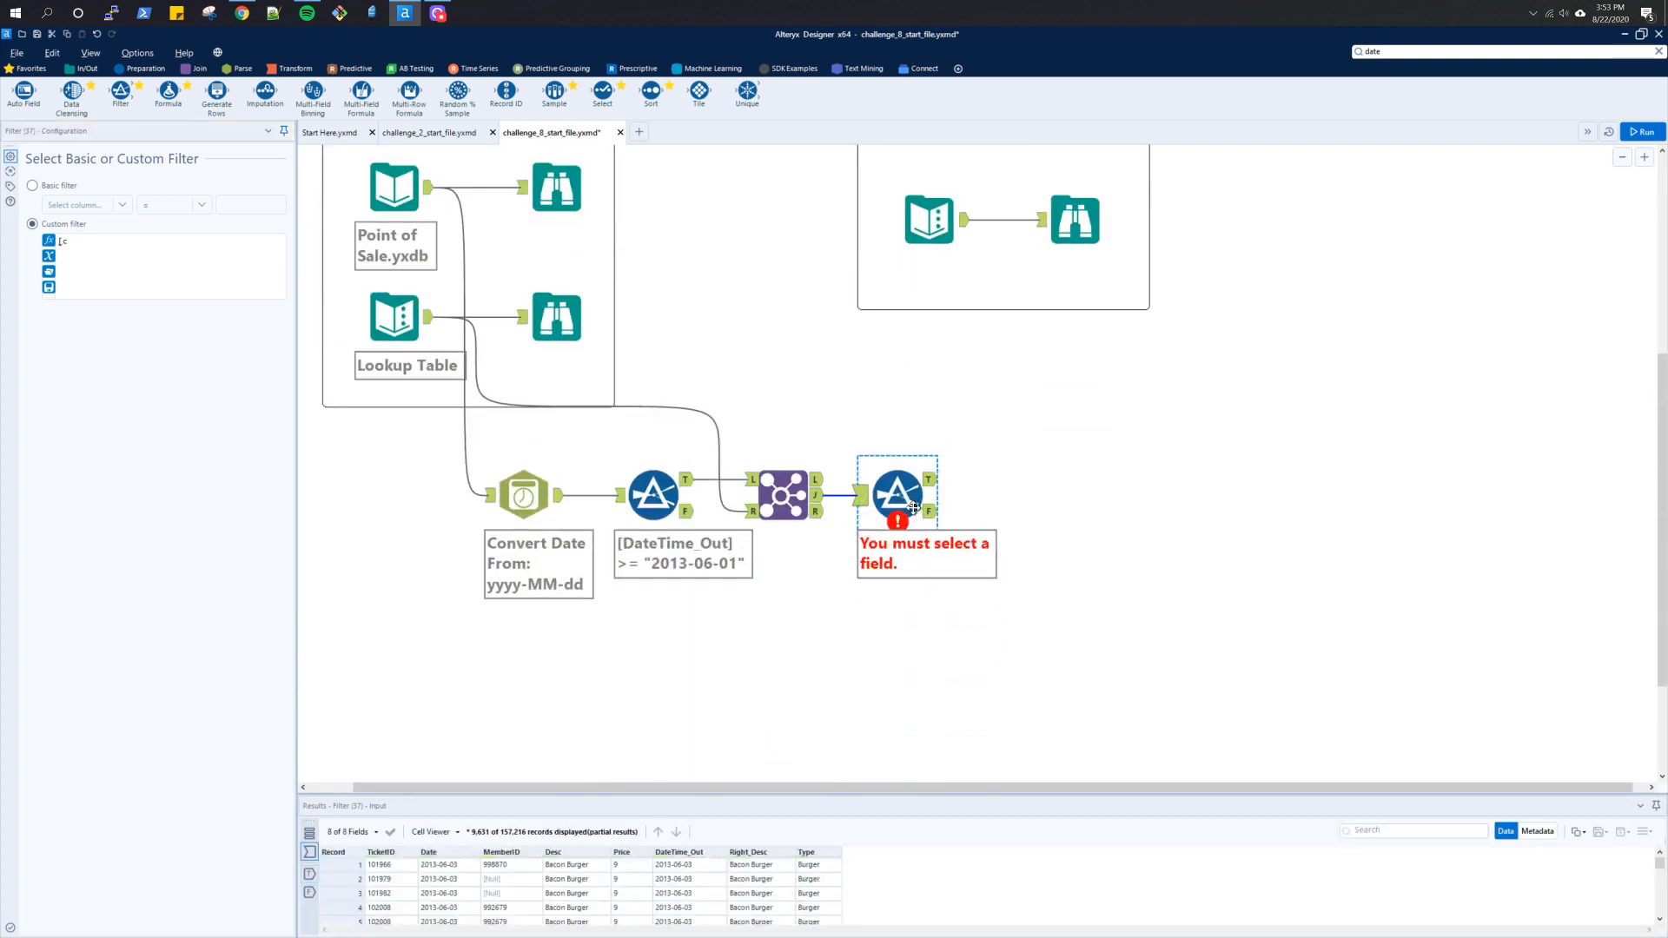
Step: Enter the second Filter's custom condition as ([Type] = "Pizza" OR [Type] = "Burger")
click(157, 242)
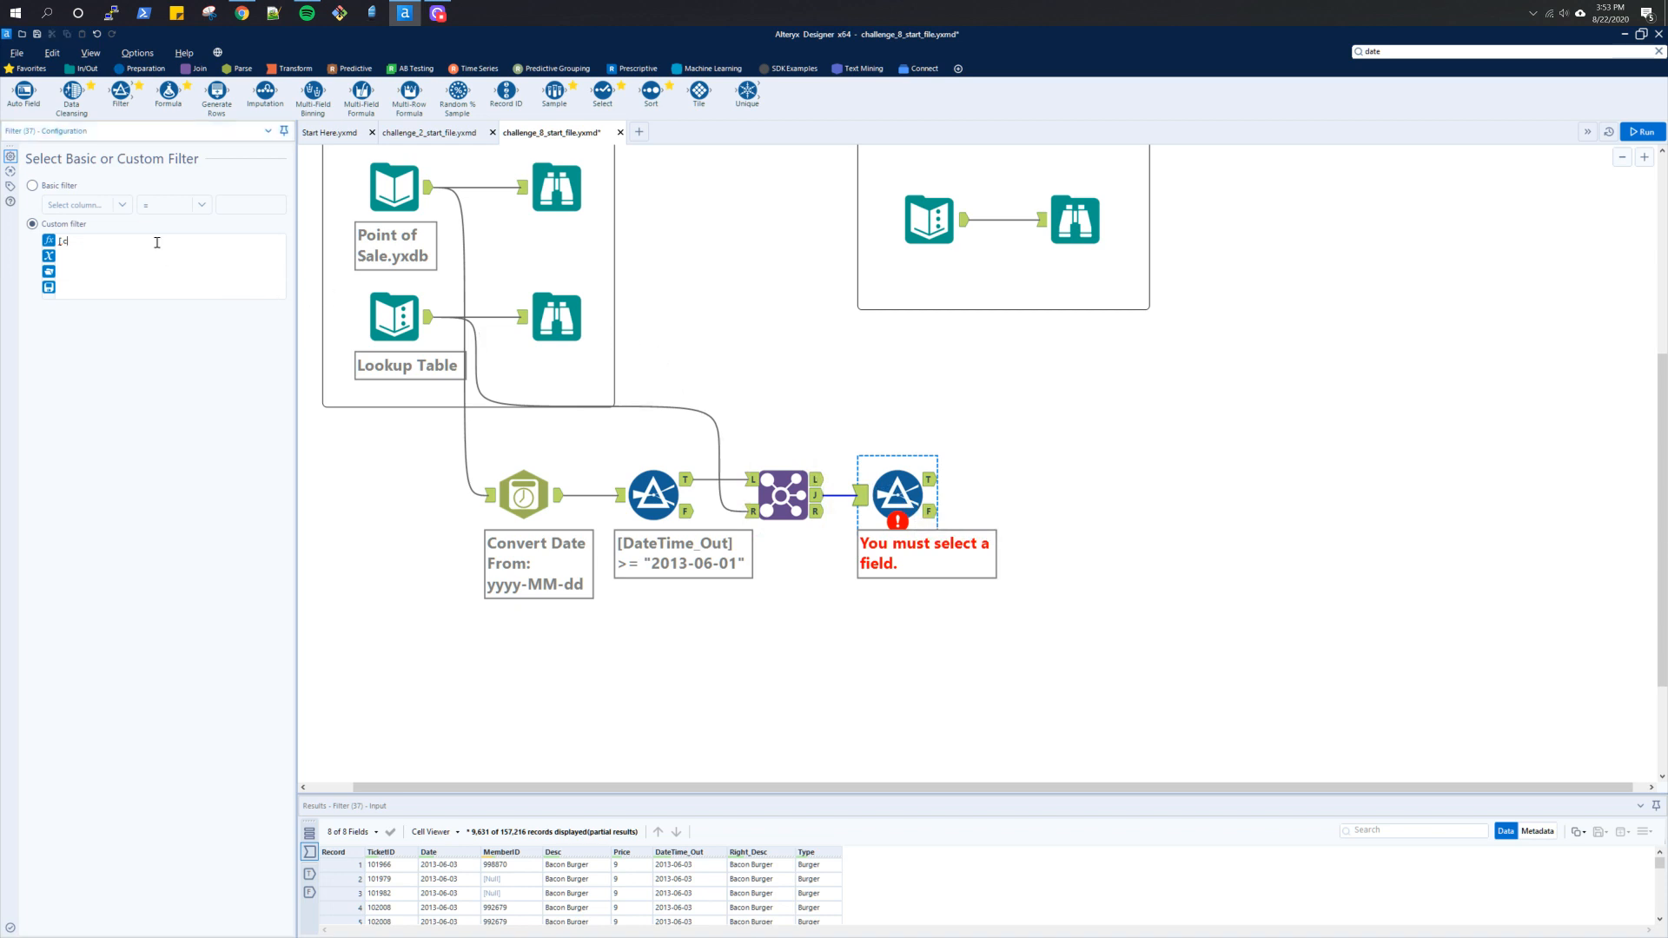
text([T)
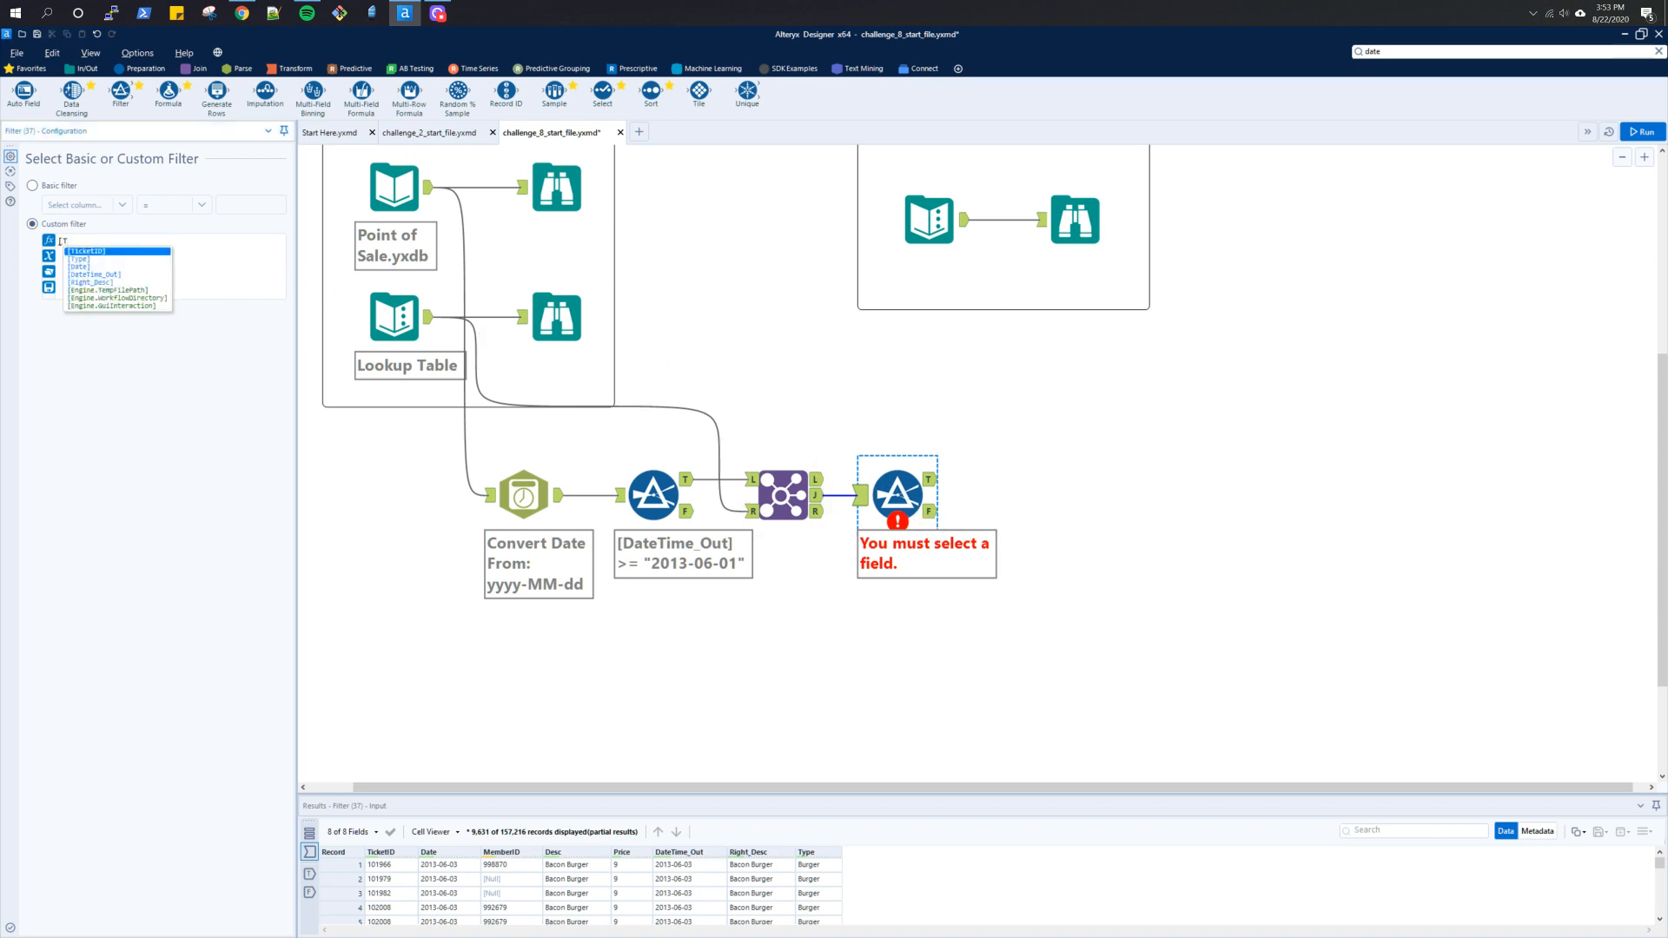
text(y)
key(Return)
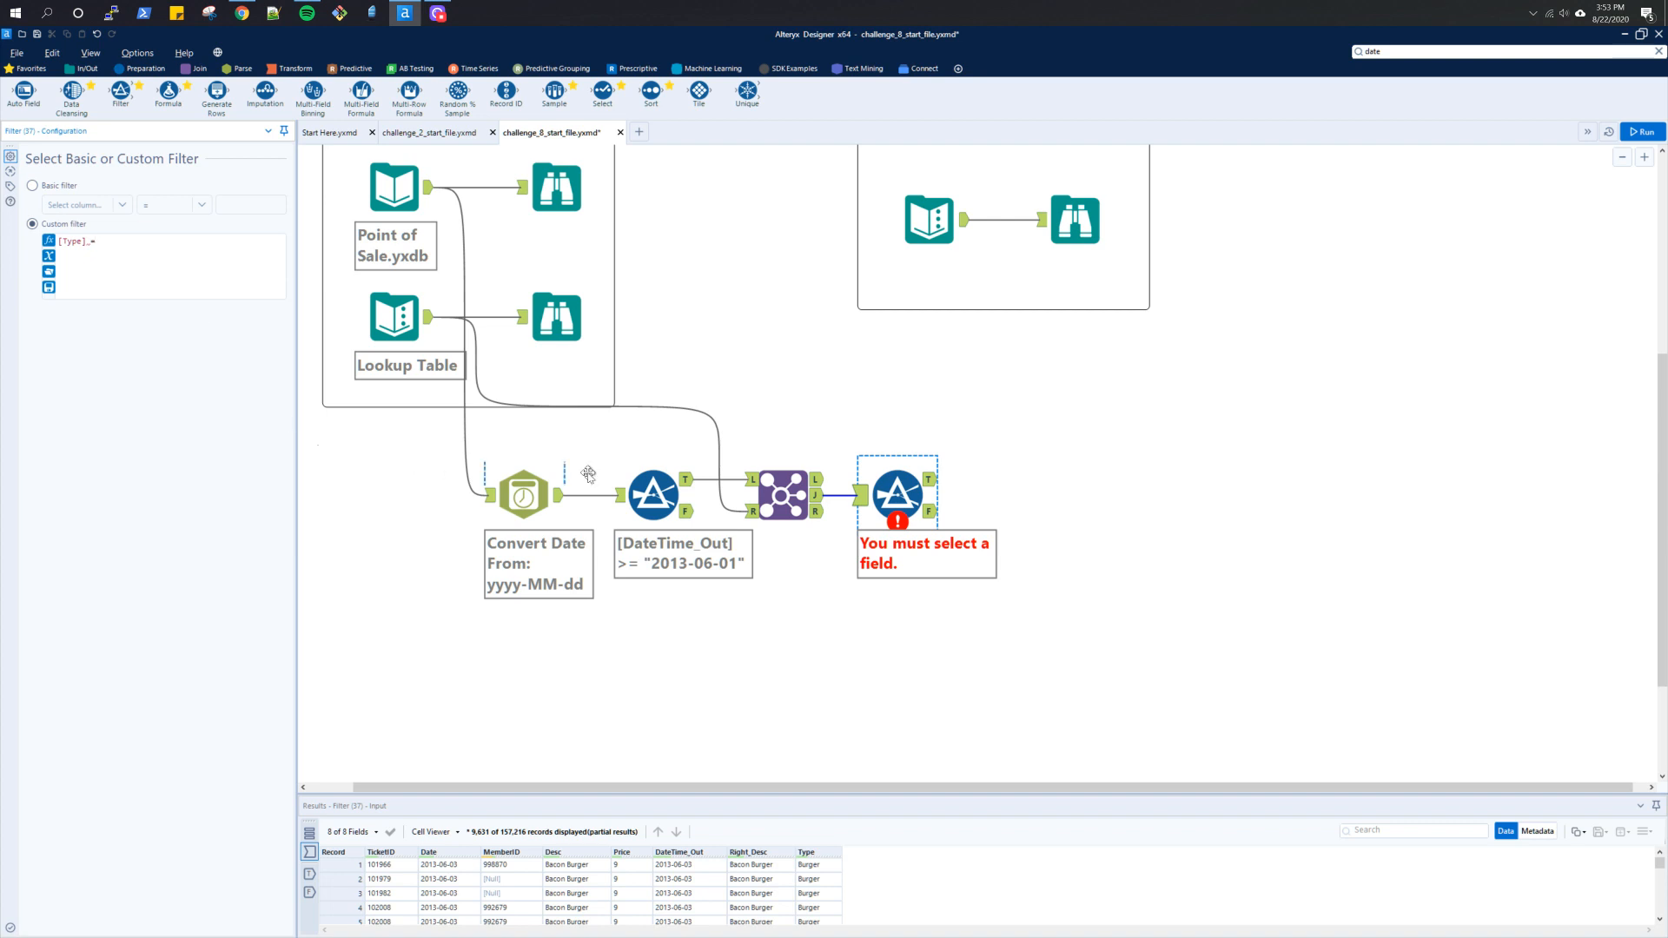
scroll(1155, 530, down, 1)
scroll(1155, 530, up, 3)
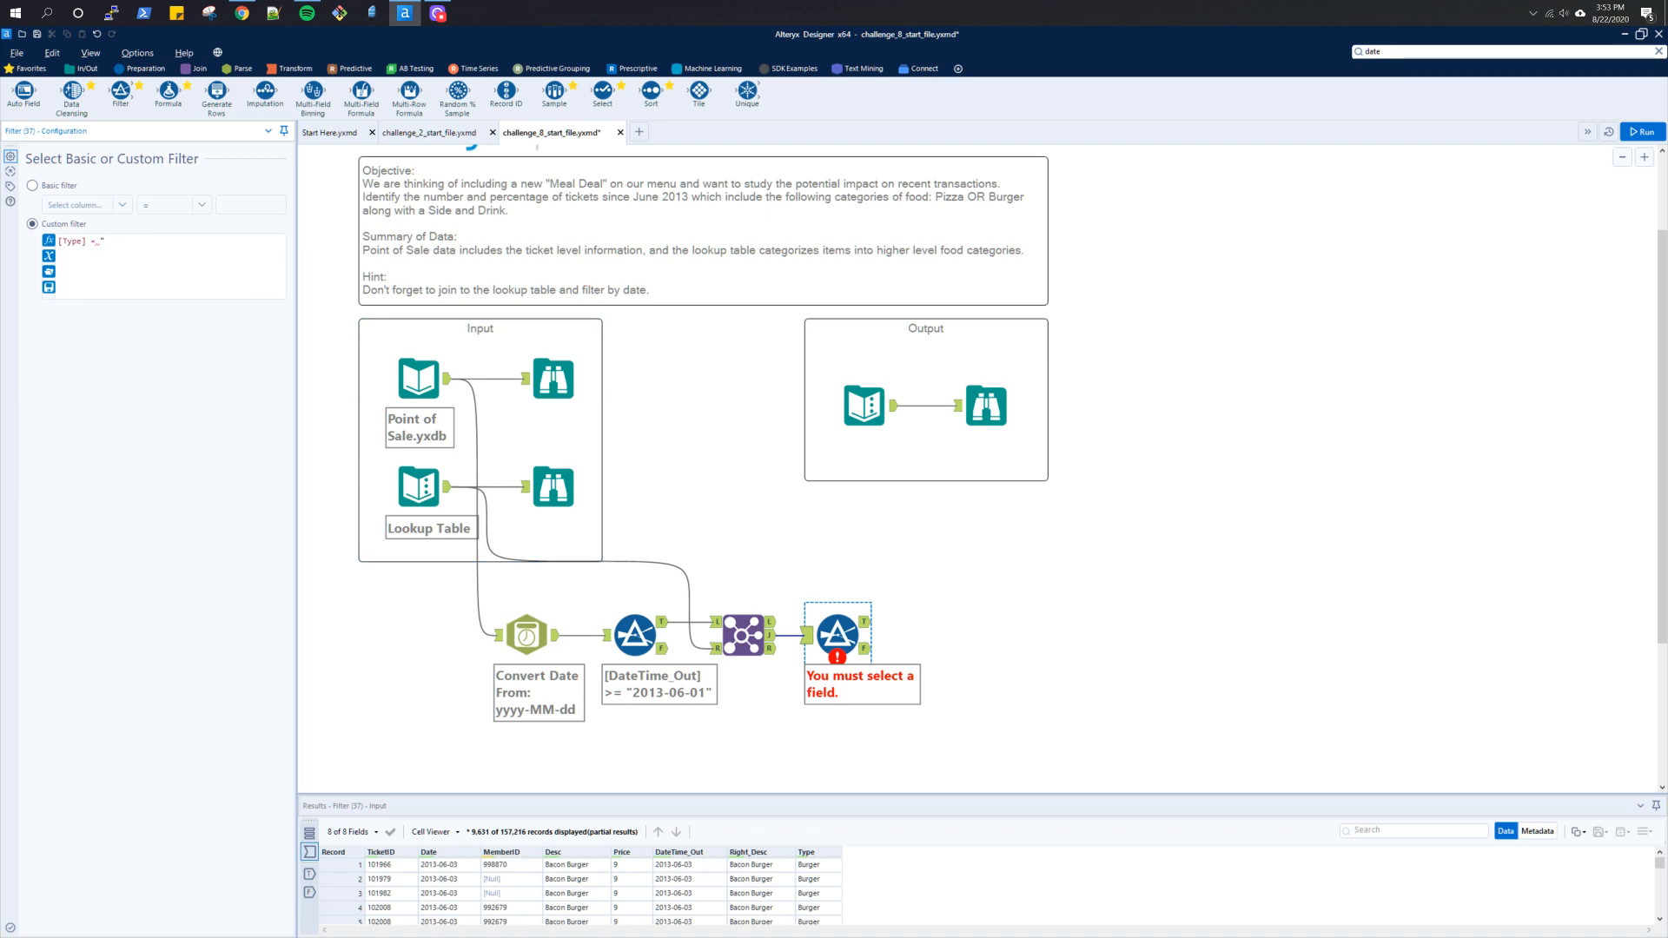
text(Pizza" OR [typ)
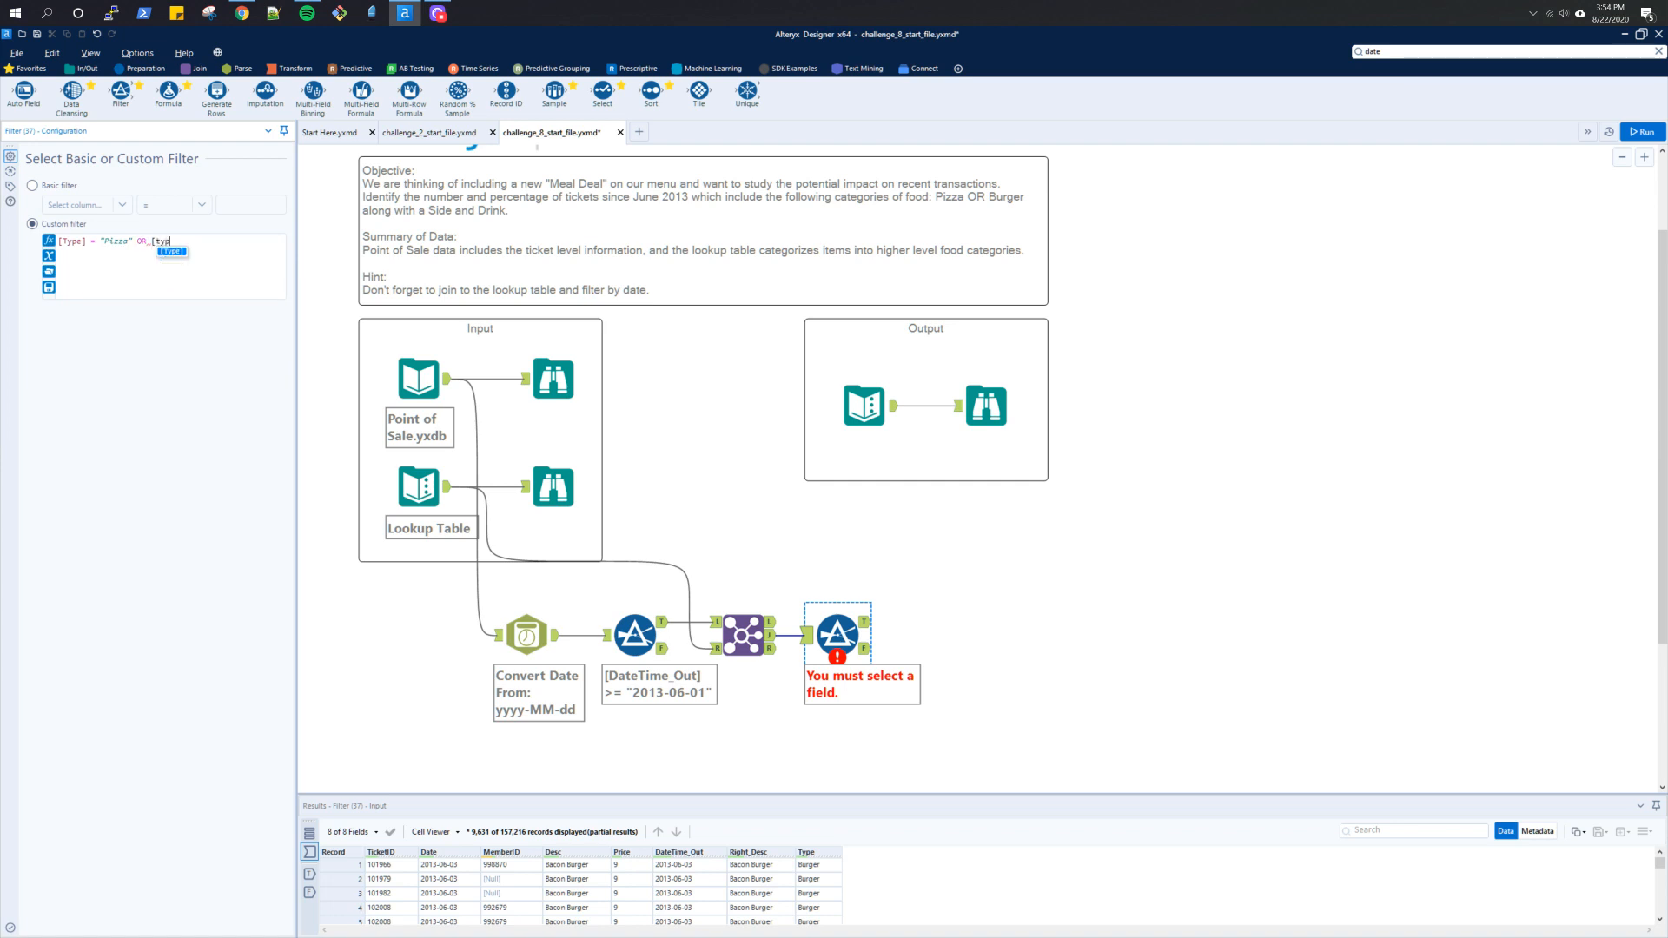
key(Return)
text(= "Burger"))
key(Home)
text(()
key(End)
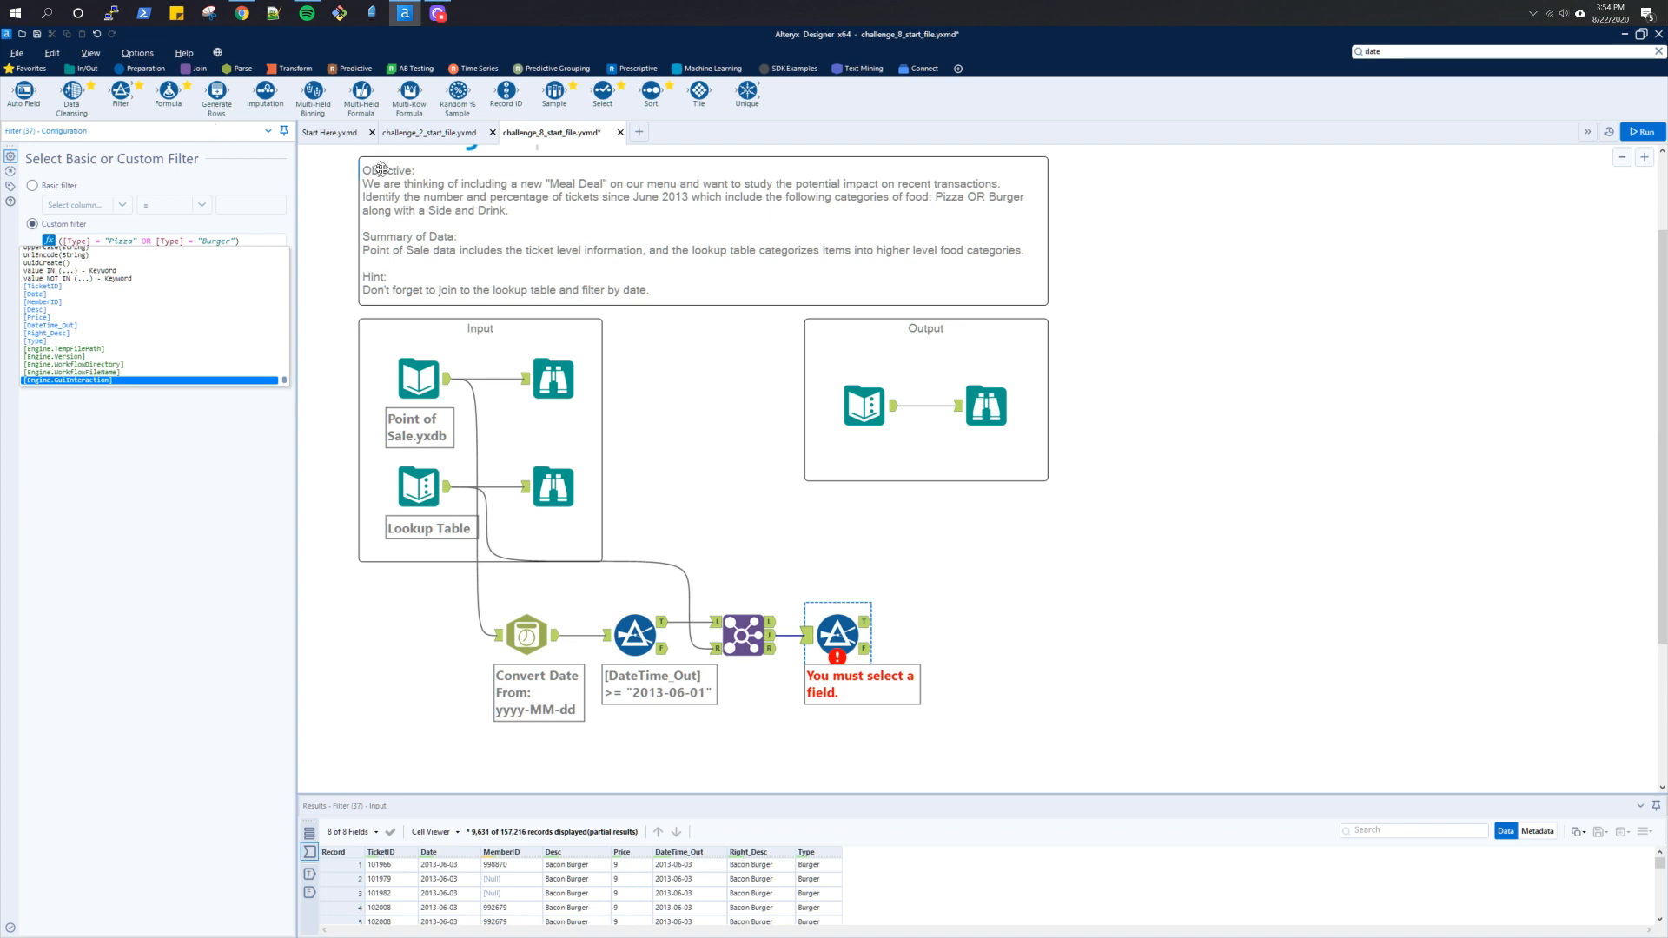
key(Escape)
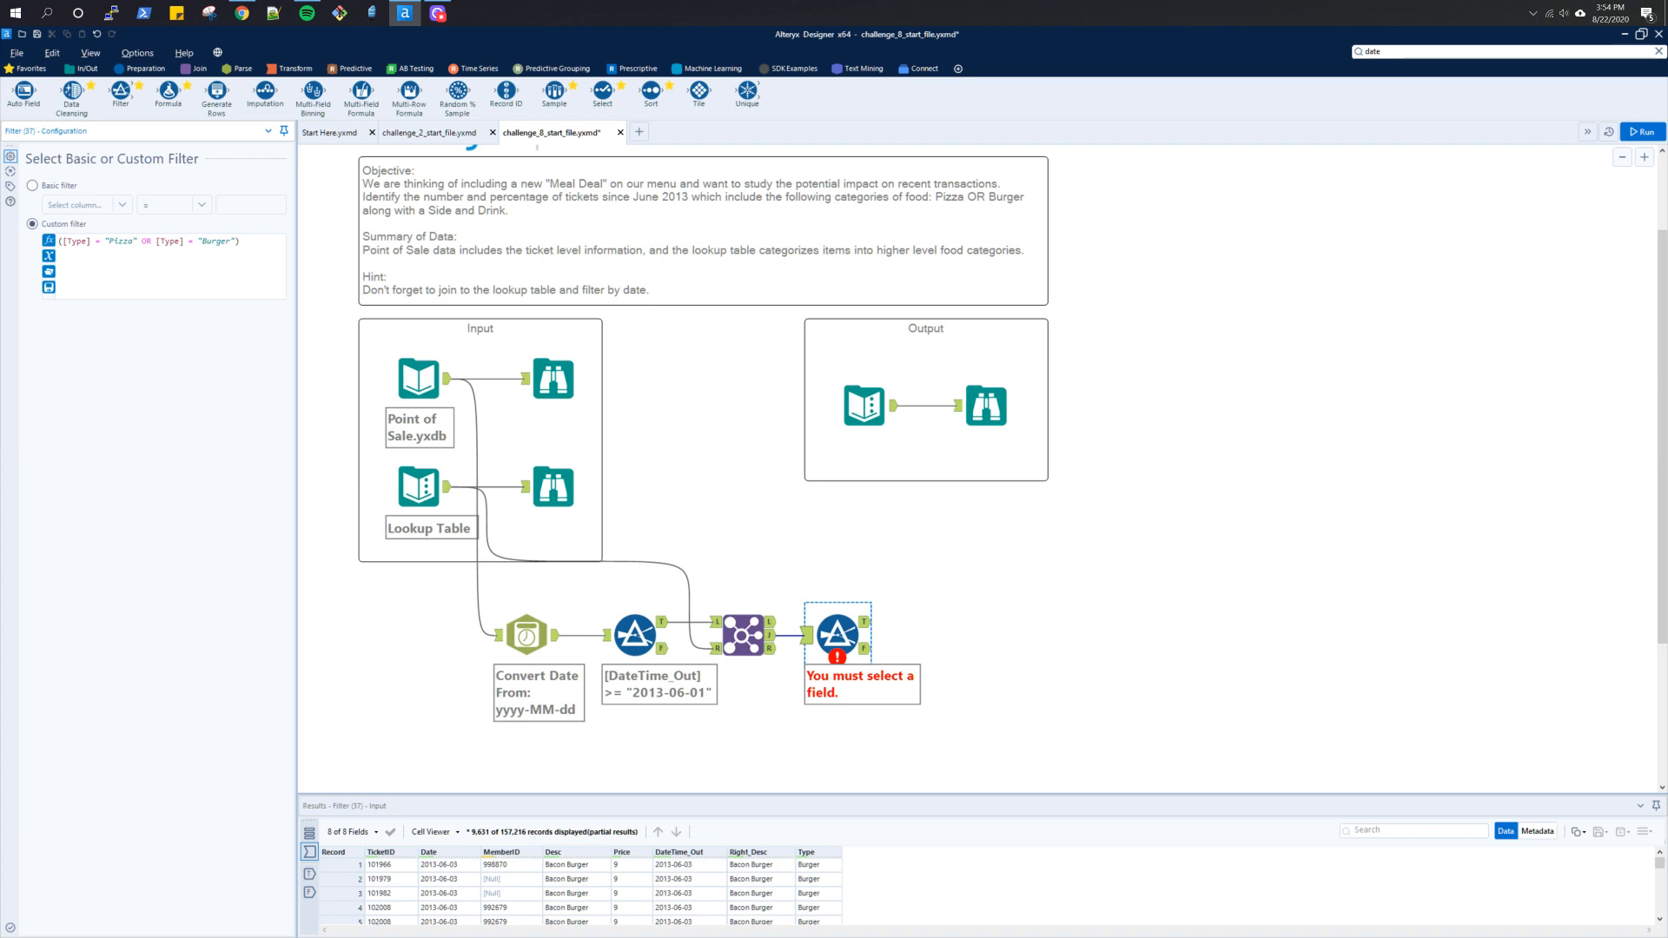
Step: Extend the custom filter expression with an and clause opening a second bracketed condition on the [Type] field
text(nd)
text(([)
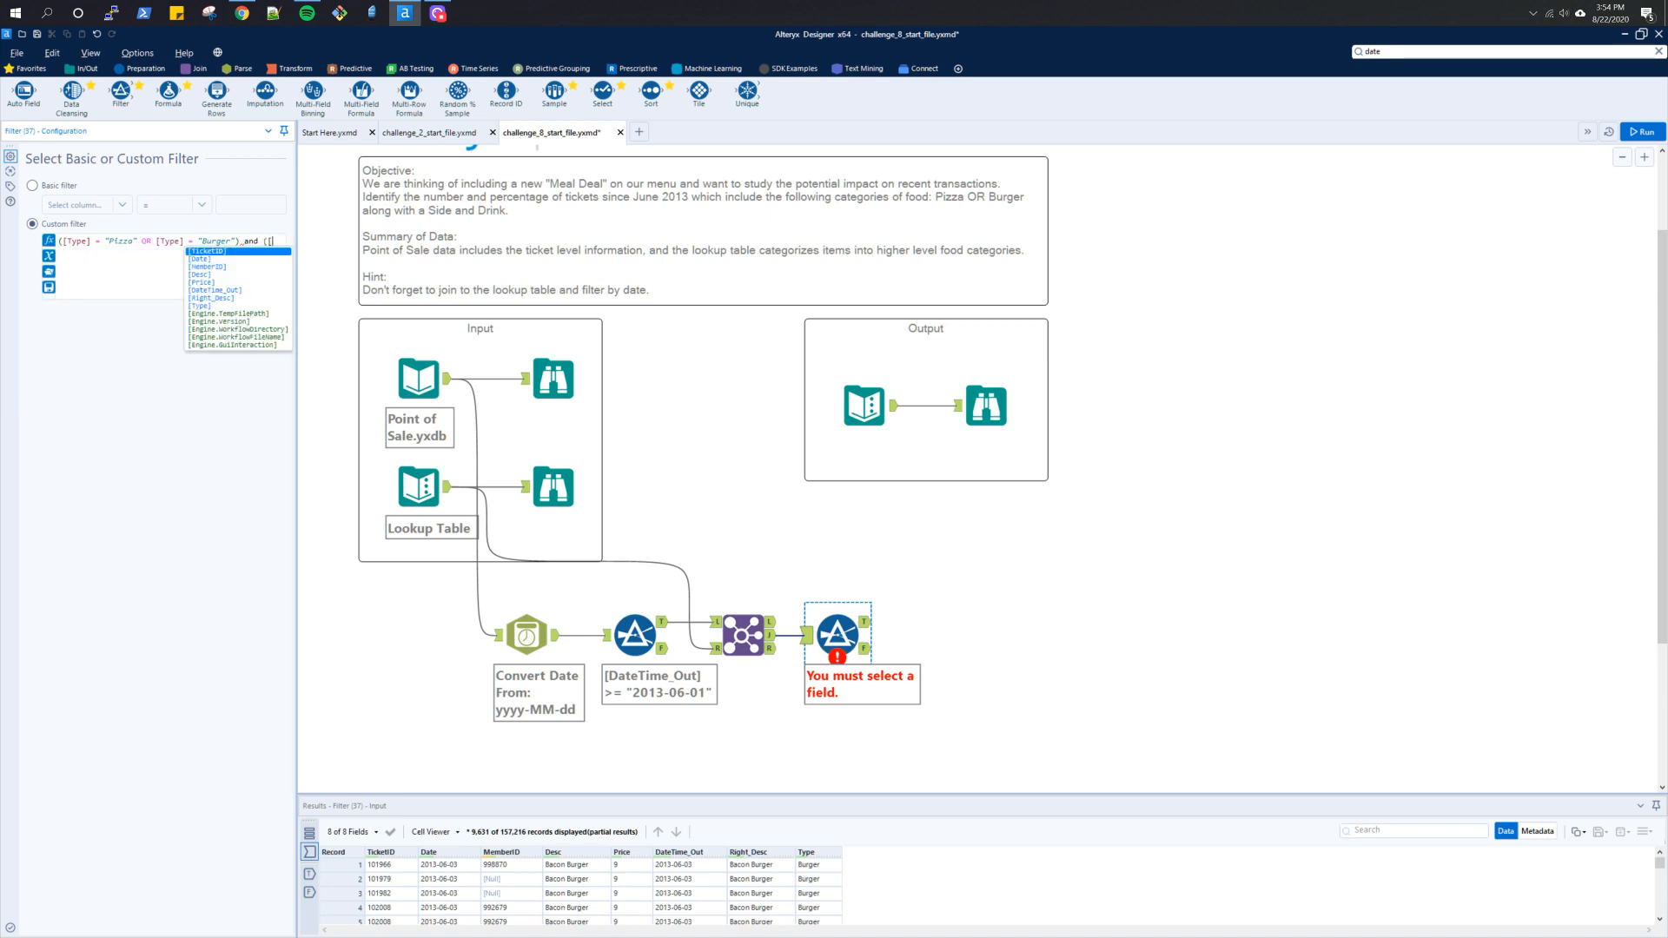
text(typ)
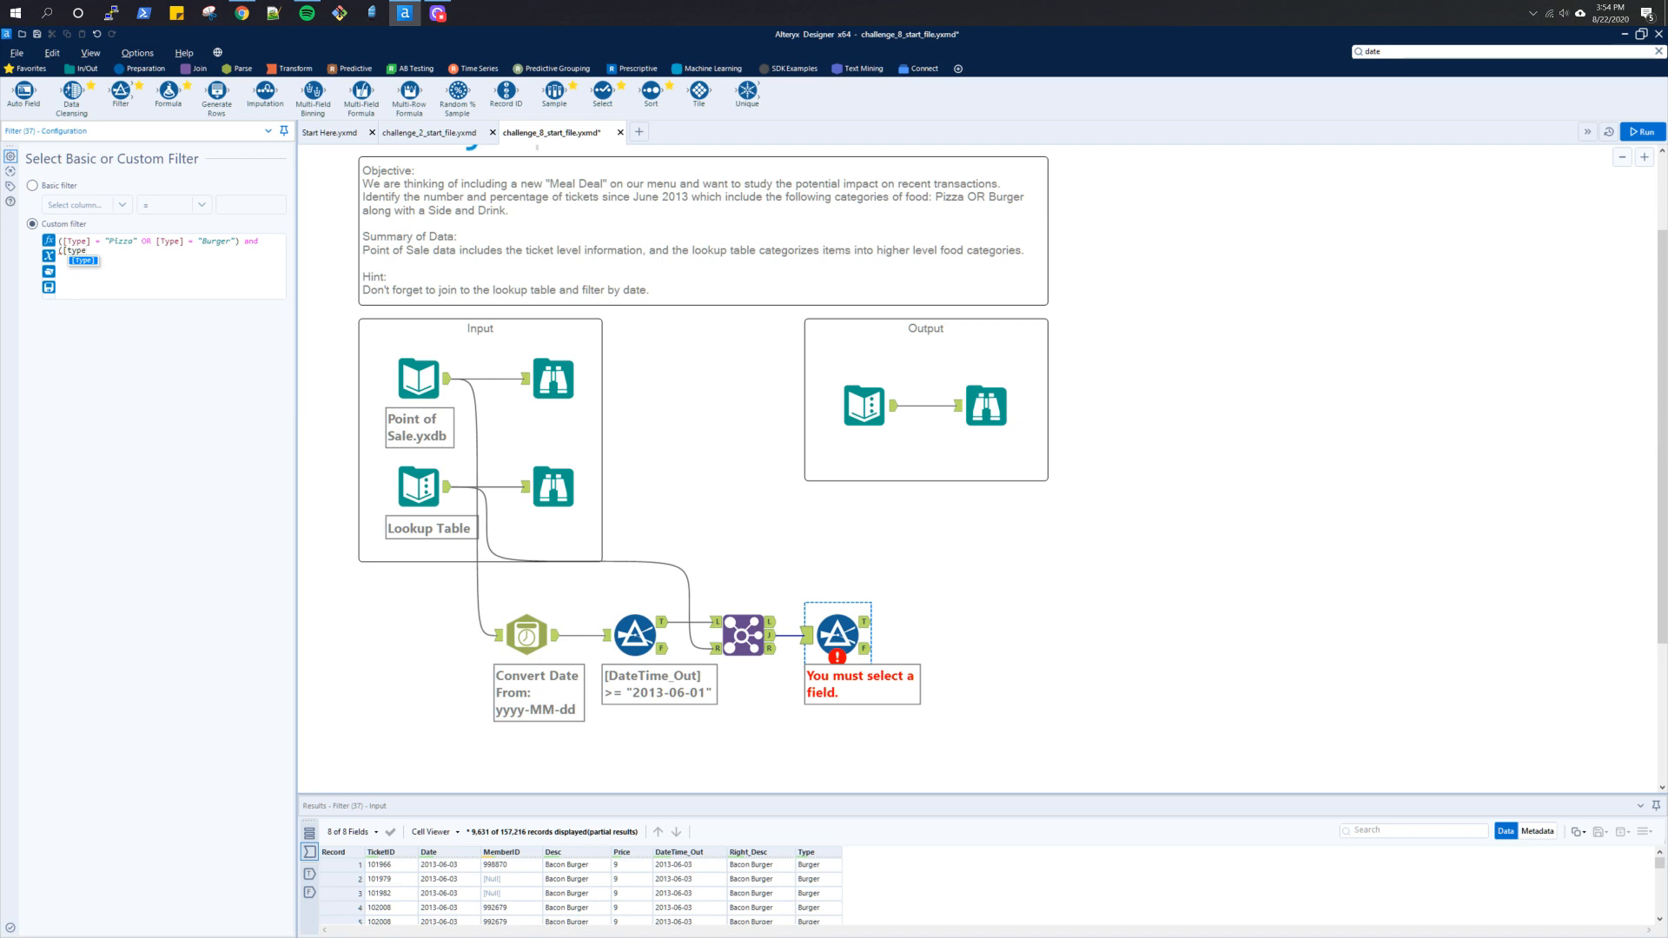
text(e)
key(Return)
Step: Delete the second Filter tool that follows the Join tool
click(1003, 578)
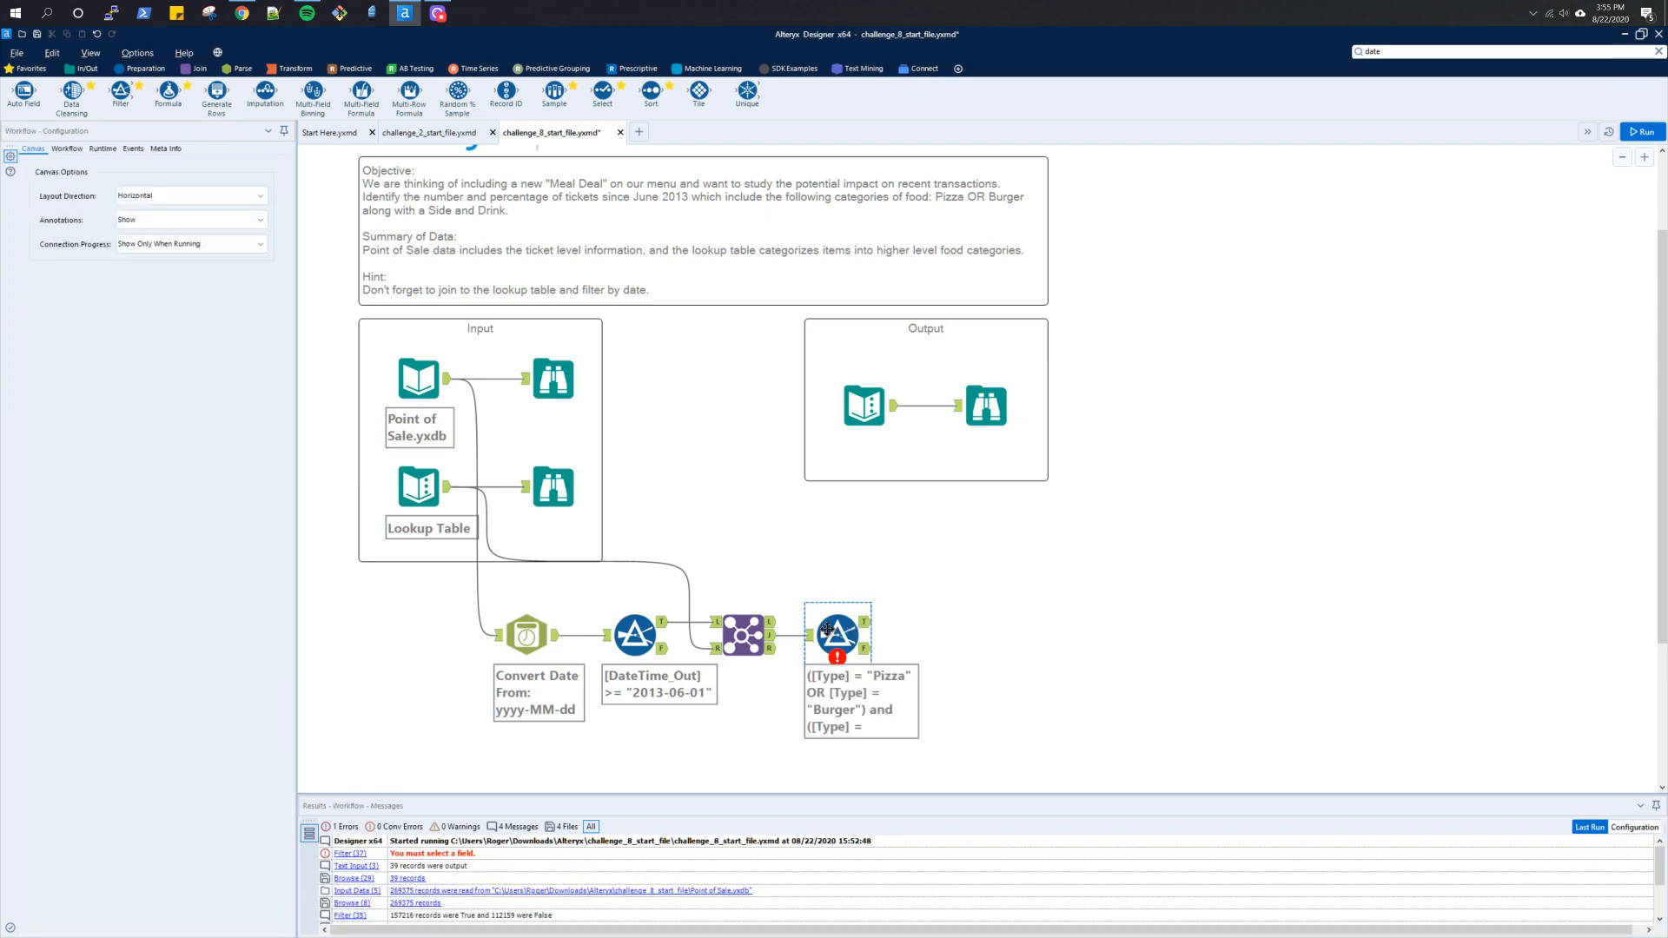
click(827, 628)
key(Delete)
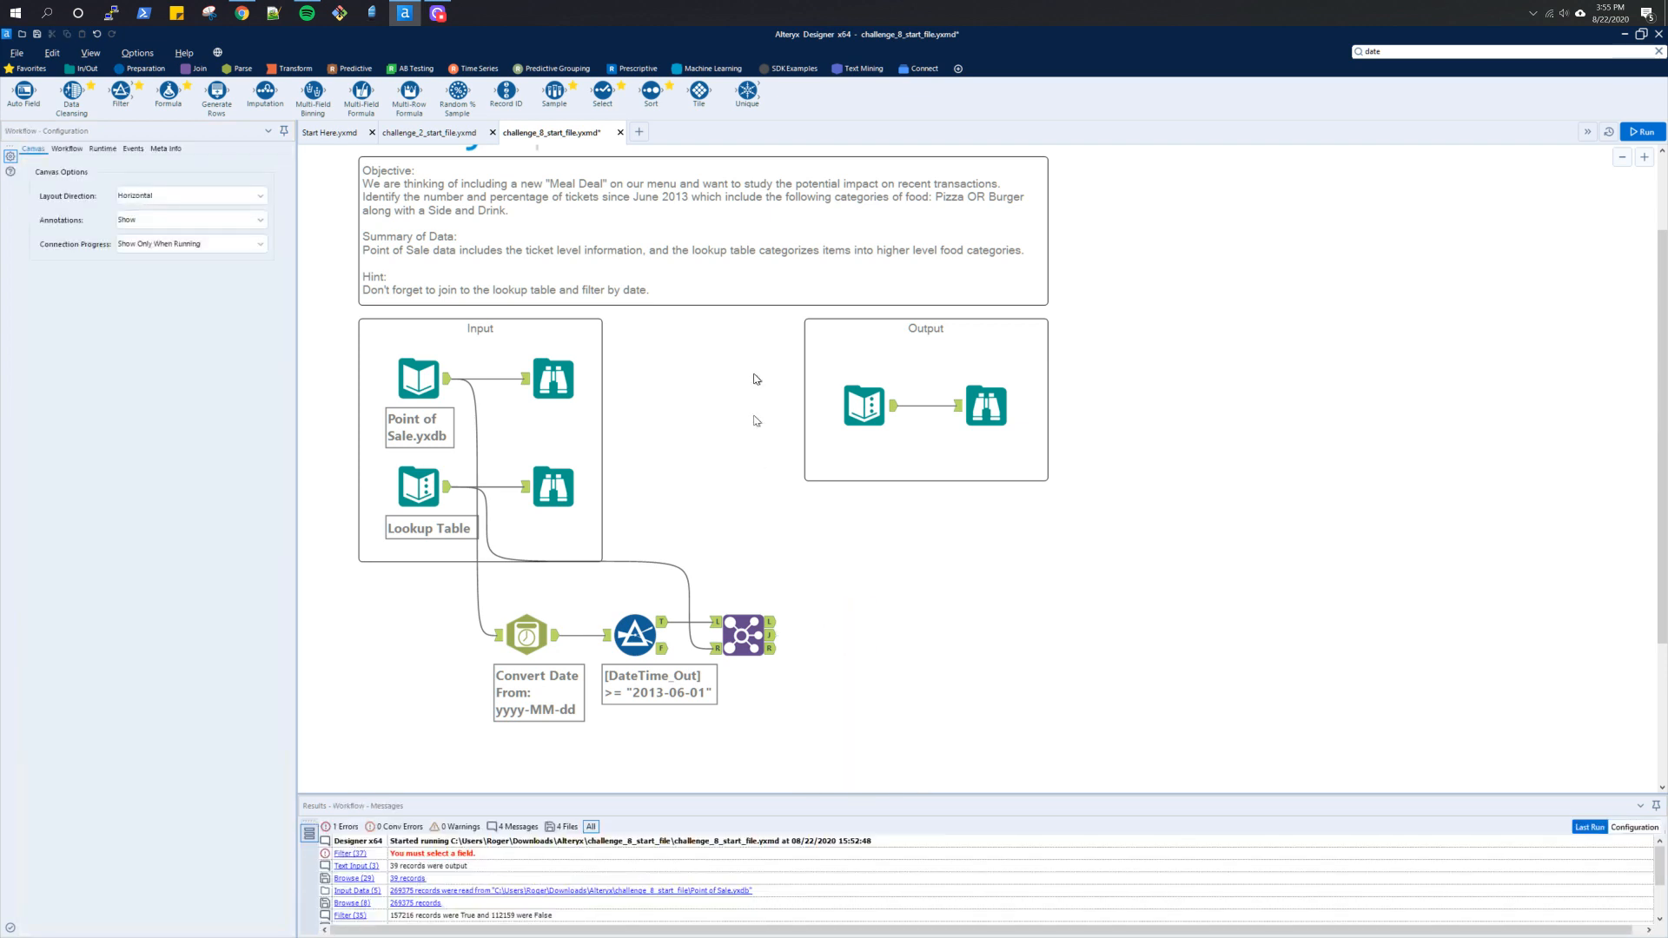
Step: Try a Transpose tool on the Join's joined output with TicketID as the key column and fewer data columns, and remove it again
click(295, 70)
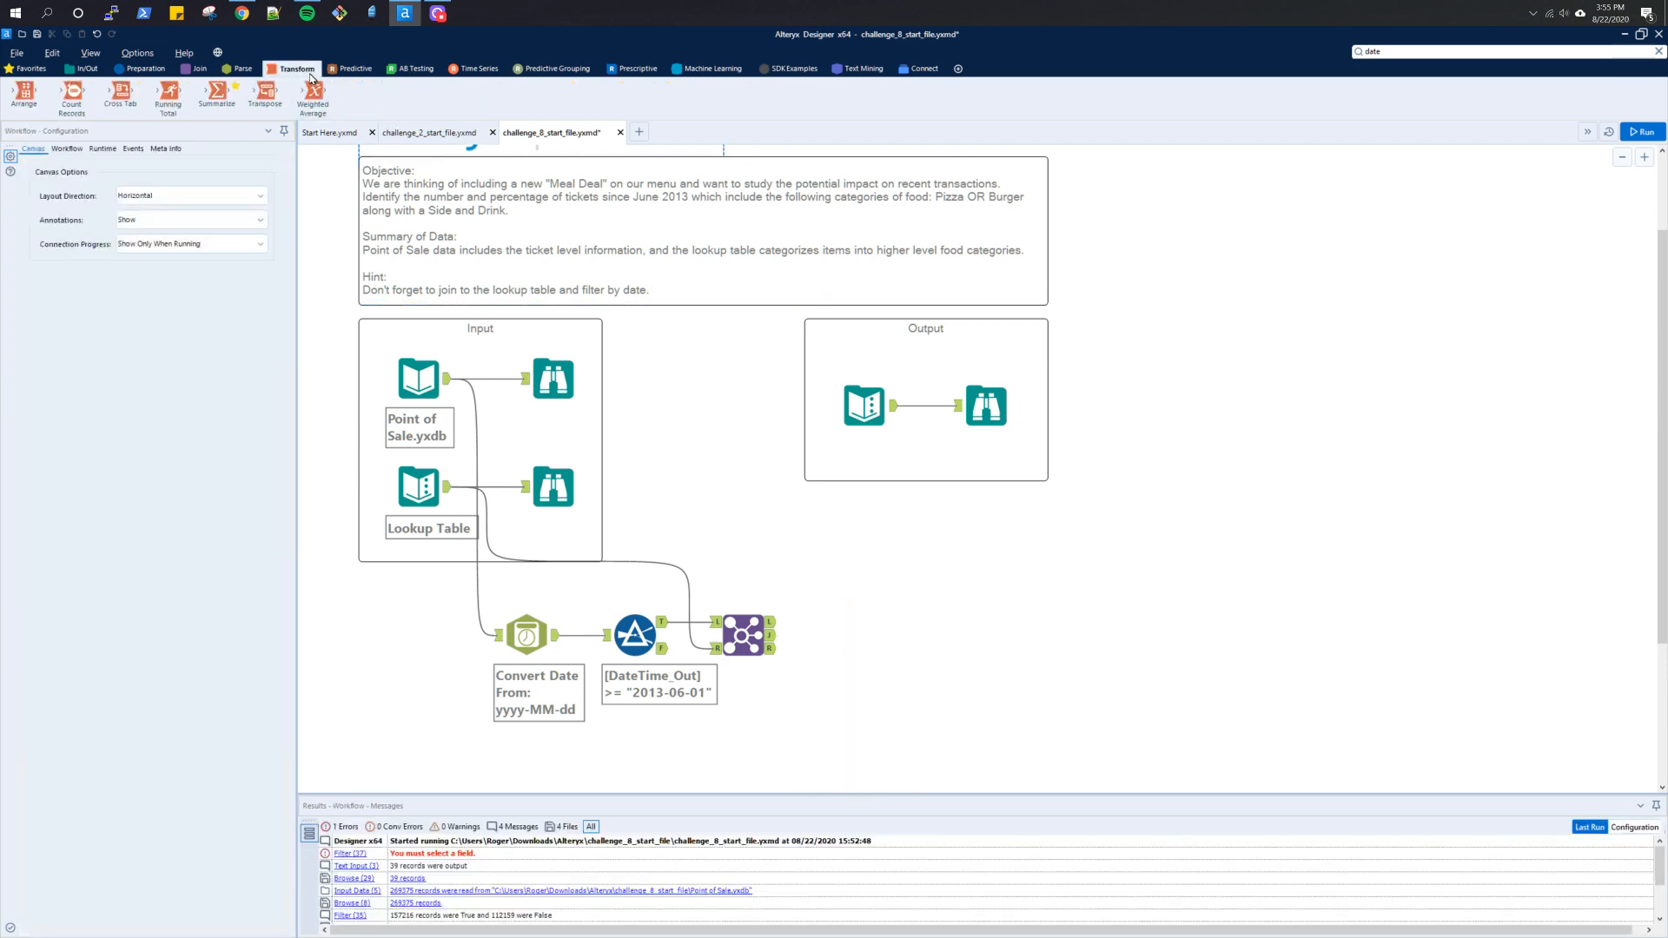
drag(258, 98, 825, 635)
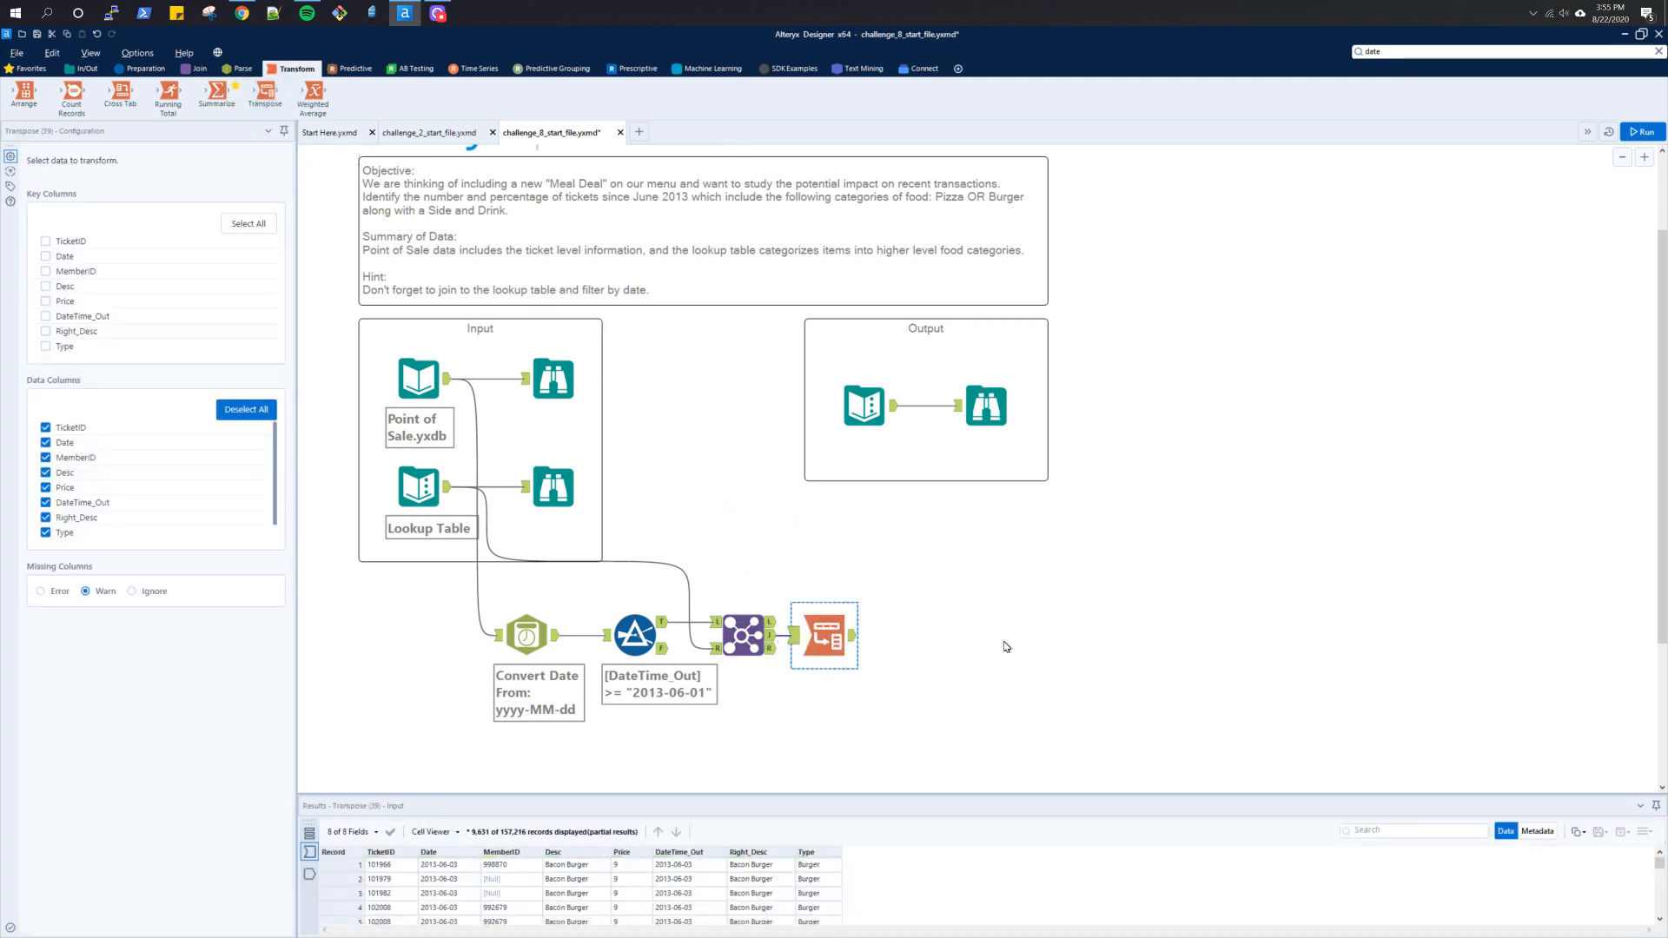
click(72, 244)
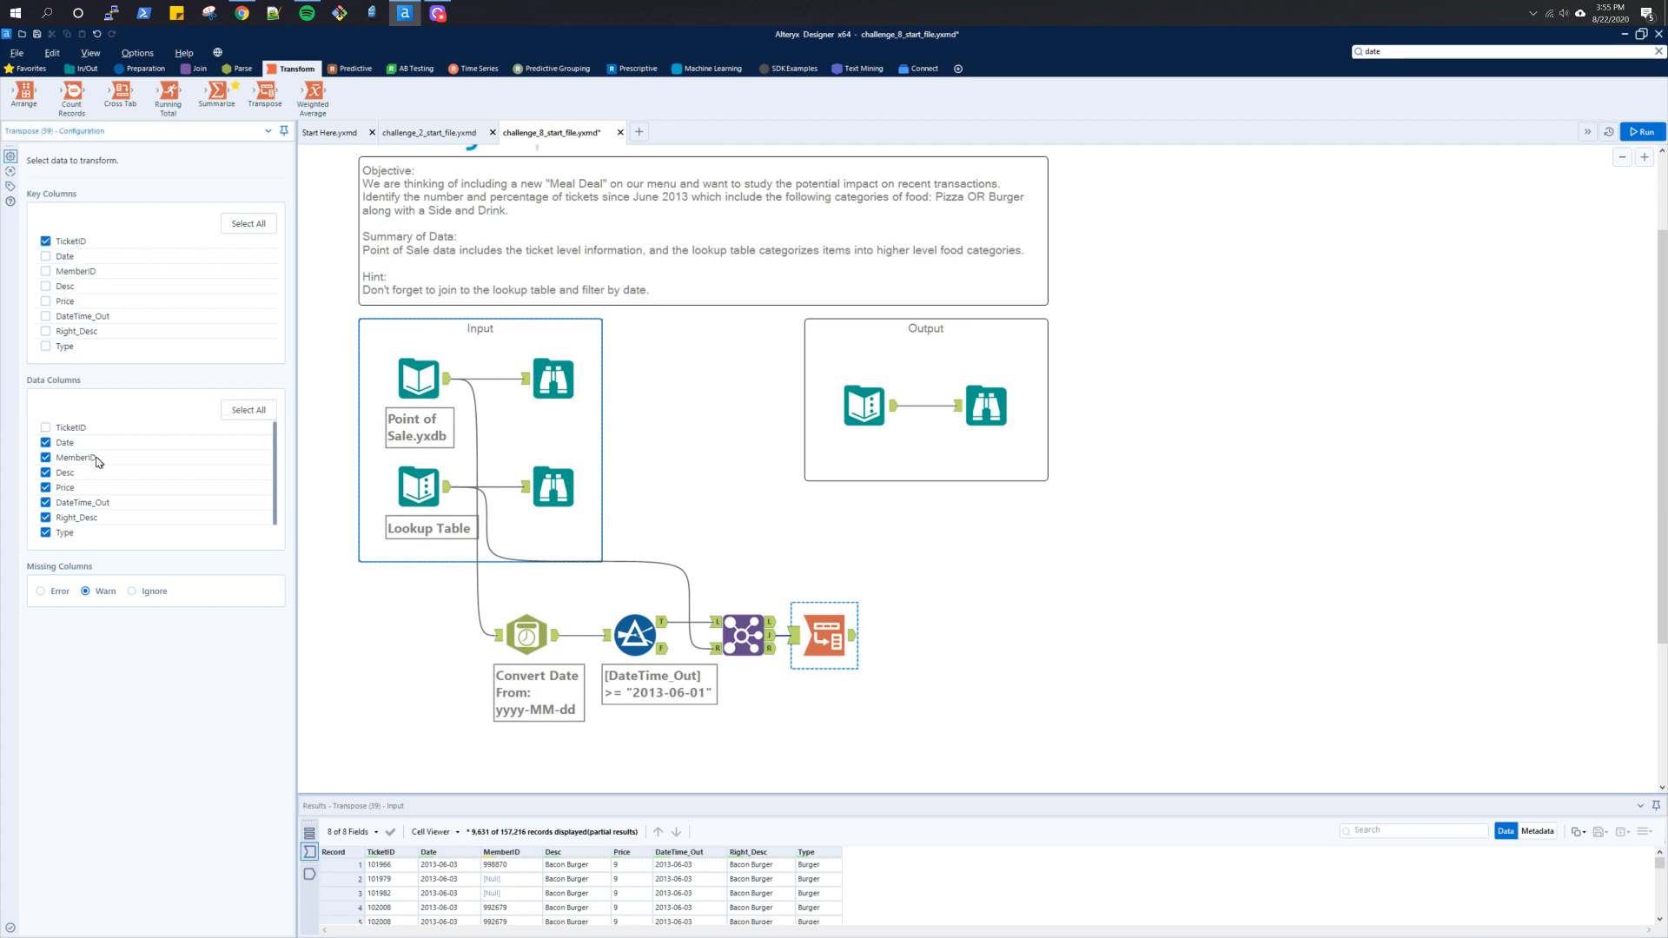
click(45, 442)
click(45, 457)
click(46, 473)
click(827, 649)
key(Delete)
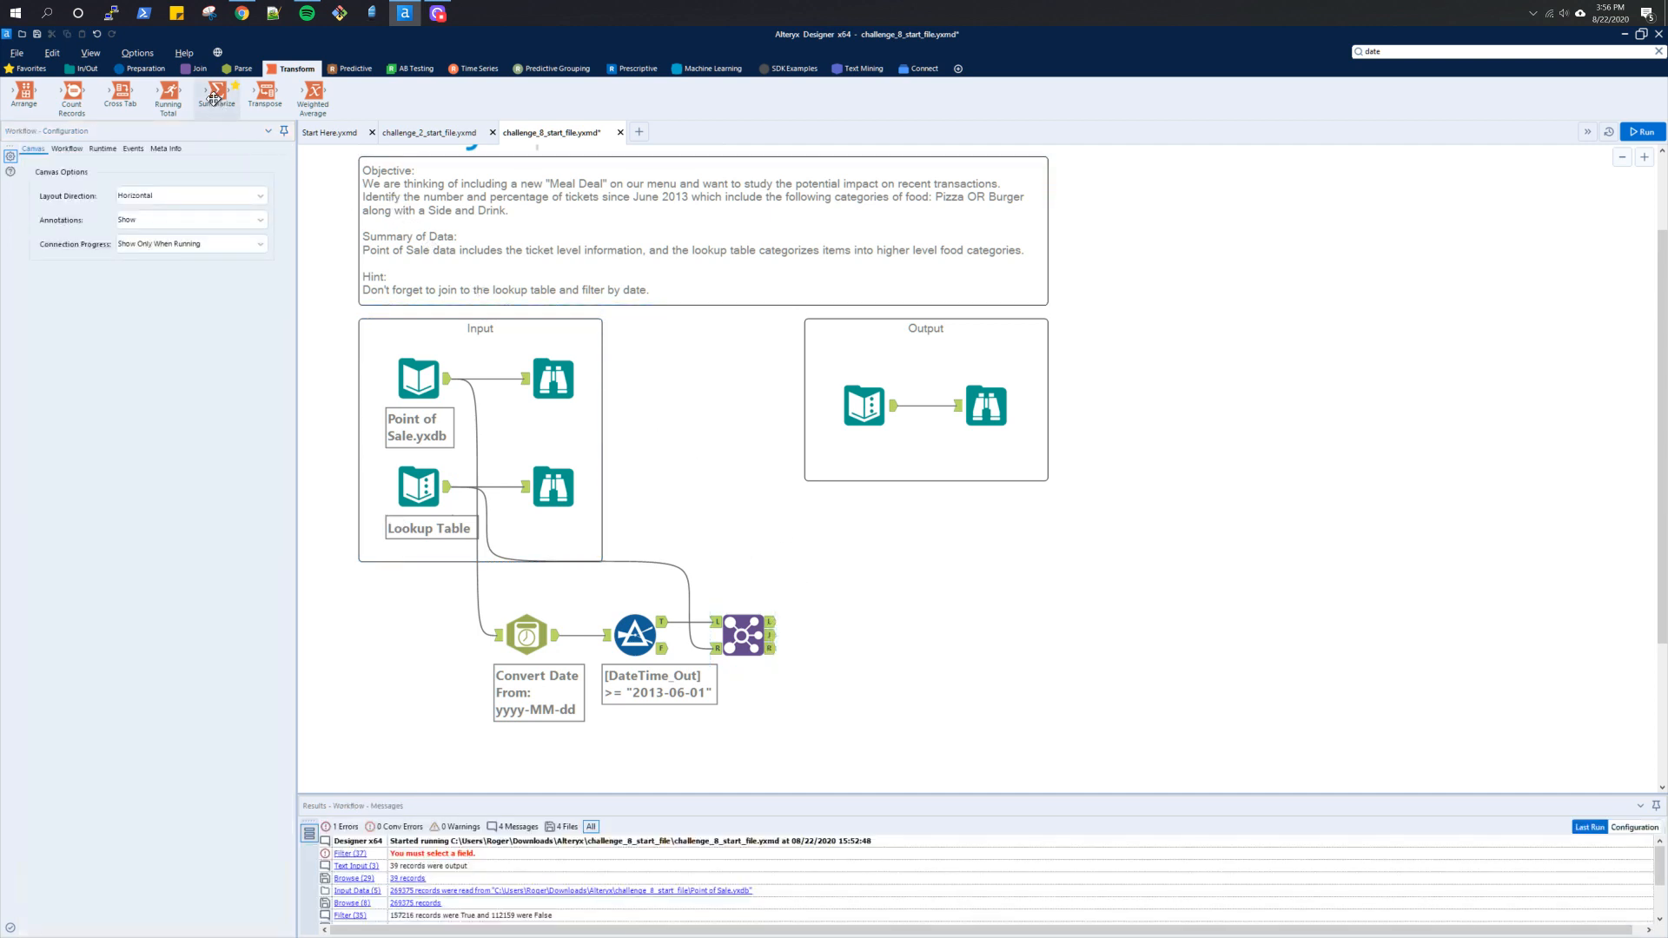
Step: Connect a Summarize tool to the Join's joined output and group by the TicketID field
drag(217, 91, 824, 636)
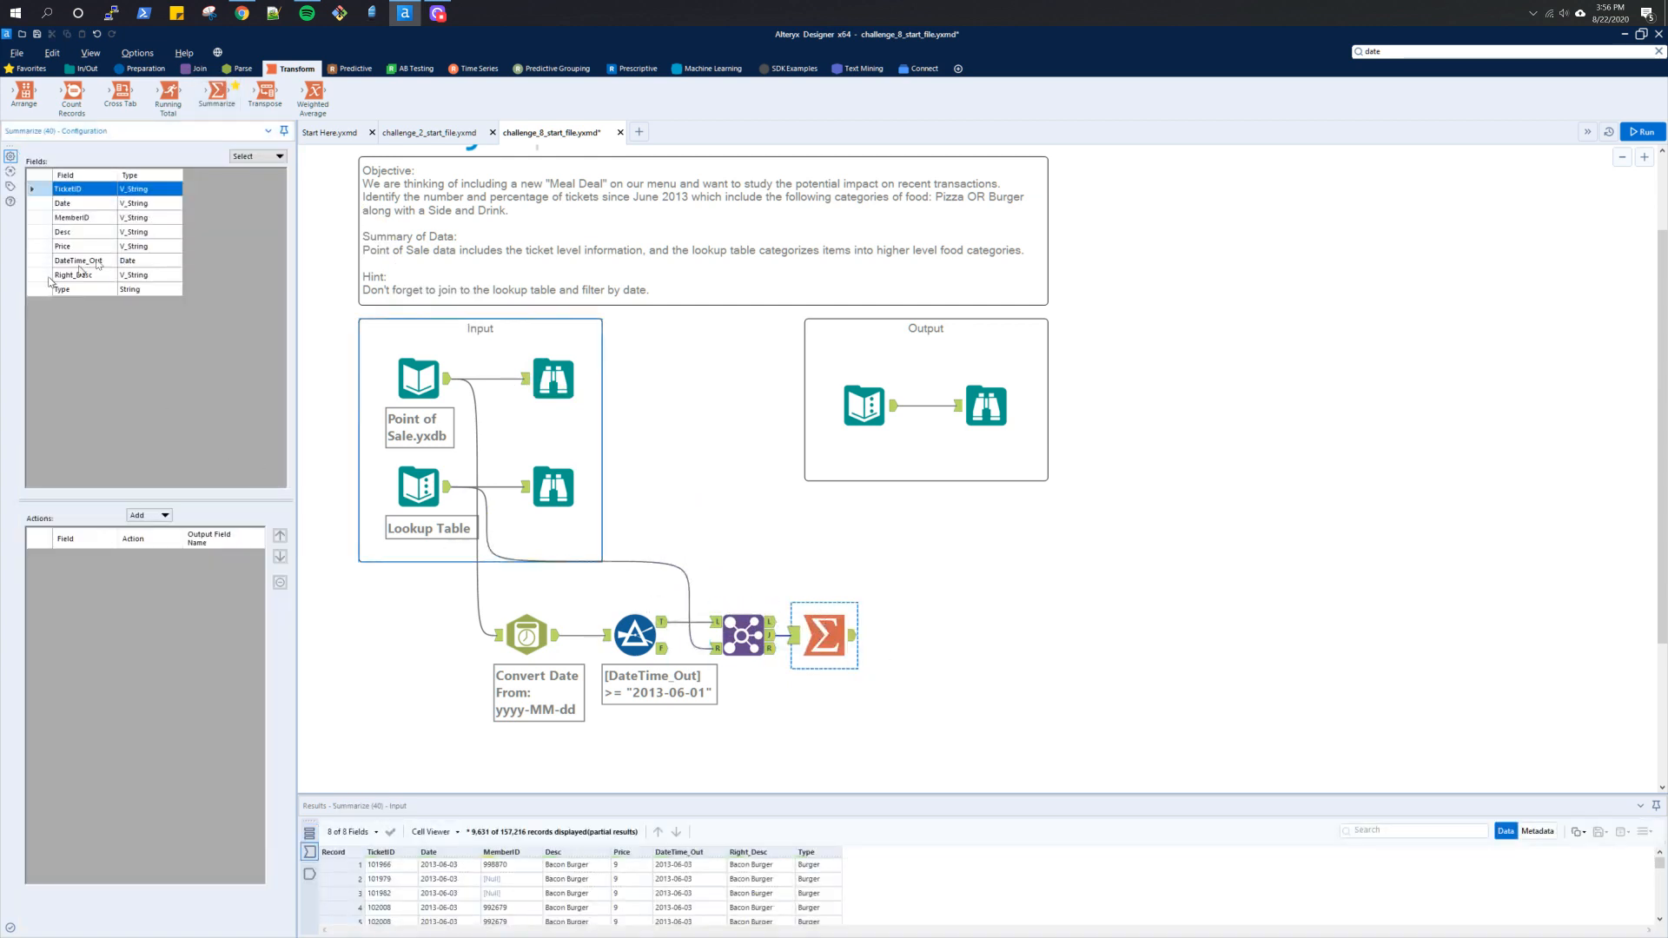
click(165, 517)
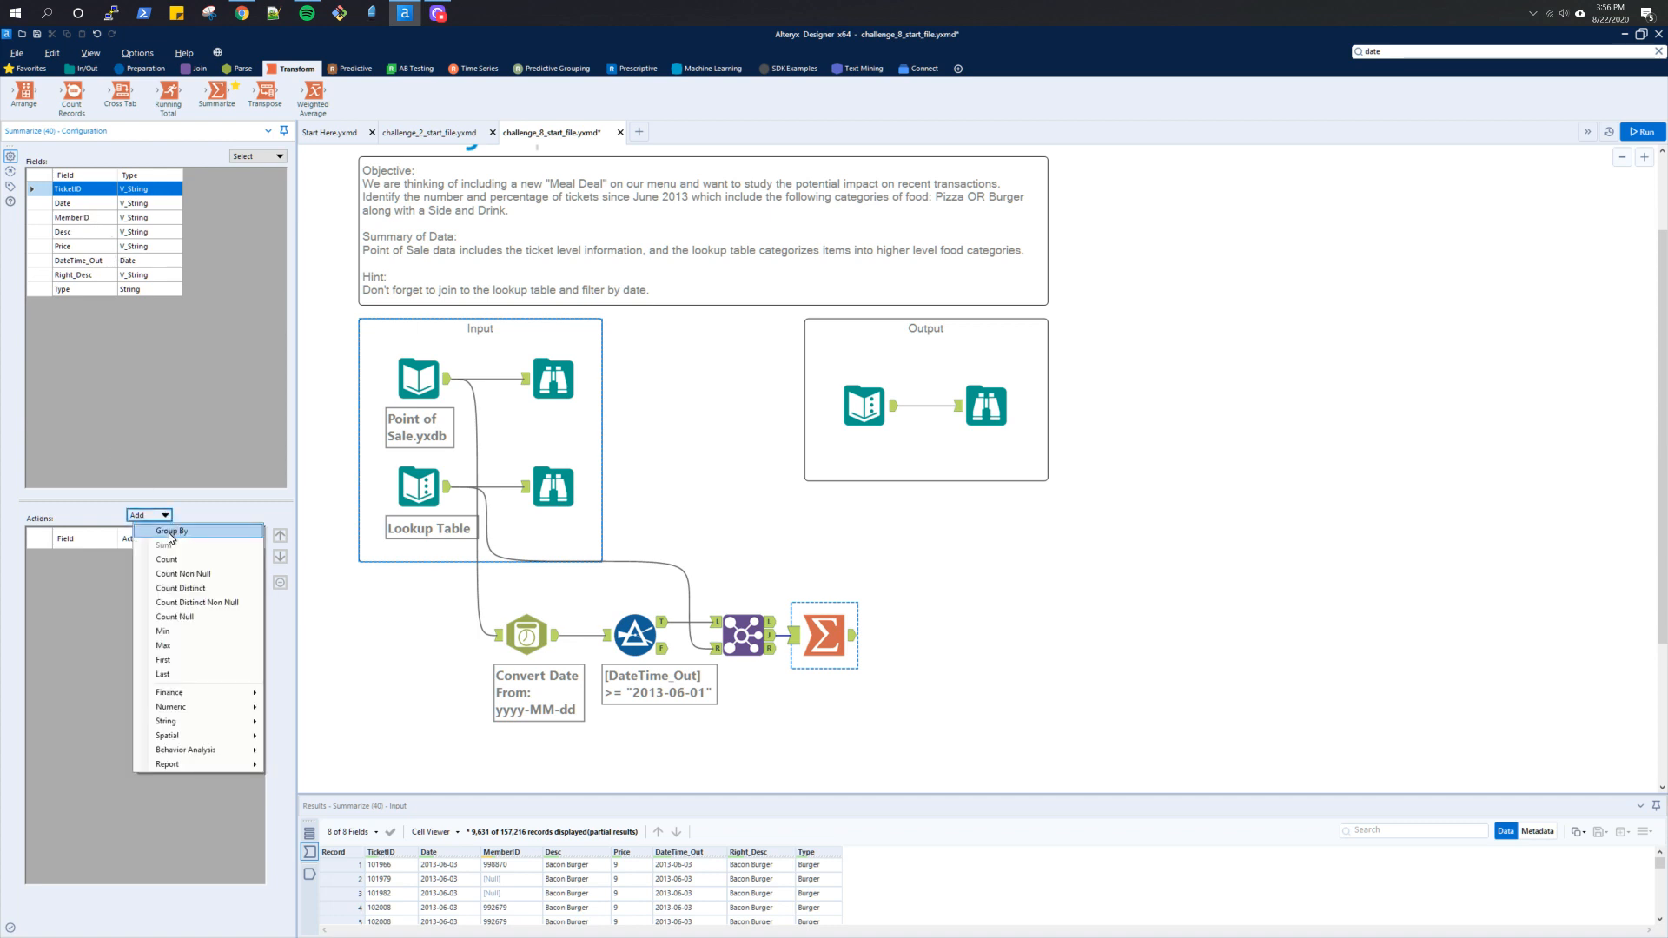
click(171, 531)
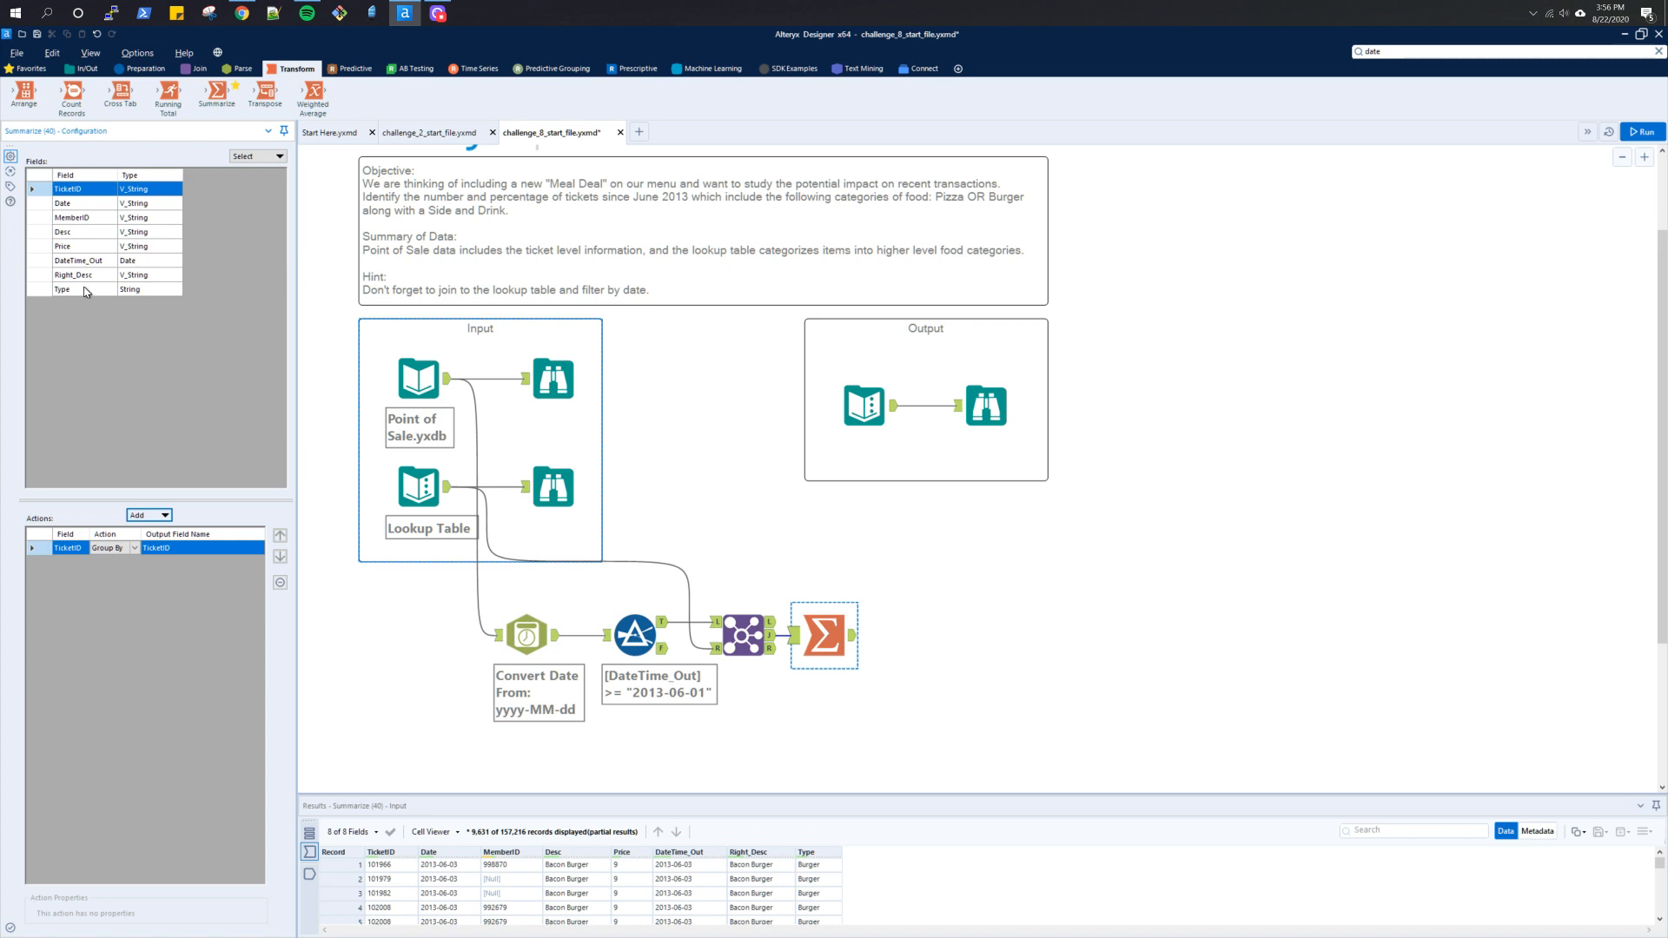
click(85, 249)
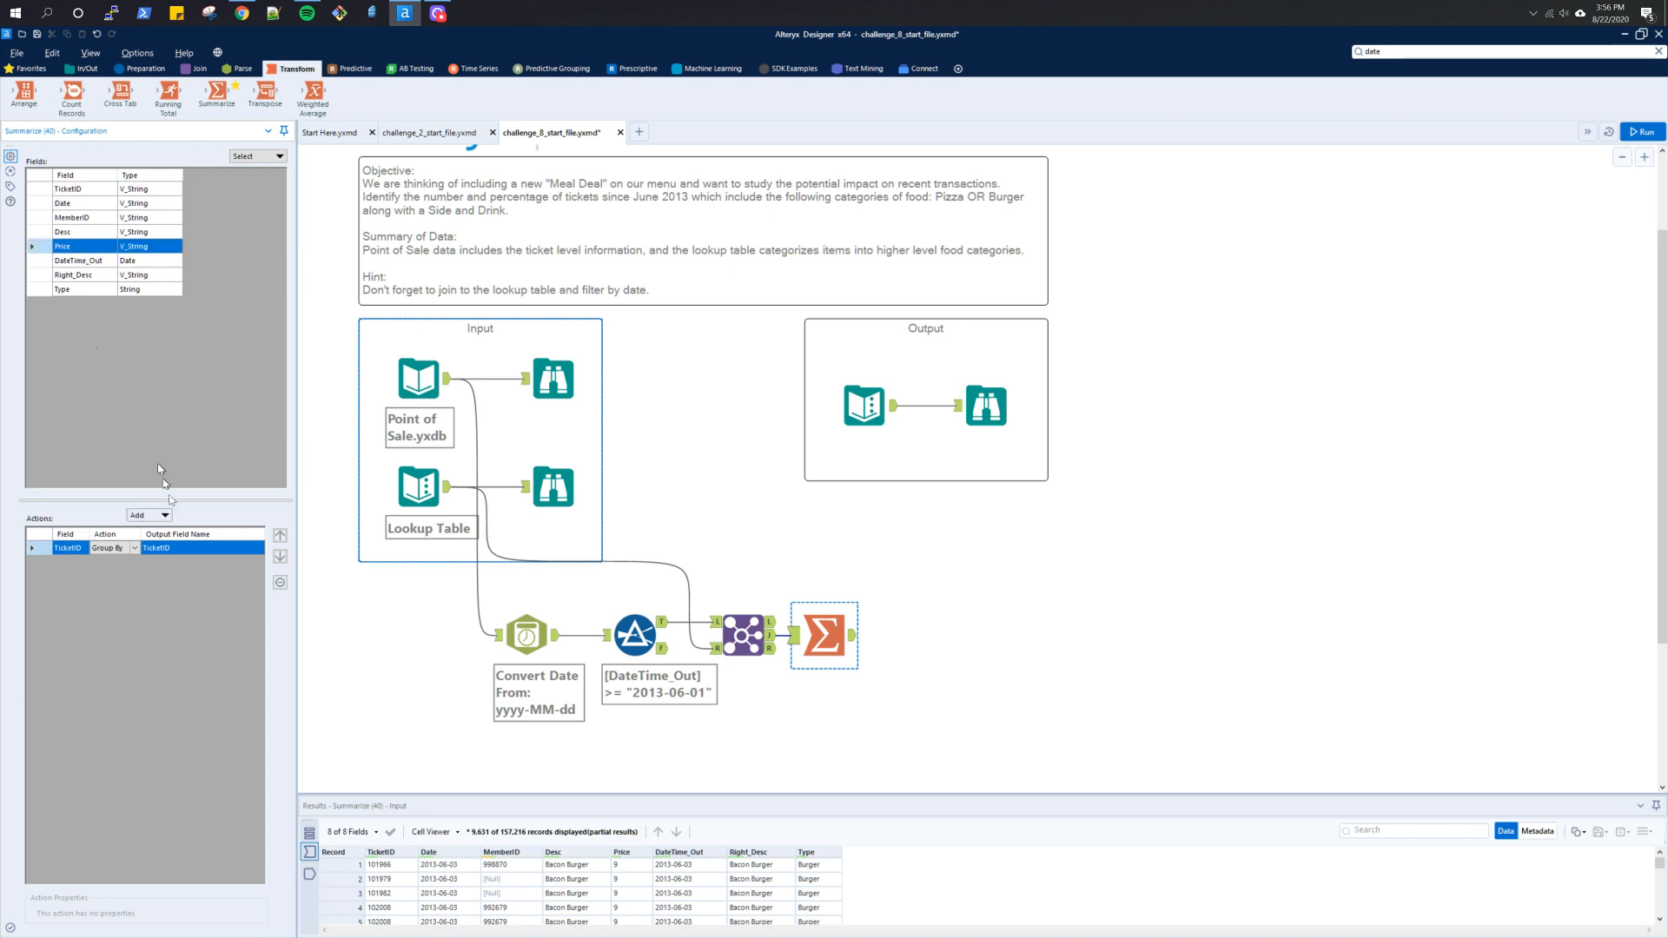
click(165, 516)
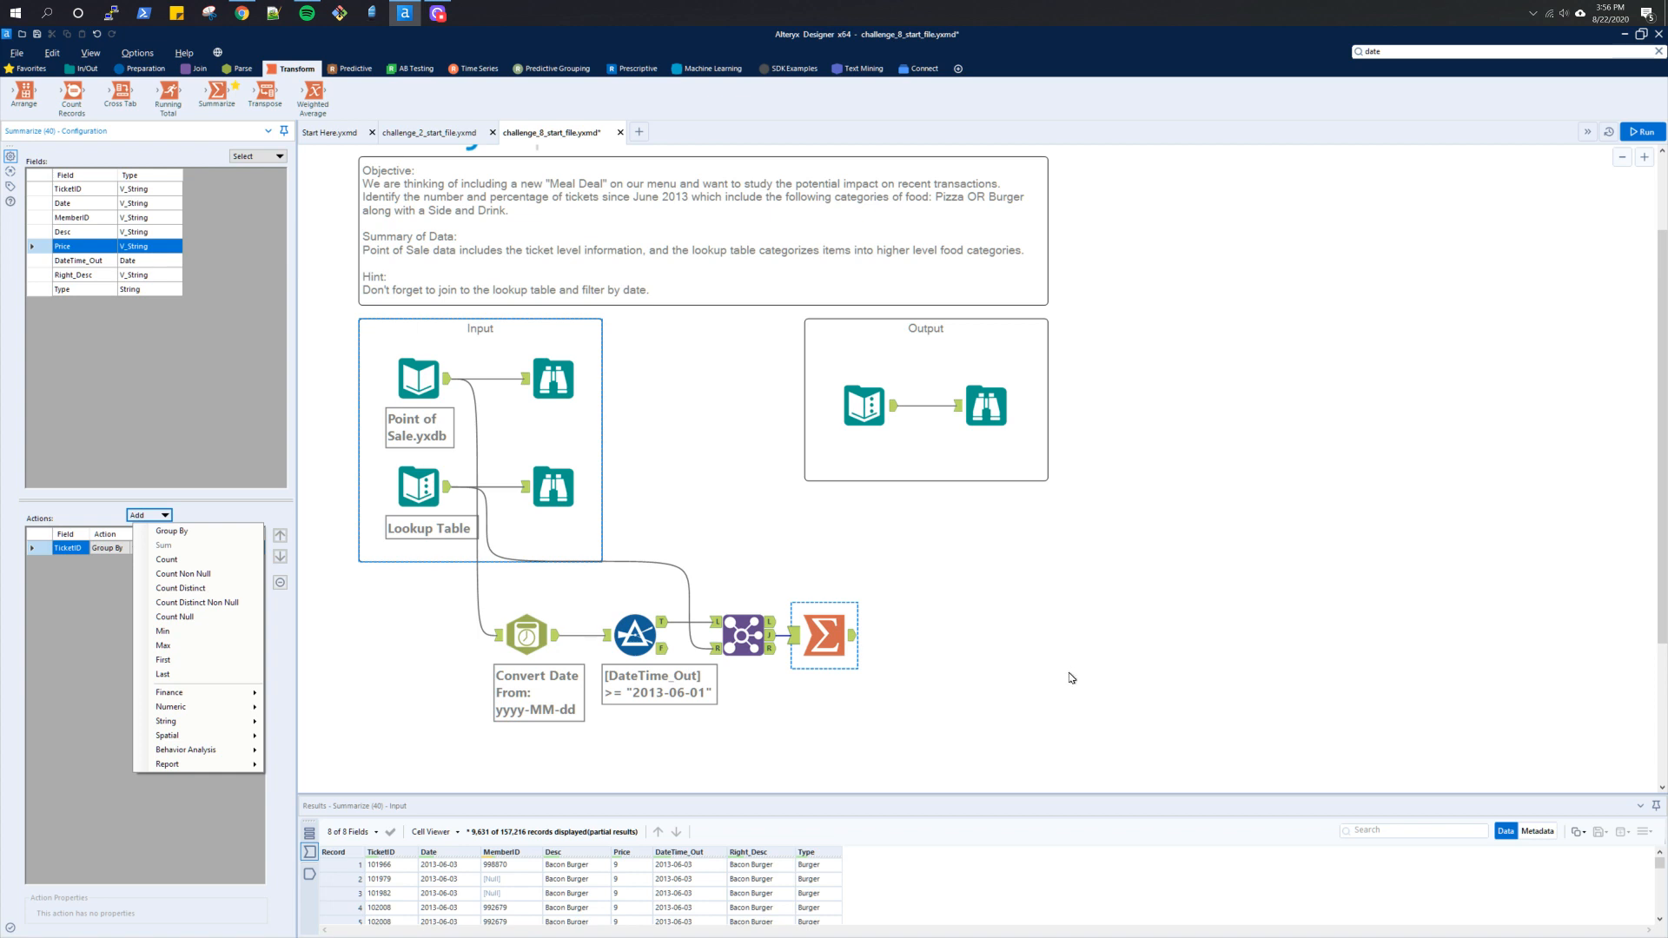
click(831, 643)
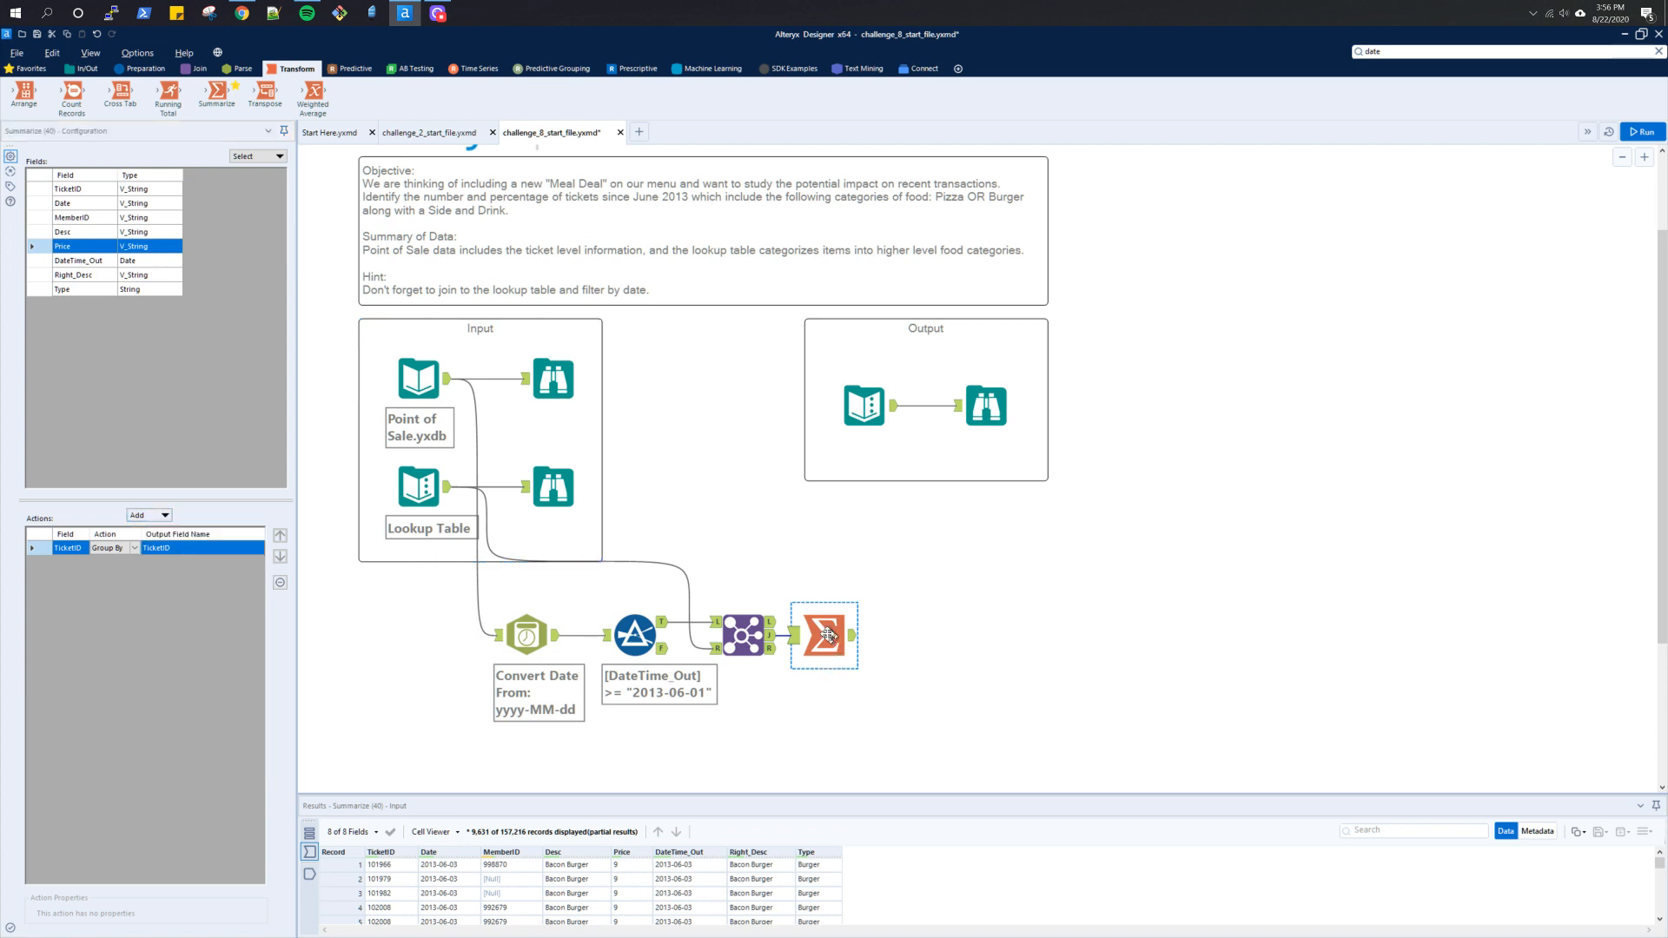
Step: Insert a Select tool between the Join and Summarize tools and set the Price field's type to Double
drag(826, 633, 893, 633)
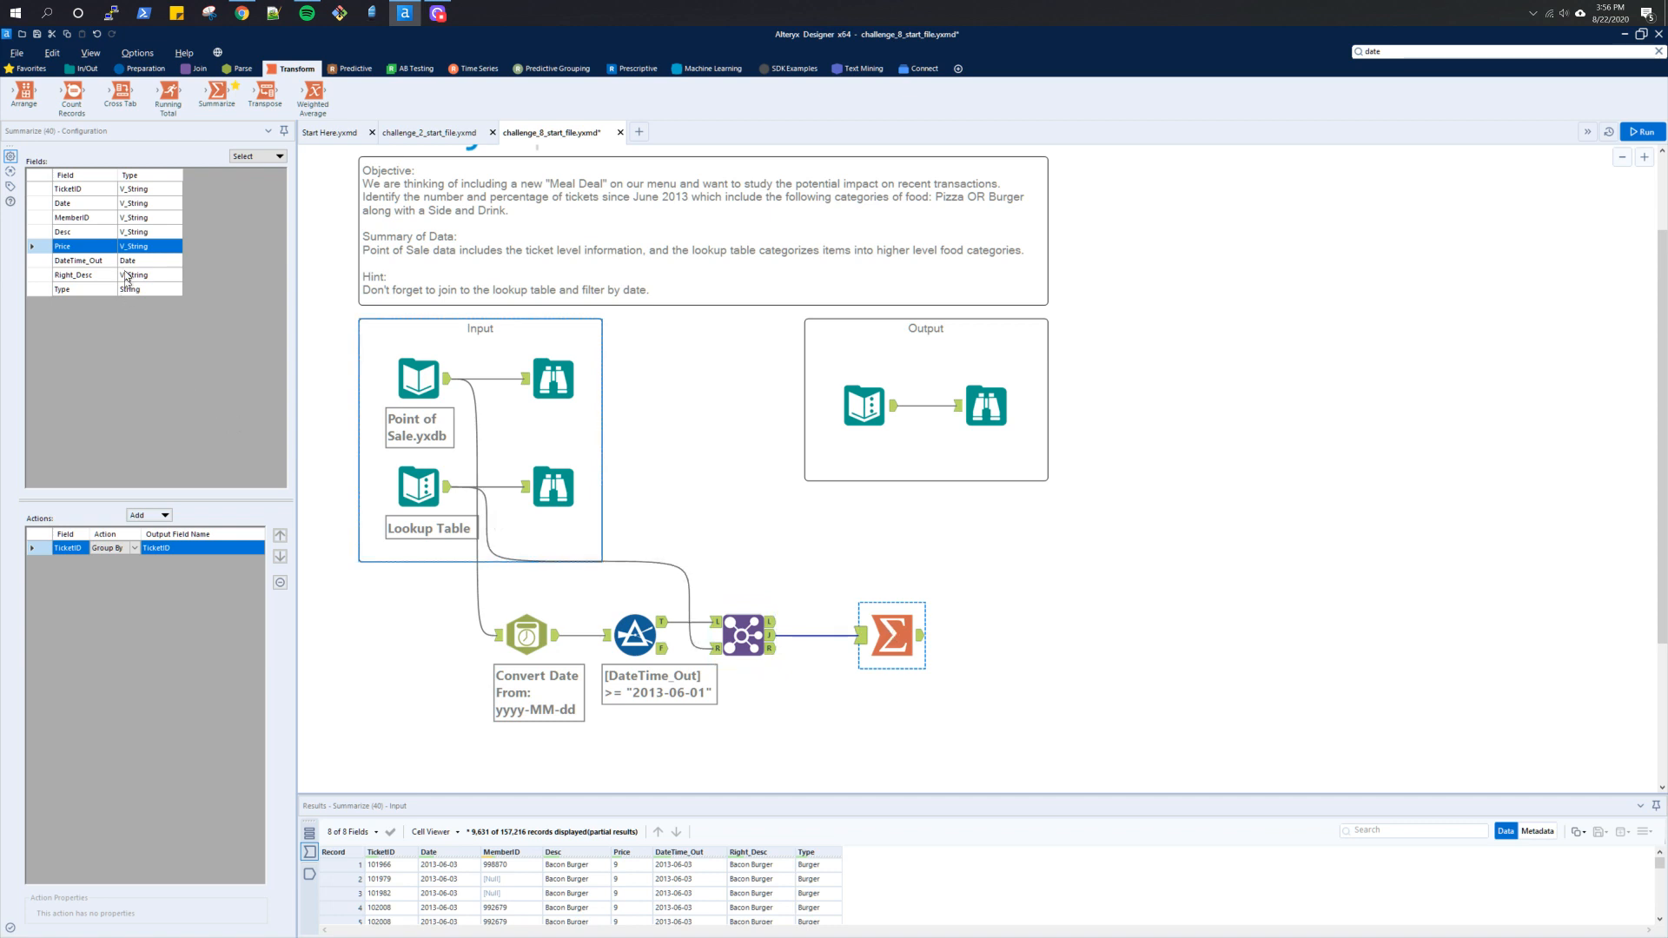
click(136, 514)
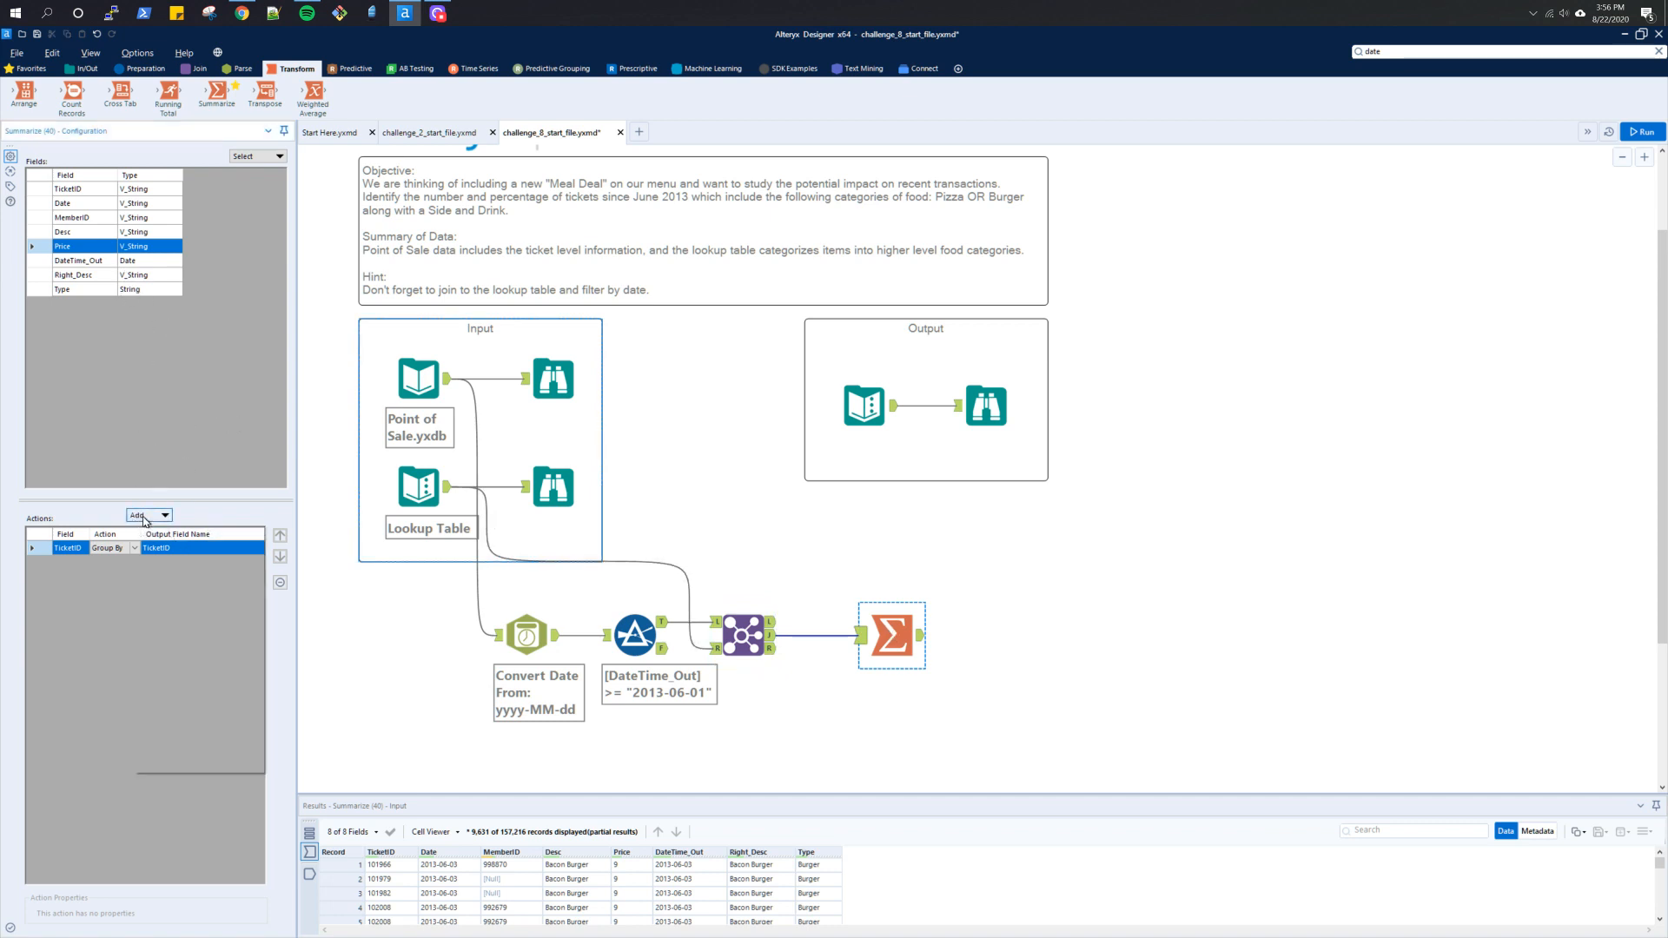
mouse_move(196, 716)
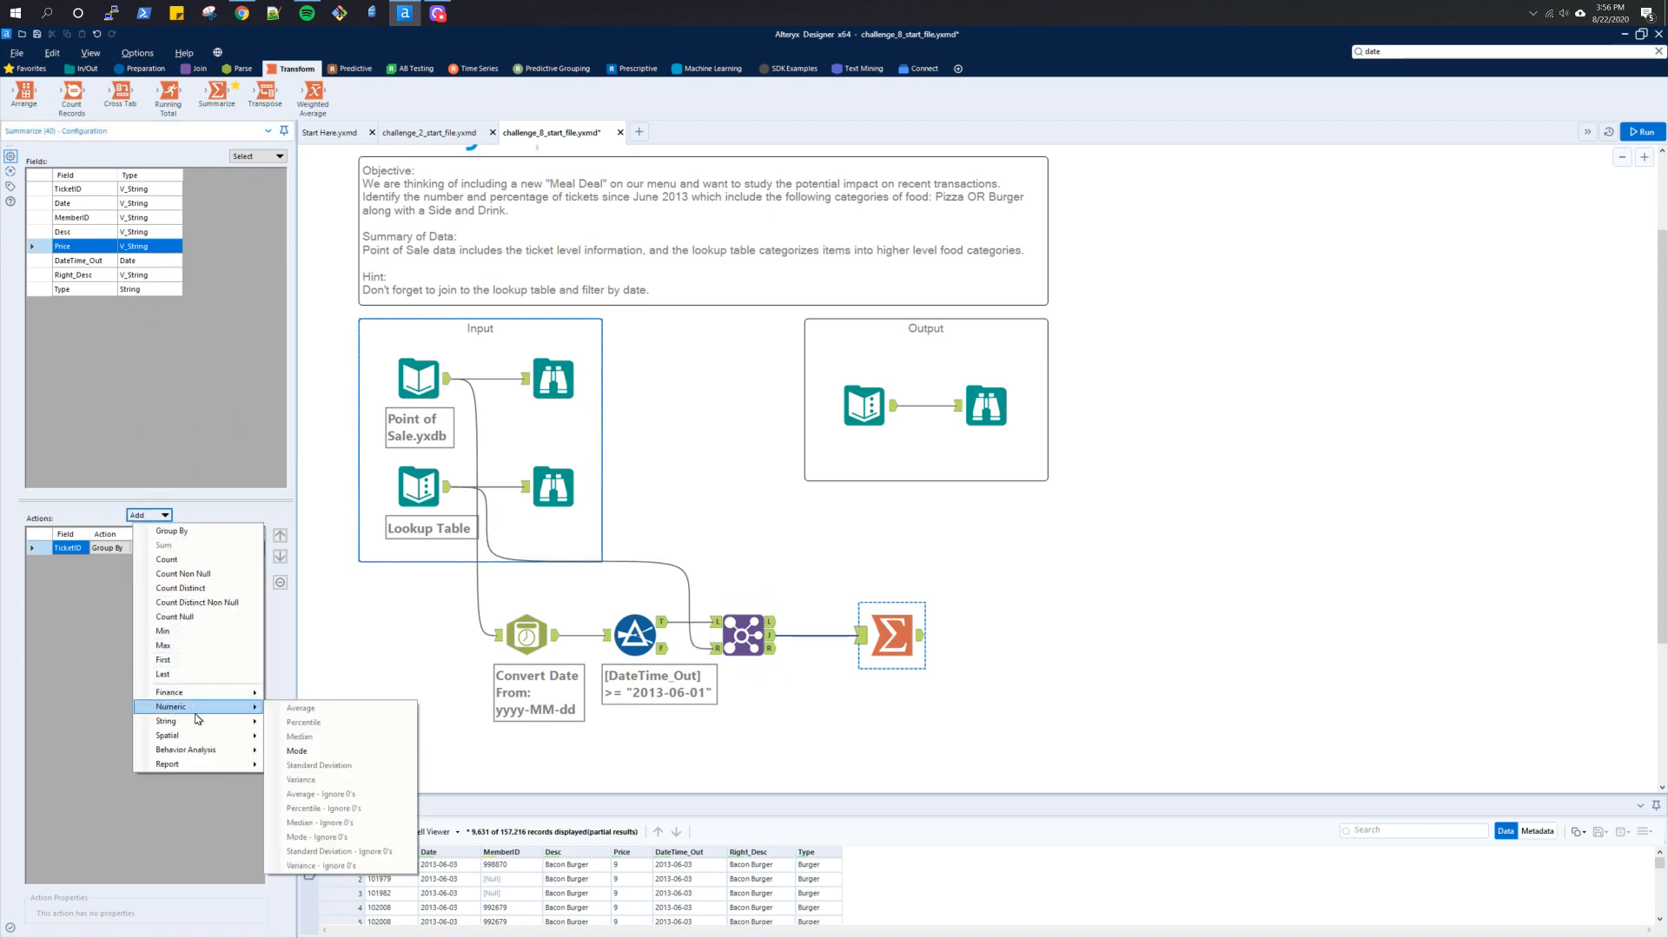
click(1012, 676)
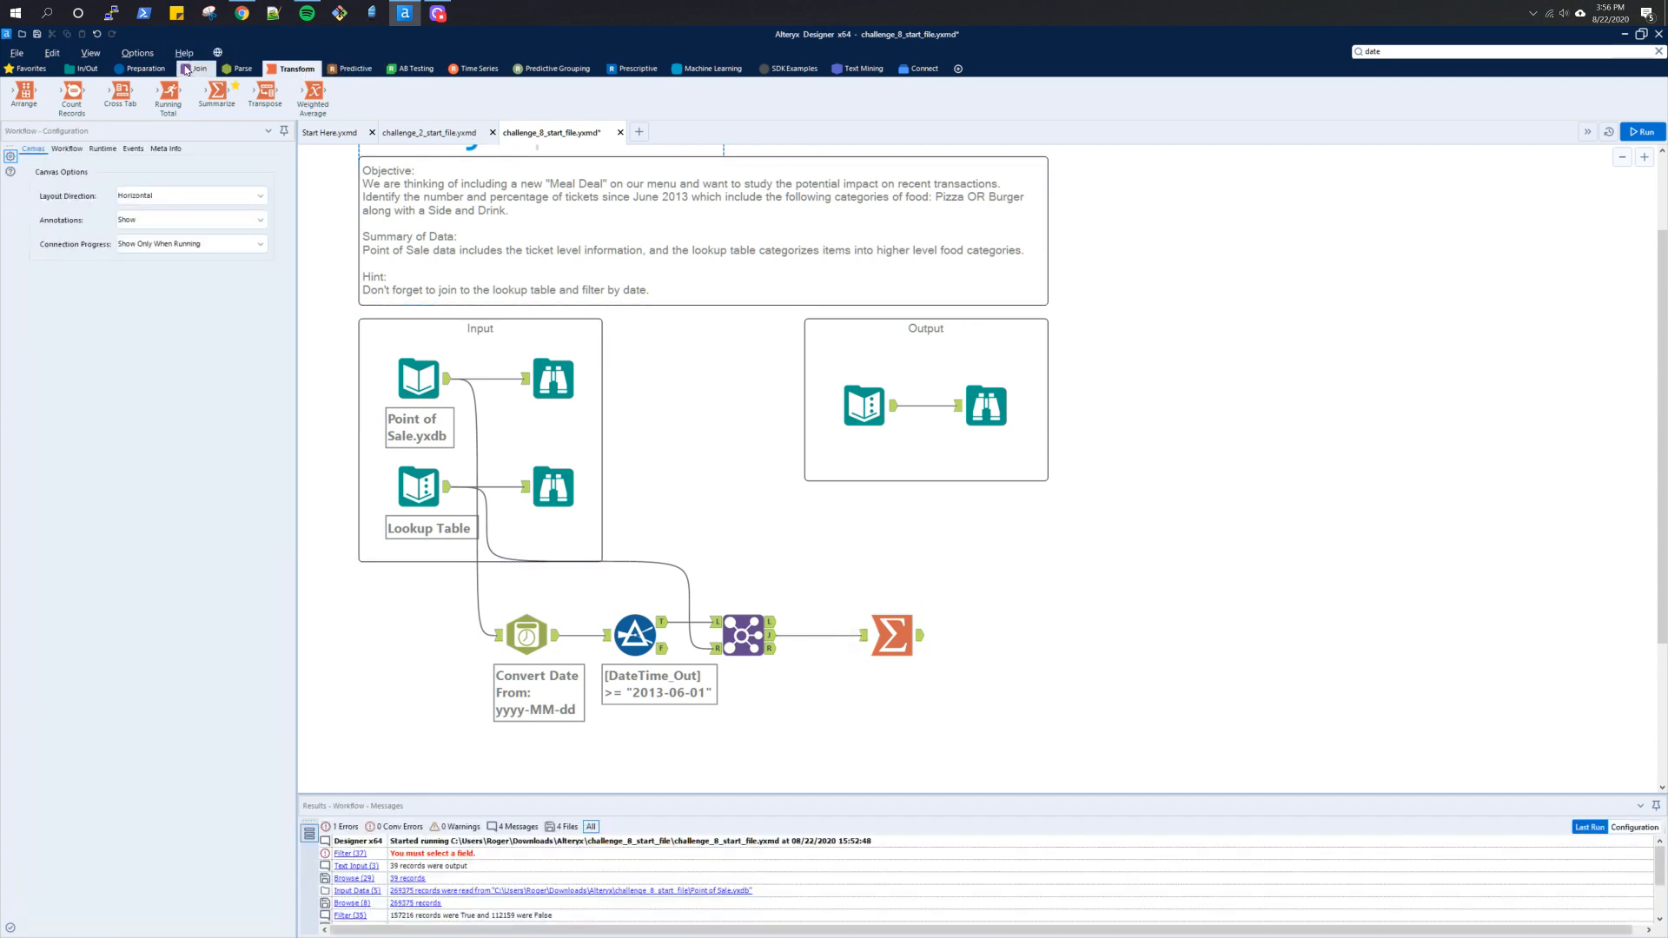
click(31, 68)
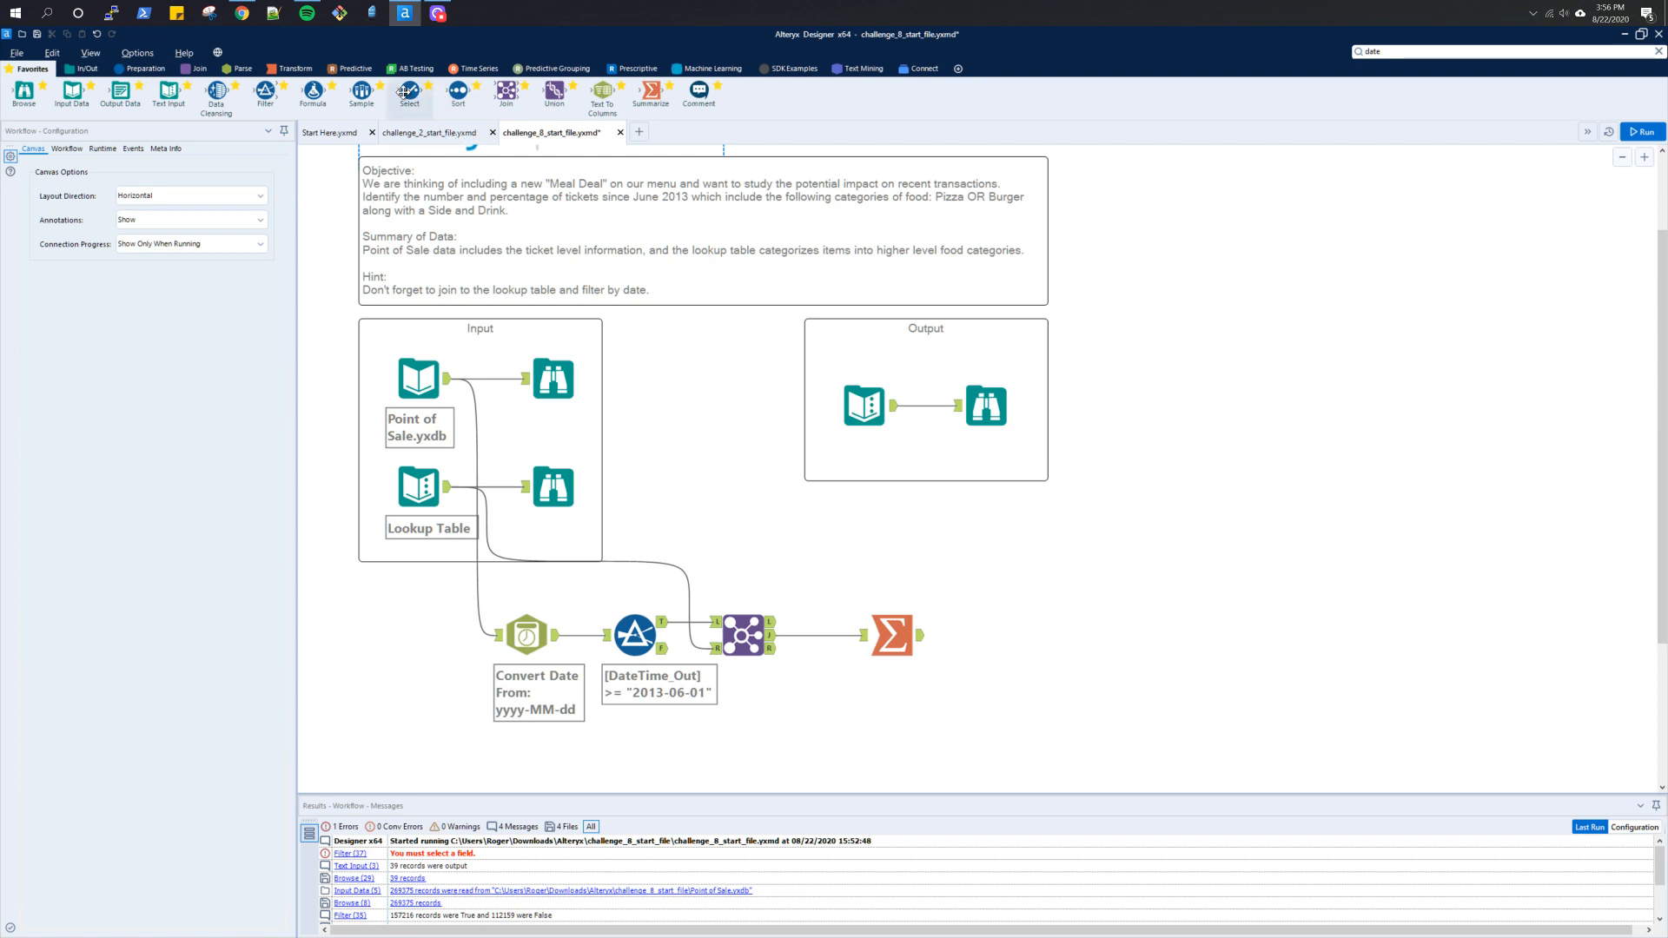
drag(403, 92, 827, 637)
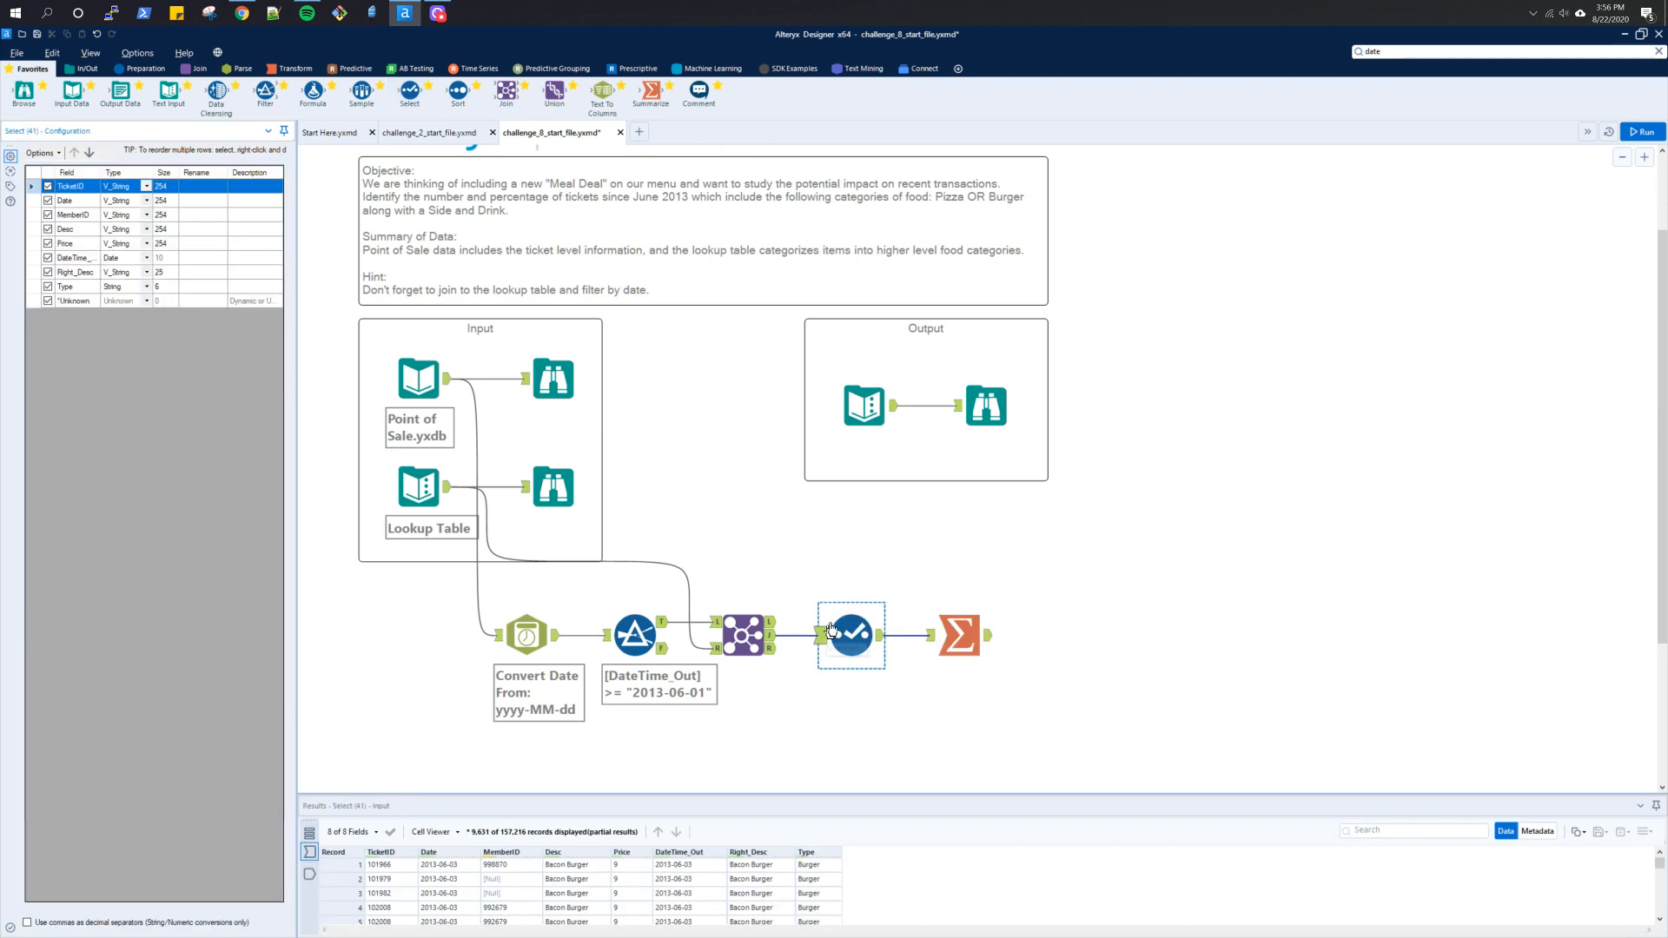
click(146, 244)
click(143, 314)
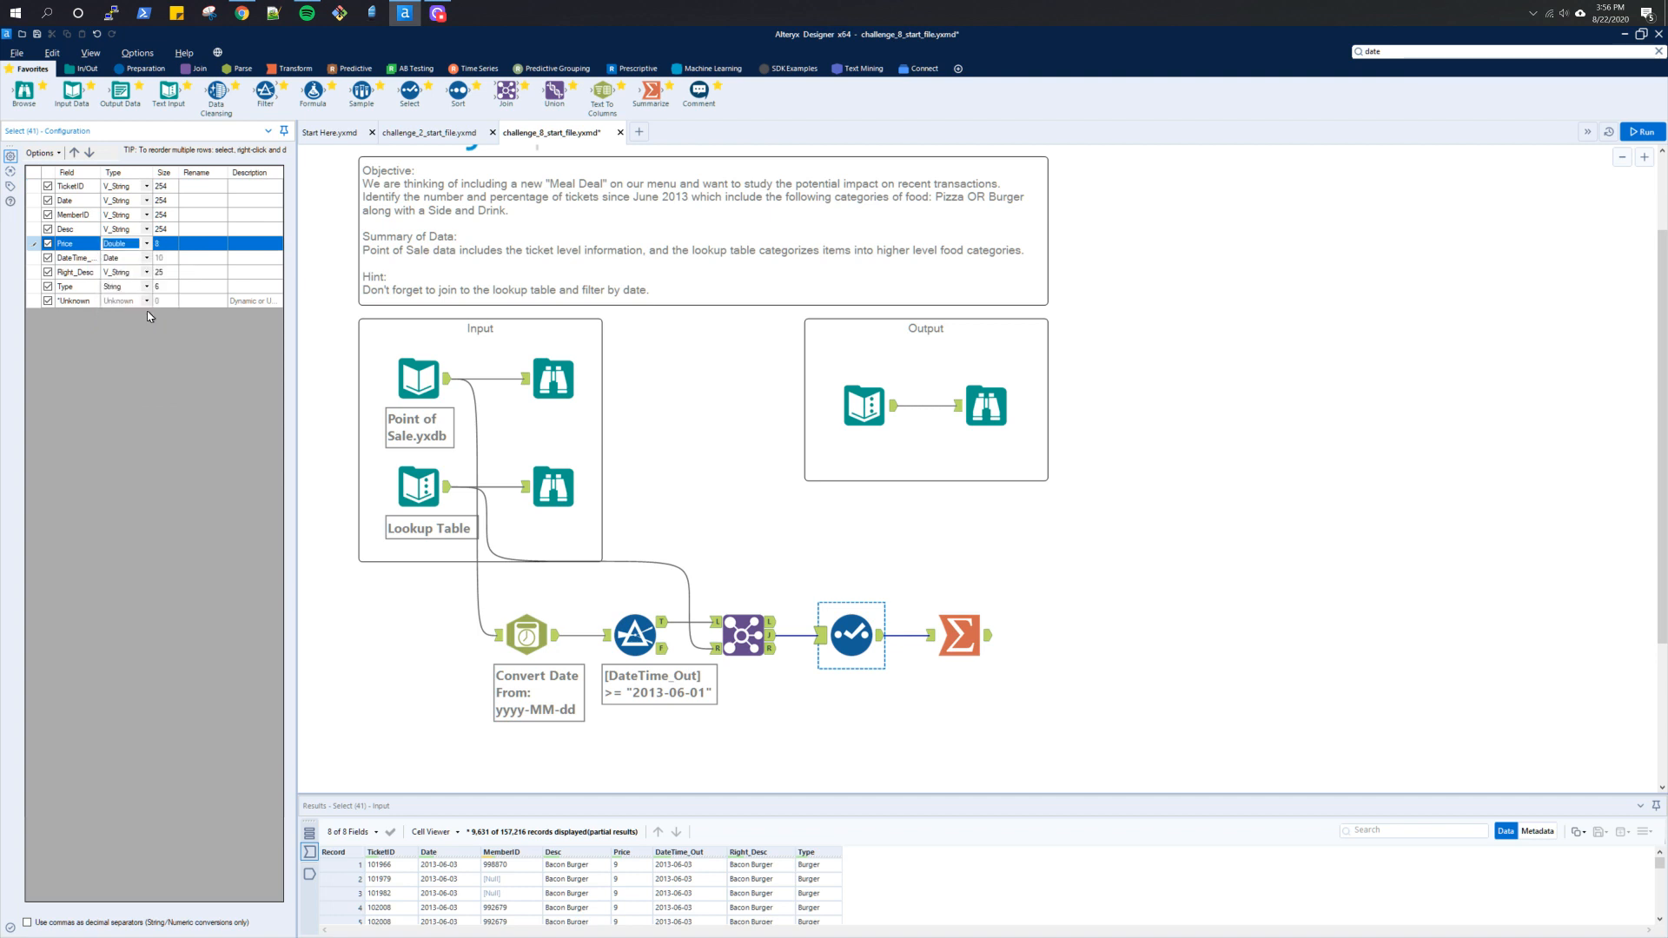
click(959, 635)
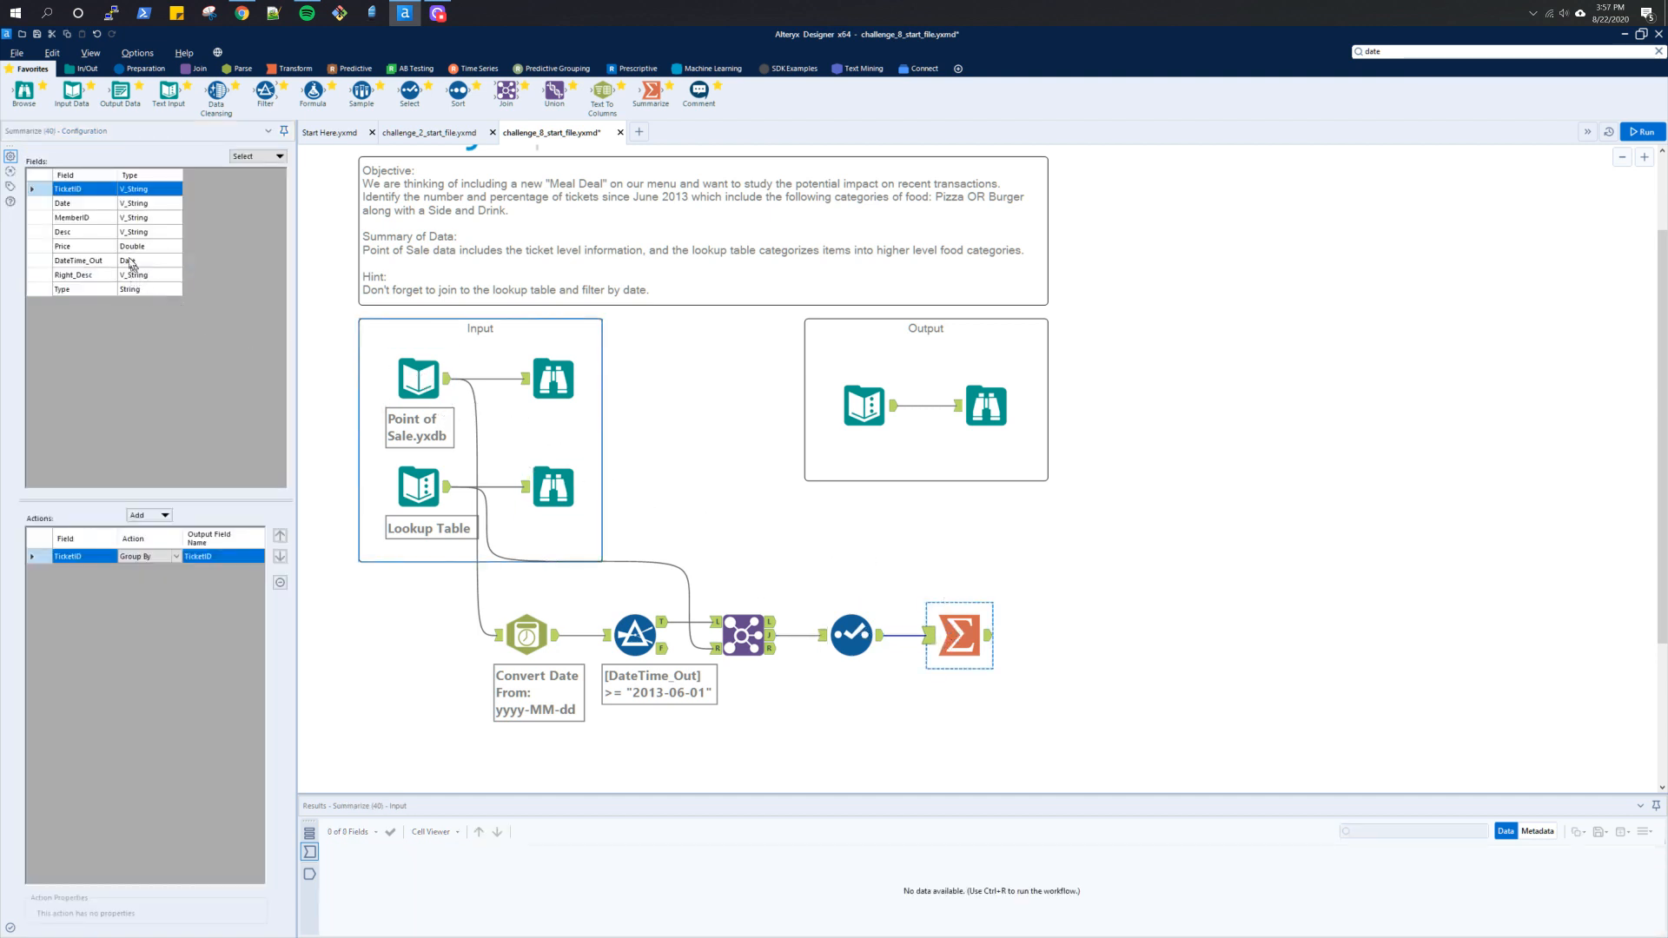
click(101, 248)
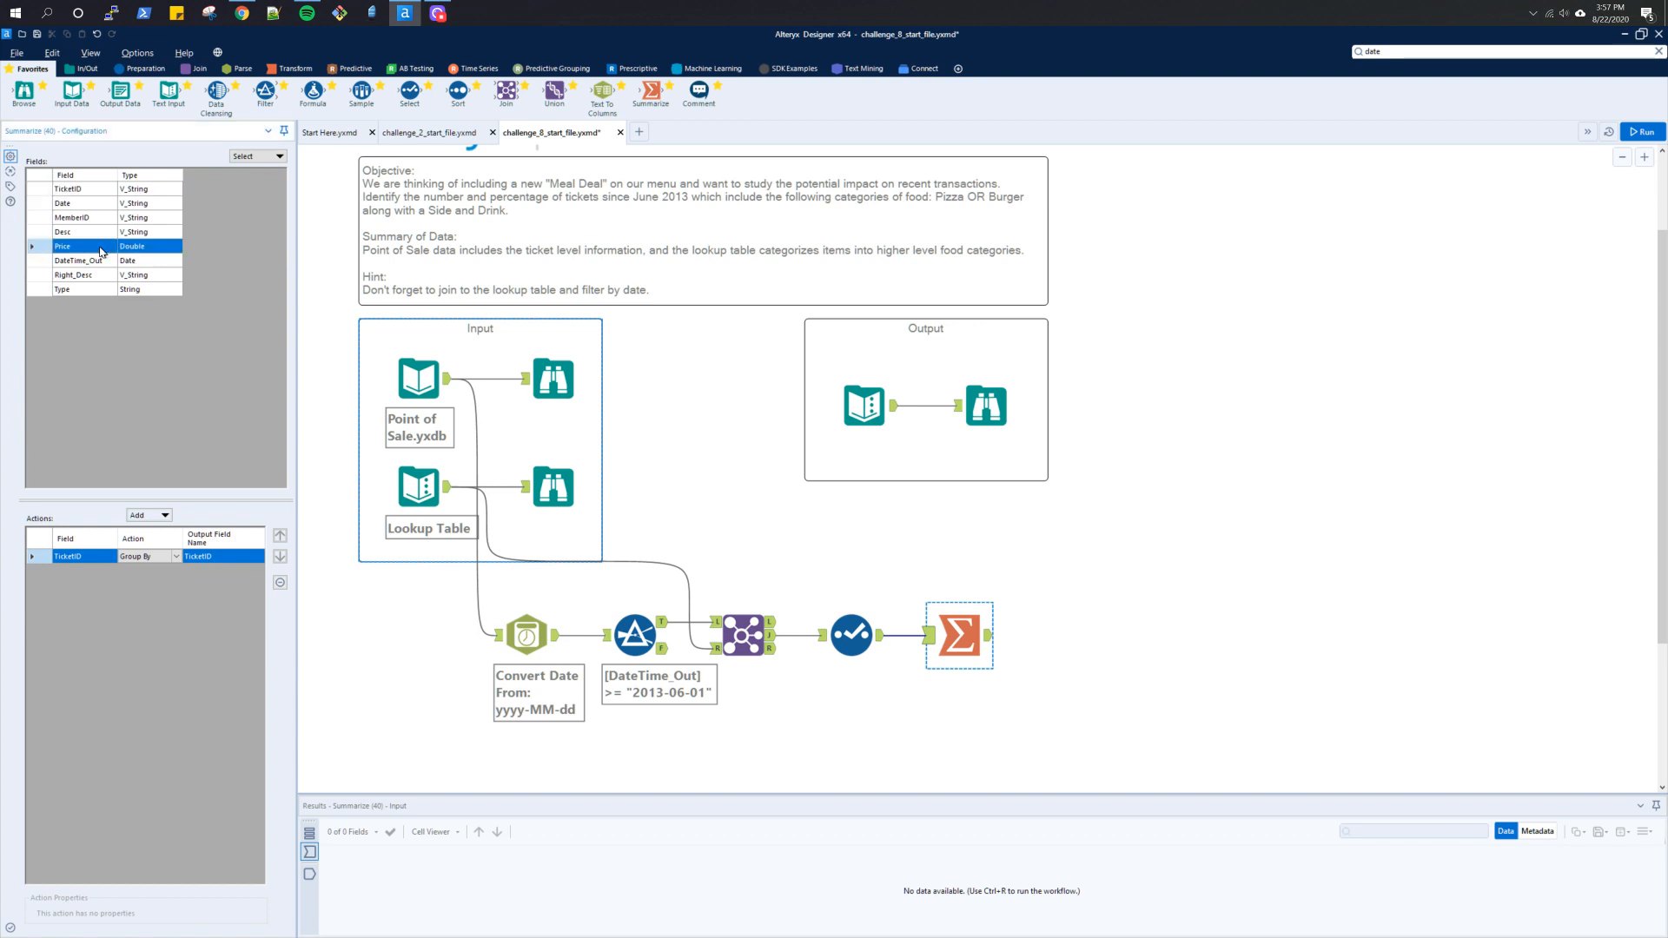
click(156, 517)
Step: Review the expected result in the Output container's Browse tool and return to the Select tool's configuration
click(981, 411)
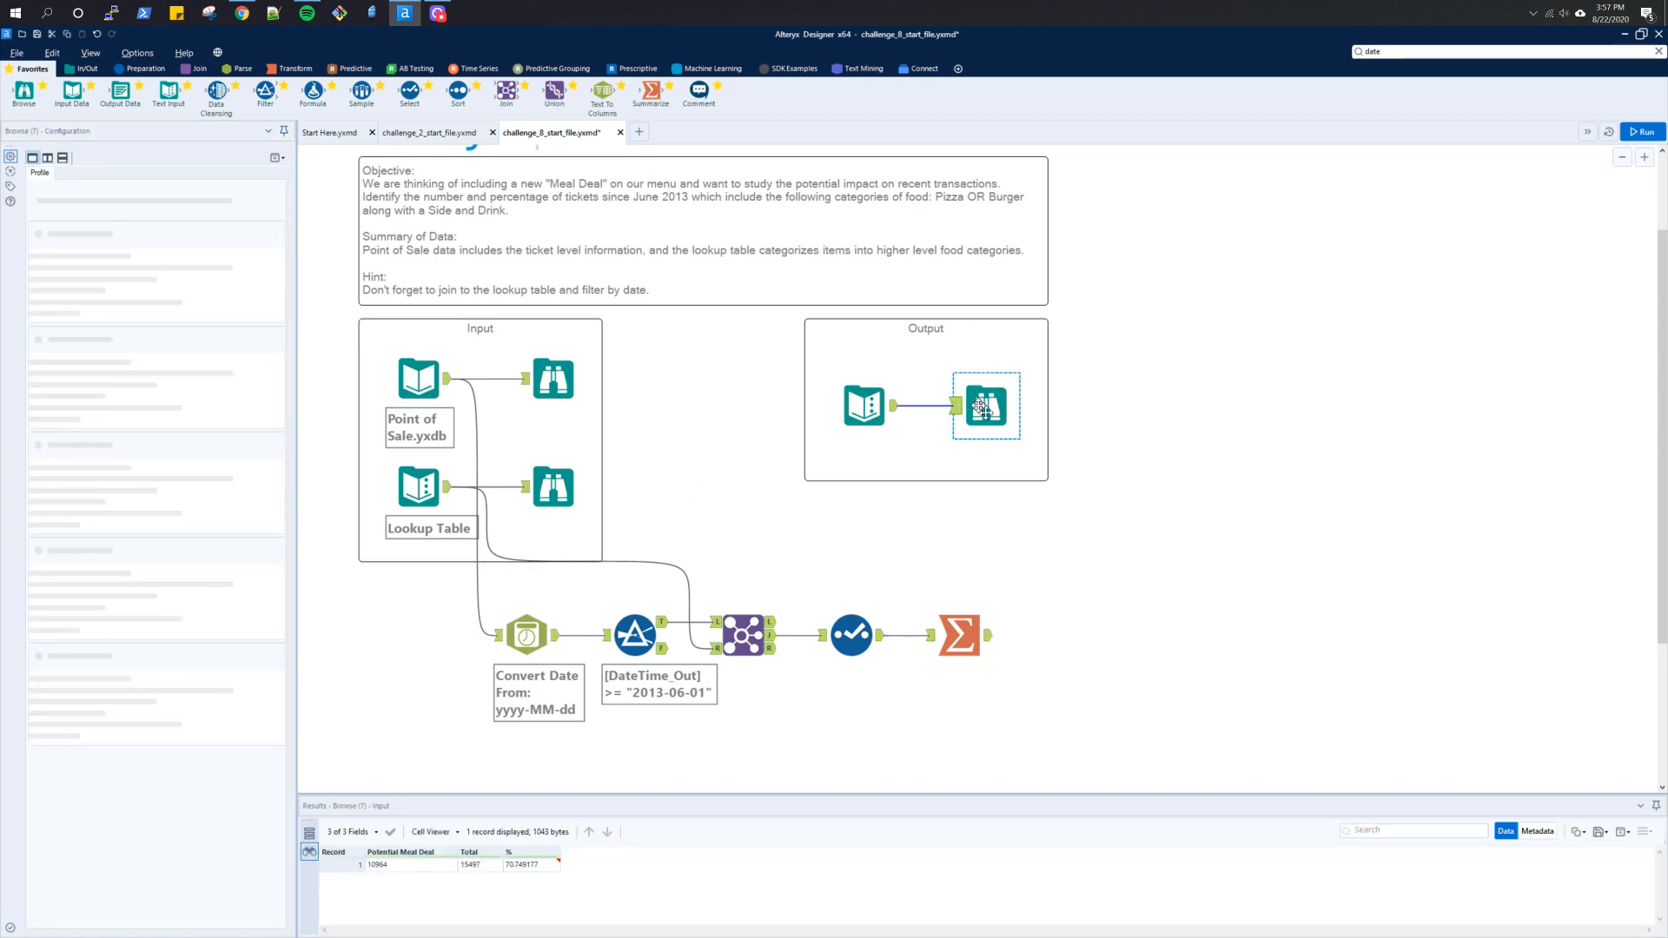
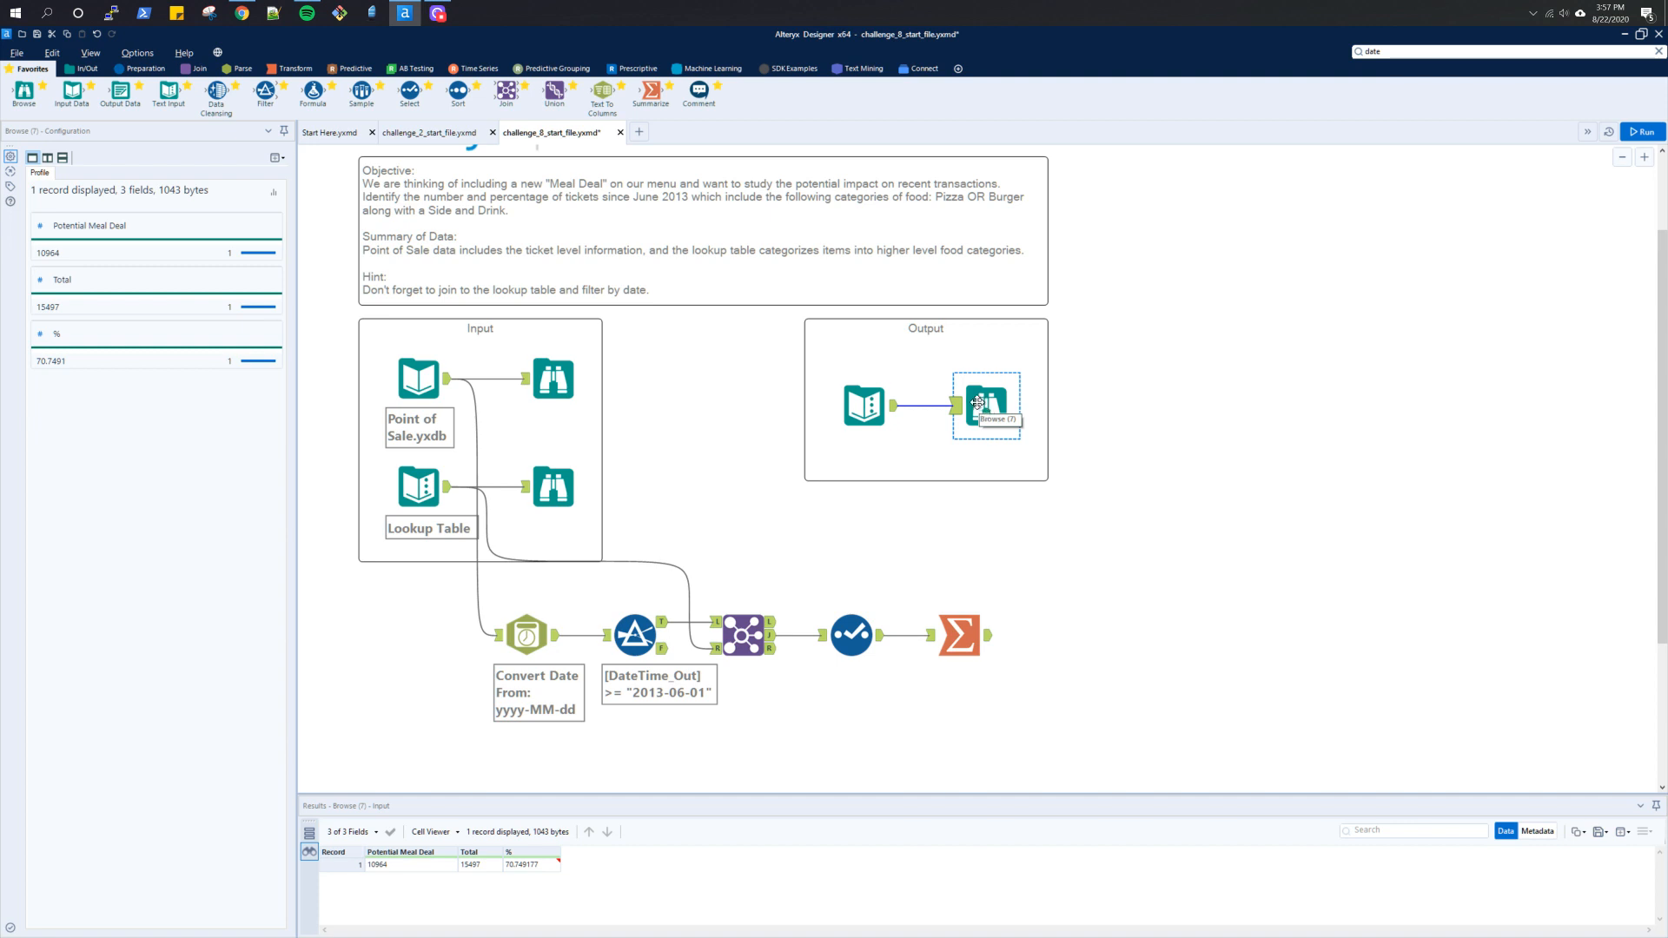
click(849, 639)
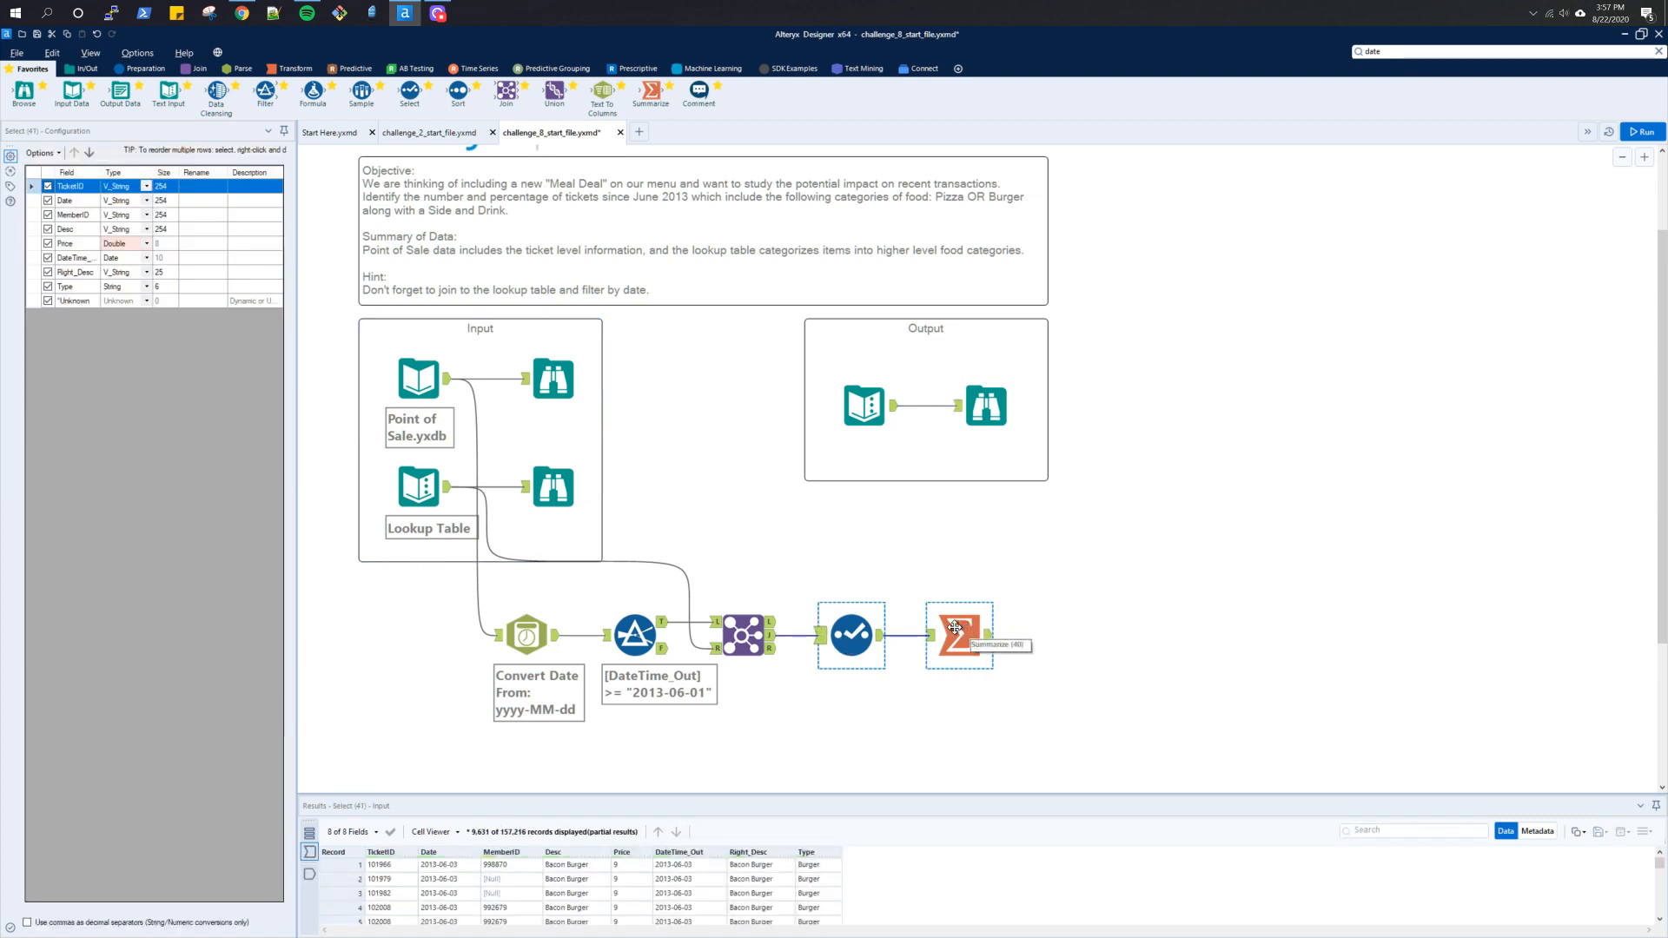
Step: Add a Sum of the Price field and a Concatenate of the Type field to the Summarize tool's actions
click(954, 627)
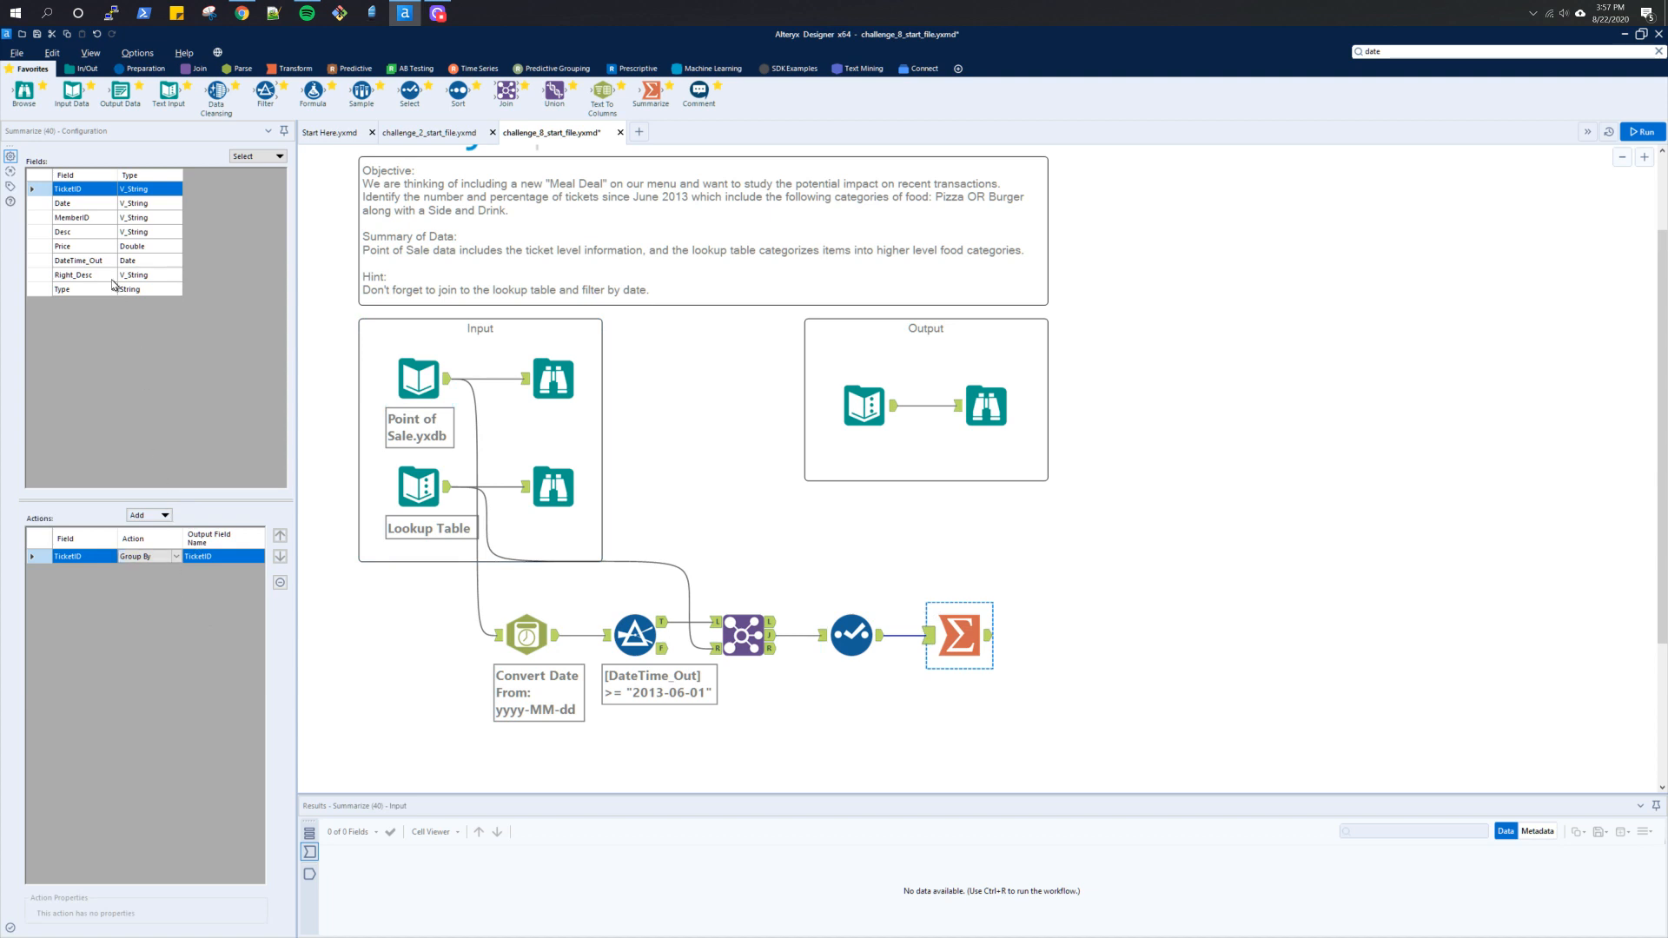
click(90, 249)
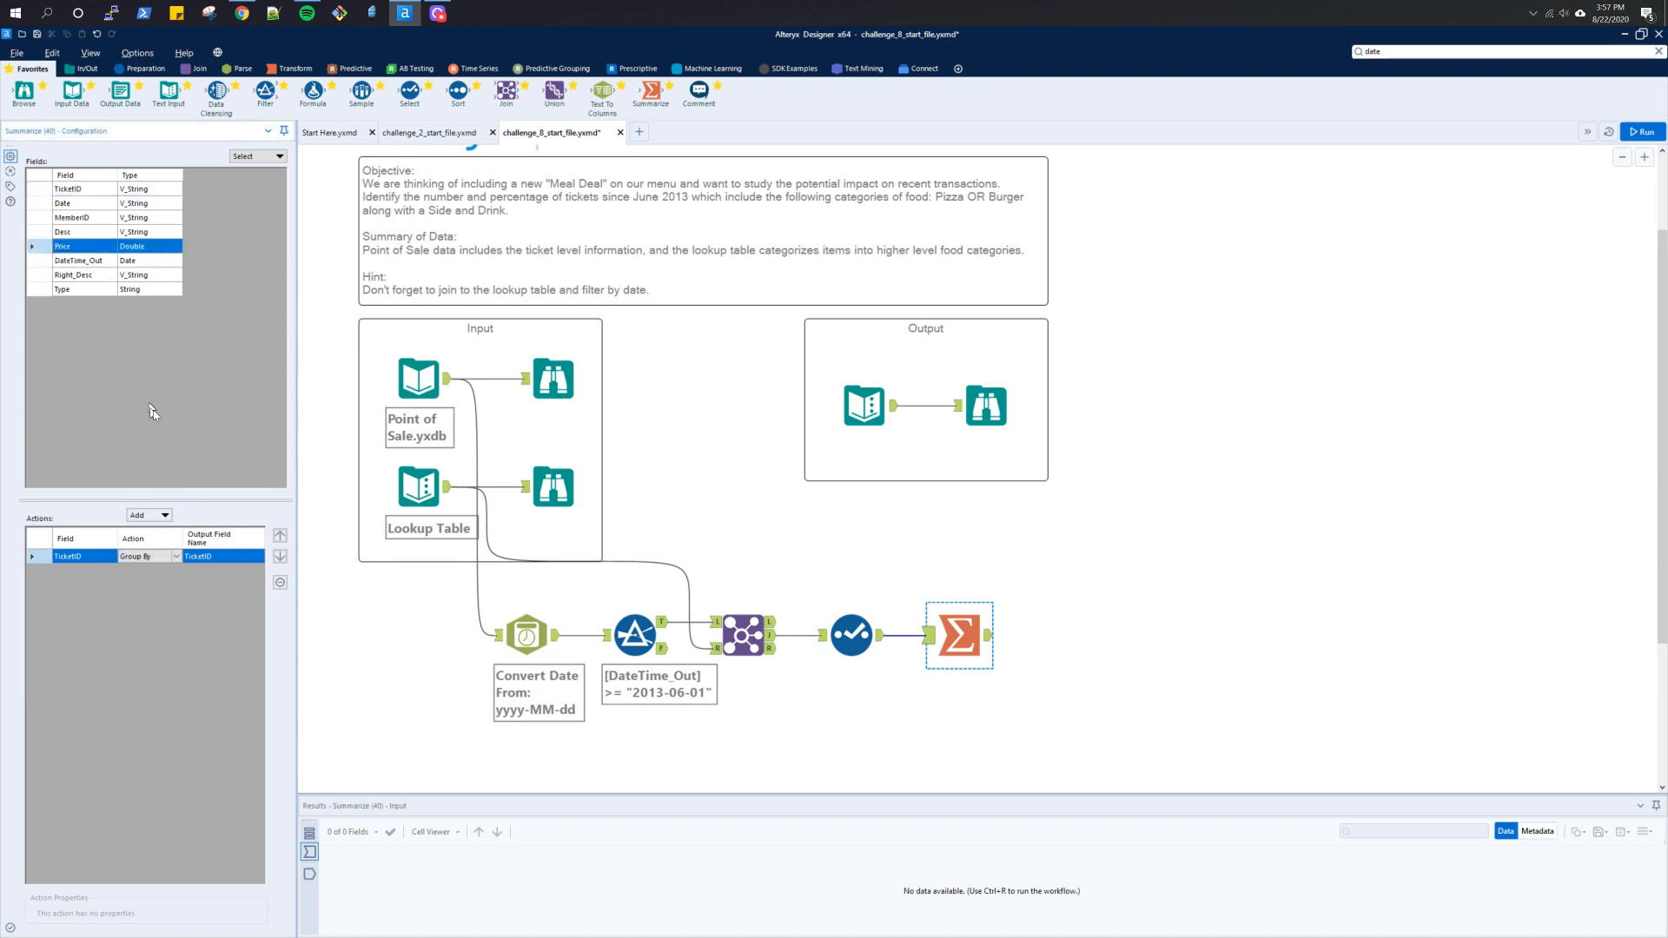
click(166, 517)
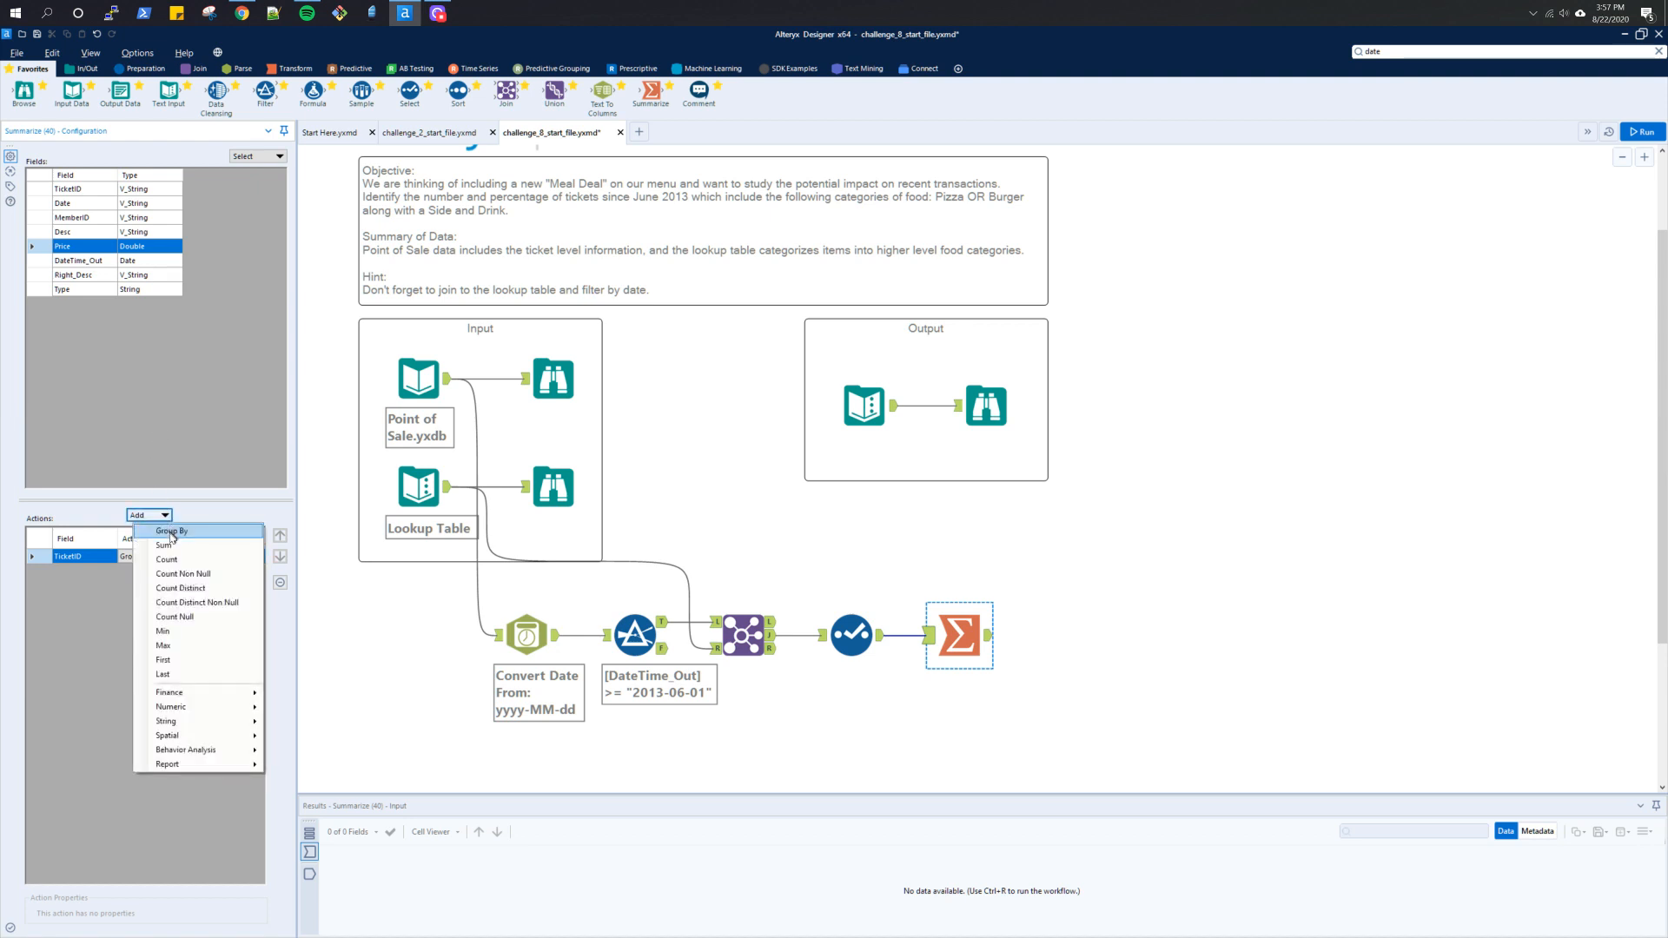
click(178, 545)
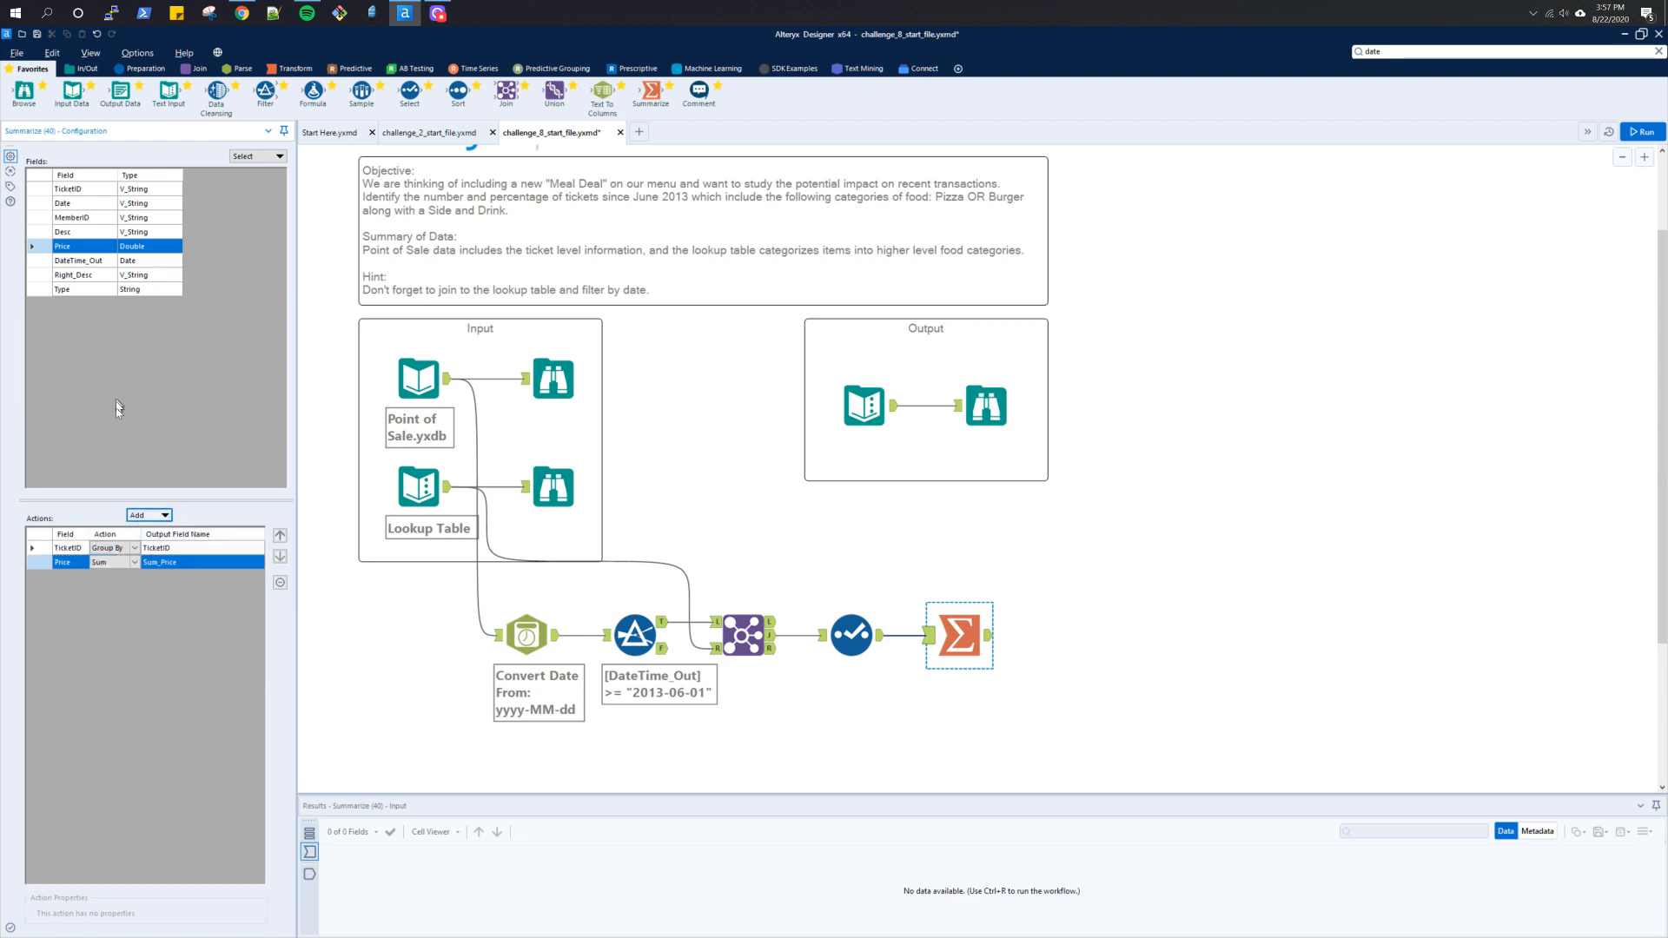
click(100, 292)
click(148, 516)
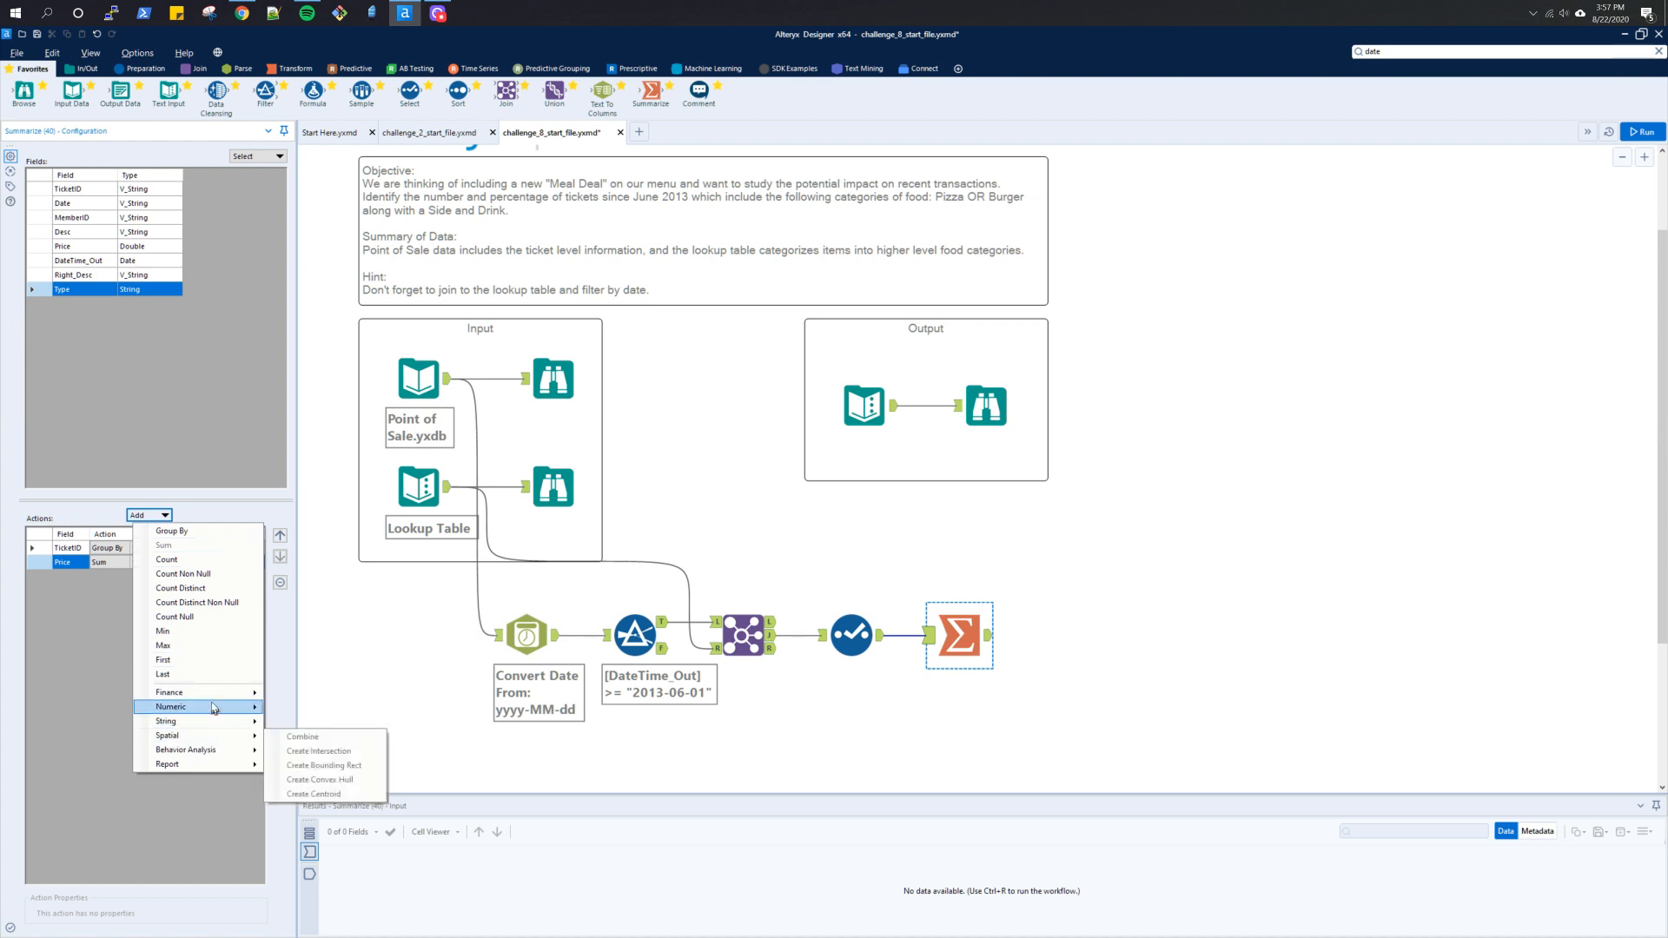
mouse_move(214, 725)
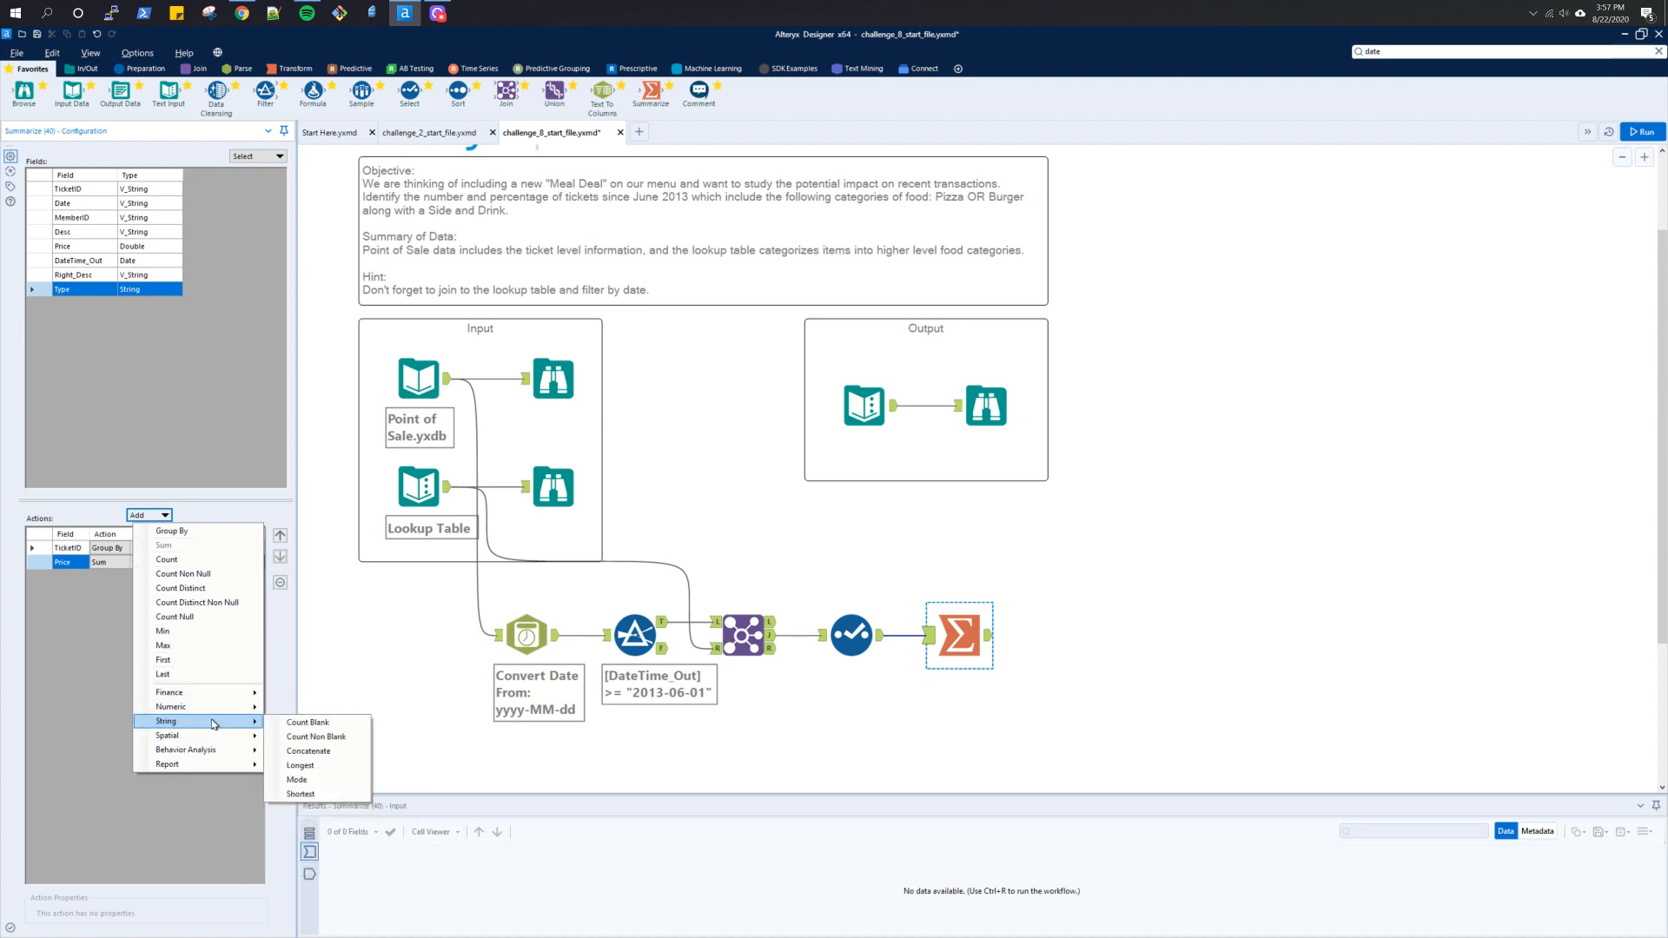
click(285, 752)
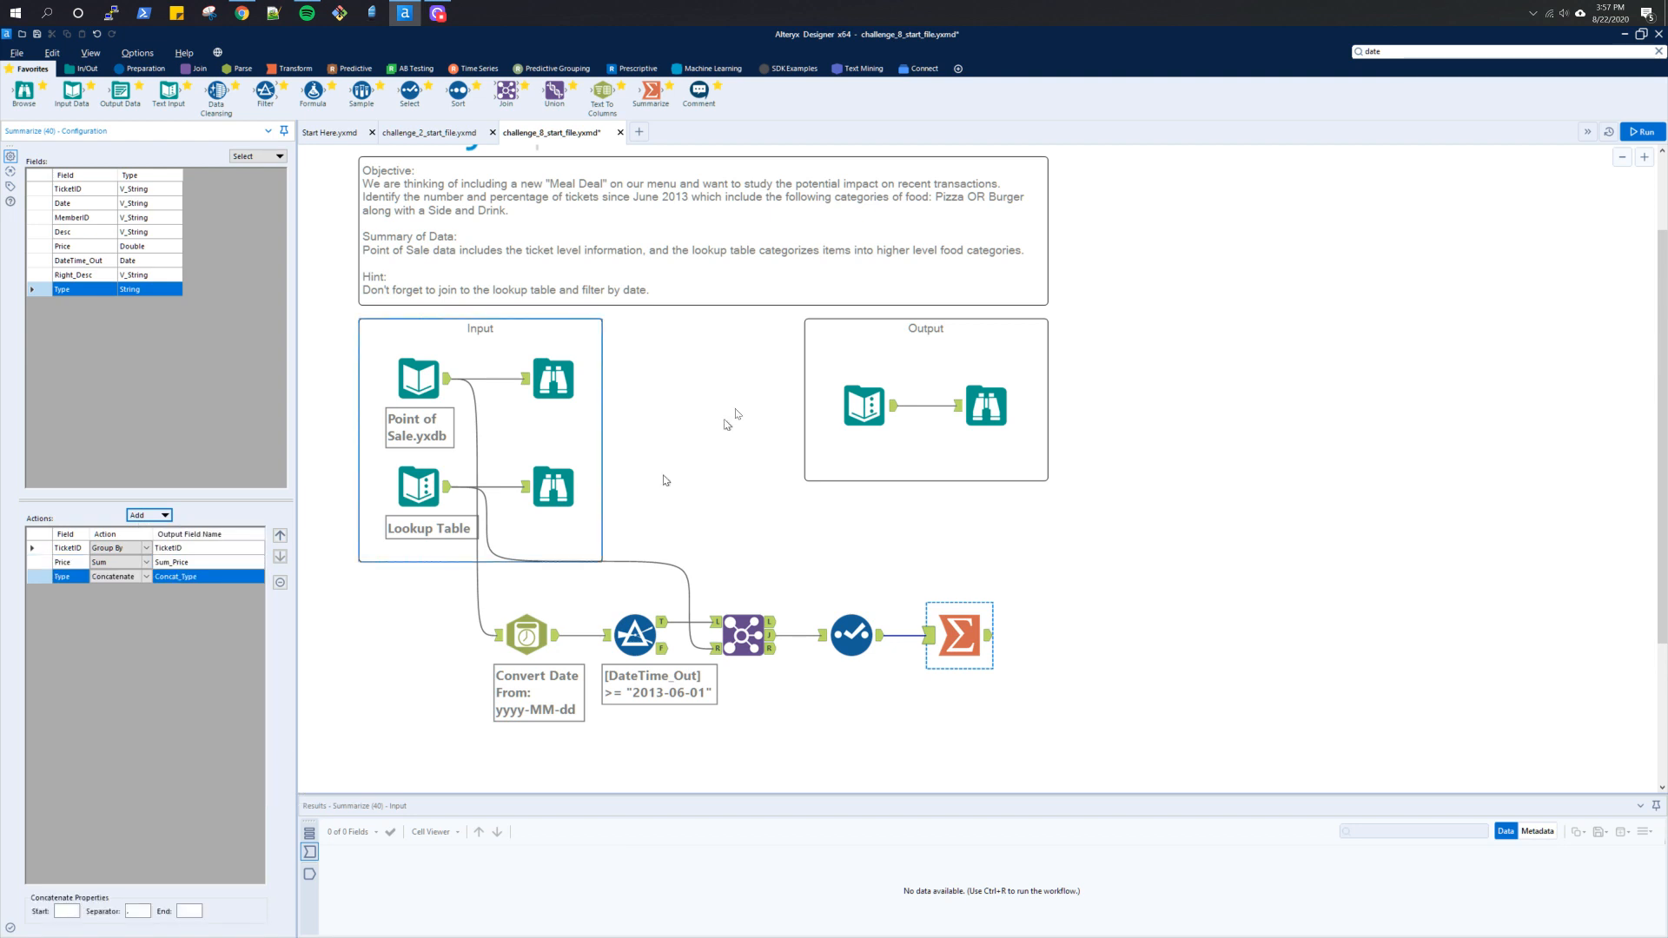
Step: Run the workflow and display the Summarize tool's output in an enlarged results area with a wider Concat_Type column
click(1642, 138)
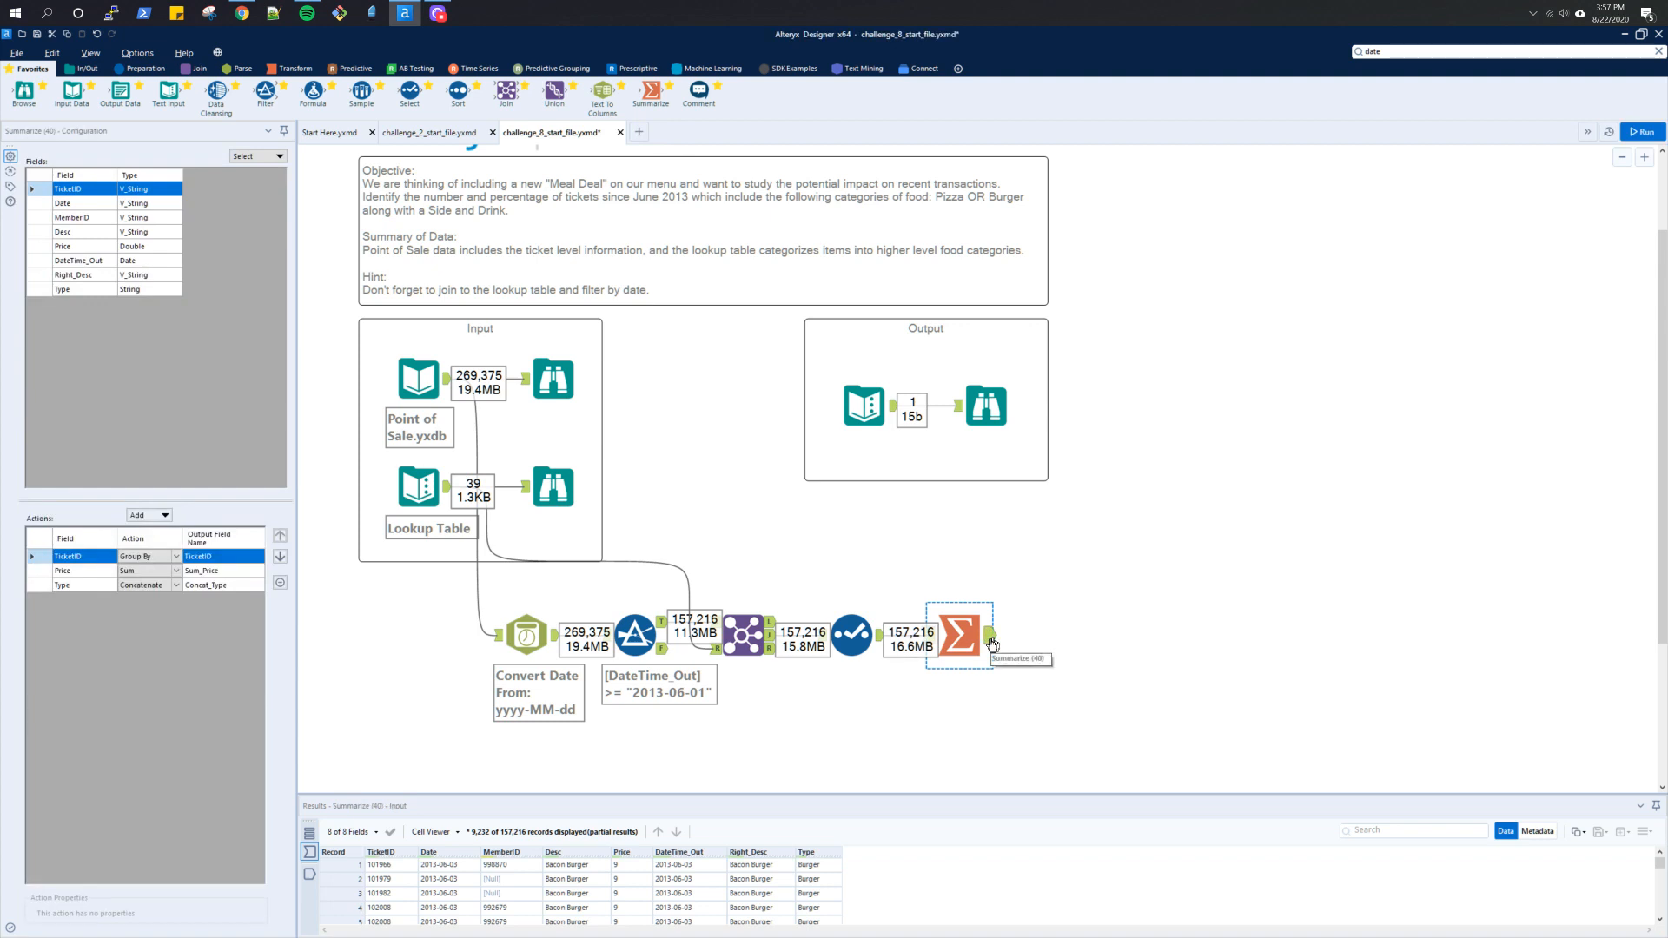
click(992, 644)
scroll(961, 721, down, 2)
scroll(843, 742, down, 2)
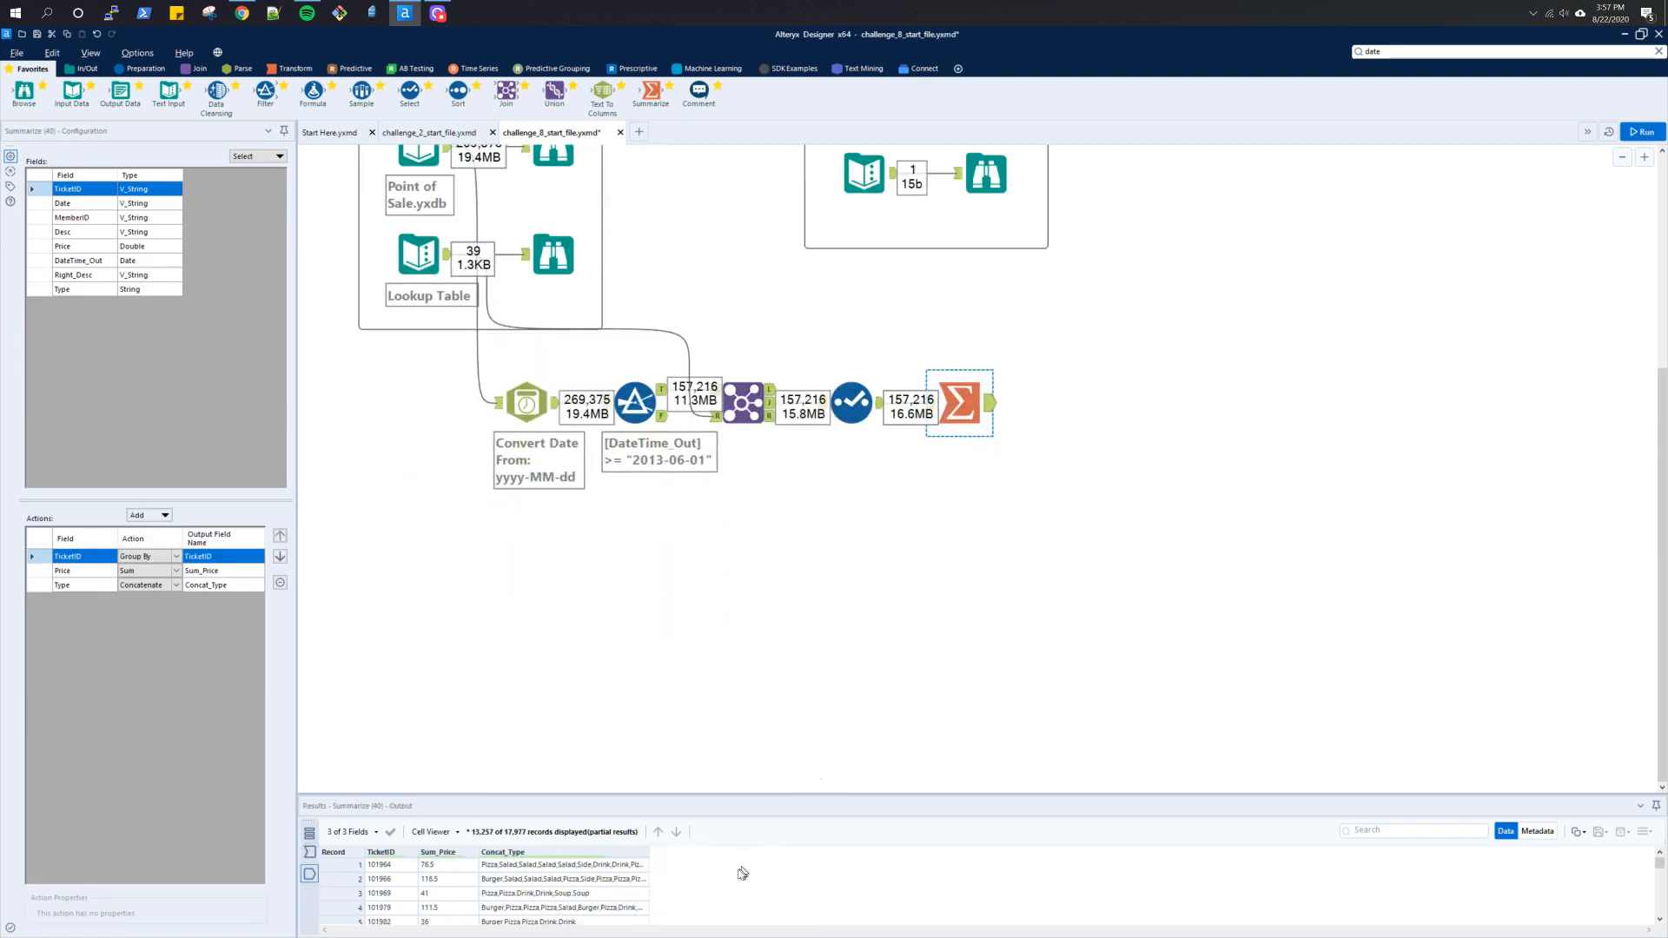
scroll(799, 695, up, 2)
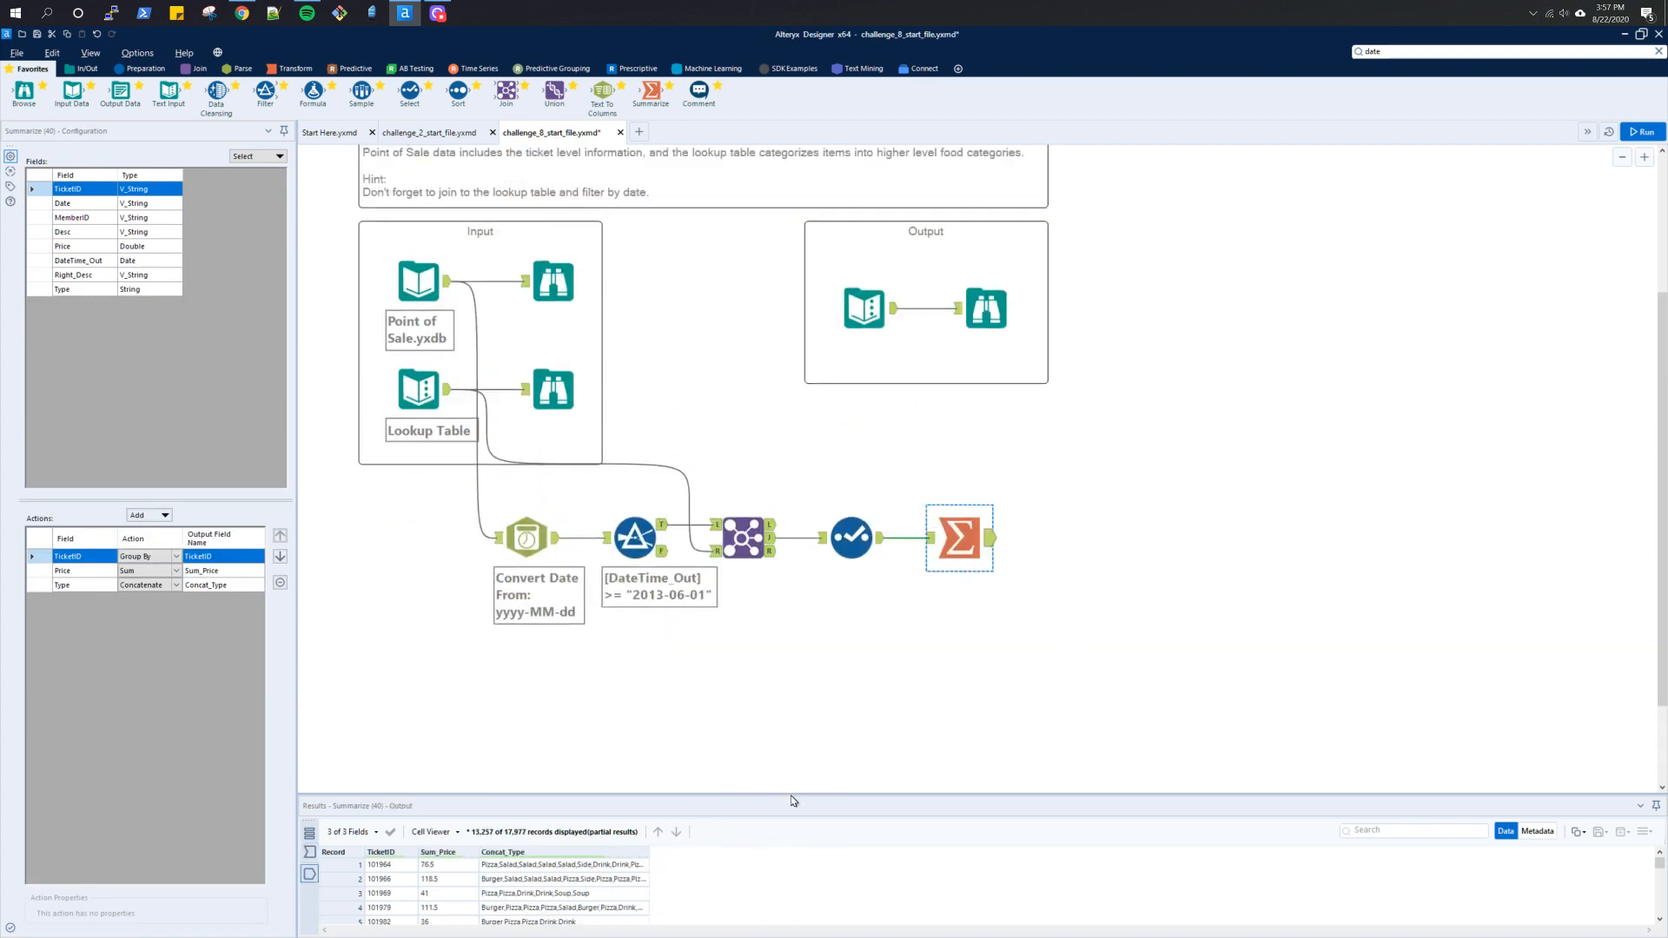
drag(791, 796, 789, 665)
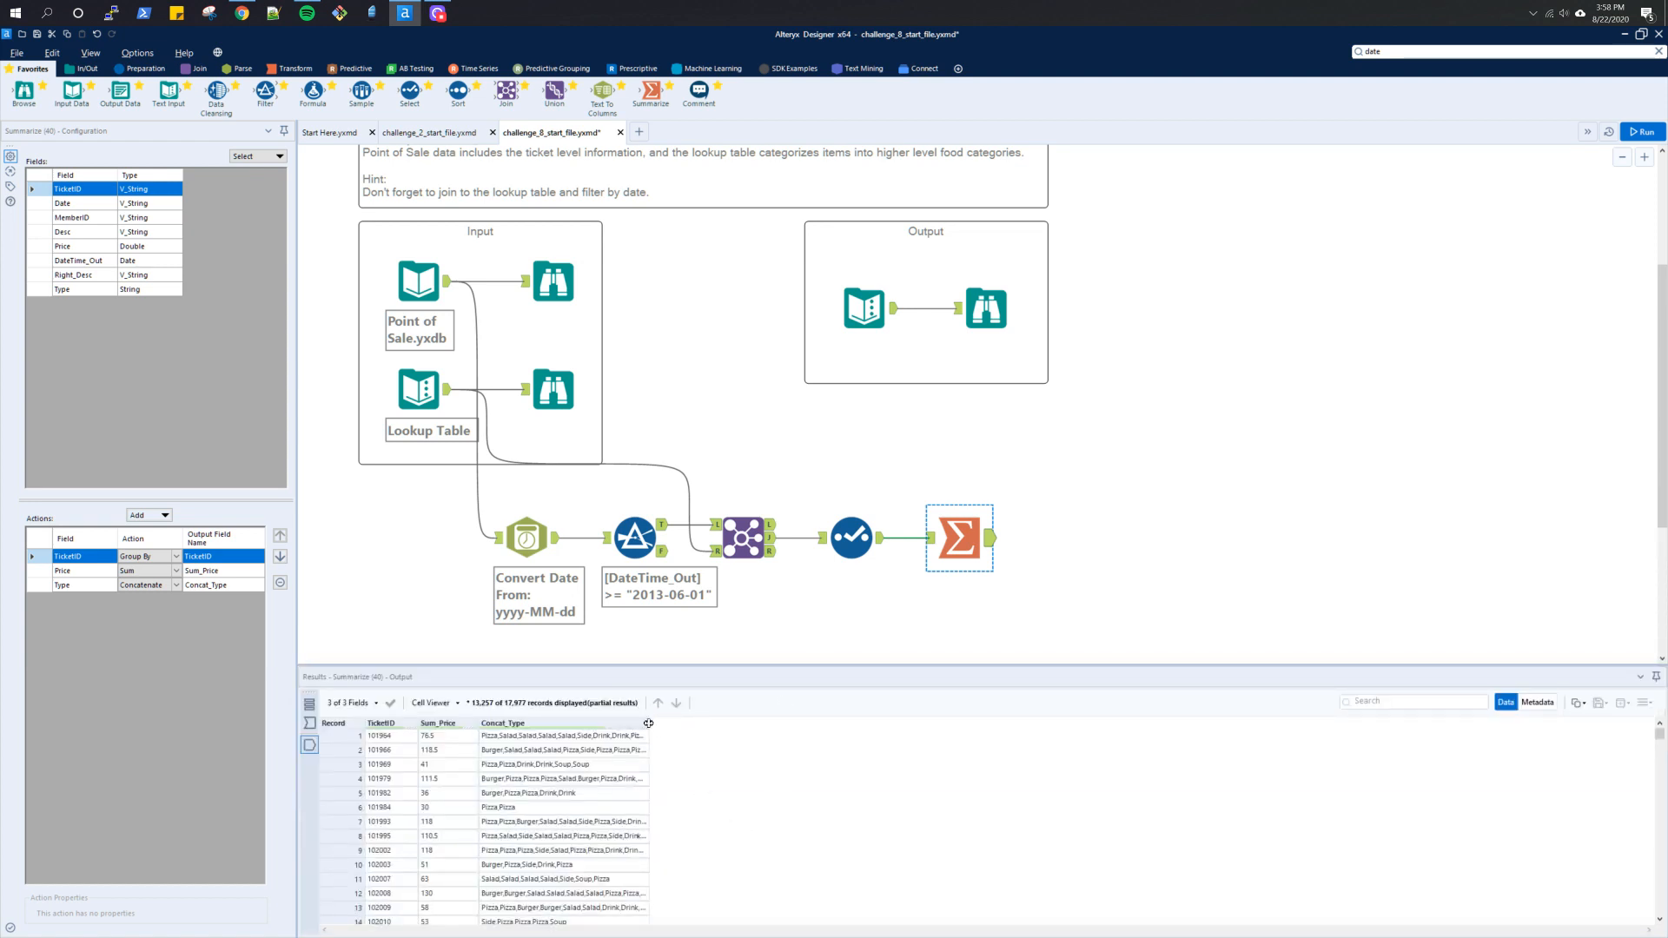
double_click(650, 723)
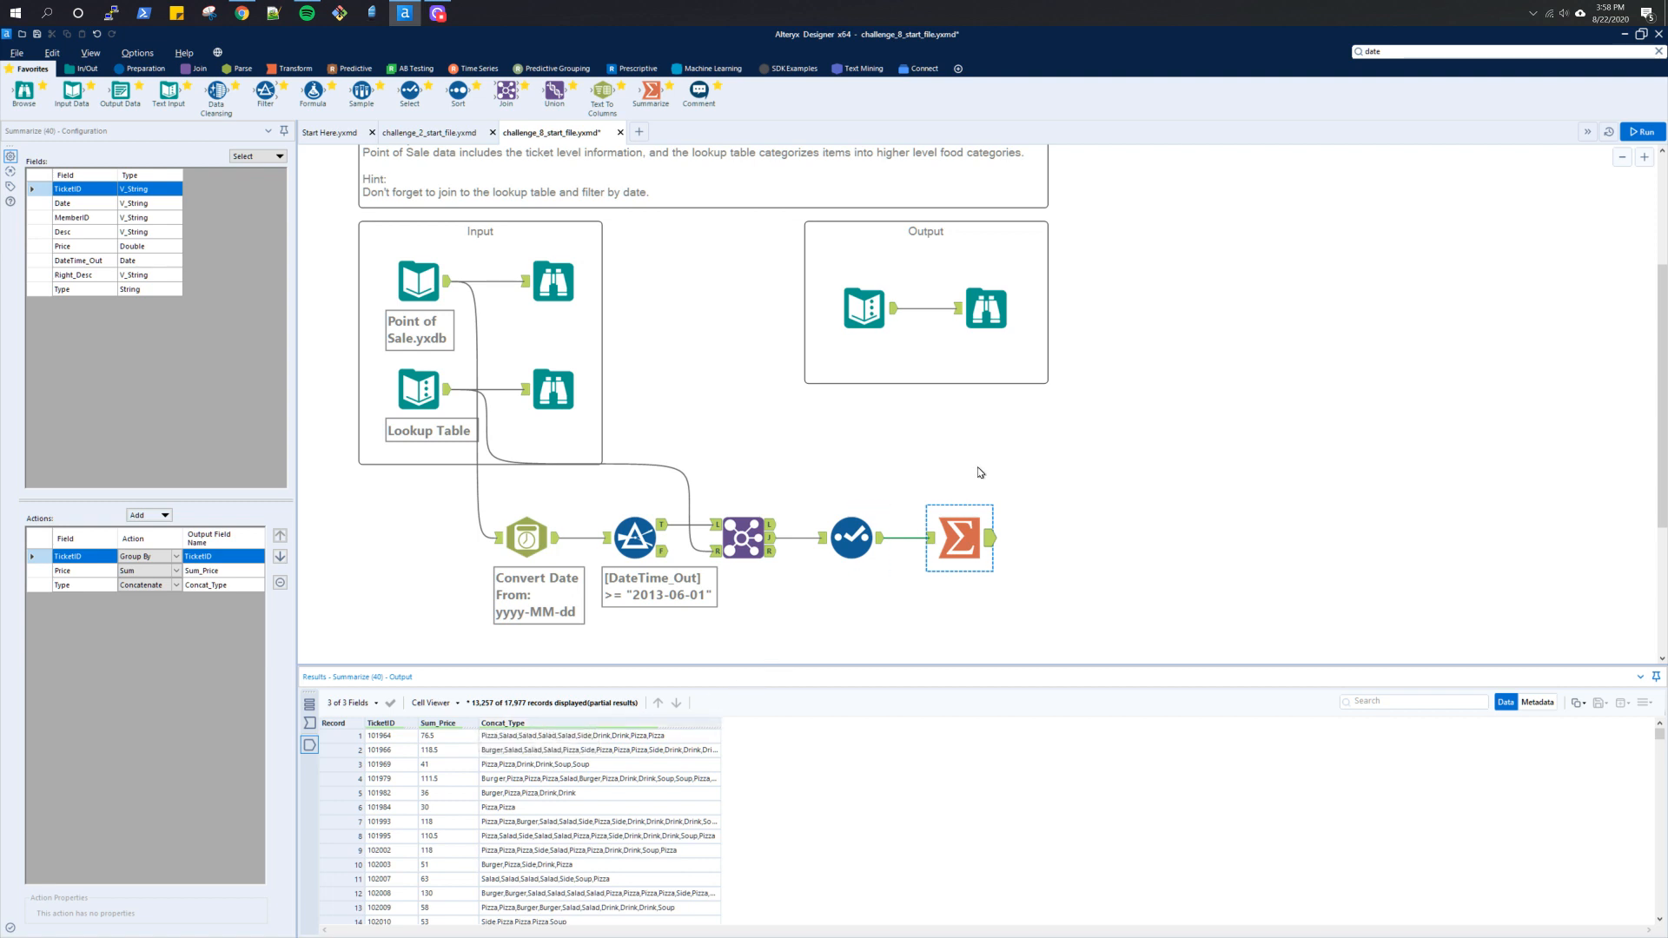
Step: Inspect the expected result in the Output container's Browse tool, and return to the Summarize tool
click(980, 308)
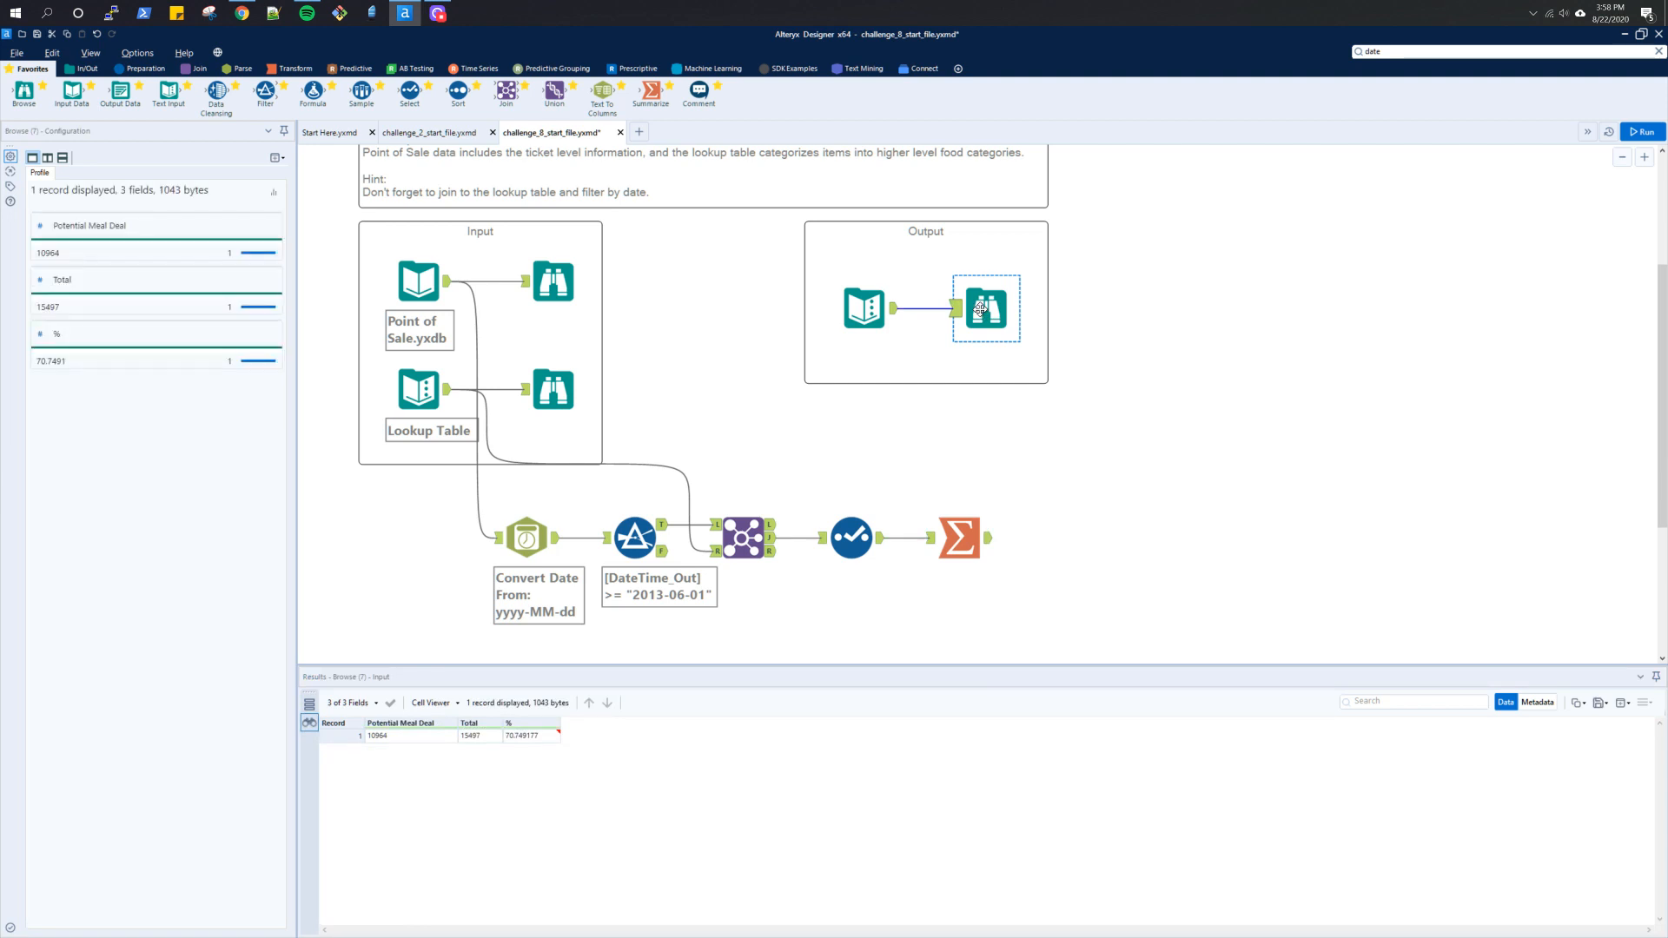
click(1046, 466)
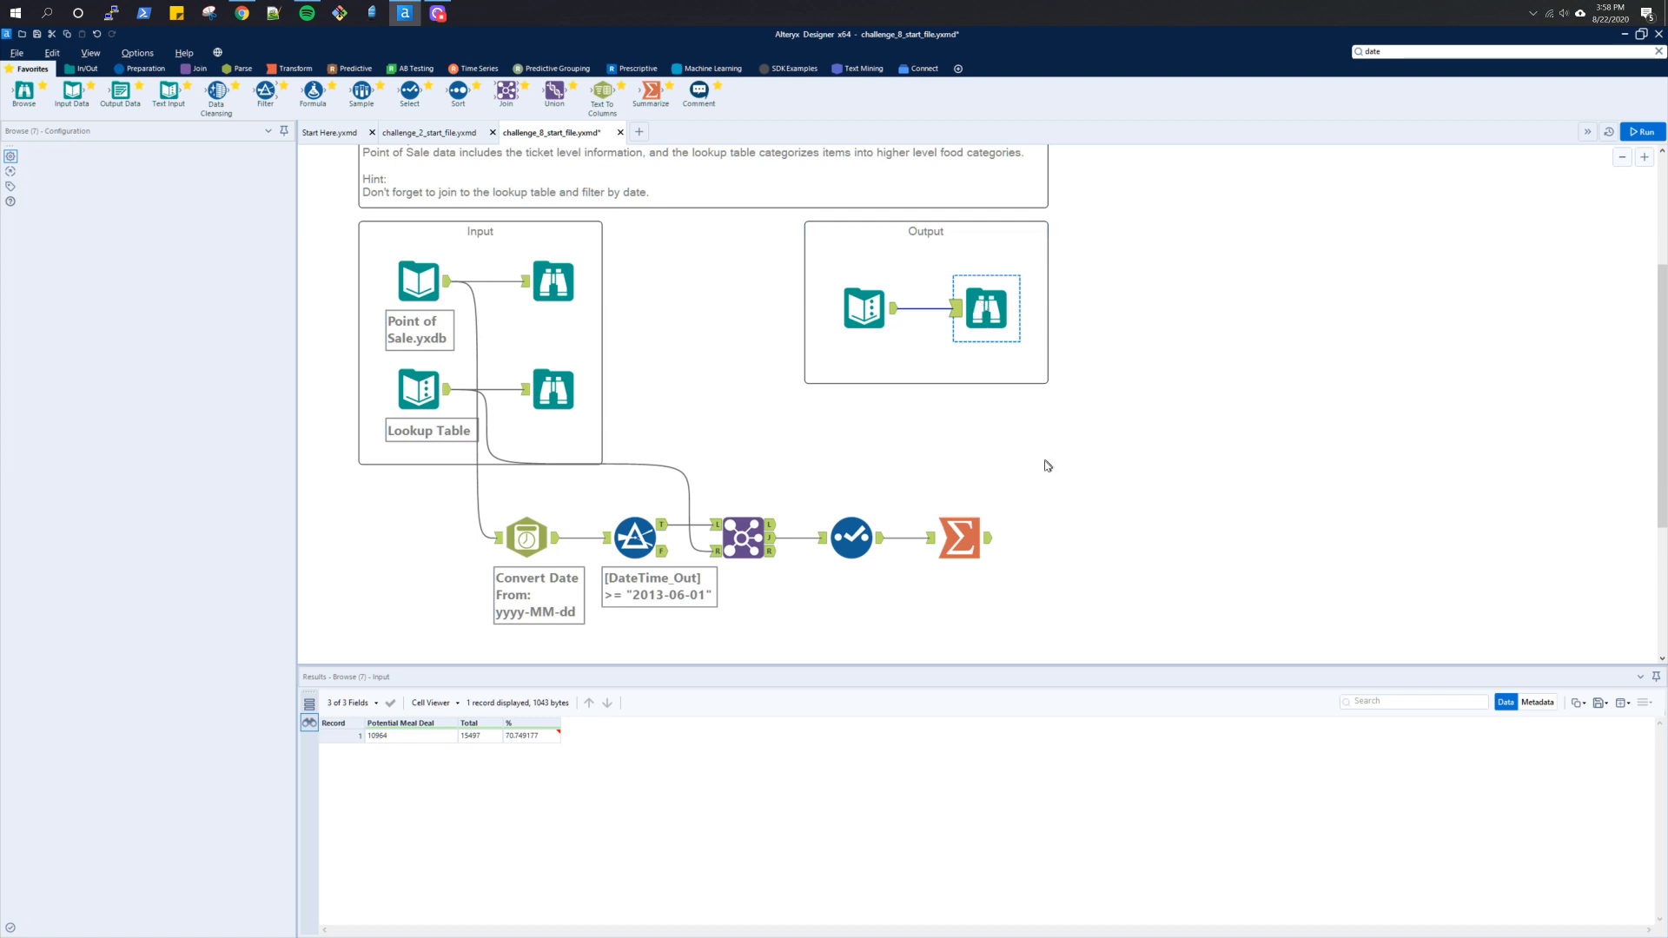
click(960, 538)
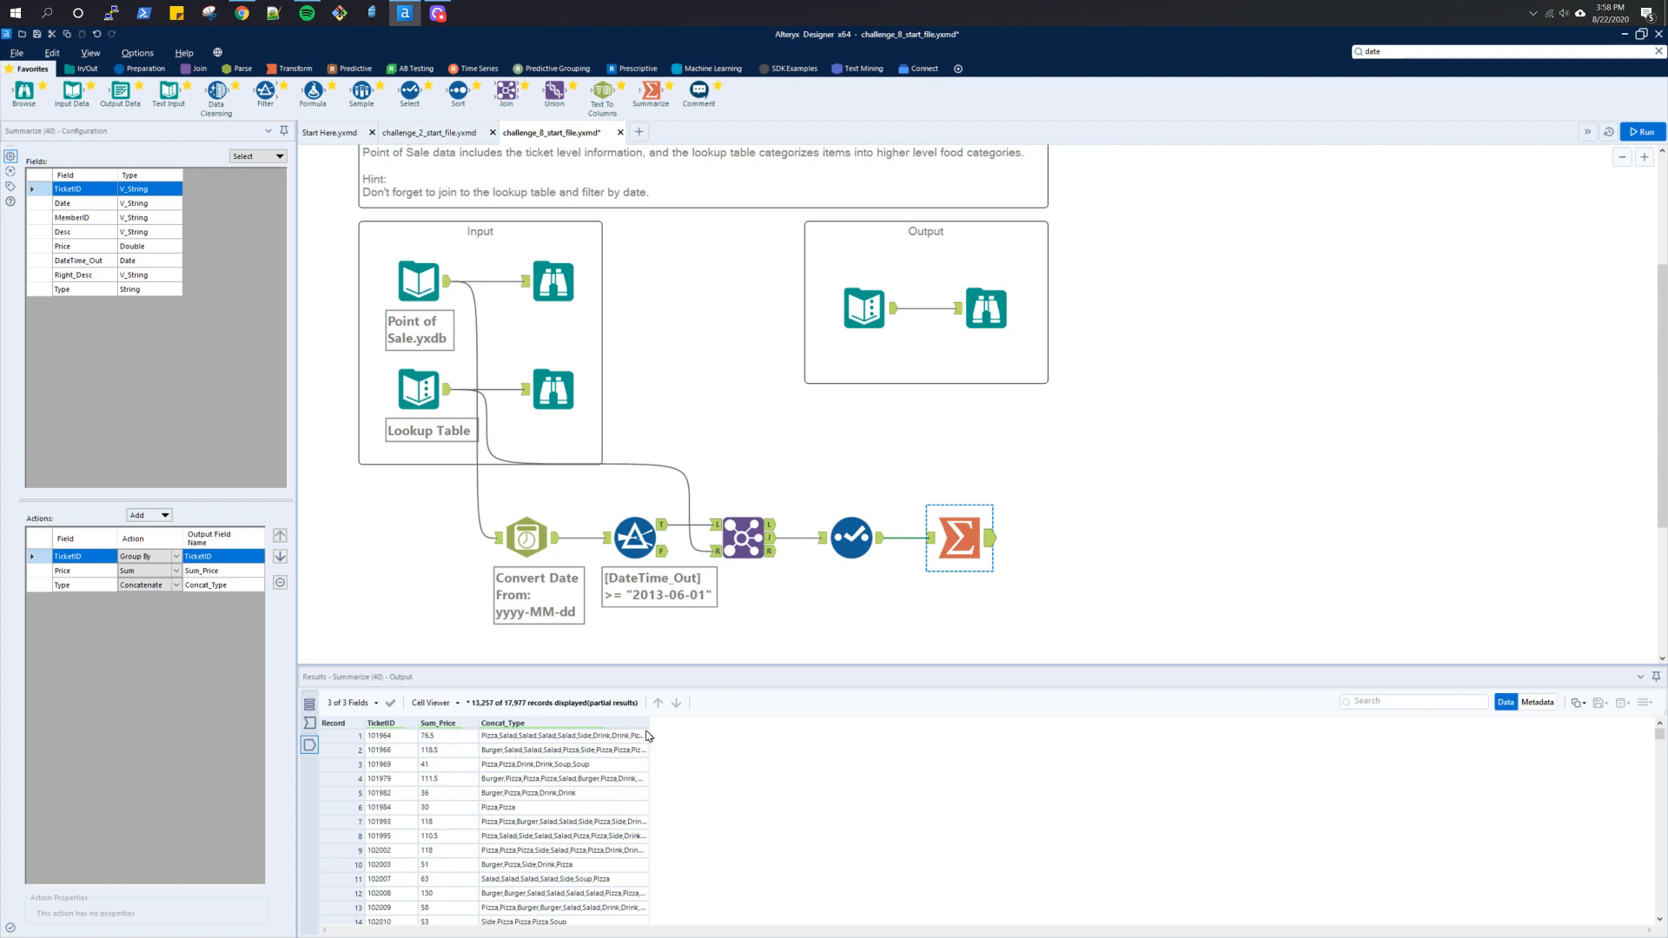
Step: Connect a Formula tool after the Summarize tool and add a new output column named Meal Deal
click(272, 69)
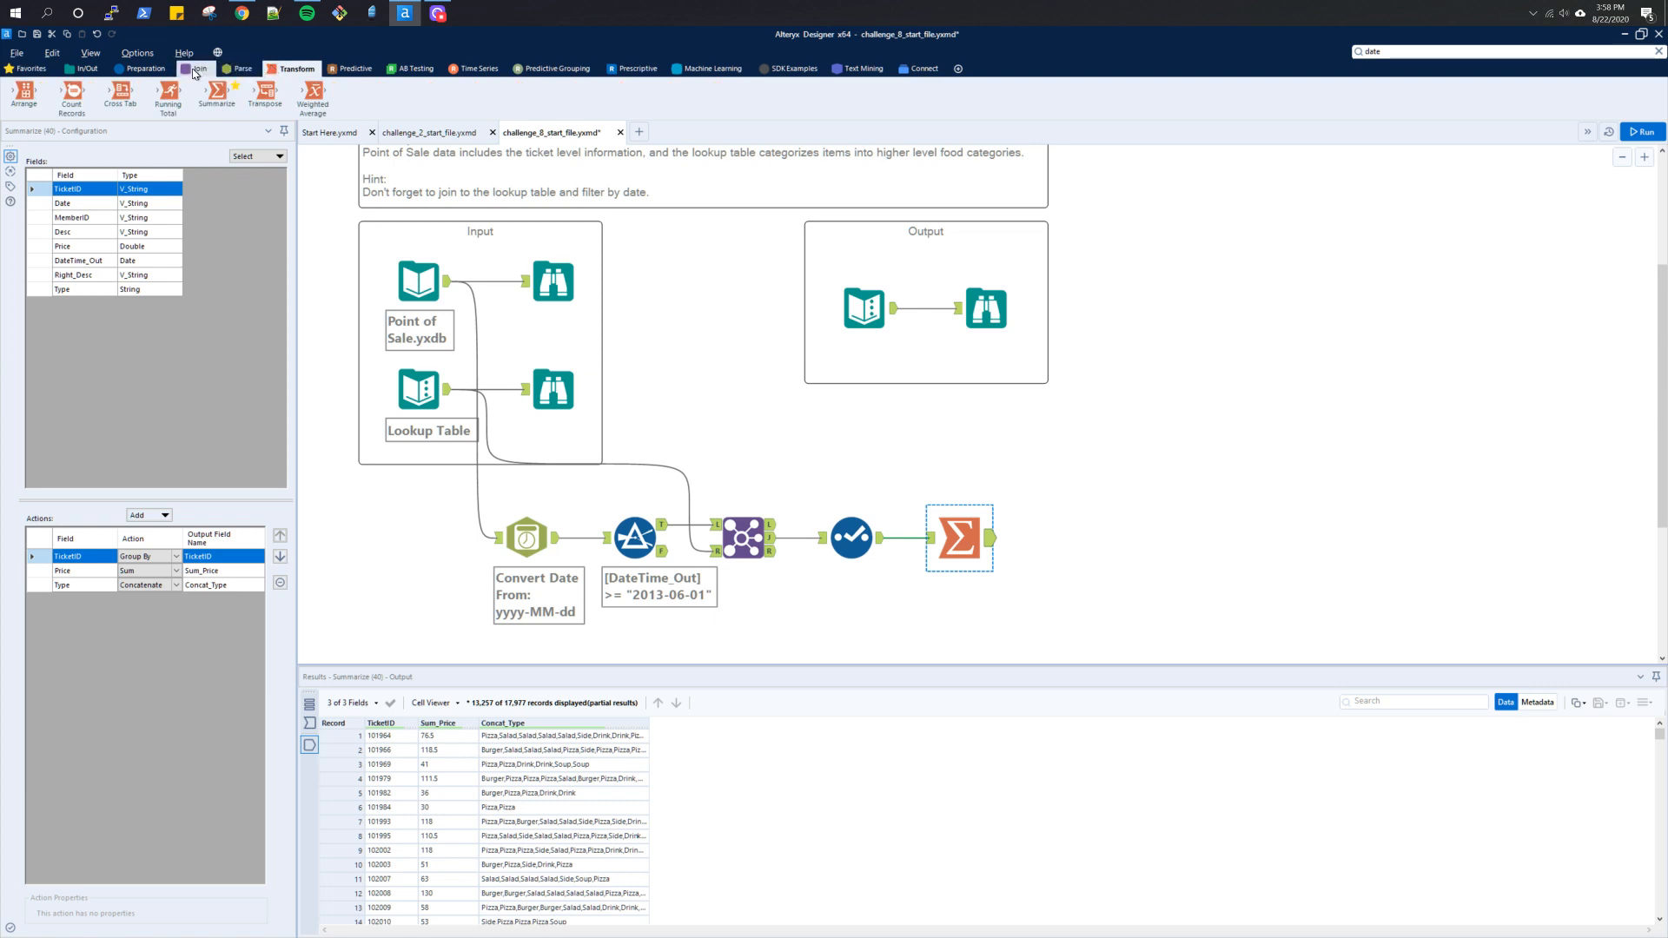
click(33, 68)
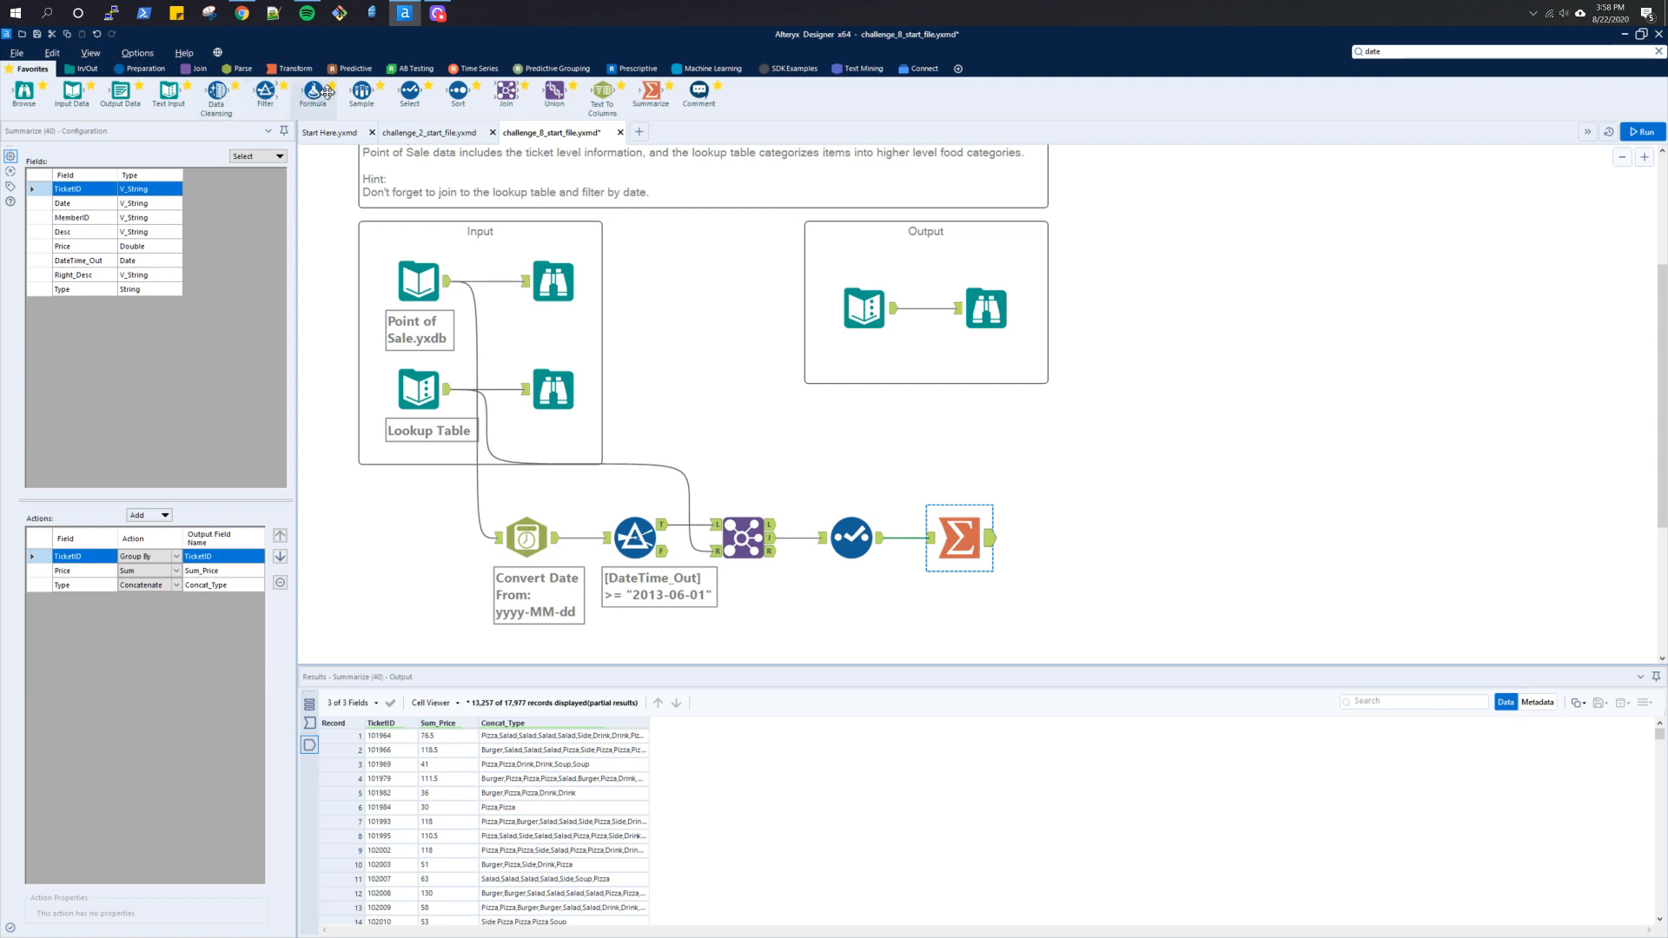
drag(326, 92, 1042, 537)
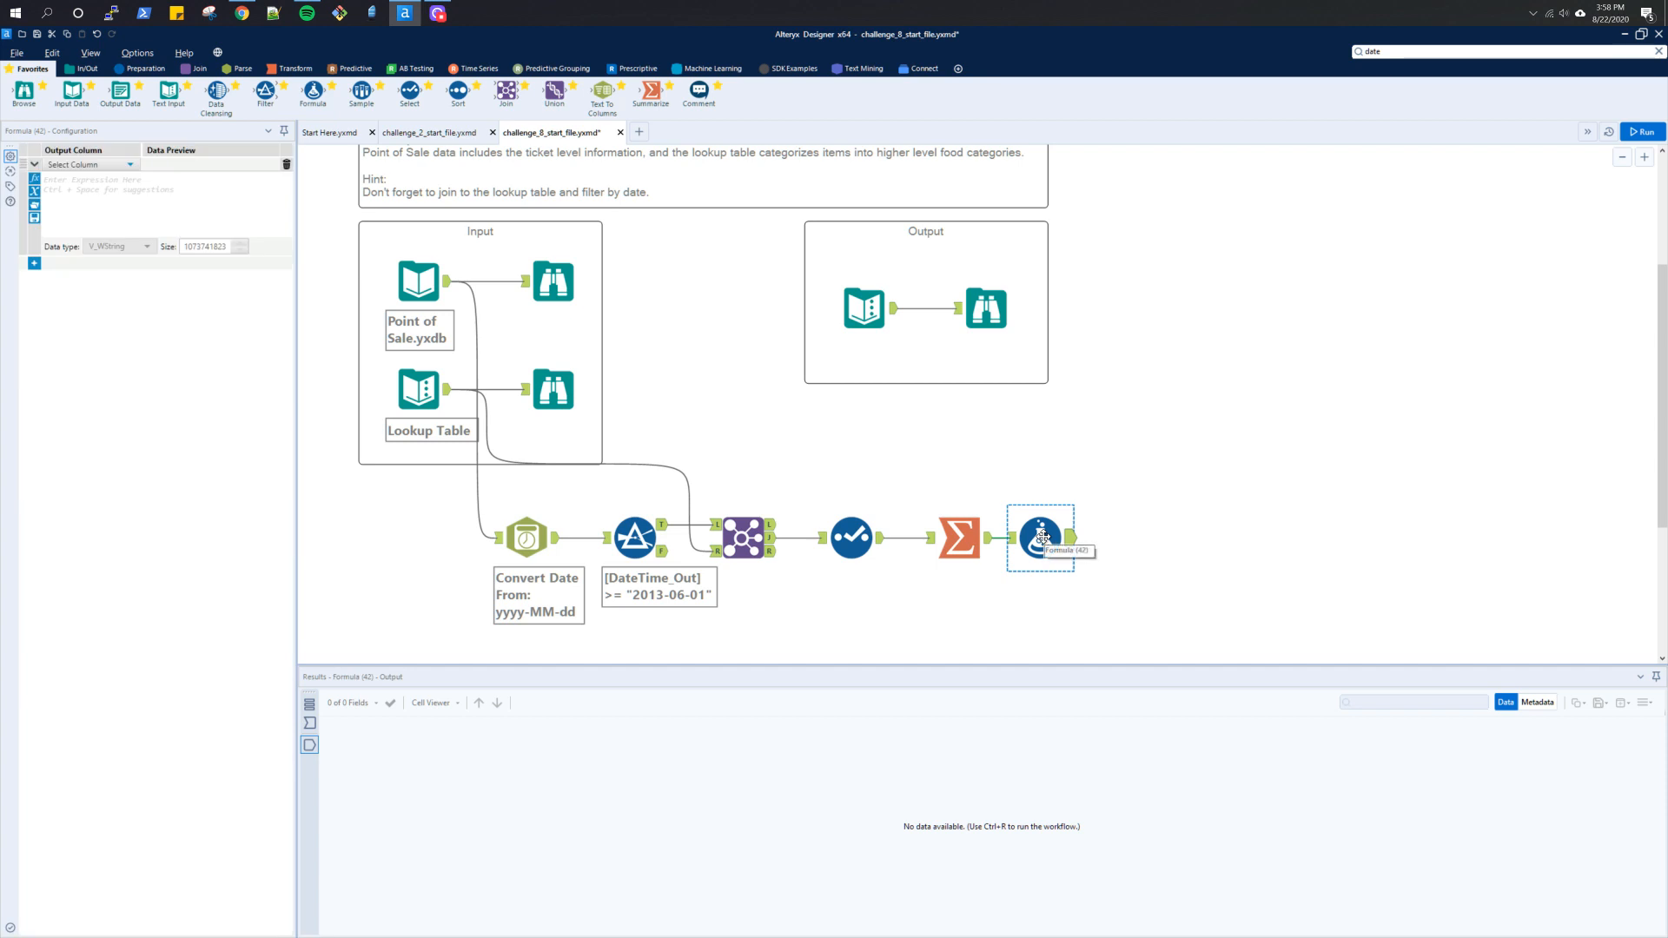
click(130, 165)
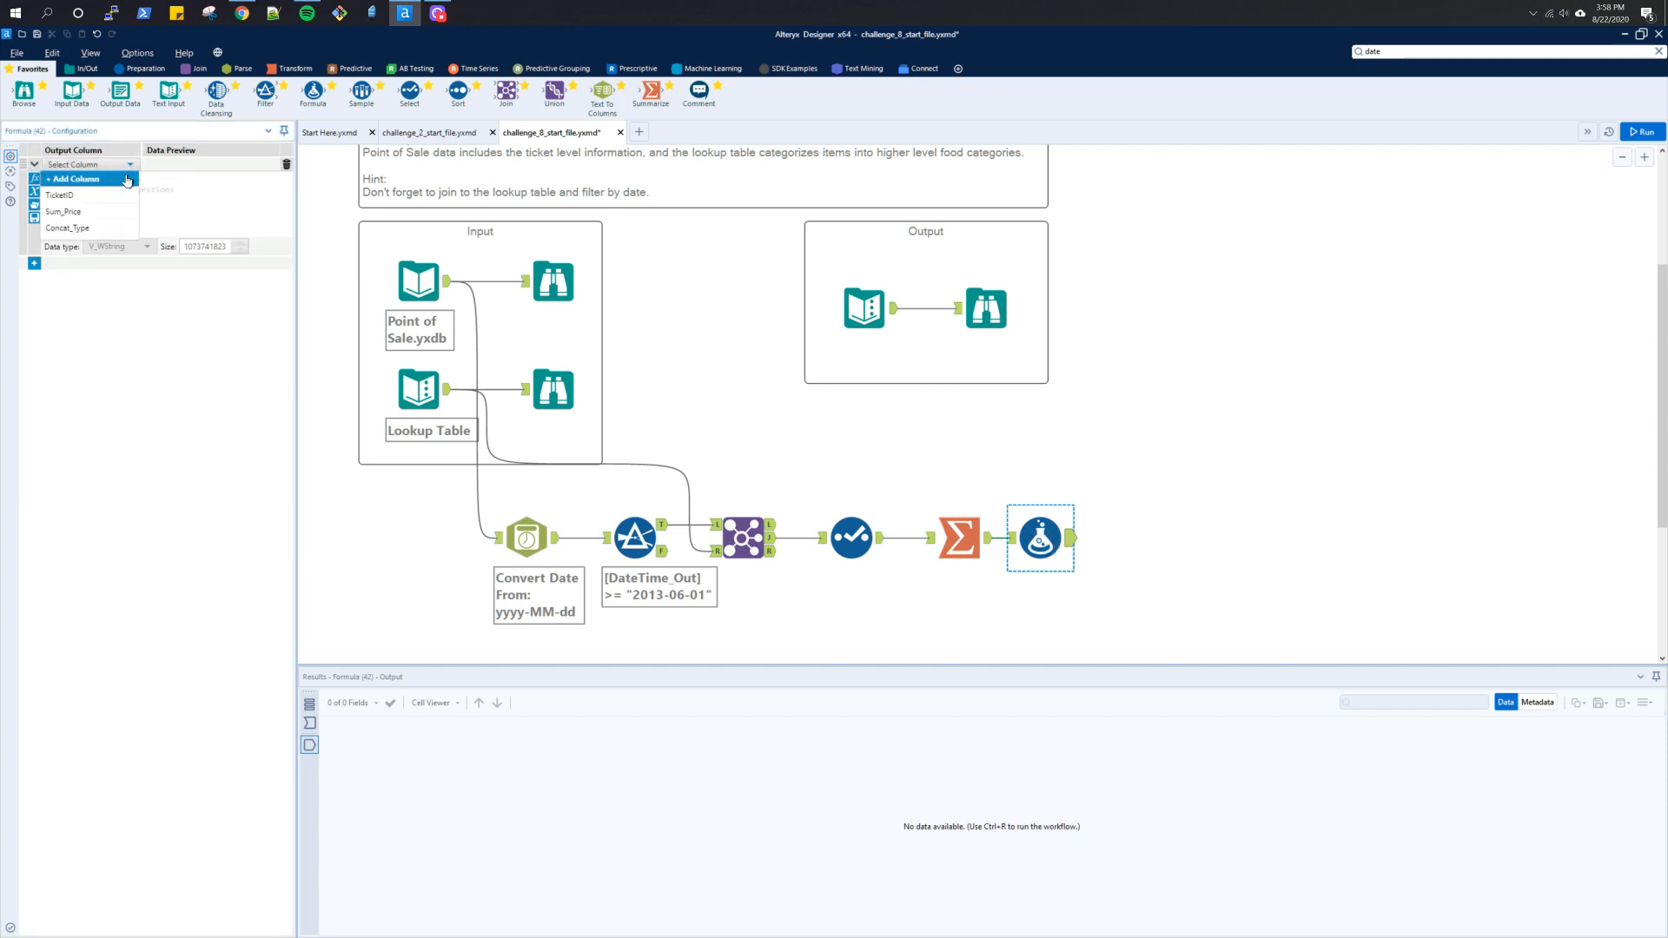
click(128, 179)
text(M)
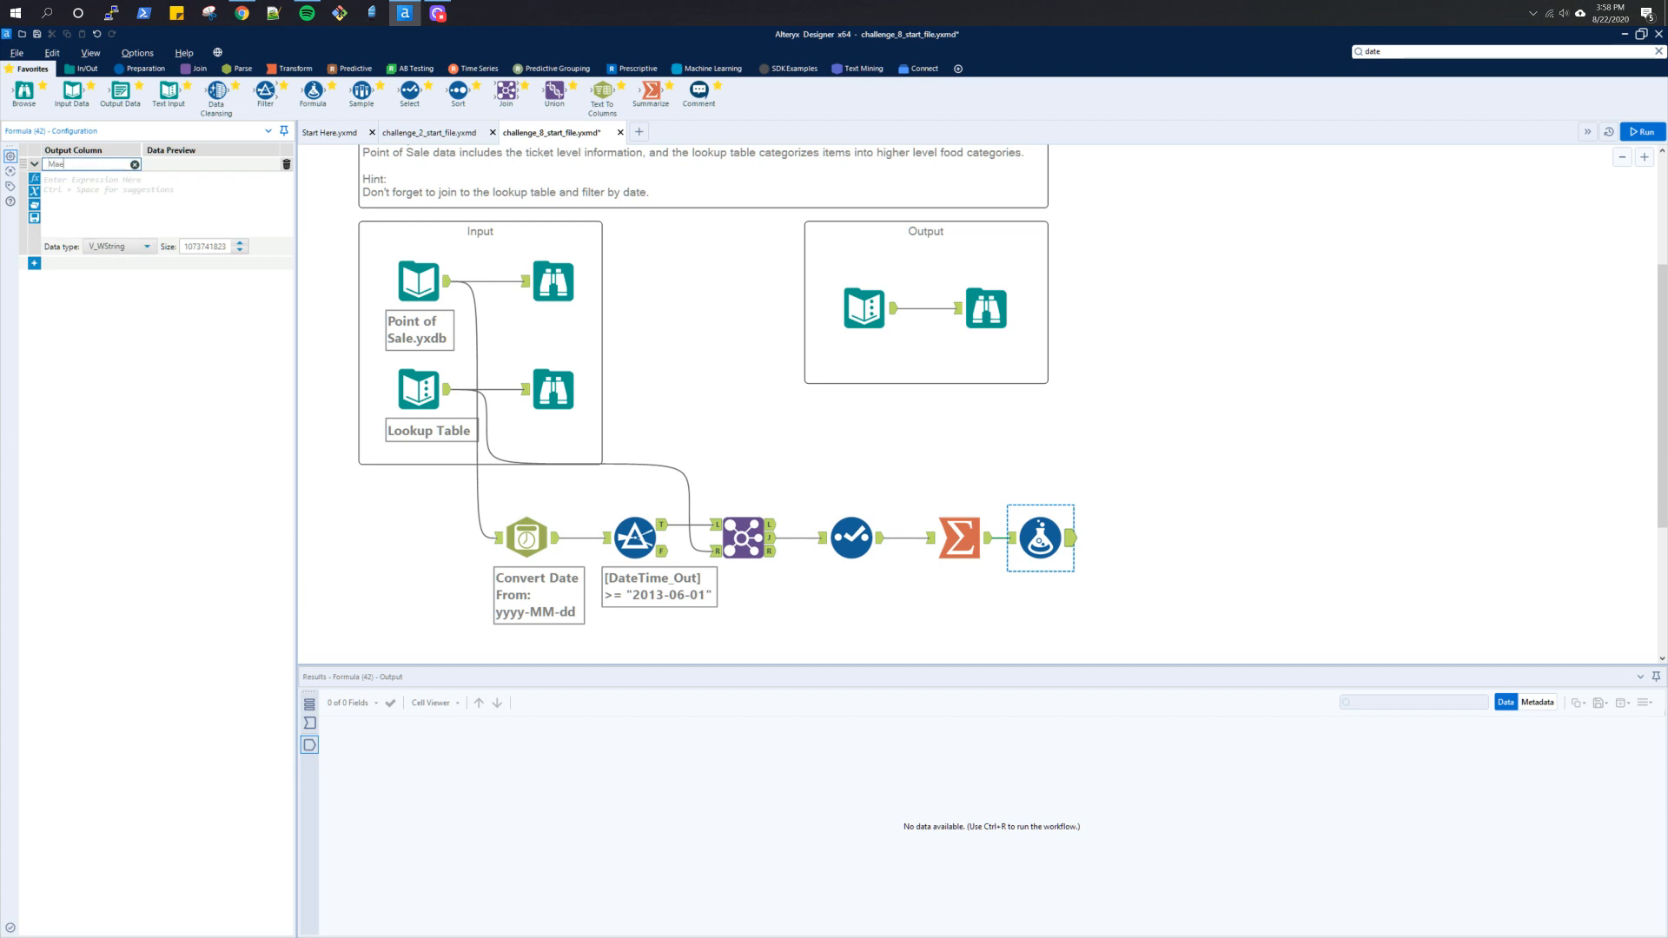
text(eal Deal)
Step: Begin the Meal Deal expression with an IIF function containing the FindString function template
click(122, 198)
text(ii)
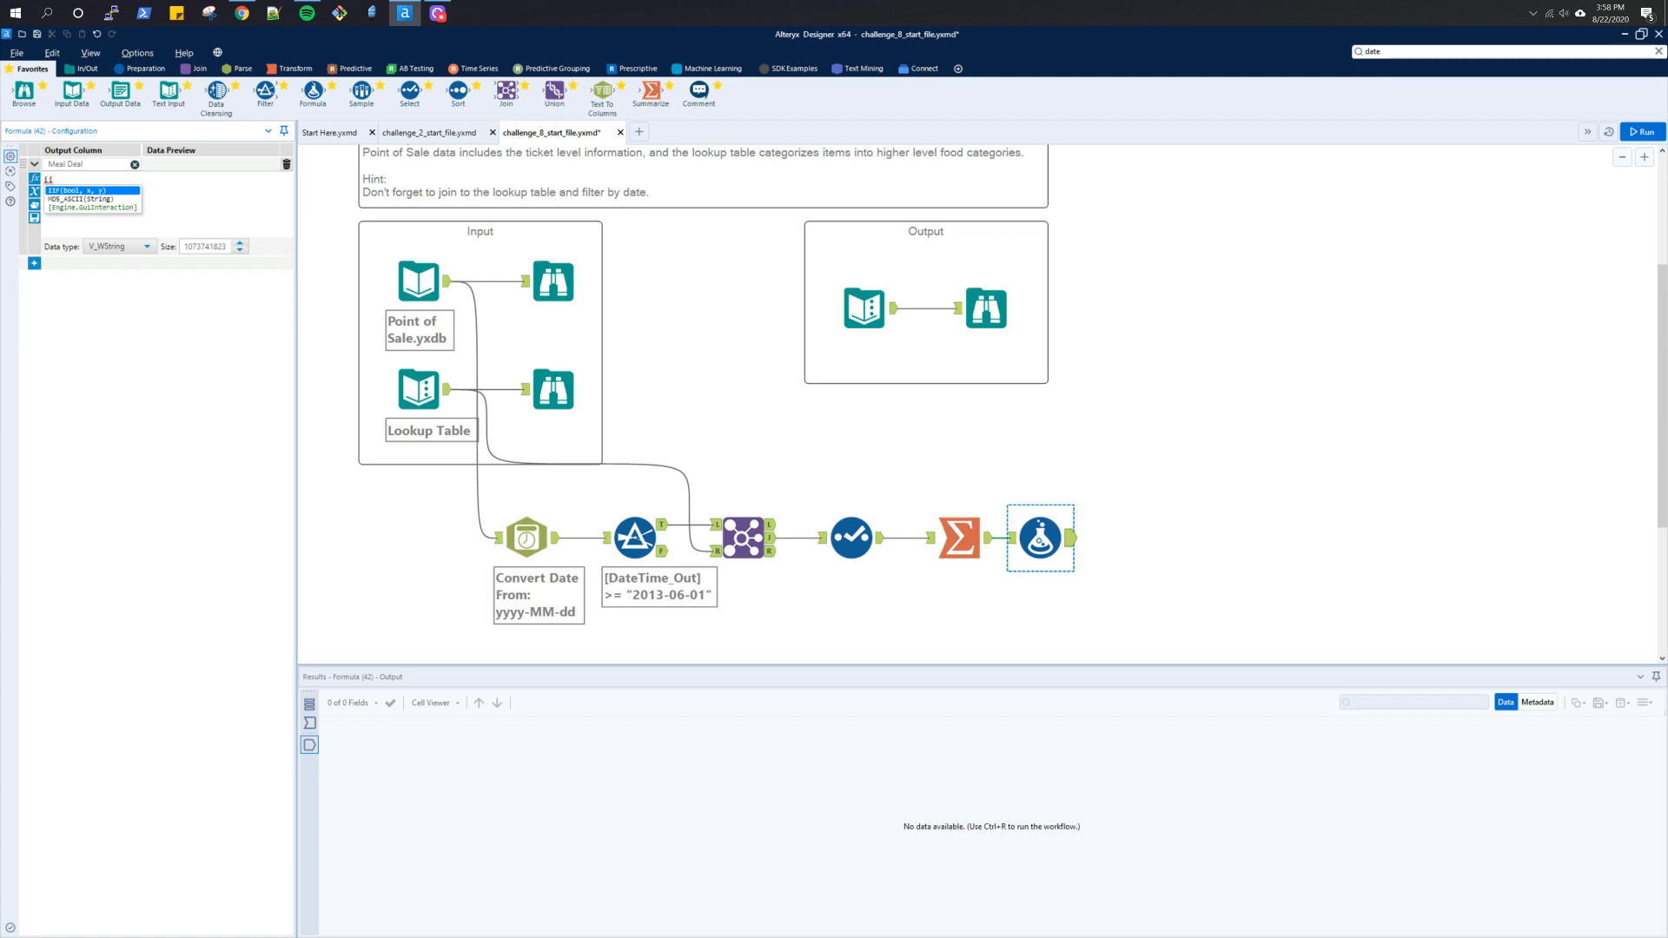
text(f)
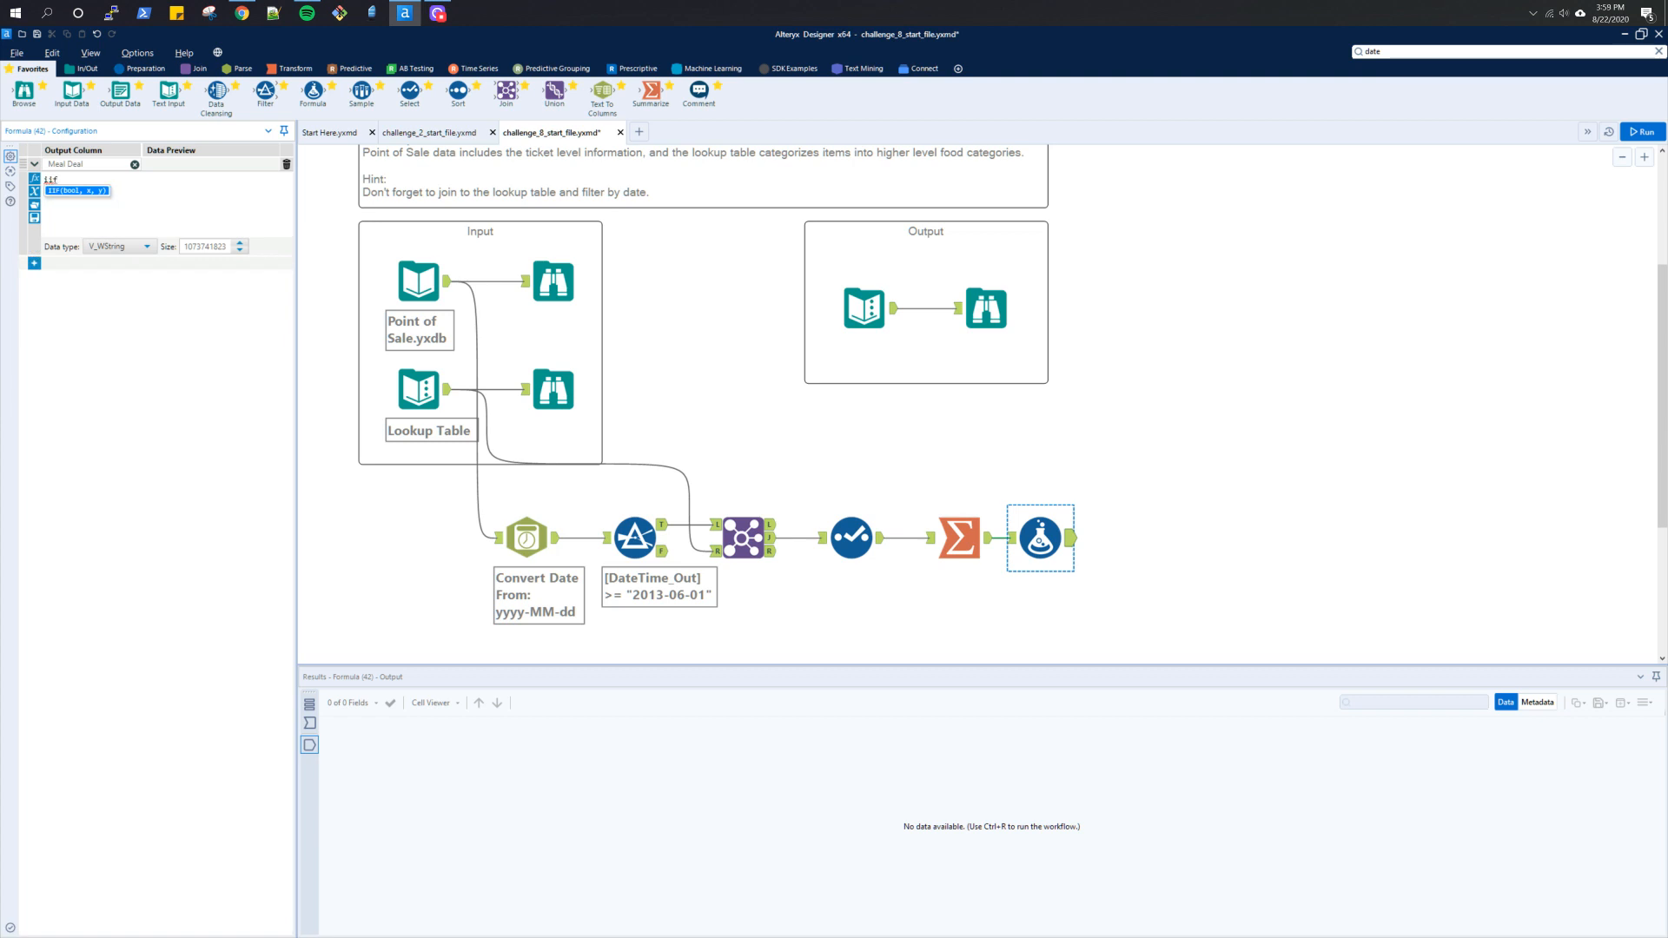
text(()
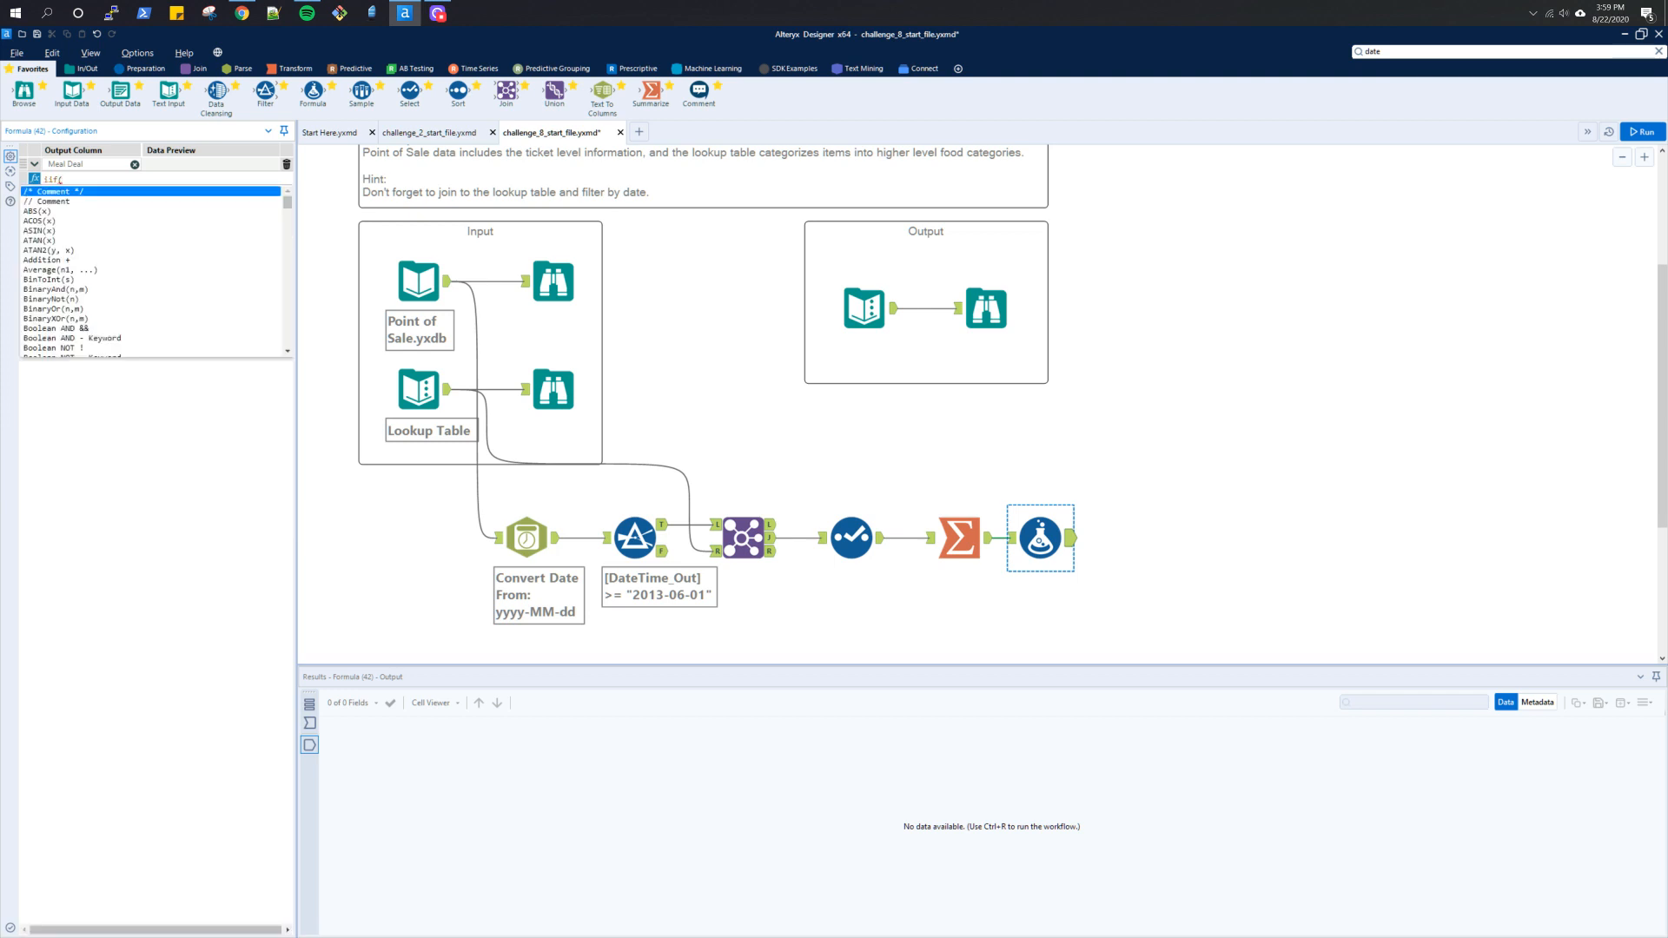
text([)
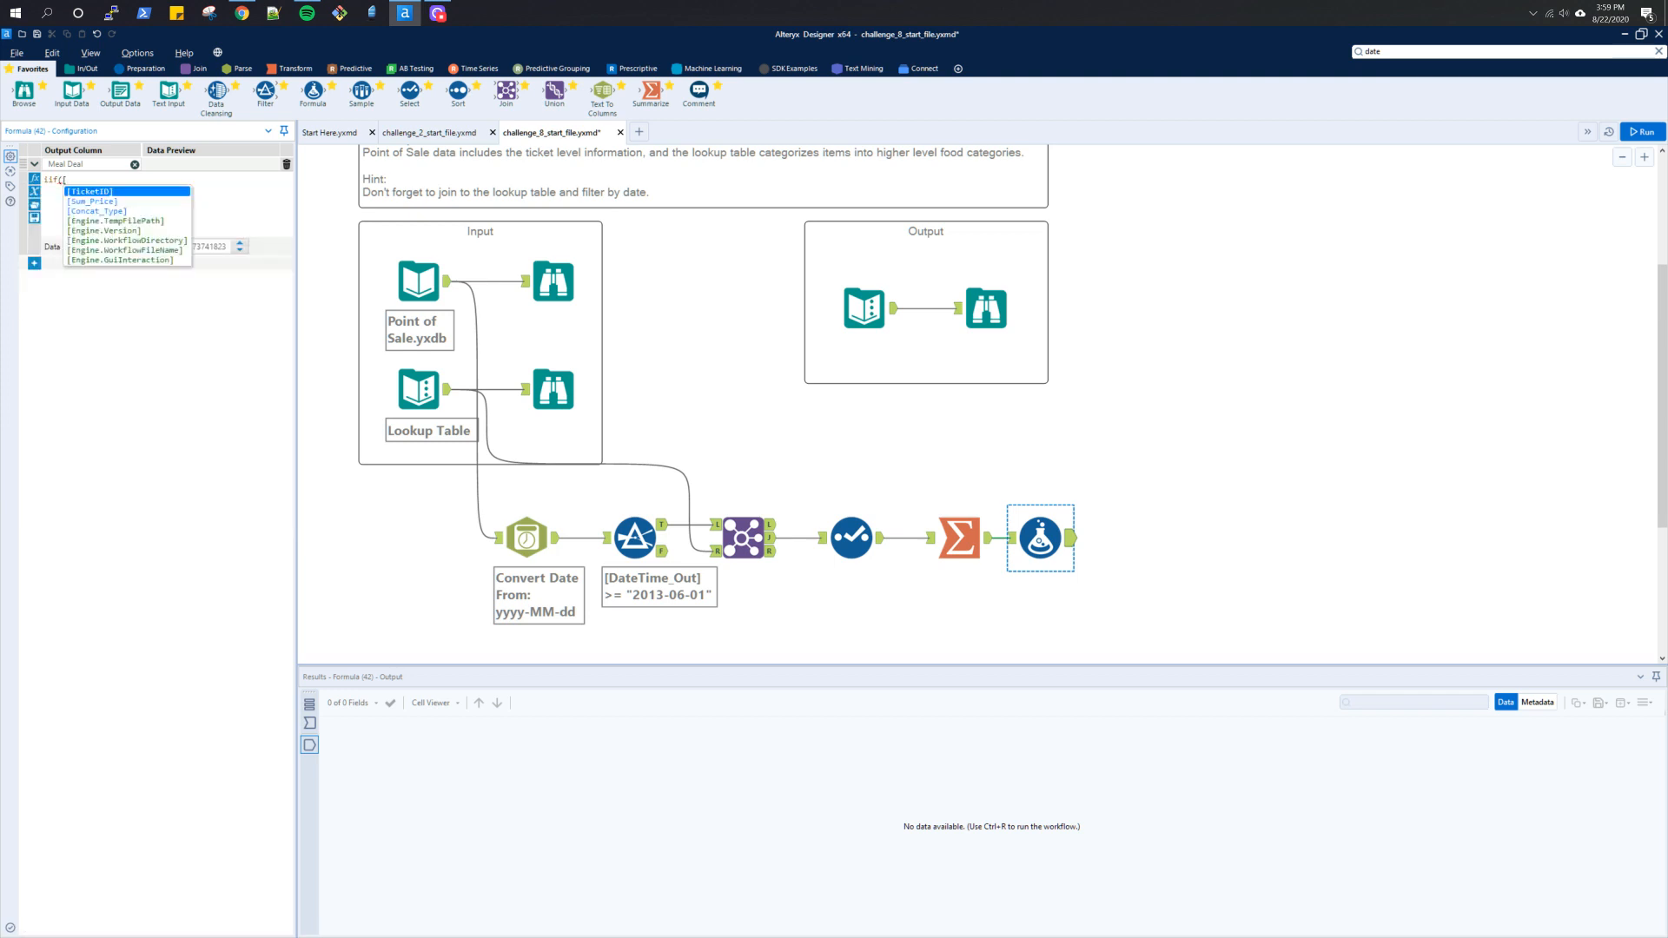
key(BackSpace)
text(find)
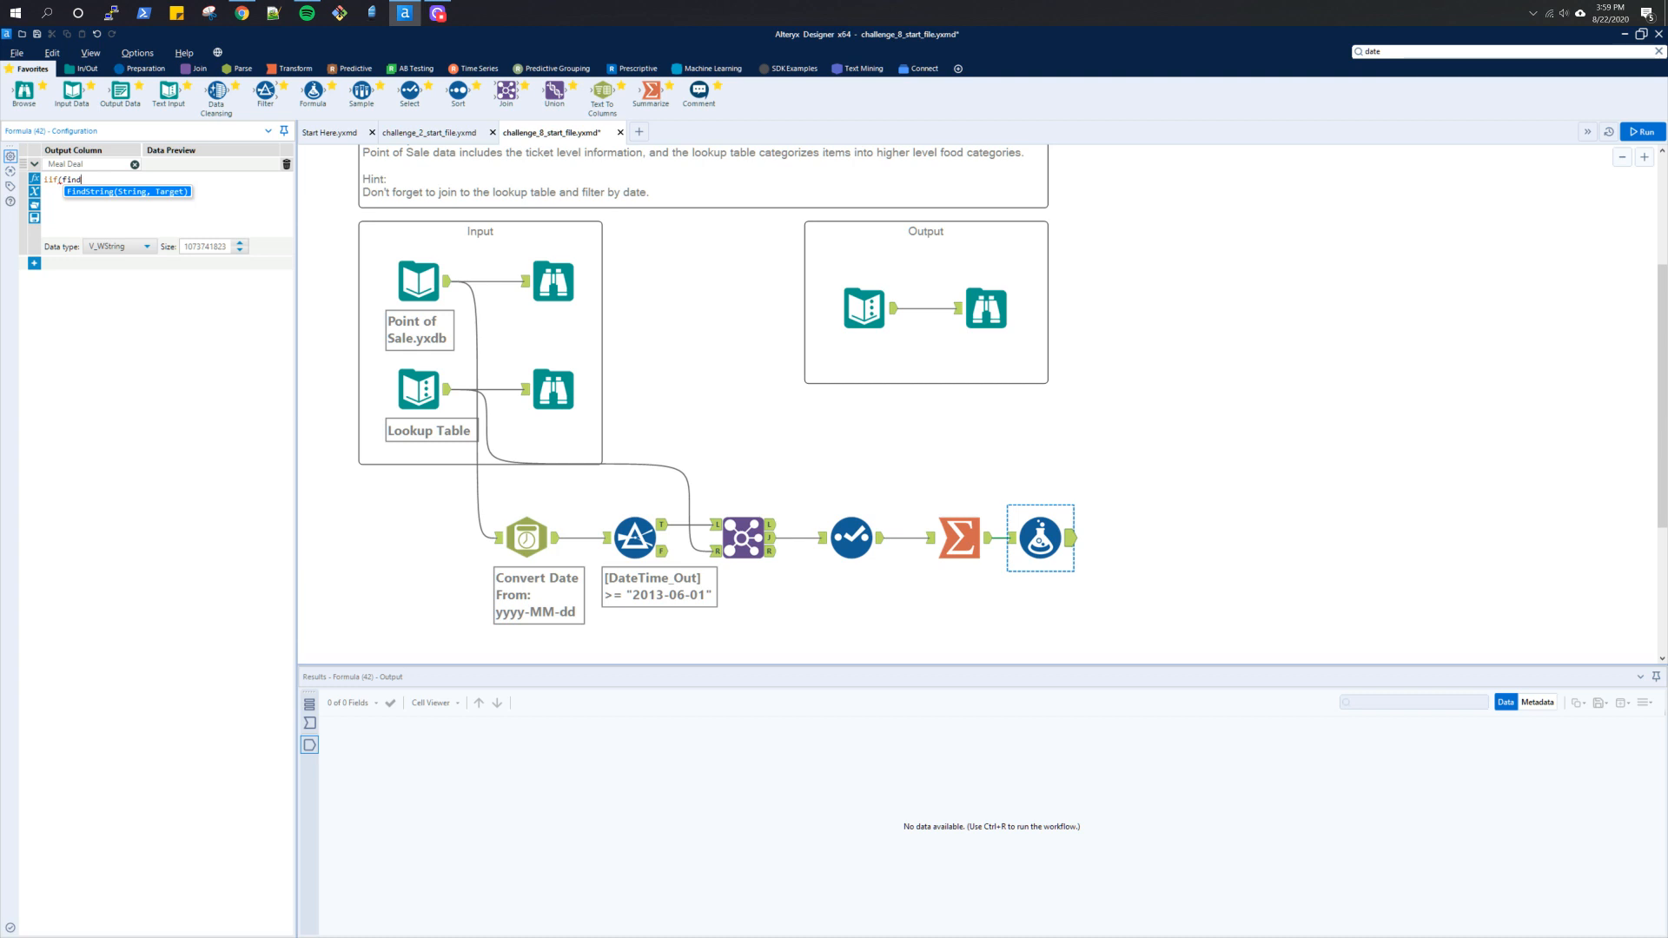
key(Return)
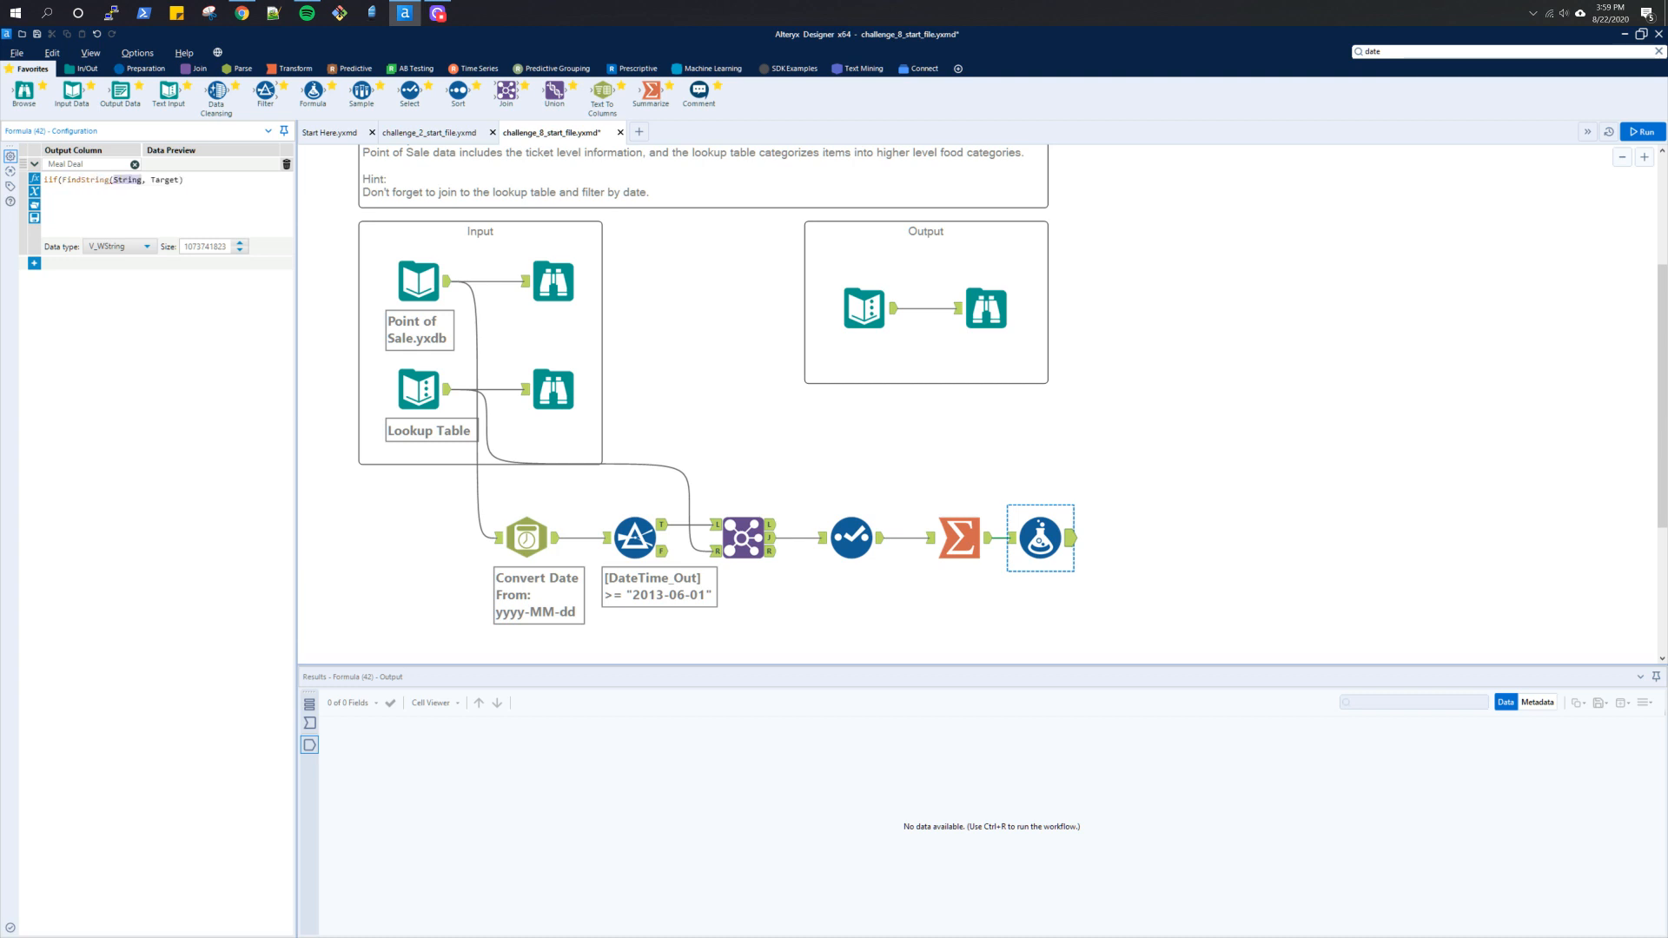
Step: Enter "Pizza" as the first FindString argument, try [type] as the second, and remove the leftover placeholder text
scroll(670, 383, up, 2)
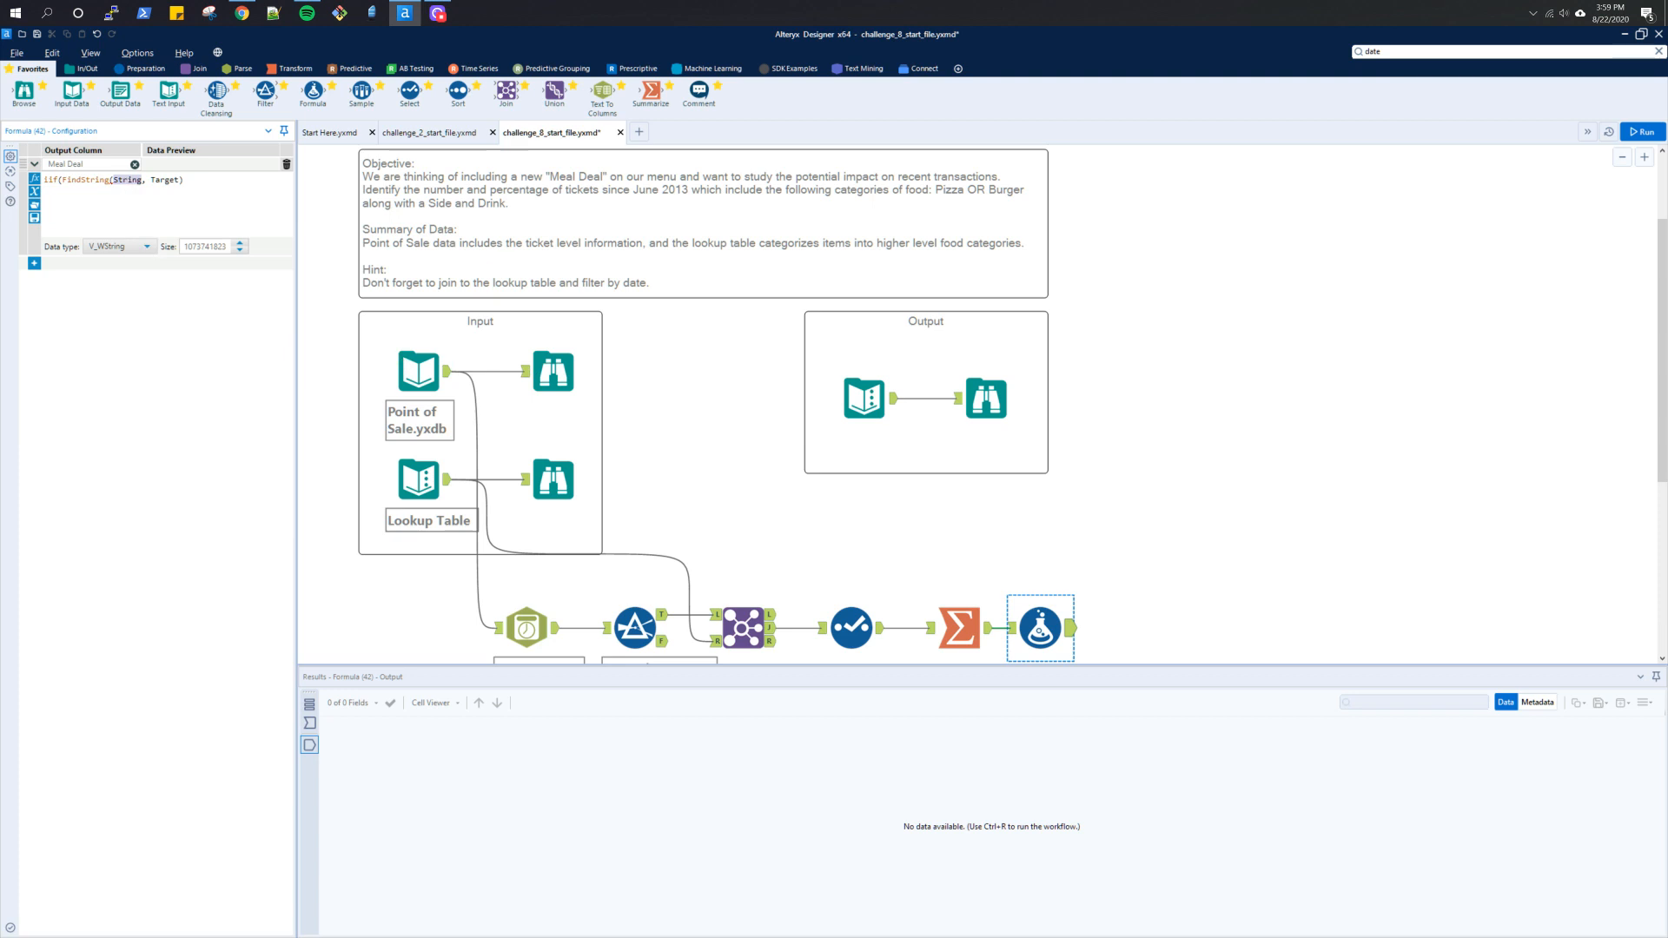
text("Pizza)
text(",)
text( [typ)
text(e)
text(])
key(shift+End)
key(Delete)
key(BackSpace)
key(BackSpace)
key(BackSpace)
Step: Check the Formula tool's incoming fields and correct the FindString arguments to "Pizza", [Concat_Type]
click(1009, 627)
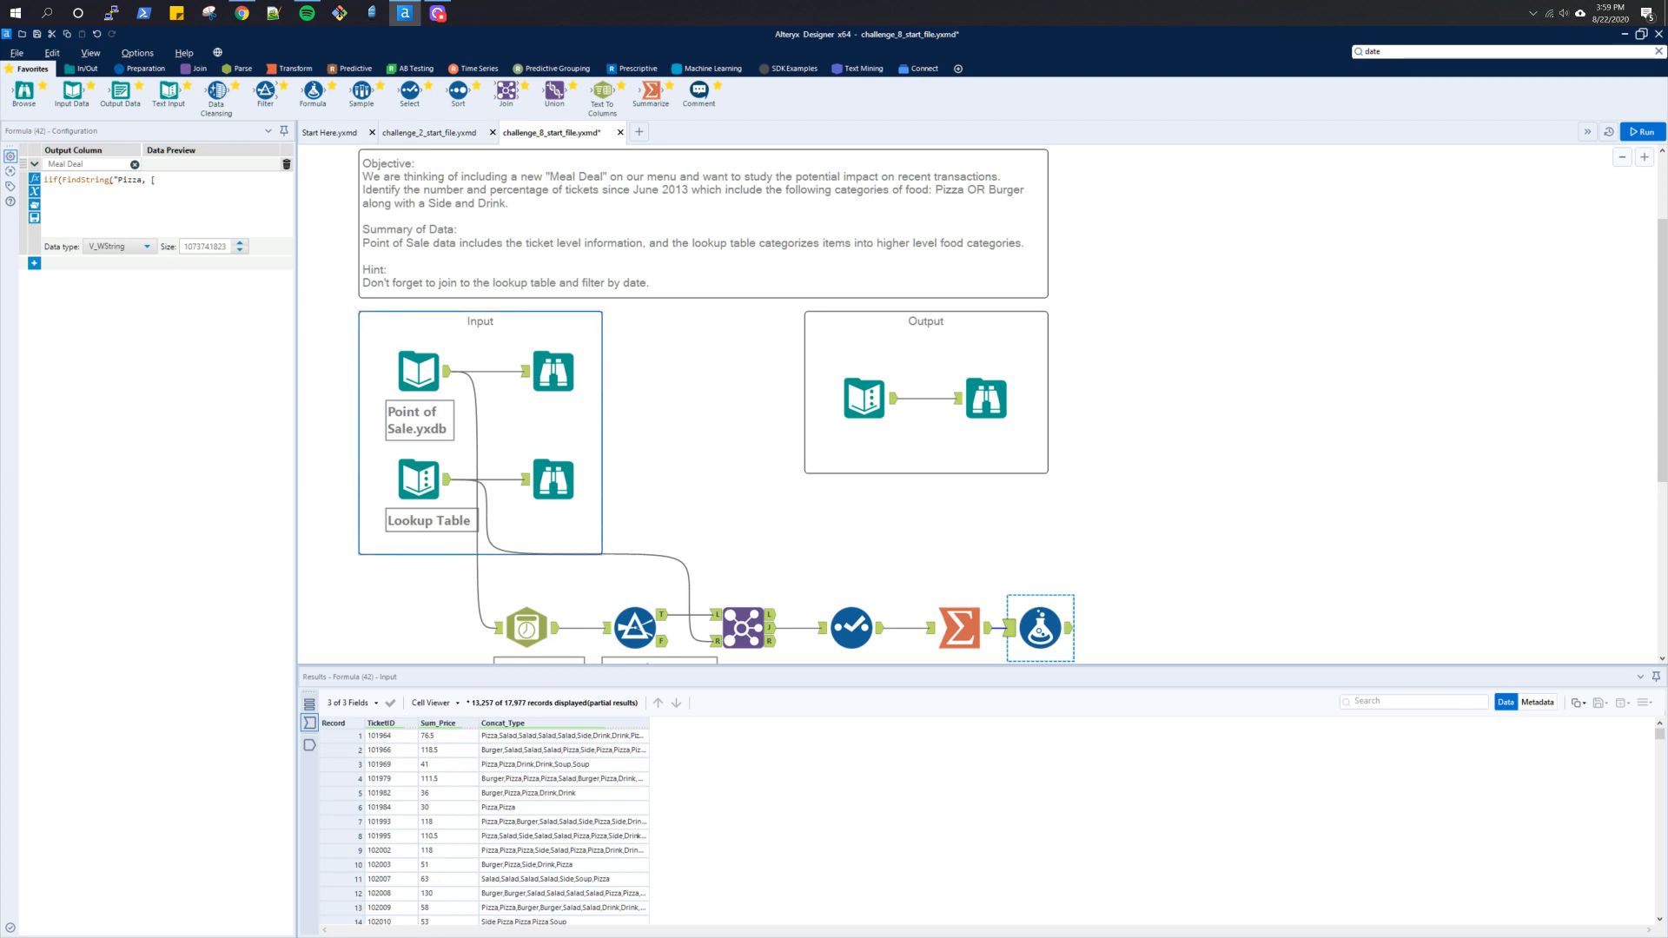
click(158, 195)
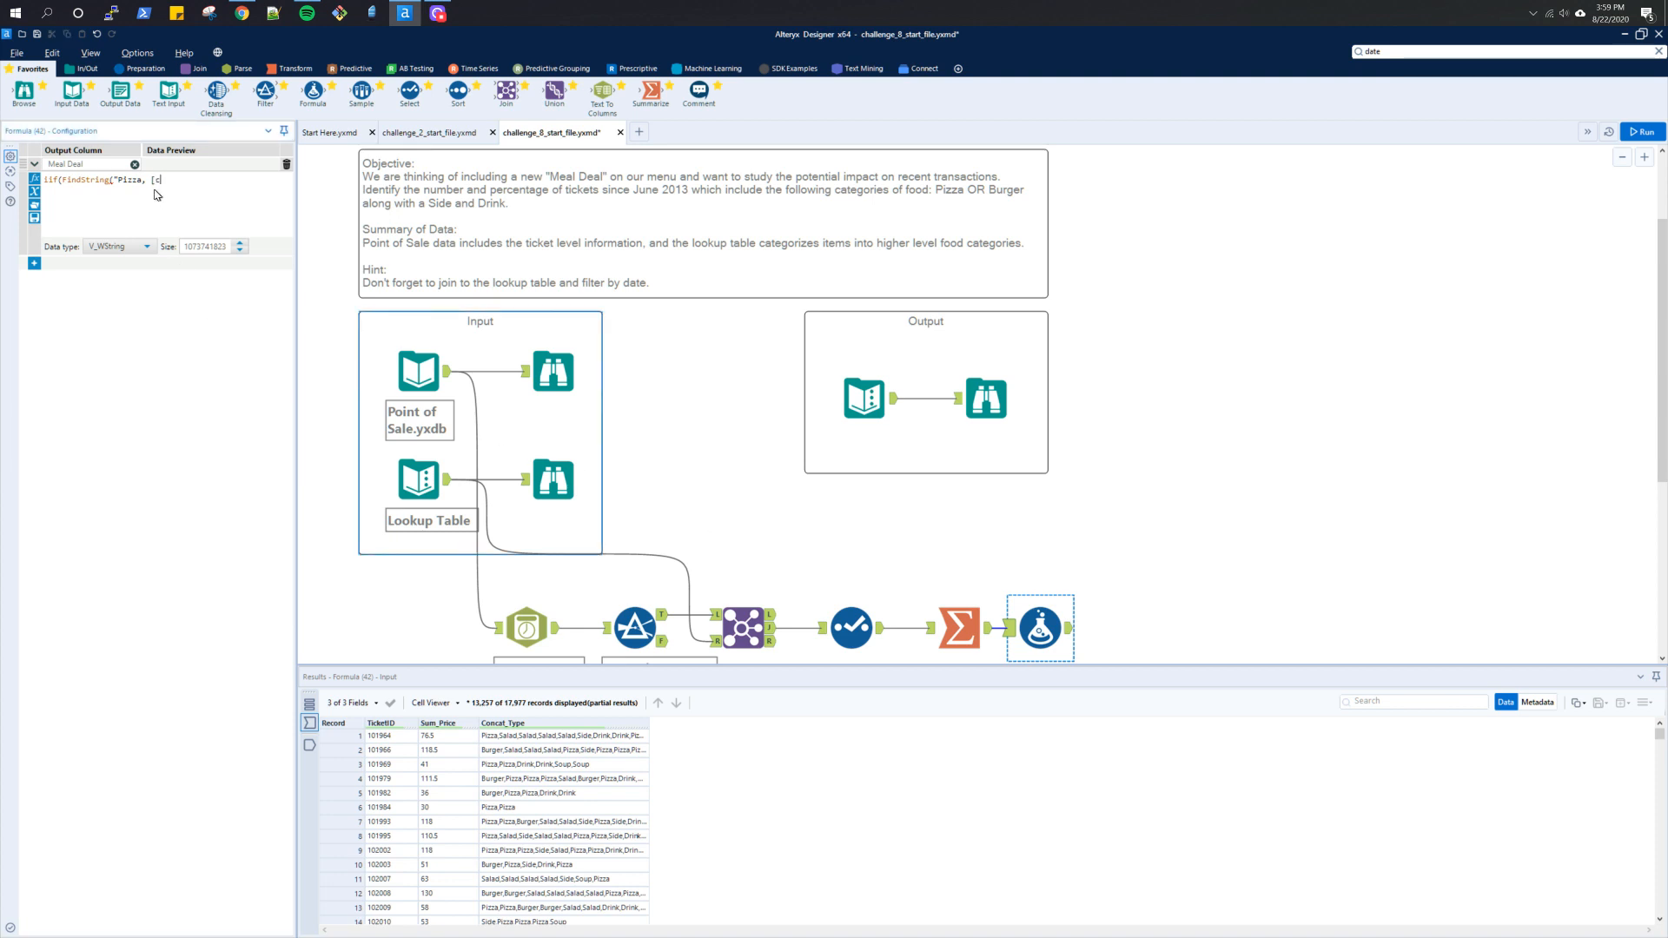
key(BackSpace)
key(BackSpace)
key(BackSpace)
text(a", [)
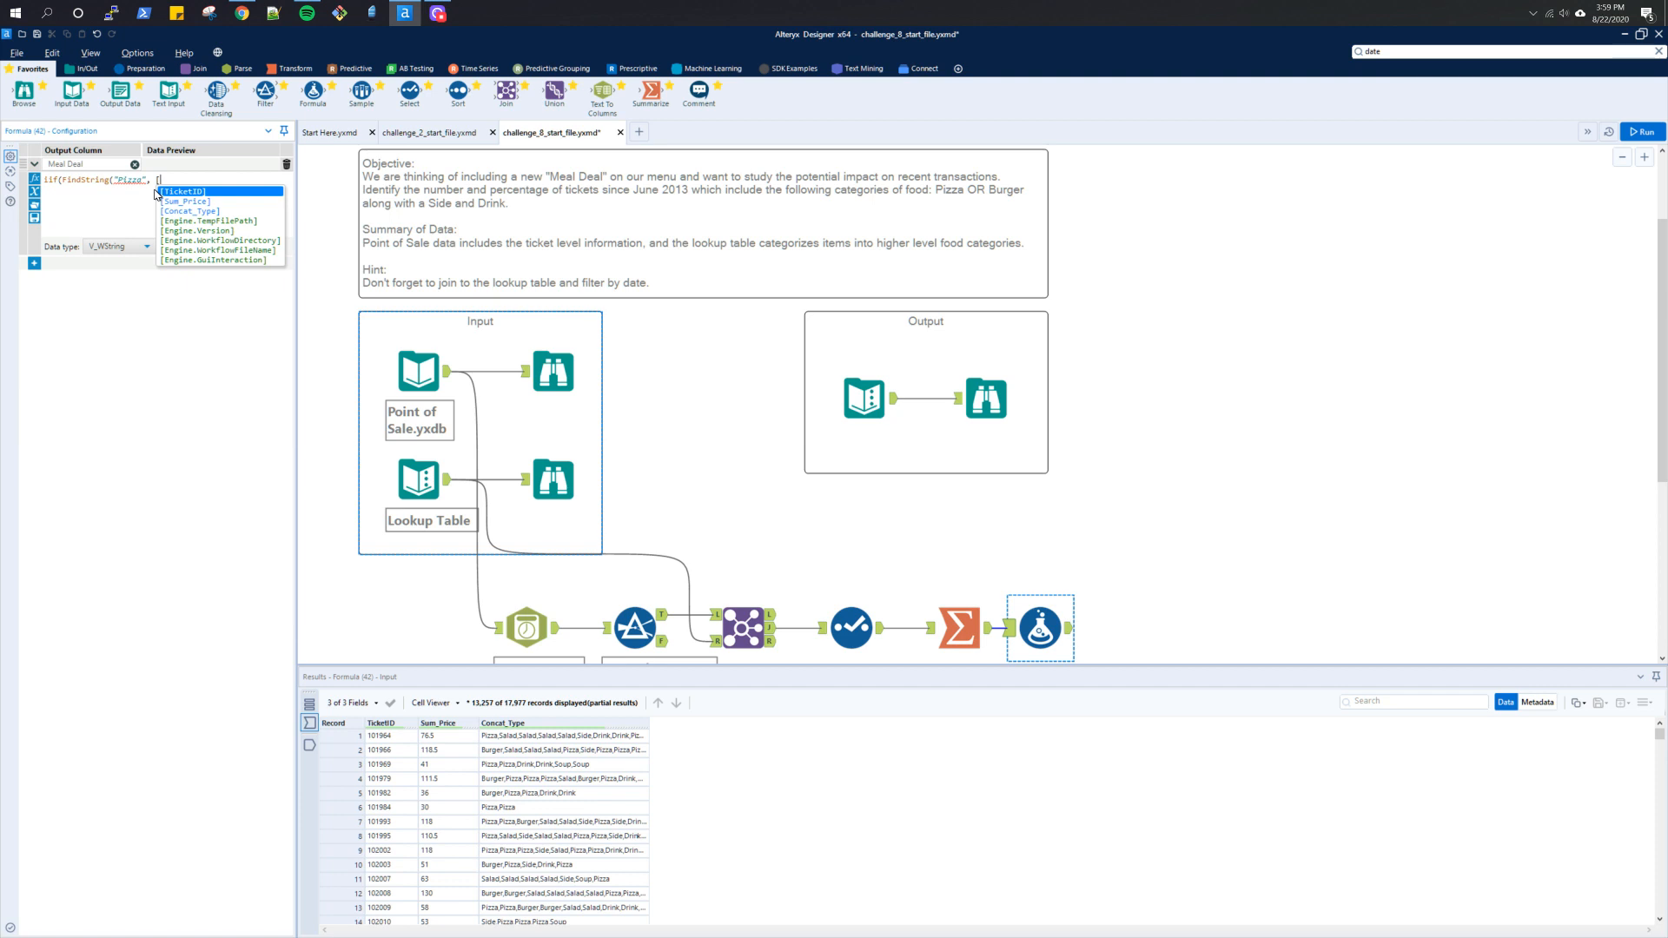
key(Down)
key(Down)
key(Return)
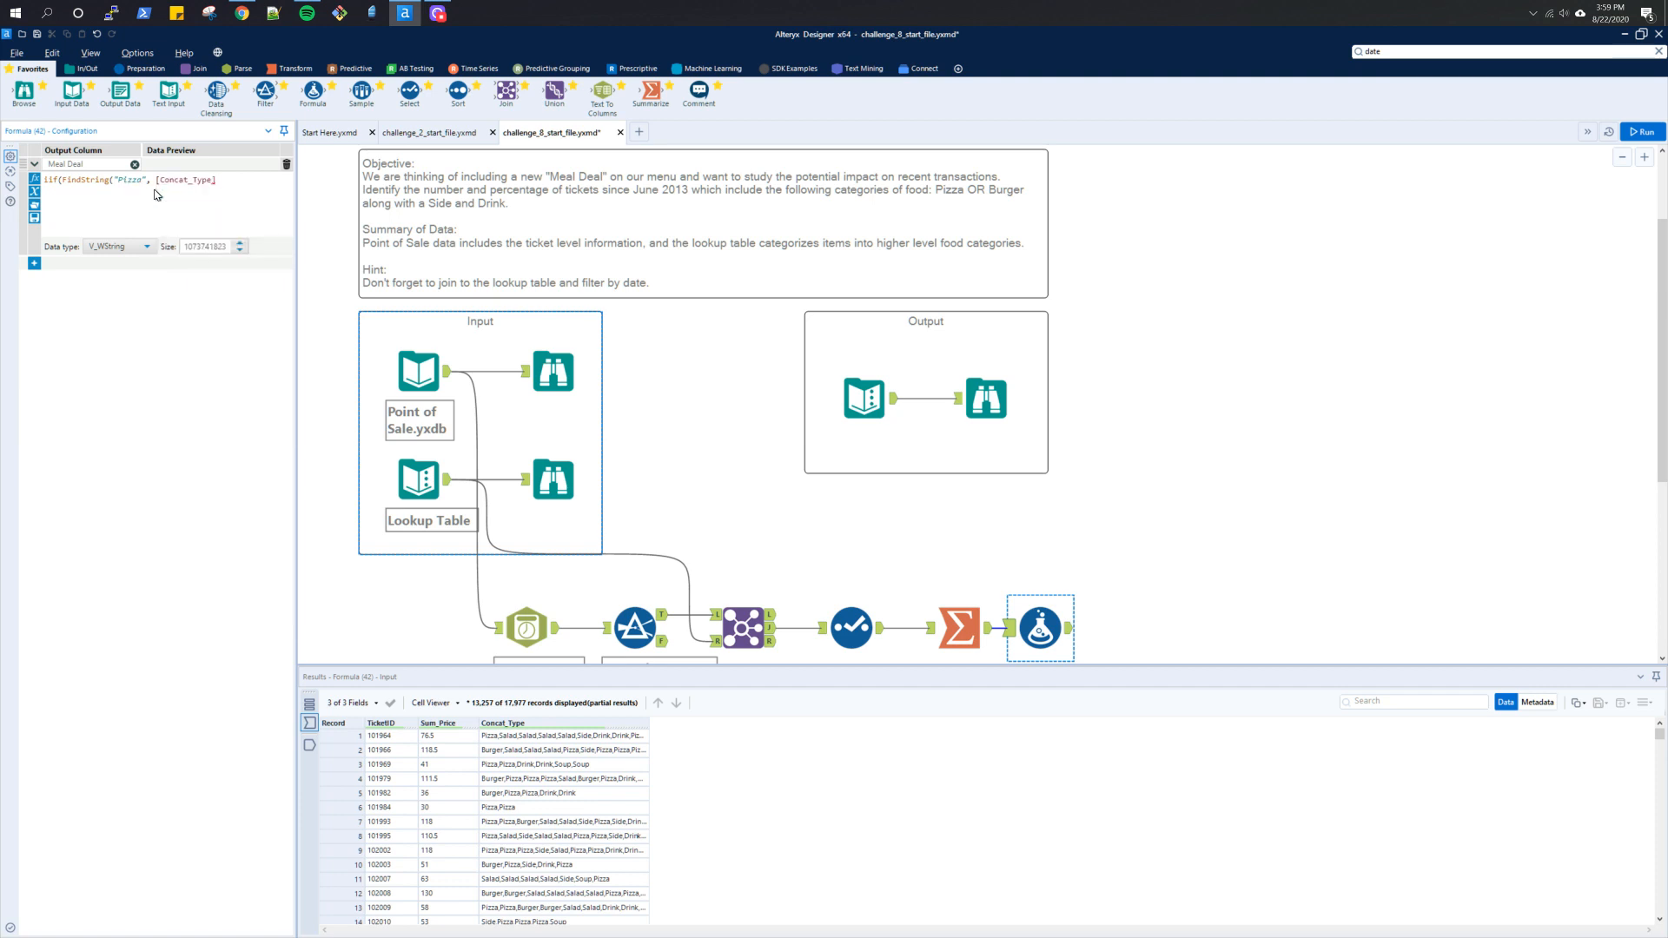
Step: Extend the condition with OR FindString("Burger", [Concat_Type])
text() OR)
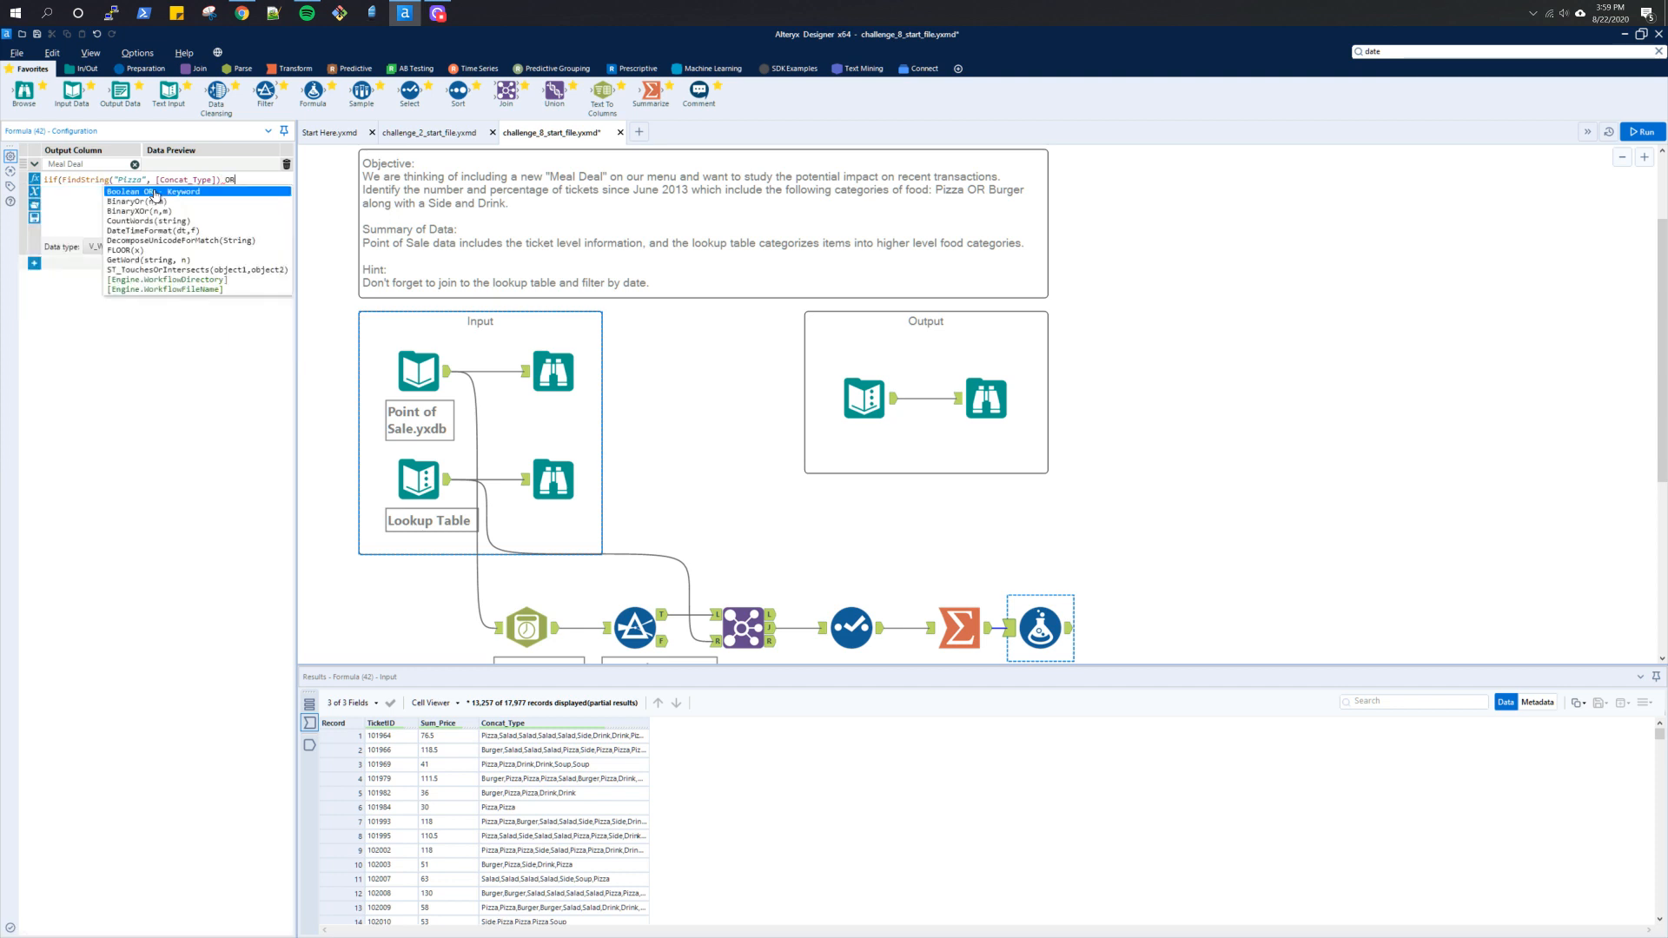
text( find)
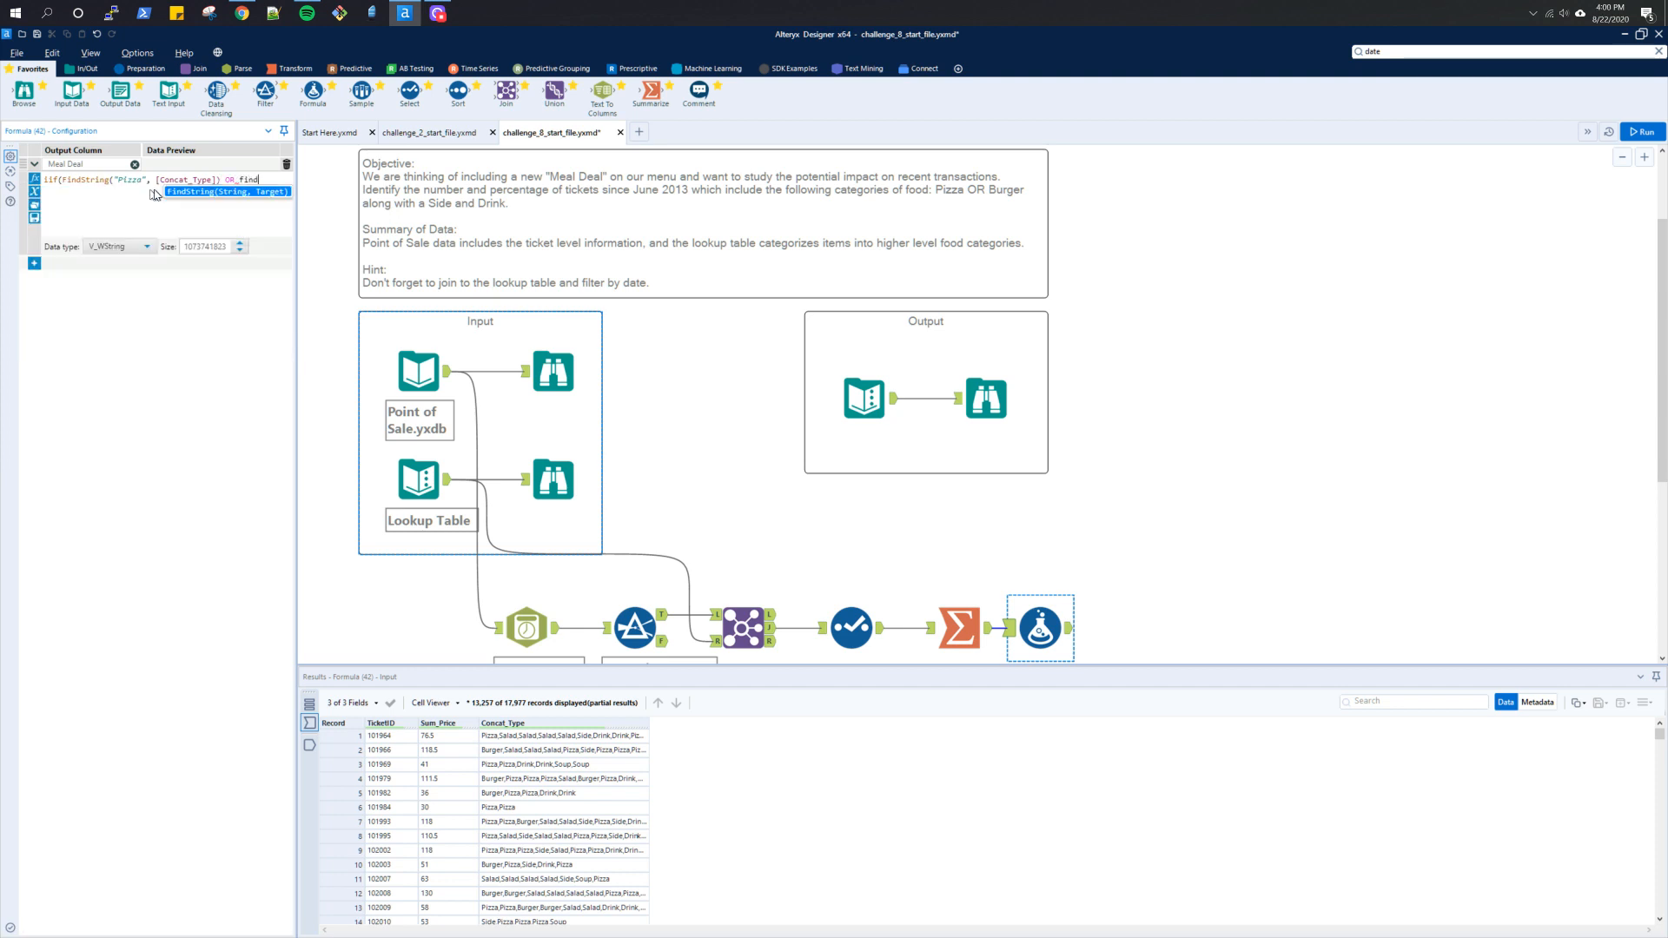
key(Return)
key(BackSpace)
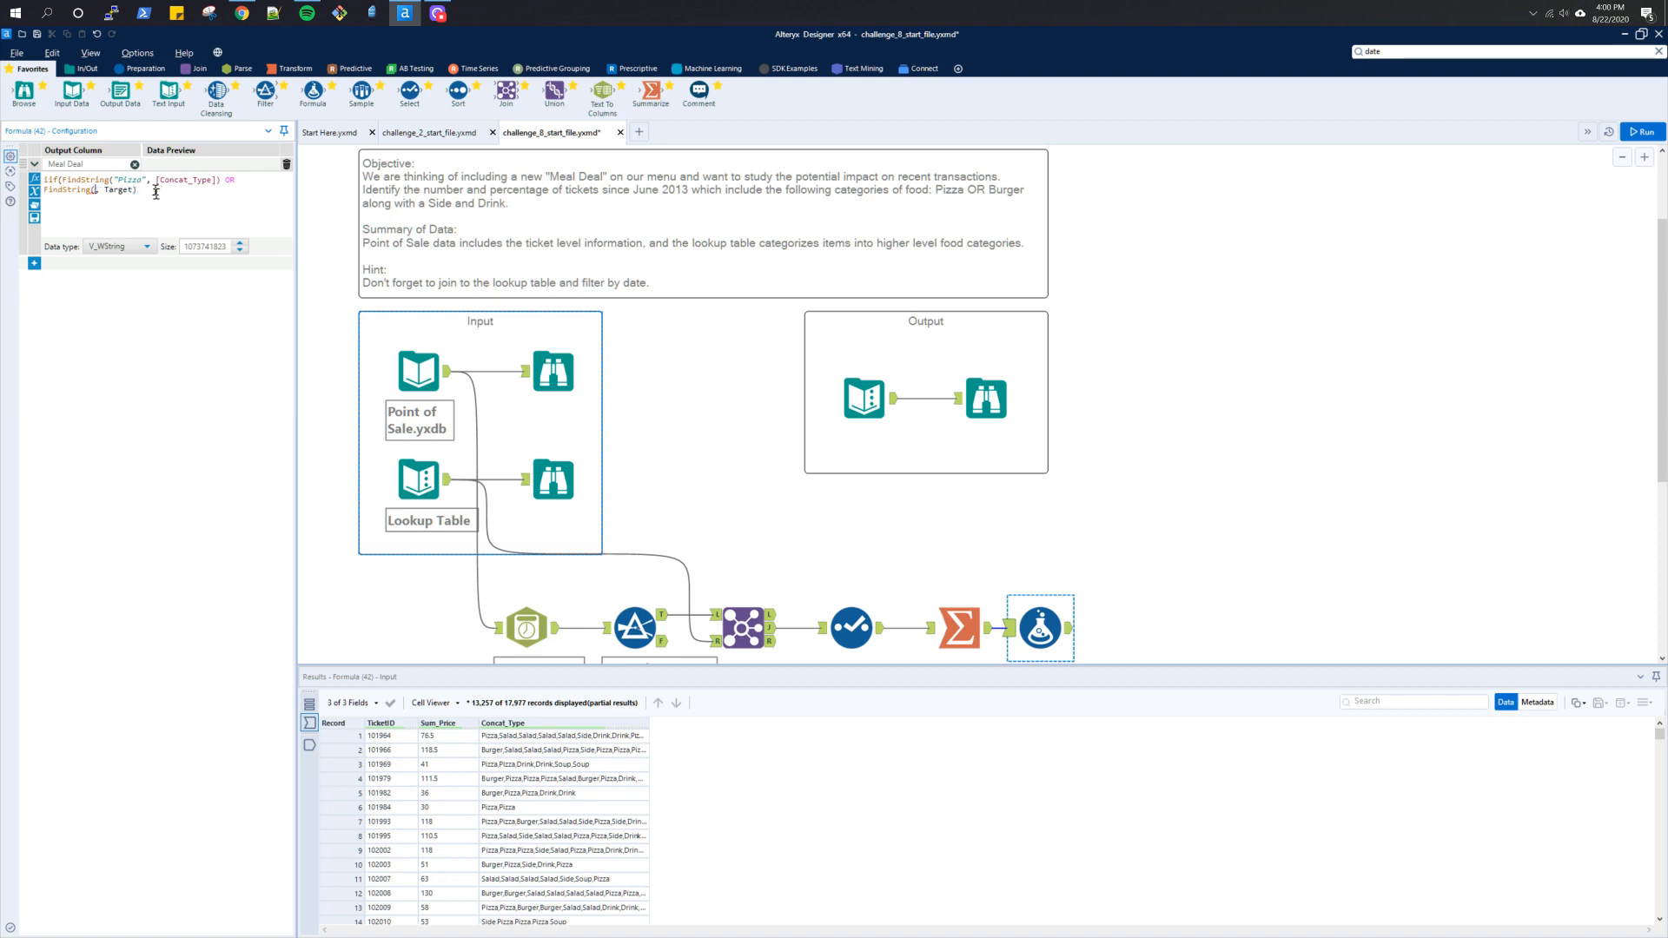
text("Burger")
double_click(156, 190)
key(BackSpace)
text([Concat_Type])
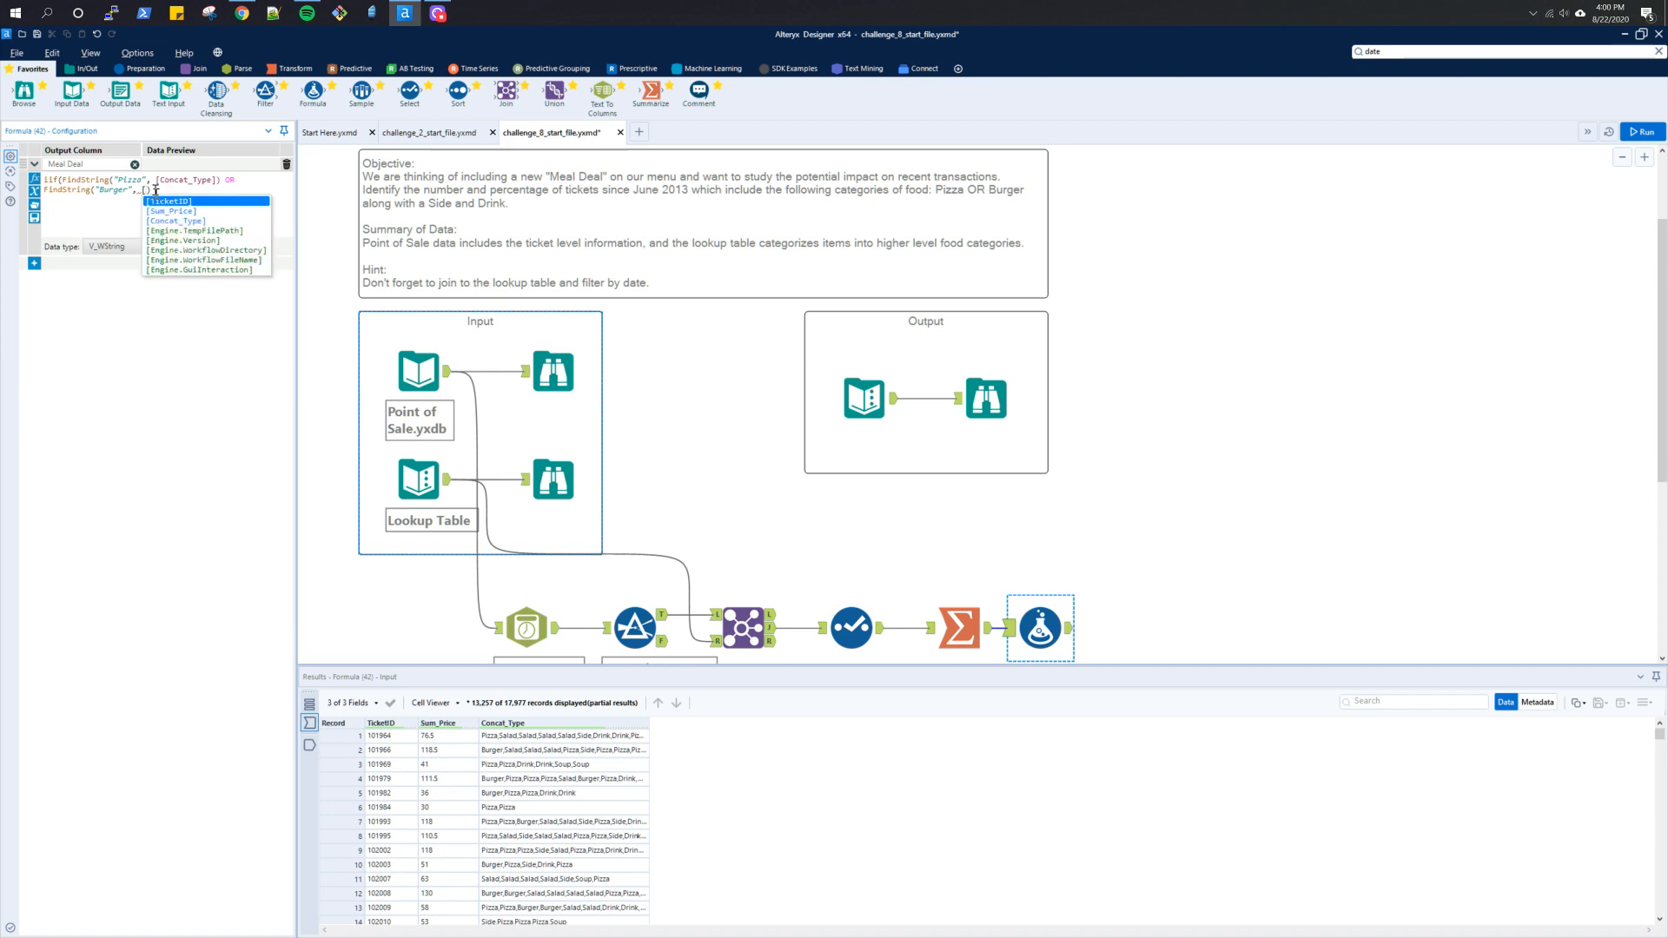
key(Return)
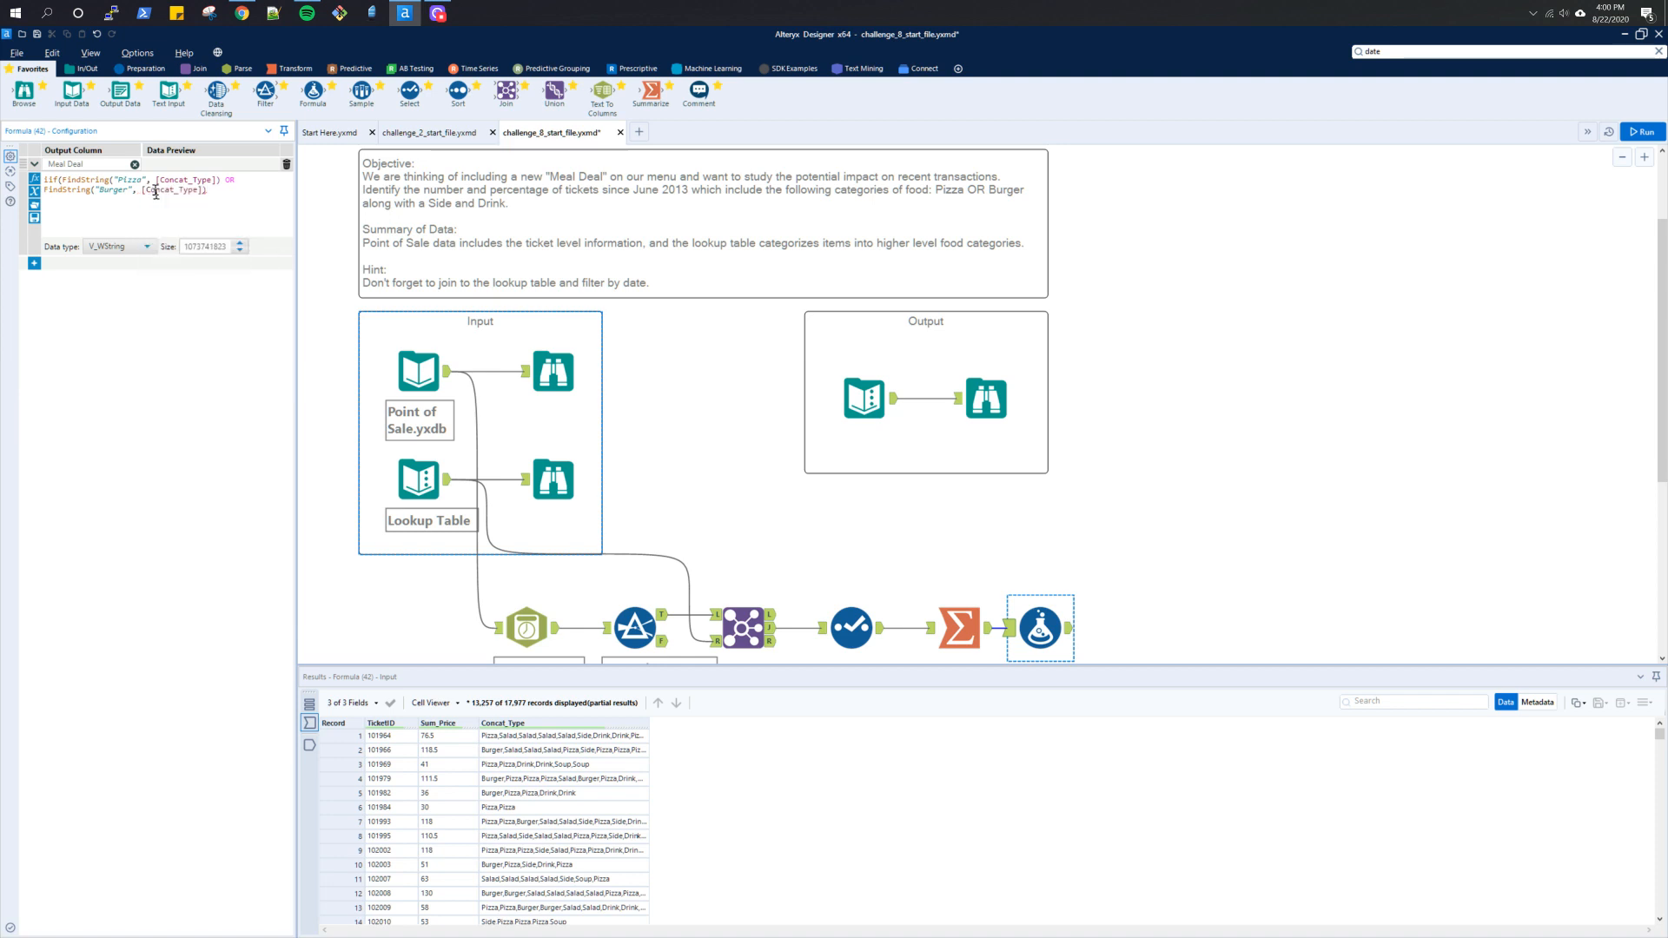
Step: Add an opening parenthesis before the Pizza FindString call to group the Pizza OR Burger conditions
text(,)
key(BackSpace)
text())
text(()
key(Down)
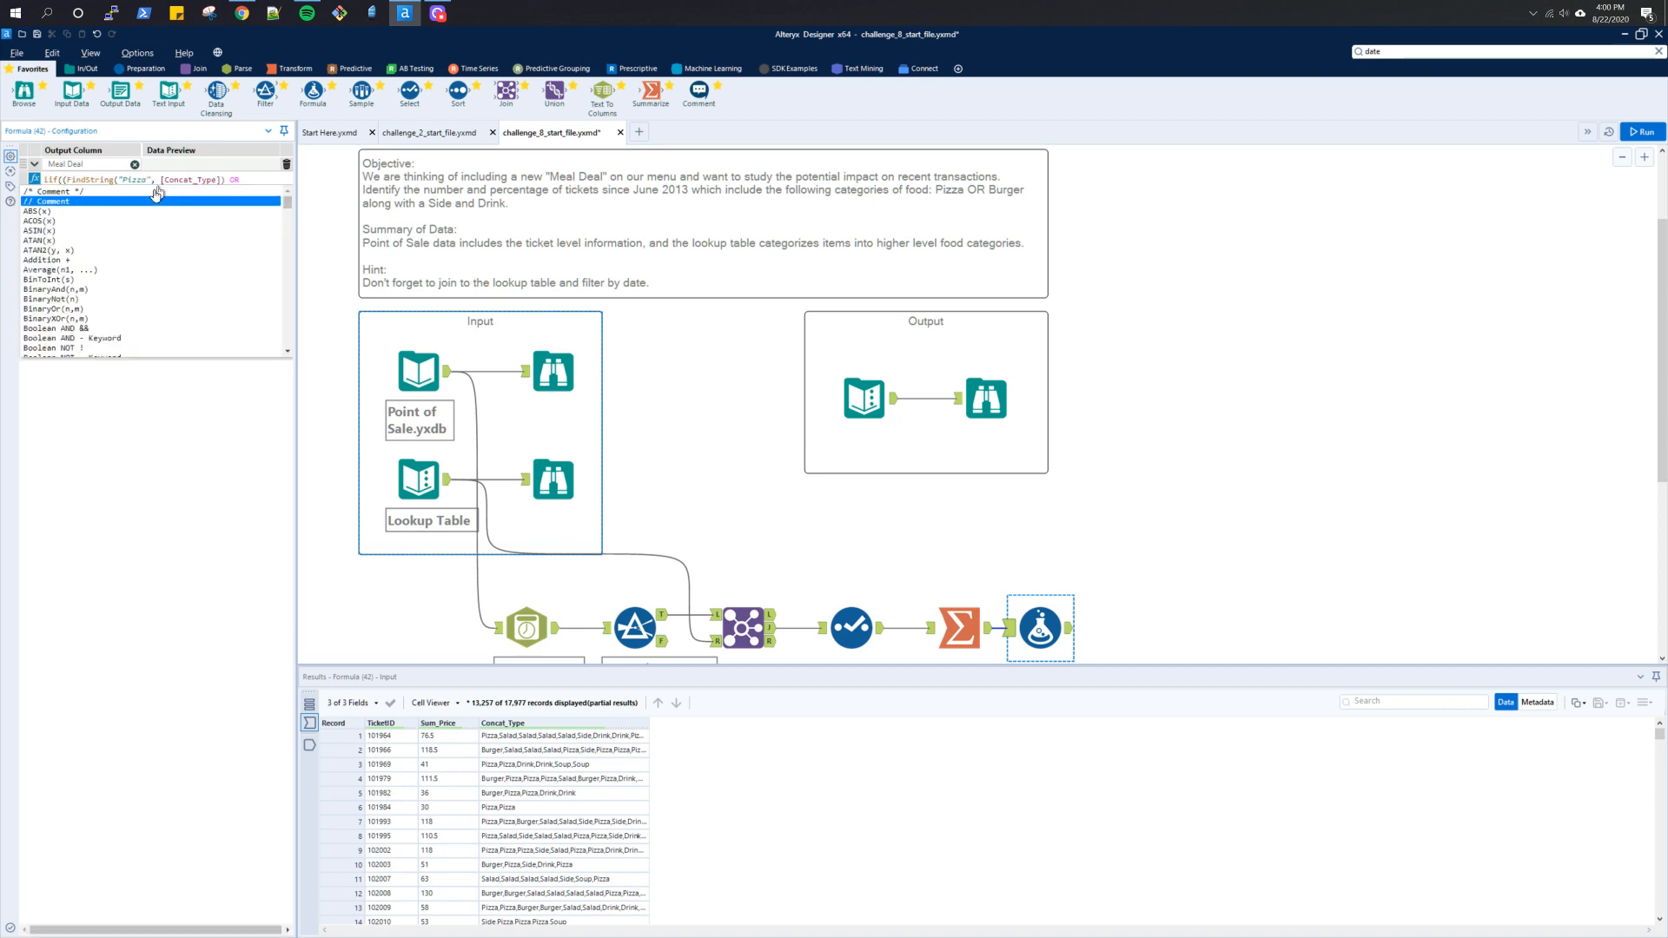
key(Escape)
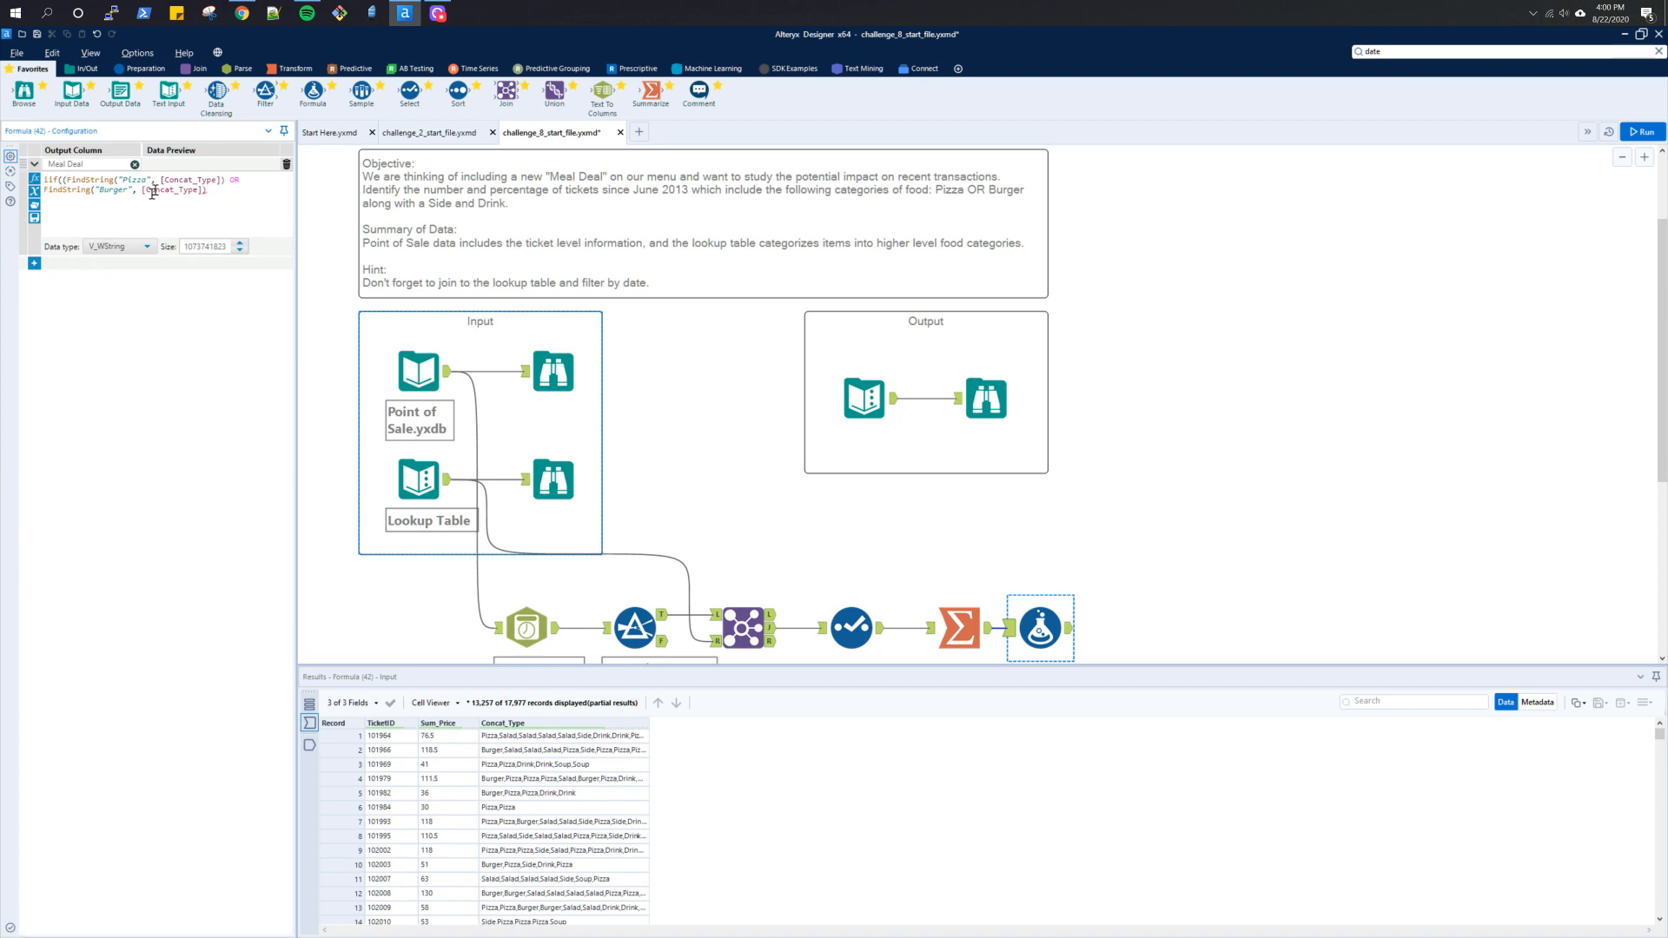
Step: Extend the Meal Deal condition with and (FindString("Side", [Concat_Type])
text(and ()
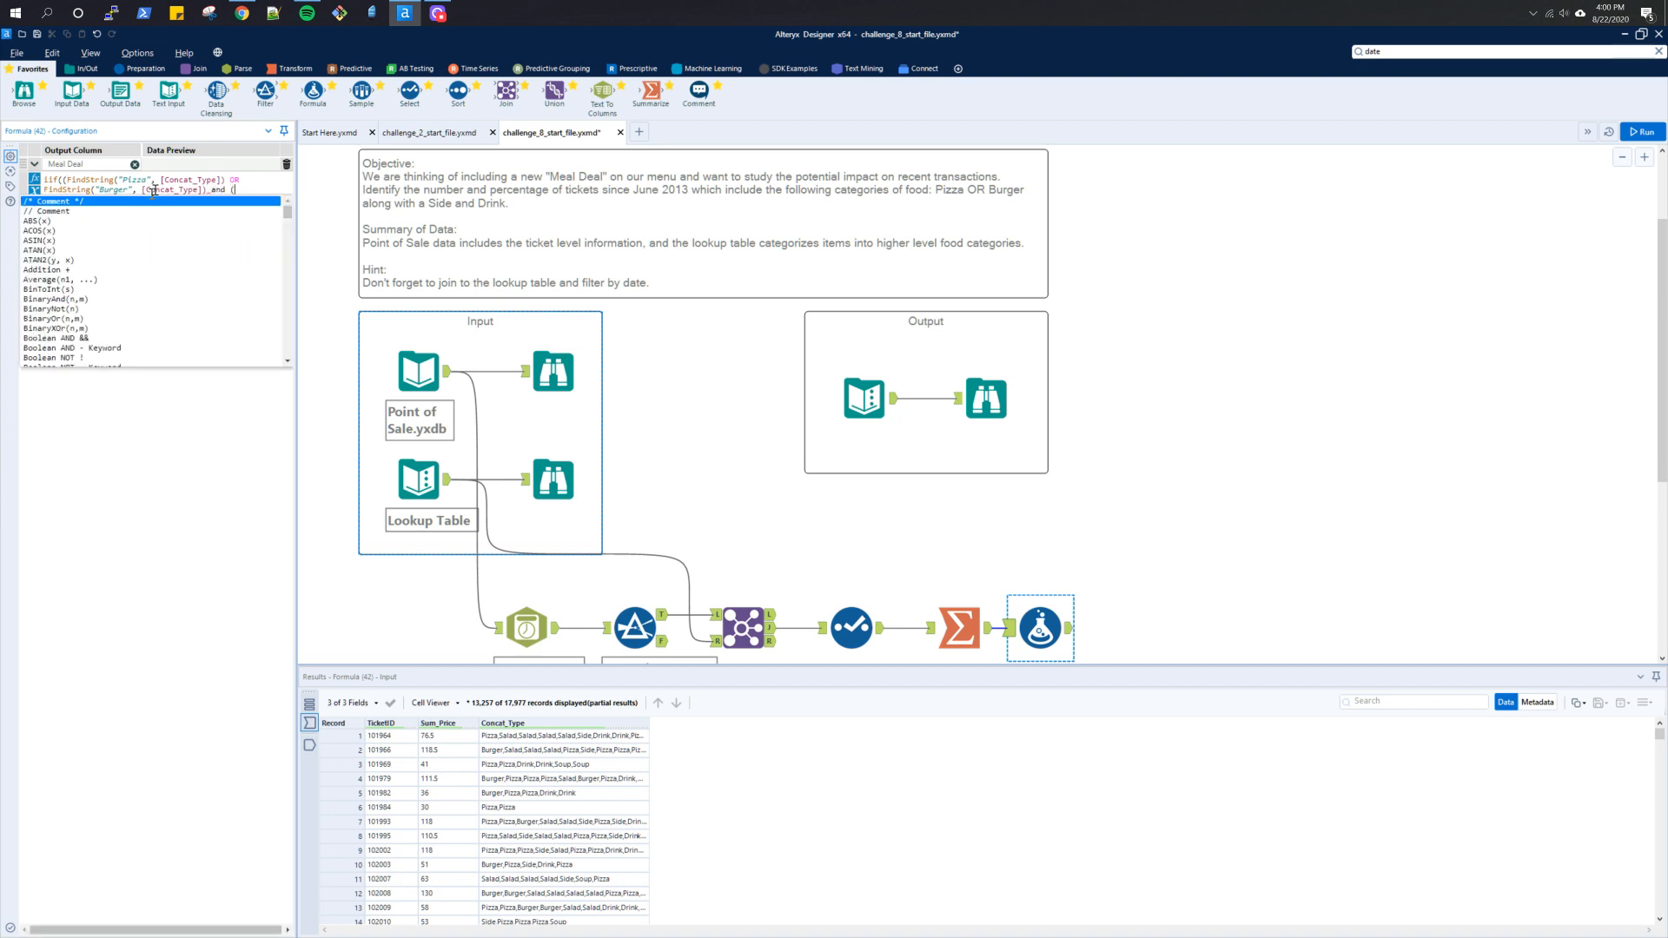
text(FindString(String, Target))
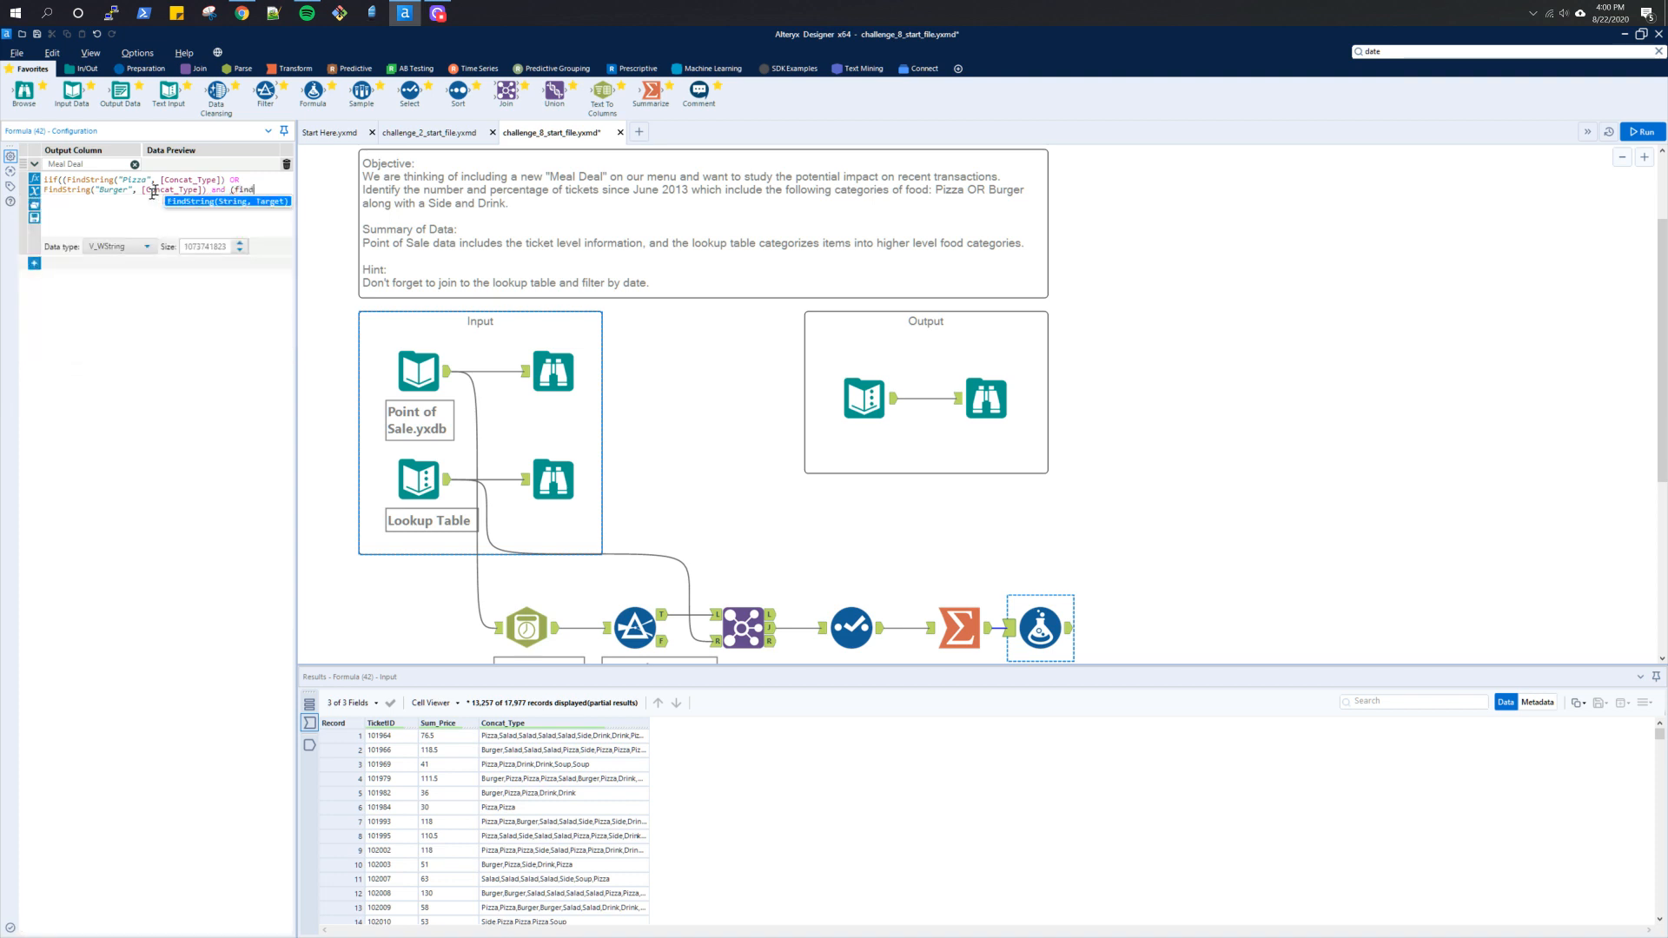
key(Return)
key(BackSpace)
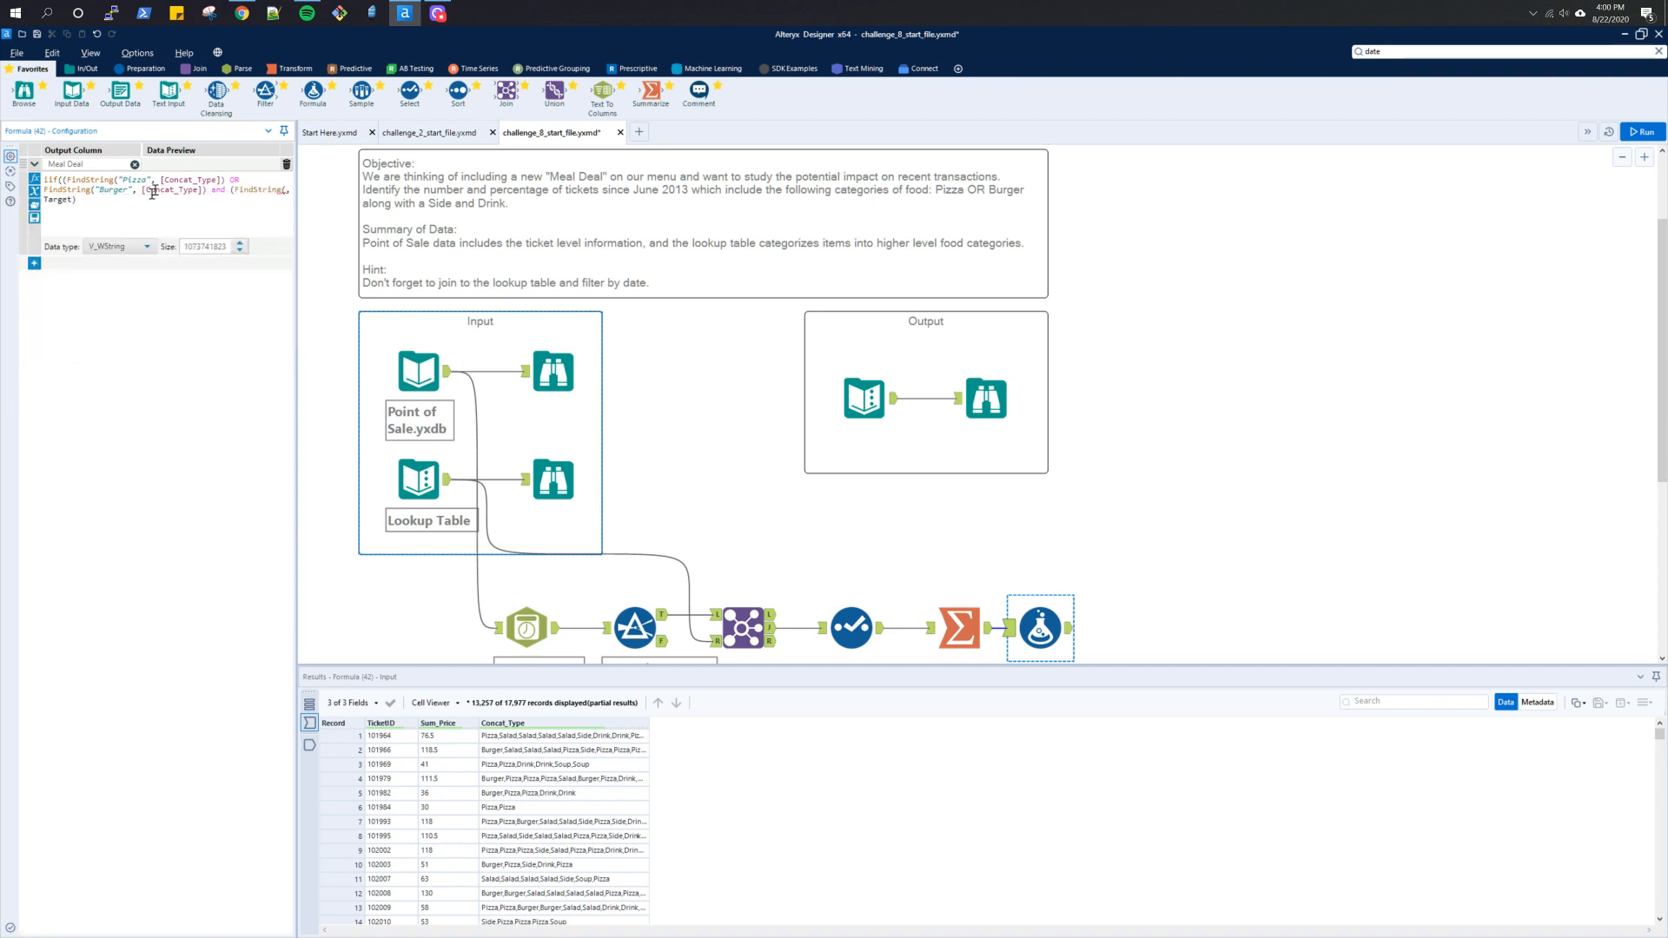
text("Side", [Concat_Type])
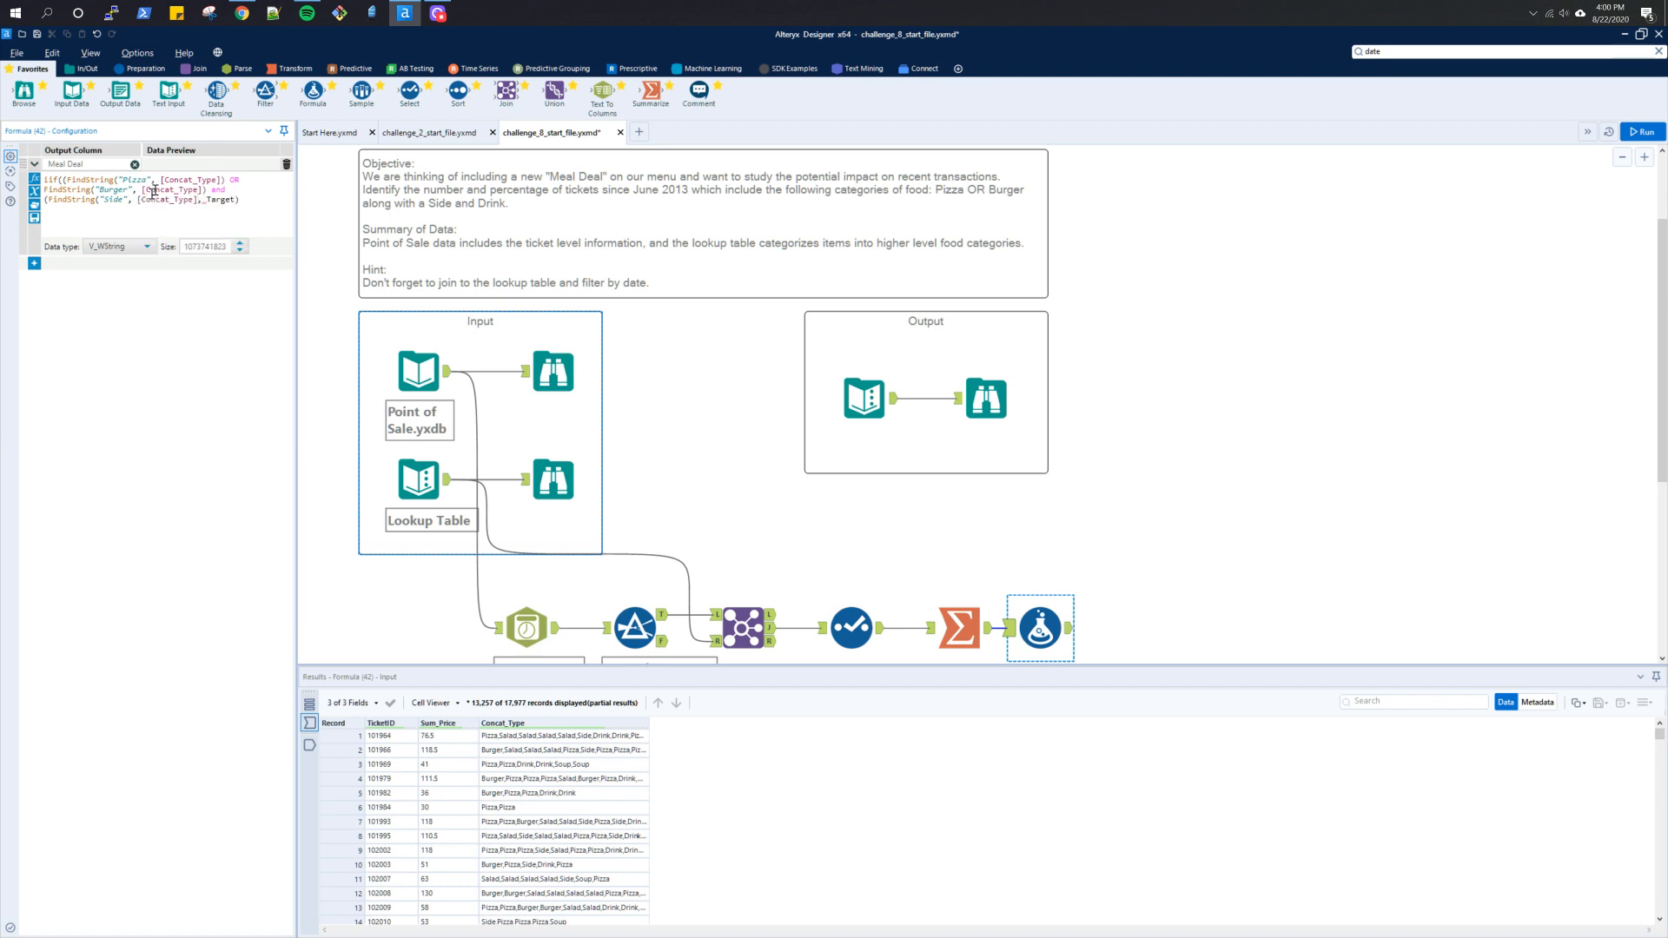
text())
Step: Add AND FindString("Drink", [Concat_Type]), clear the leftover placeholder text, and finish the IIF with results 1 and 0
text( AND )
text(FindString(String, Target))
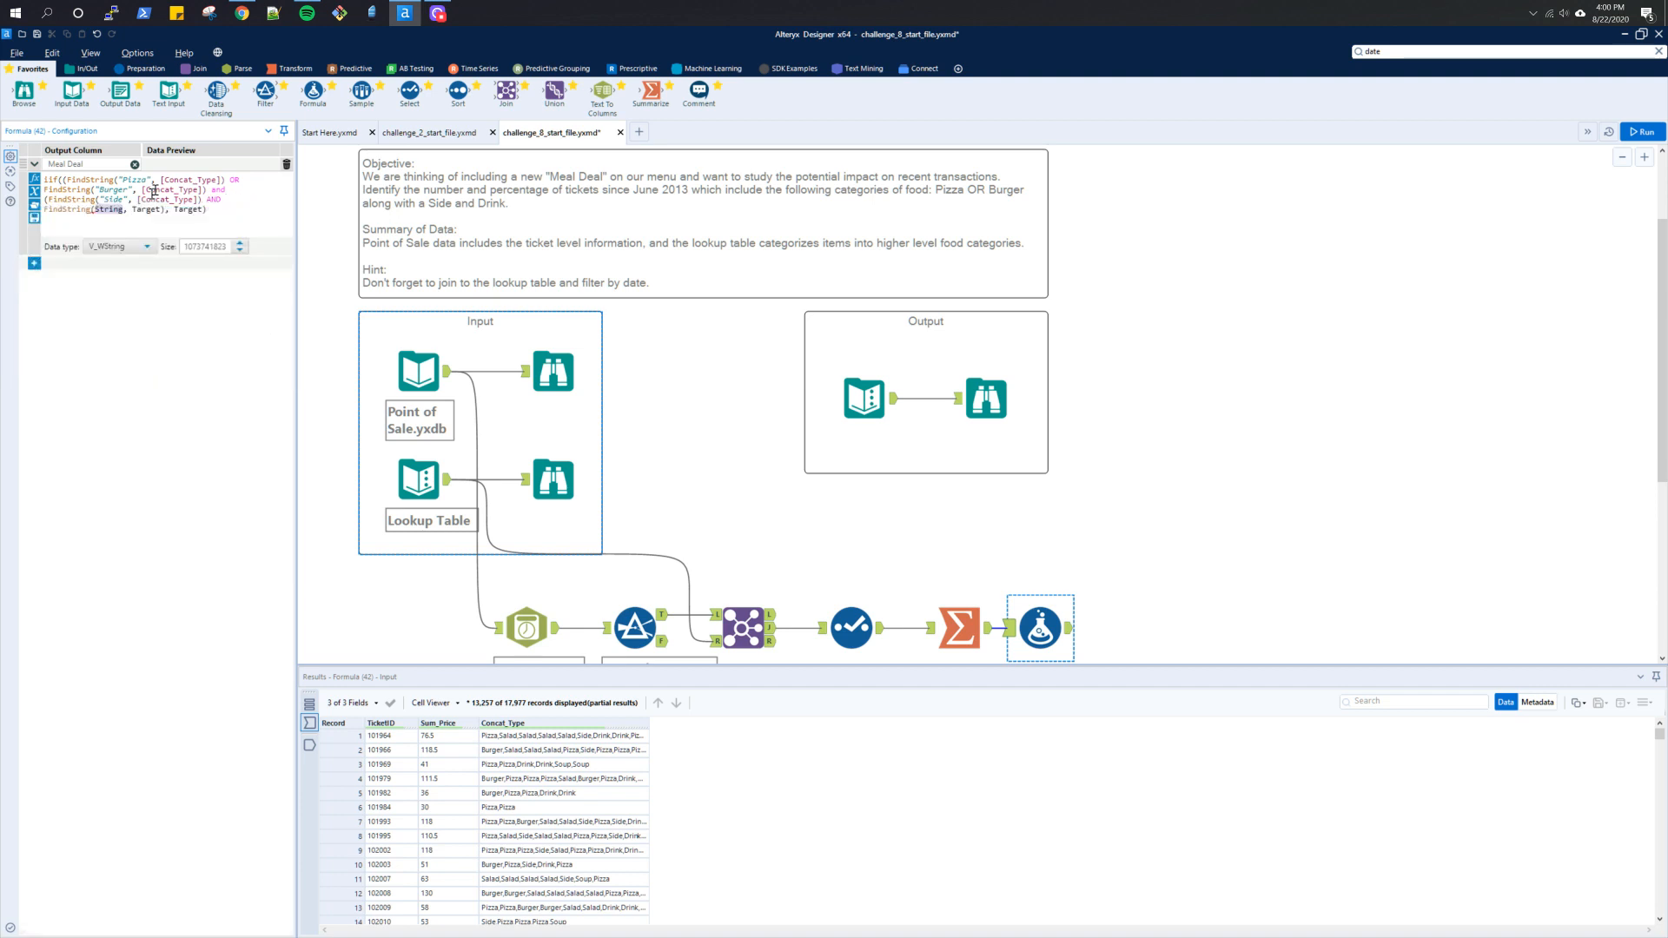
text("Drink", [Concat_Type])
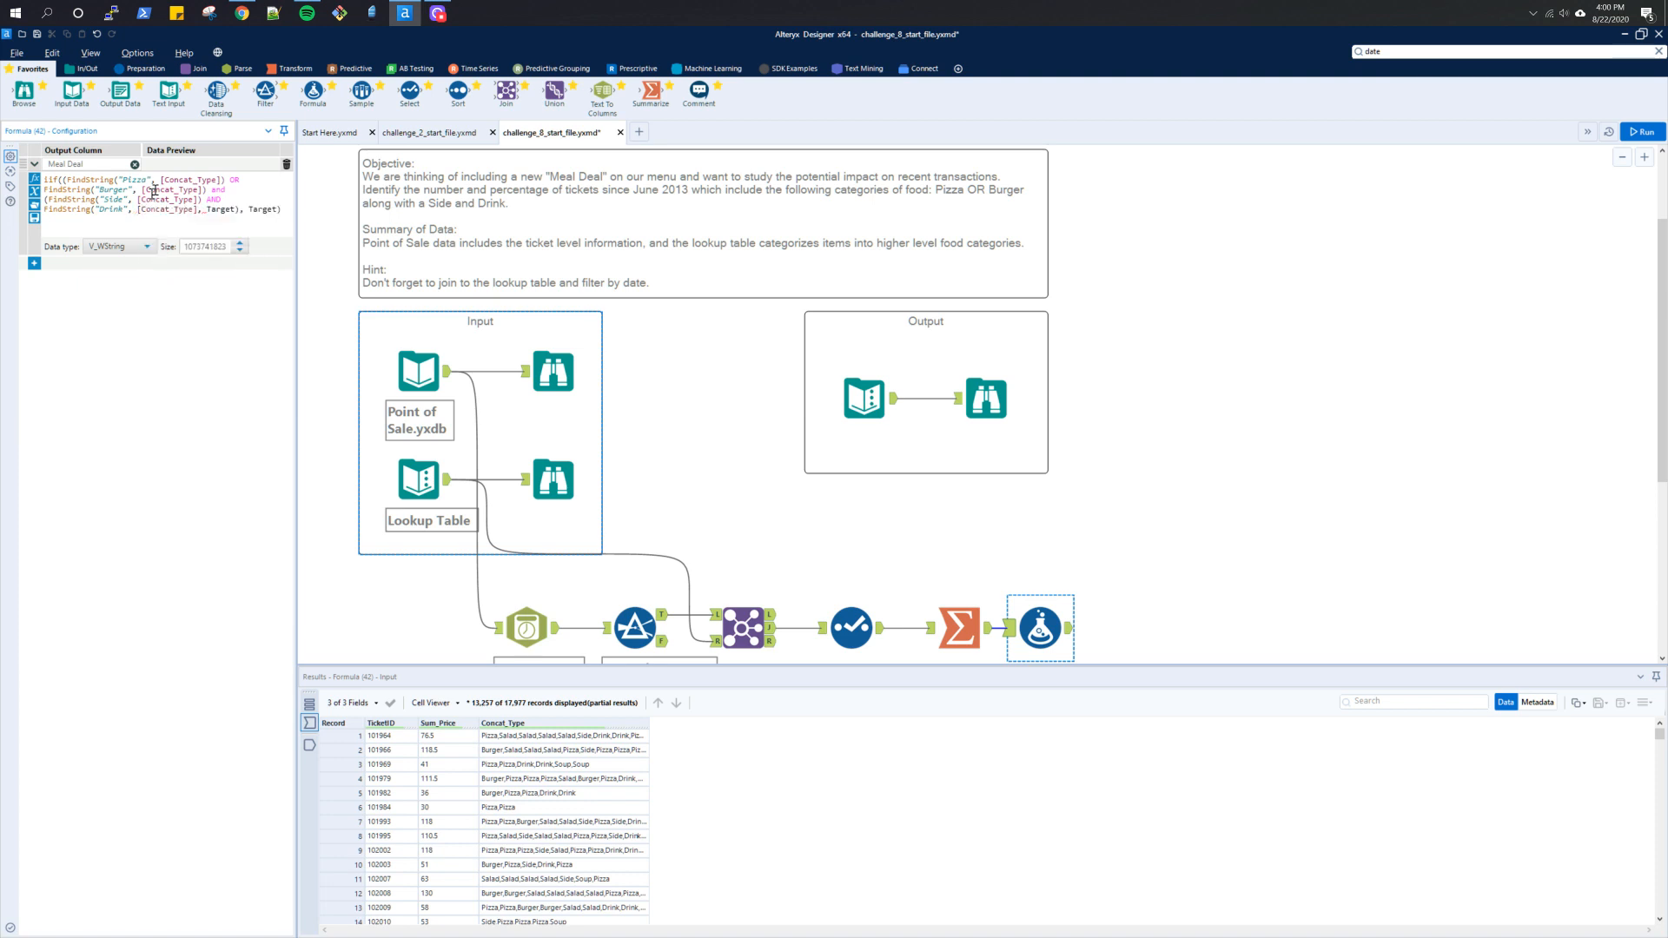
text()),)
key(shift+End)
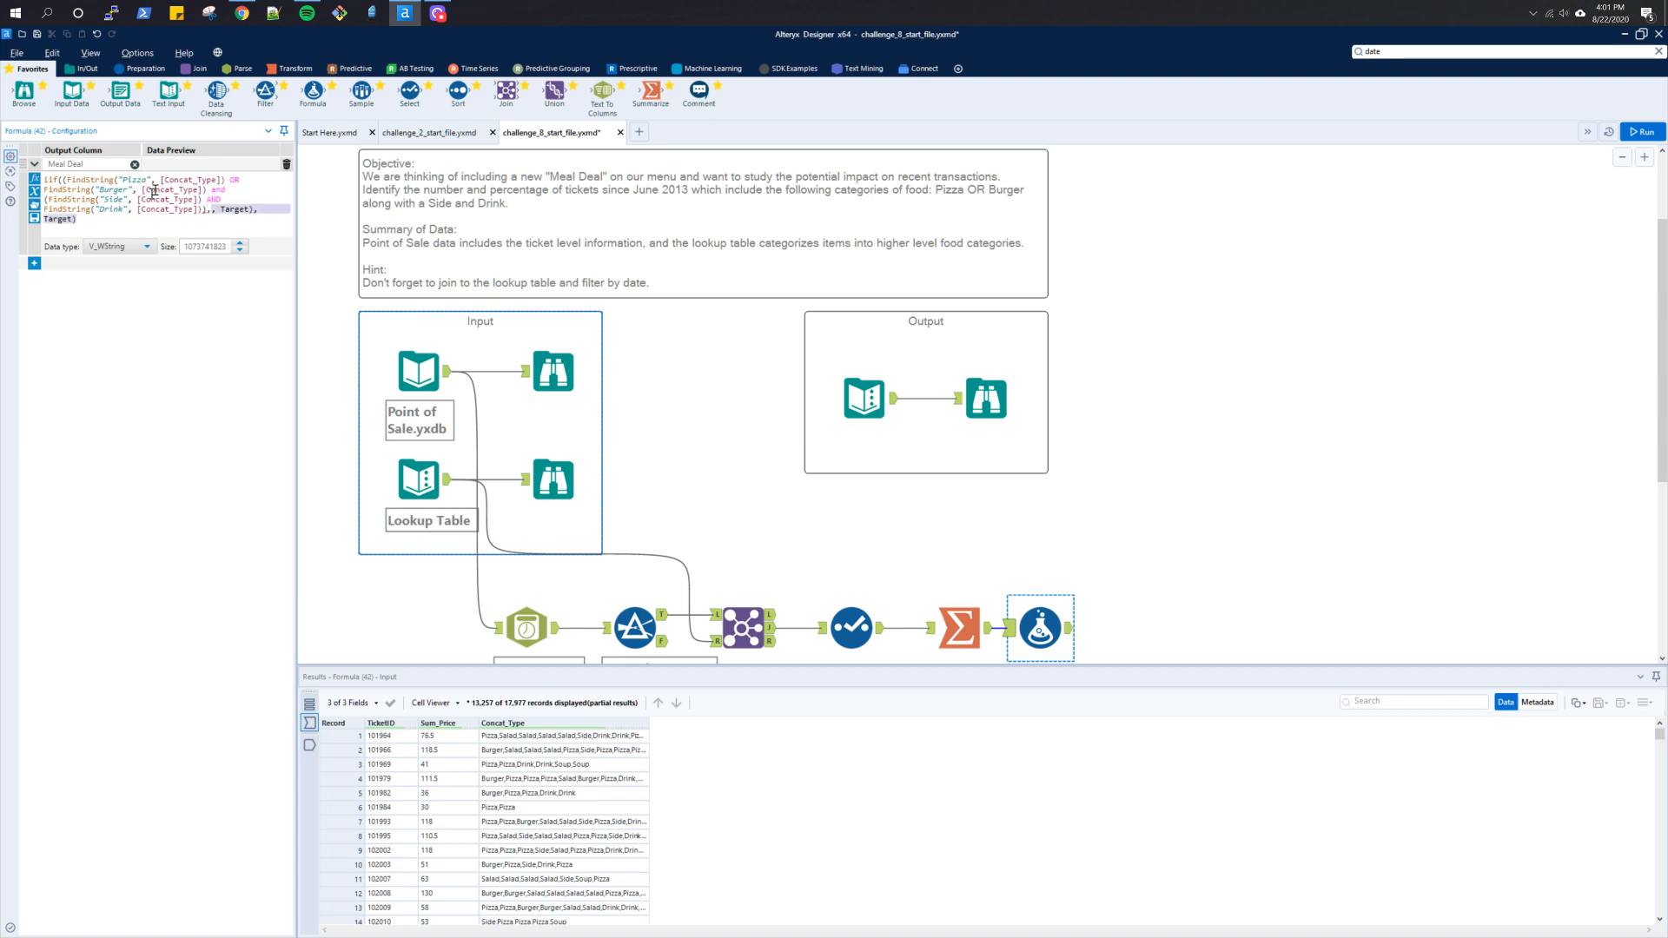
key(Delete)
Step: Tidy the expression with a line break after iif( and an uppercase AND, and run the workflow
click(70, 180)
key(Return)
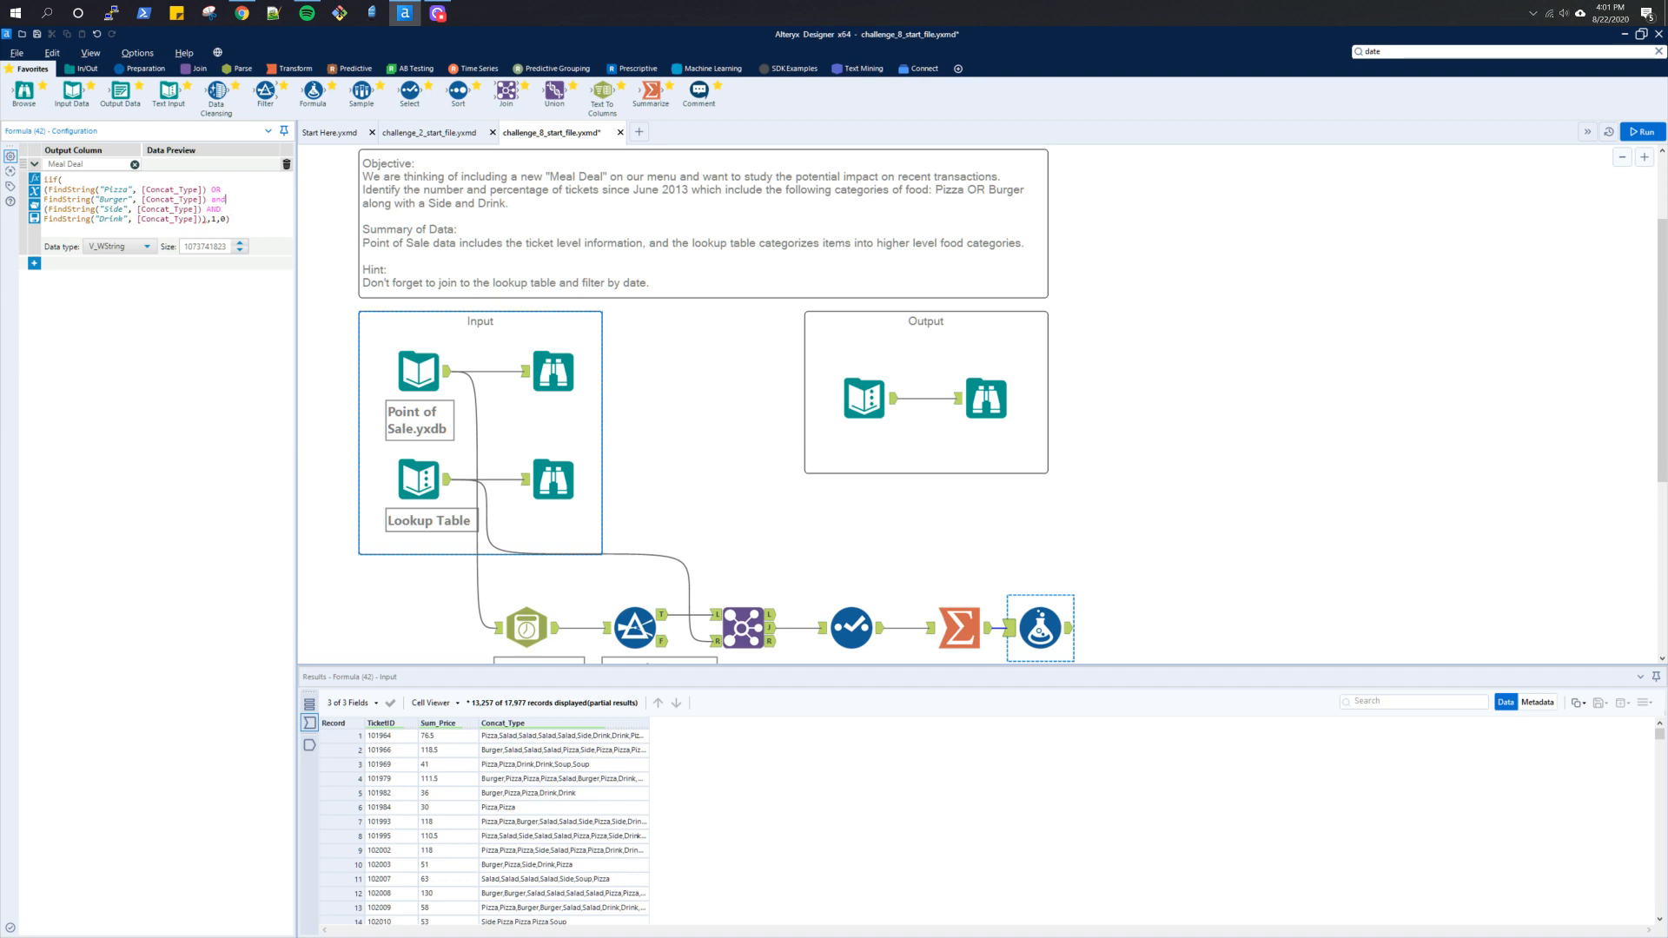
key(BackSpace)
key(BackSpace)
key(BackSpace)
text(AND)
key(BackSpace)
click(1641, 132)
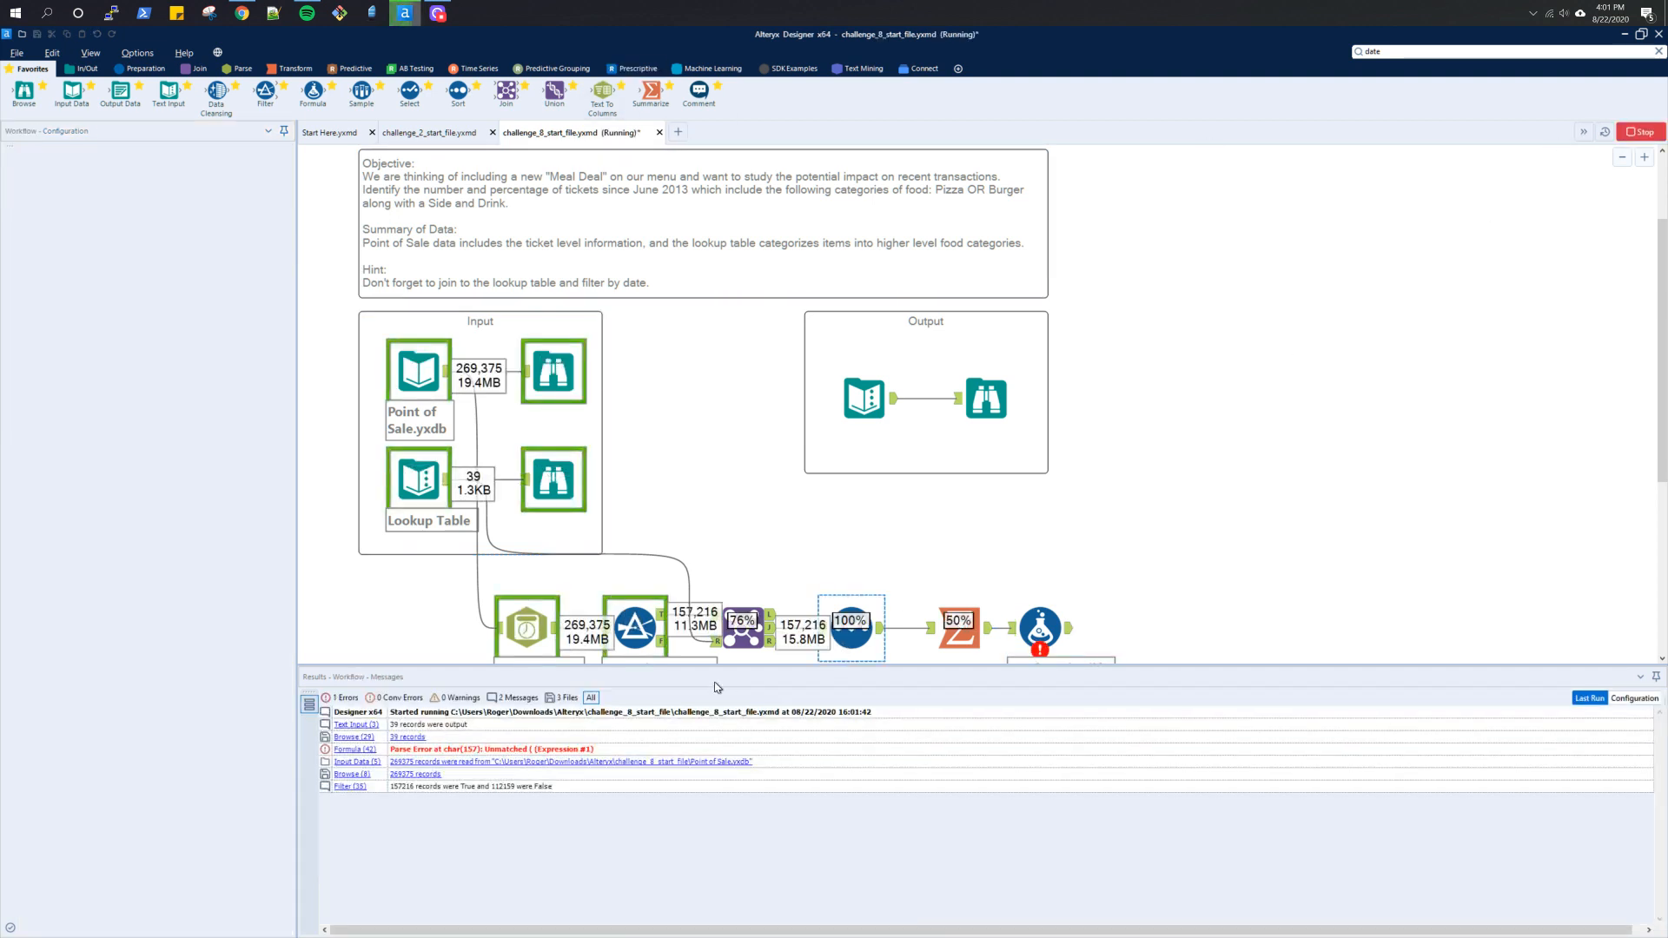
Step: Add a closing parenthesis after the Drink FindString call in the Formula tool and rerun the workflow
click(1039, 627)
scroll(1101, 621, down, 3)
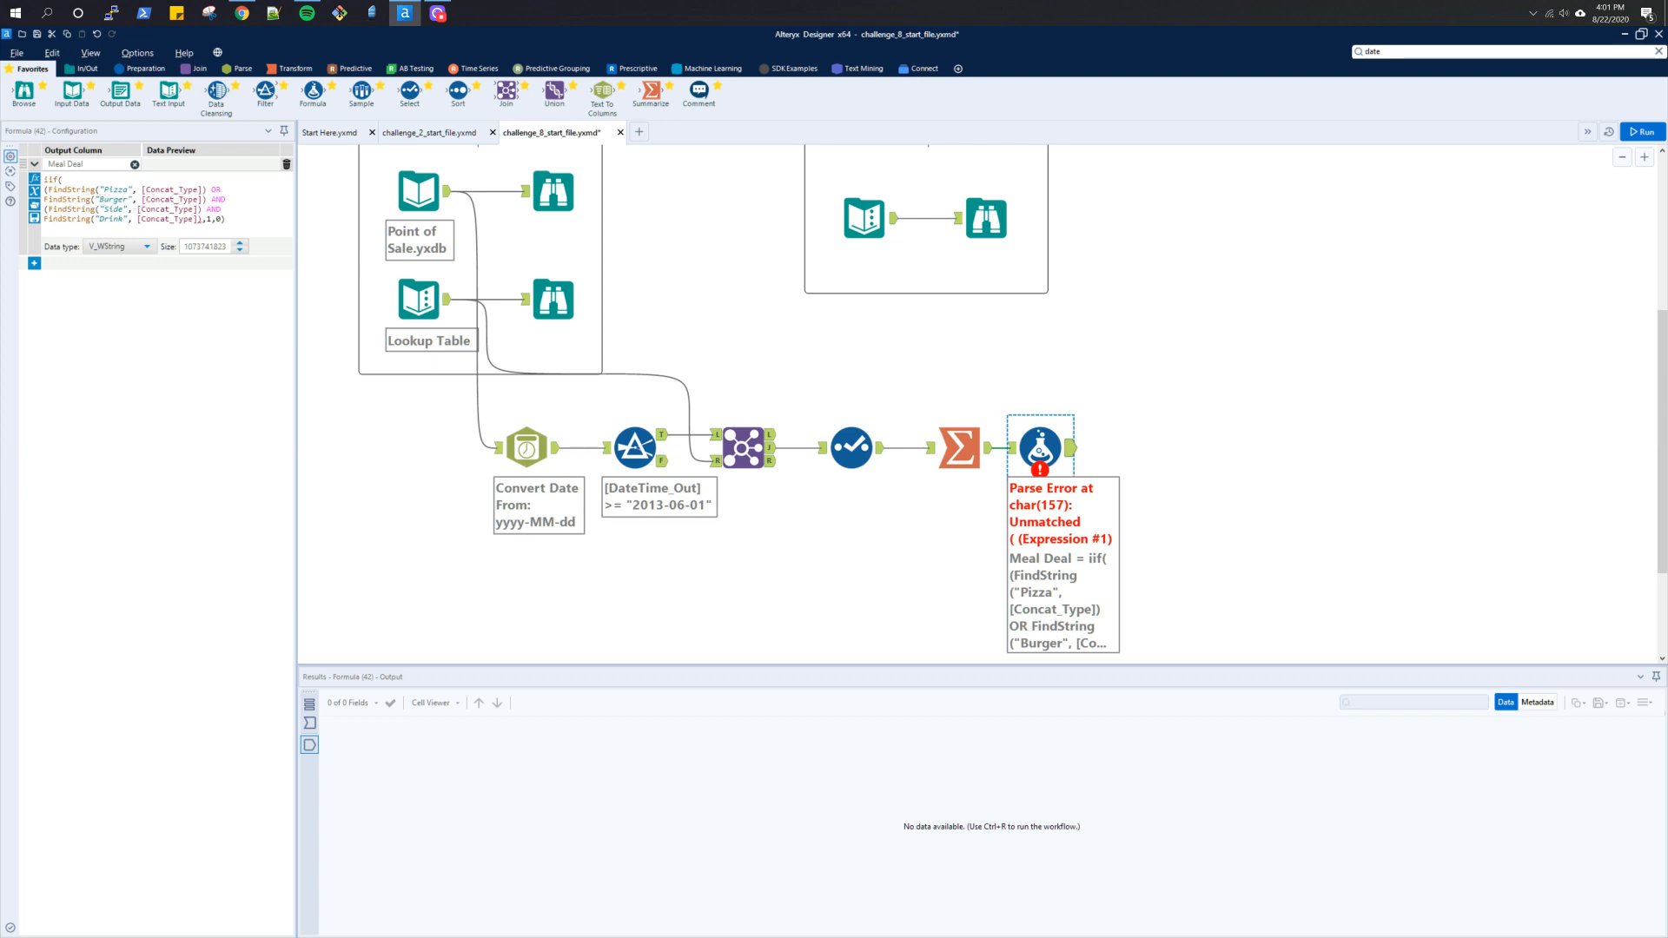
click(212, 199)
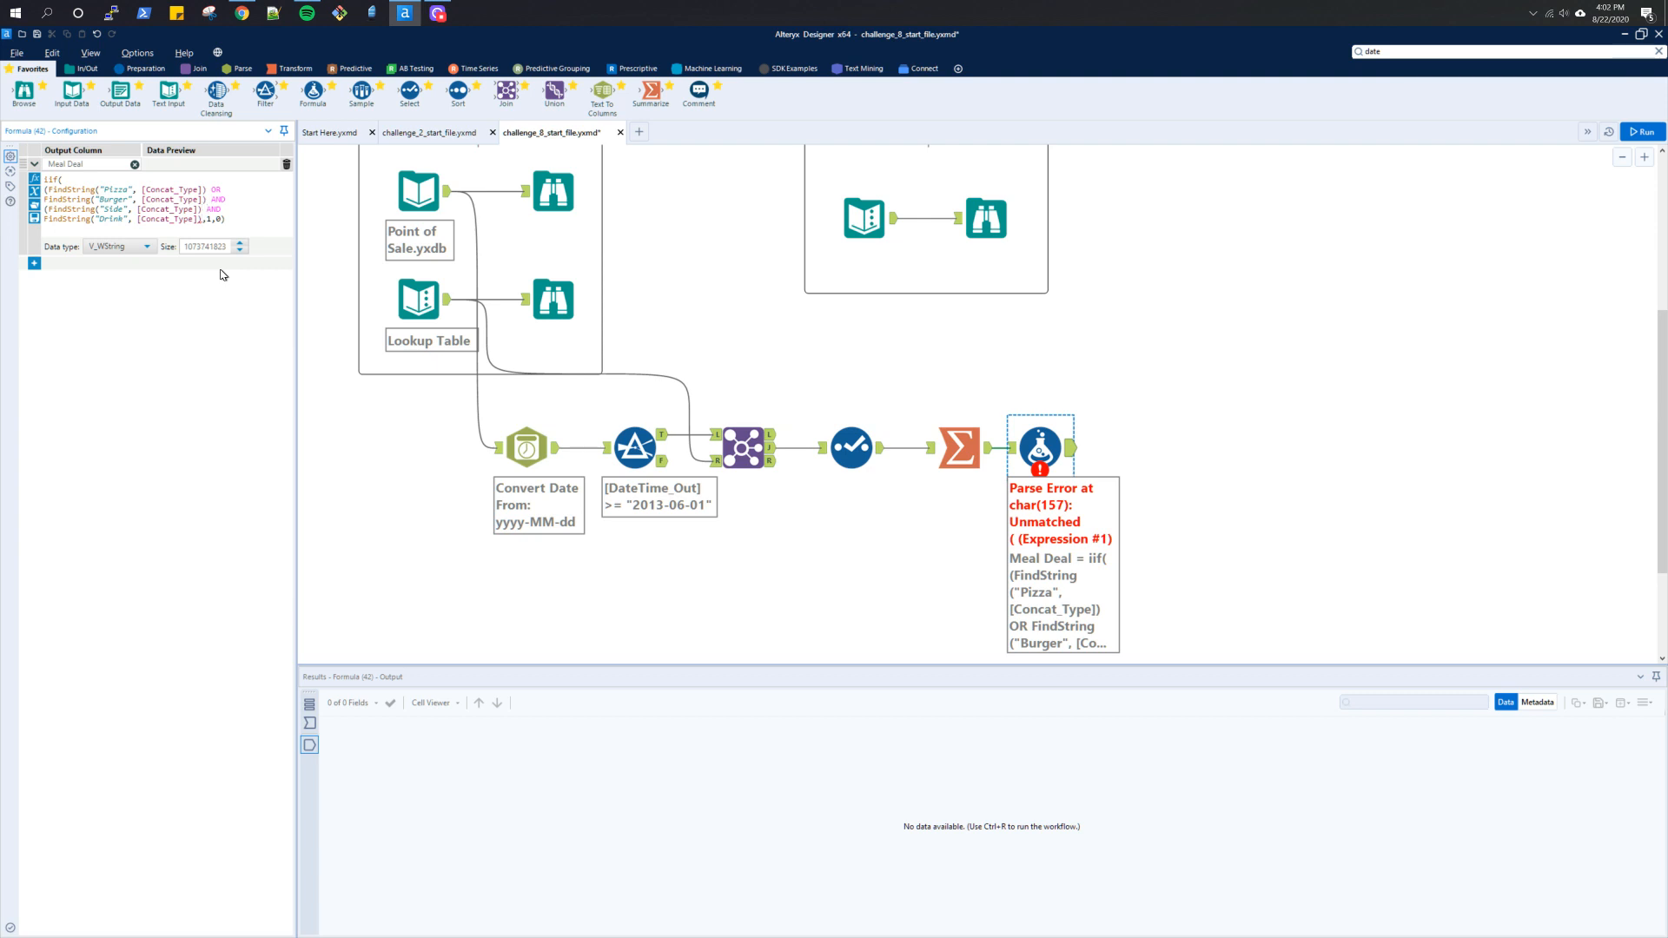
text())
click(1644, 133)
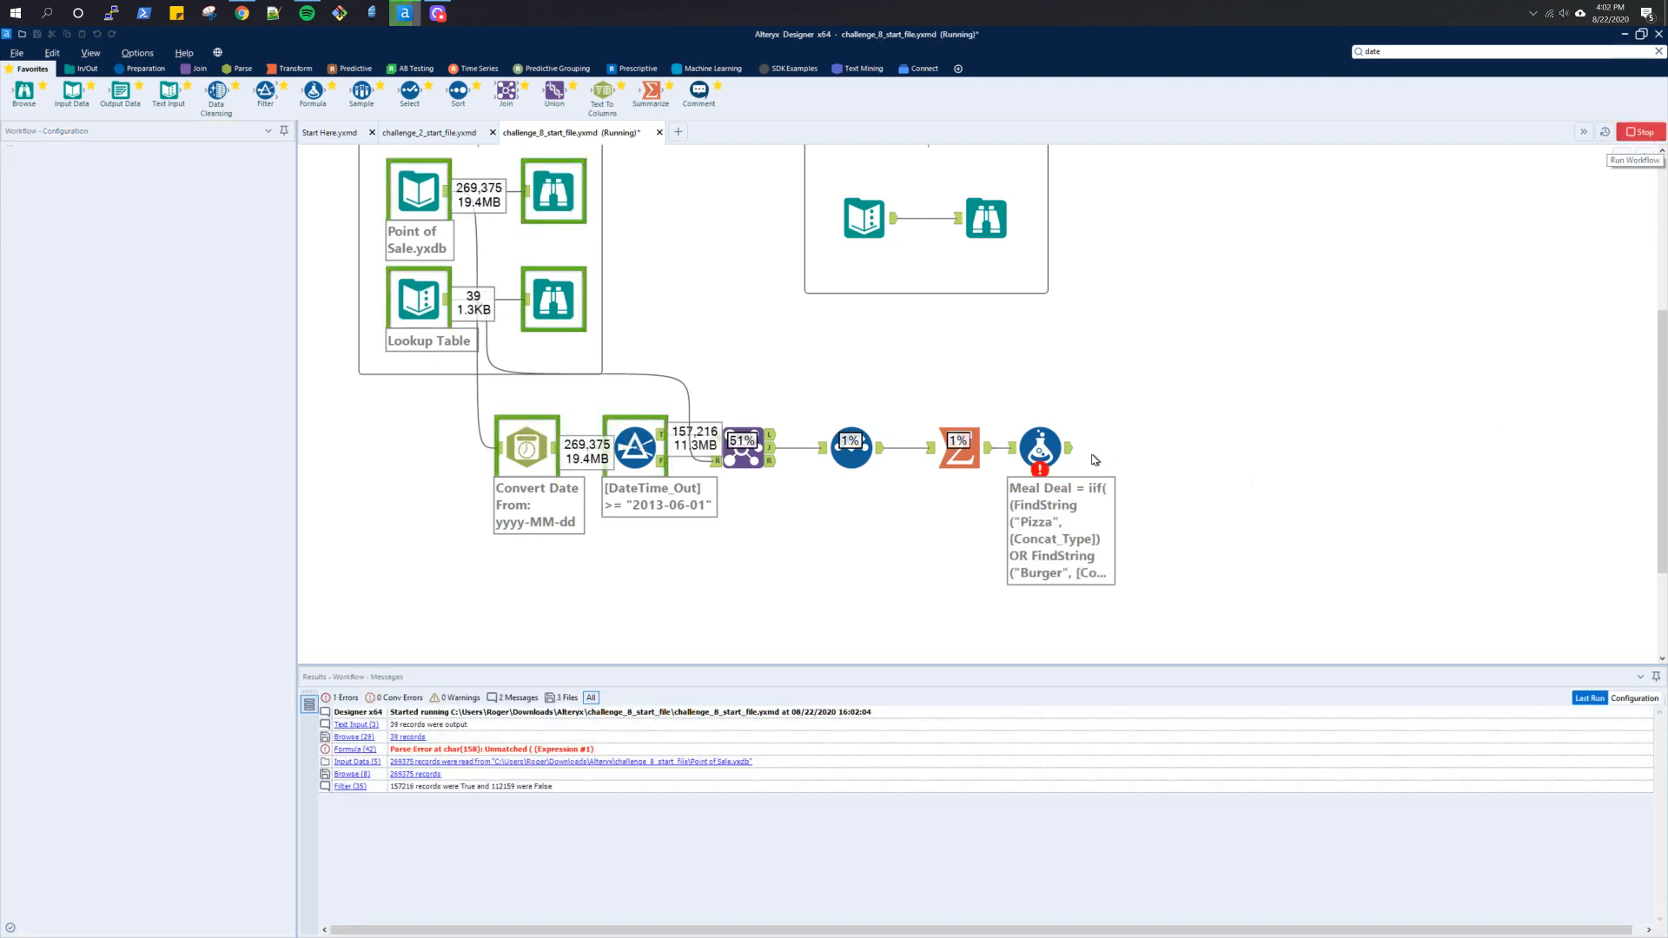
Step: Close the Pizza OR Burger group with a parenthesis after the Burger FindString call and run the workflow
click(1071, 451)
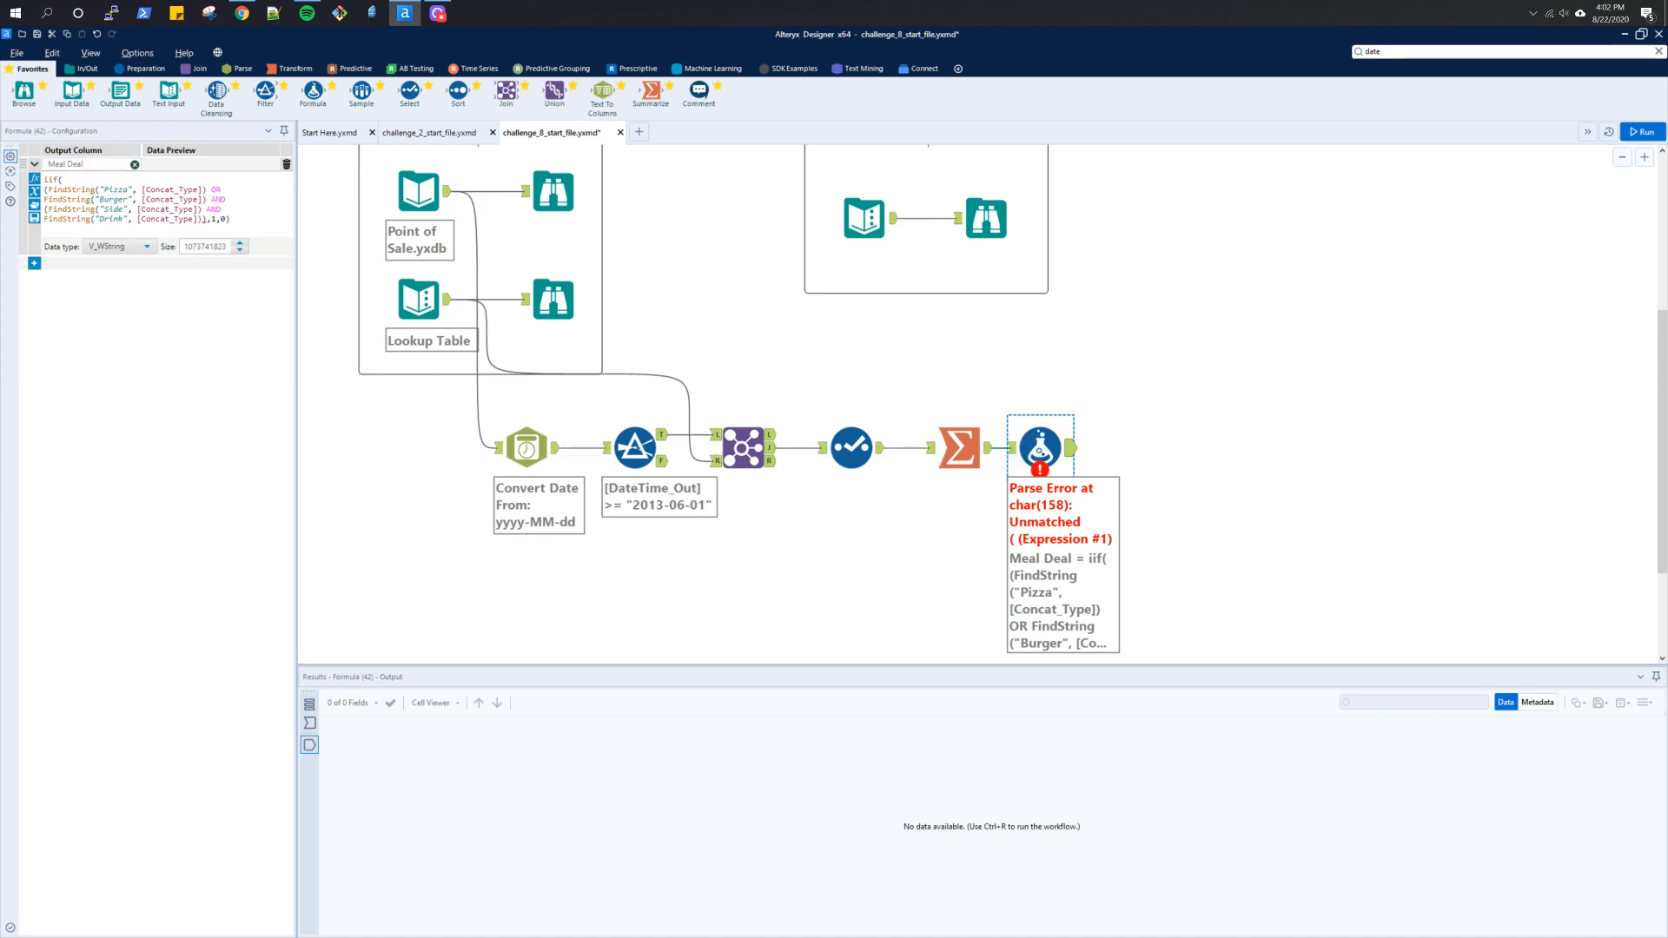
click(207, 192)
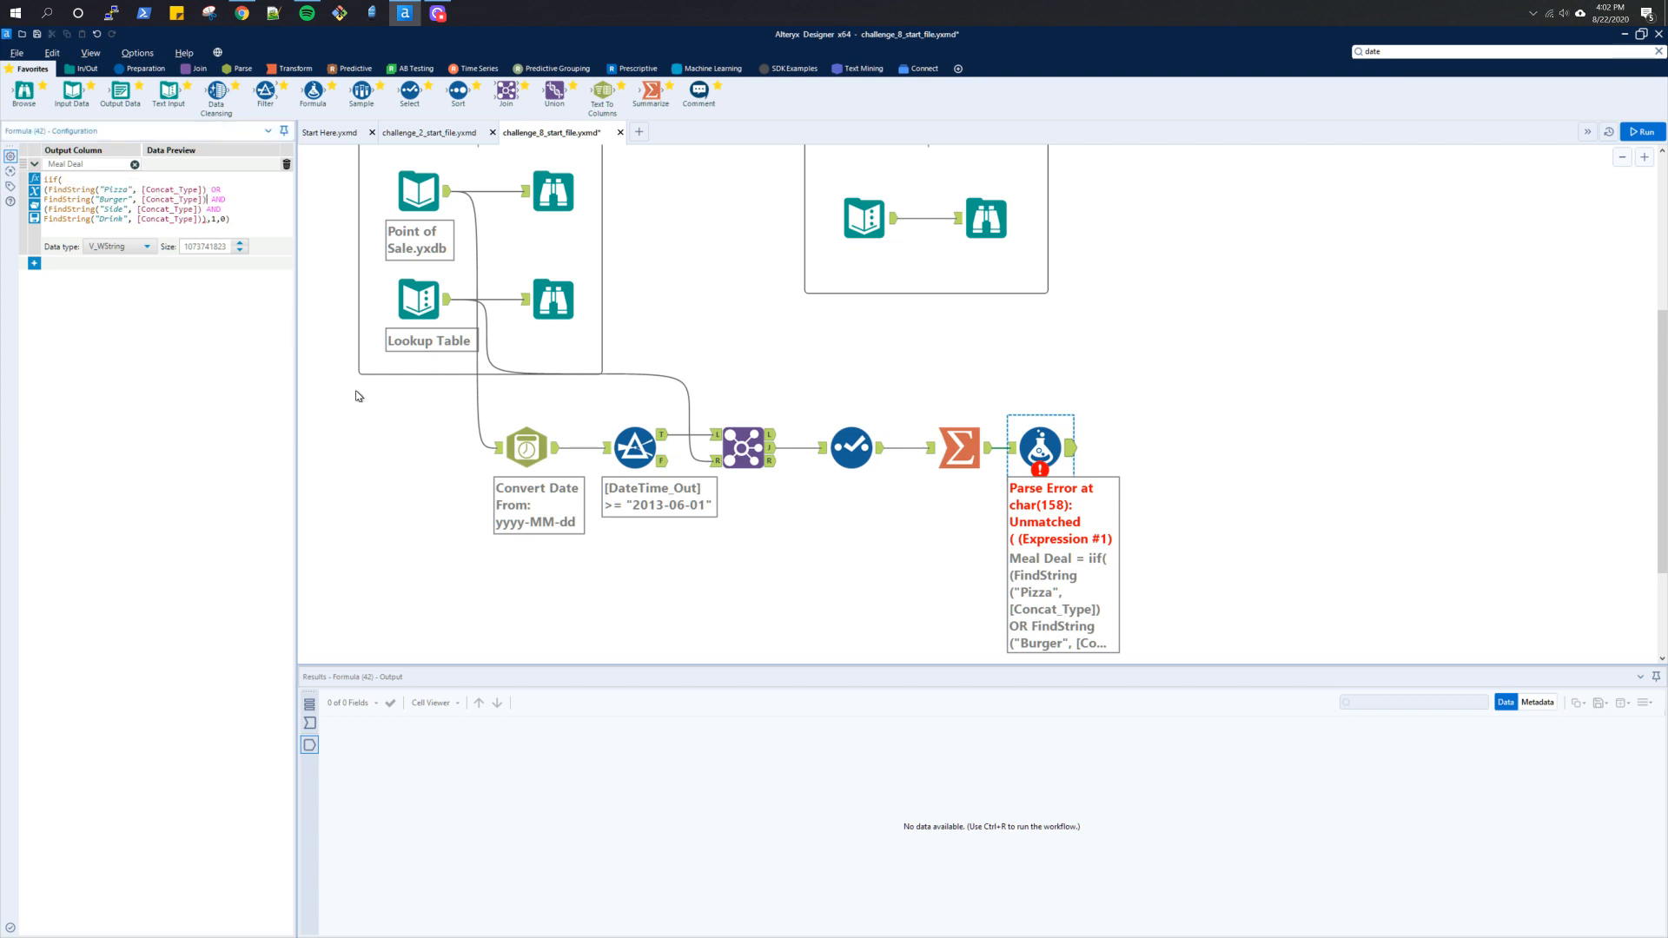
text())
click(877, 239)
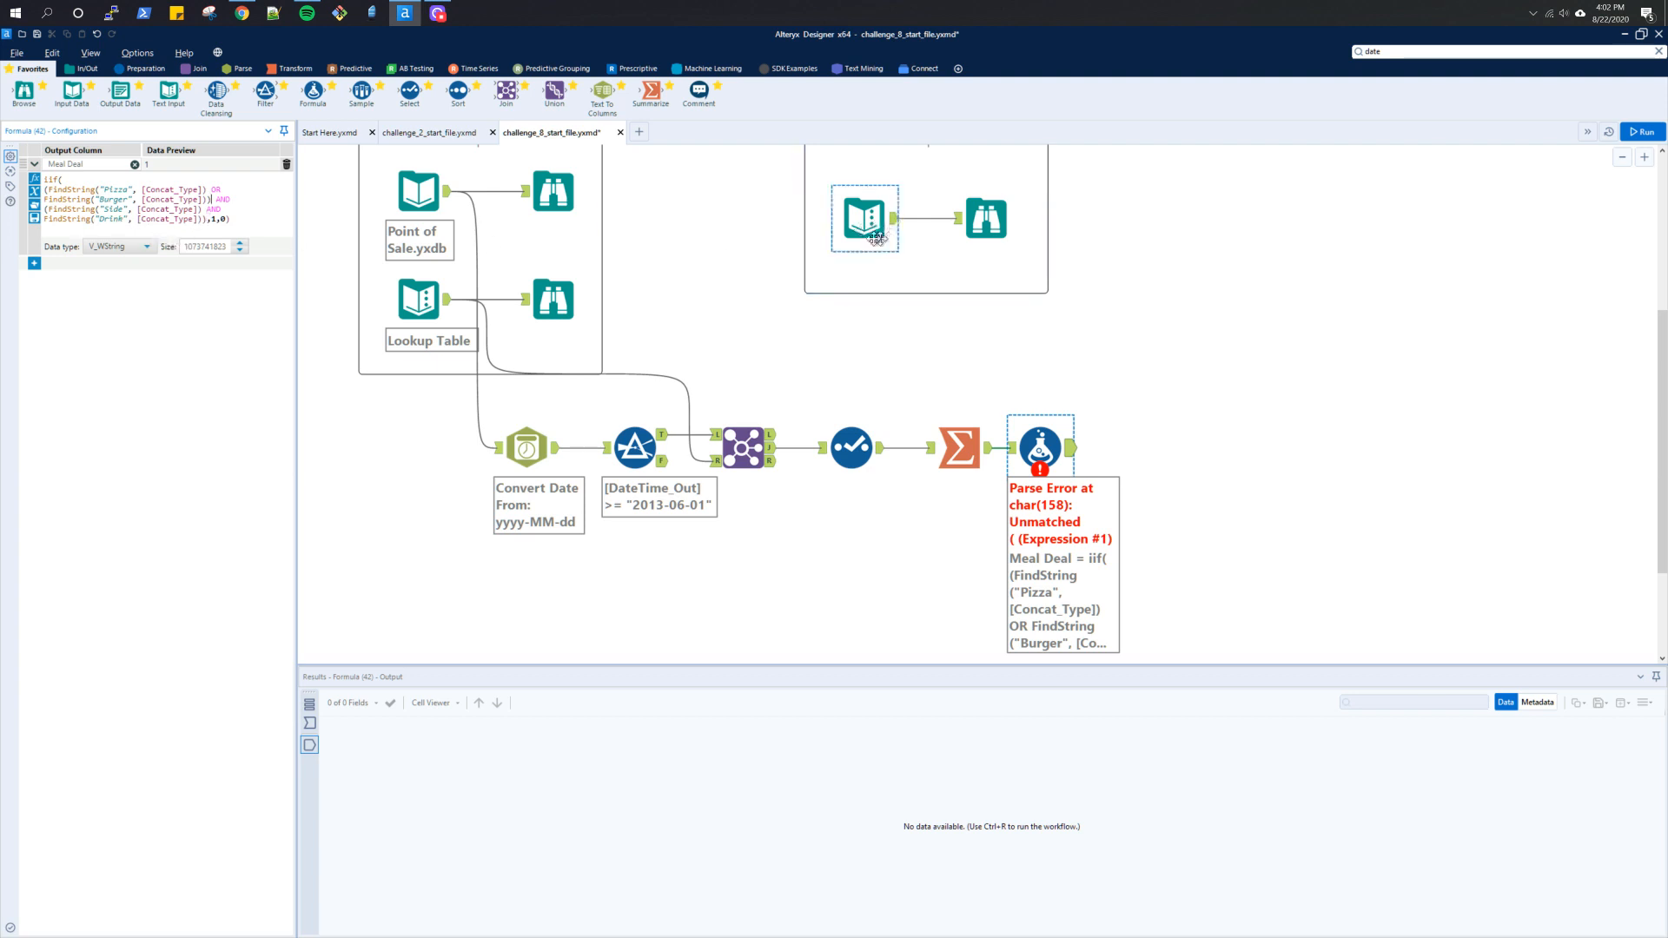
click(1641, 133)
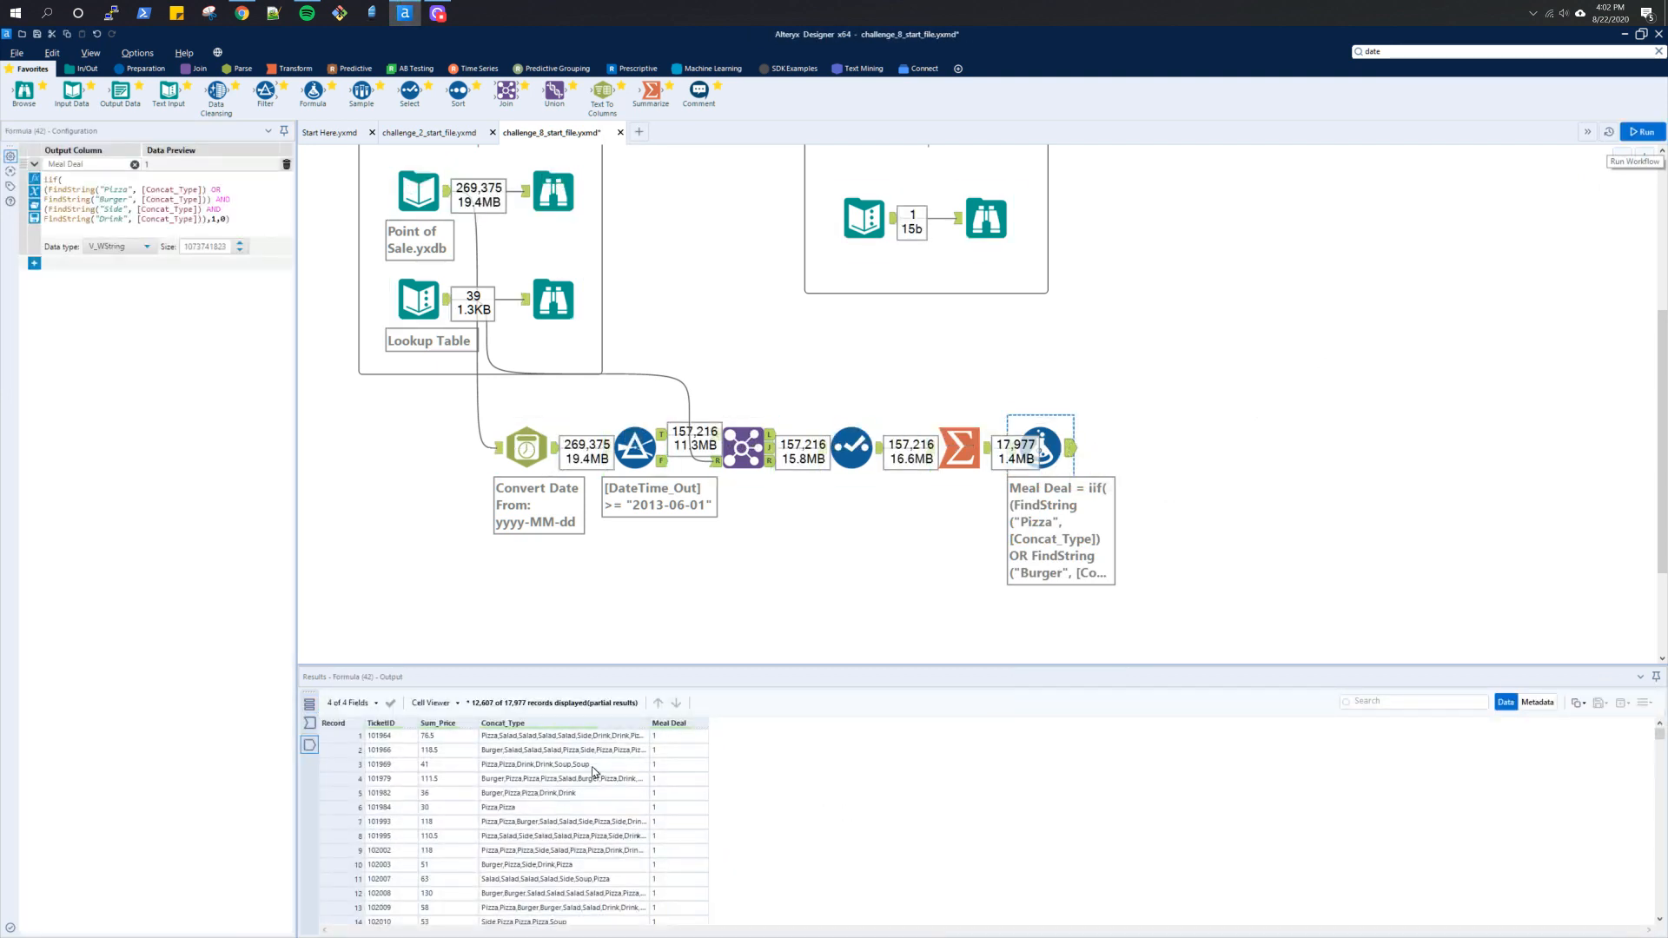
Step: Examine the Meal Deal values against Concat_Type through to the last displayed output records
scroll(647, 791, down, 20)
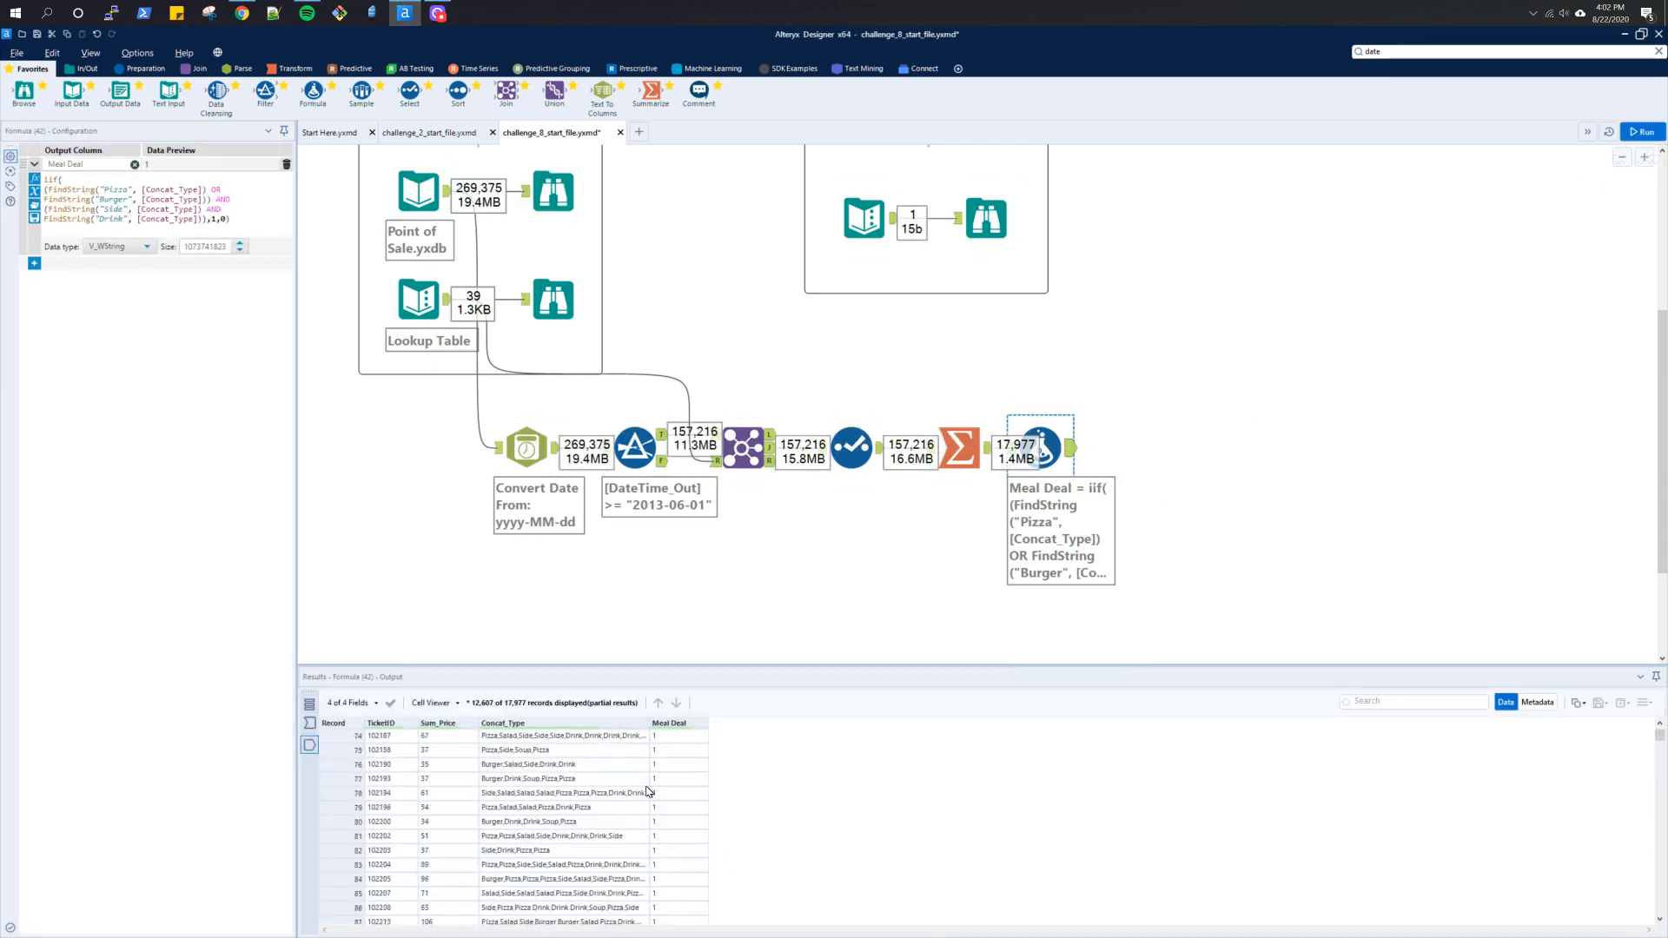
scroll(647, 791, down, 20)
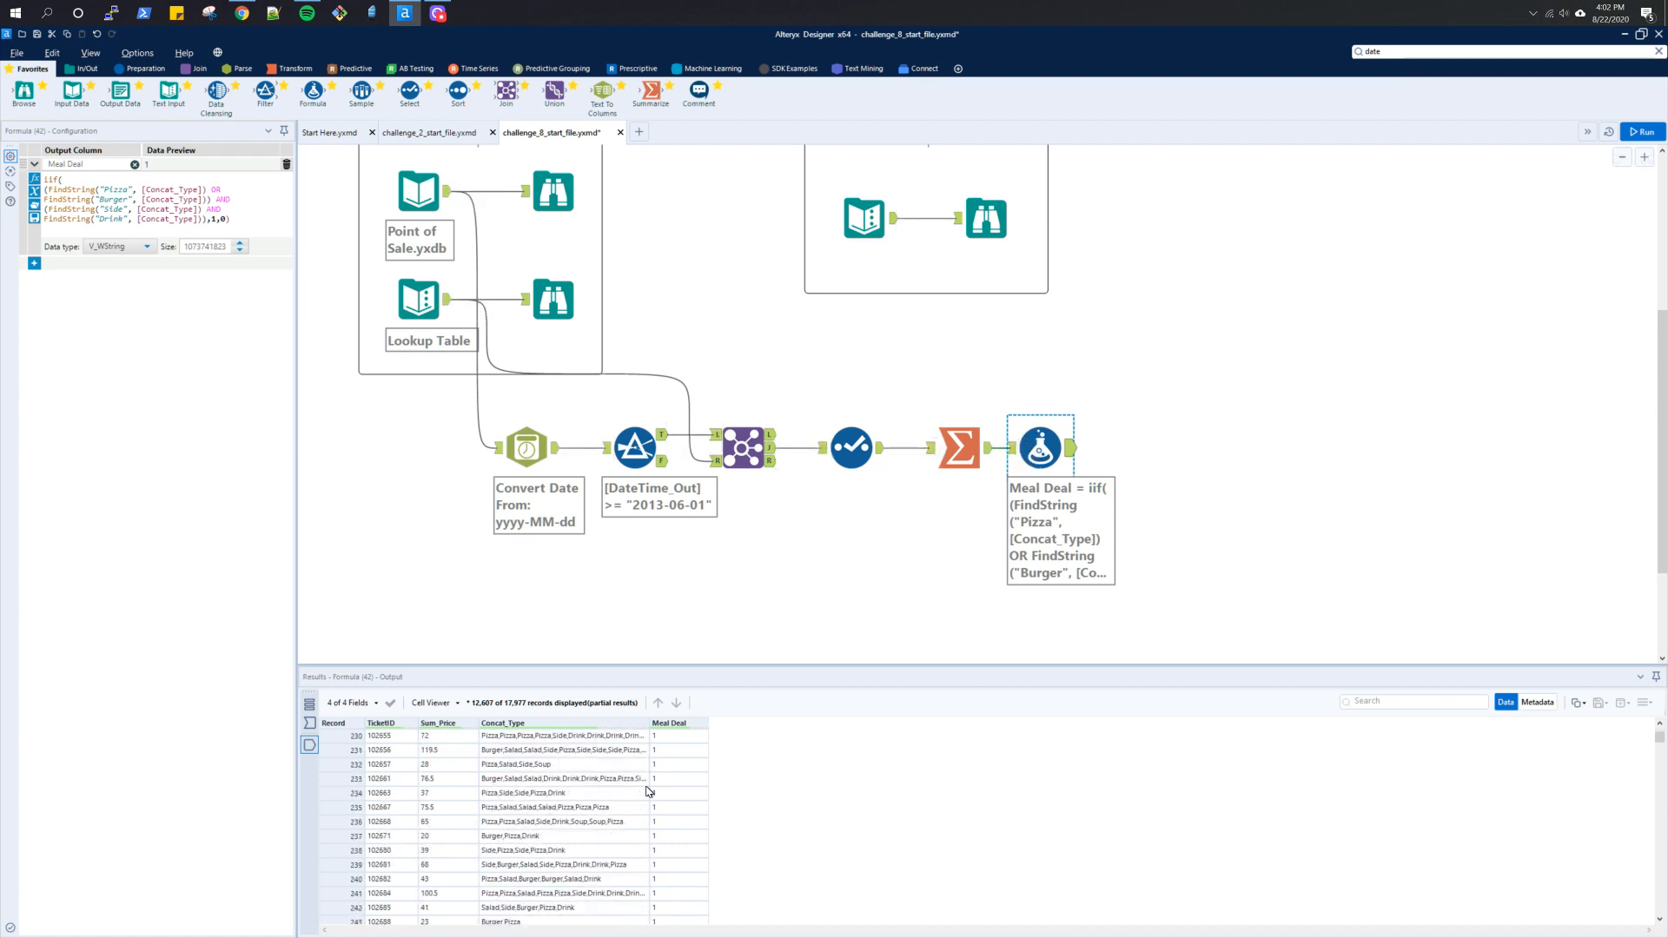
scroll(647, 792, down, 5)
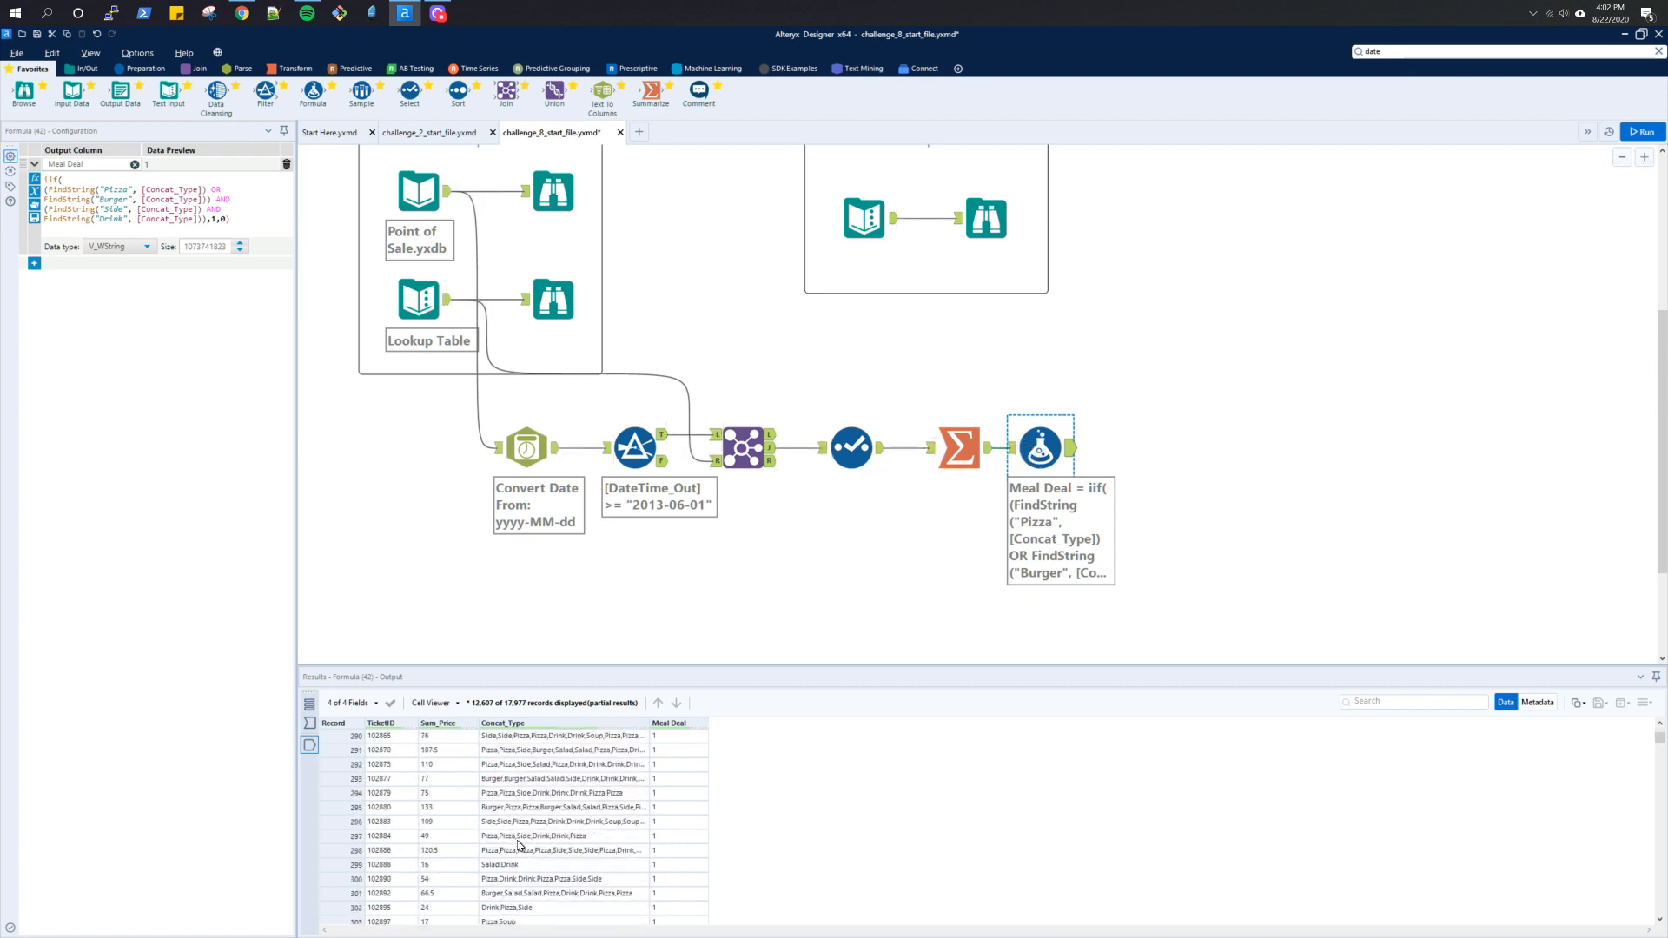
scroll(834, 789, down, 20)
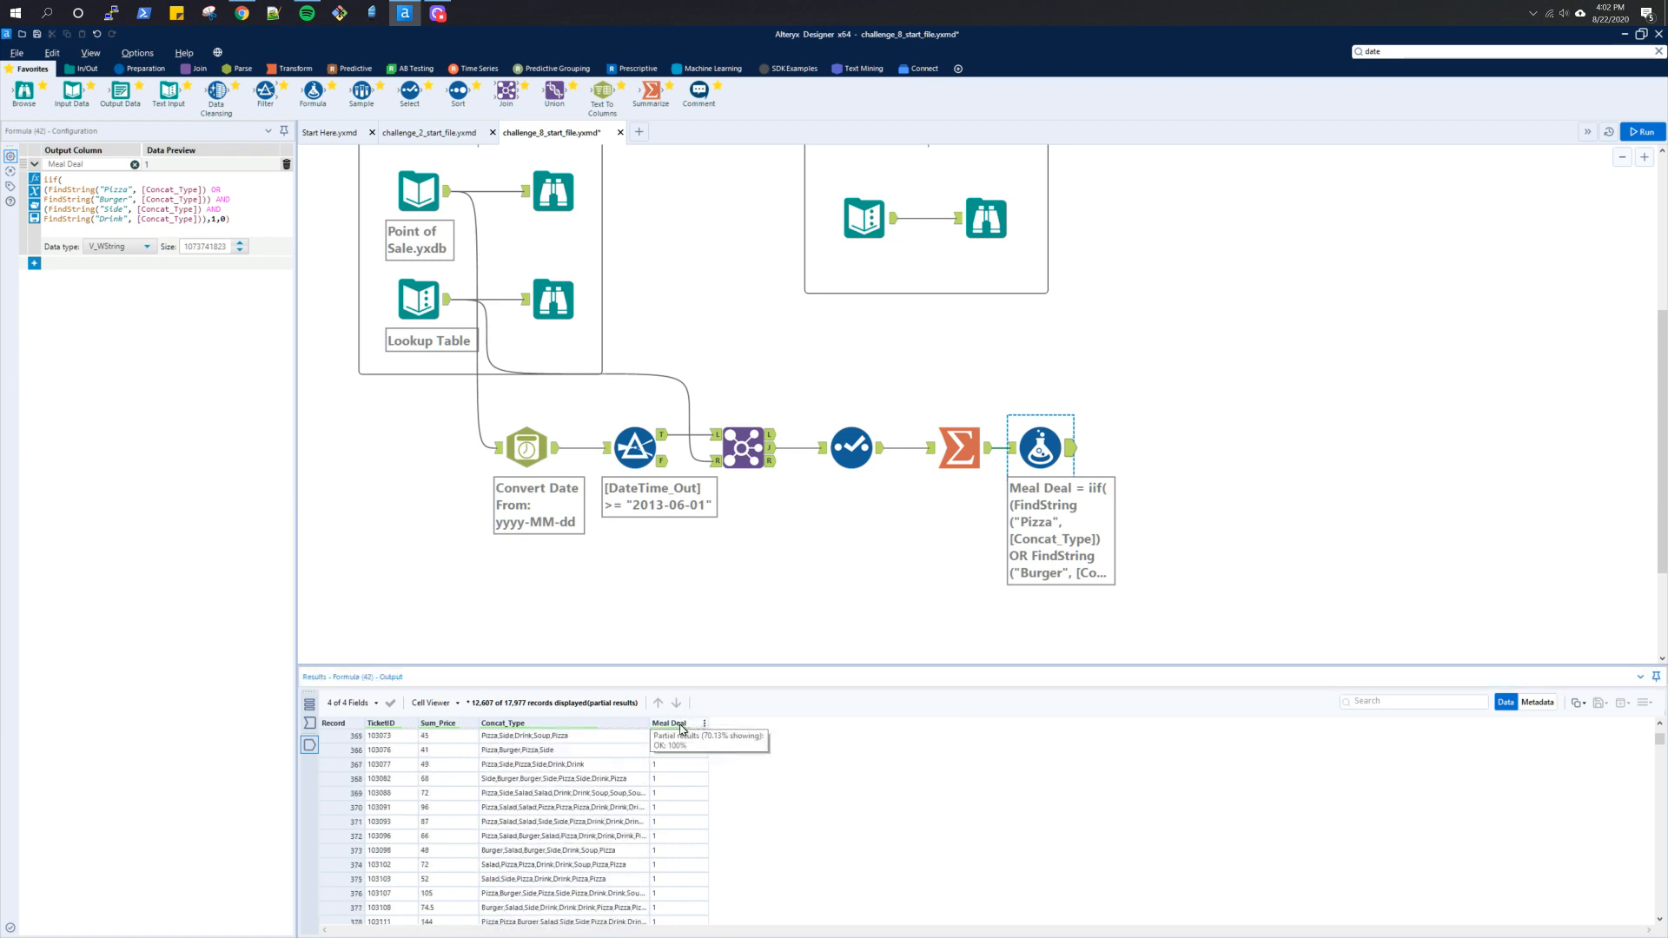
scroll(681, 733, down, 20)
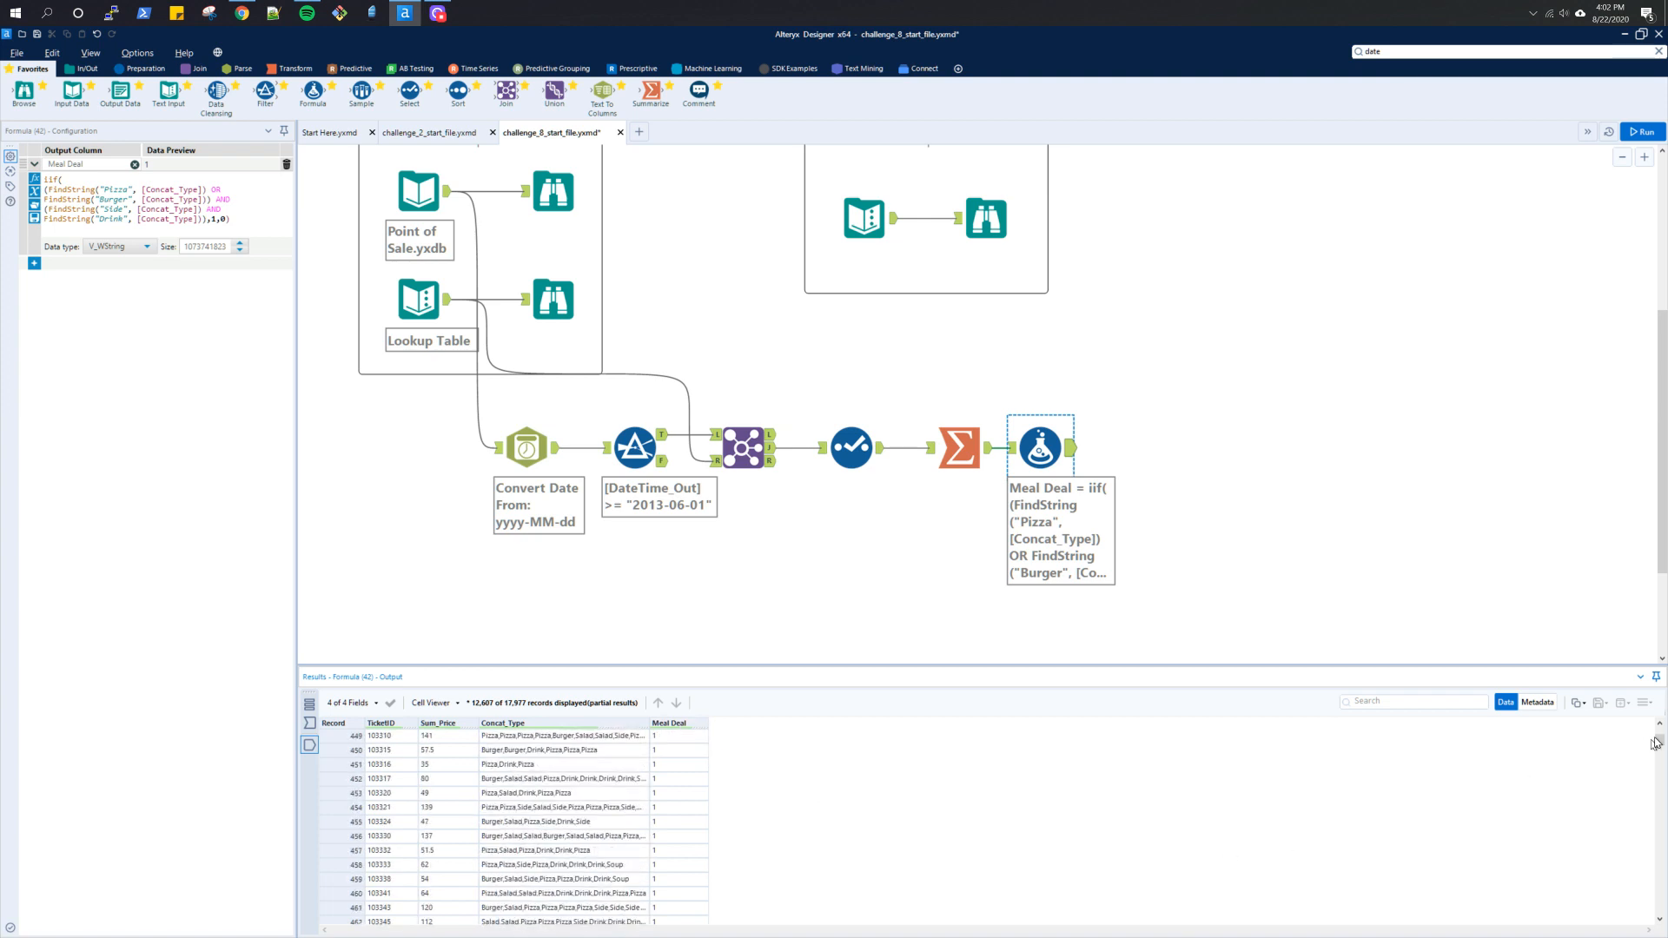
drag(1654, 743, 1660, 824)
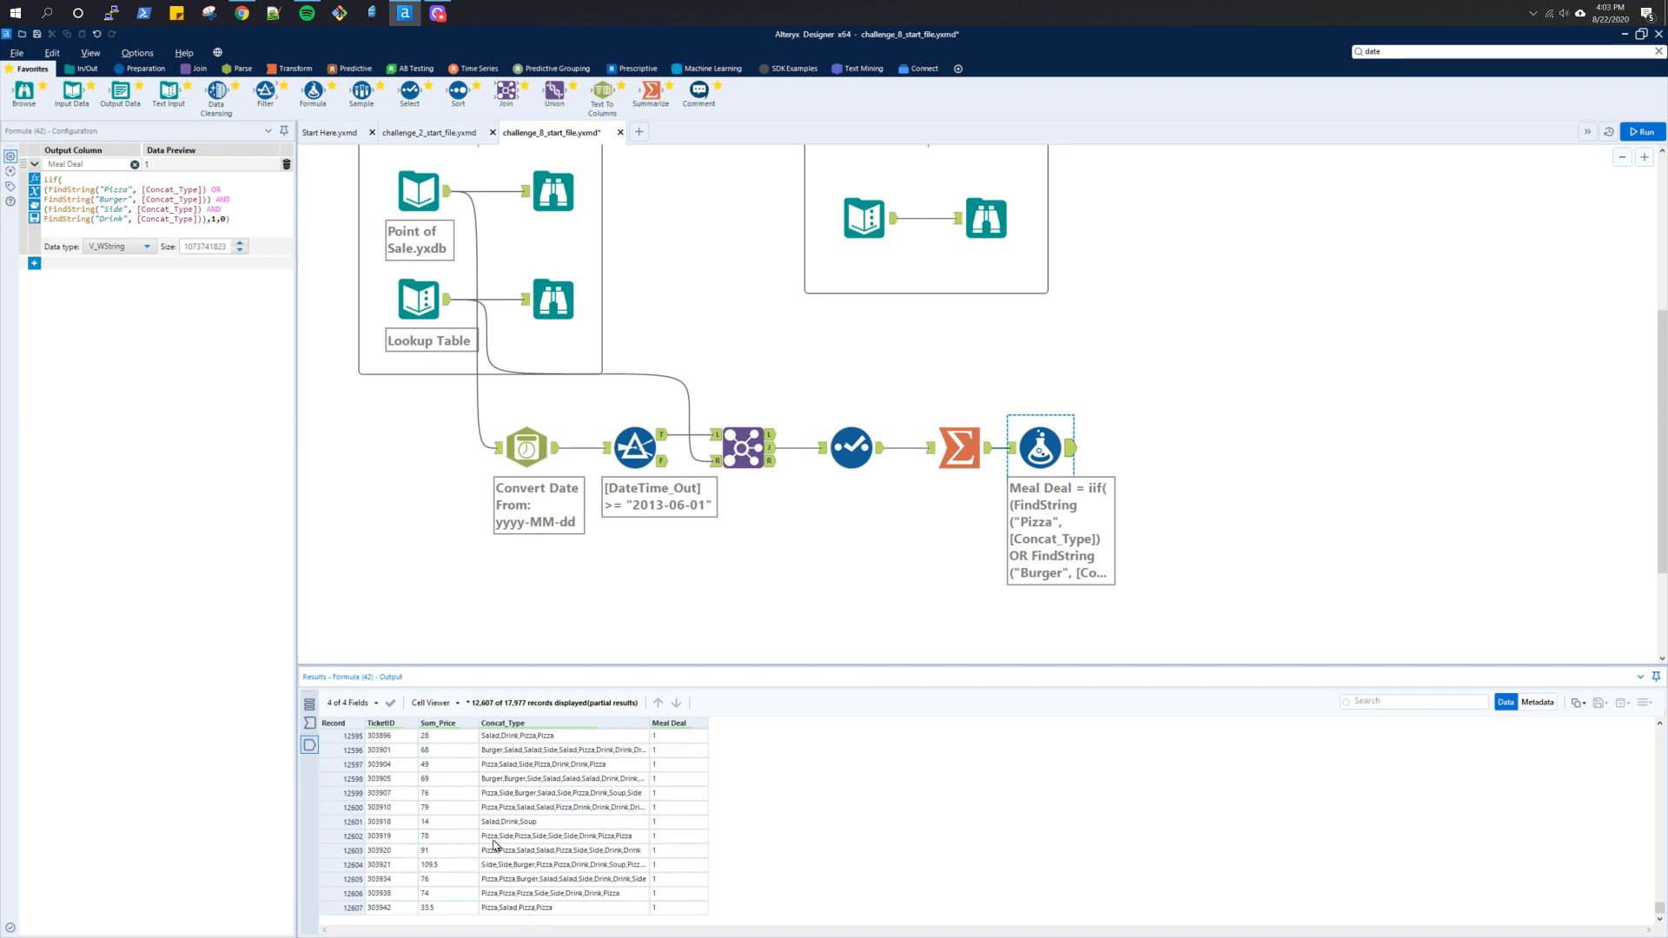
Step: Try rebalancing the closing parentheses around the Burger and Drink FindString calls and rerun the workflow
click(212, 218)
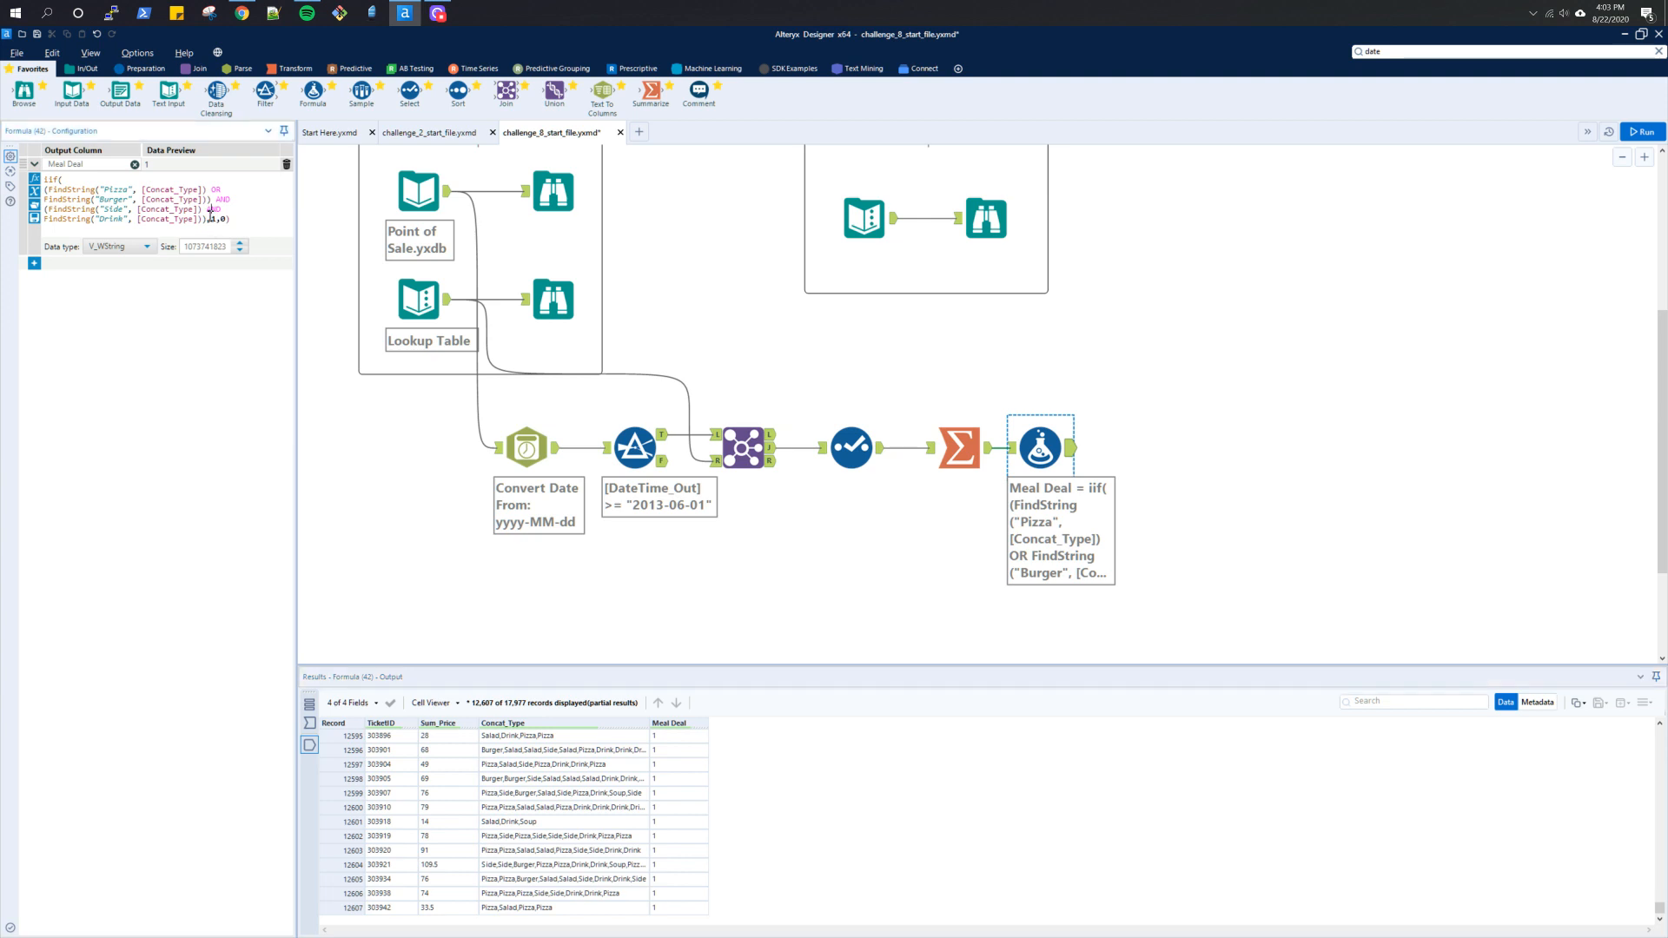
click(211, 199)
key(BackSpace)
key(Delete)
key(Return)
key(BackSpace)
text())
text())
click(1641, 131)
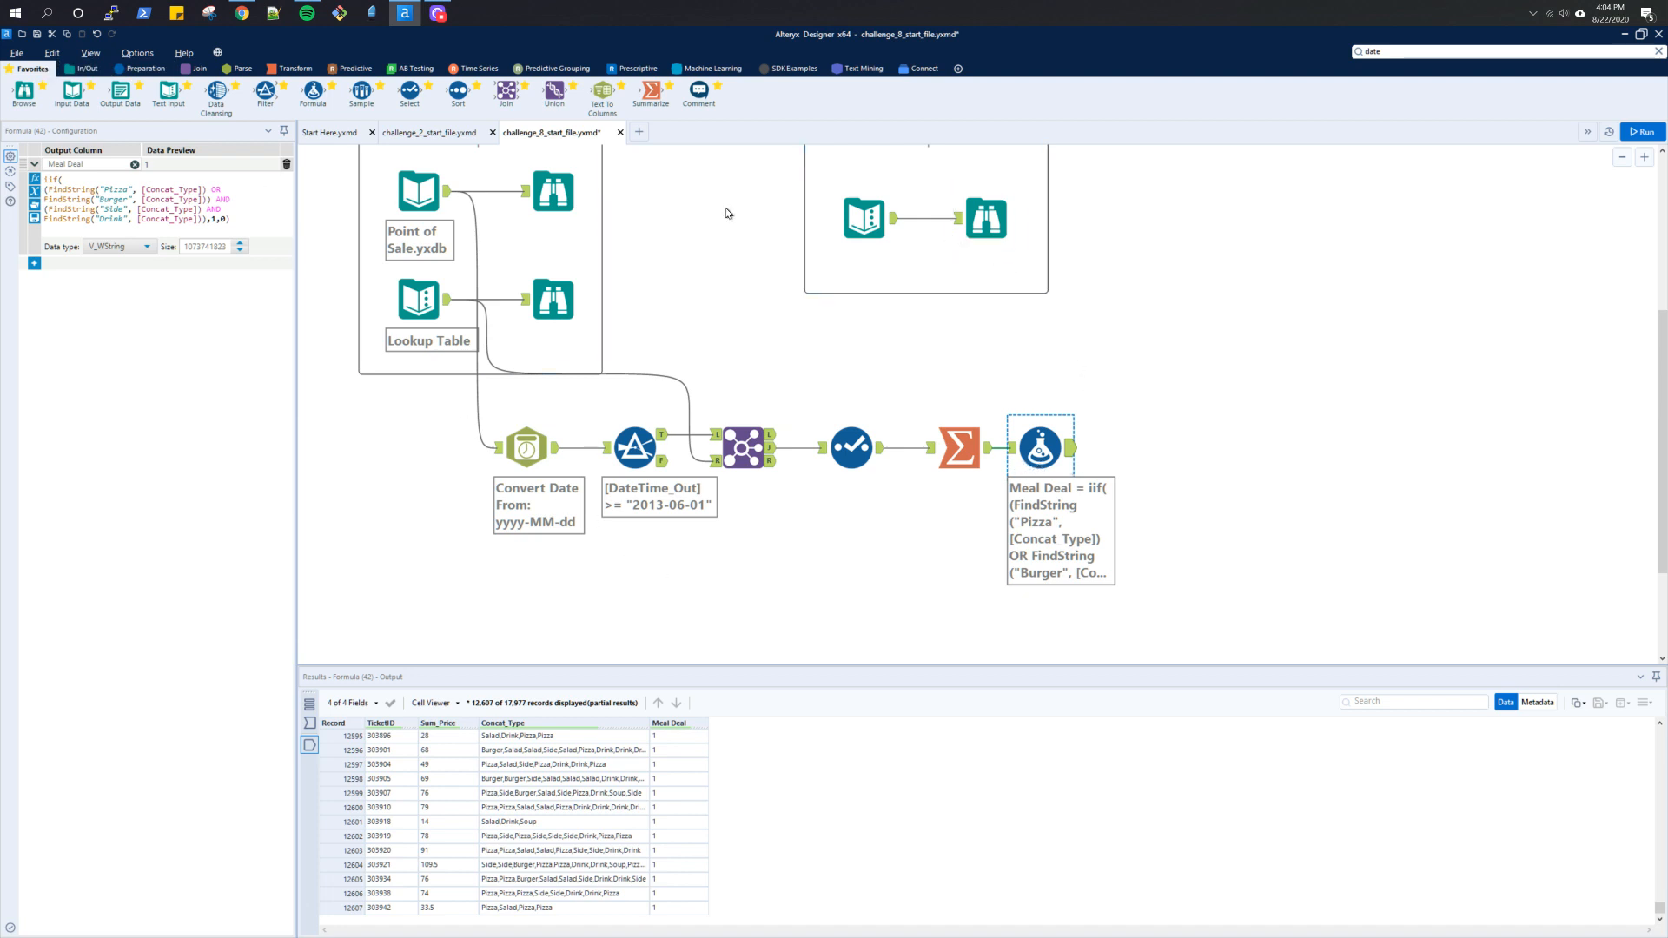
Step: Search for the Browse tool, connect one after the Formula tool, and run the workflow
click(1390, 51)
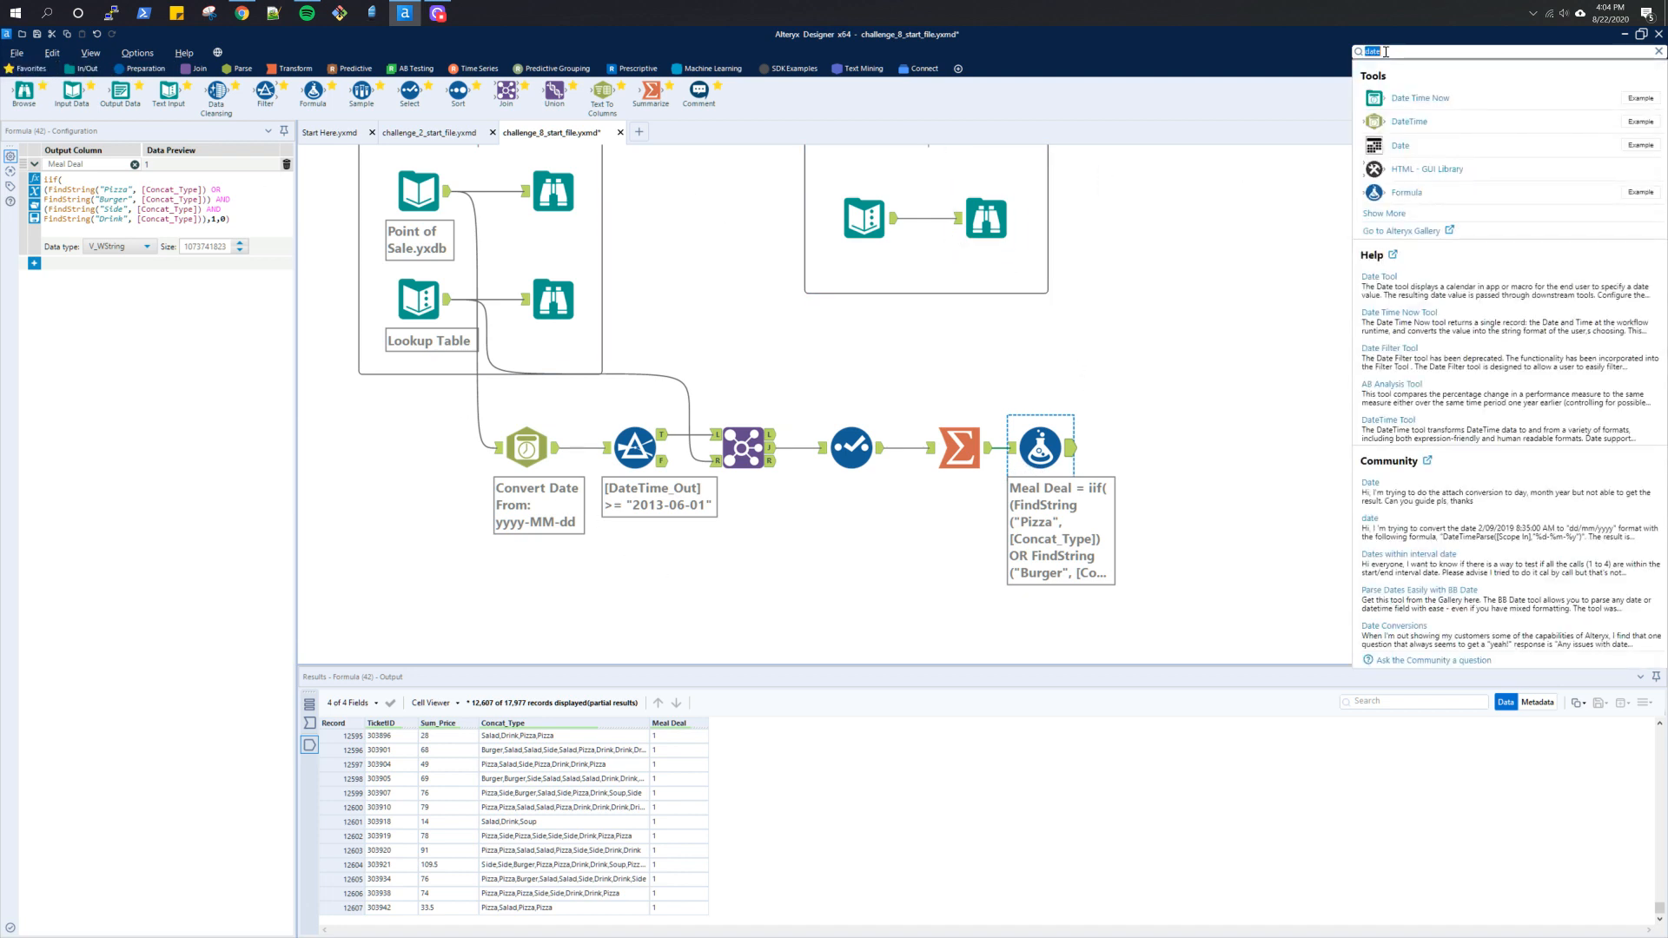
text(browse)
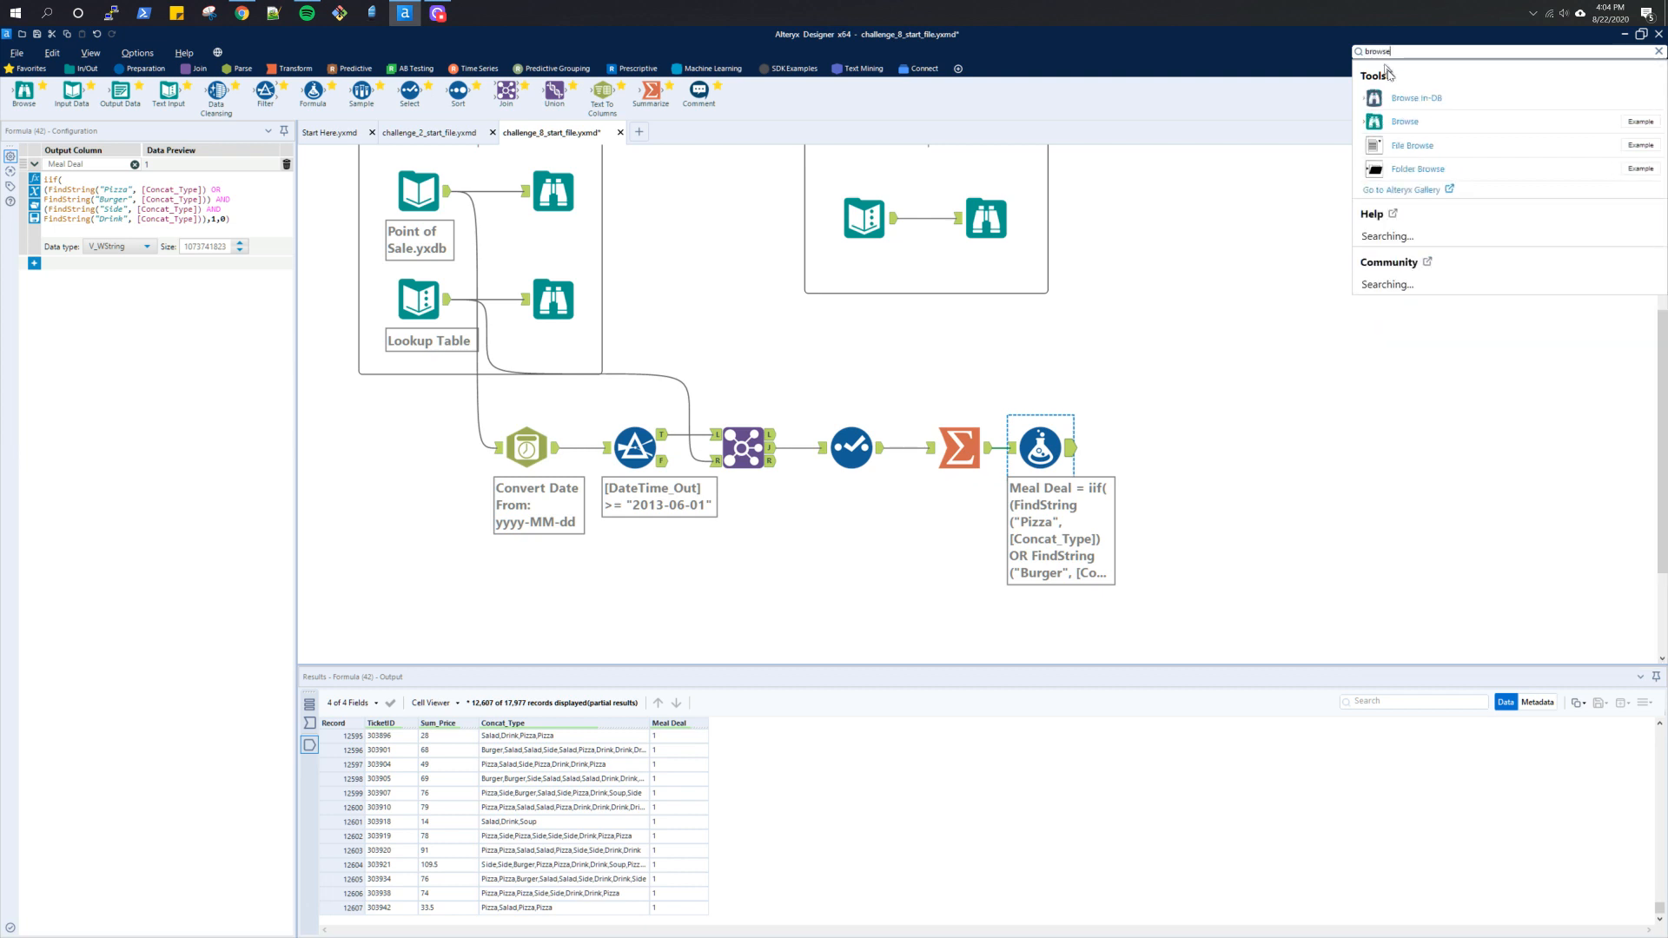
drag(1394, 121, 1123, 449)
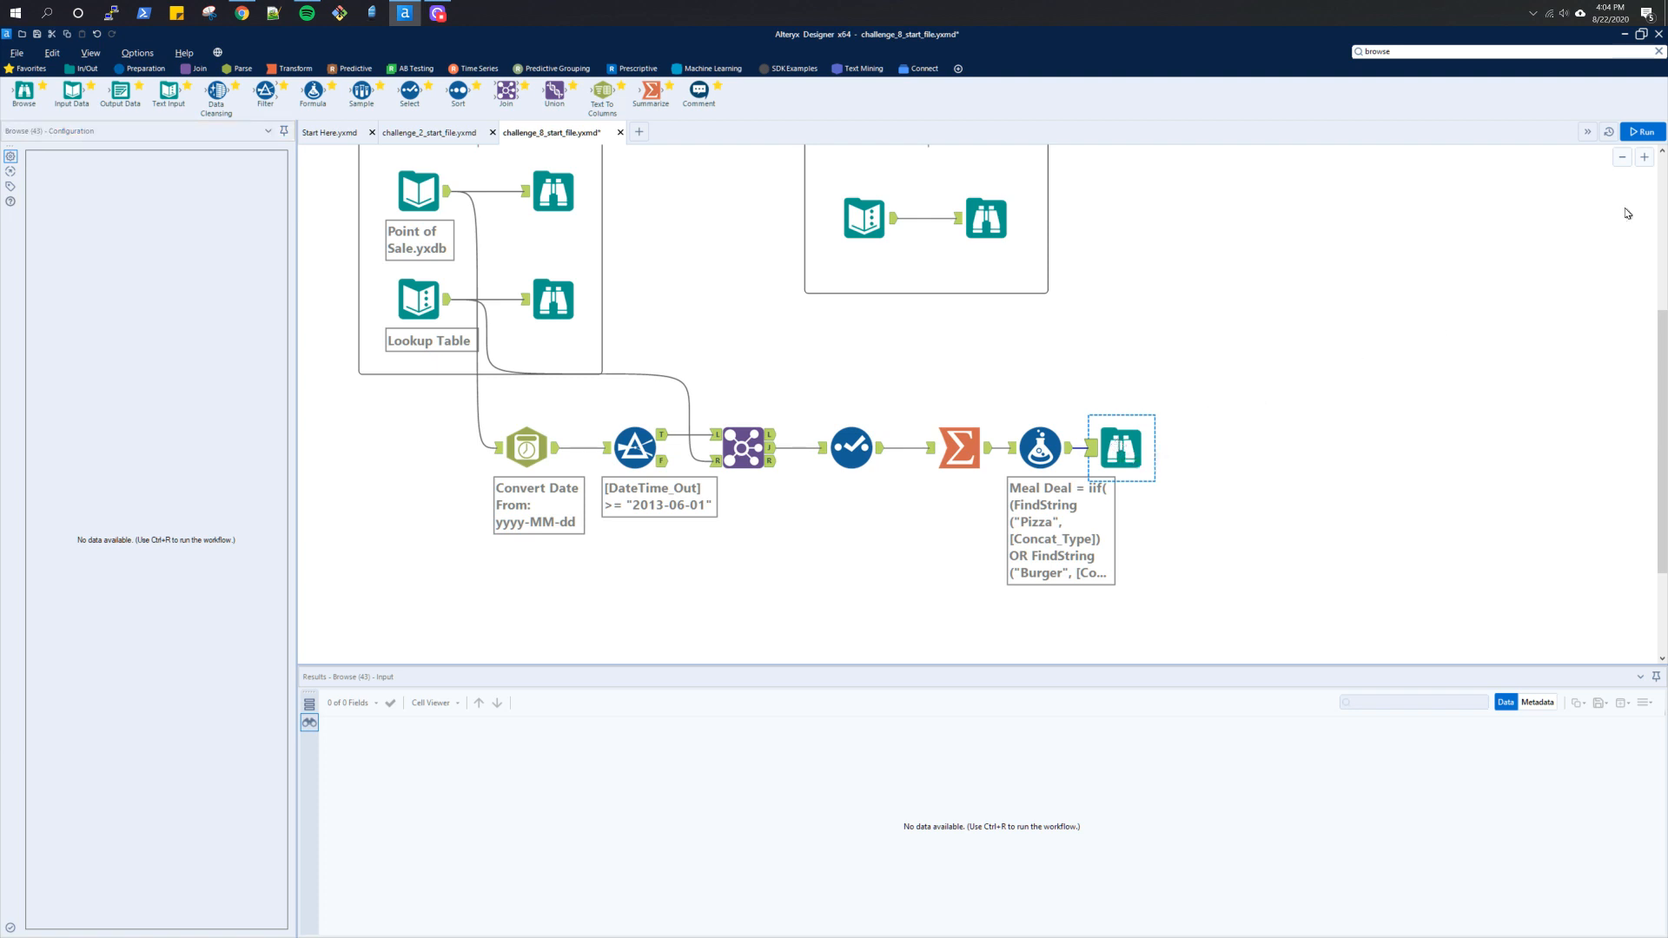
click(1655, 137)
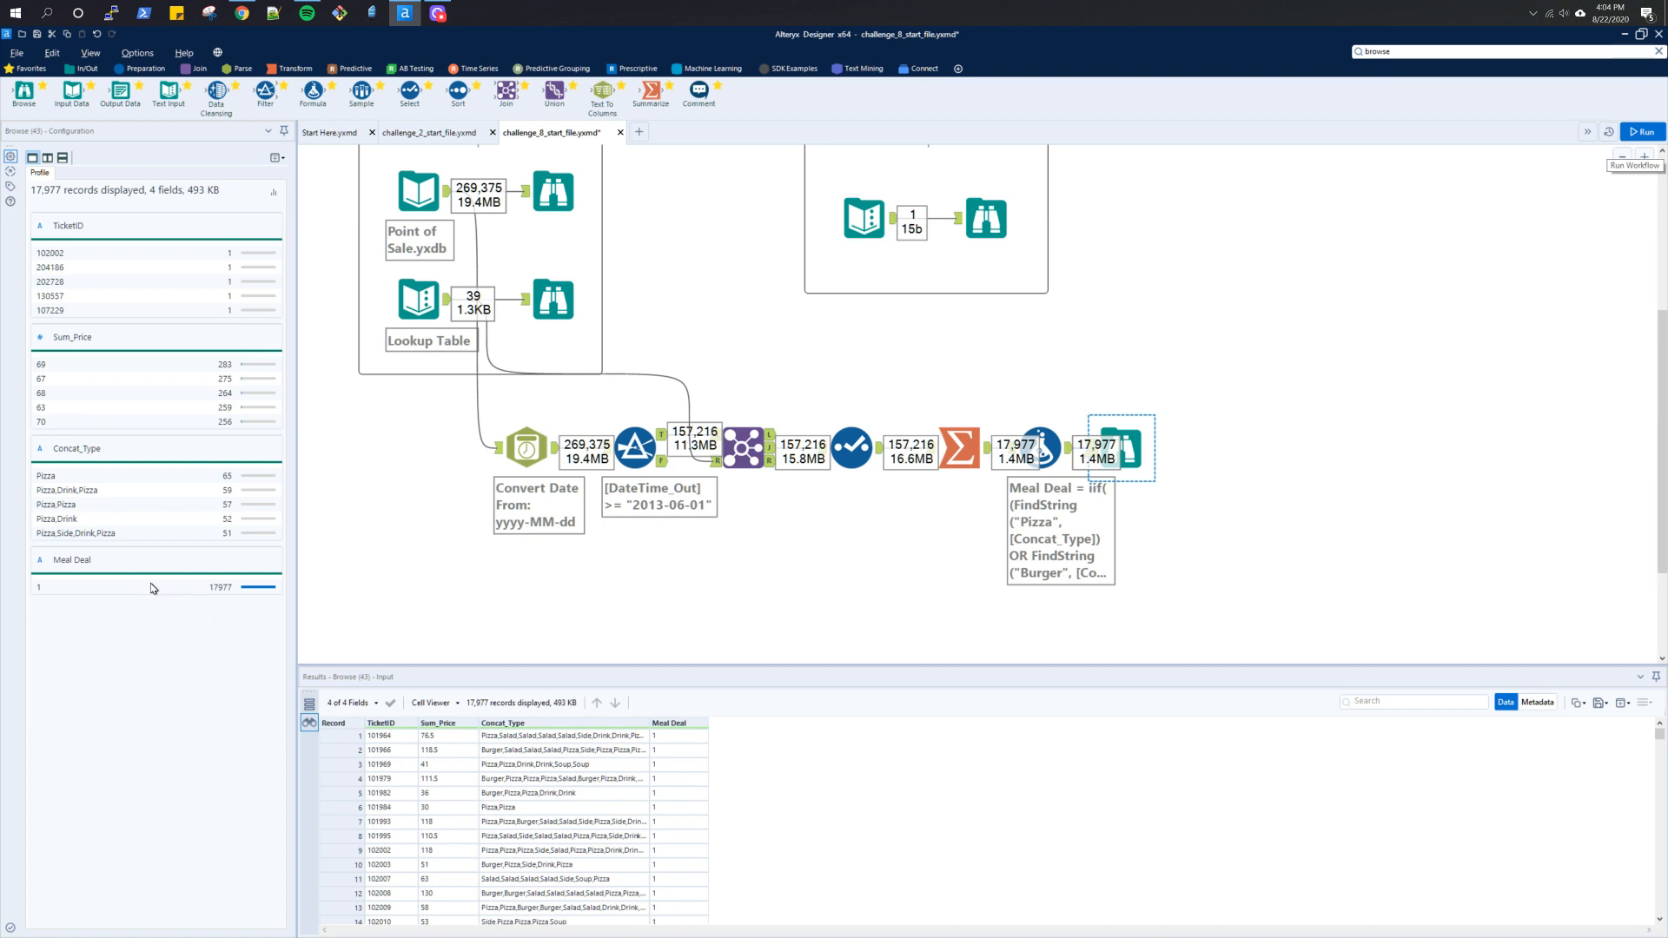
Step: Compare the expected output with the new Browse results, and review the Formula expression in a widened configuration pane against the objective
click(979, 231)
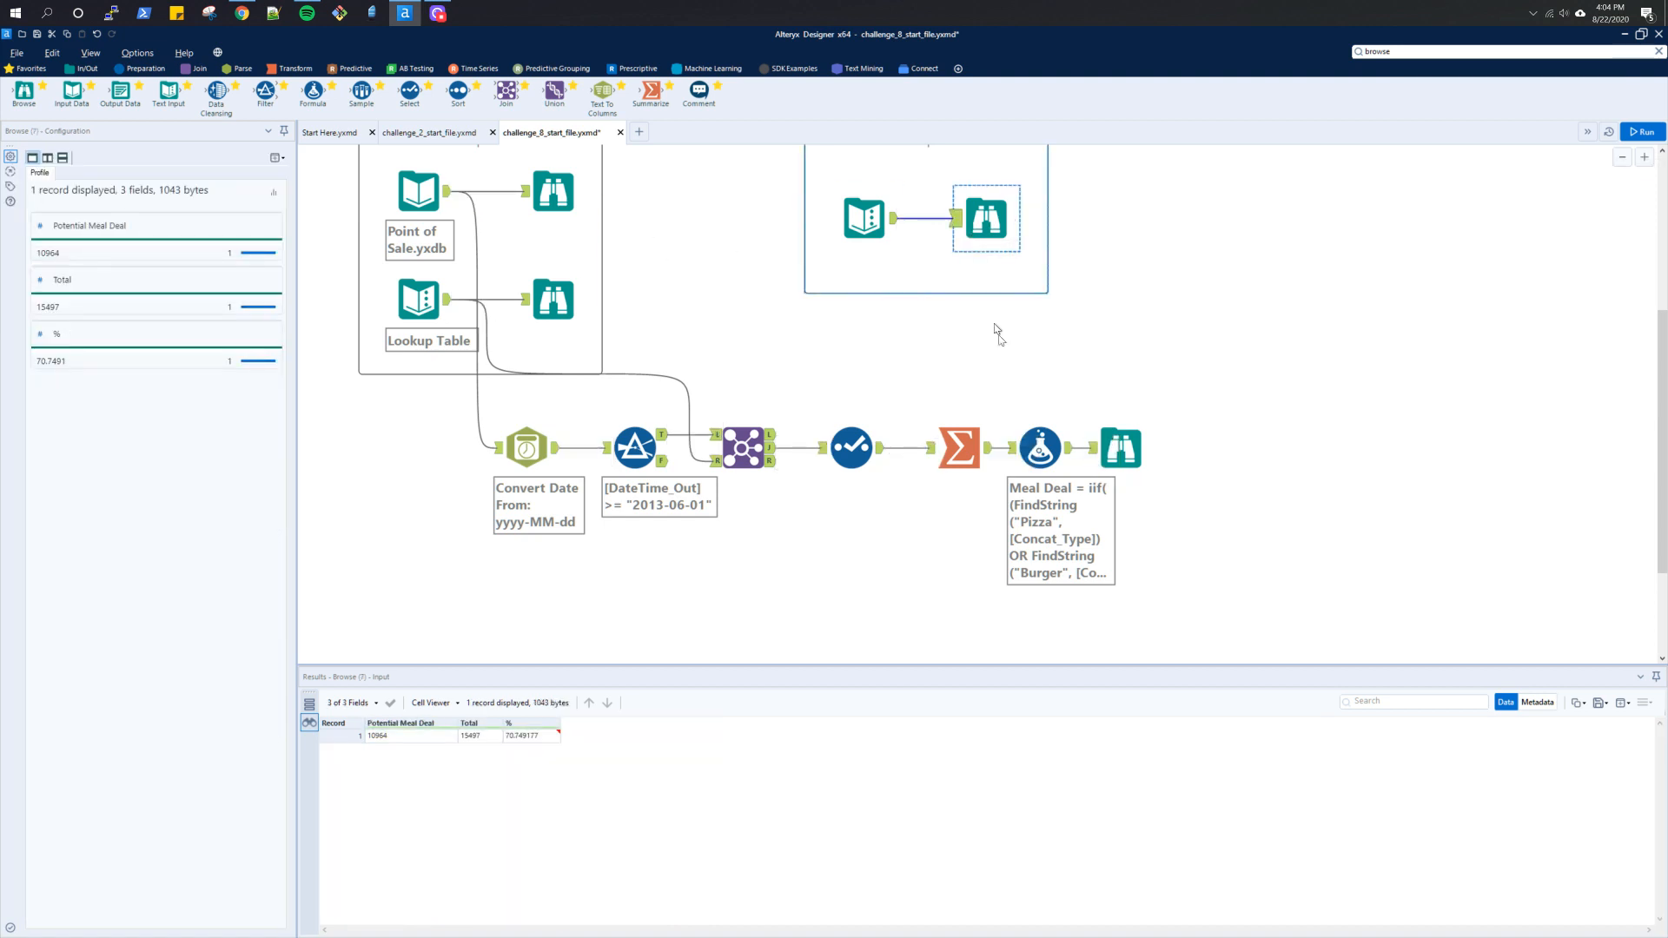
click(1112, 446)
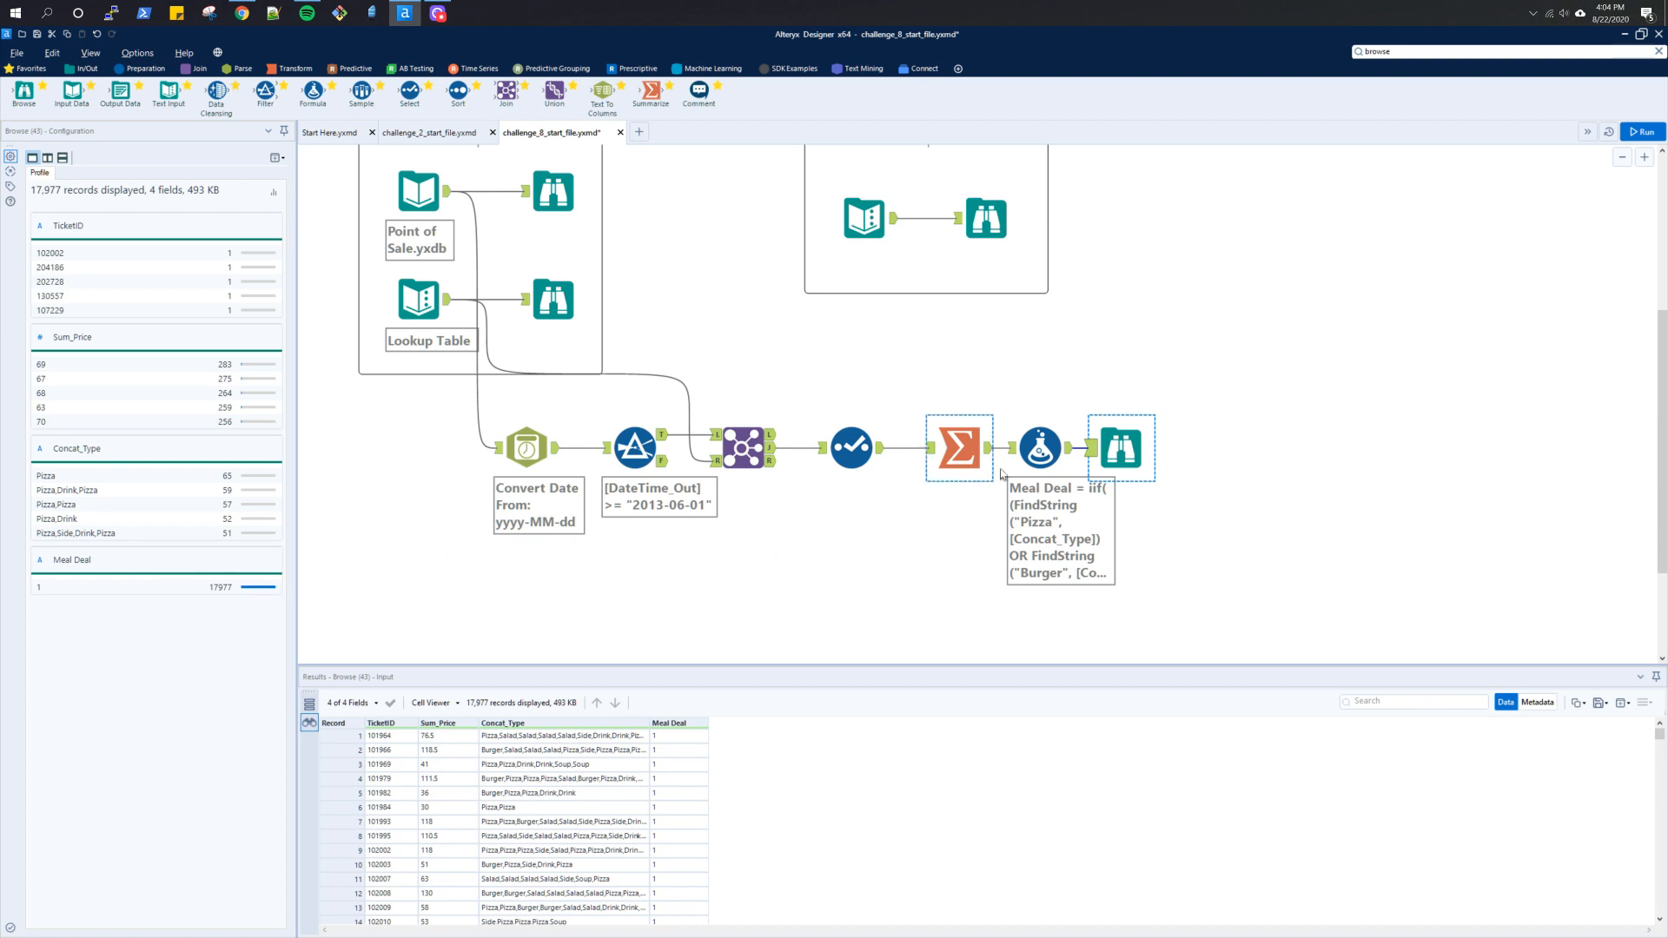
ctrl+click(1031, 443)
click(1031, 443)
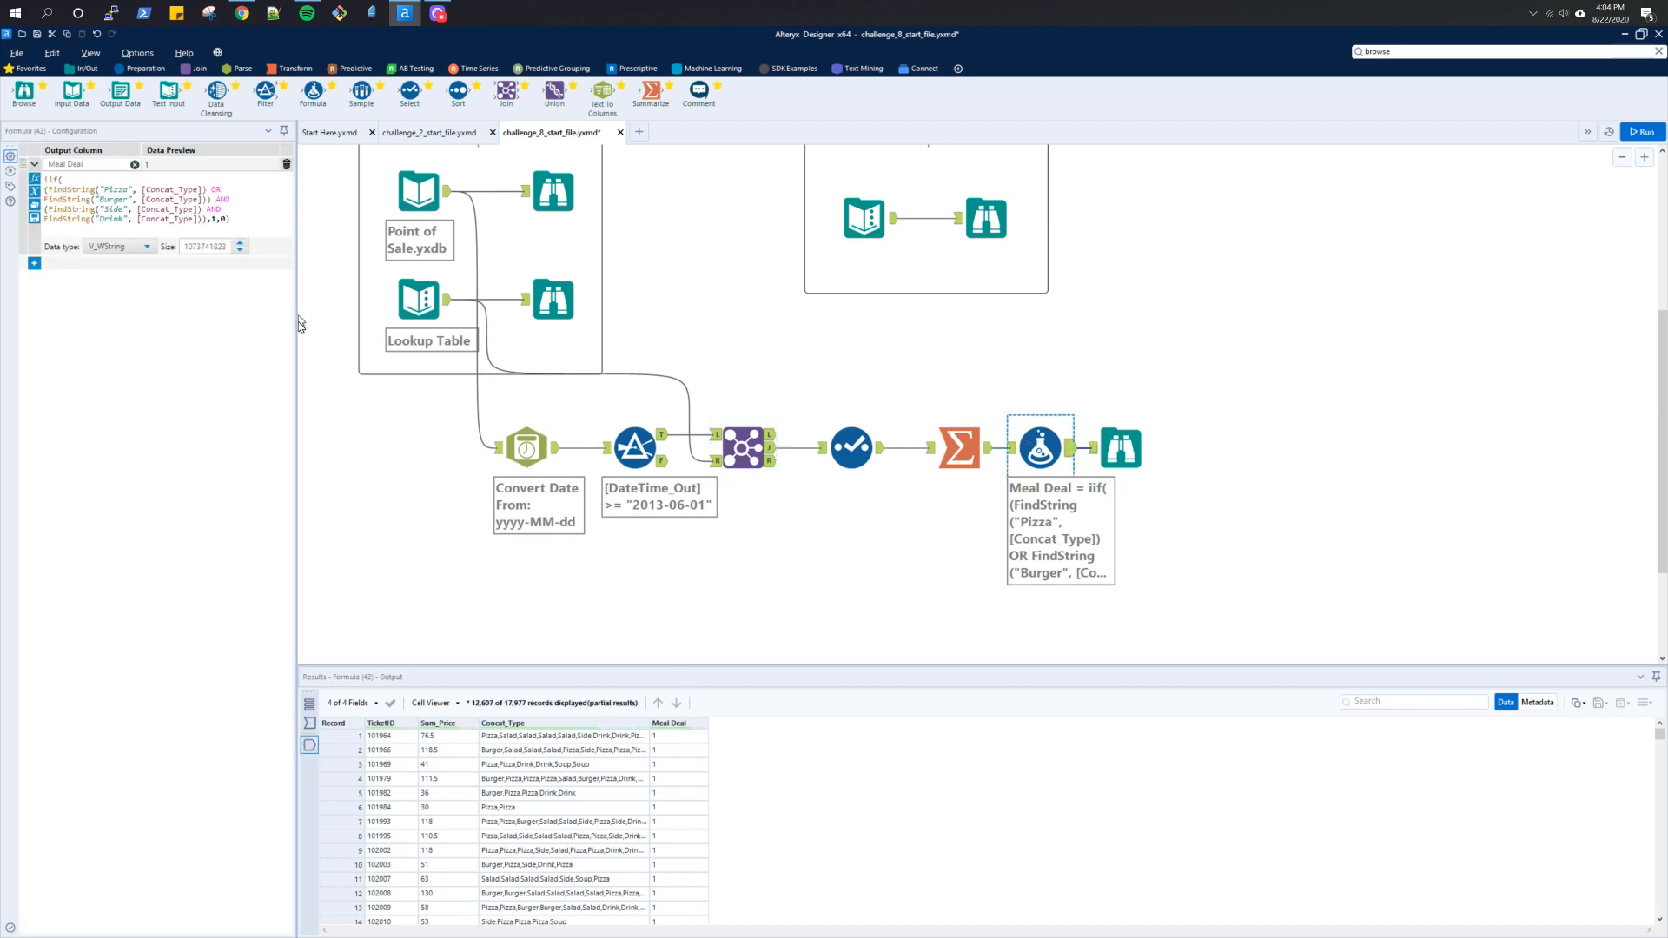
drag(295, 311, 451, 311)
scroll(526, 446, up, 4)
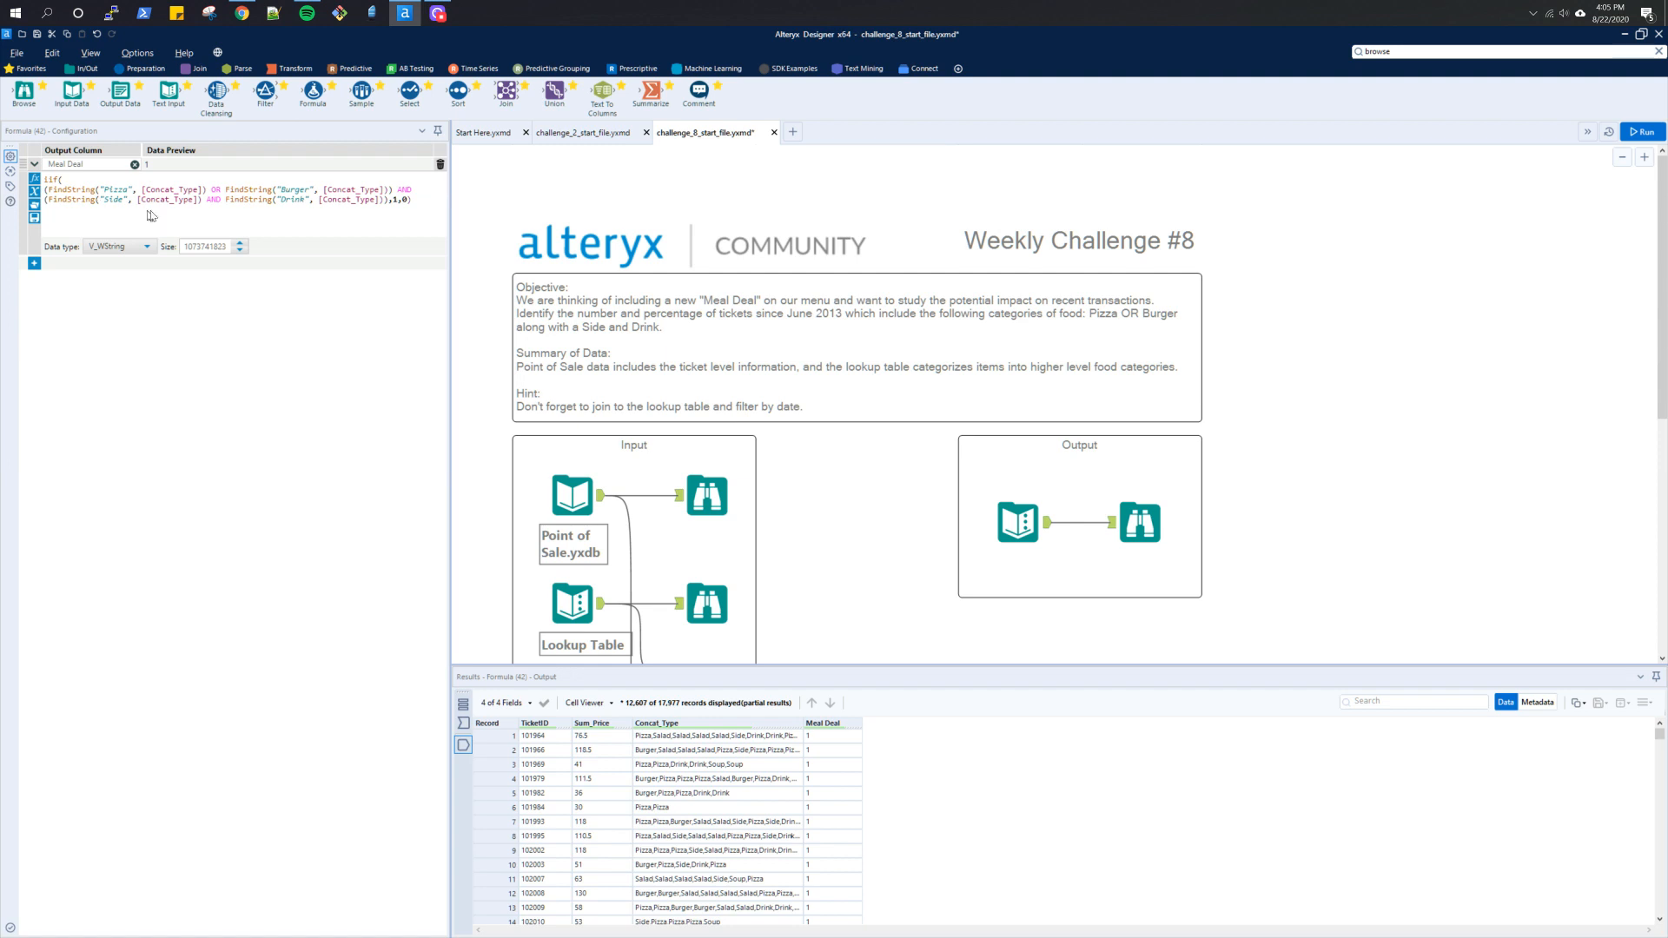
Step: Try retyping the closing parentheses after the Drink FindString call and run the workflow again
click(385, 199)
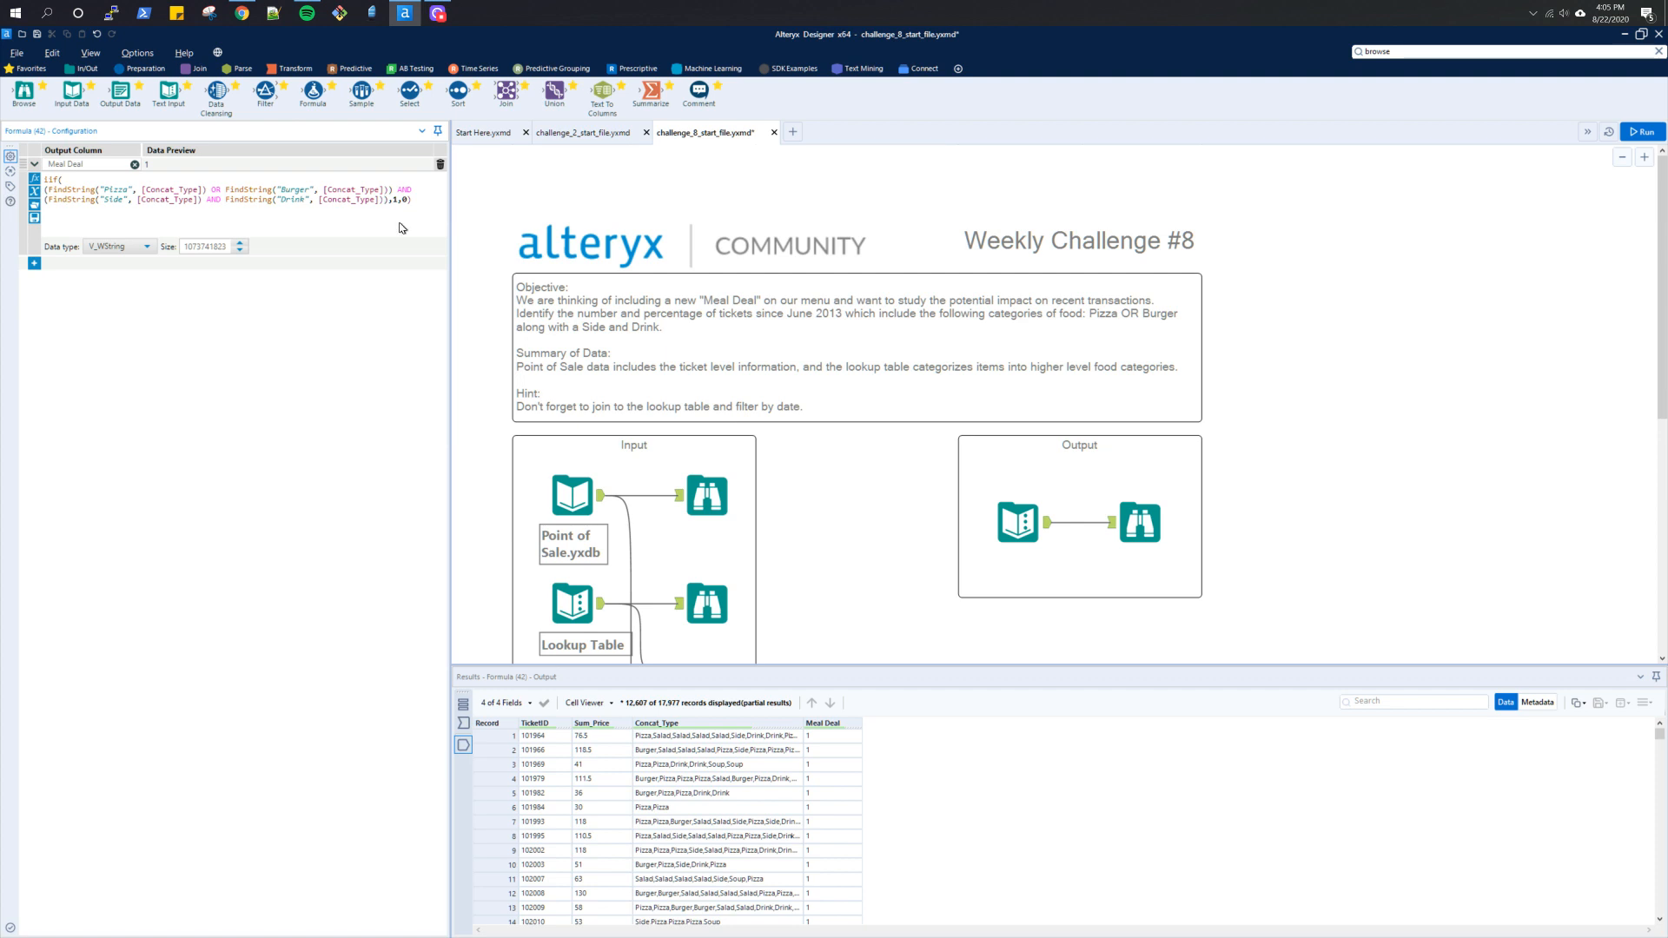
key(Delete)
key(BackSpace)
text()))
click(417, 198)
click(1640, 133)
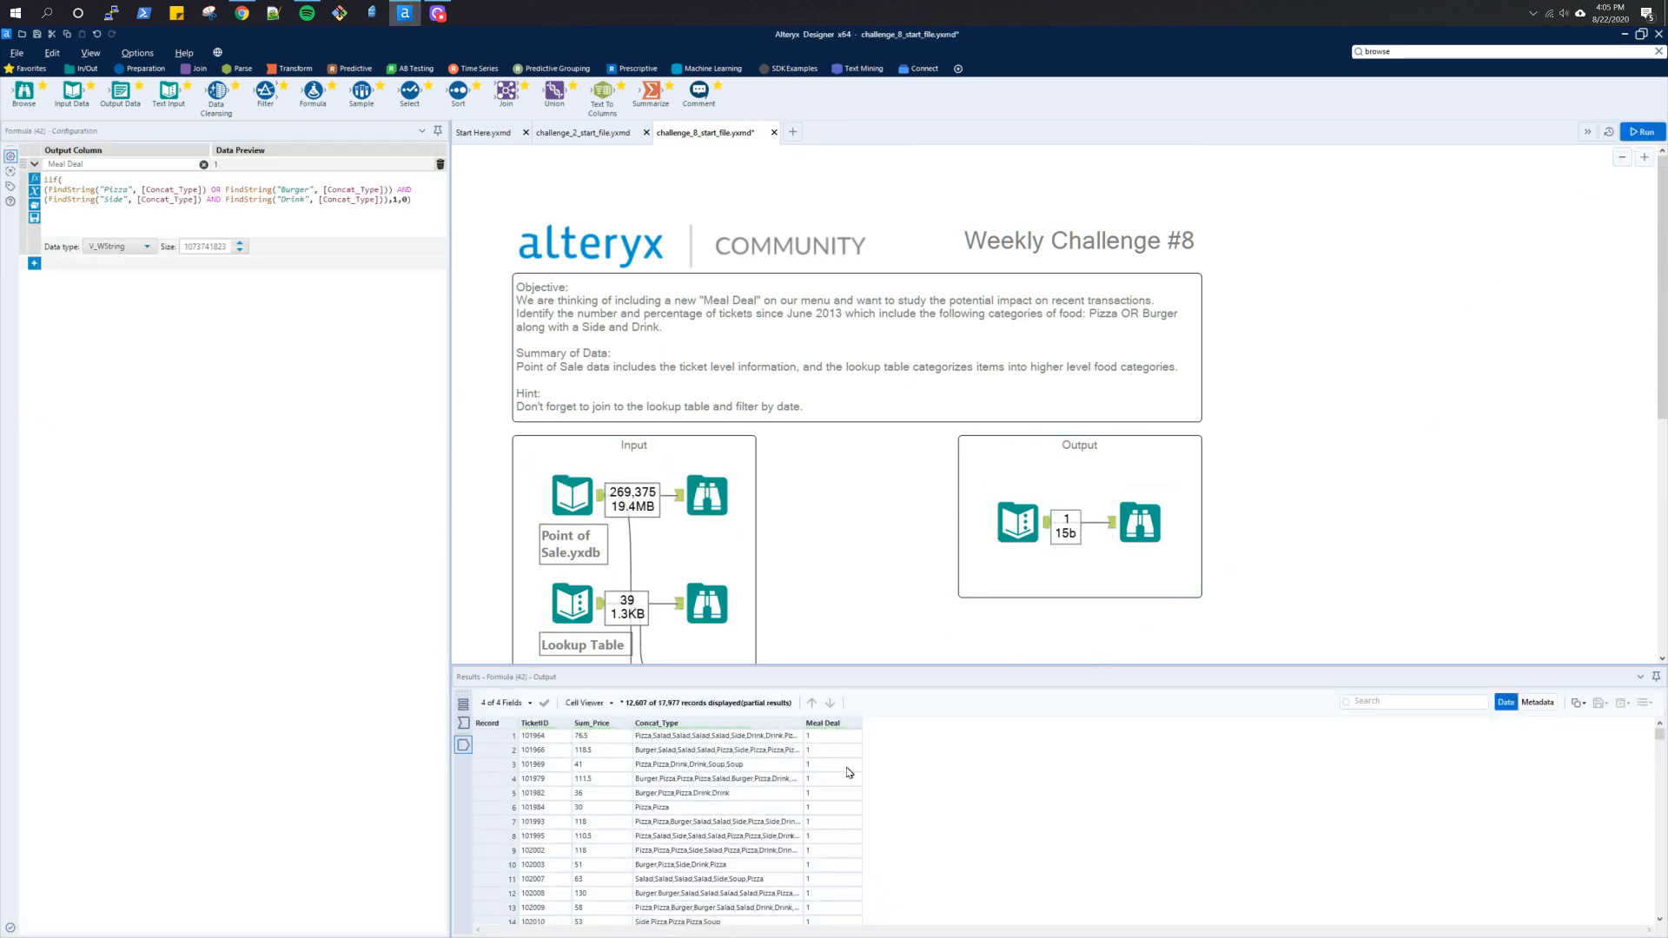
click(411, 200)
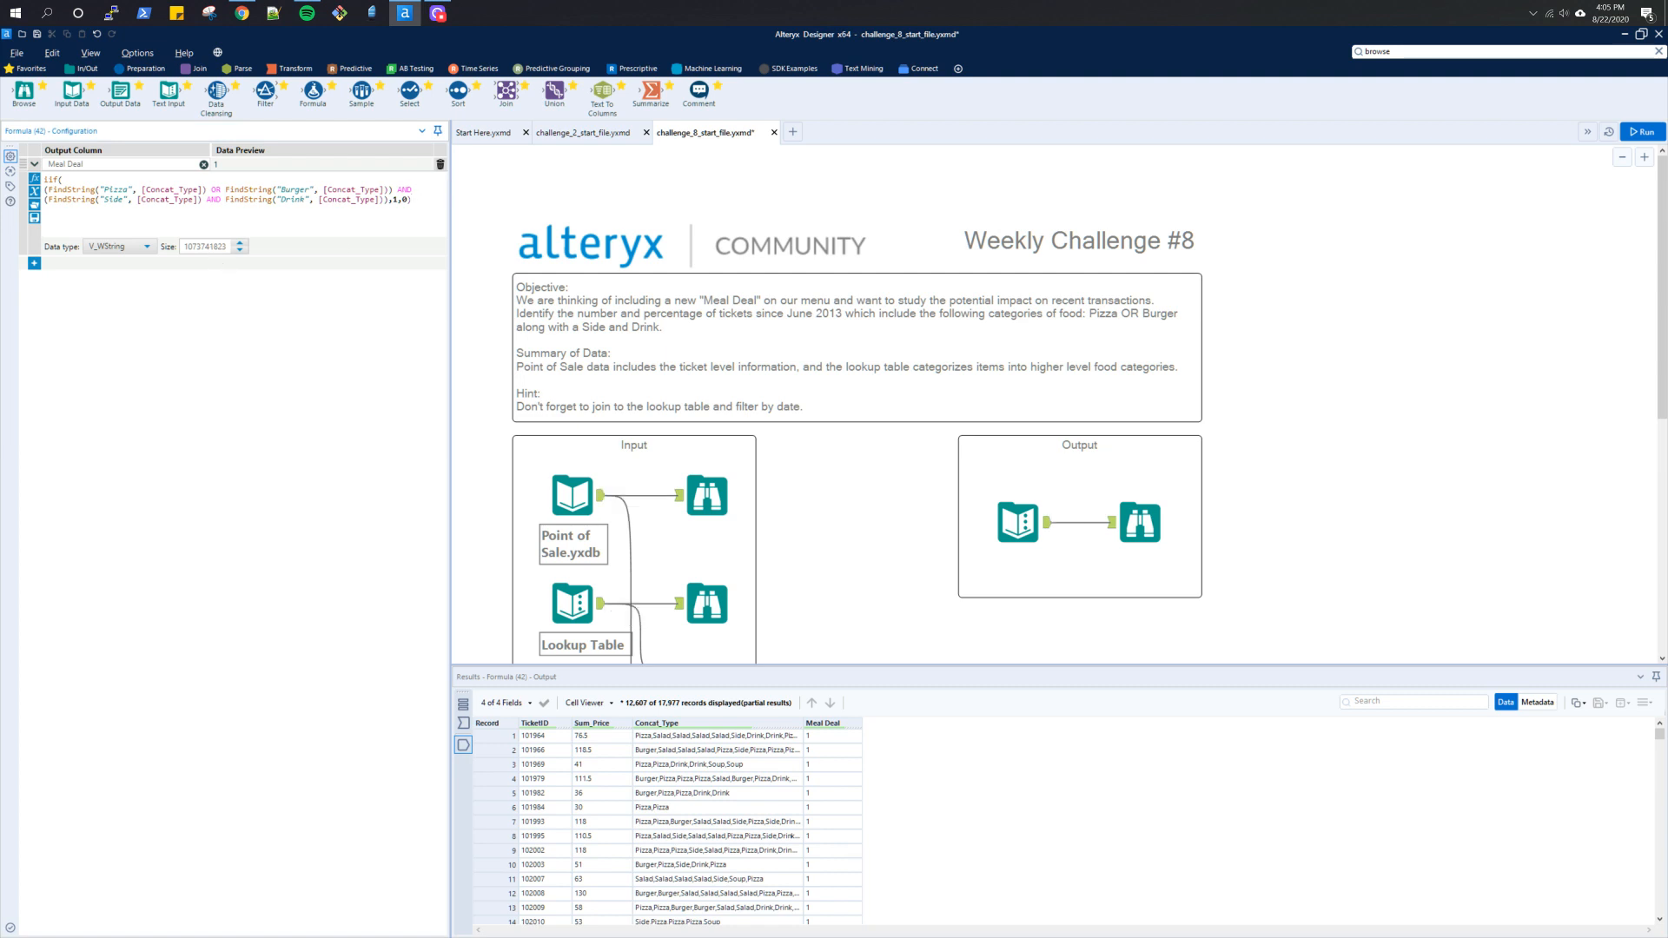
Step: Replace the AND joining the Pizza/Burger and Side/Drink conditions with OR, and run the workflow to check the Browse results
click(678, 797)
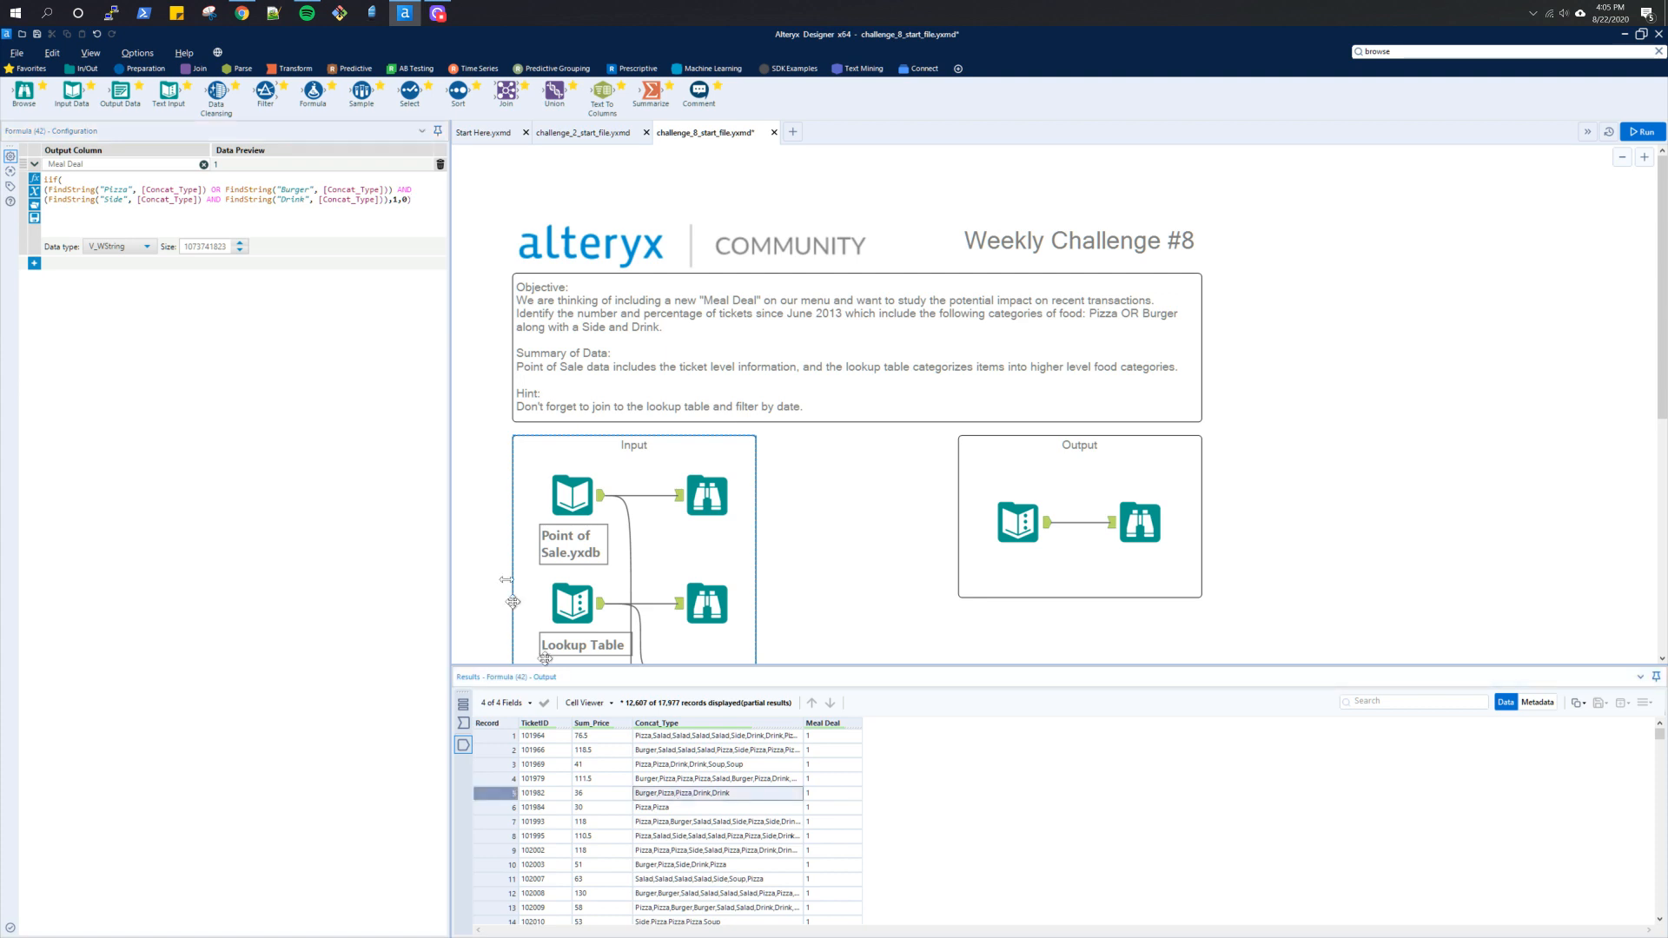
double_click(403, 190)
text(OR)
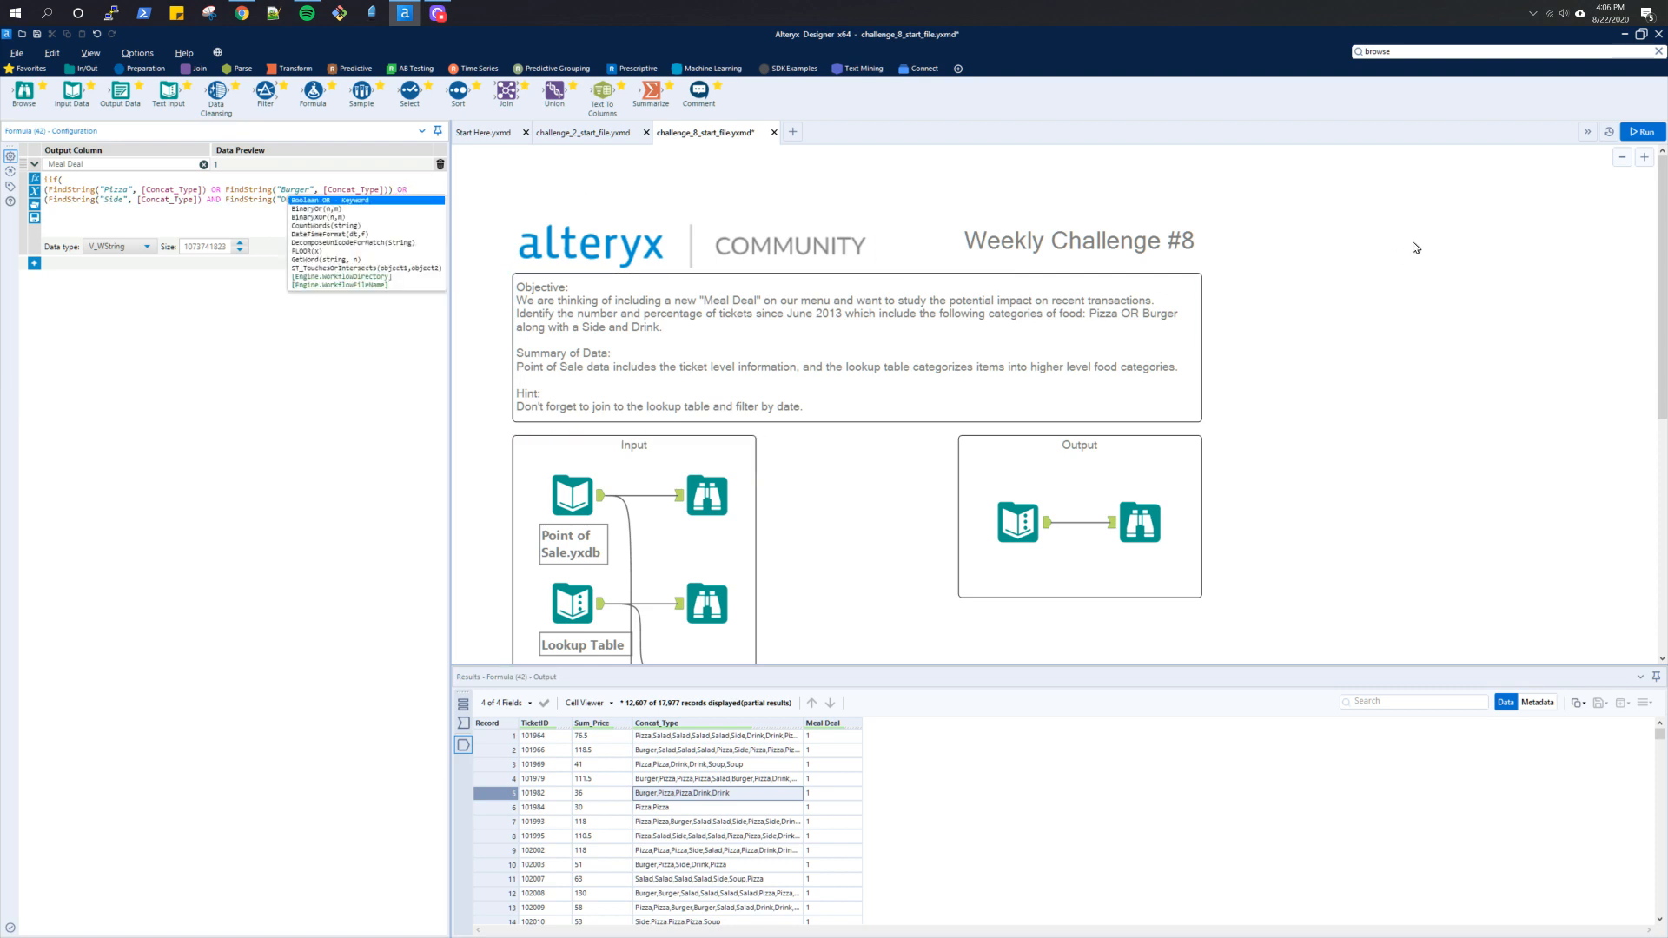
click(1636, 132)
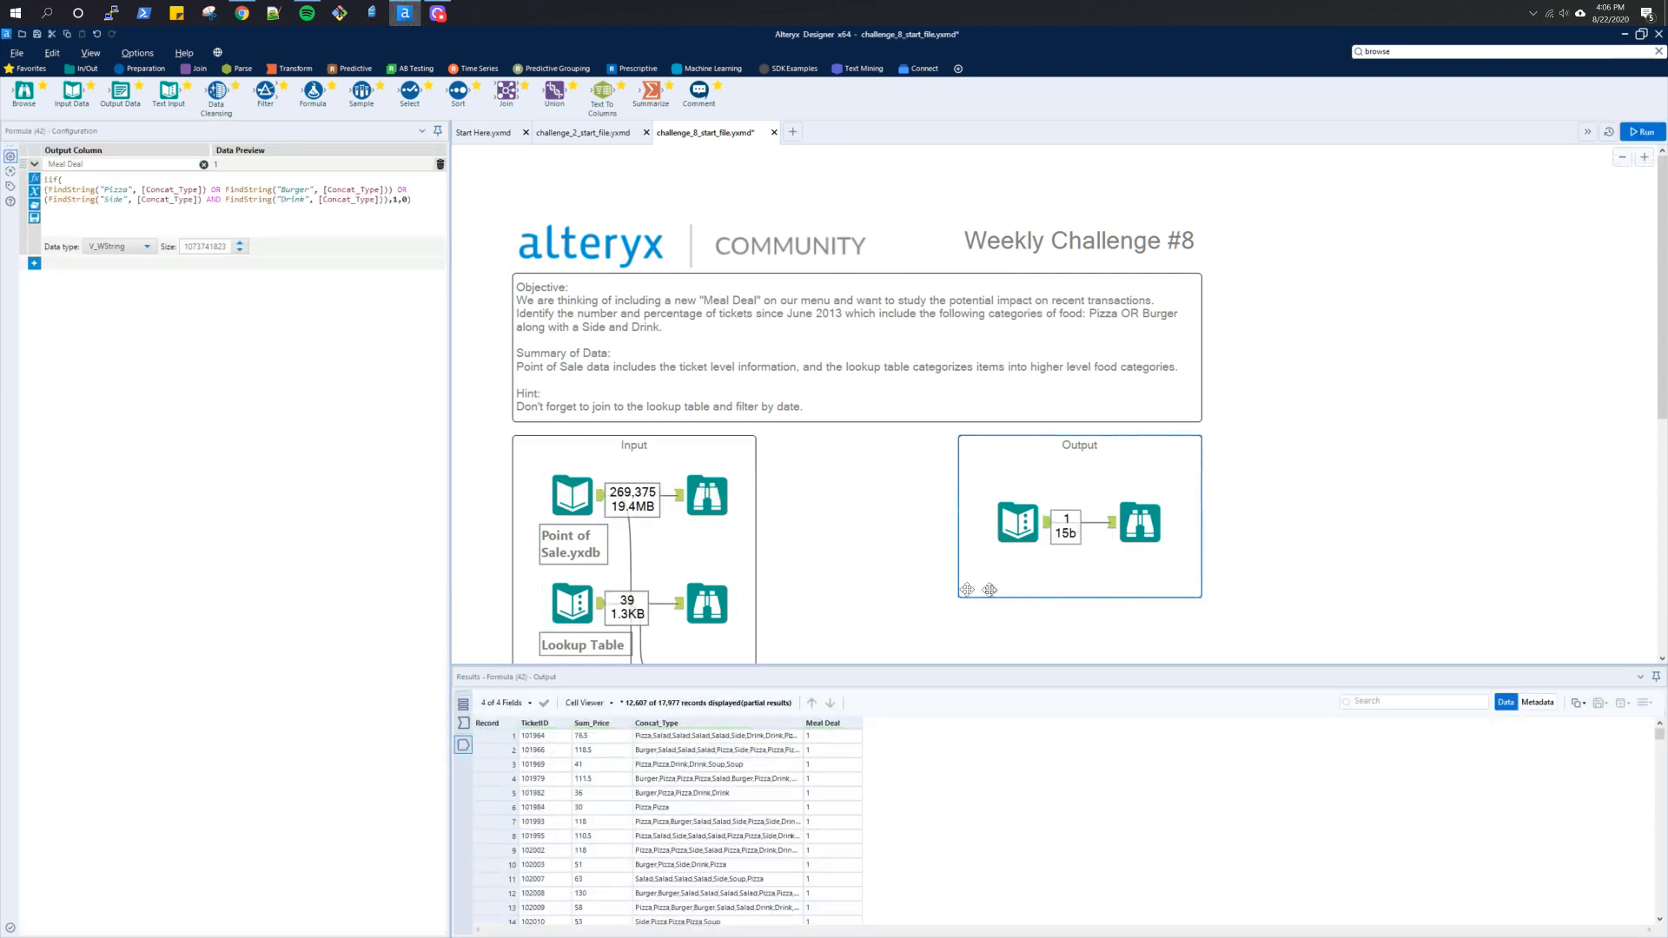
scroll(1297, 471, down, 3)
click(1284, 564)
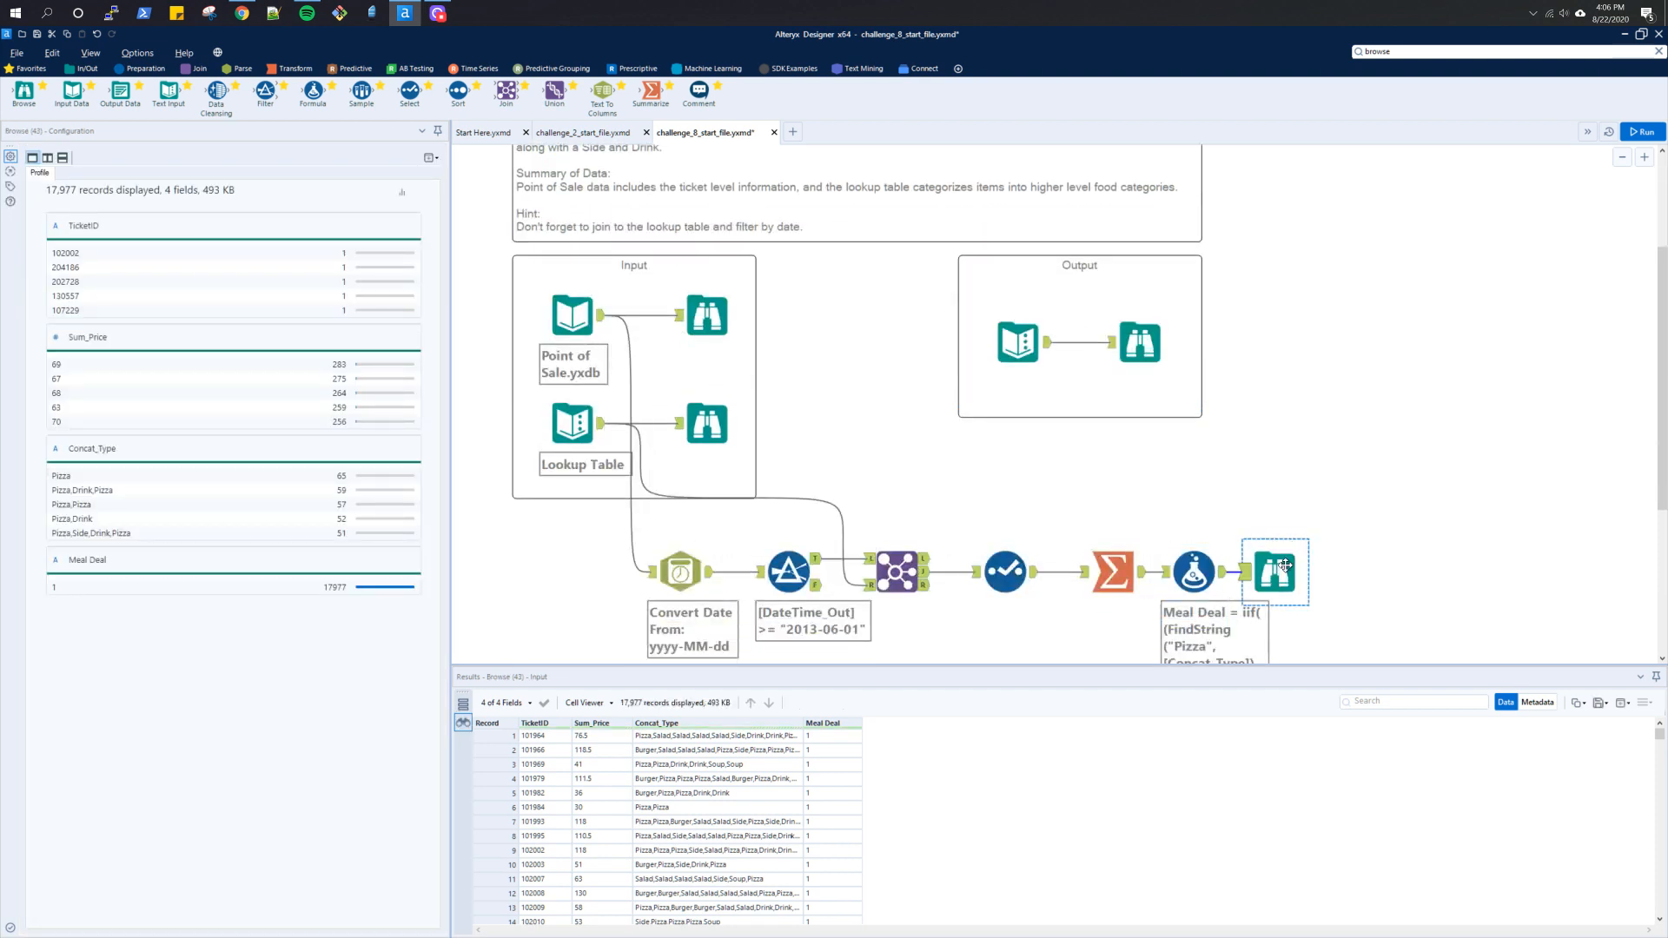
click(1193, 571)
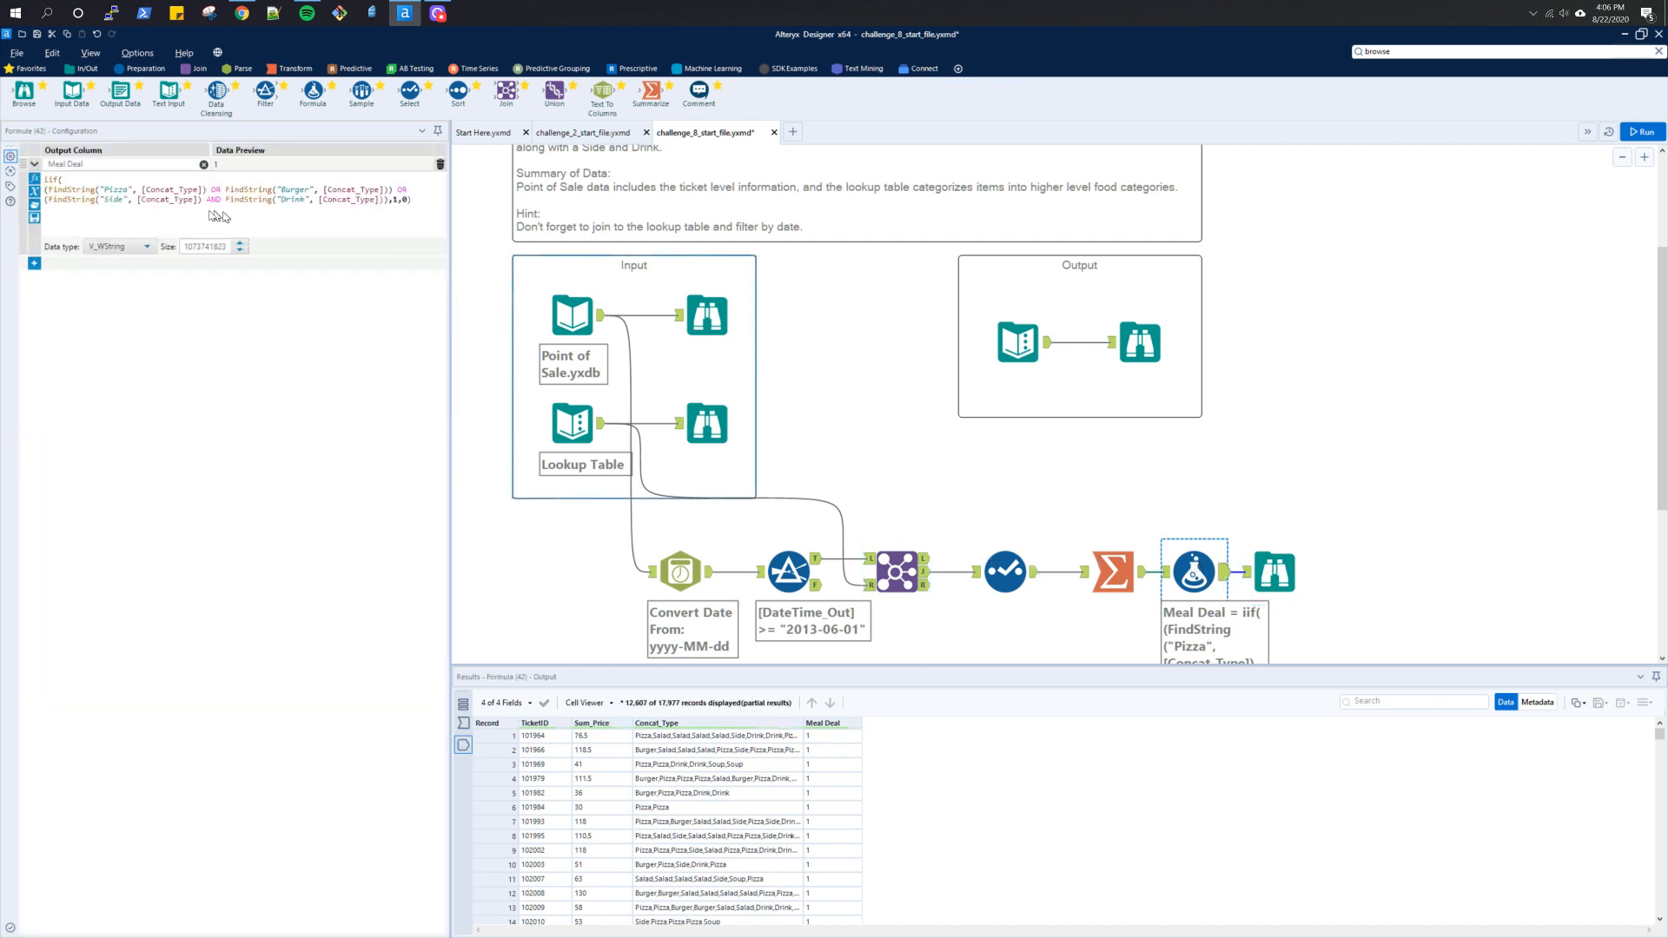
click(80, 189)
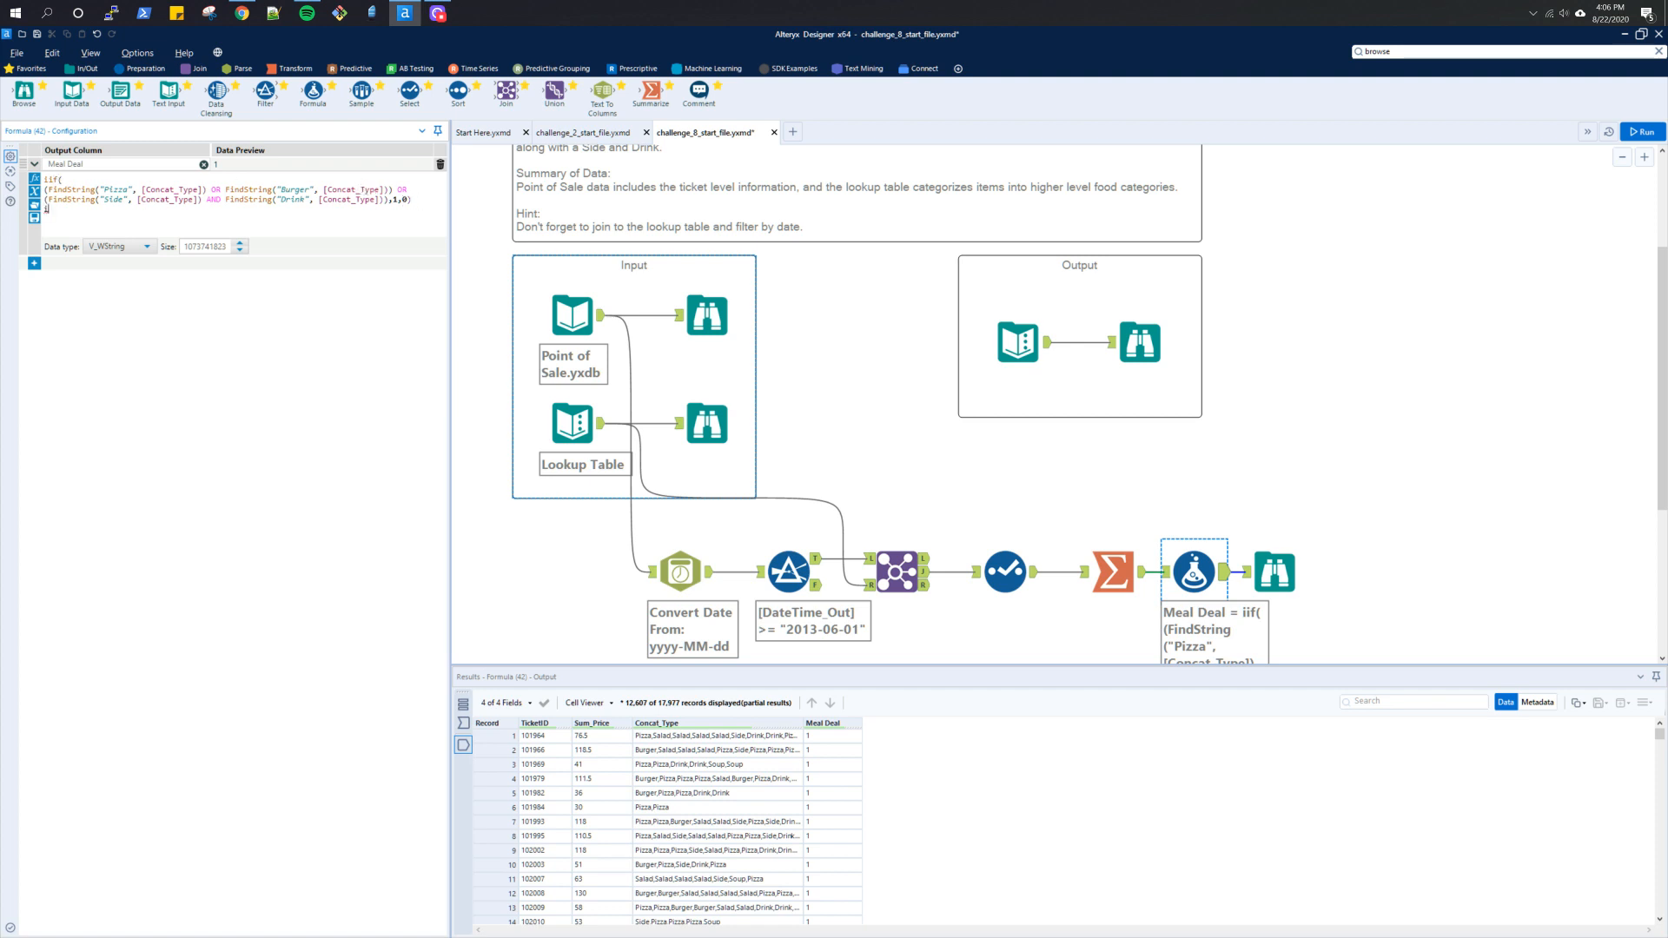
text(i)
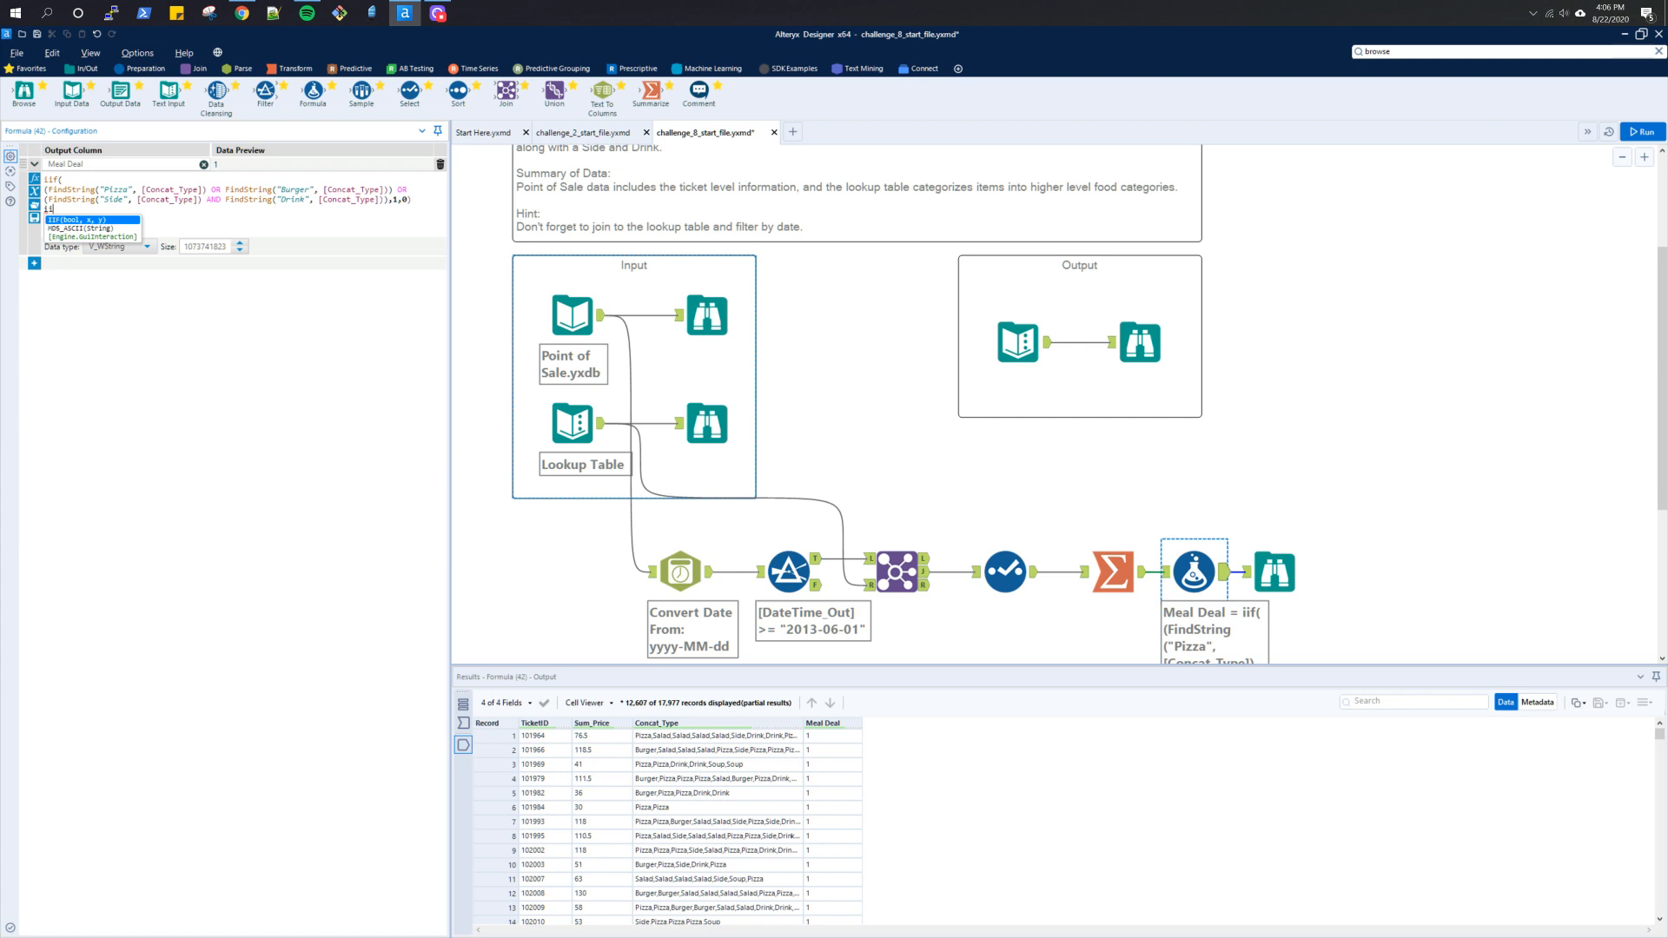
key(BackSpace)
key(BackSpace)
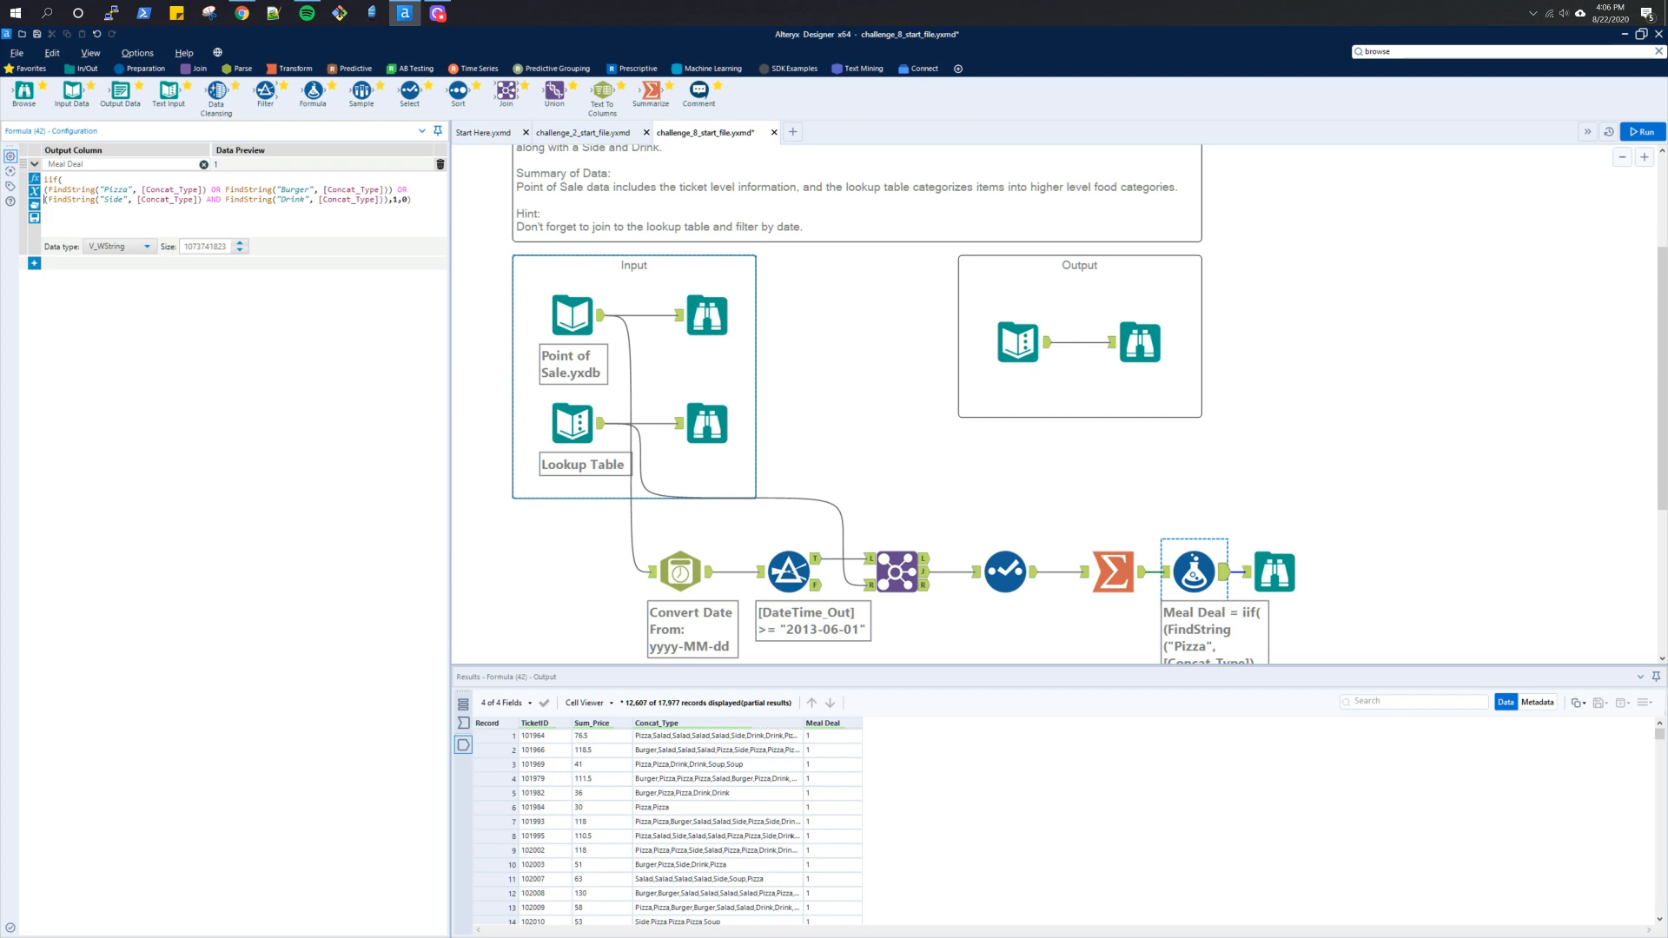
Step: Set the Meal Deal column's data type to Int16 and rerun the workflow
click(115, 246)
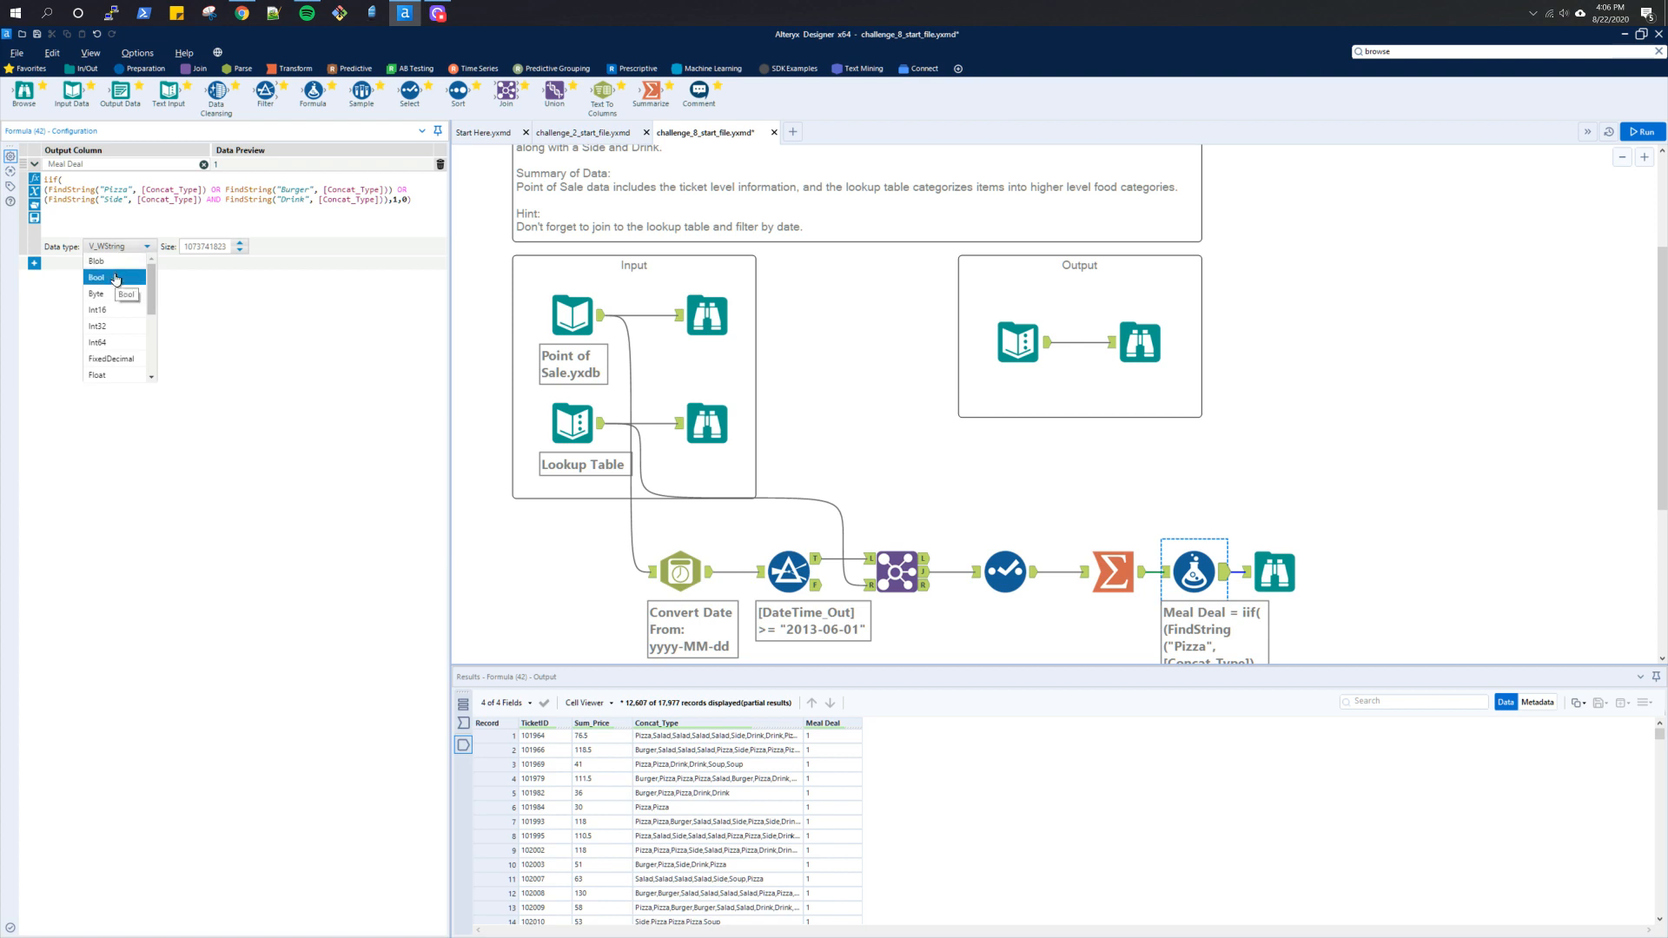
click(118, 278)
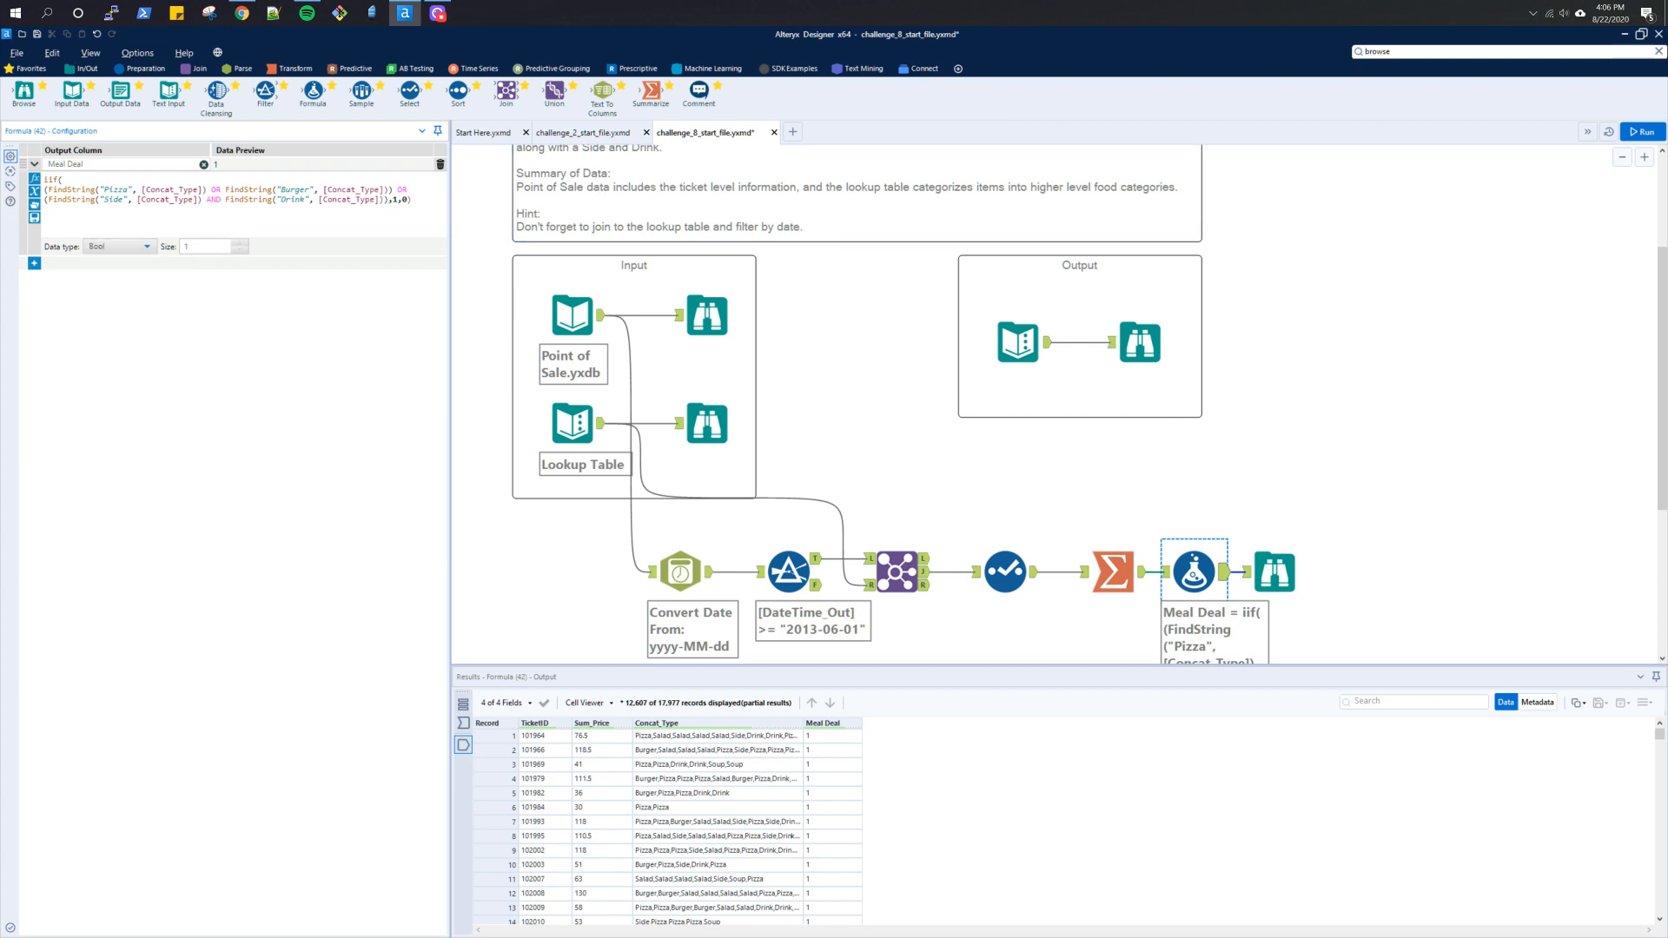
click(117, 248)
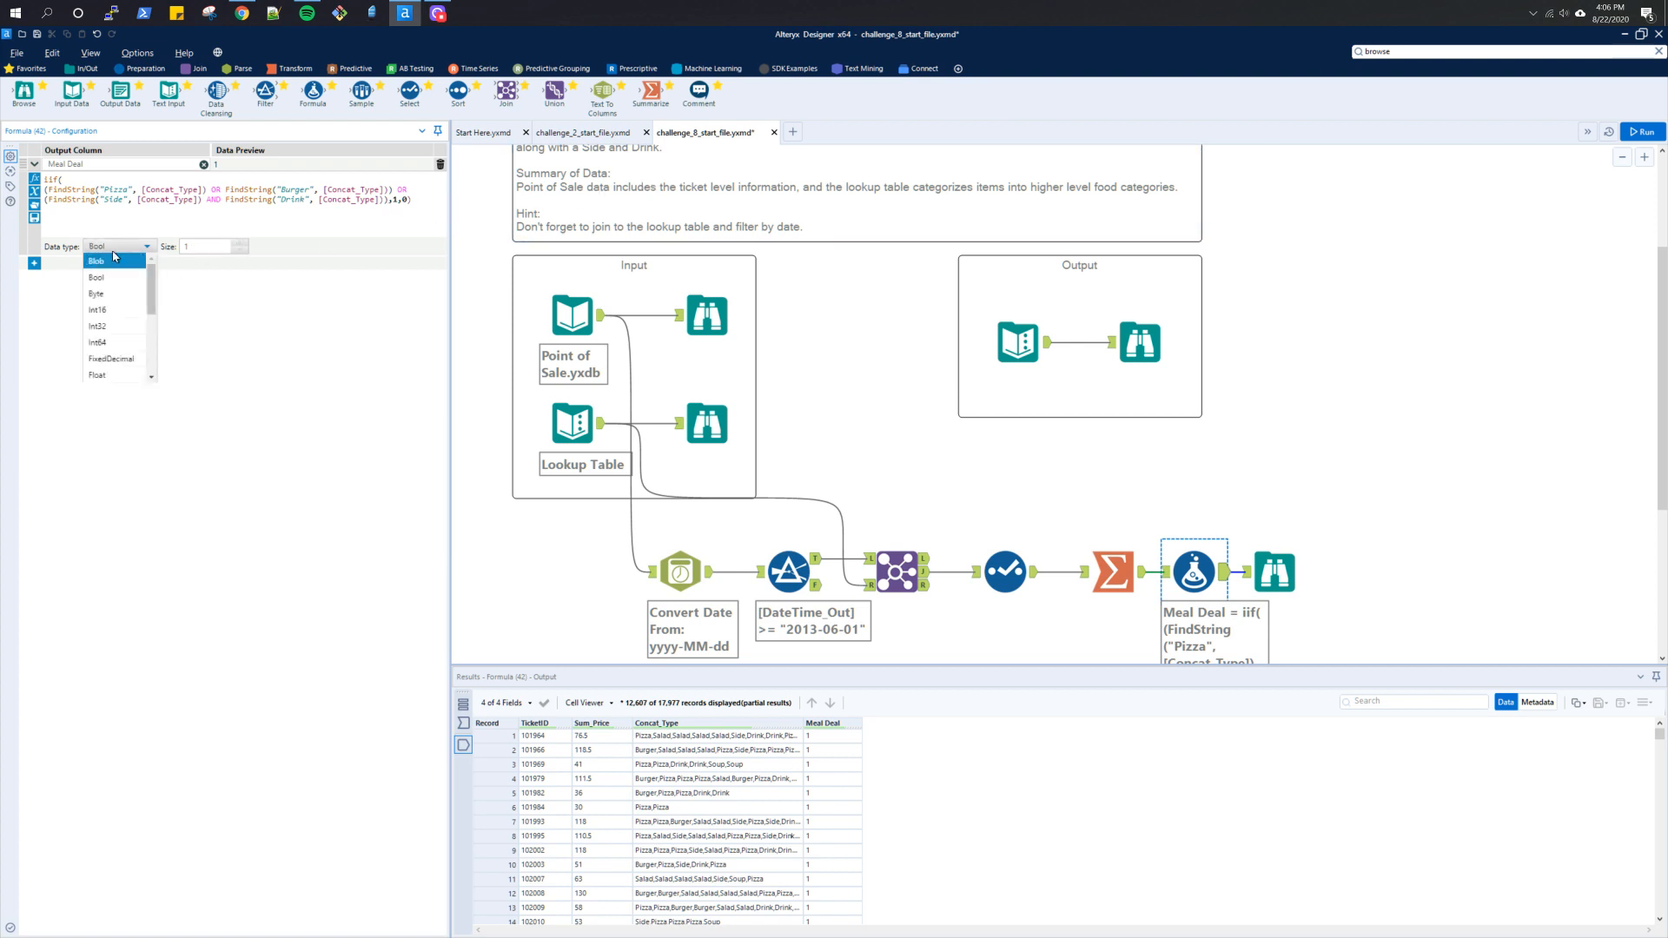
click(112, 310)
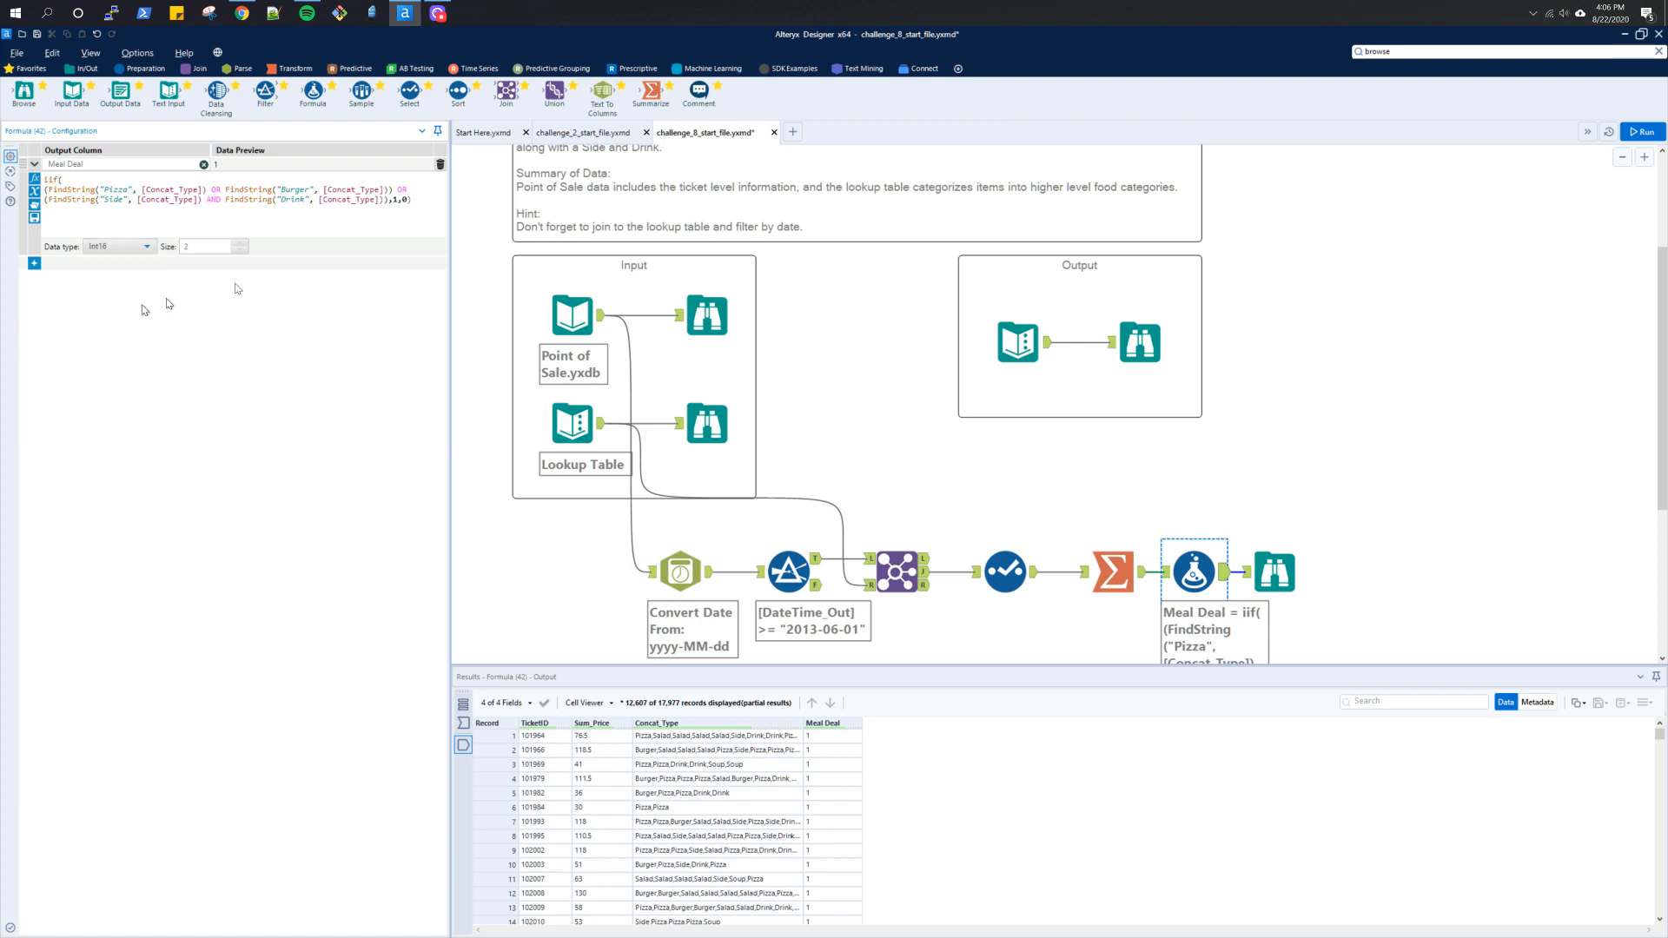
click(1641, 132)
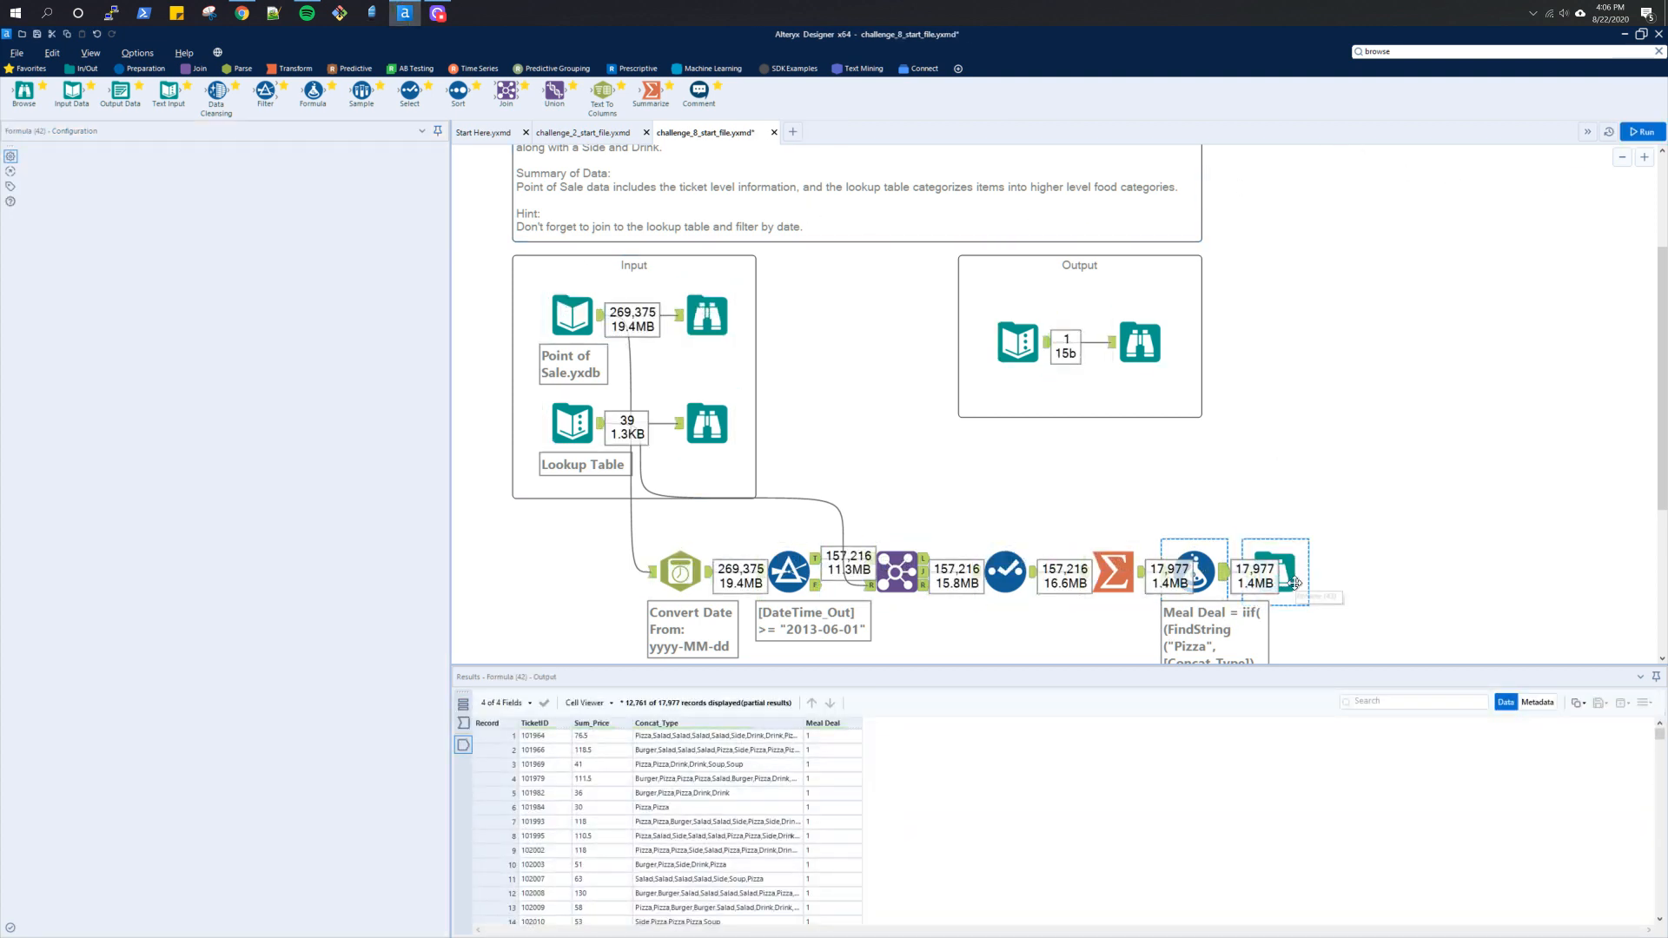
Step: Look through the Browse records after the Formula tool to check the Meal Deal values against Concat_Type
click(1294, 580)
scroll(921, 867, down, 10)
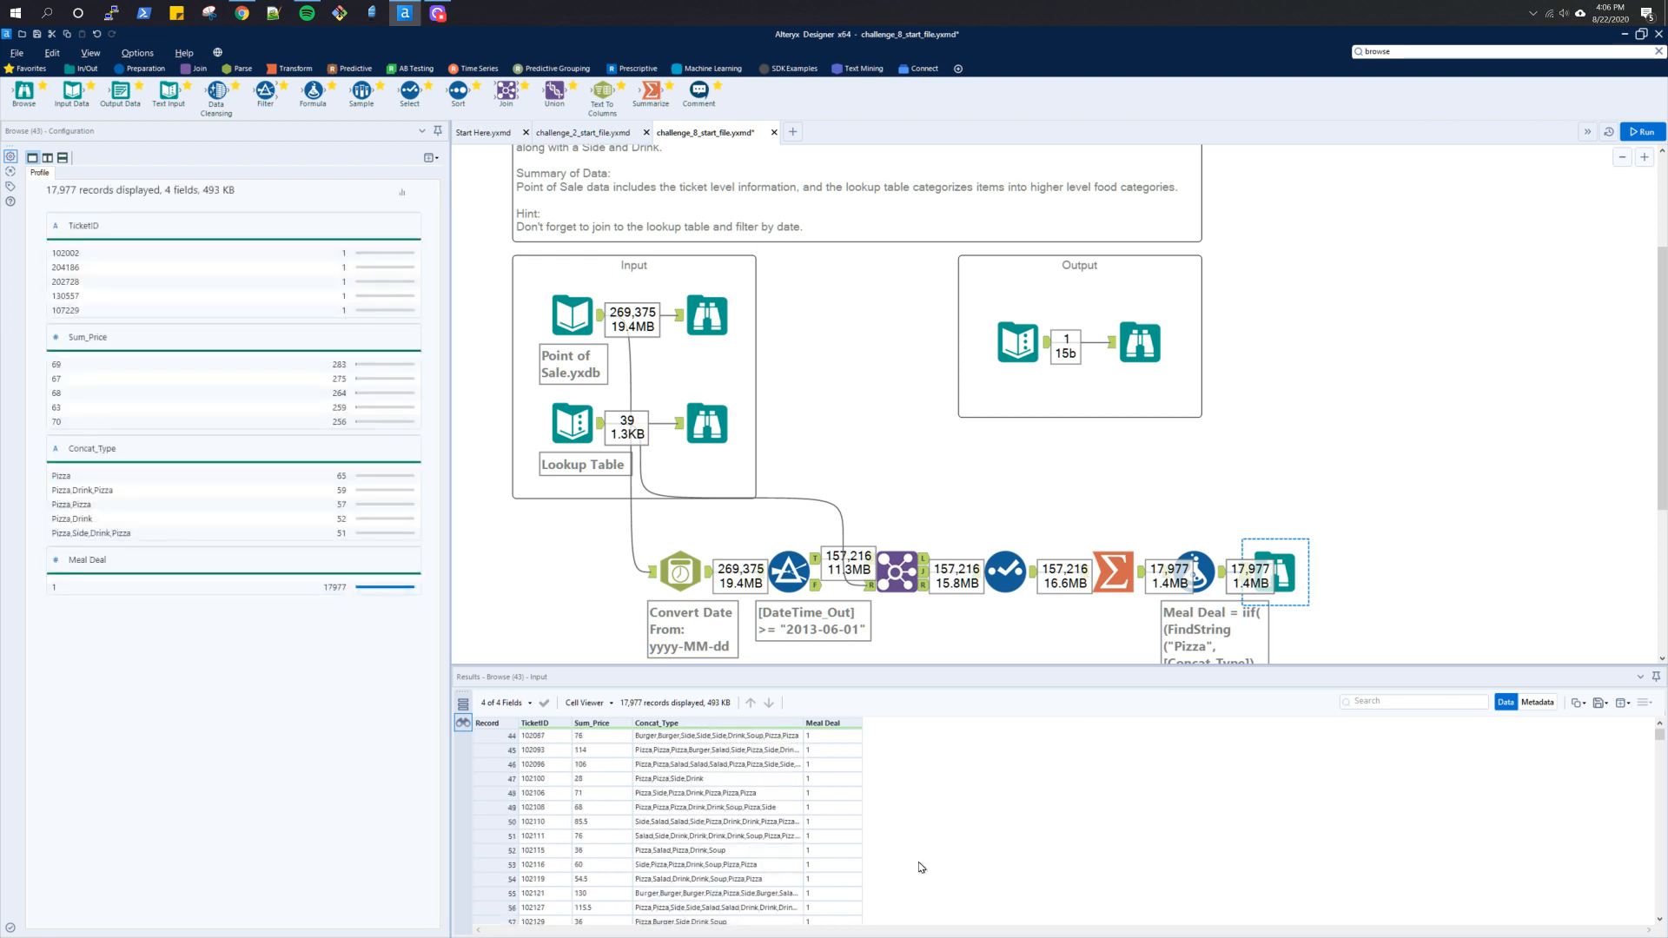
scroll(921, 867, up, 10)
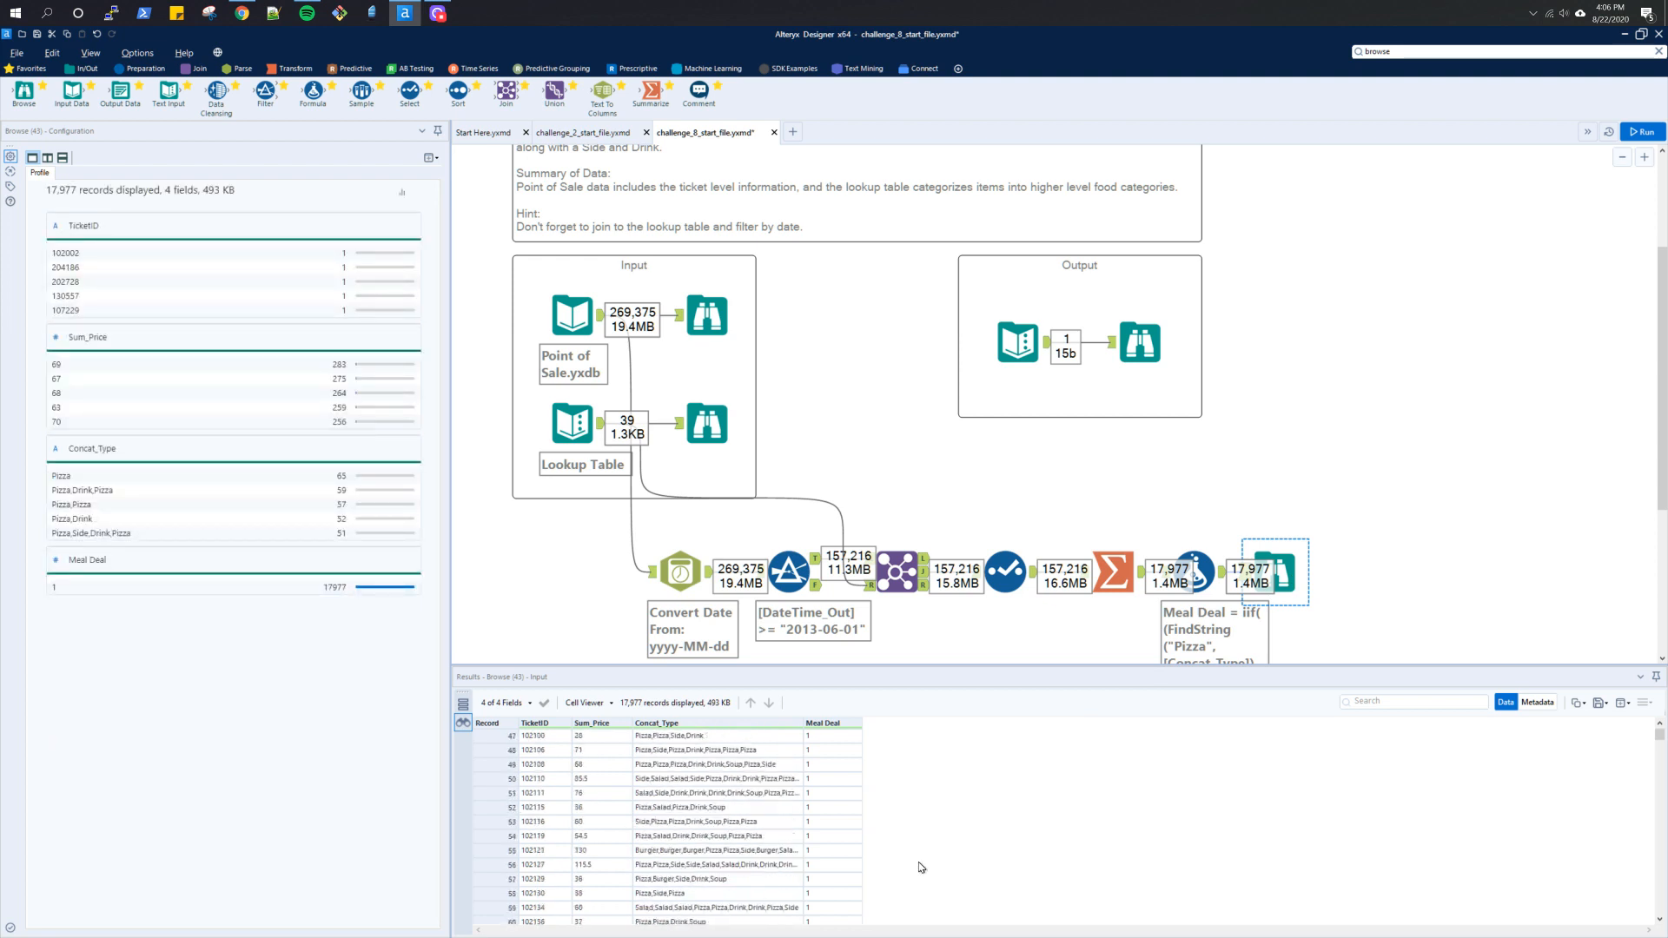
Step: Try the Meal Deal iif expression without its false value 0, run the workflow, and check the Browse tool
click(1202, 570)
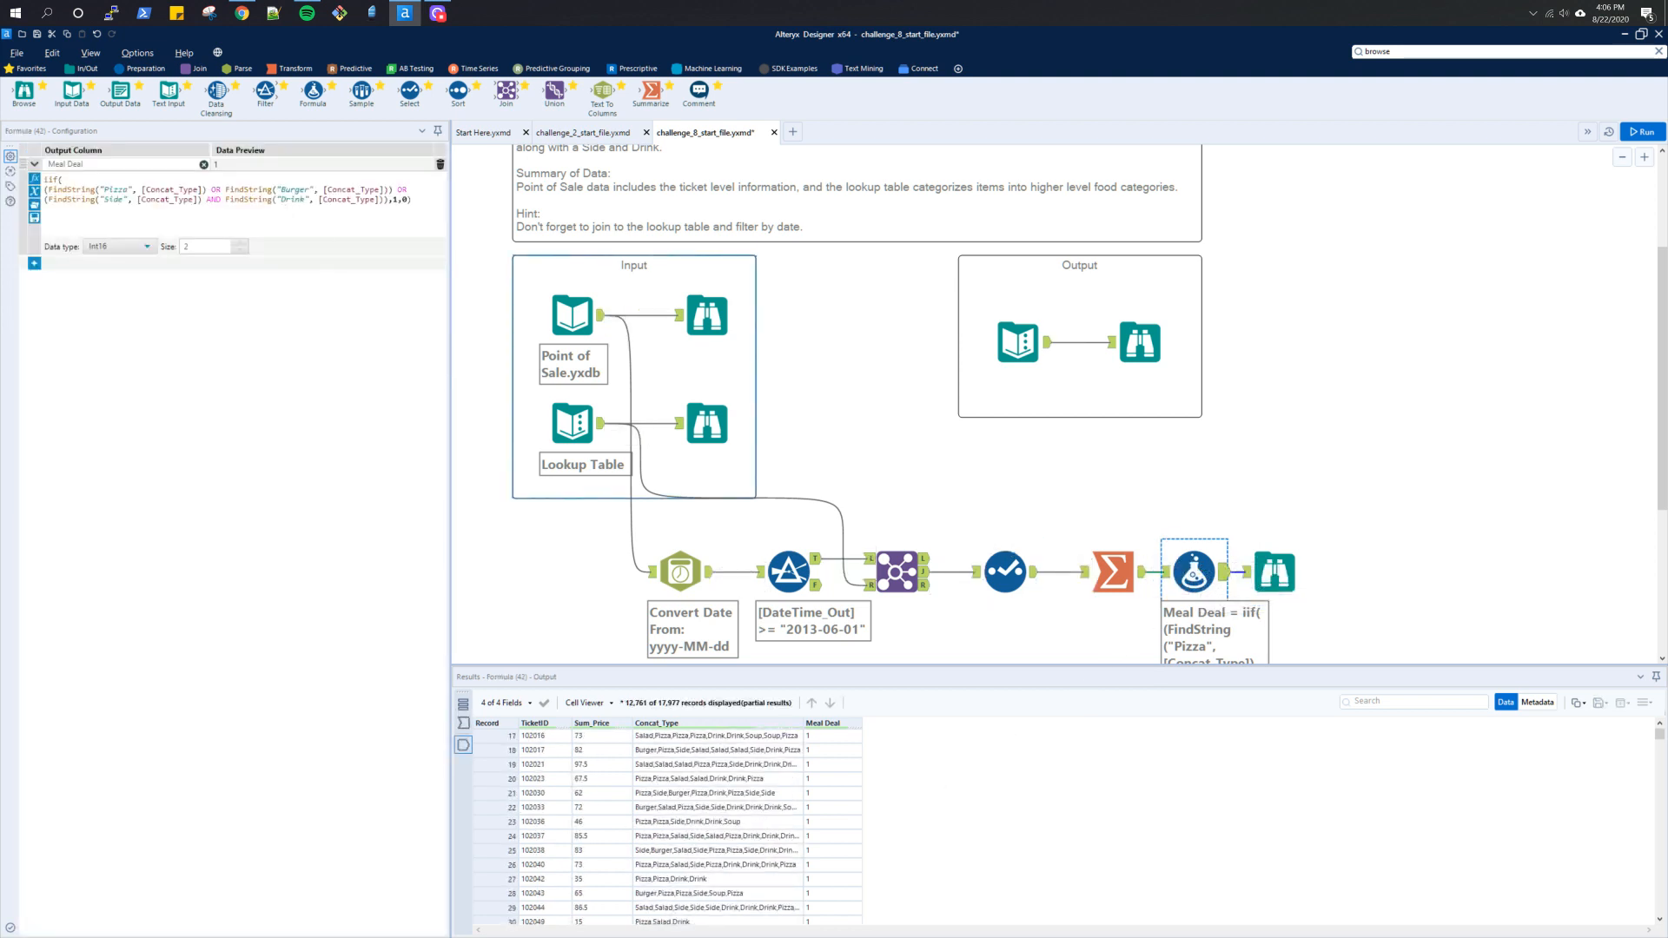
click(45, 209)
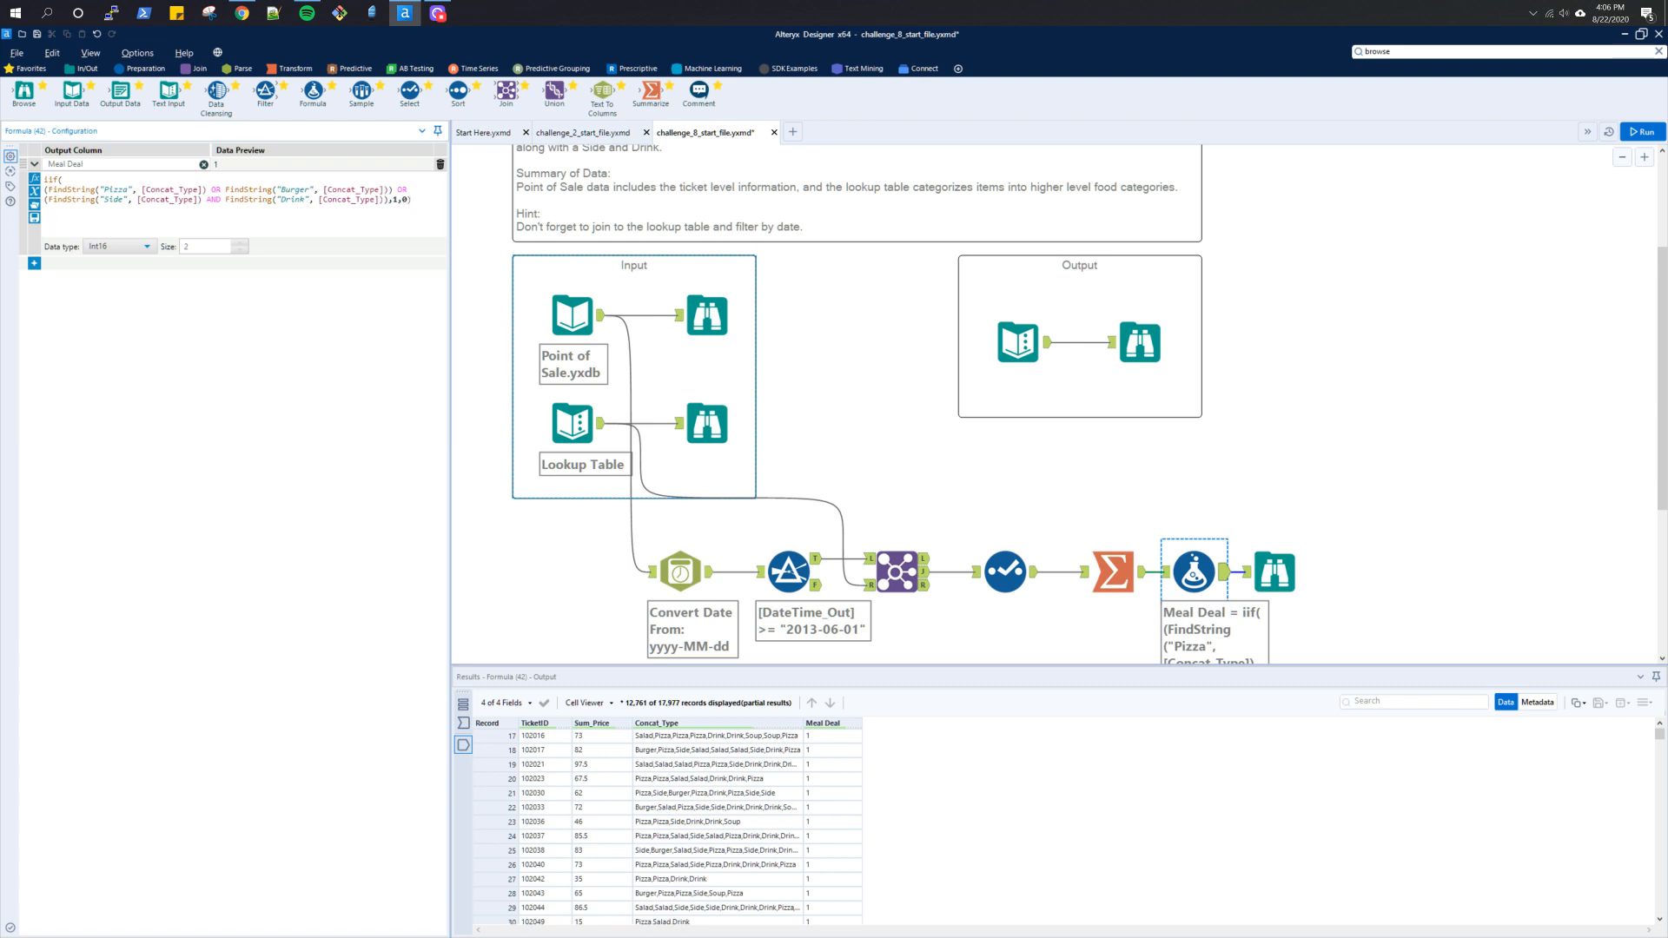
key(BackSpace)
key(BackSpace)
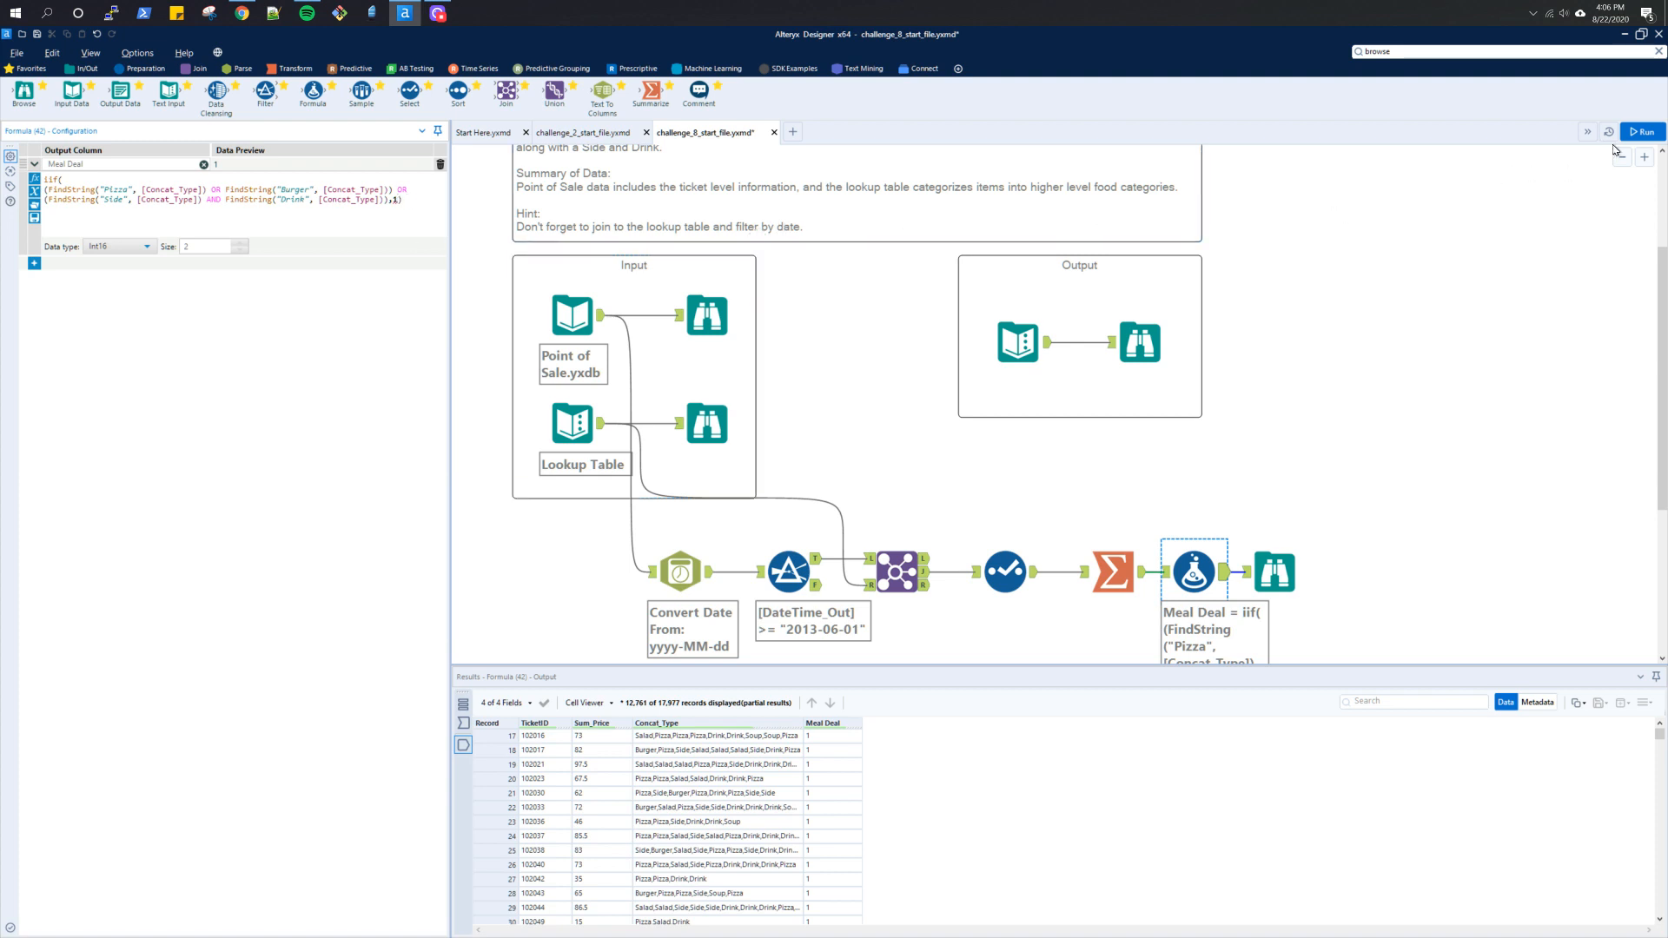
click(1654, 126)
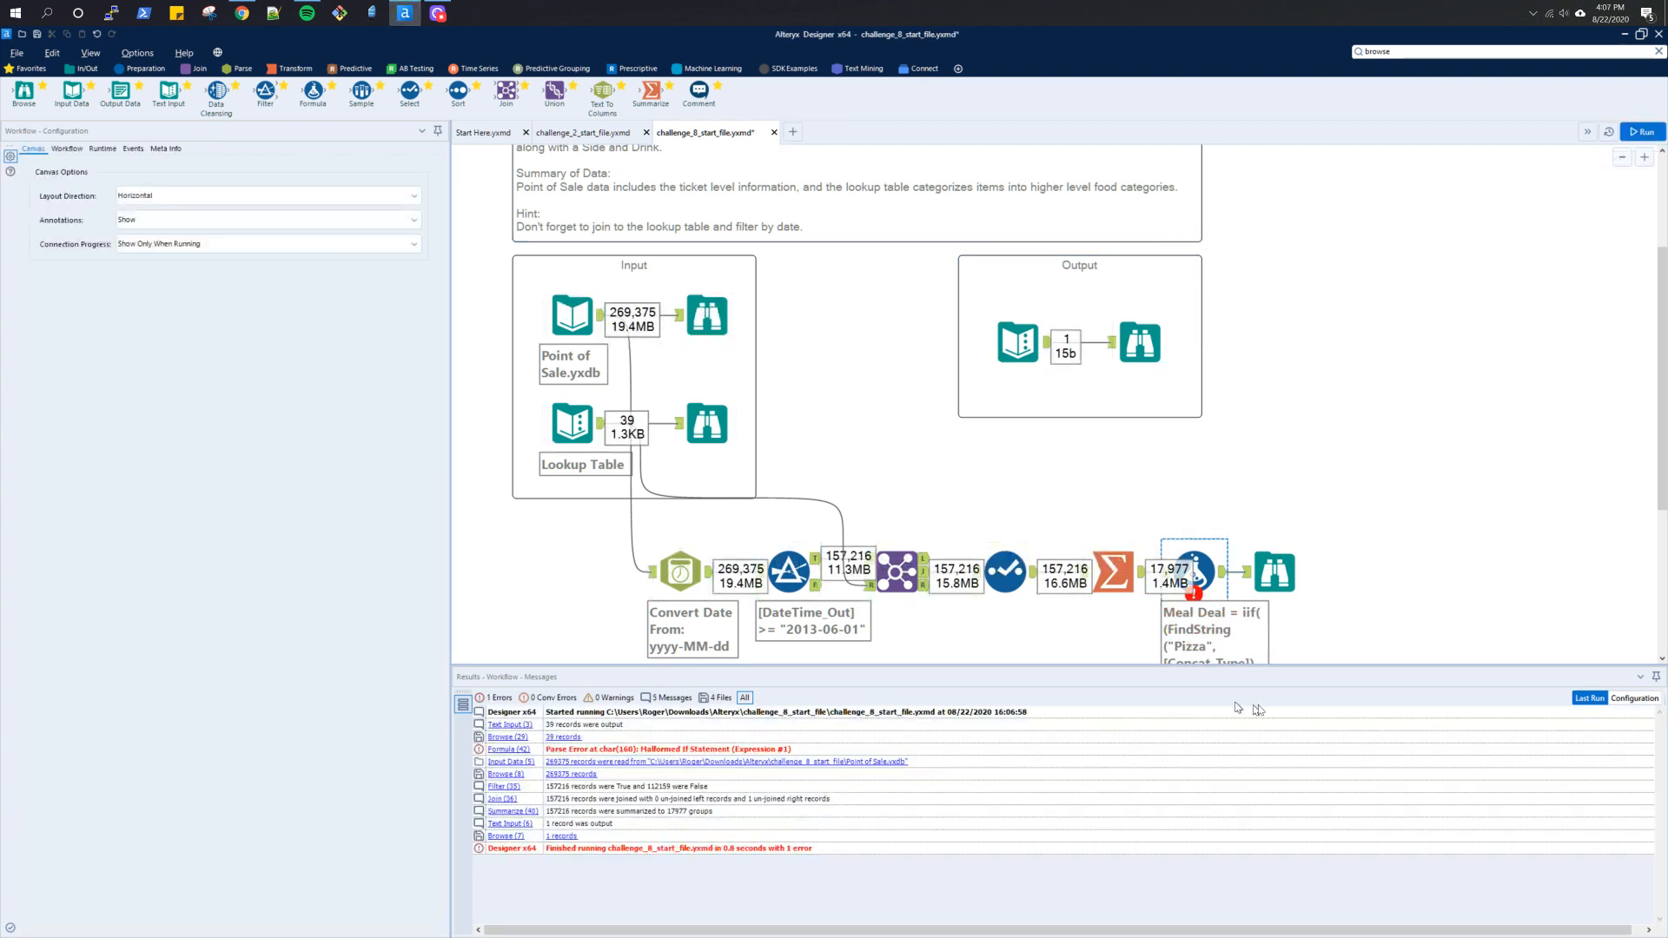
click(1268, 584)
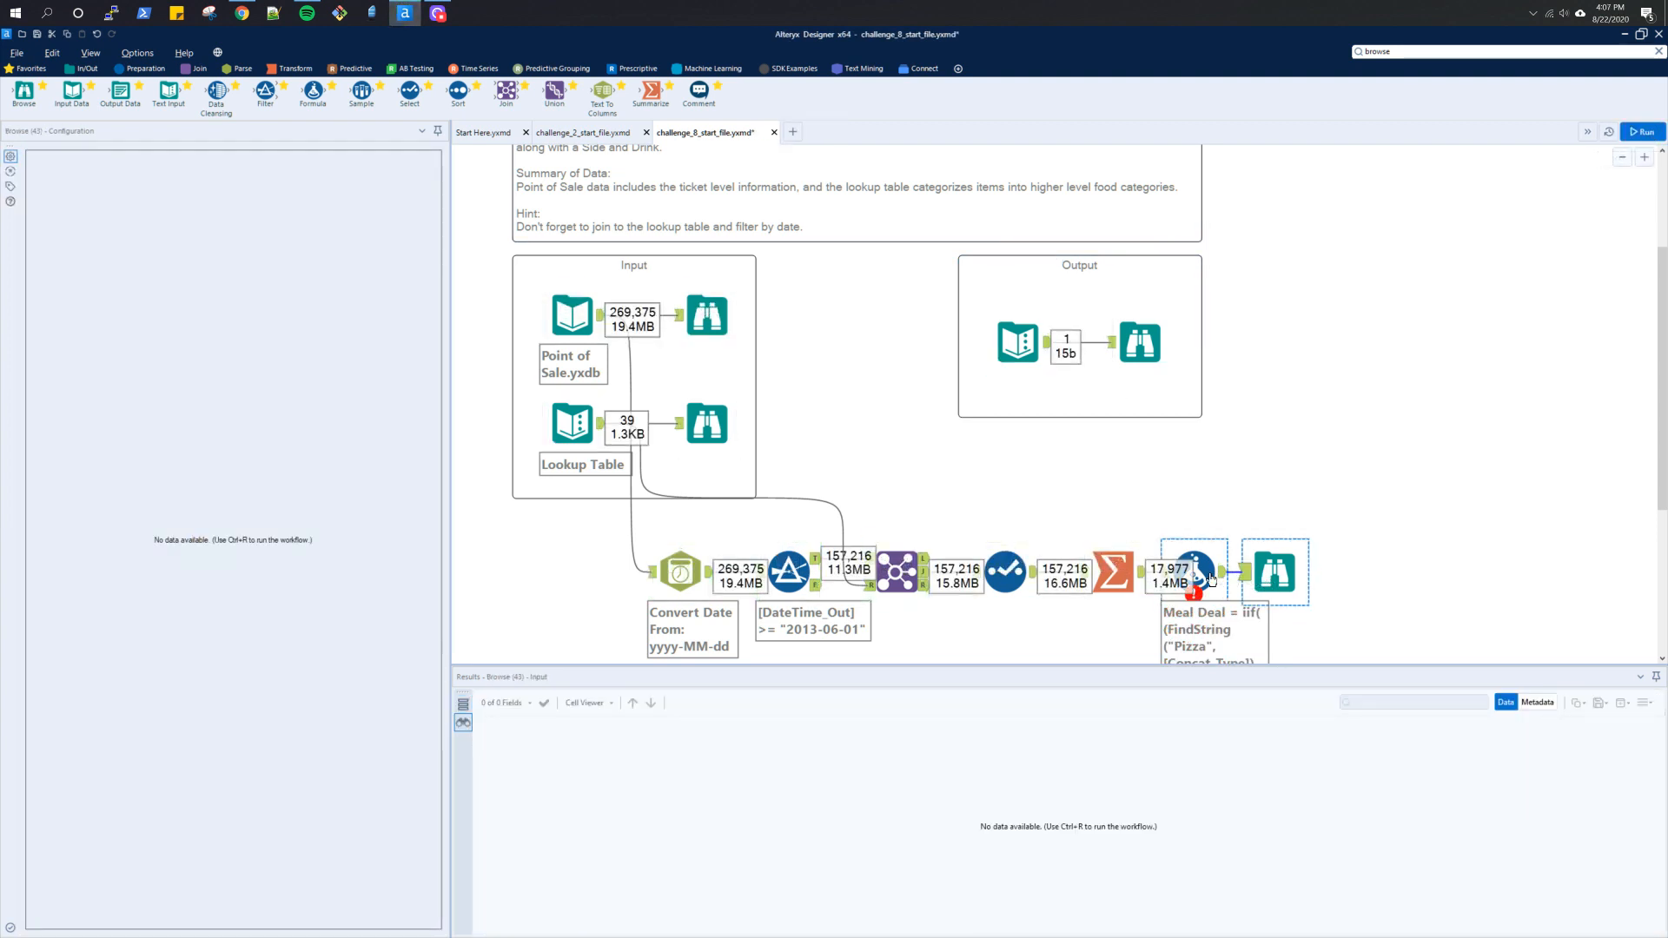
scroll(1275, 543, down, 1)
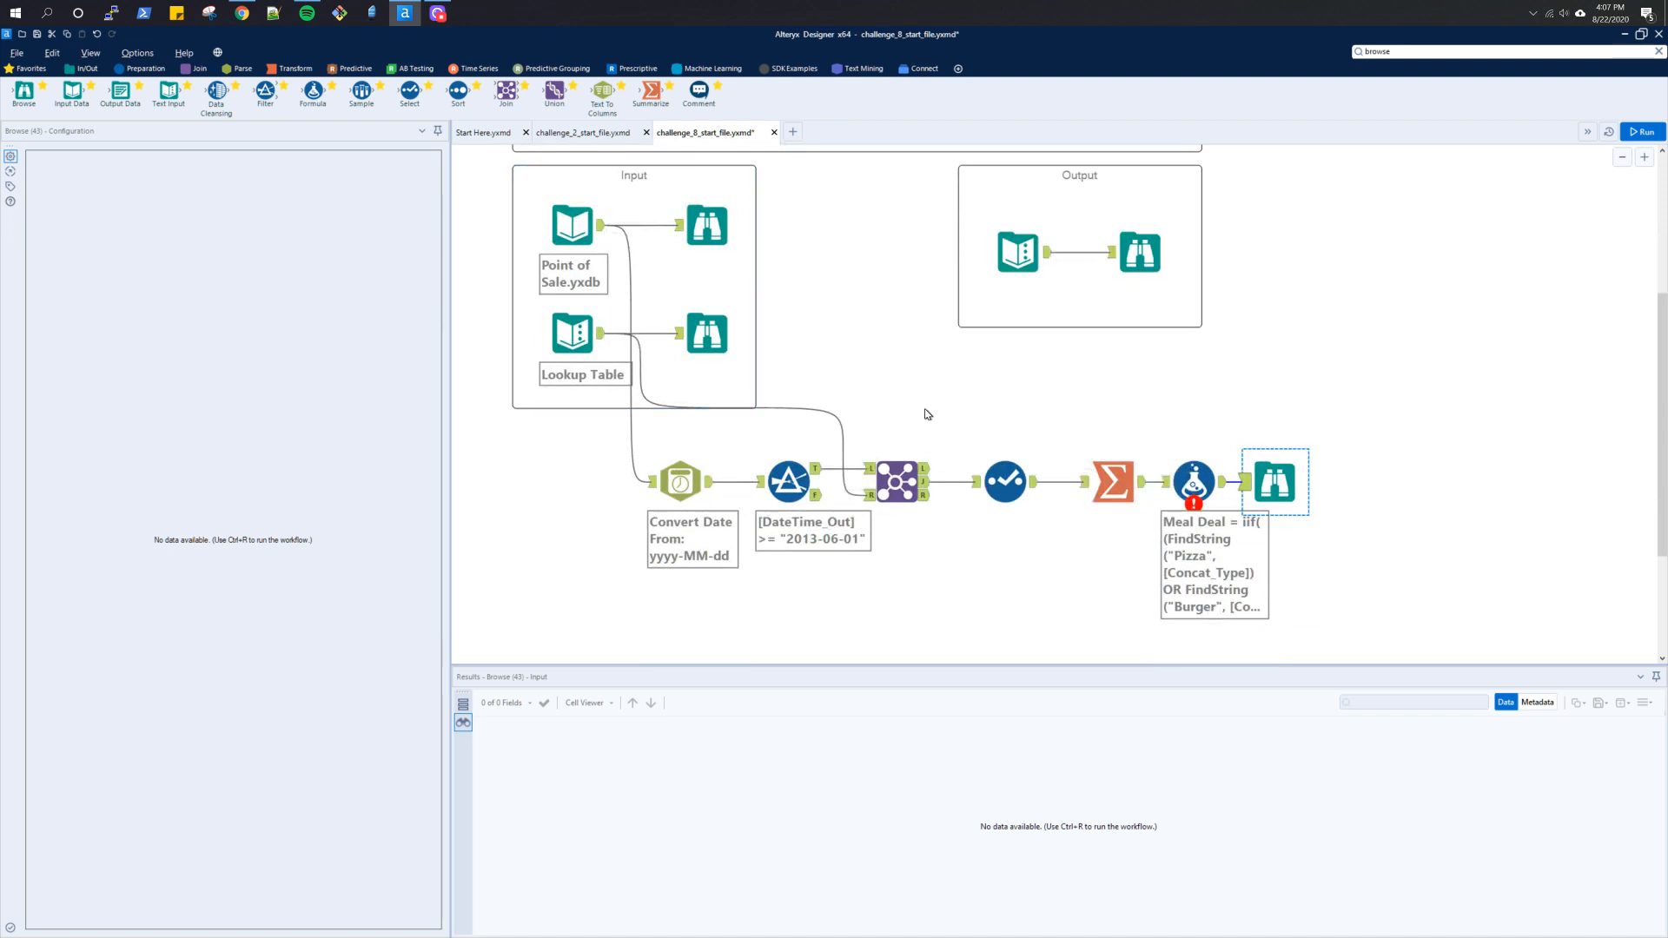
Step: Restore the false value 0 in the Meal Deal iif expression and insert the IF c THEN t ELSE f ENDIF template on a new line below it
ctrl+click(1194, 478)
click(1196, 476)
click(1265, 479)
click(1198, 473)
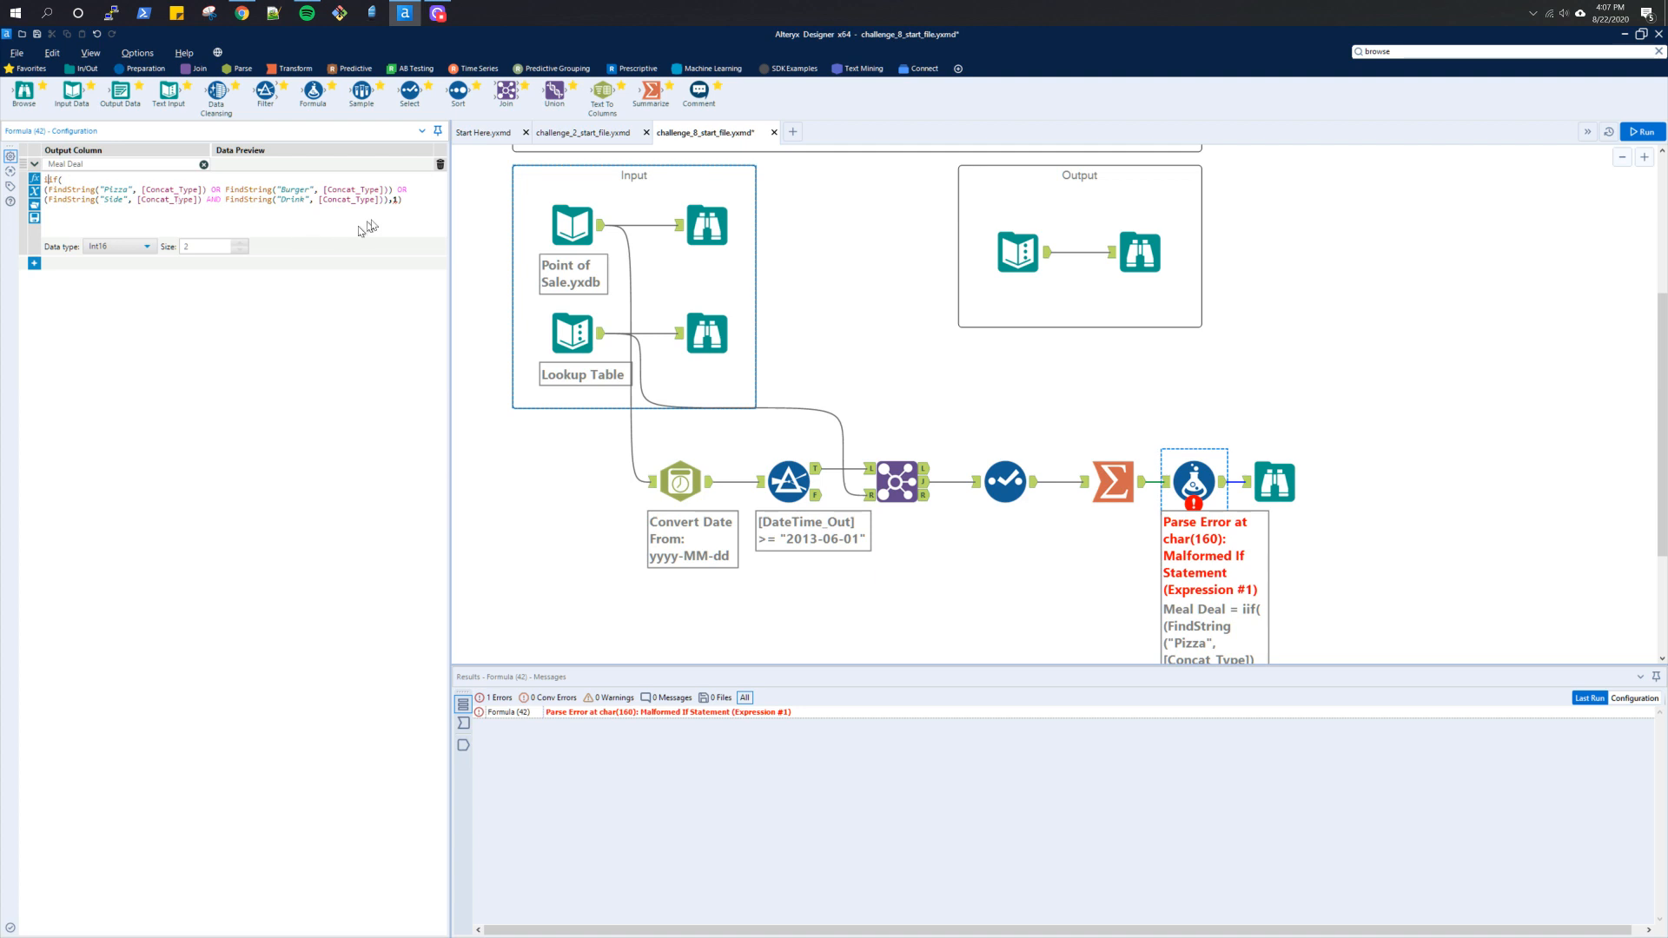
click(411, 190)
key(BackSpace)
key(Return)
text(i)
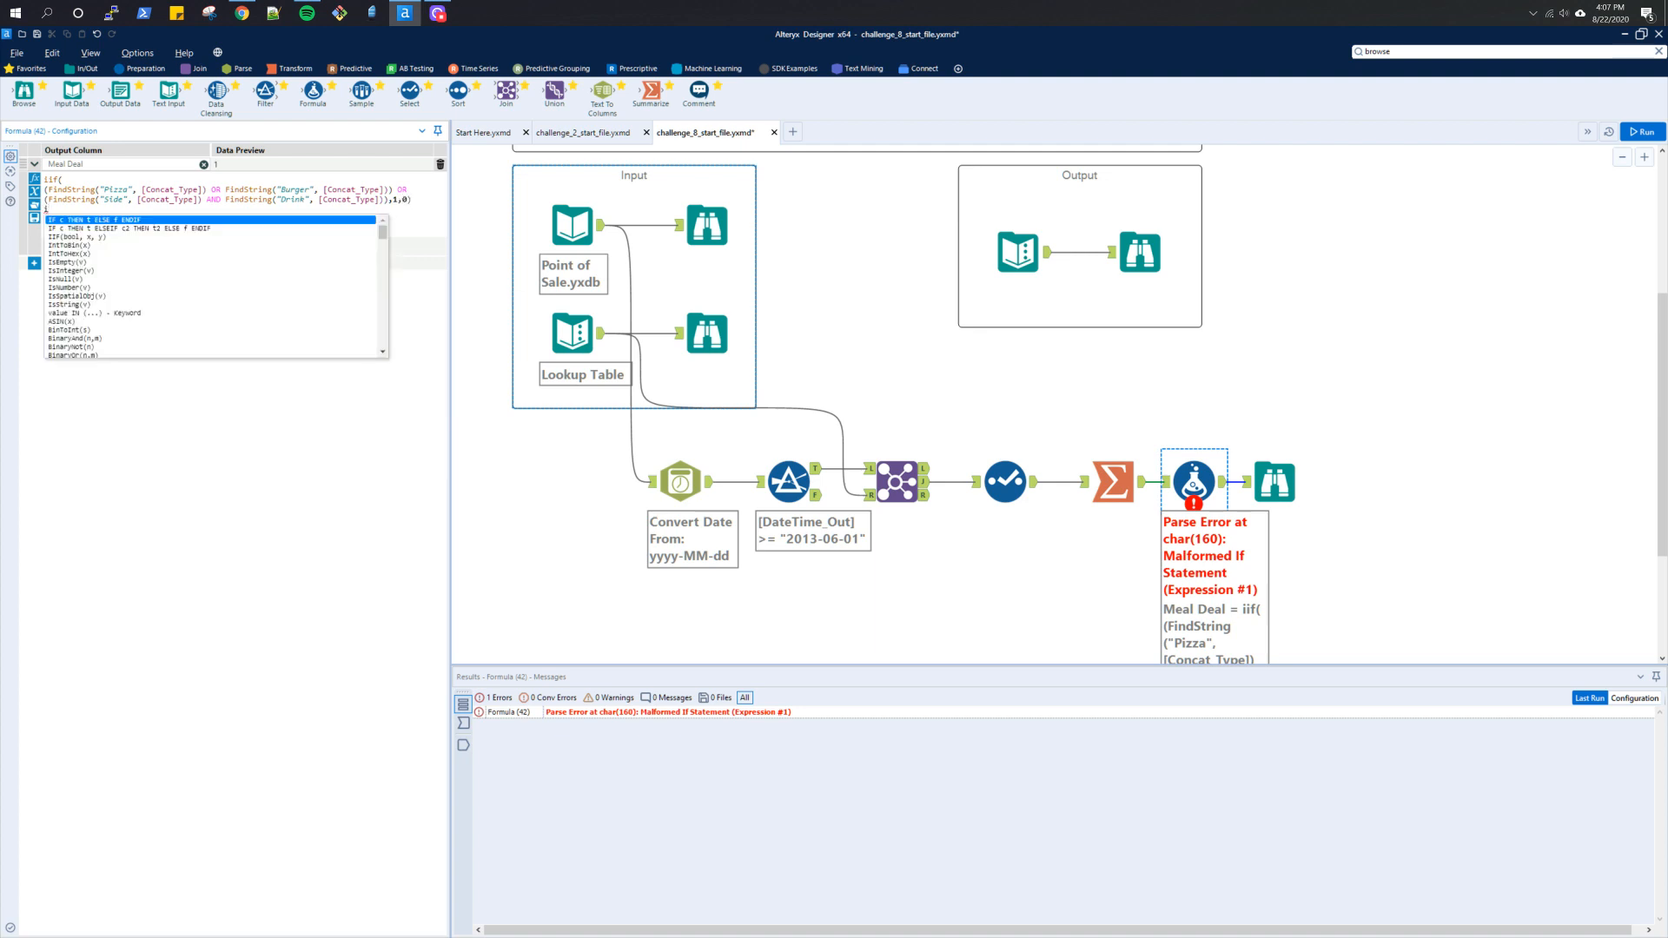
text(i)
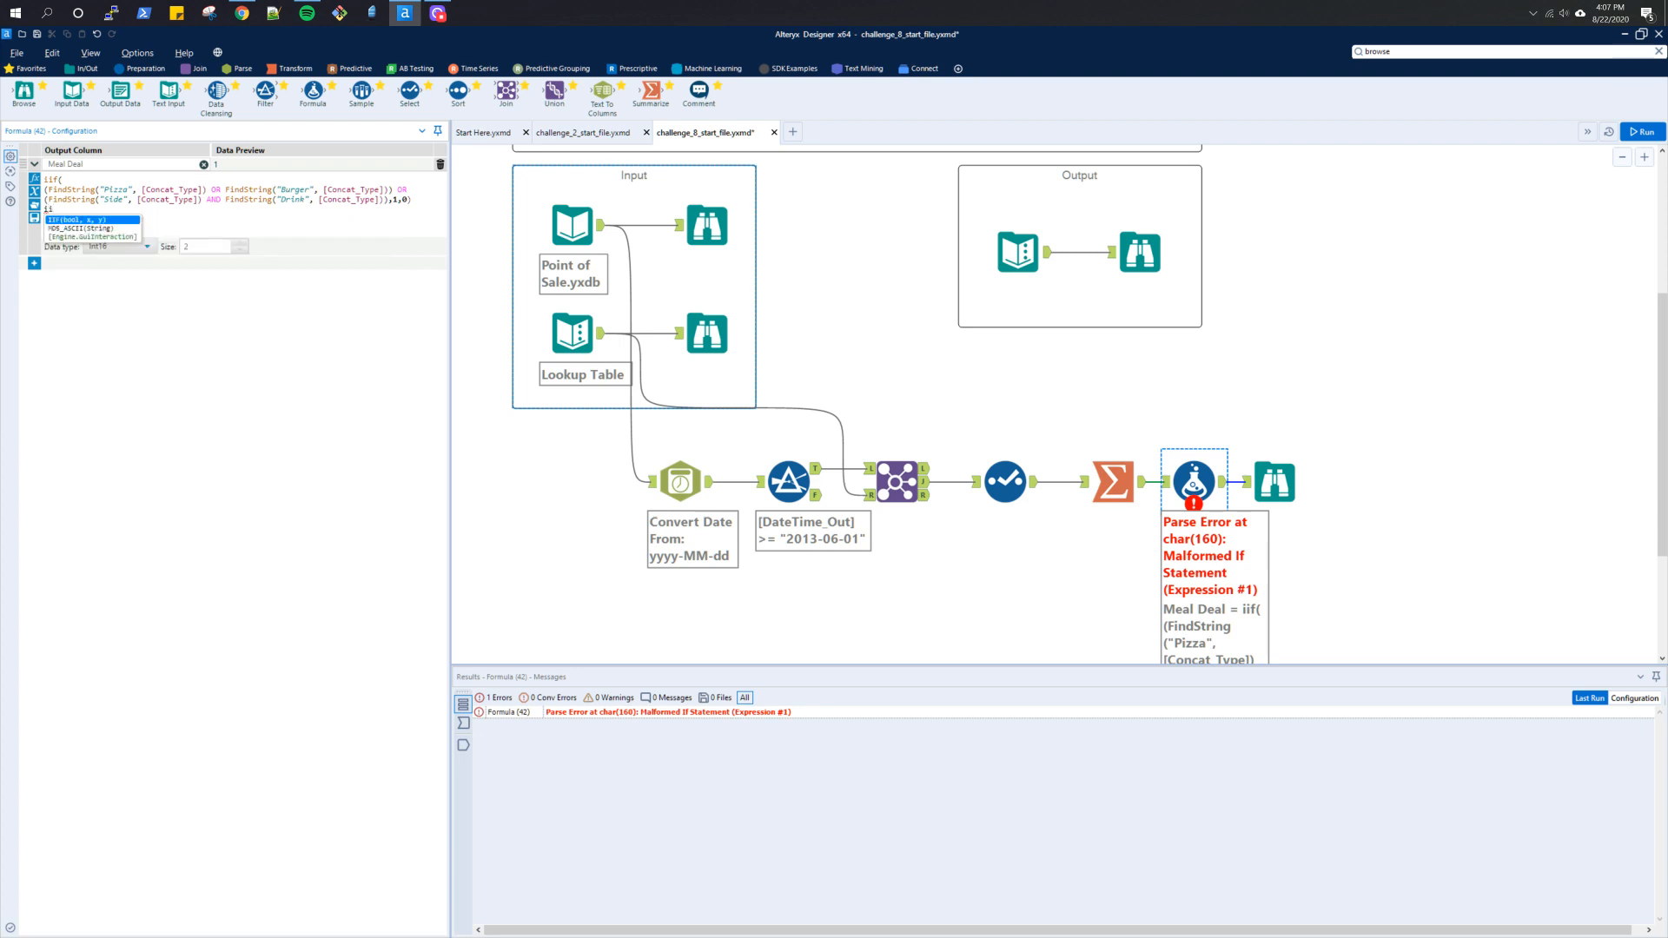
key(BackSpace)
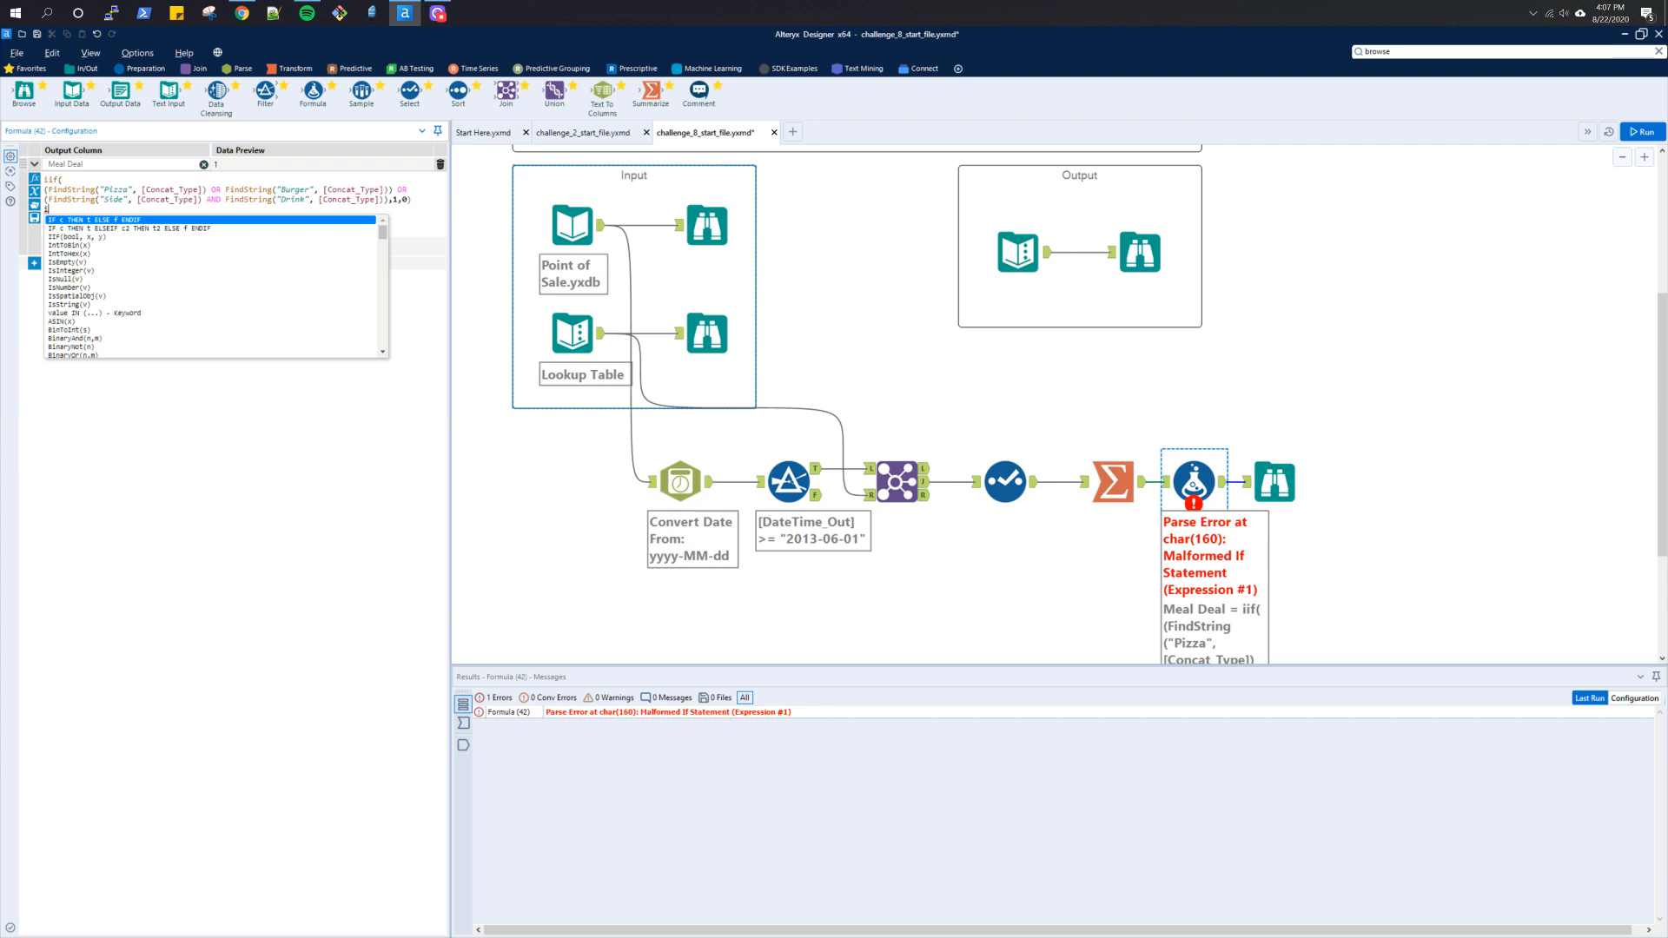
key(Return)
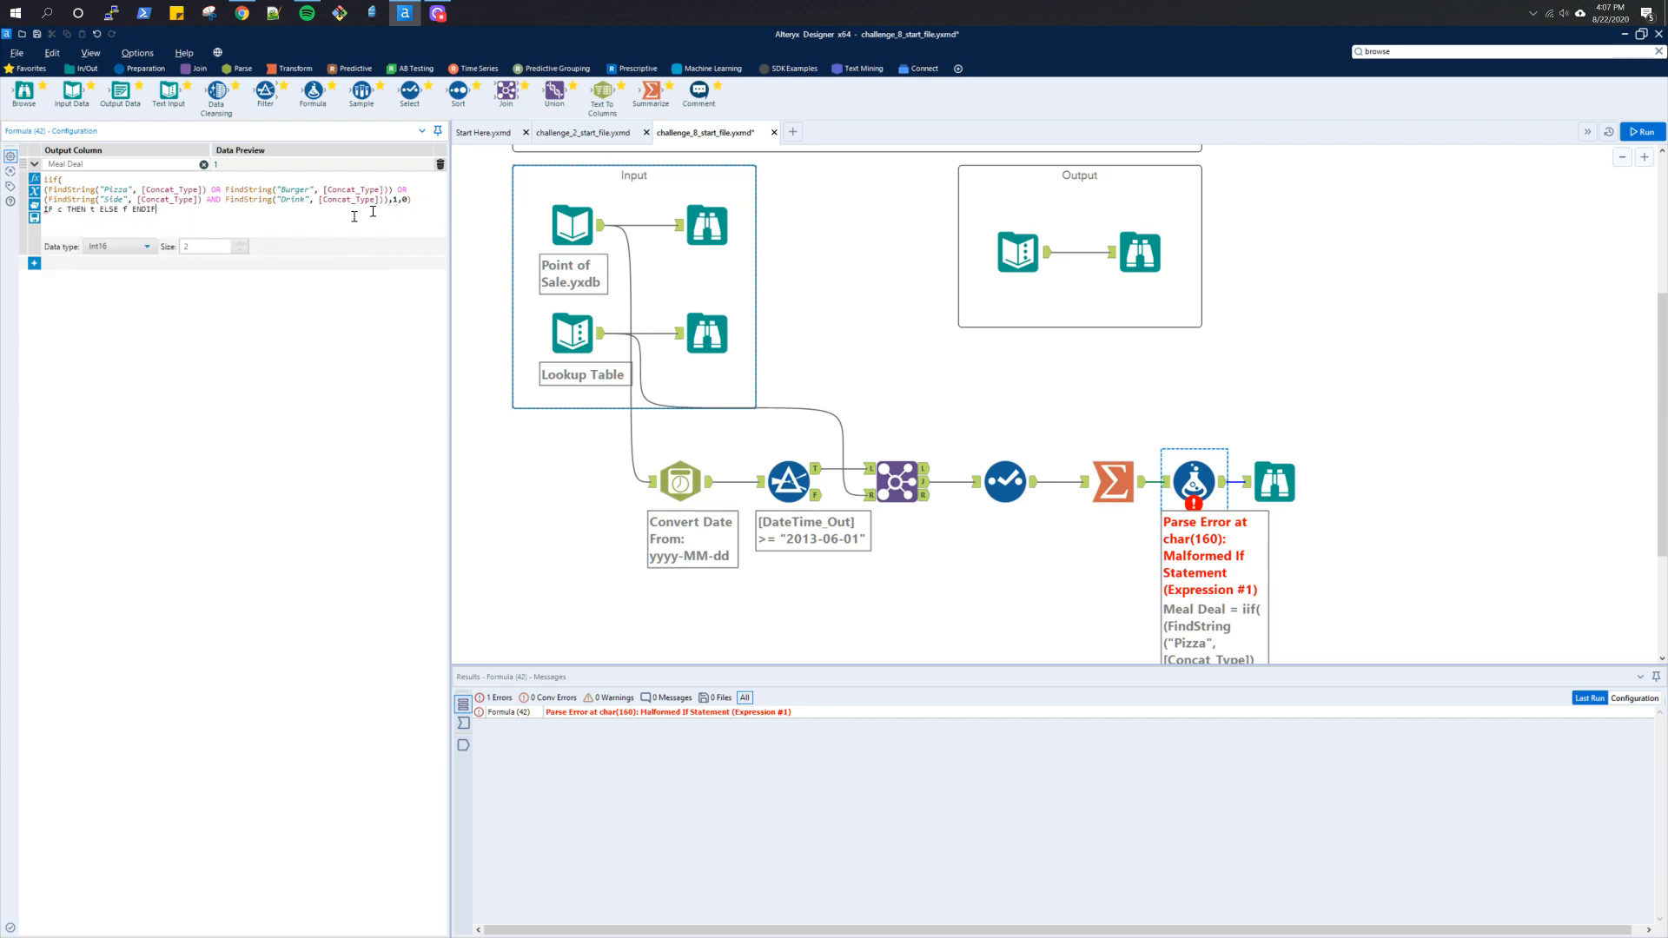
Step: Split the IF template across separate lines and set it to return THEN 1 and ELSE 0
key(Return)
key(Return)
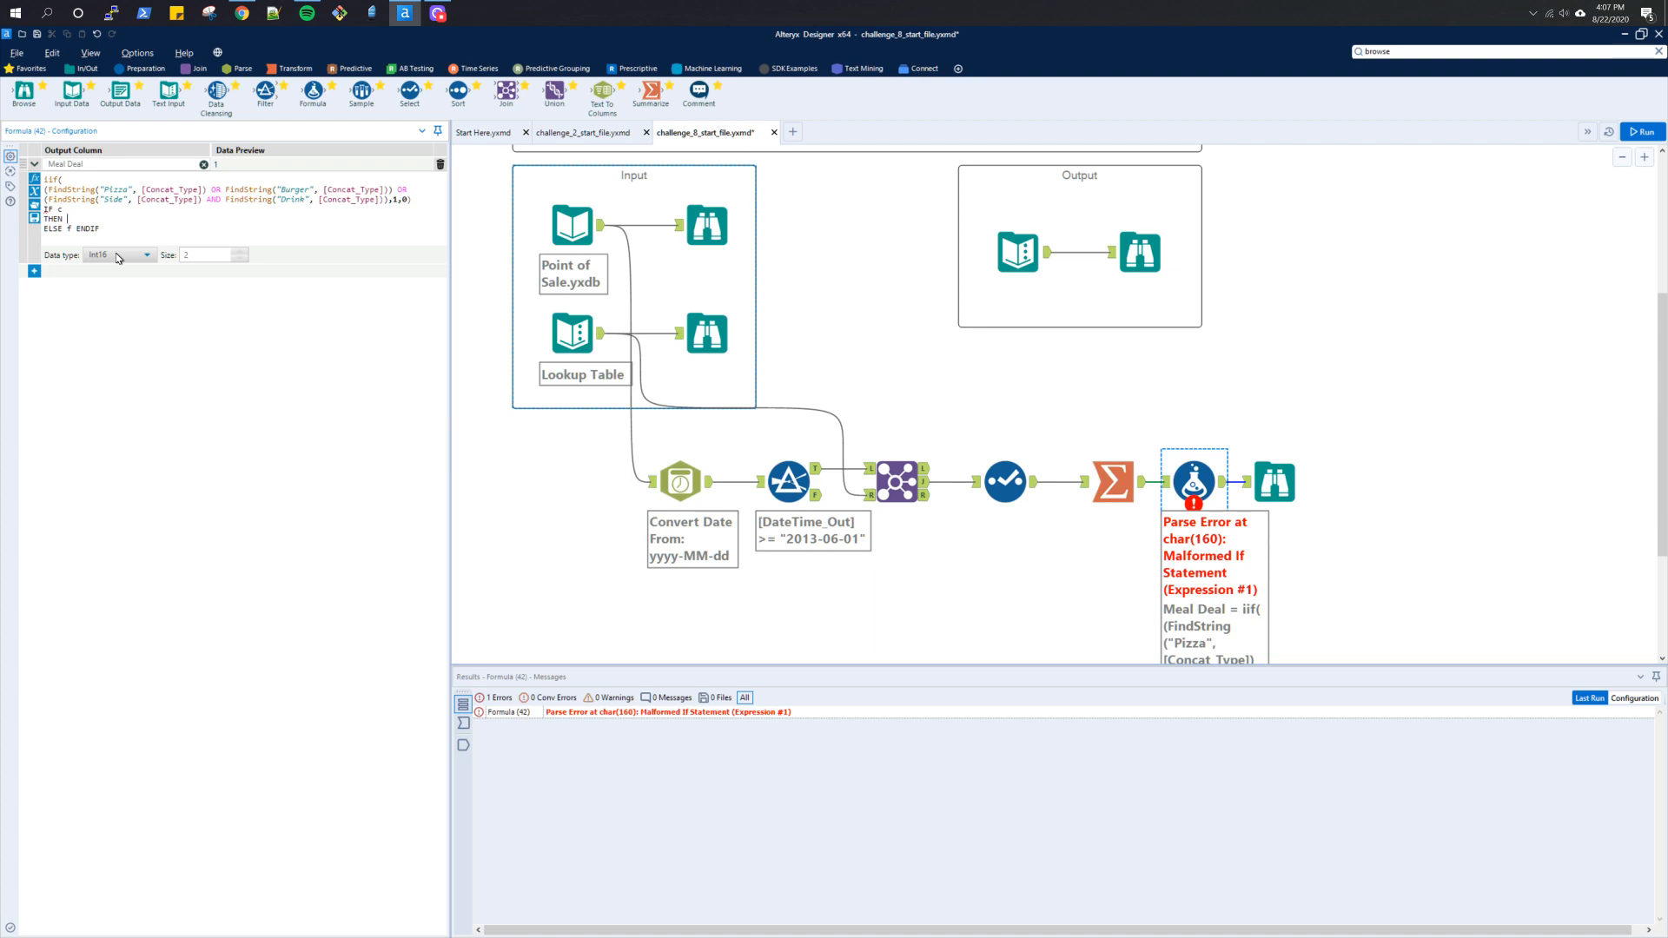
key(Down)
key(BackSpace)
text(0)
Step: Copy the two lines of FindString conditions from the iif expression in place of the placeholder c in the IF statement
key(shift+Down)
key(shift+Down)
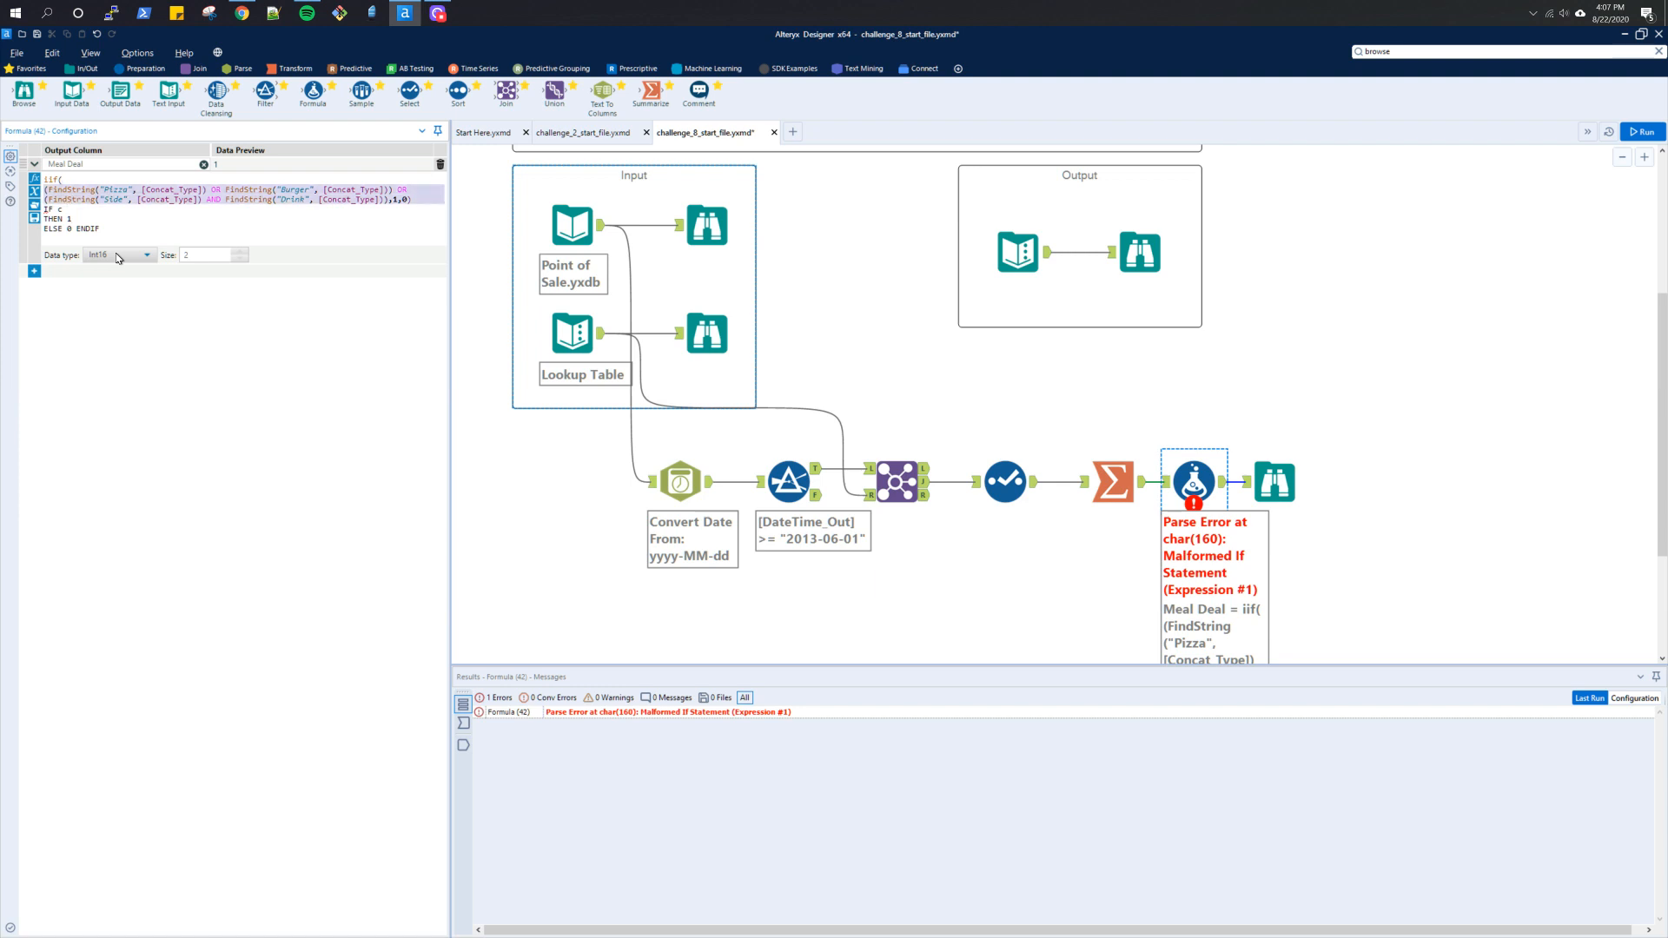
key(shift+Left)
key(shift+Left)
key(shift+Left)
key(shift+Left)
key(shift+Left)
key(shift+Left)
key(ctrl+c)
key(Right)
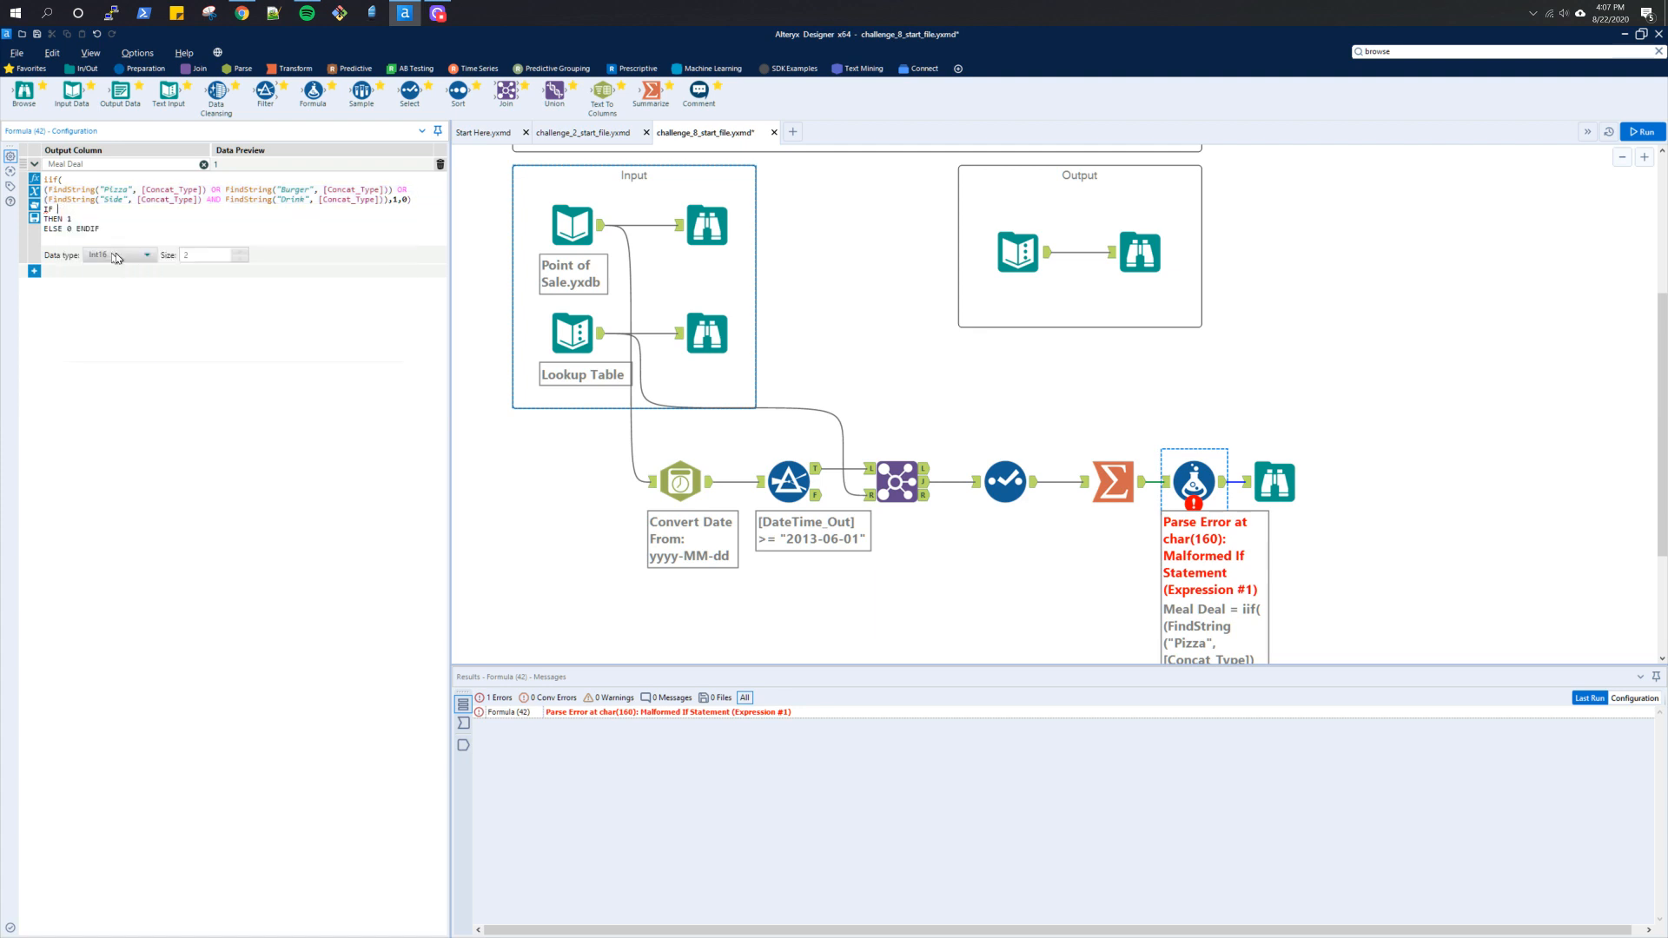
key(BackSpace)
key(ctrl+v)
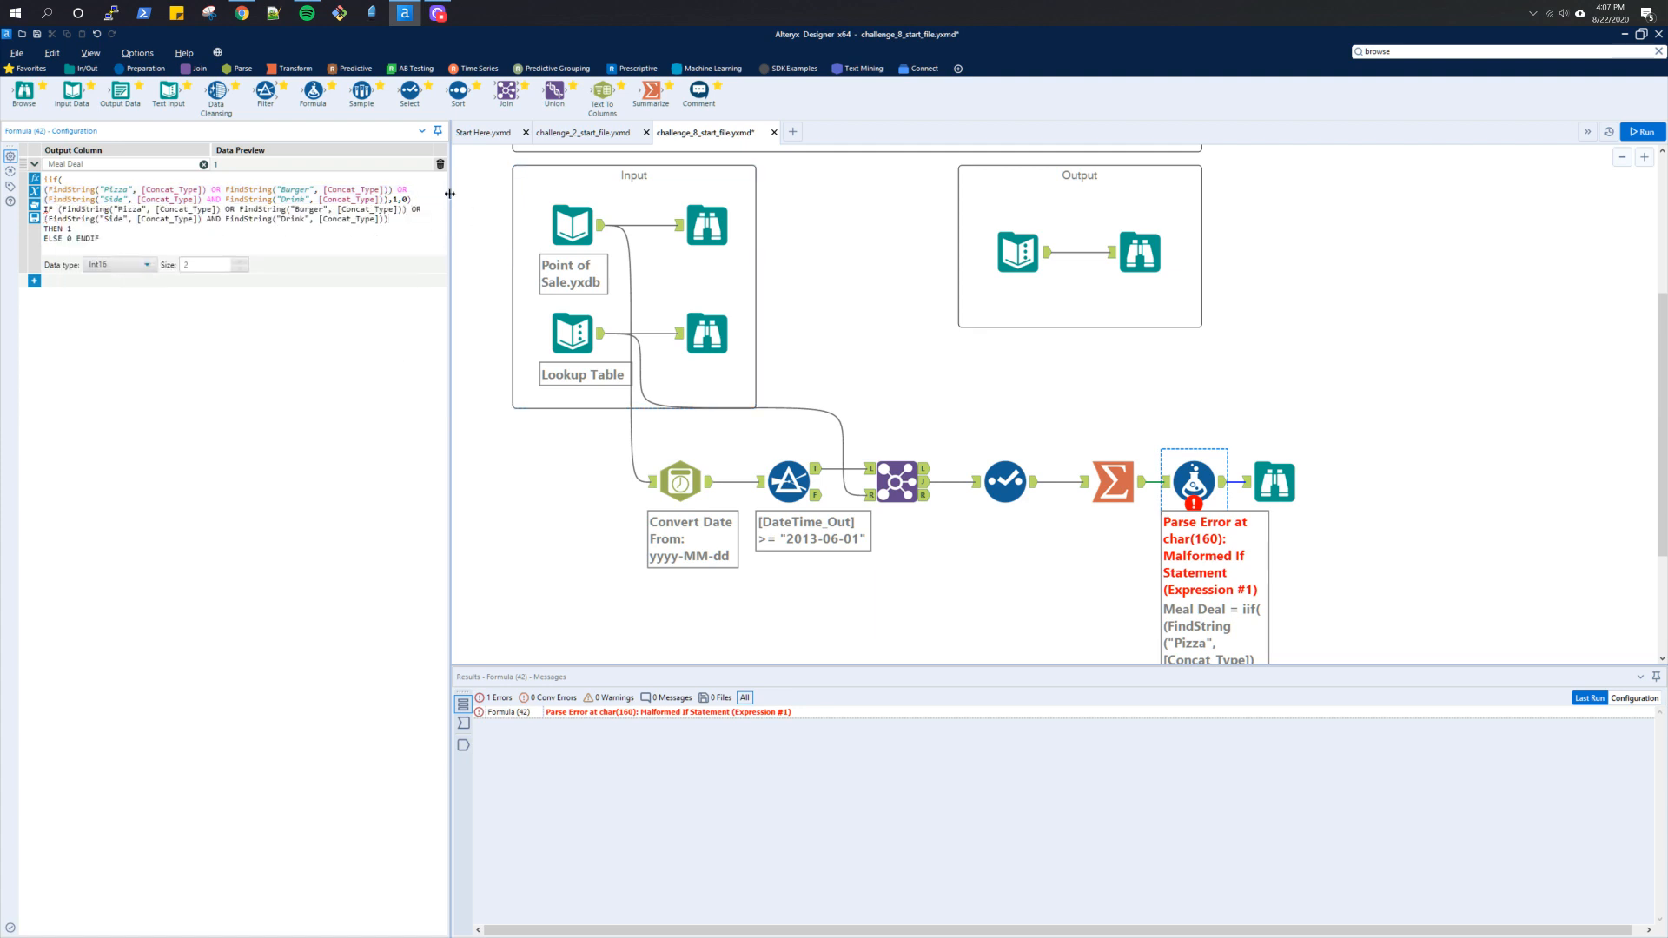
Step: Delete the old iif expression above the IF statement and rerun the workflow to check the Browse results
drag(416, 199, 44, 178)
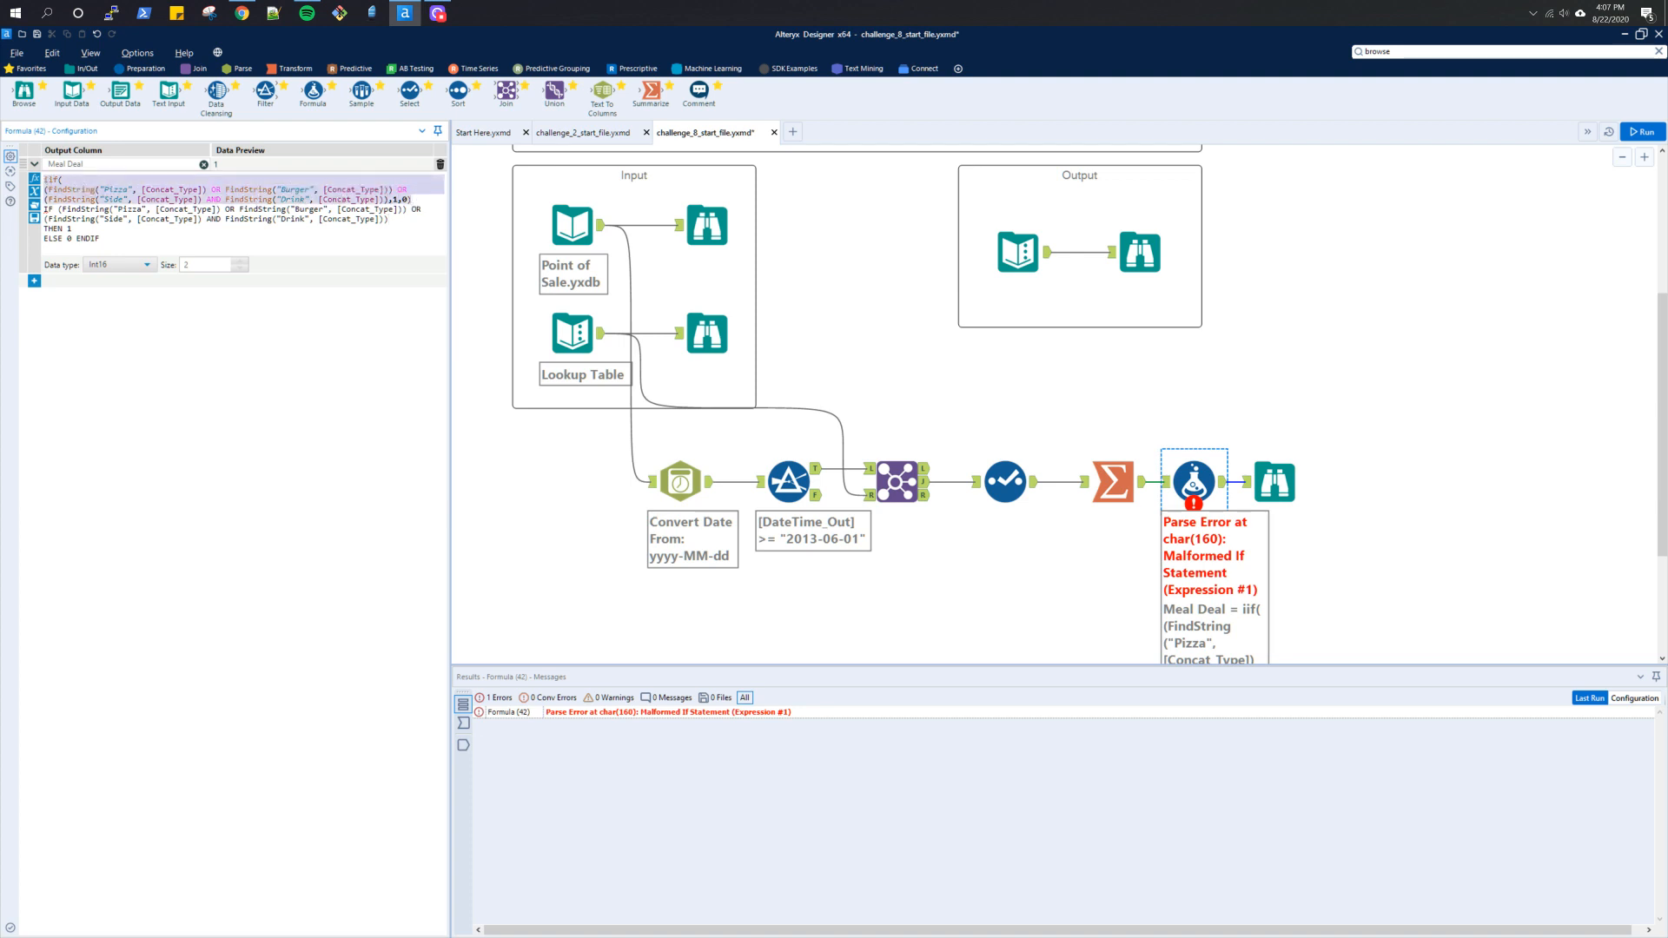
key(BackSpace)
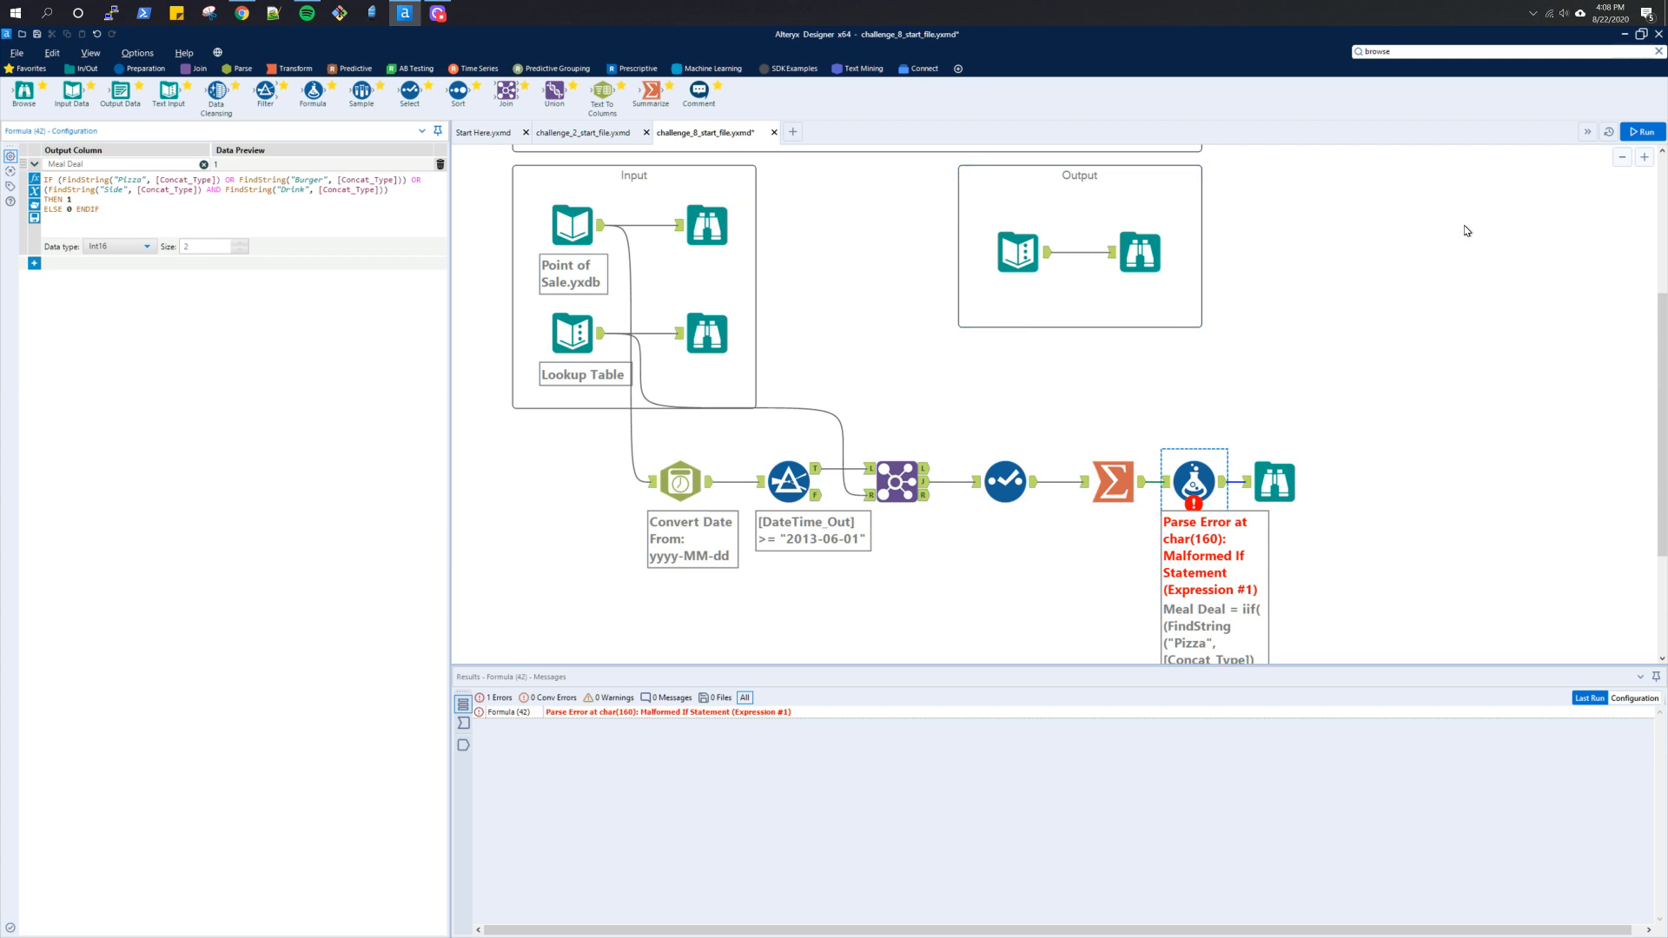
click(1639, 131)
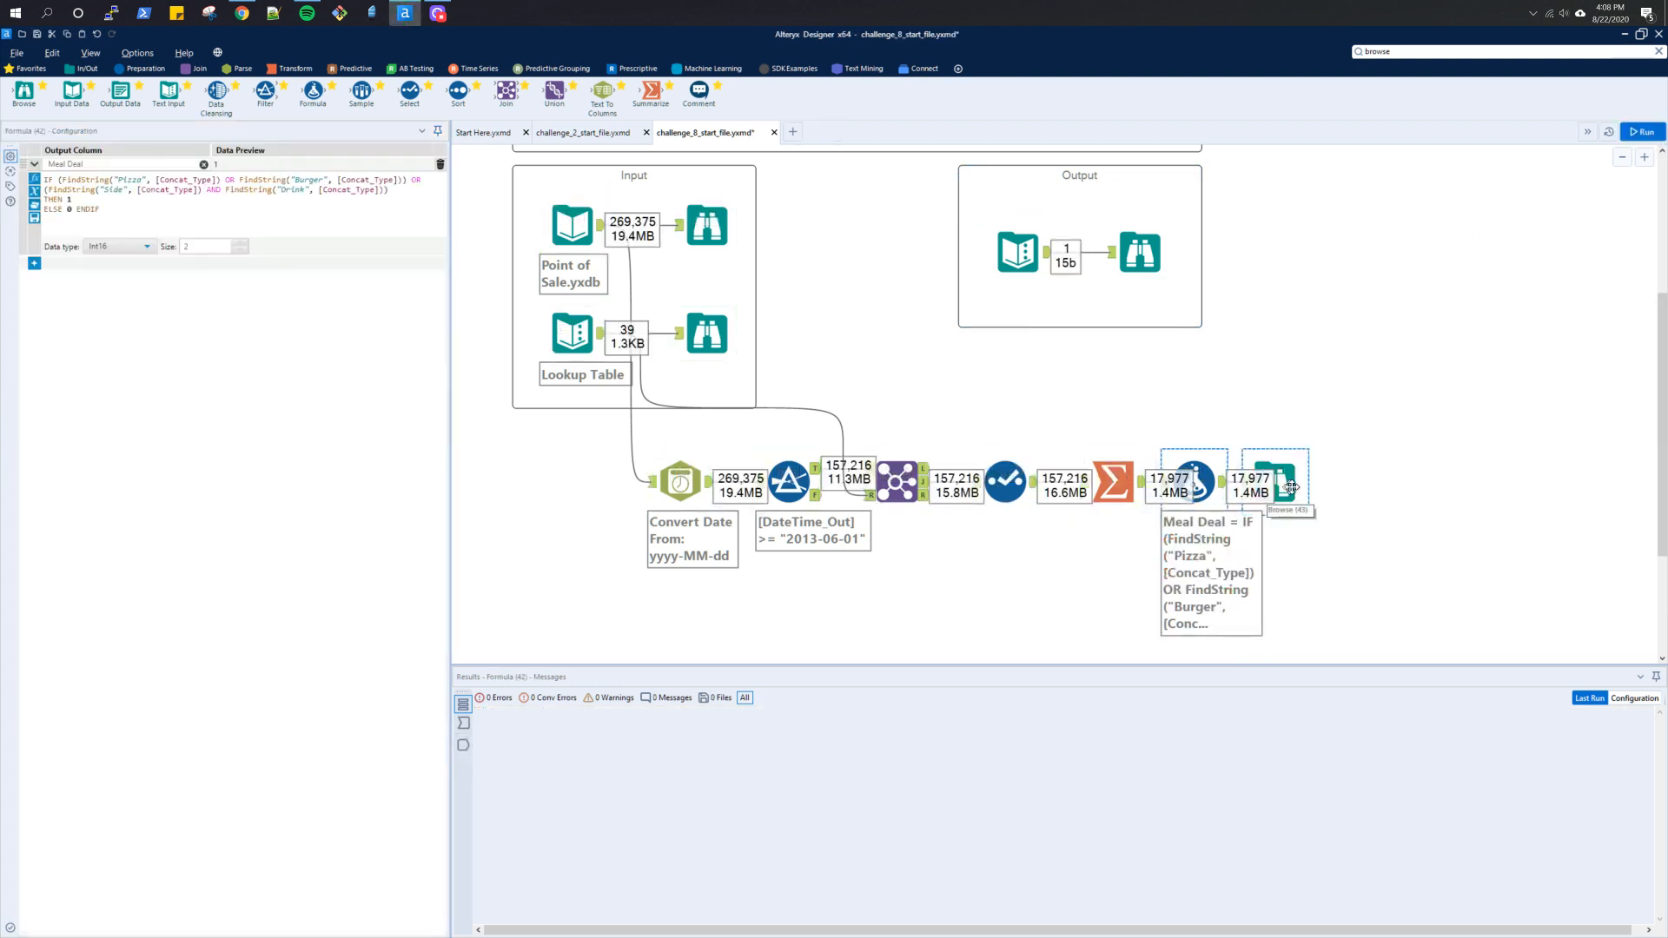
click(1290, 490)
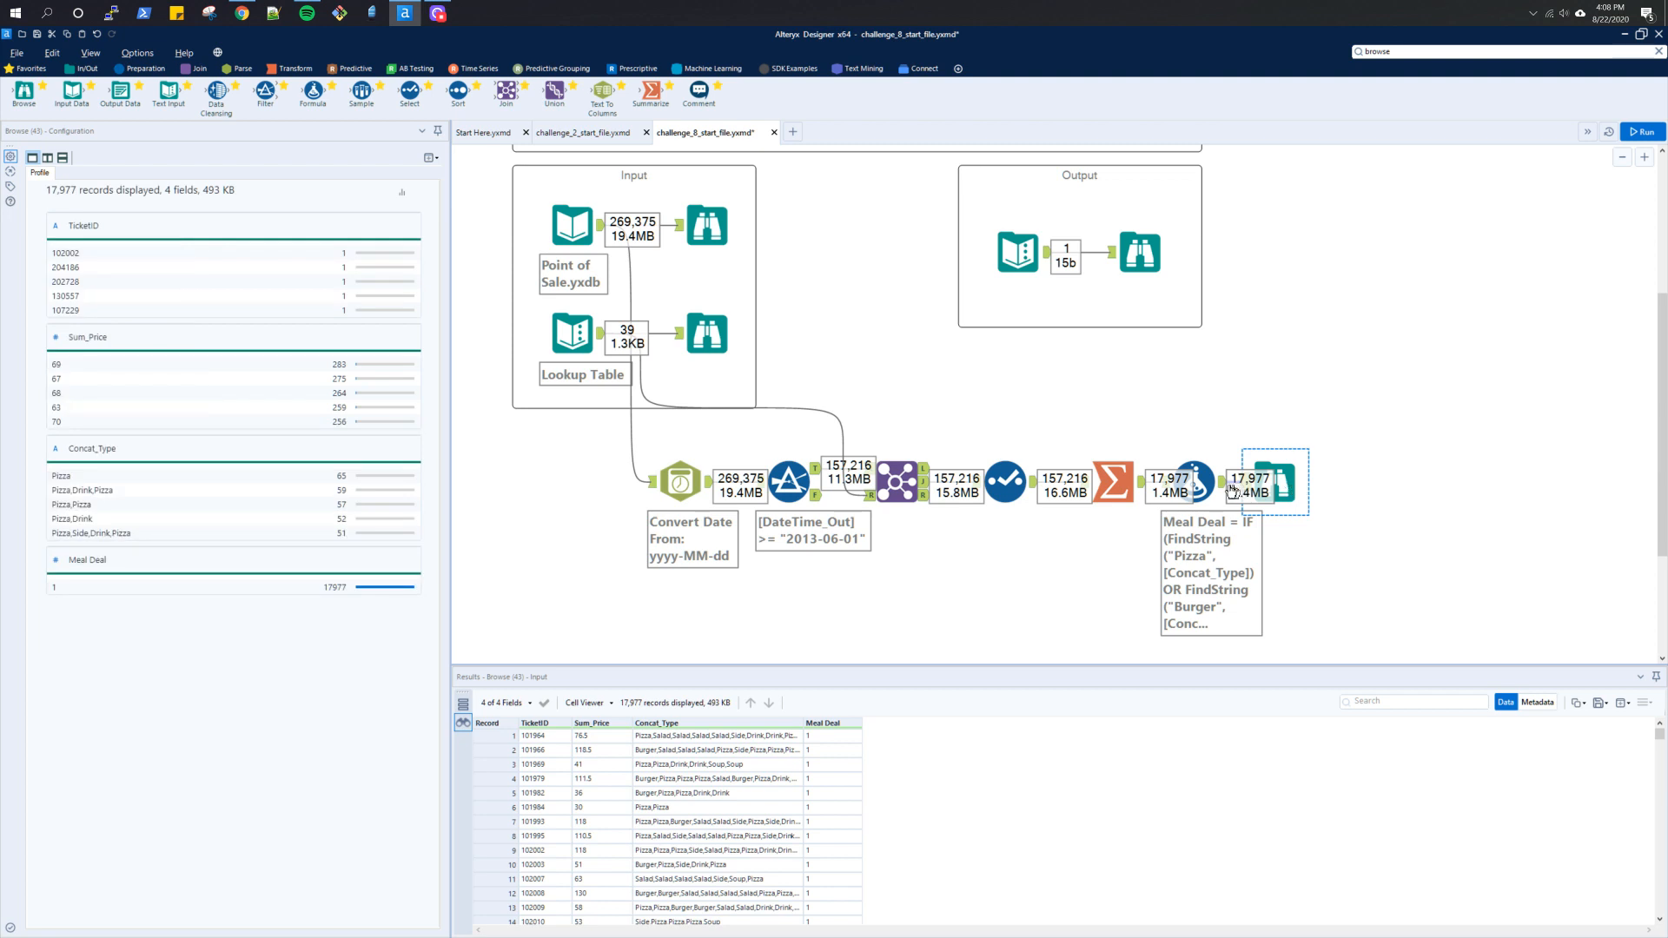
click(1196, 482)
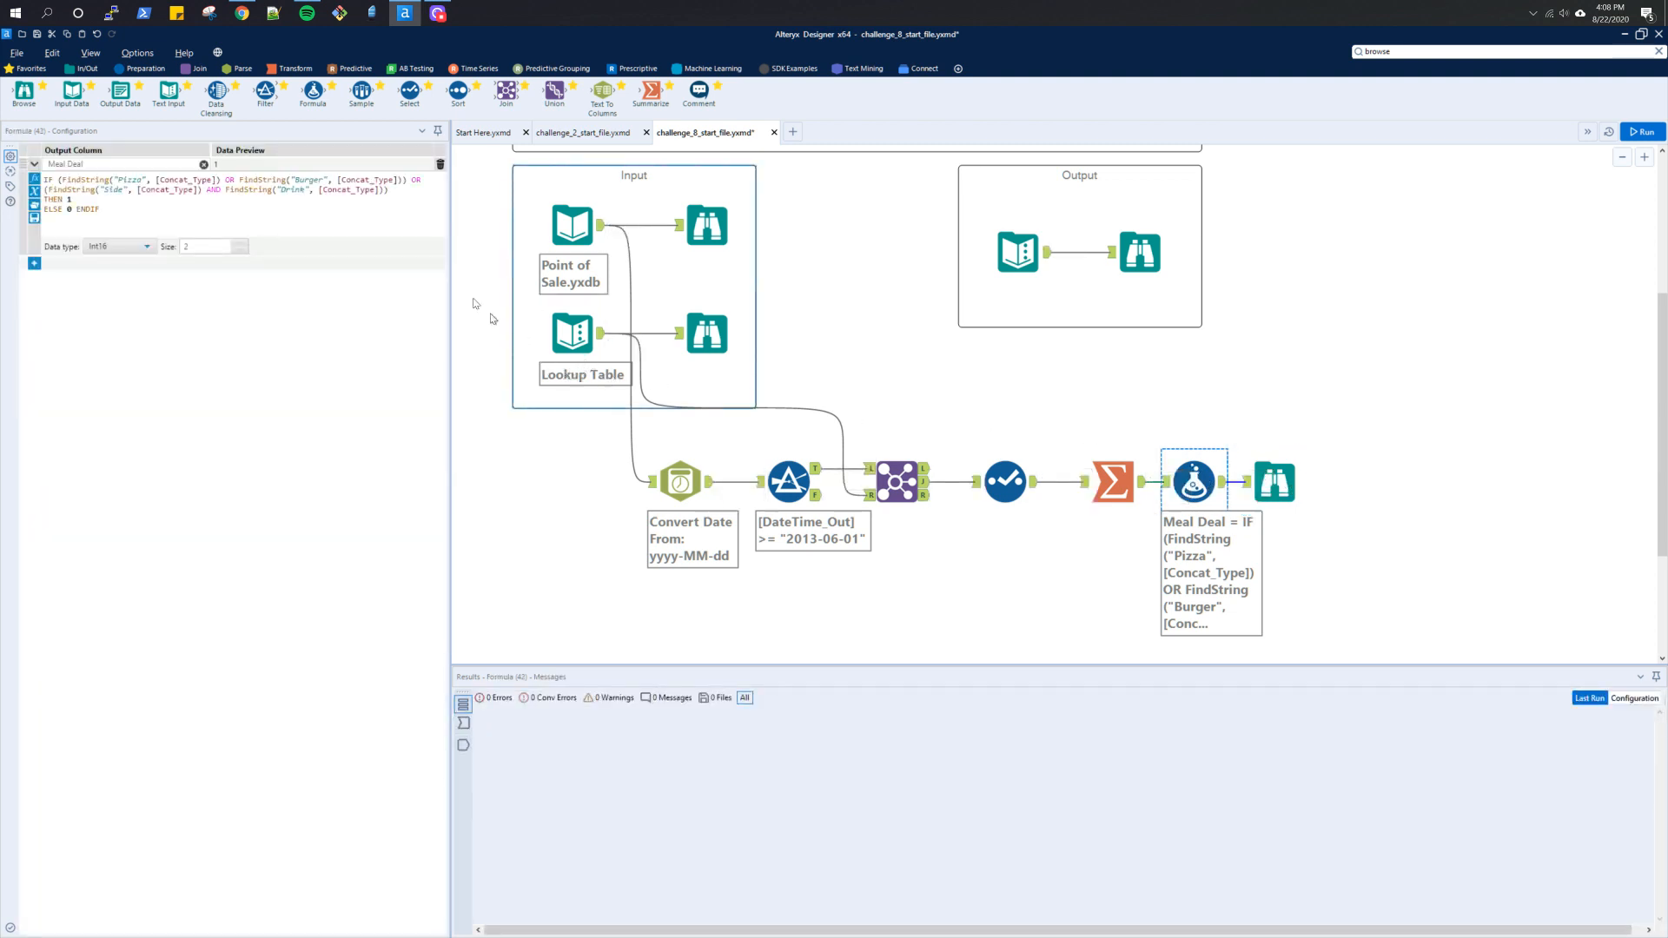
Step: Show the Formula tool's incoming records and delete the Side and Drink FindString conditions from the Meal Deal expression
click(1164, 484)
click(1165, 484)
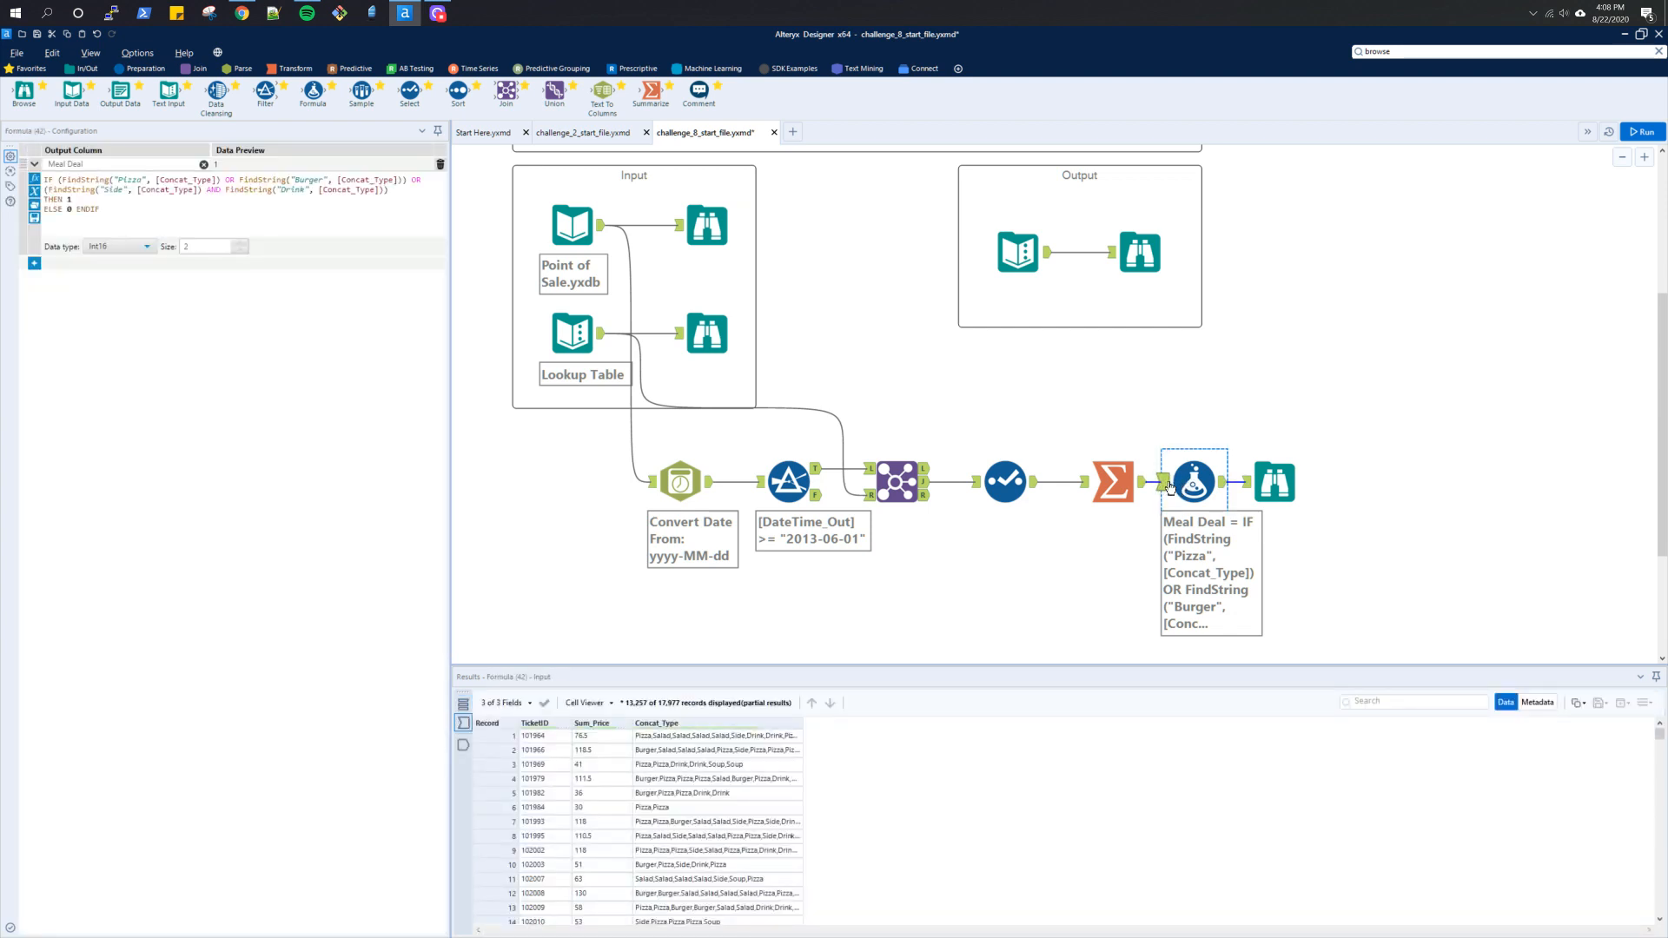
click(424, 220)
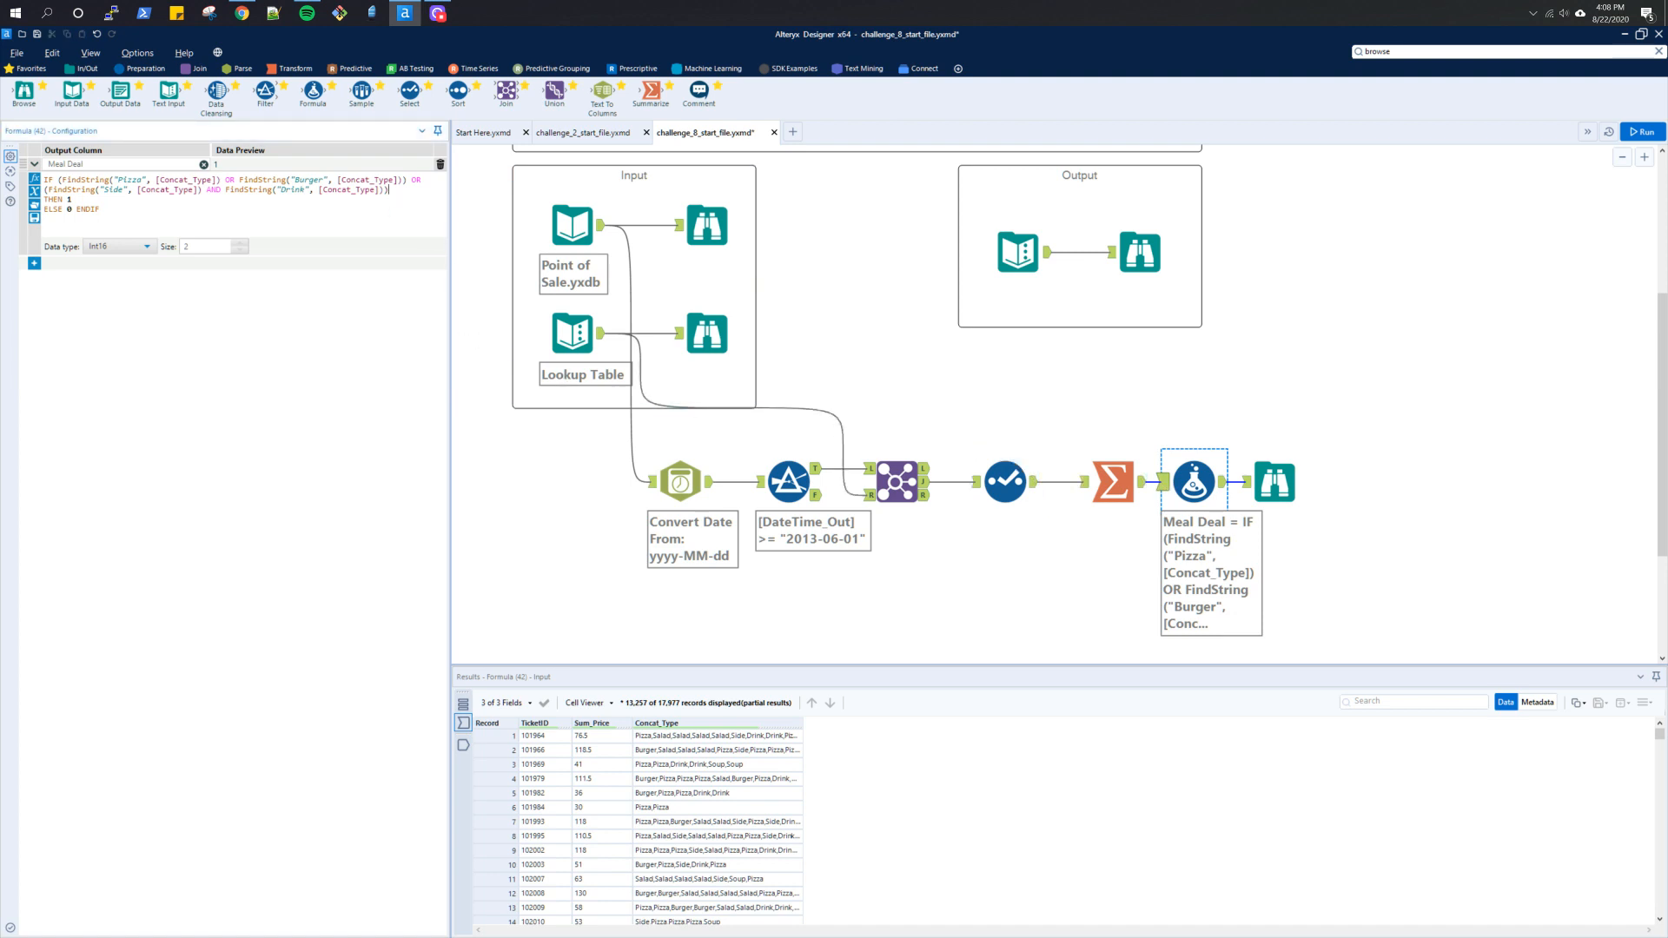
text())
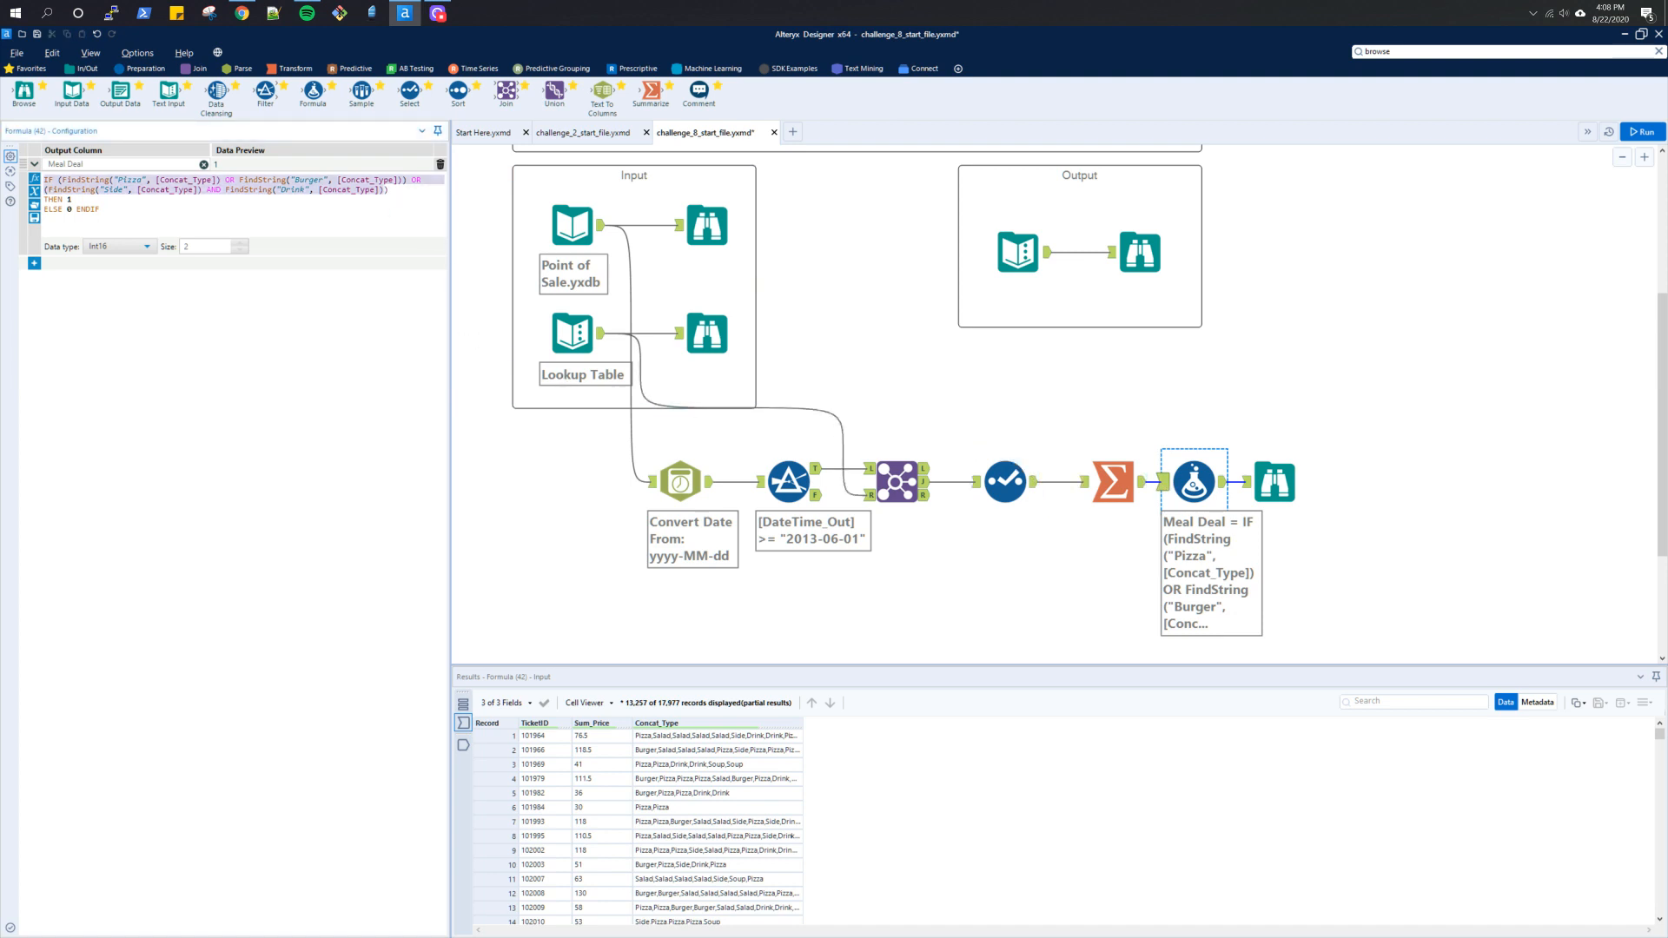
key(shift+Right)
key(shift+Right)
key(shift+Right)
key(shift+Right)
key(shift+Right)
key(shift+Right)
key(shift+Right)
key(shift+Right)
key(shift+Right)
key(shift+Right)
key(shift+Right)
key(shift+Right)
key(shift+Right)
key(shift+Right)
key(shift+Right)
key(shift+Right)
key(shift+Right)
key(shift+Right)
key(shift+Right)
key(shift+Right)
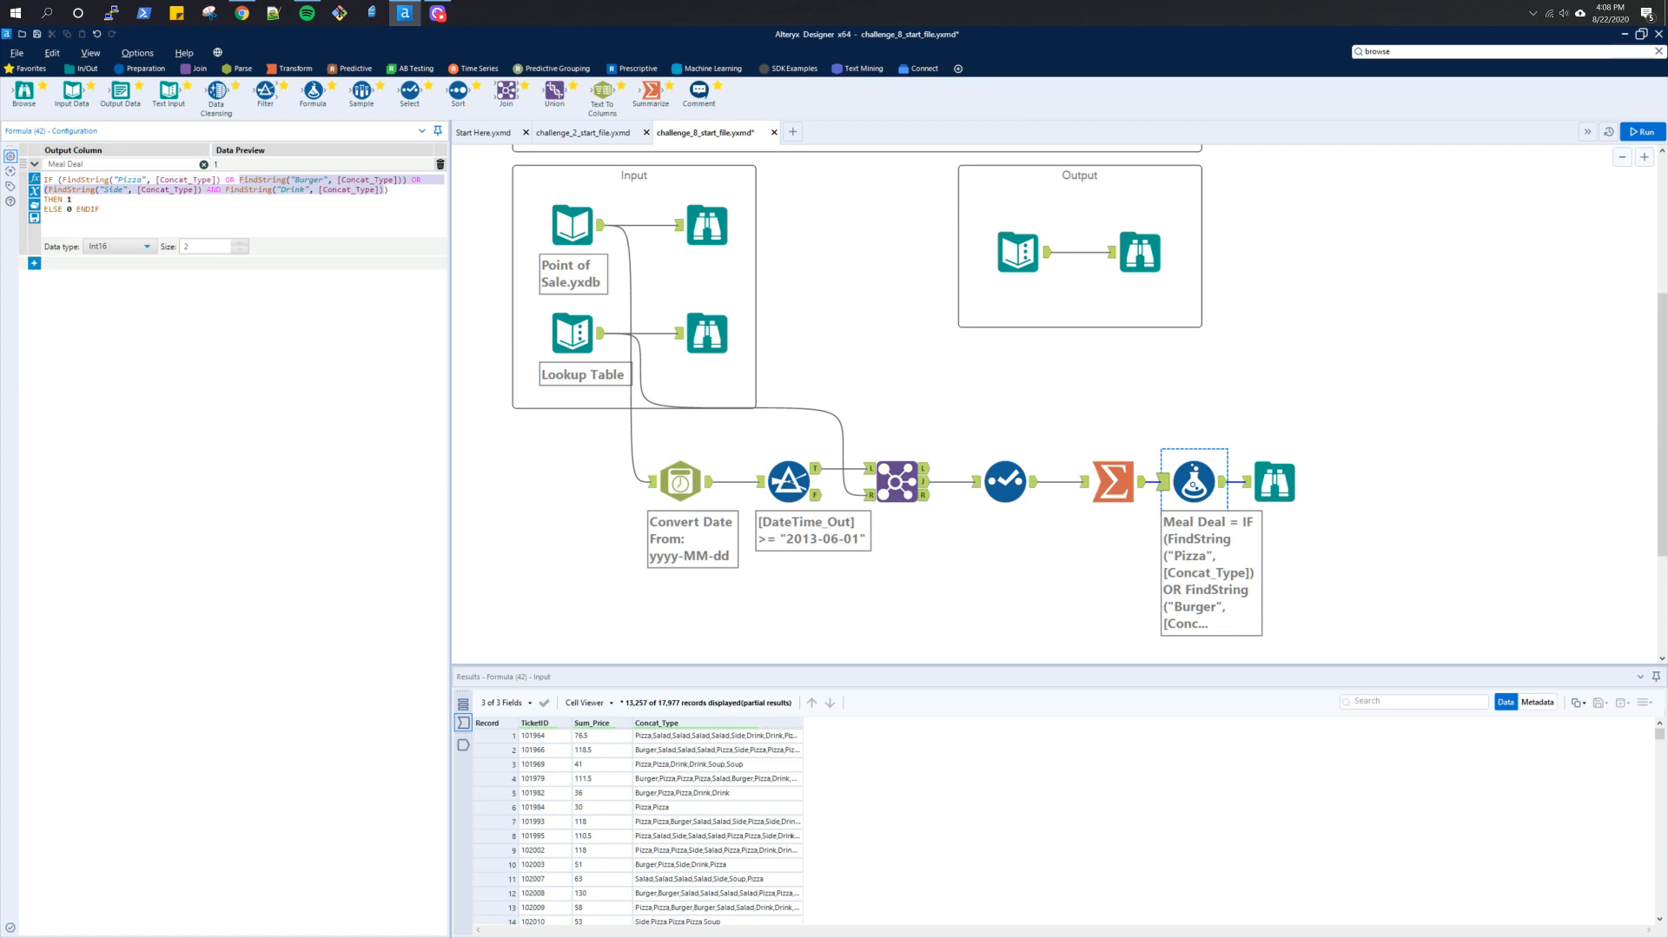
key(shift+Right)
key(shift+Right)
key(shift+Right)
key(shift+Right)
key(shift+Right)
key(shift+Right)
key(shift+Right)
key(shift+Right)
key(shift+Right)
key(shift+Right)
key(shift+Right)
key(shift+Right)
key(shift+Right)
key(shift+Right)
key(shift+Right)
key(shift+Right)
key(shift+Right)
key(shift+Right)
key(shift+Right)
key(shift+Right)
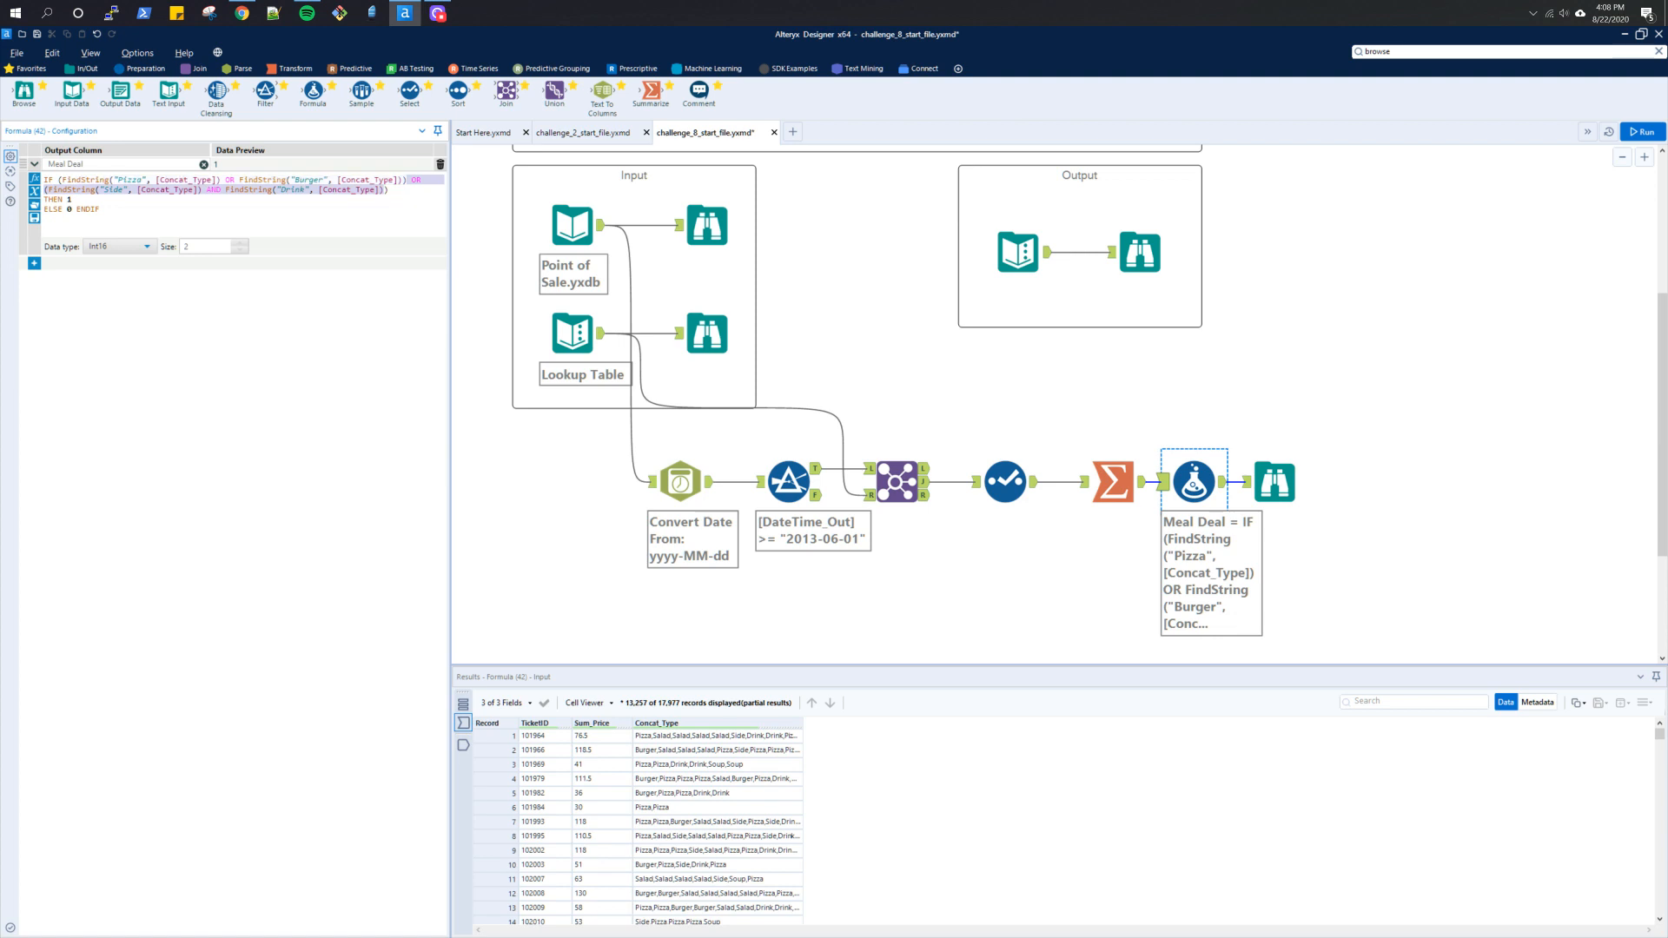
key(Delete)
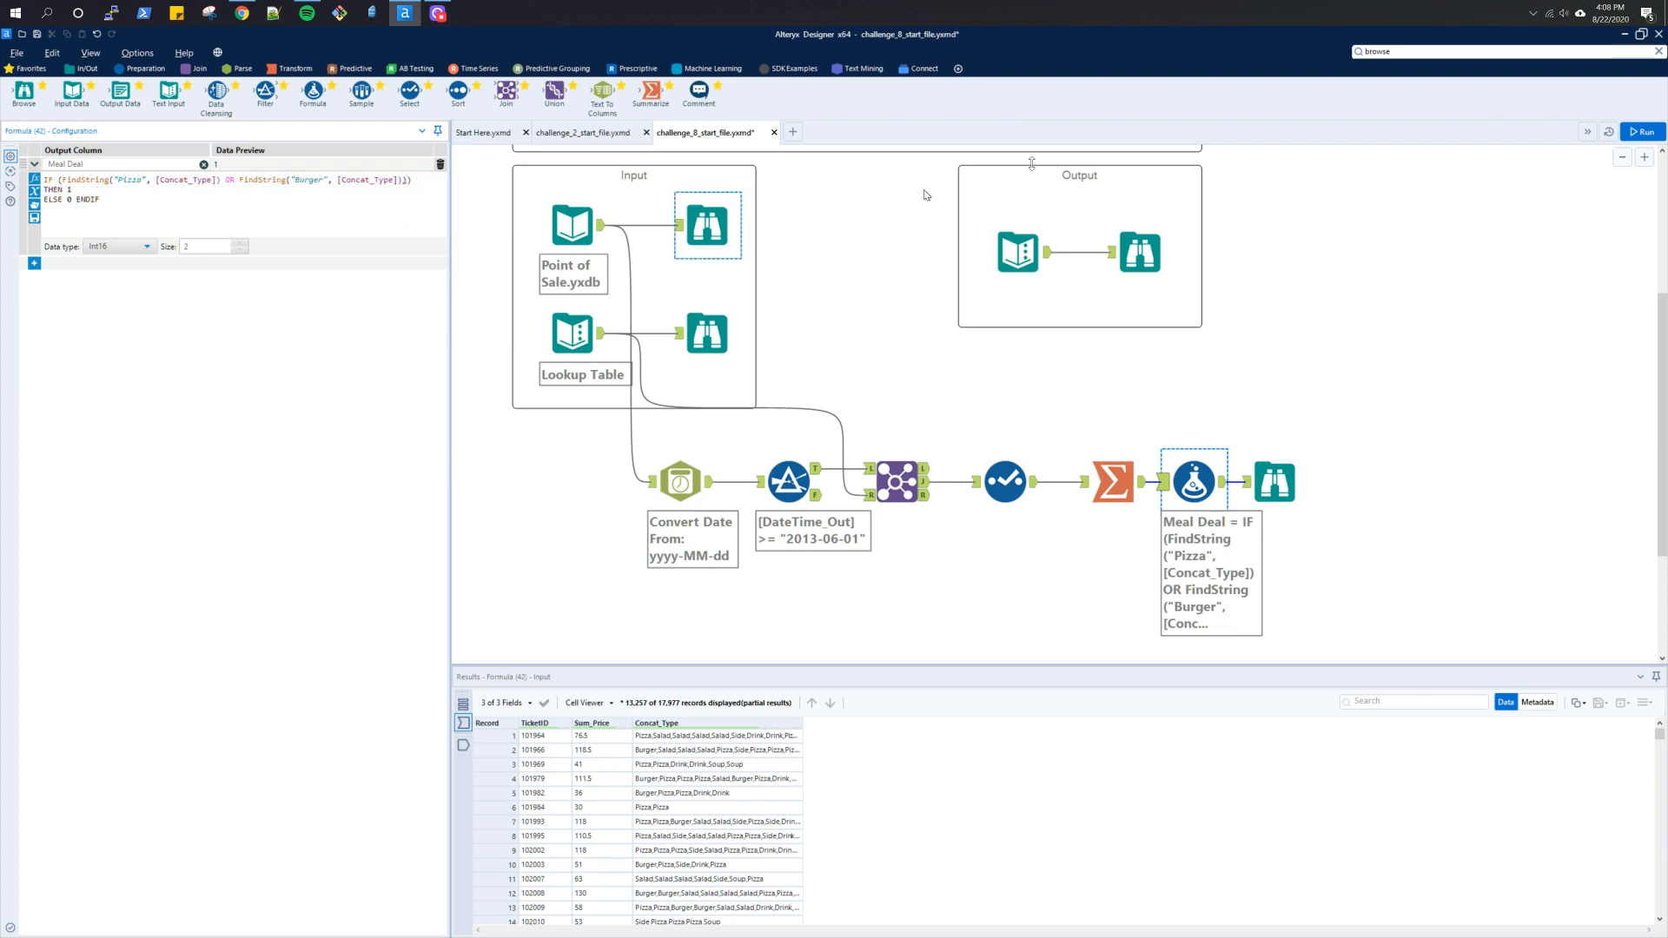
Step: Test-run the shortened expression, remove its surplus closing parenthesis, and rerun the workflow to check the Browse results
click(1644, 130)
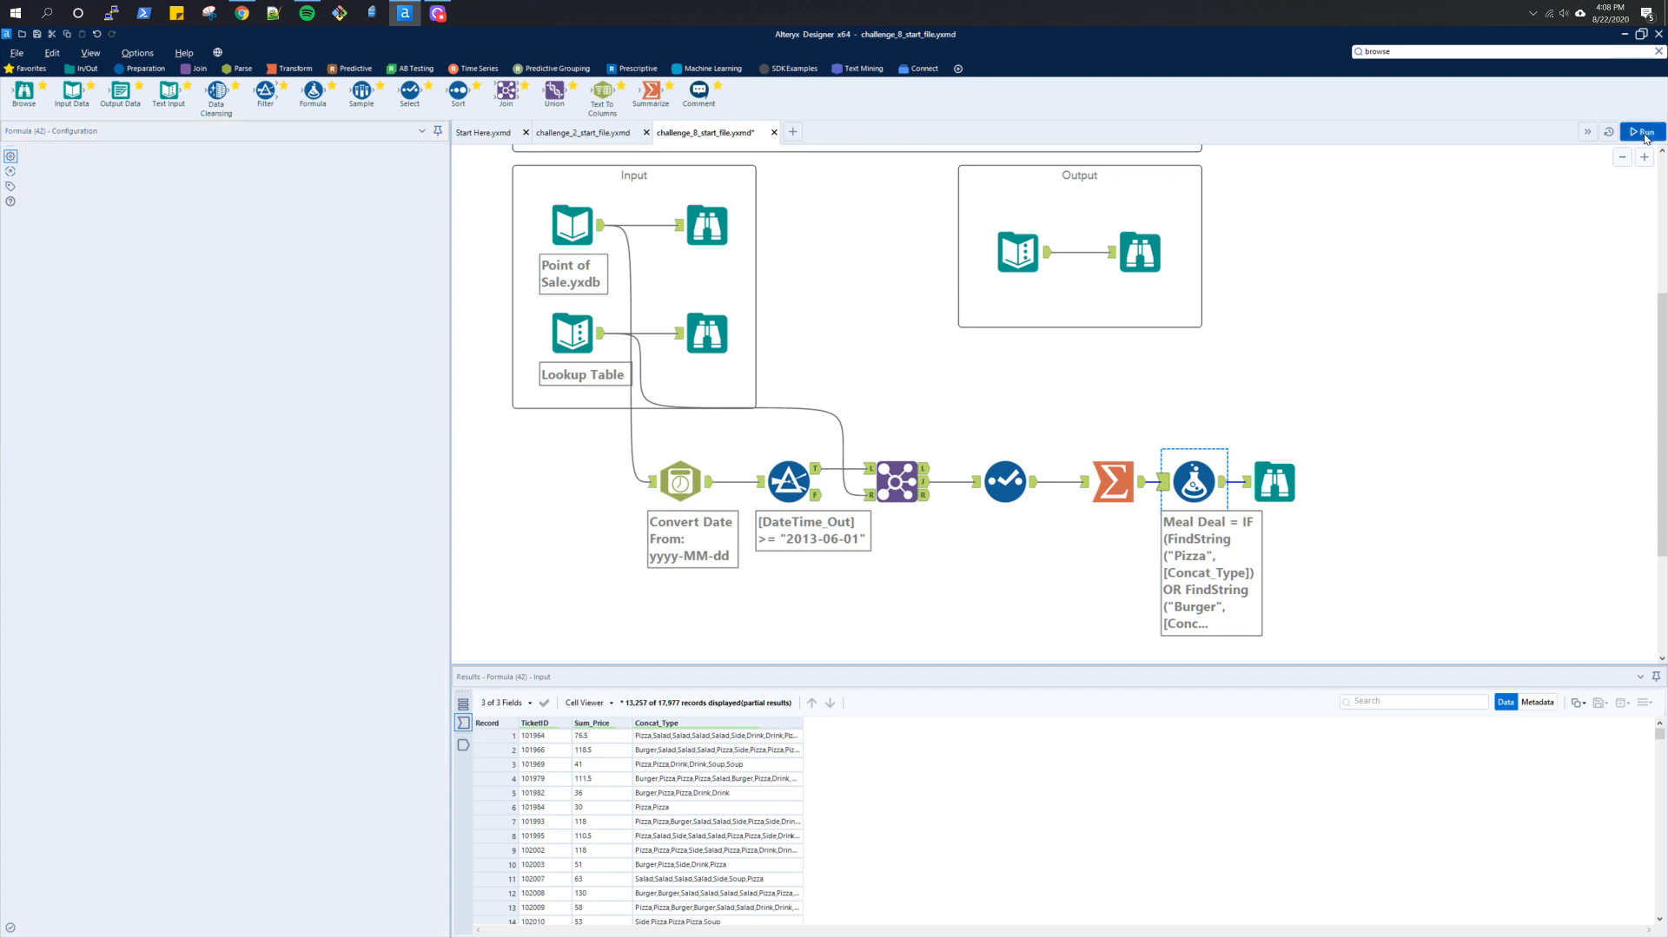
click(1218, 487)
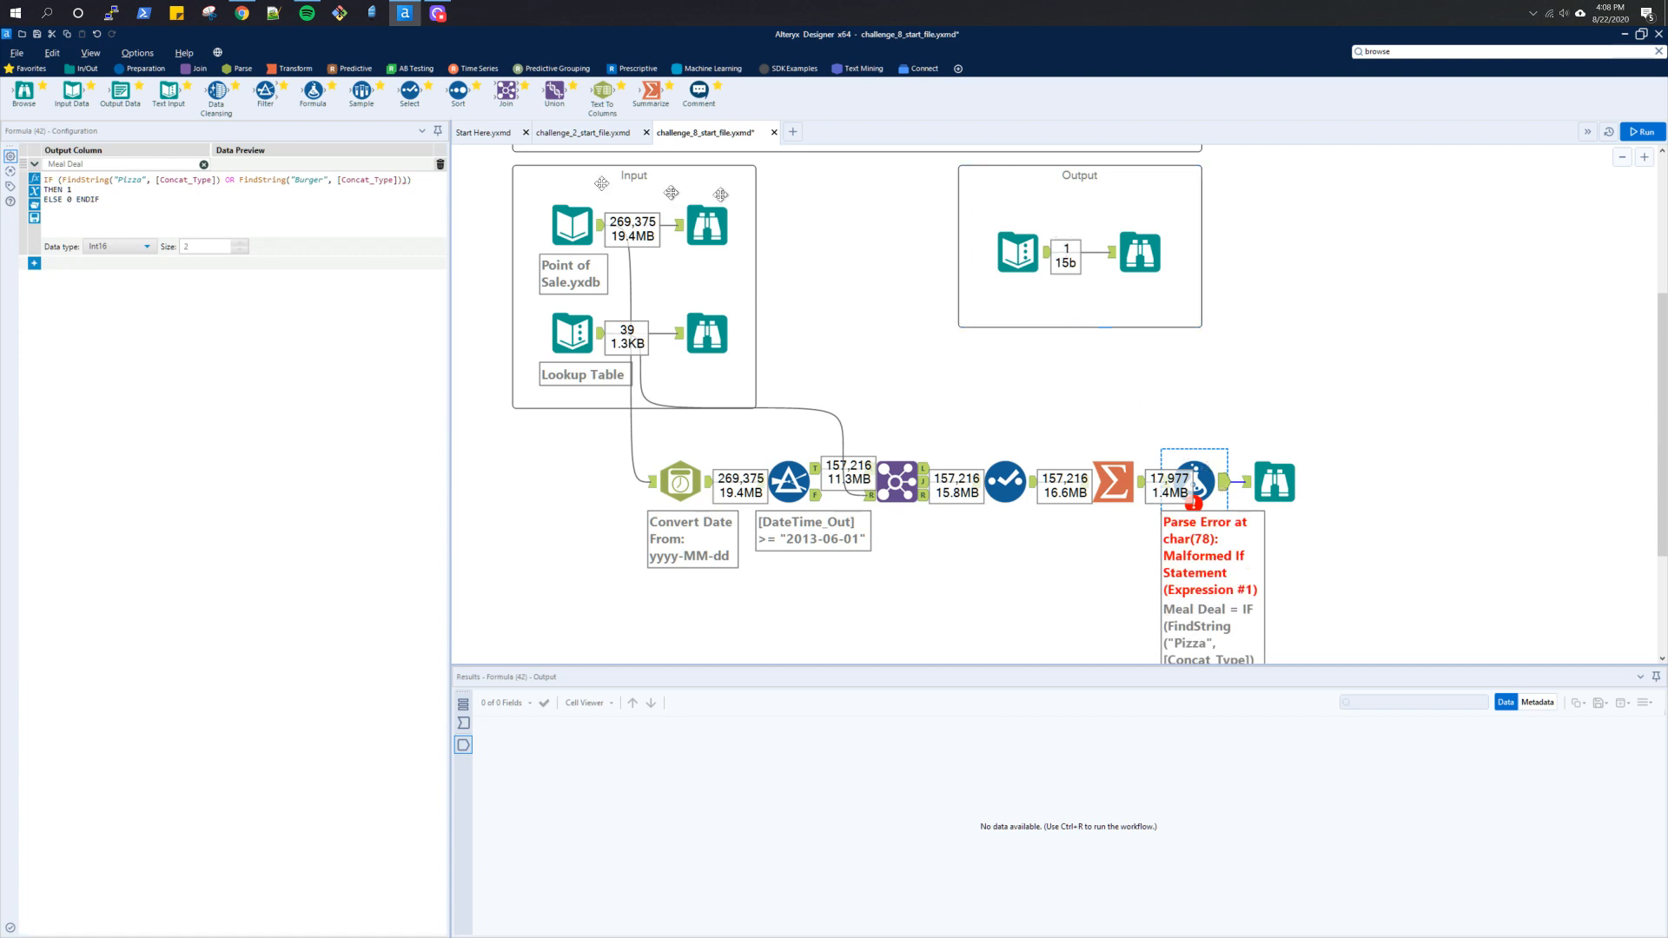
key(BackSpace)
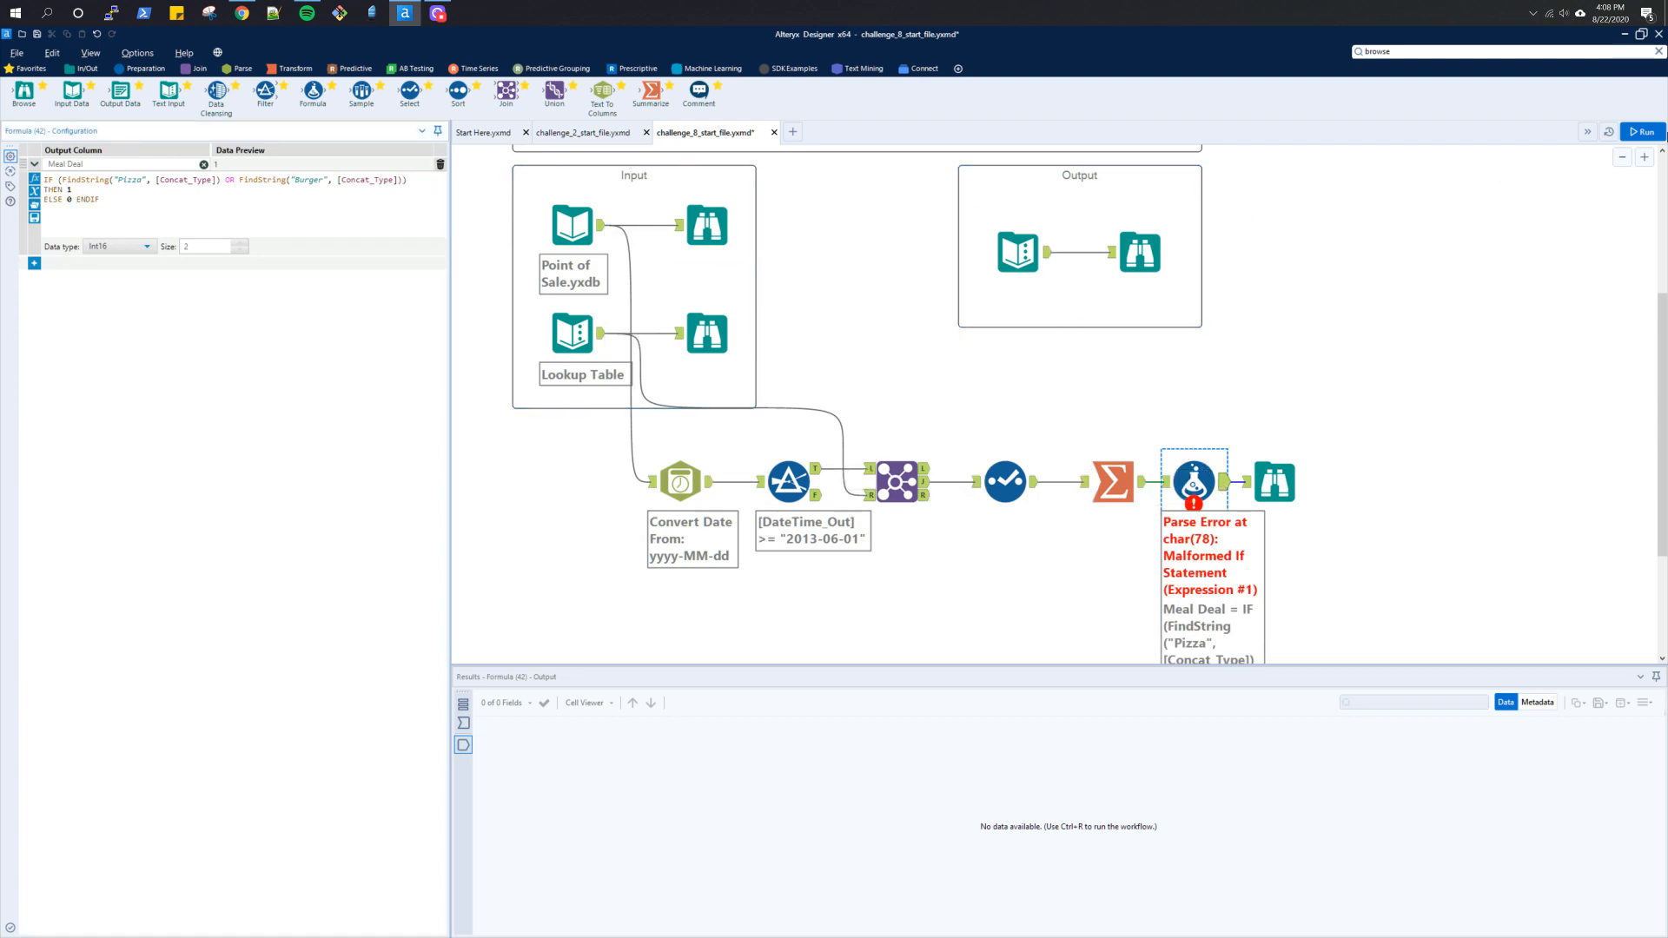
click(1642, 131)
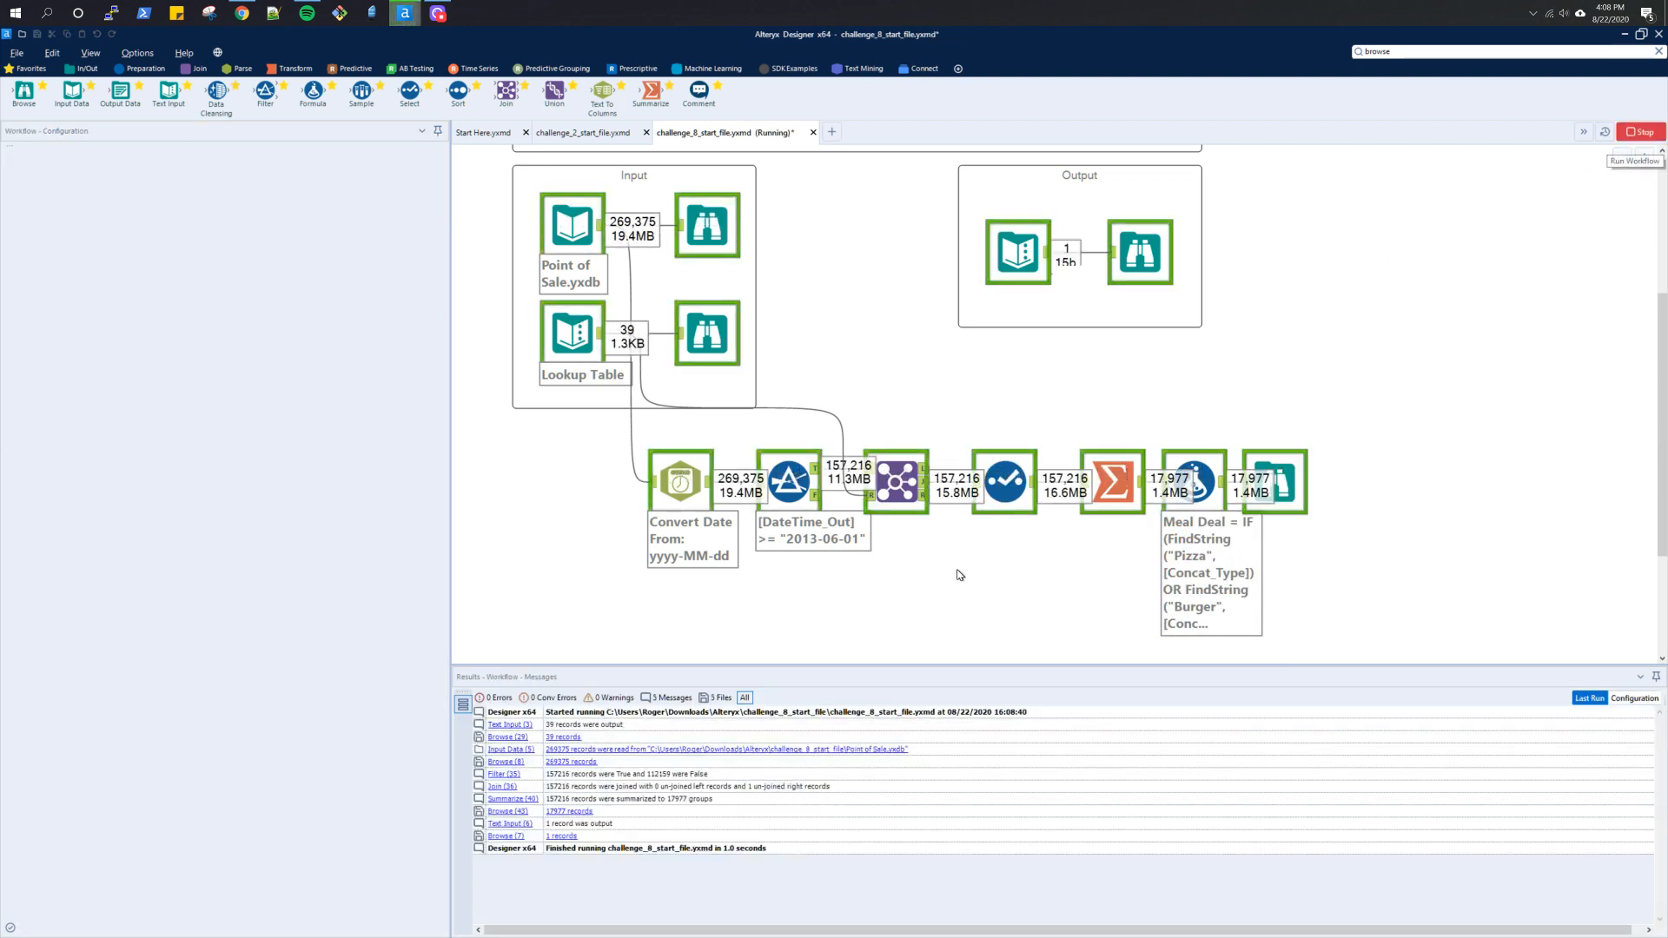
click(1284, 490)
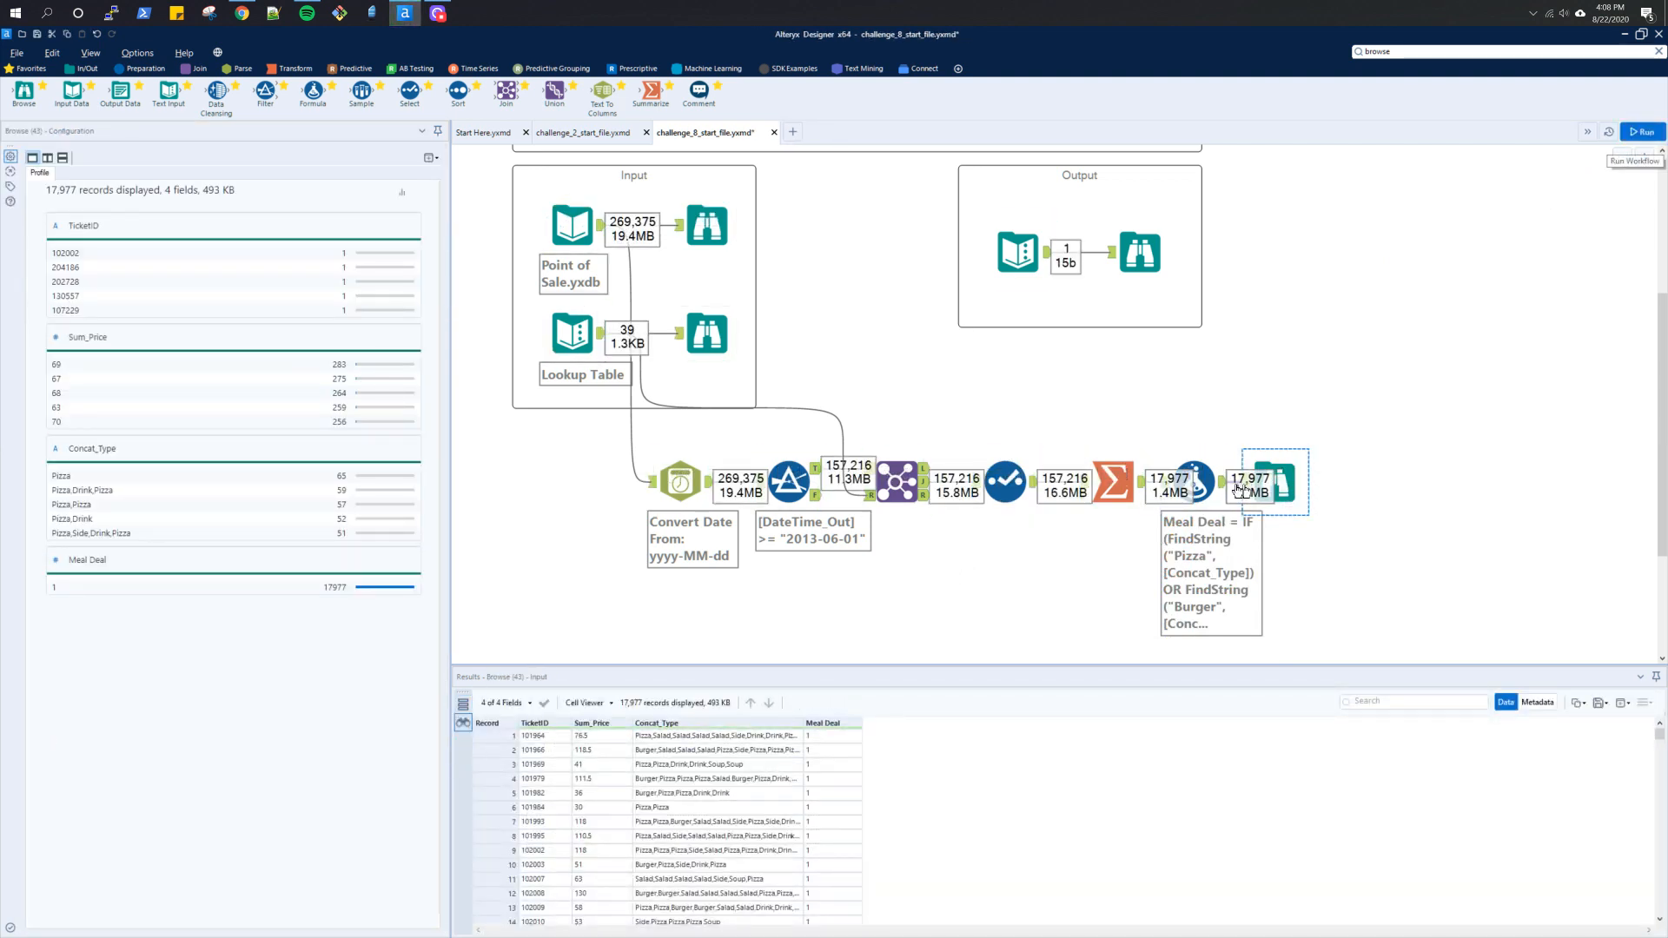
Step: Reopen the Meal Deal expression and look through the String functions for an alternative to FindString, such as Contains
click(1194, 482)
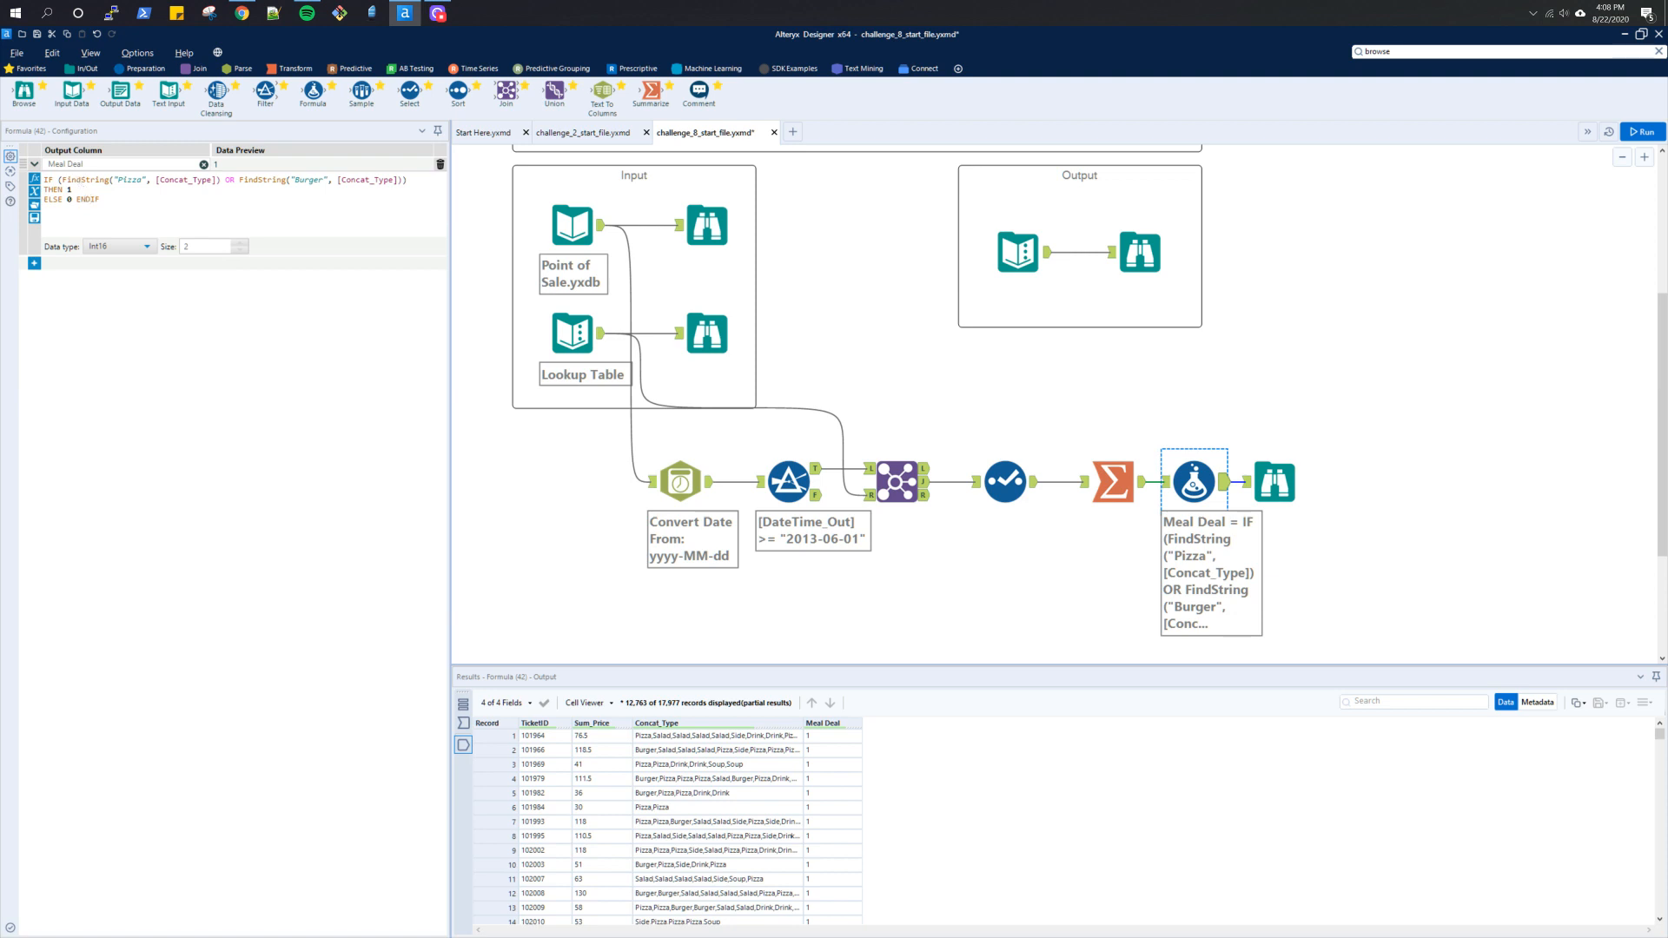
click(77, 180)
double_click(81, 180)
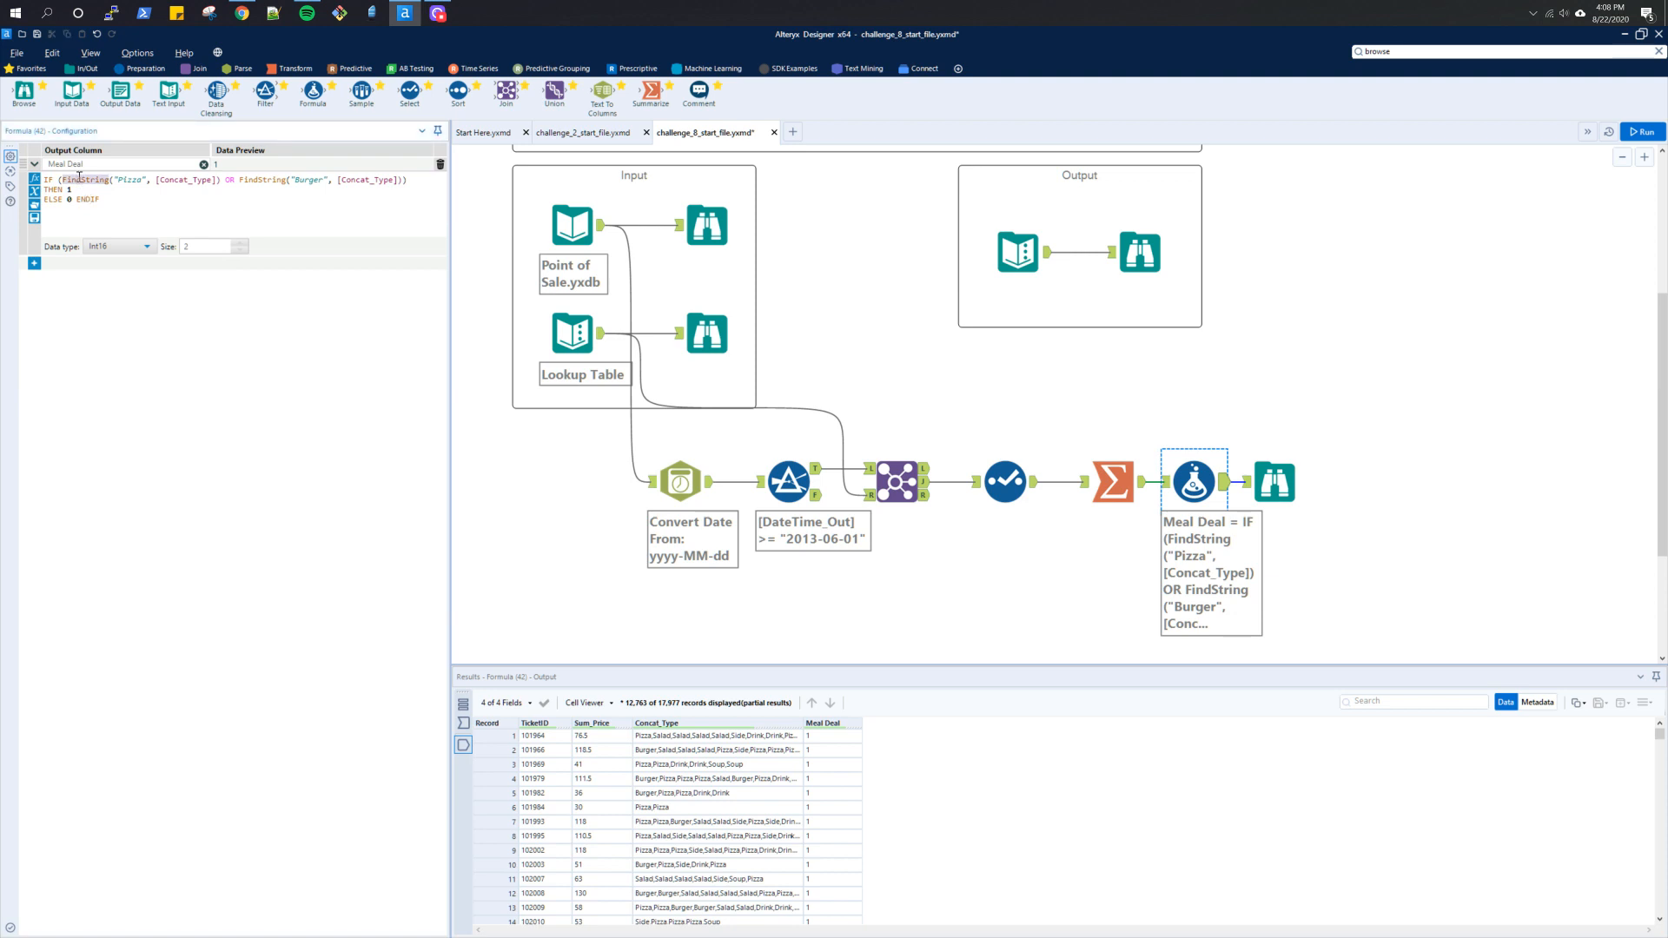
key(End)
key(Return)
click(34, 178)
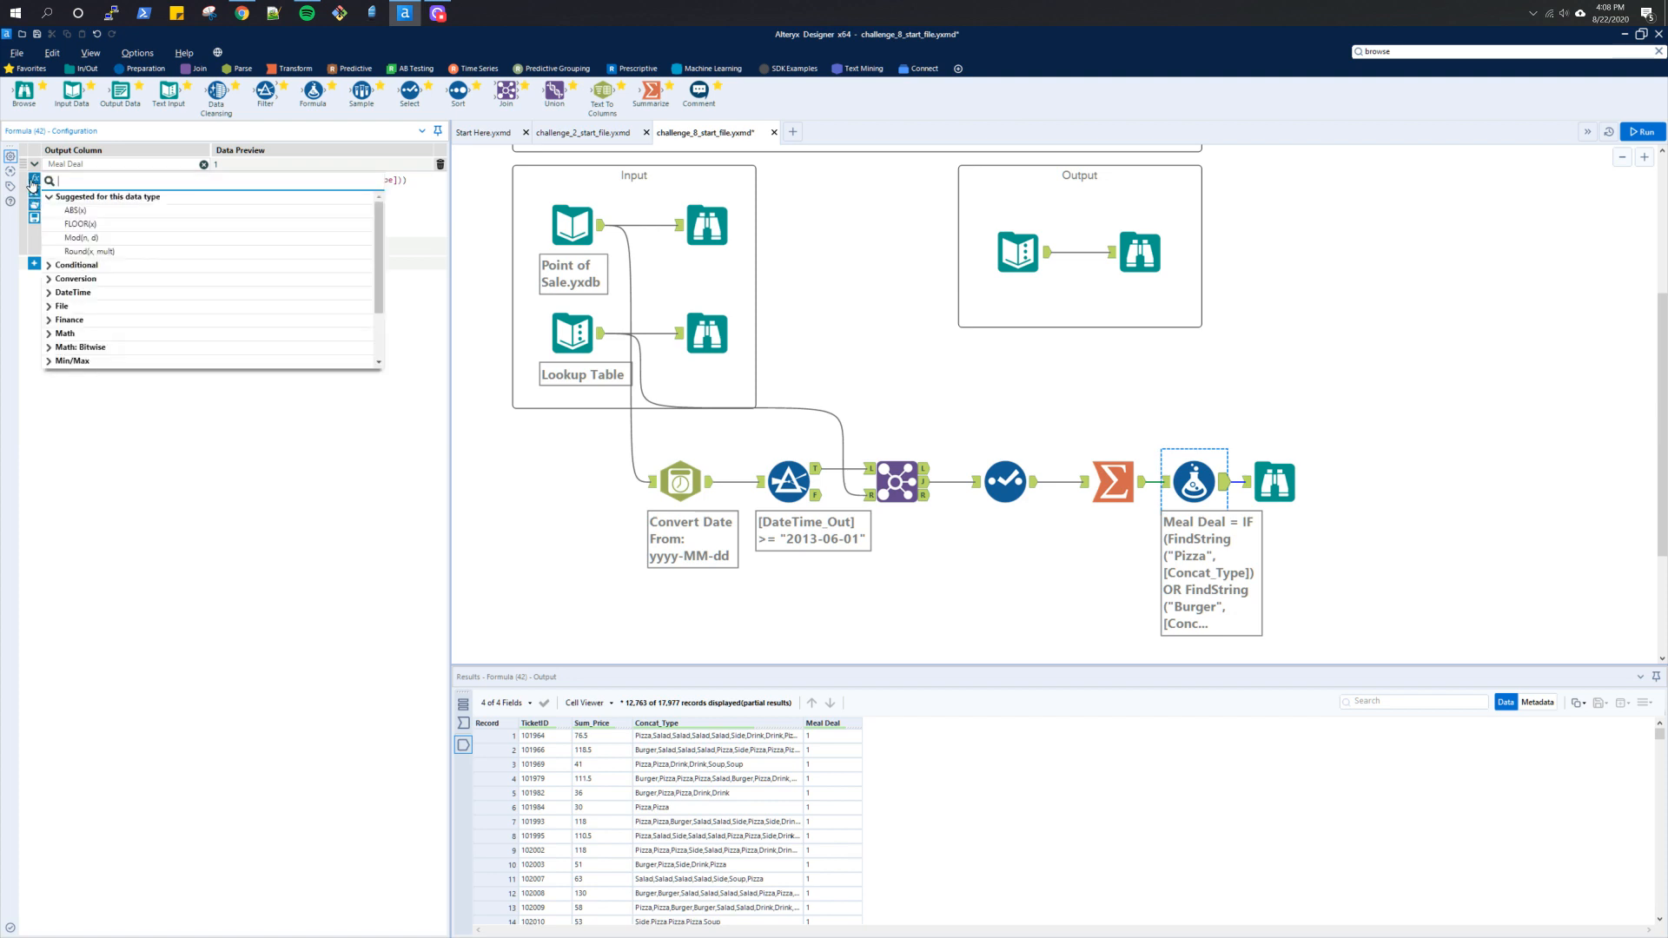
scroll(55, 343, down, 3)
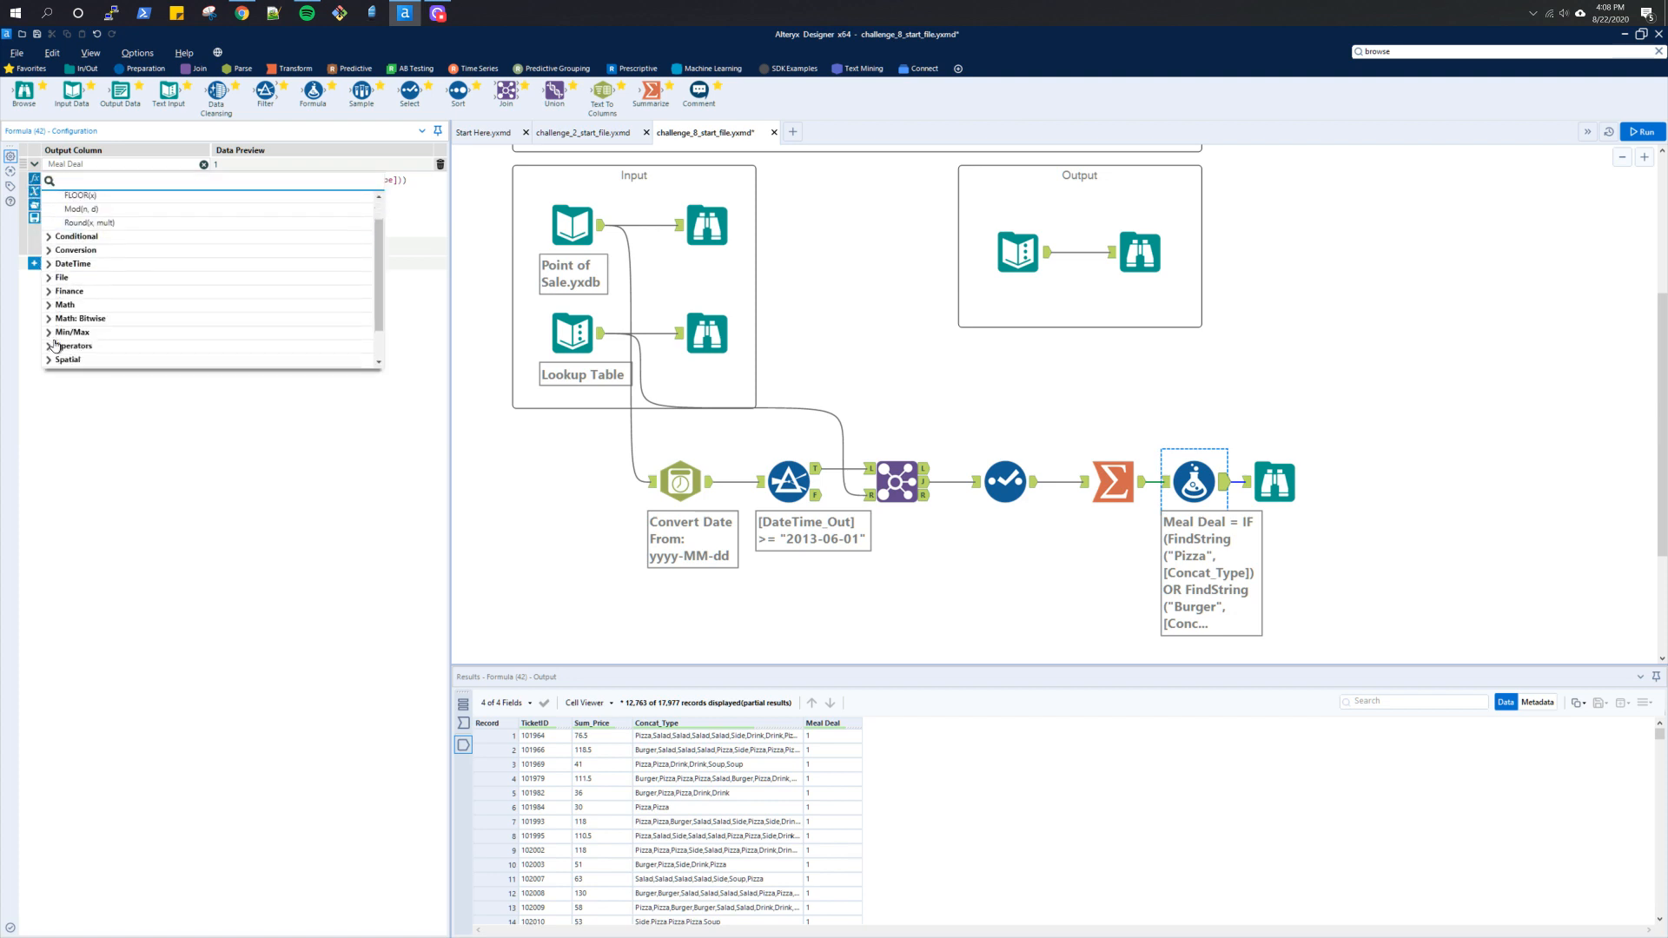
click(54, 345)
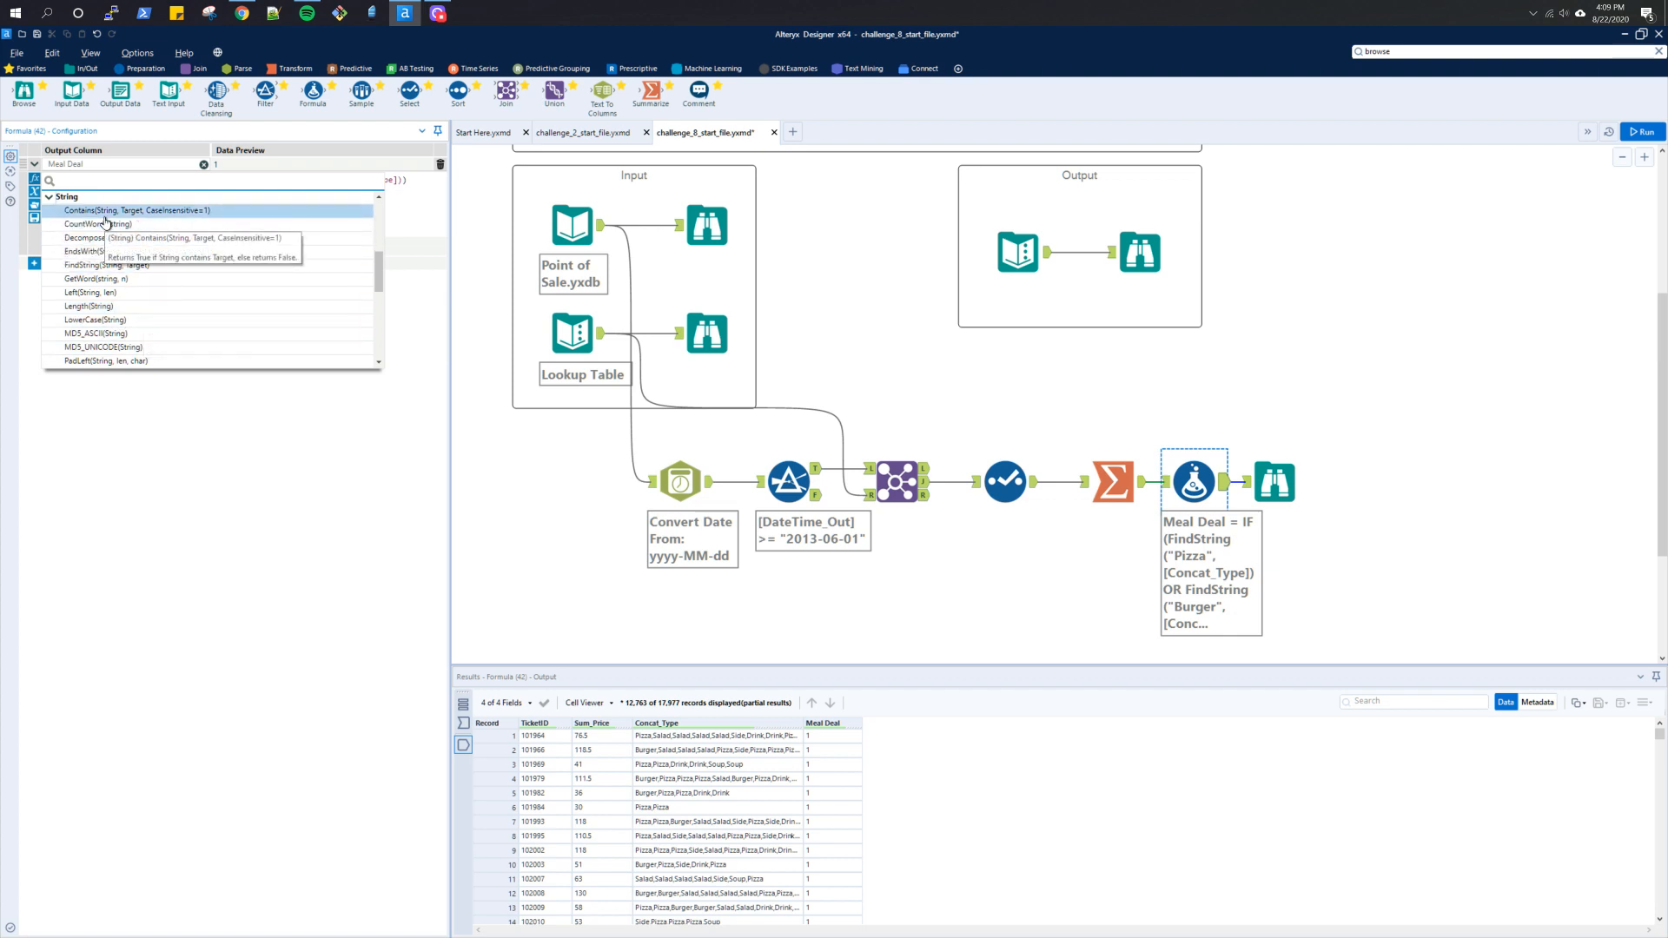
click(227, 465)
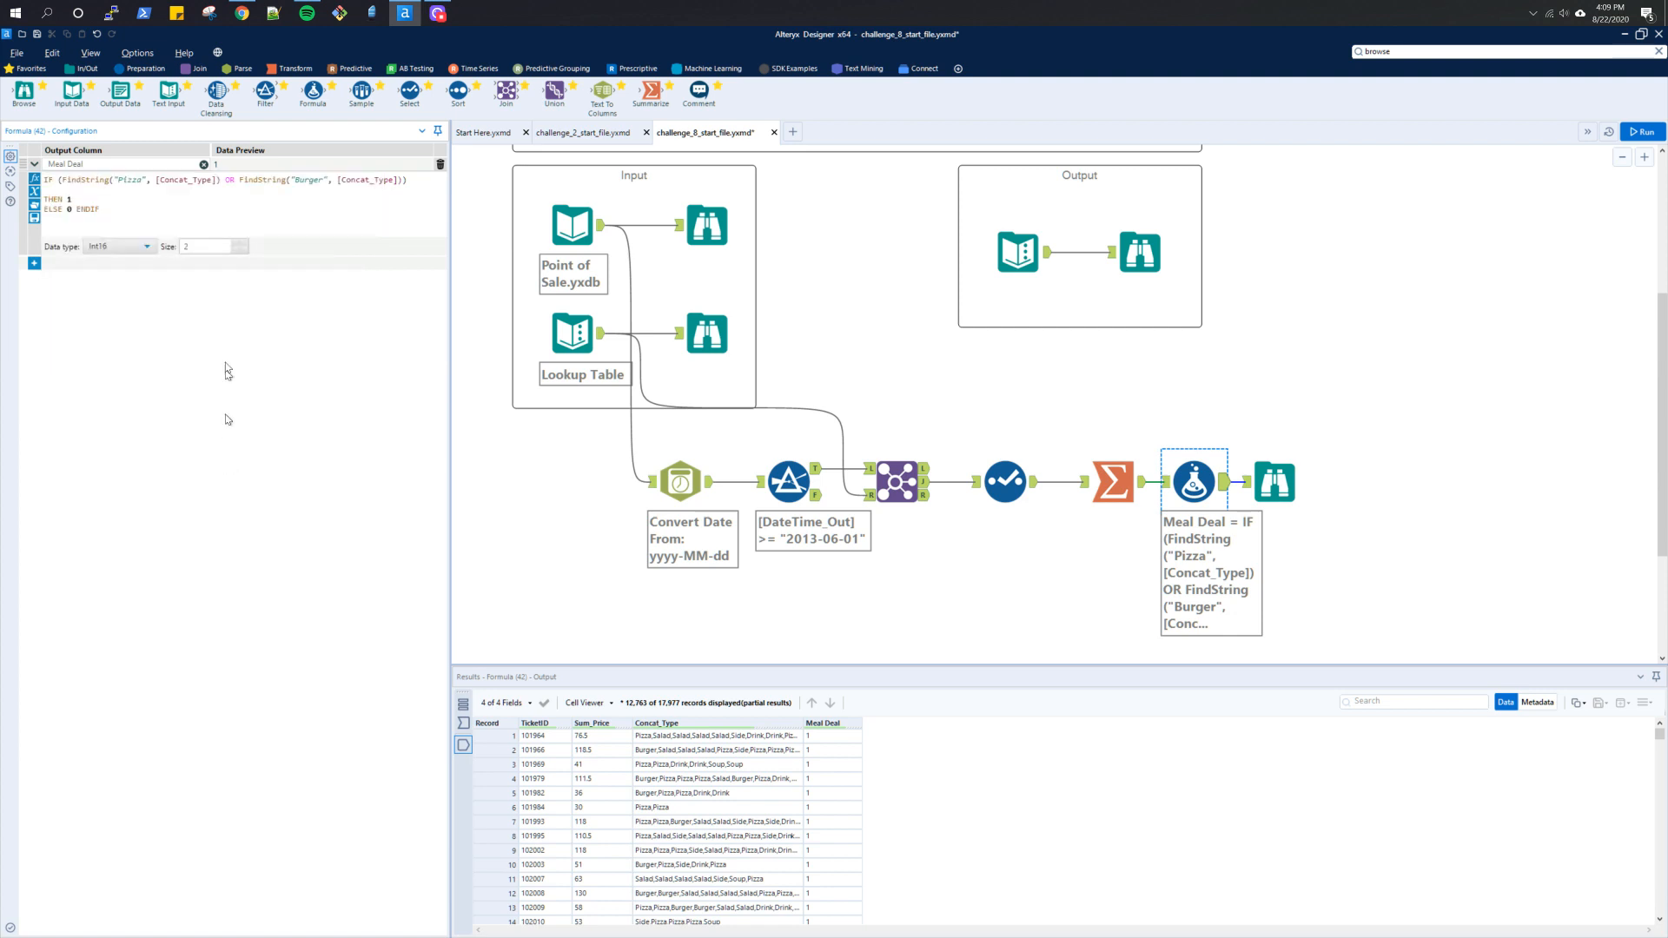
Step: Restore the OR group of Side AND Drink FindString conditions, close the whole condition's parentheses at its end, and rerun the workflow
key(Up)
key(Up)
key(Up)
key(BackSpace)
text(OR (FindString("Side", [Concat_Type]) AND FindString("Drink", [Concat_Type]))
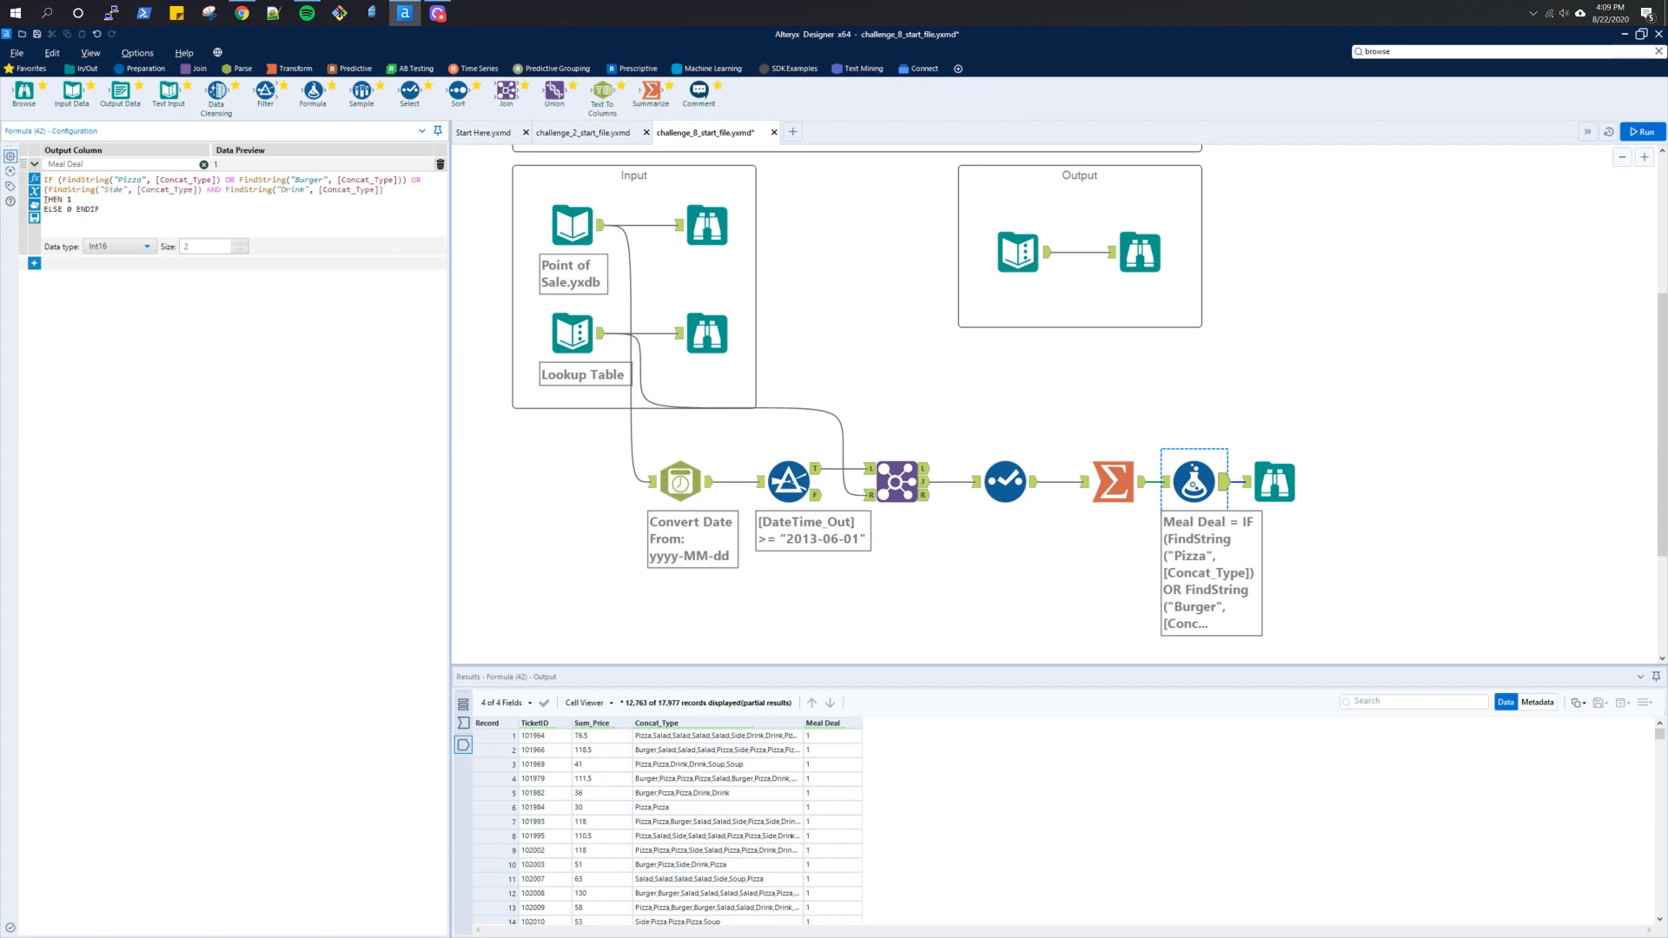
key(Down)
key(Down)
text())
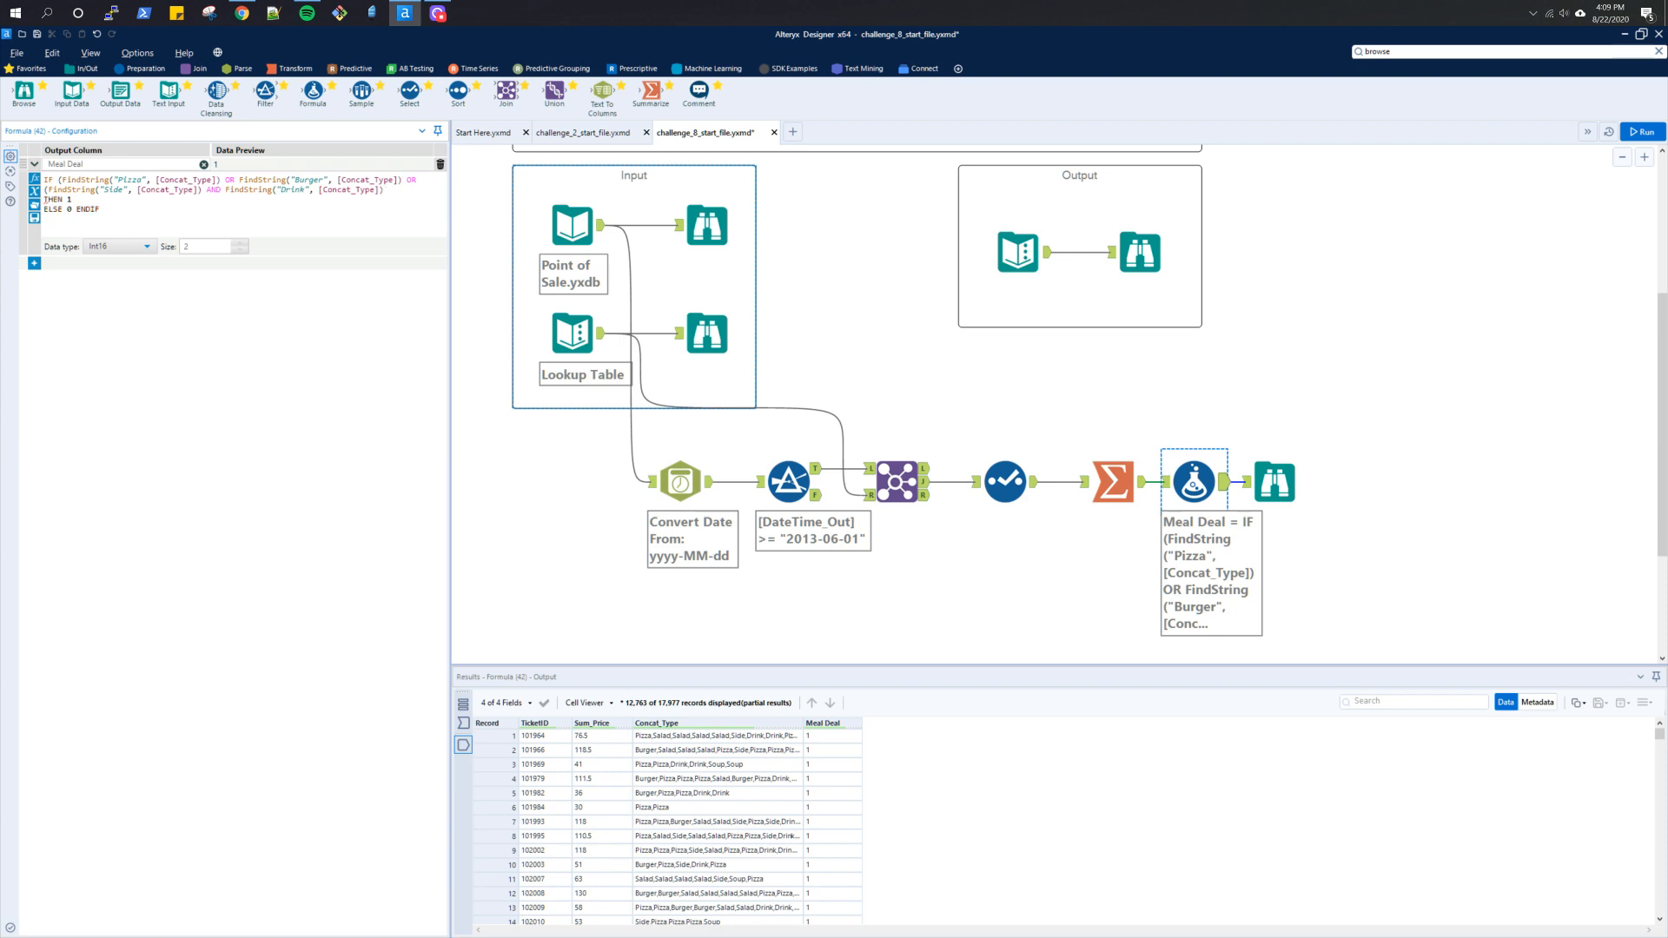
key(BackSpace)
text()))
click(1642, 131)
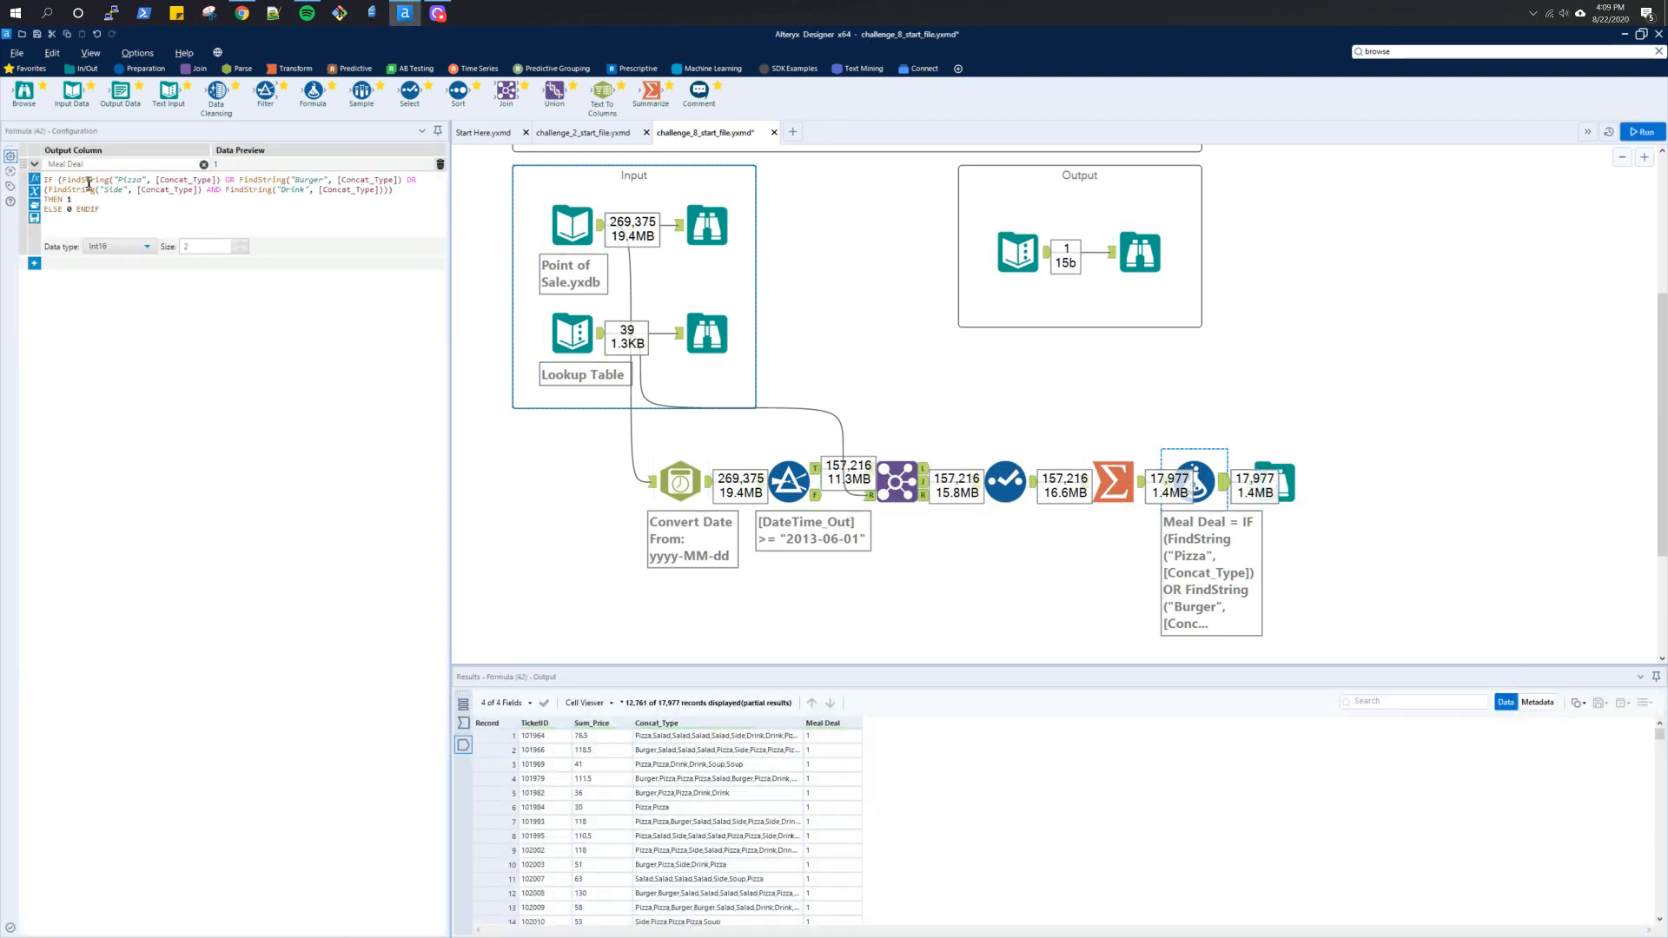
Step: Replace the Pizza FindString condition with Contains([Concat_Type],"Pizza")
click(47, 180)
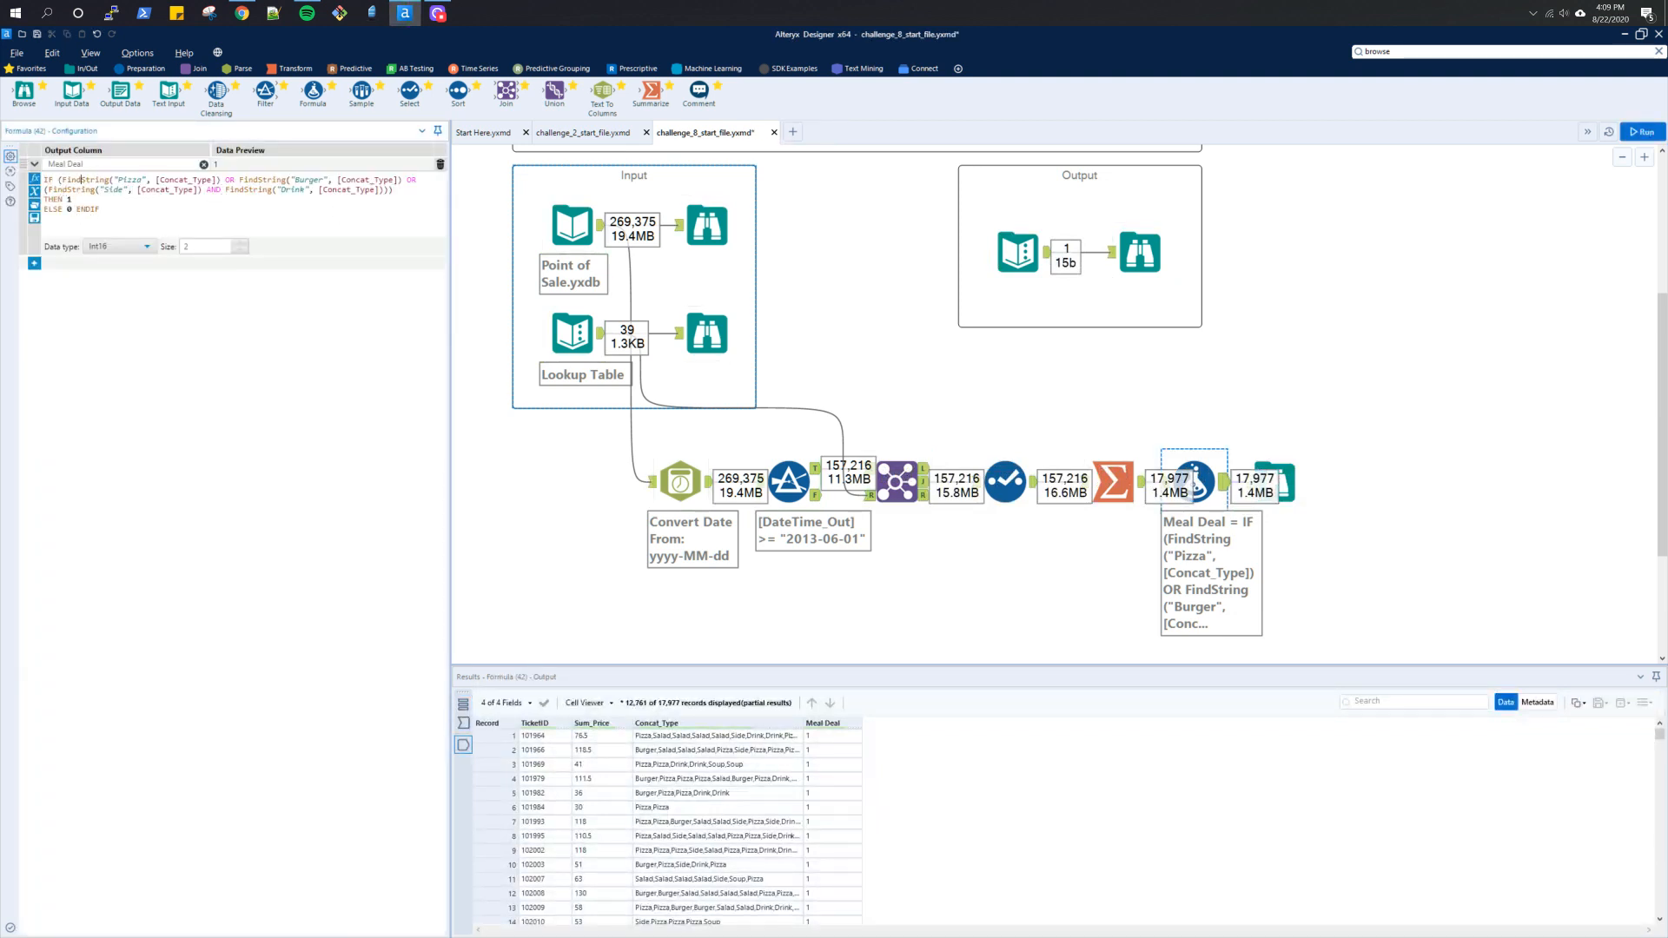
double_click(83, 181)
text(conta)
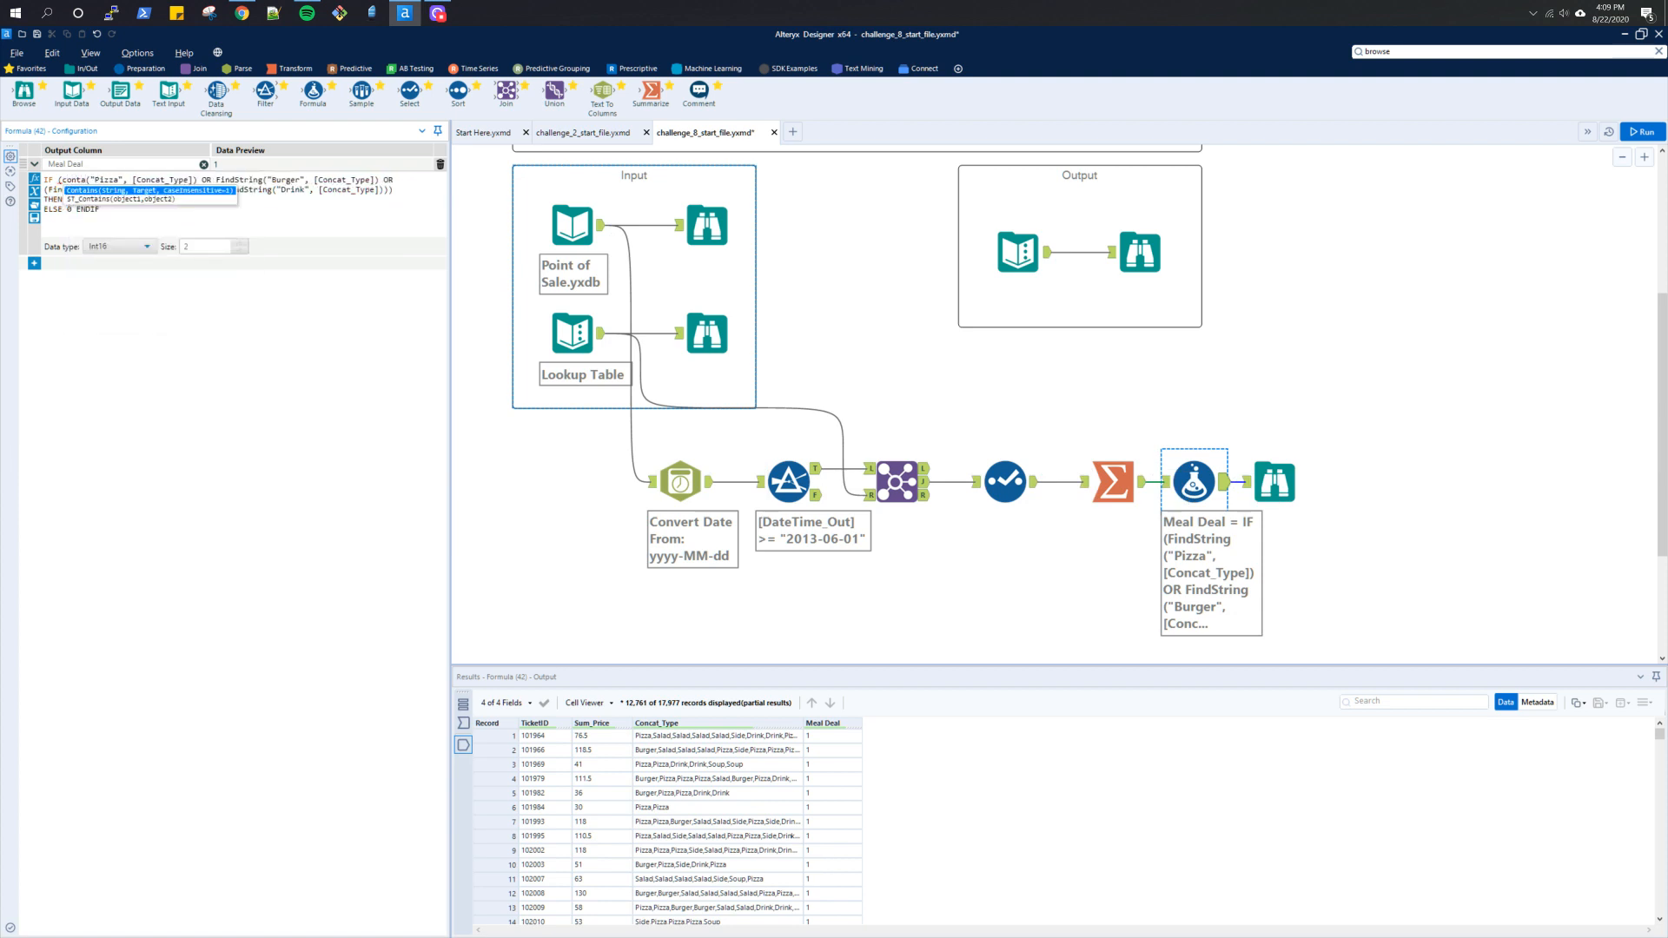
key(Return)
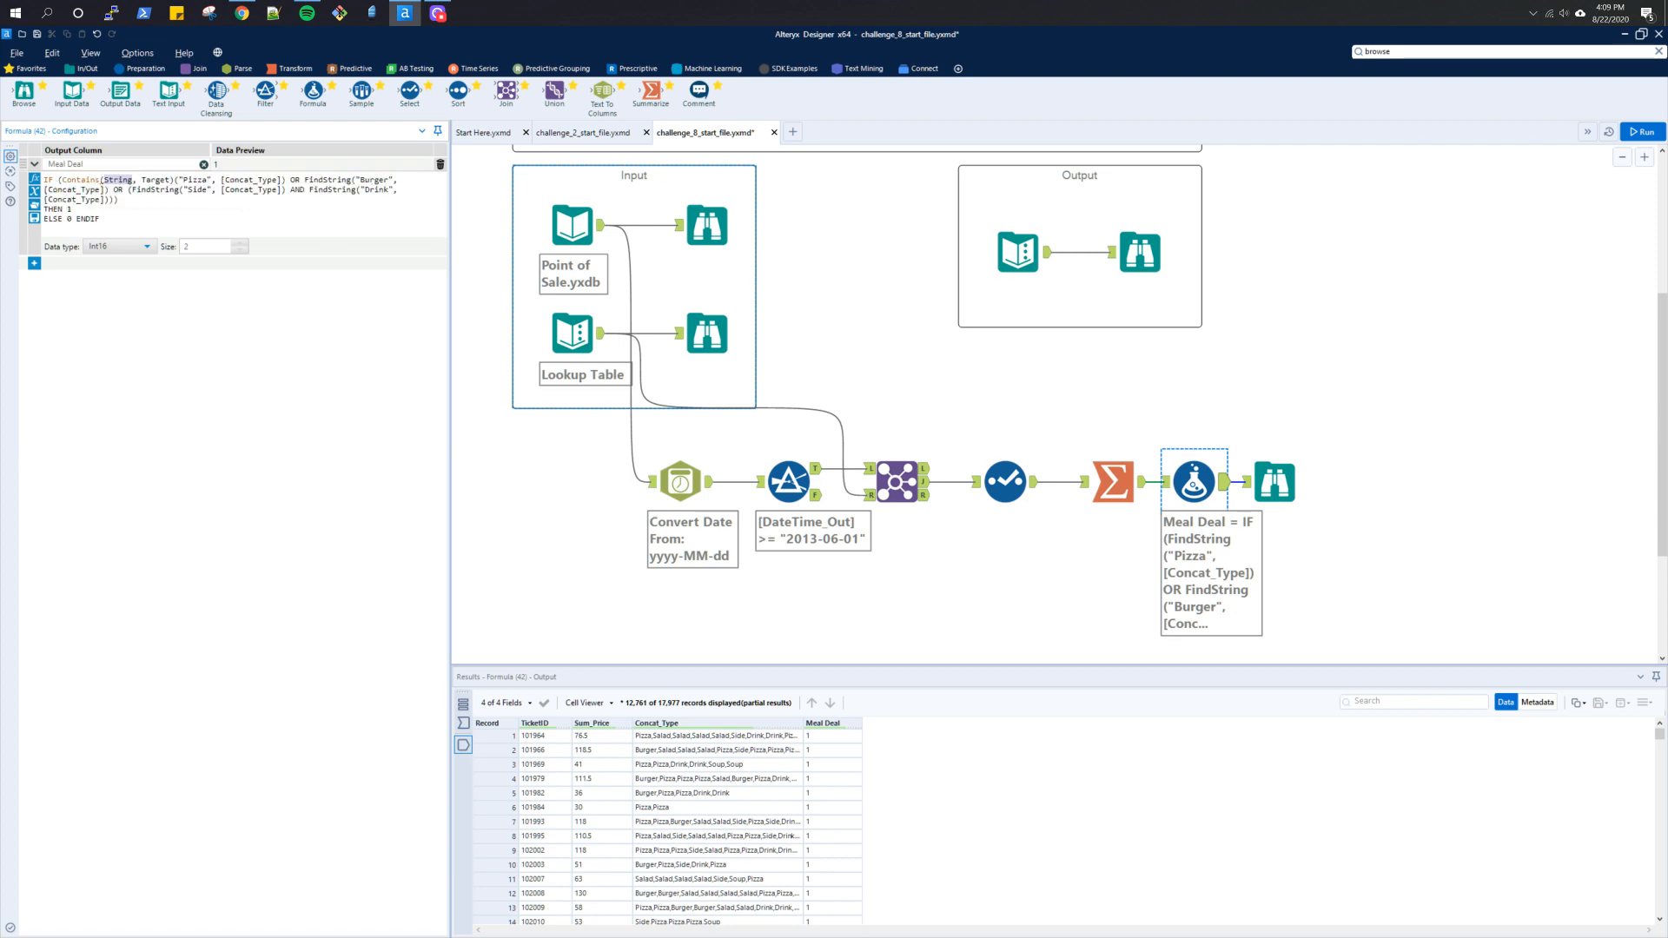
key(shift+Right)
key(shift+Right)
key(shift+Right)
key(shift+Right)
key(shift+Right)
key(shift+Right)
key(shift+Right)
key(shift+Right)
key(BackSpace)
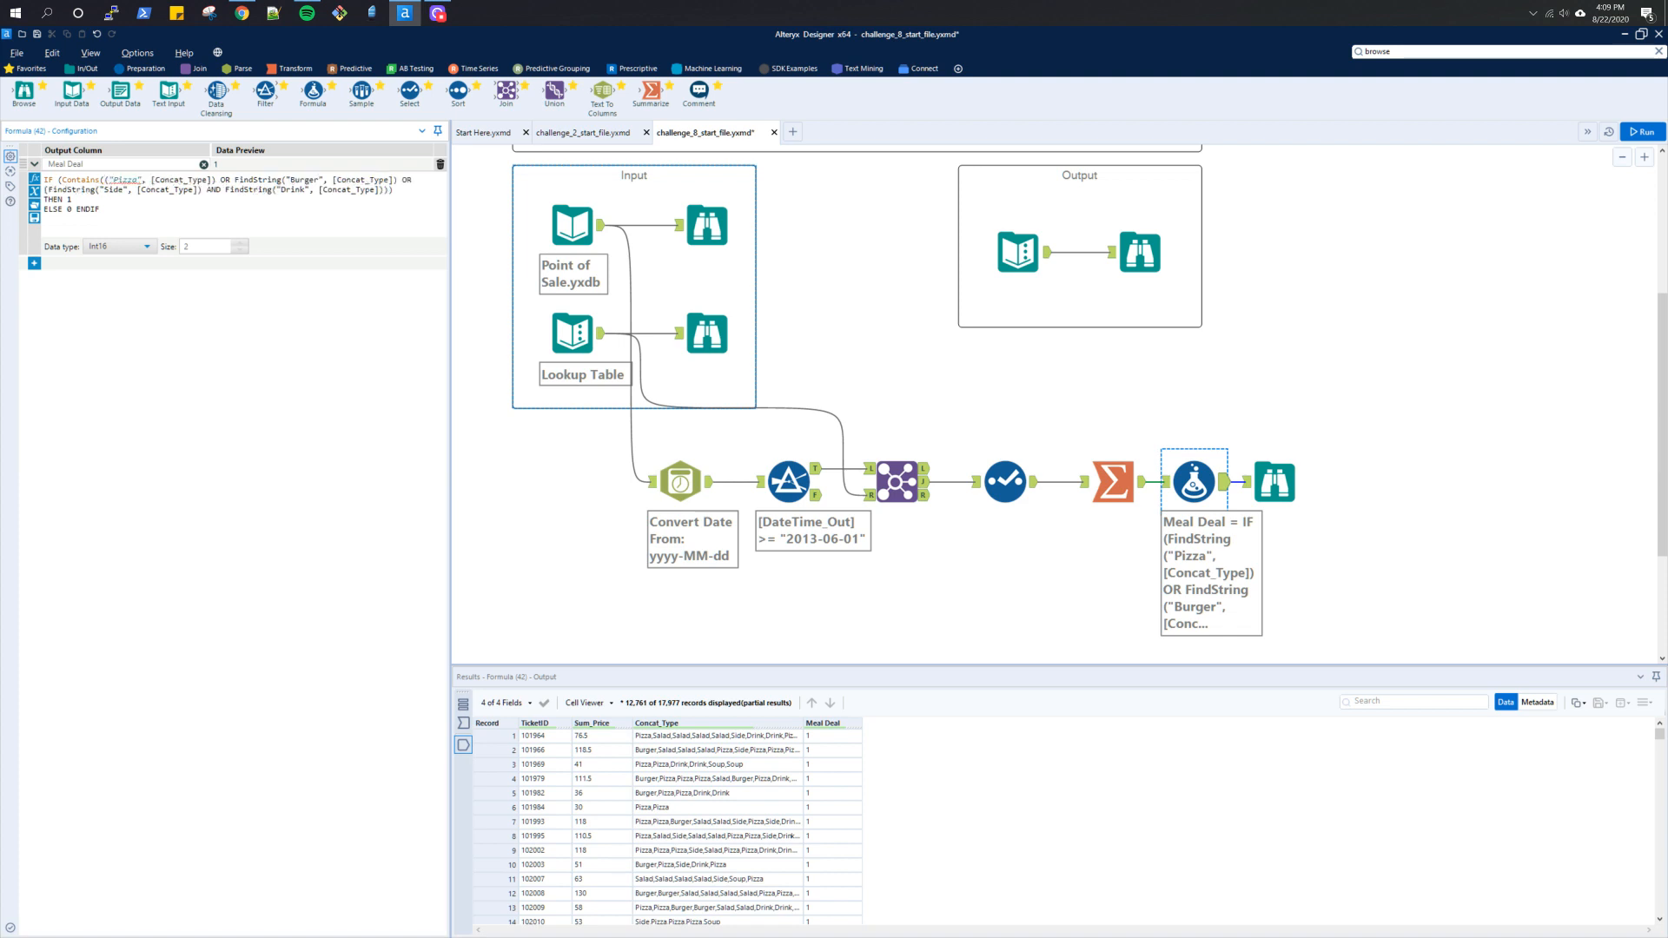
text([Concat_Type])
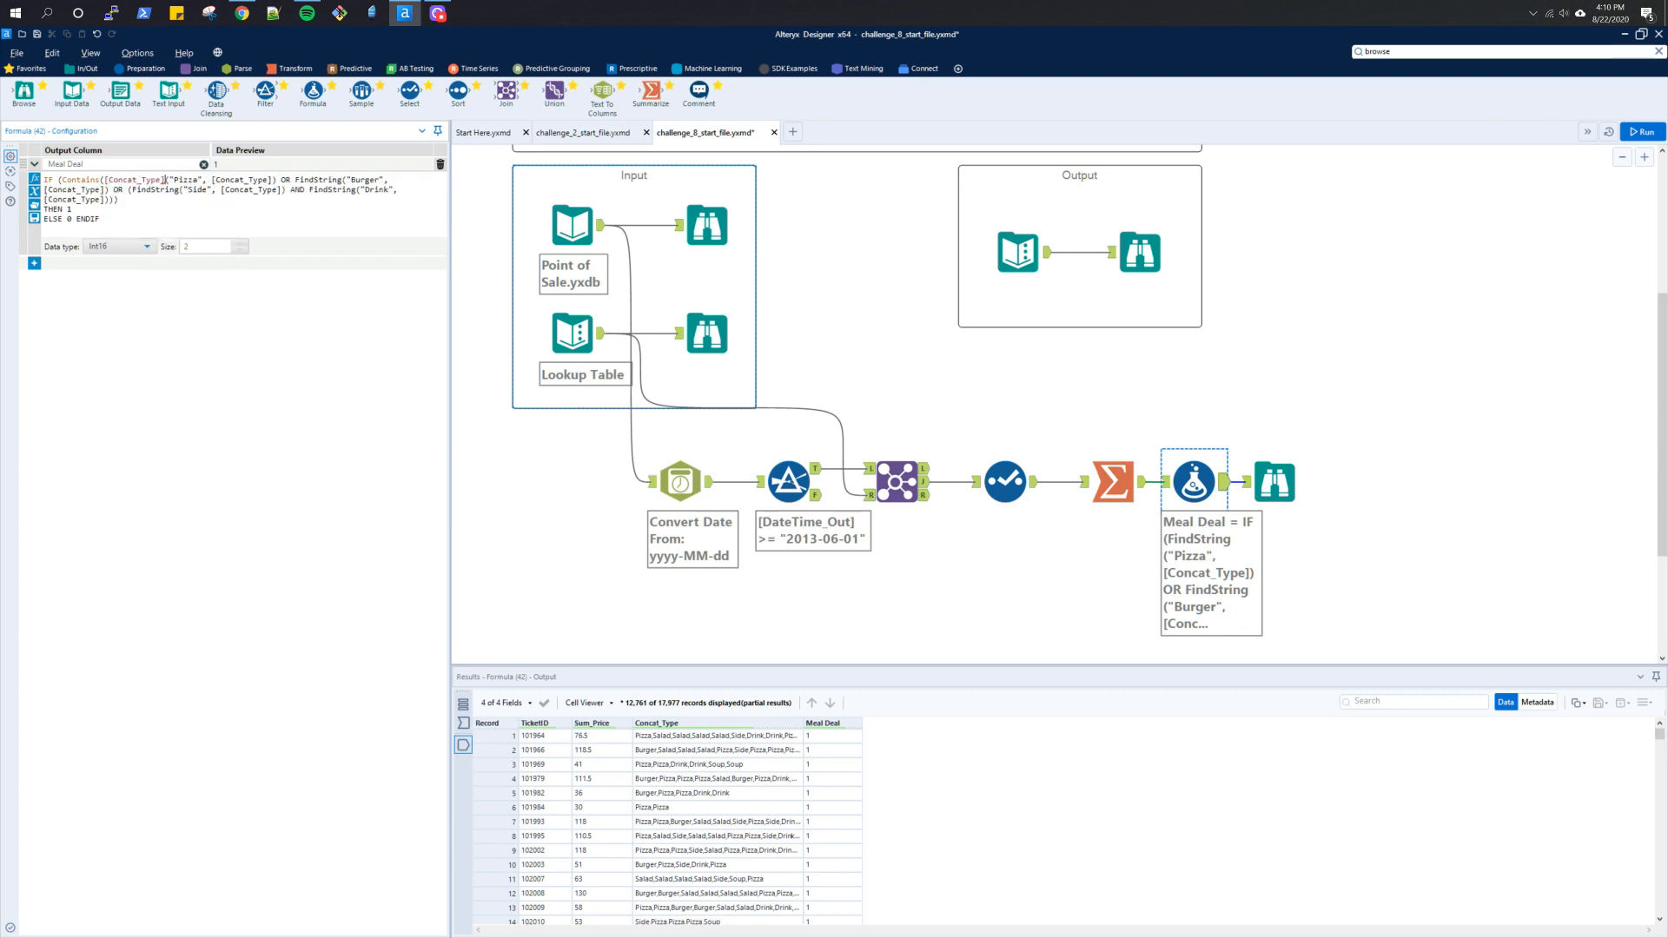
key(Delete)
text(,)
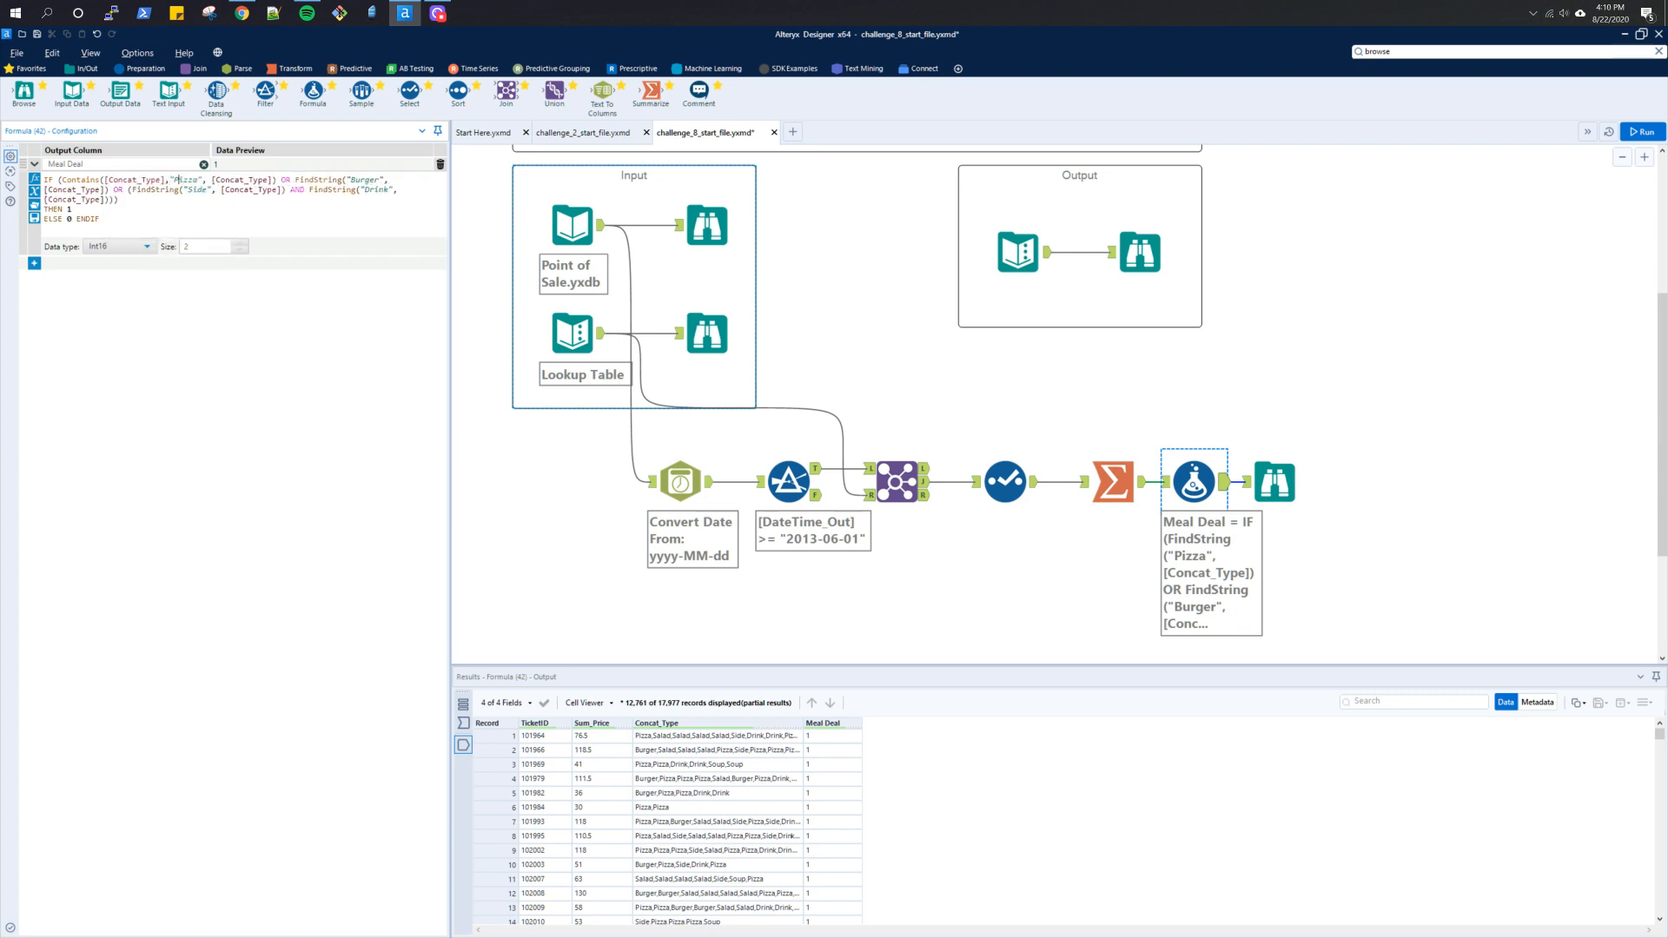
drag(206, 179, 281, 180)
key(Delete)
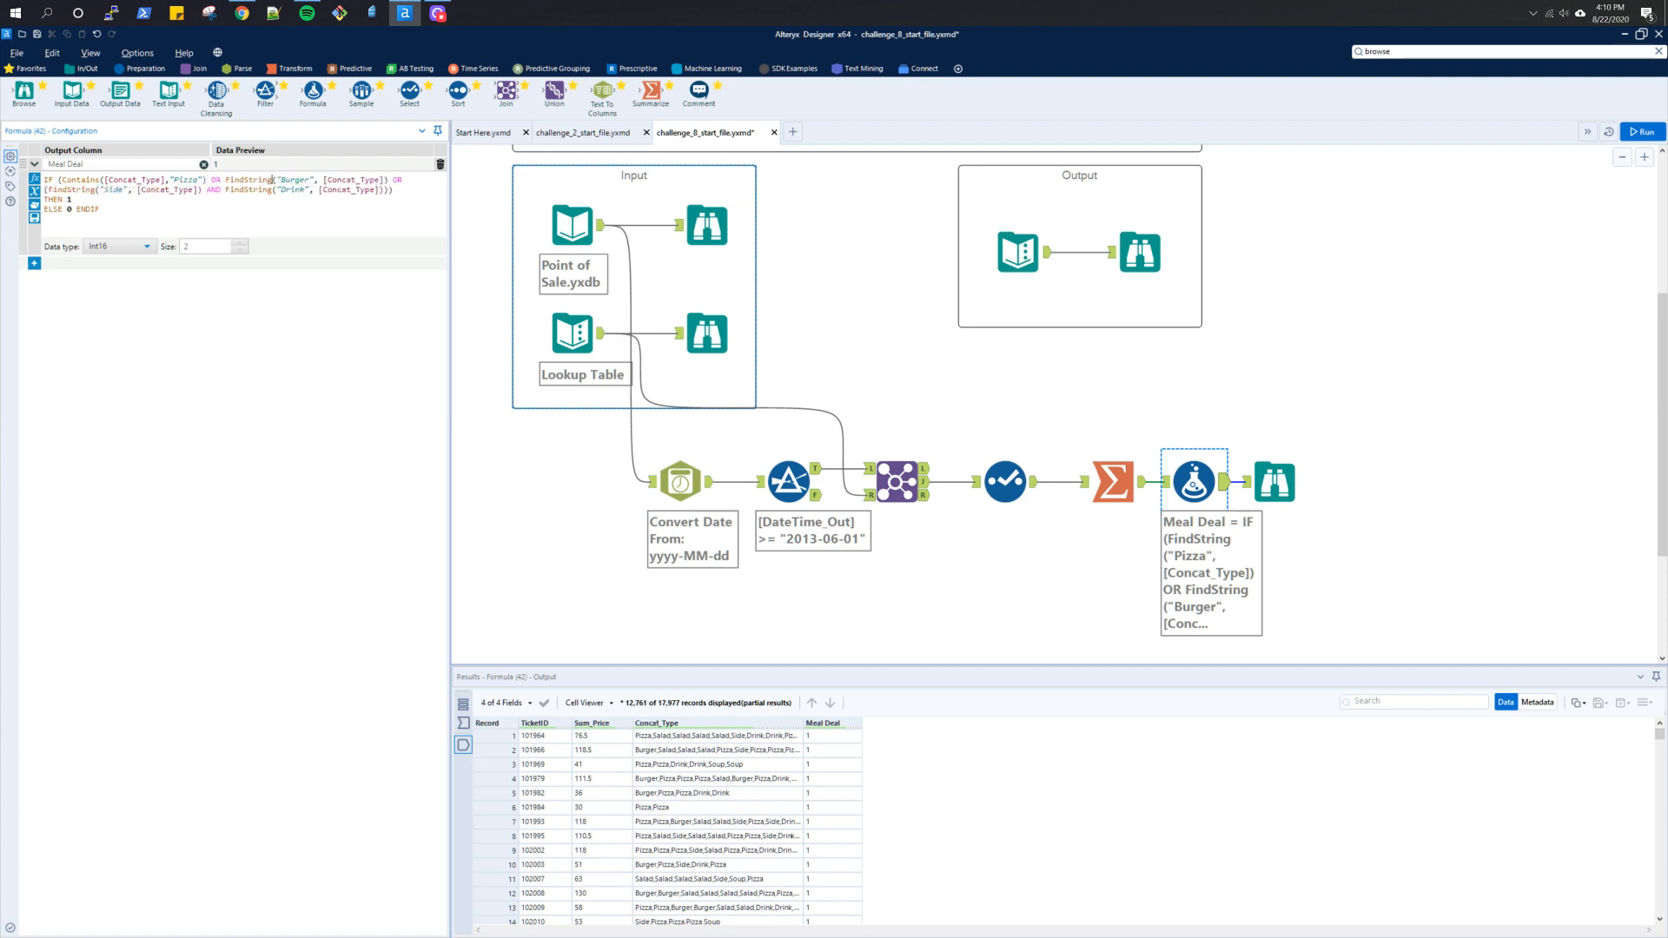
Step: Insert Contains([Concat_Type],"Burger") after the first OR, ahead of the remaining FindString conditions
text(contai)
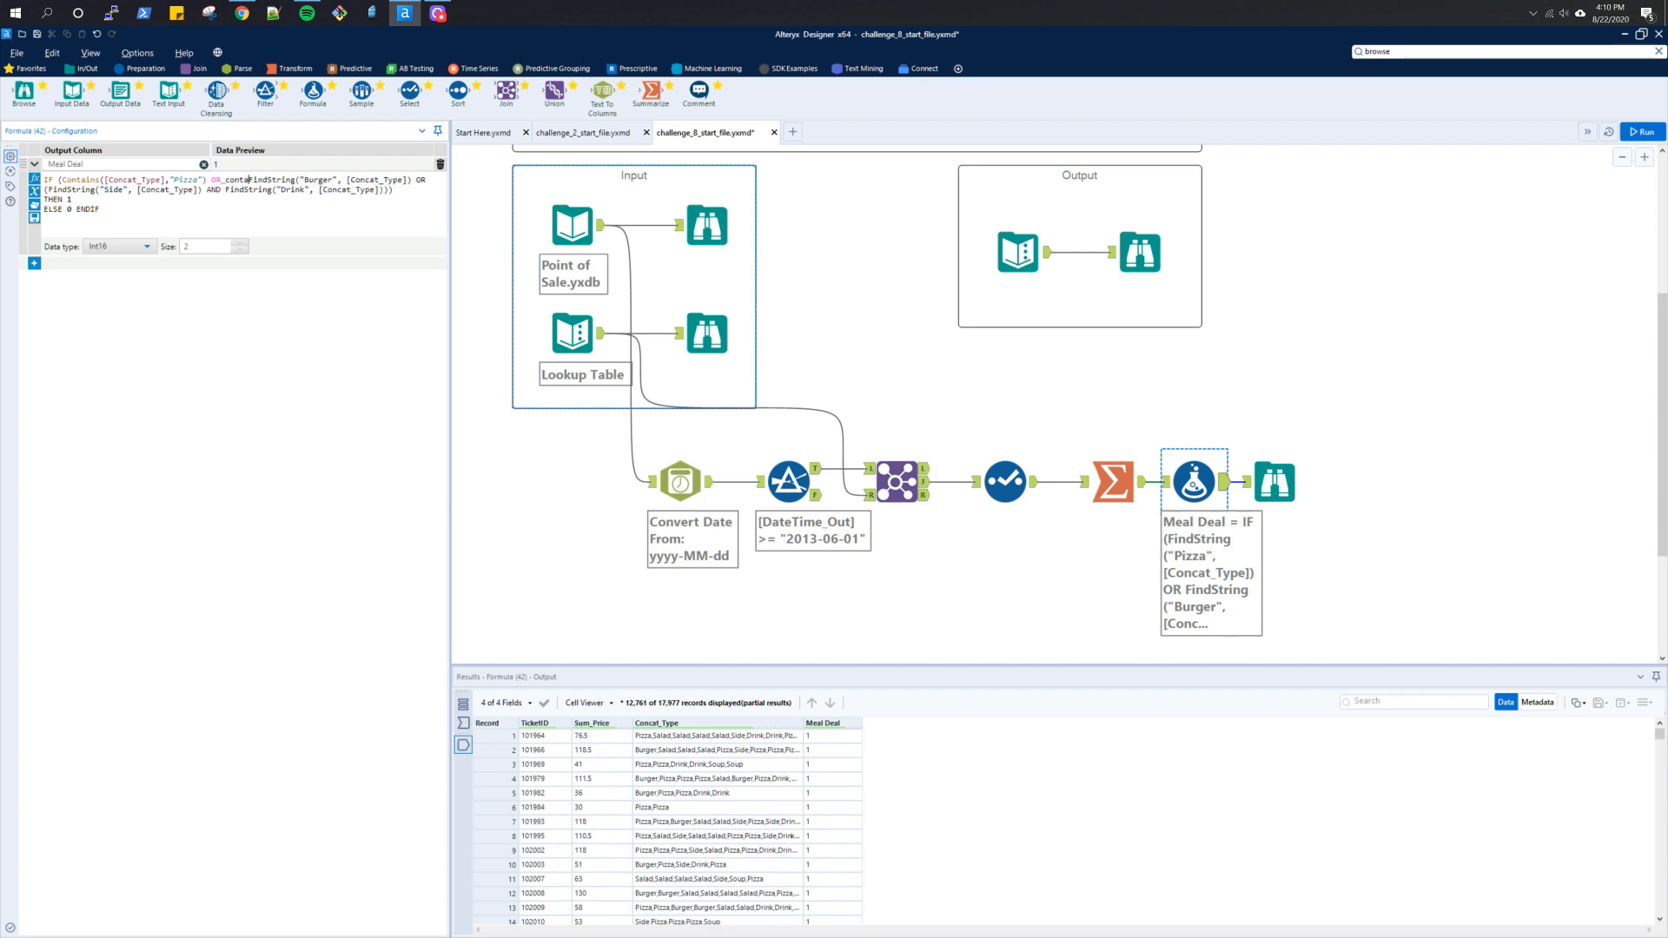
text(ns)
key(BackSpace)
key(BackSpace)
key(BackSpace)
key(BackSpace)
key(BackSpace)
key(BackSpace)
key(BackSpace)
key(BackSpace)
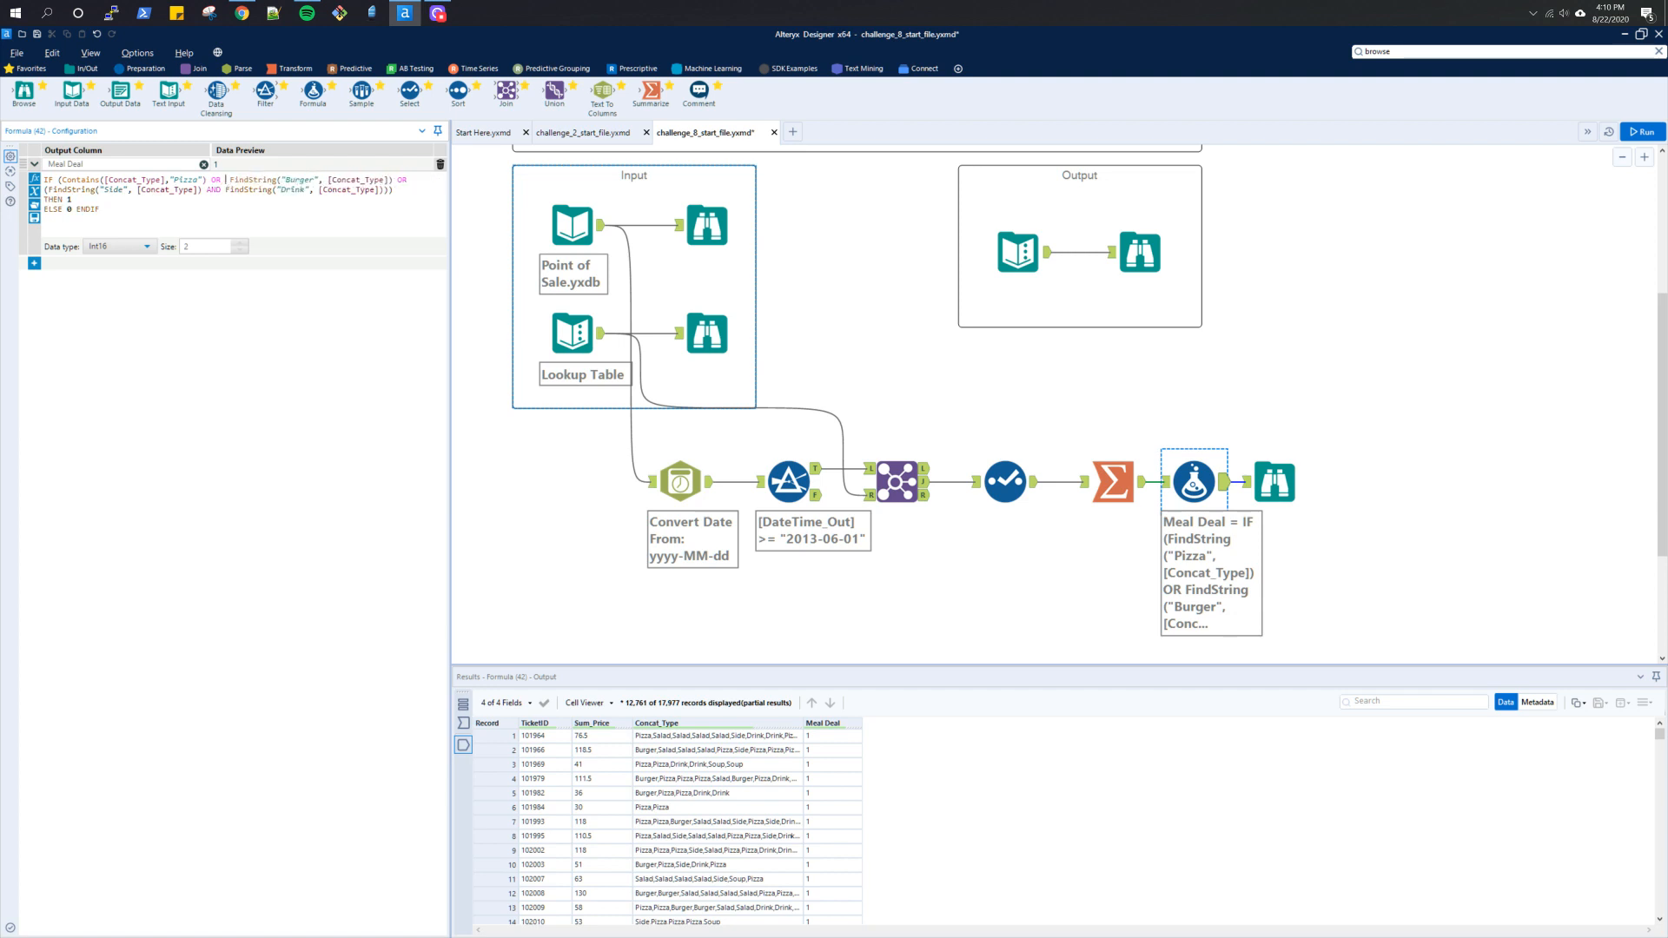
text(Contains(String, Target))
key(Tab)
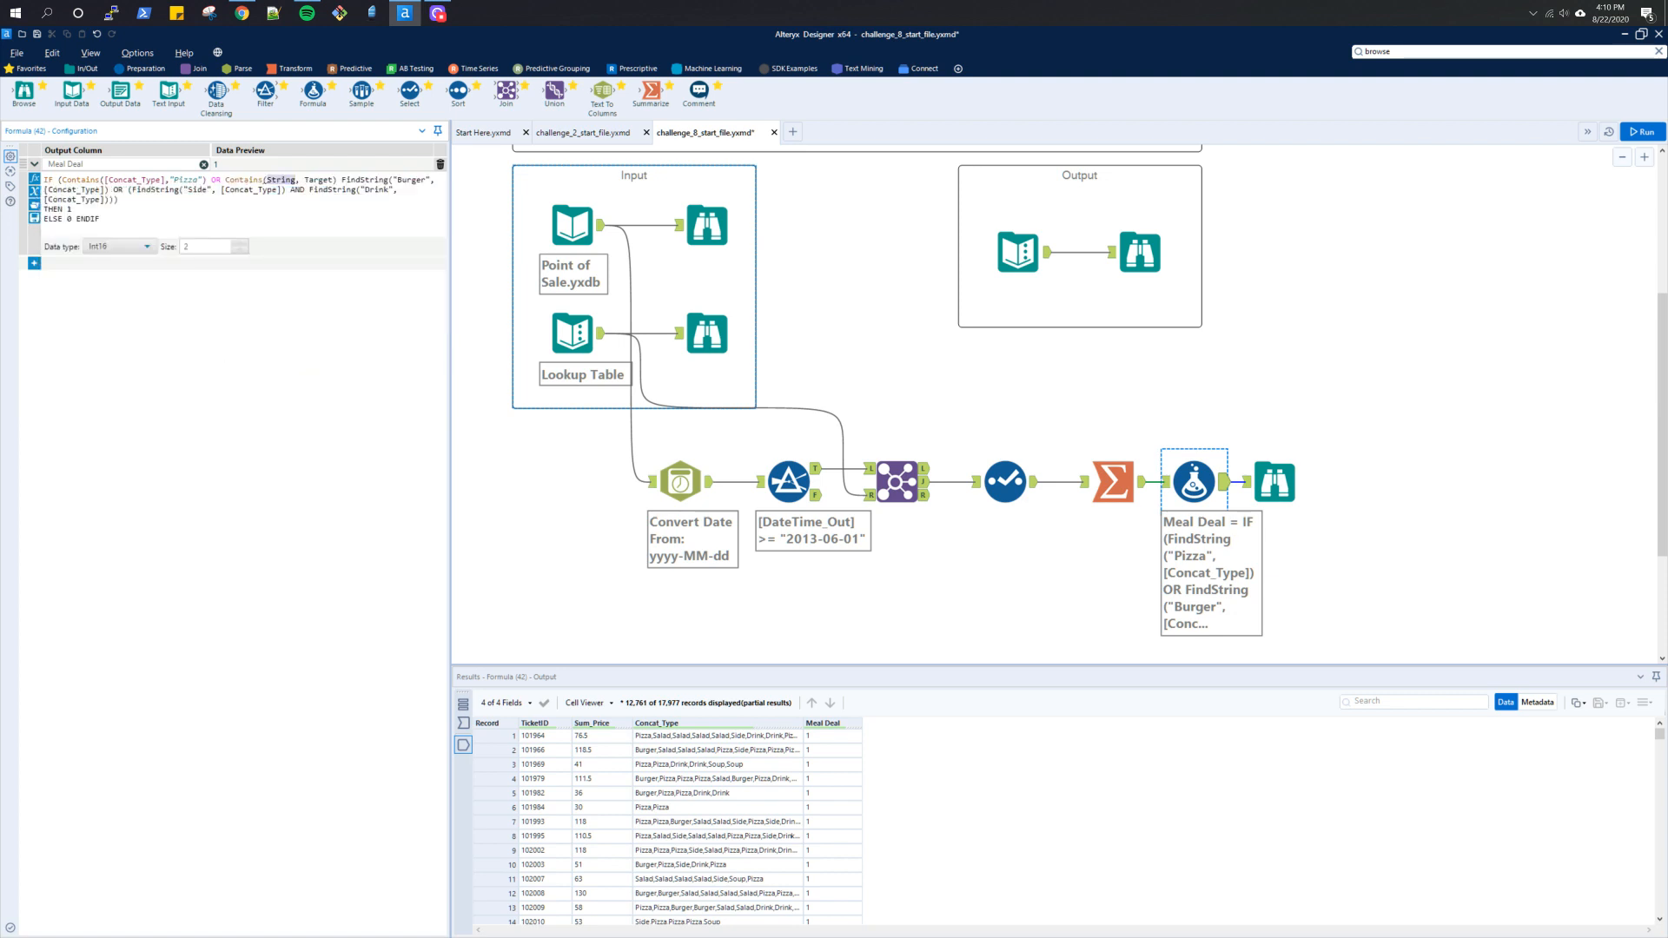
text([Concat_Type])
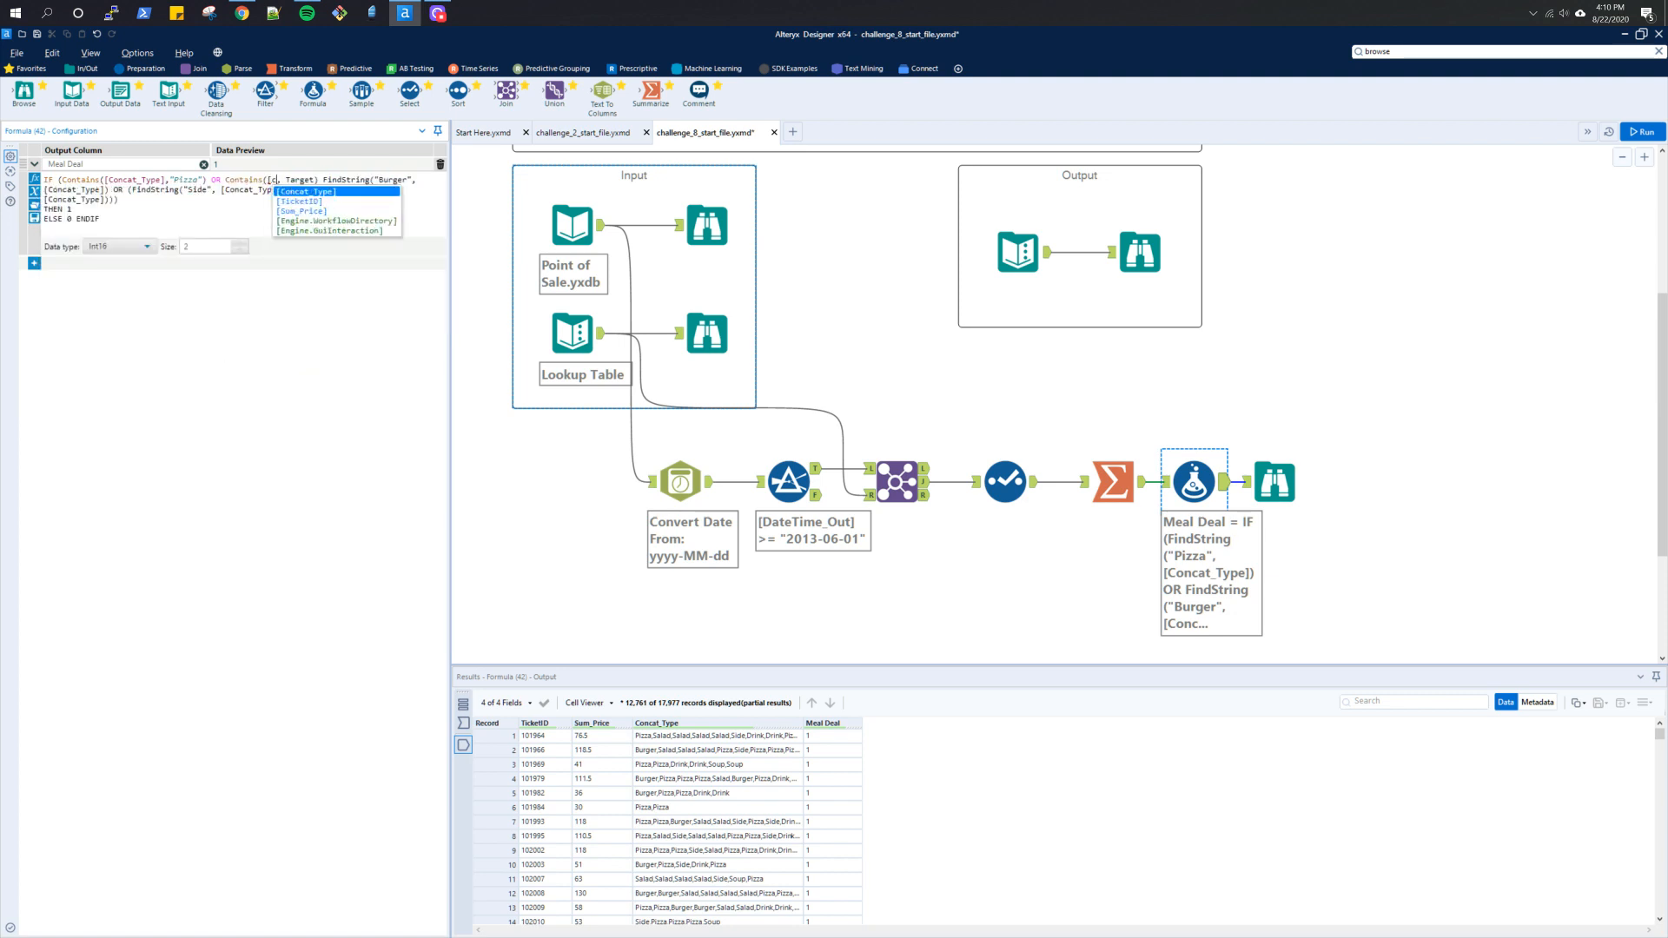
text("Burger)
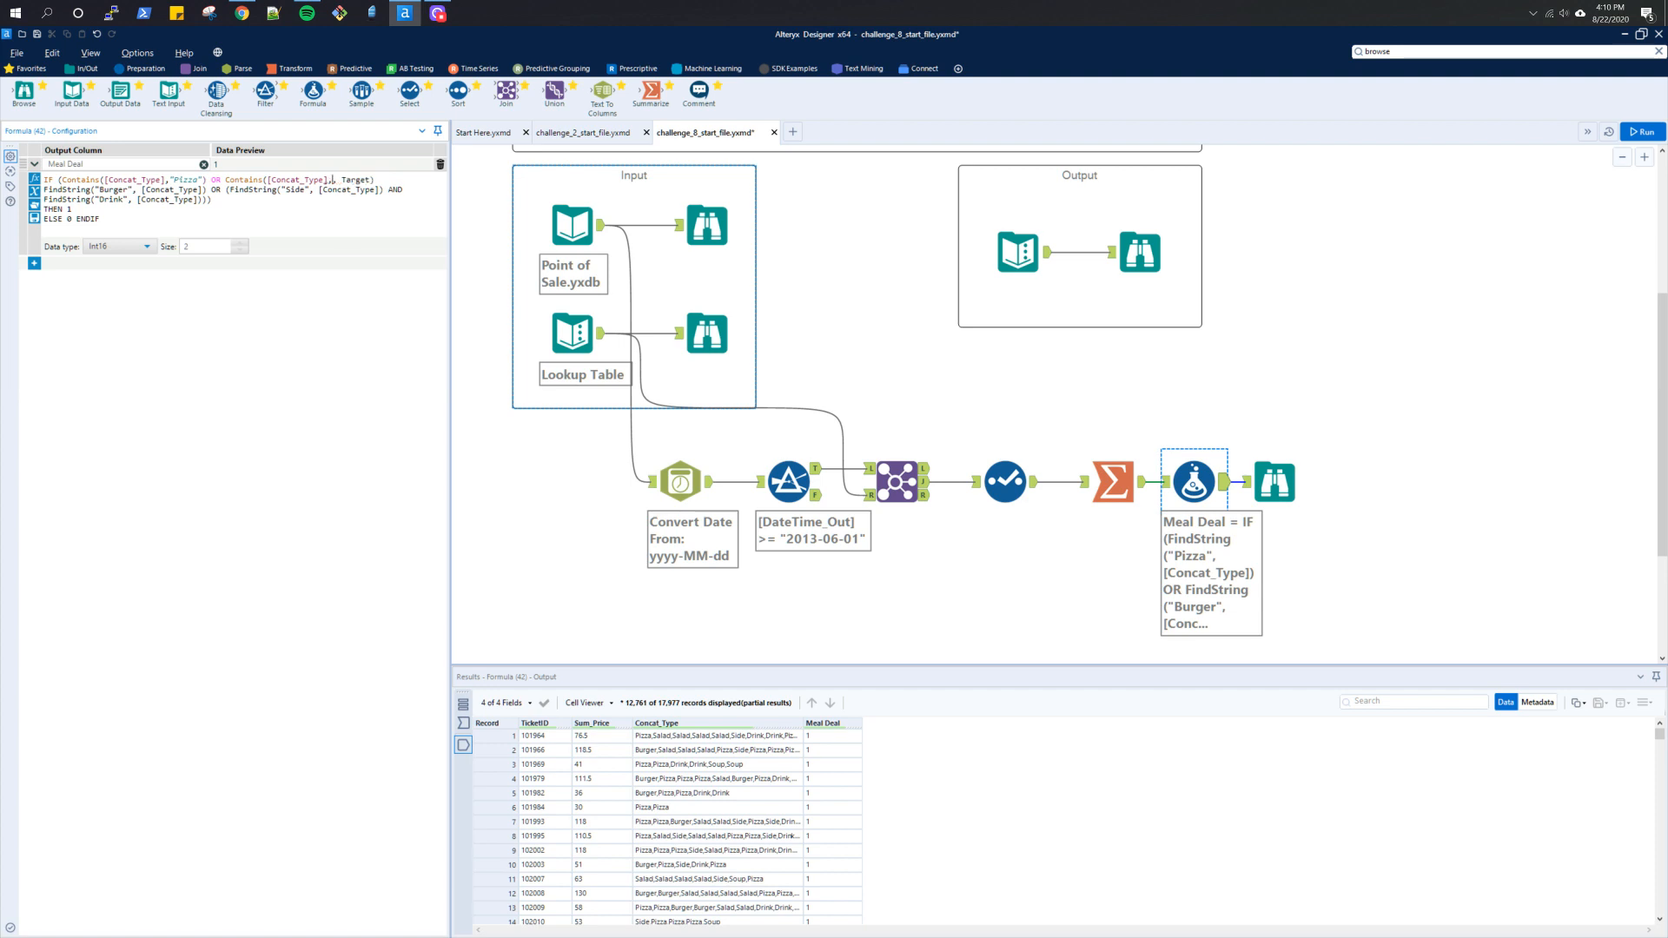
text(")) AND (c)
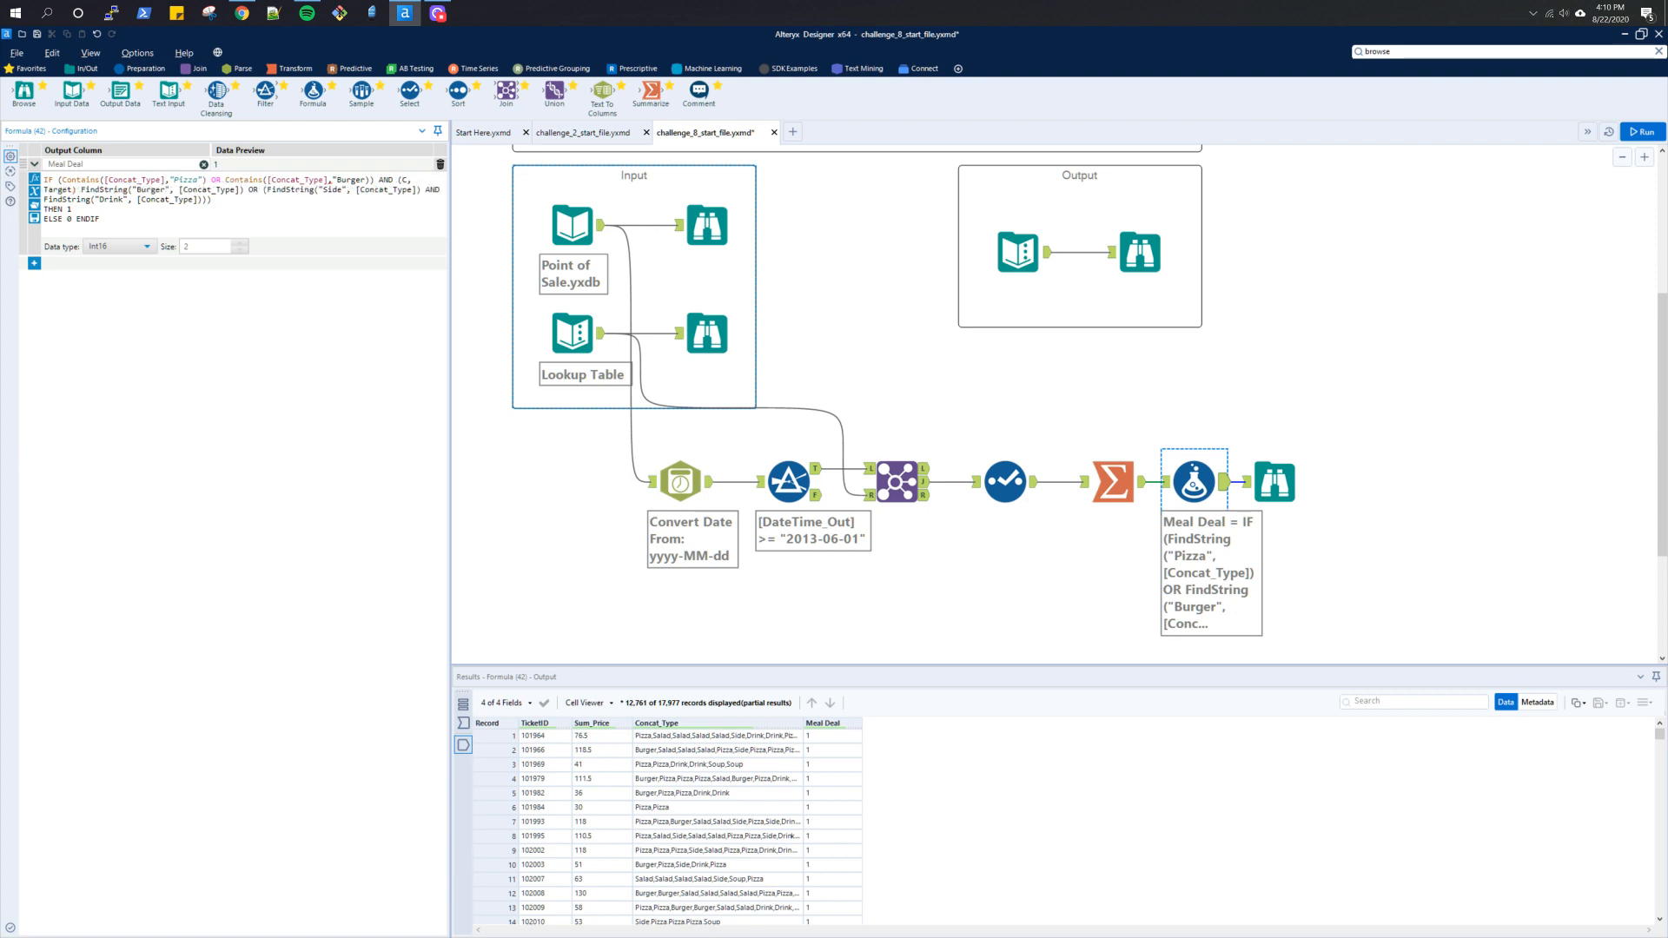
text(ontains([)
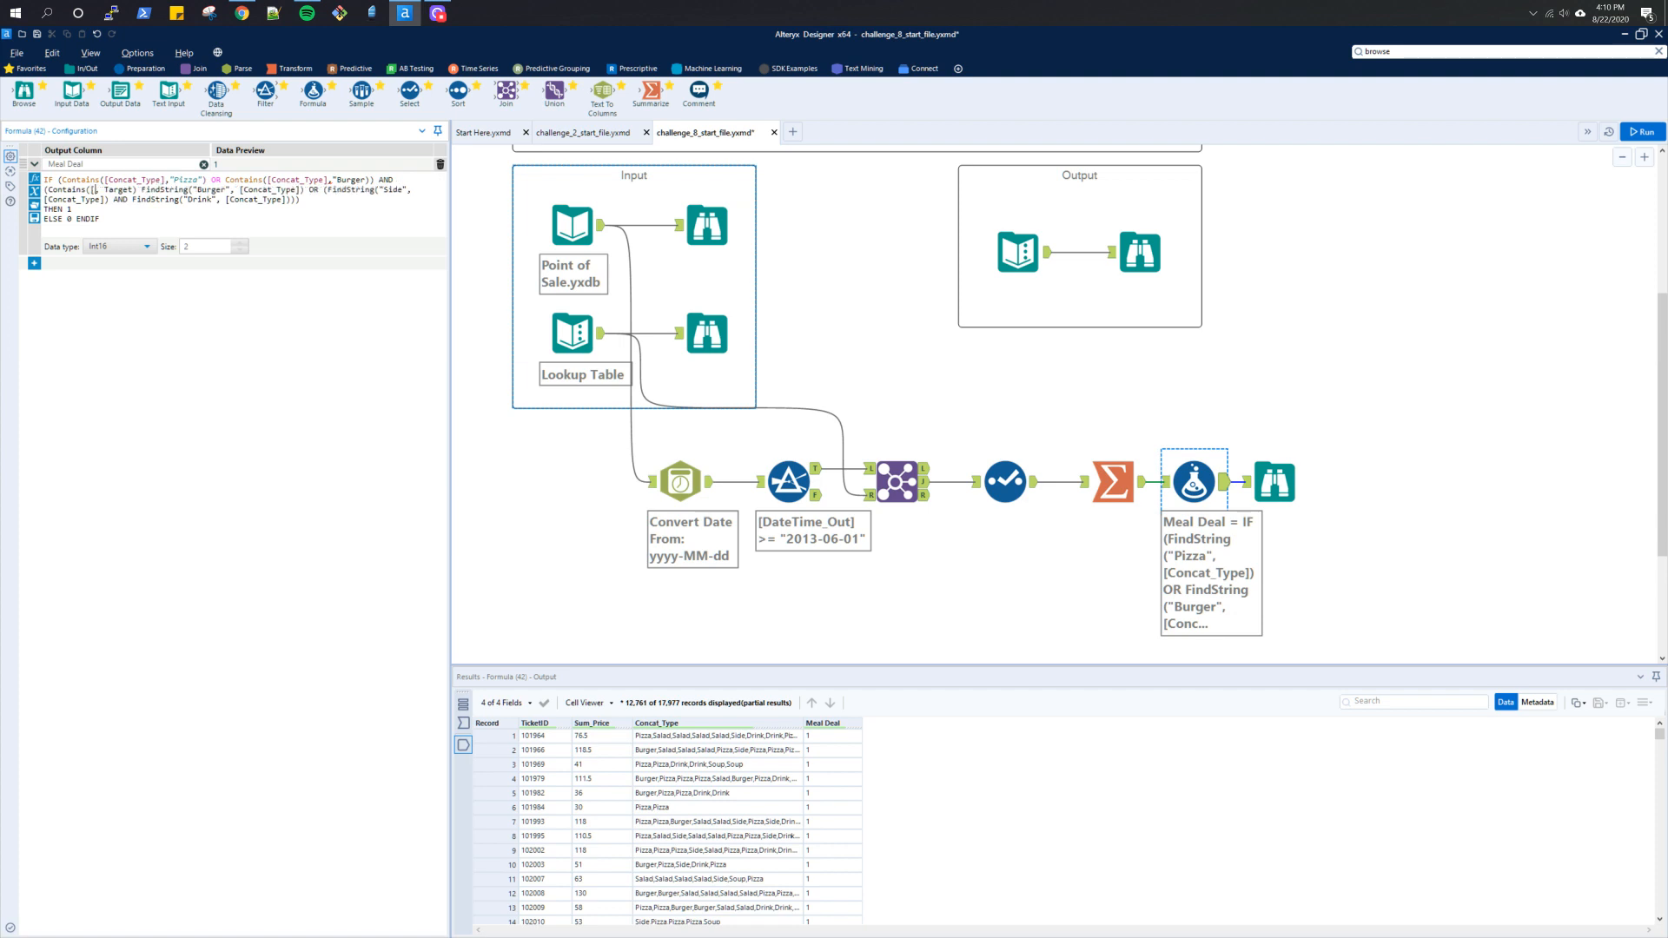
text(C)
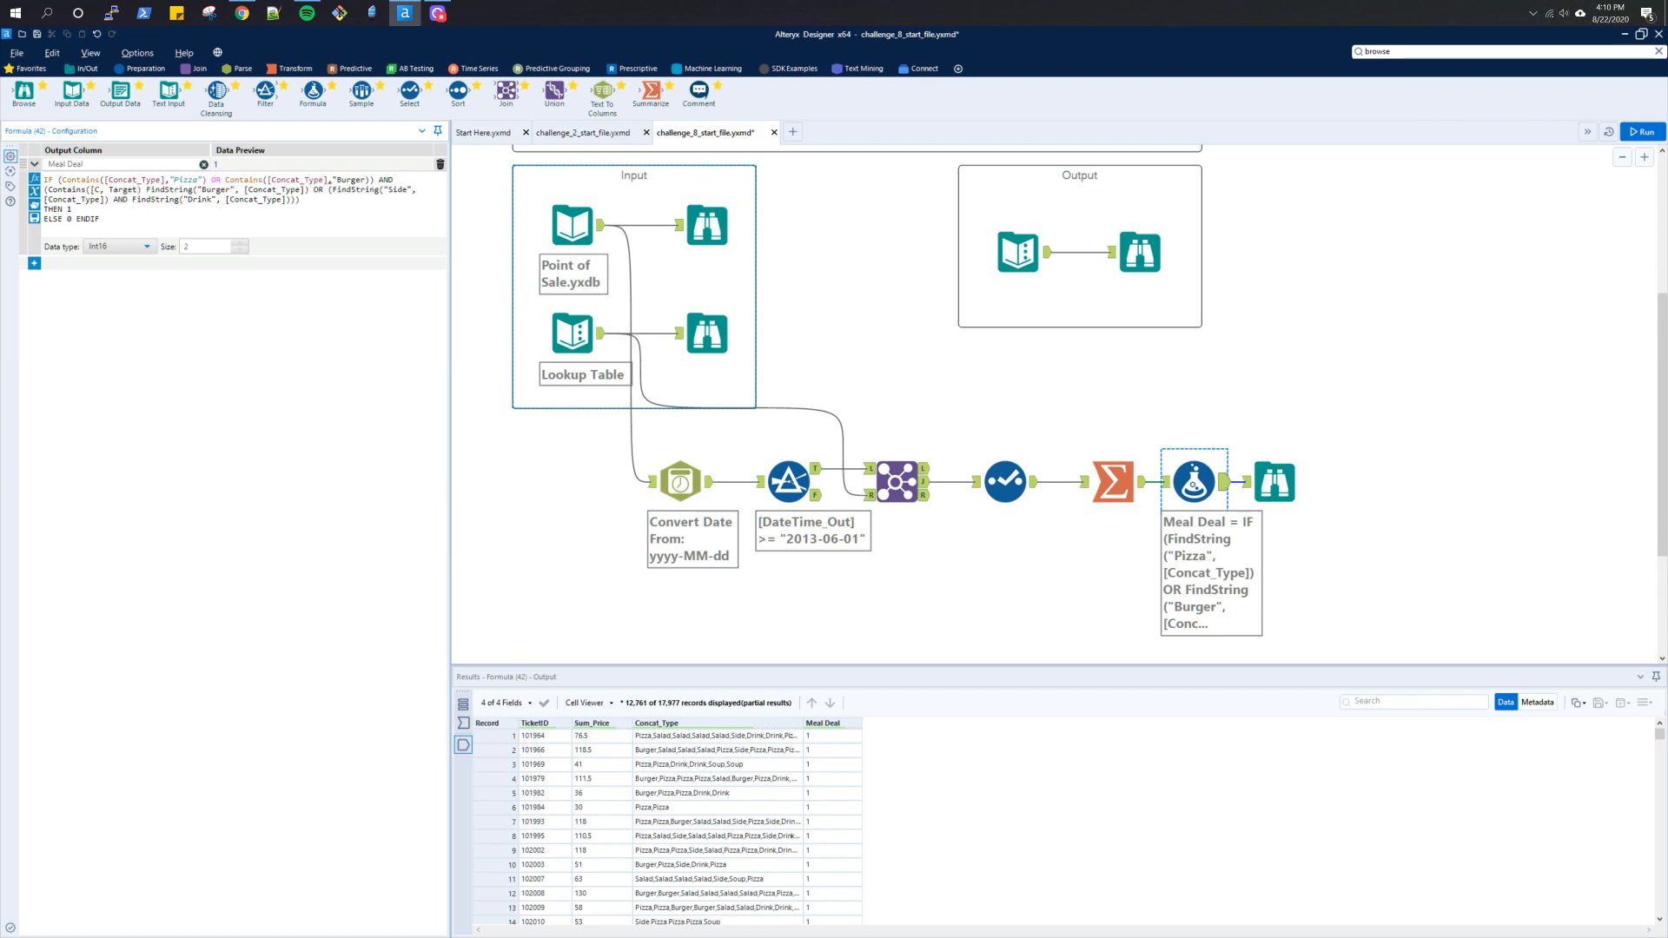
key(BackSpace)
key(BackSpace)
key(BackSpace)
key(BackSpace)
key(BackSpace)
key(BackSpace)
key(BackSpace)
key(BackSpace)
key(BackSpace)
key(BackSpace)
key(BackSpace)
key(BackSpace)
key(BackSpace)
key(BackSpace)
key(BackSpace)
key(BackSpace)
key(BackSpace)
key(BackSpace)
key(BackSpace)
key(BackSpace)
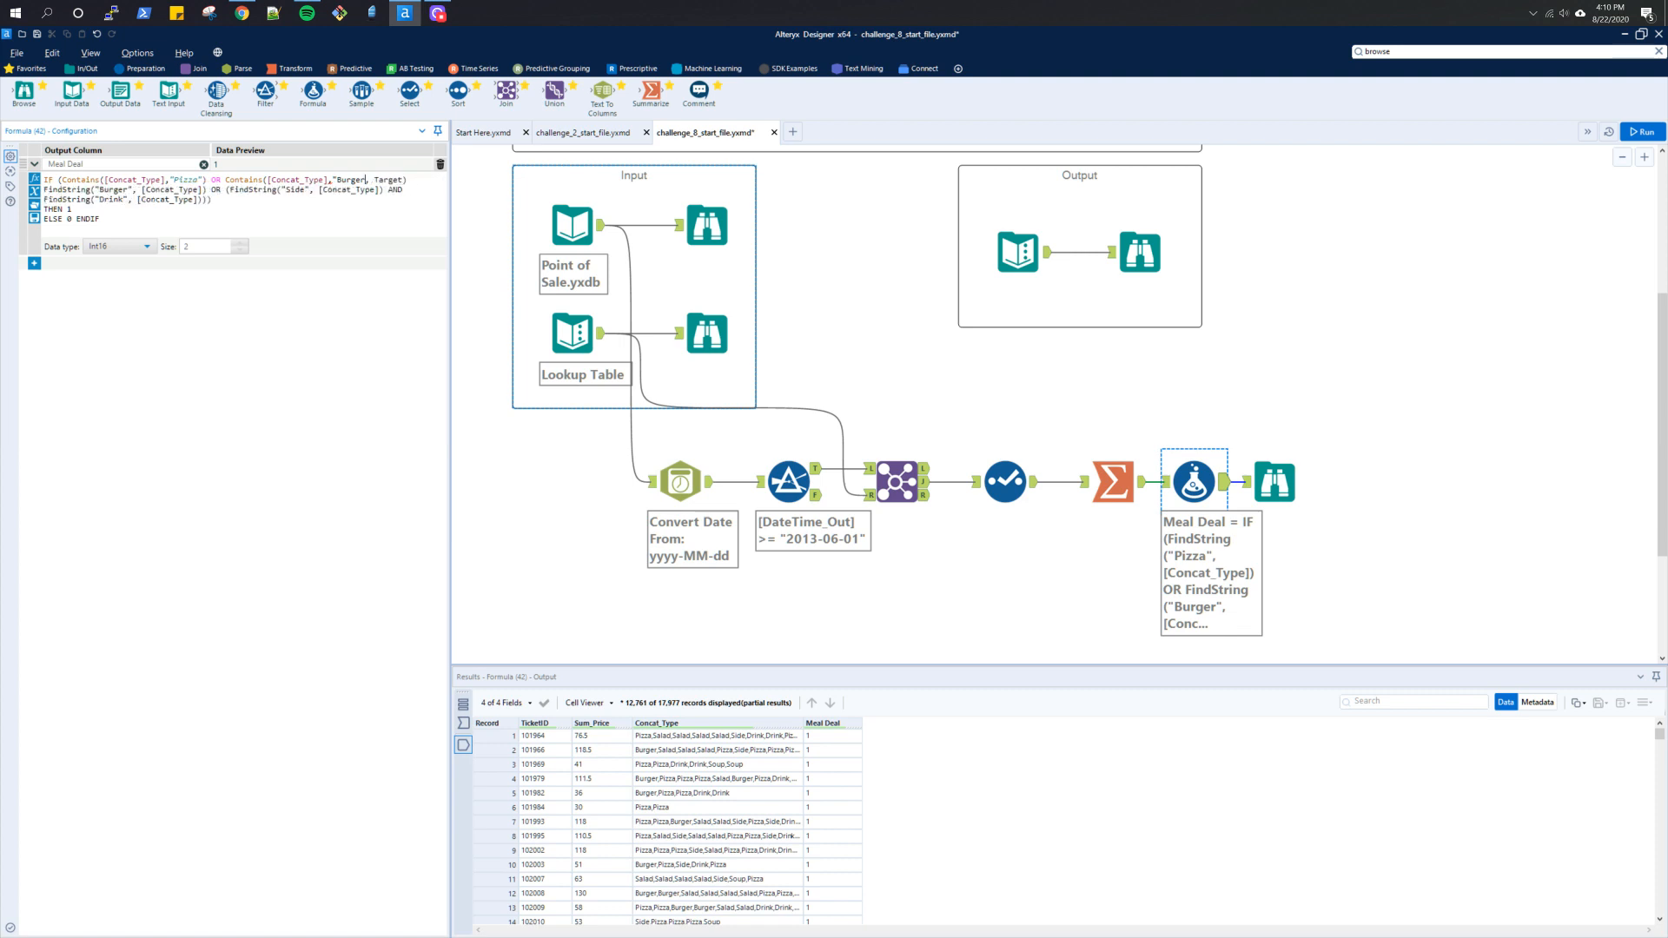
Step: Close the Pizza/Burger OR group and add AND (Contains([Concat_Type], "Side" after it in the Meal Deal expression
text(Burger")) AND ()
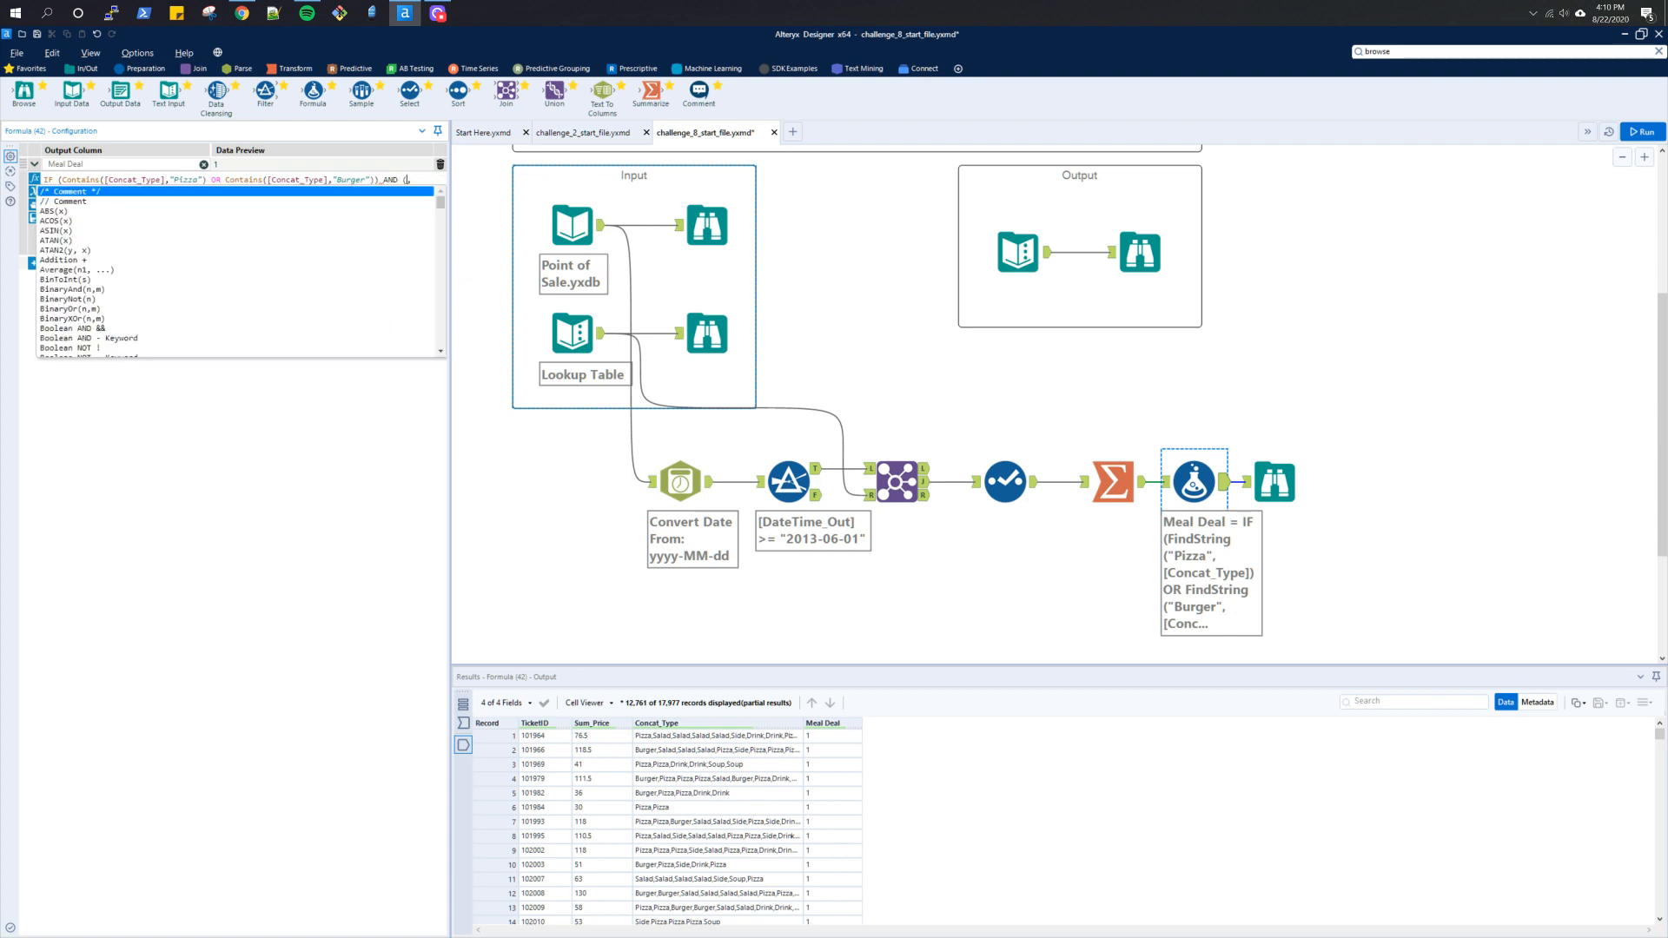
text(Contains(String, Target))
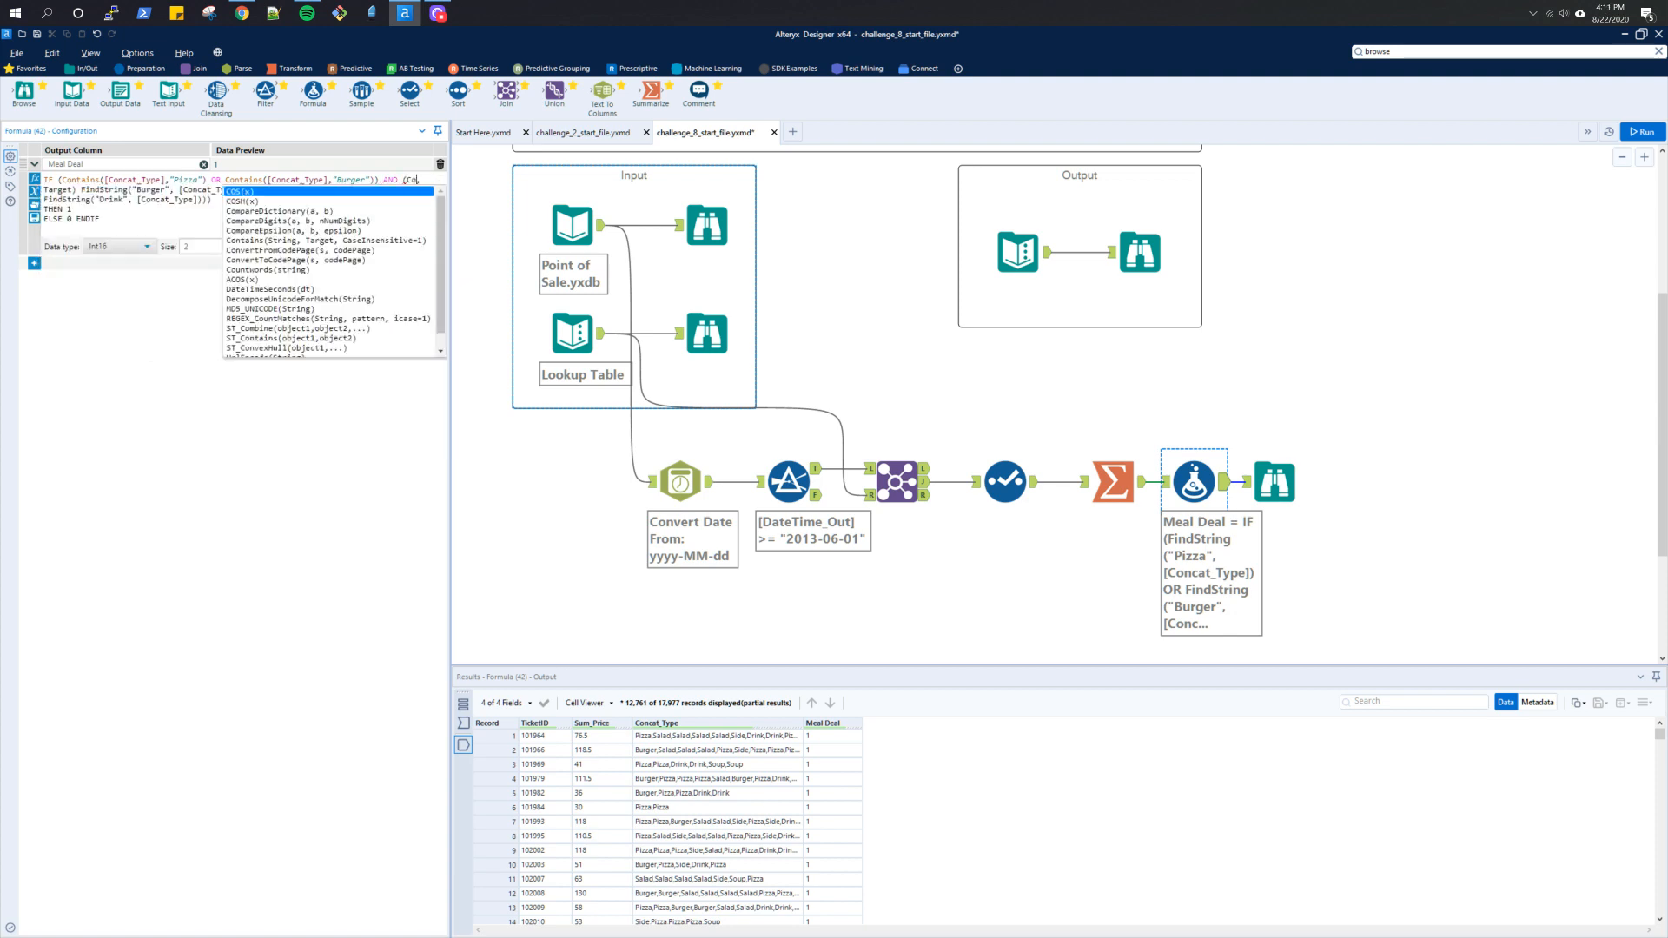
key(Return)
text([)
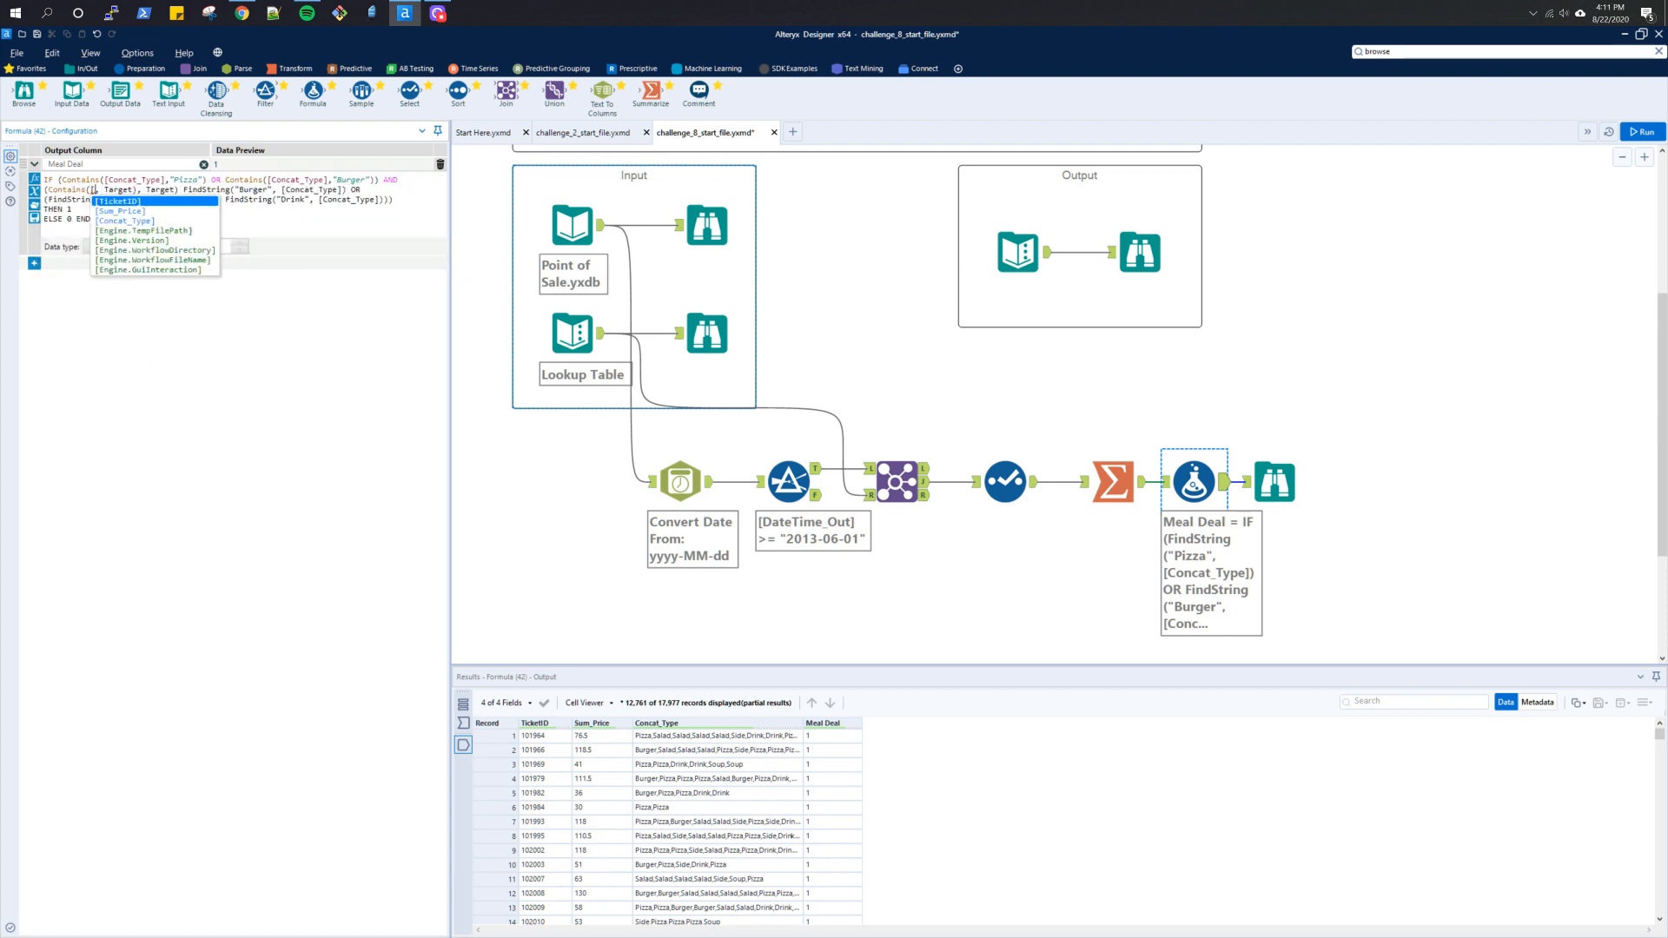
key(Down)
key(Down)
key(Return)
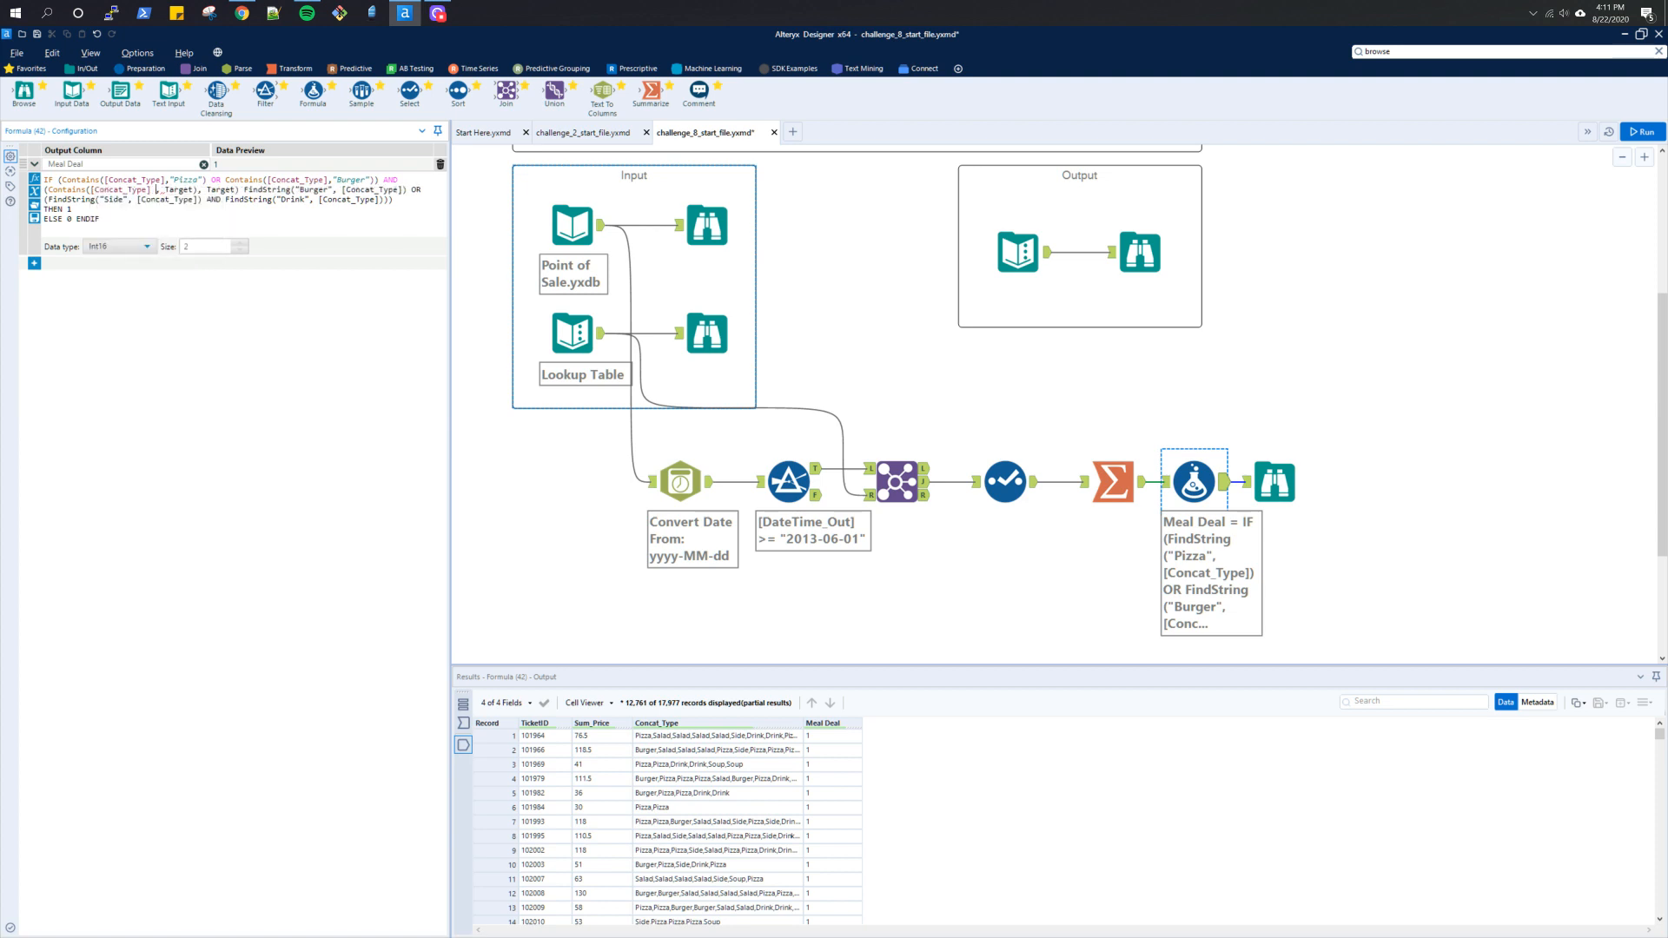
text("Side", )
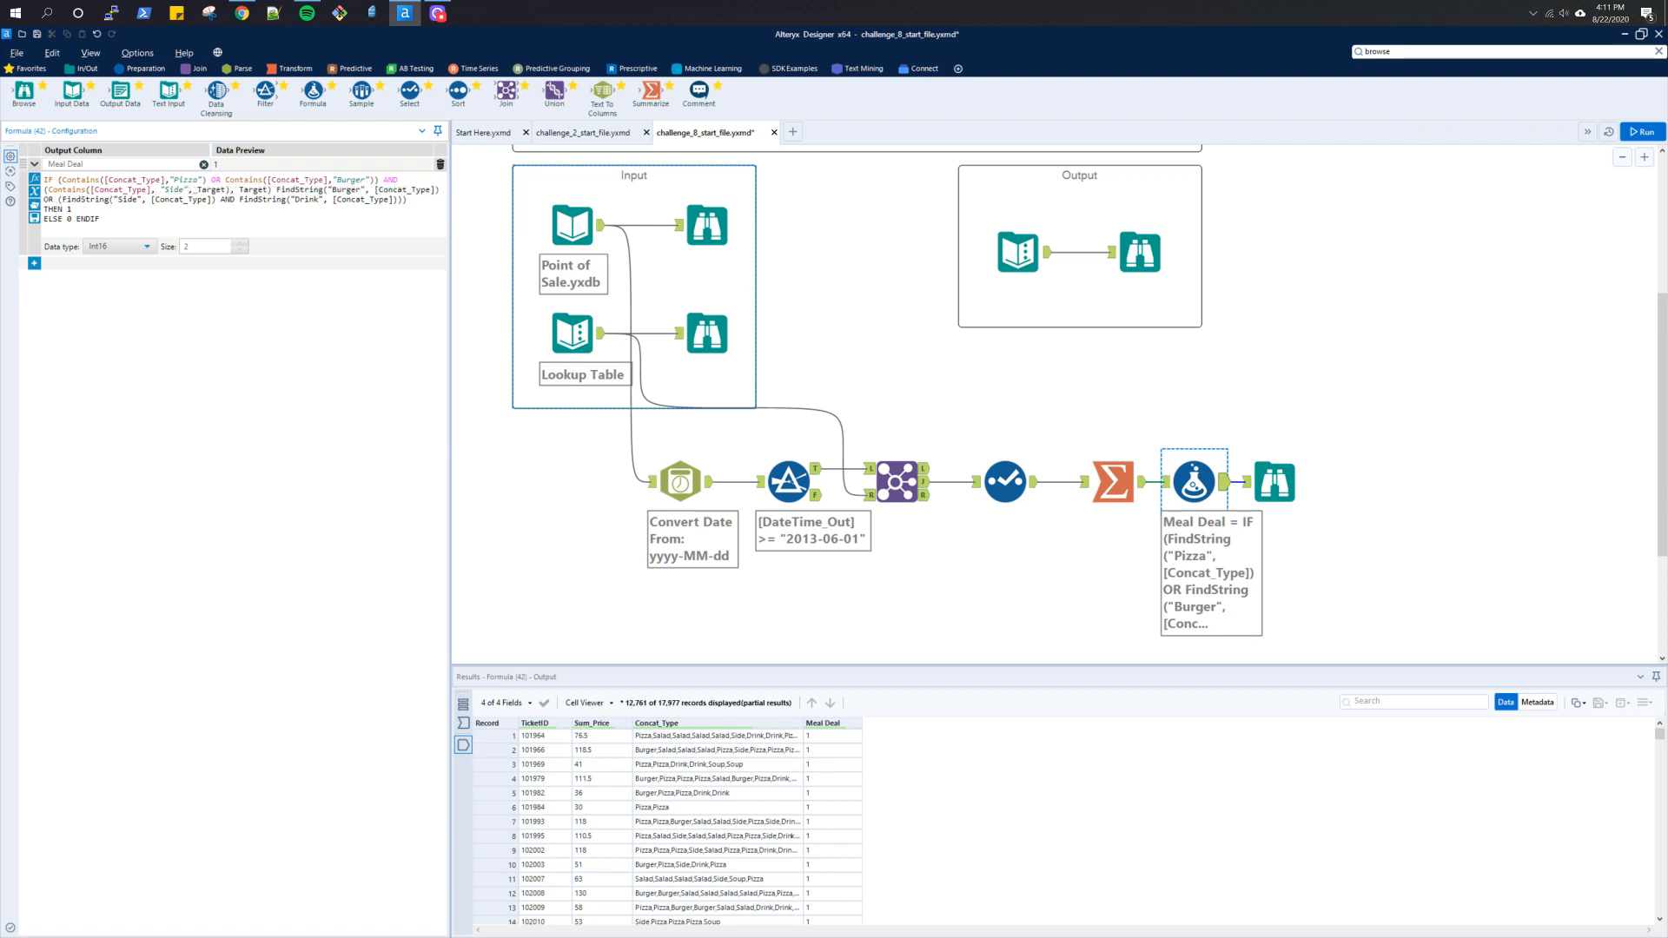
Step: Join the Side condition with AND Contains([Concat_Type],"Drink") and close the group's parentheses
text() AND (C)
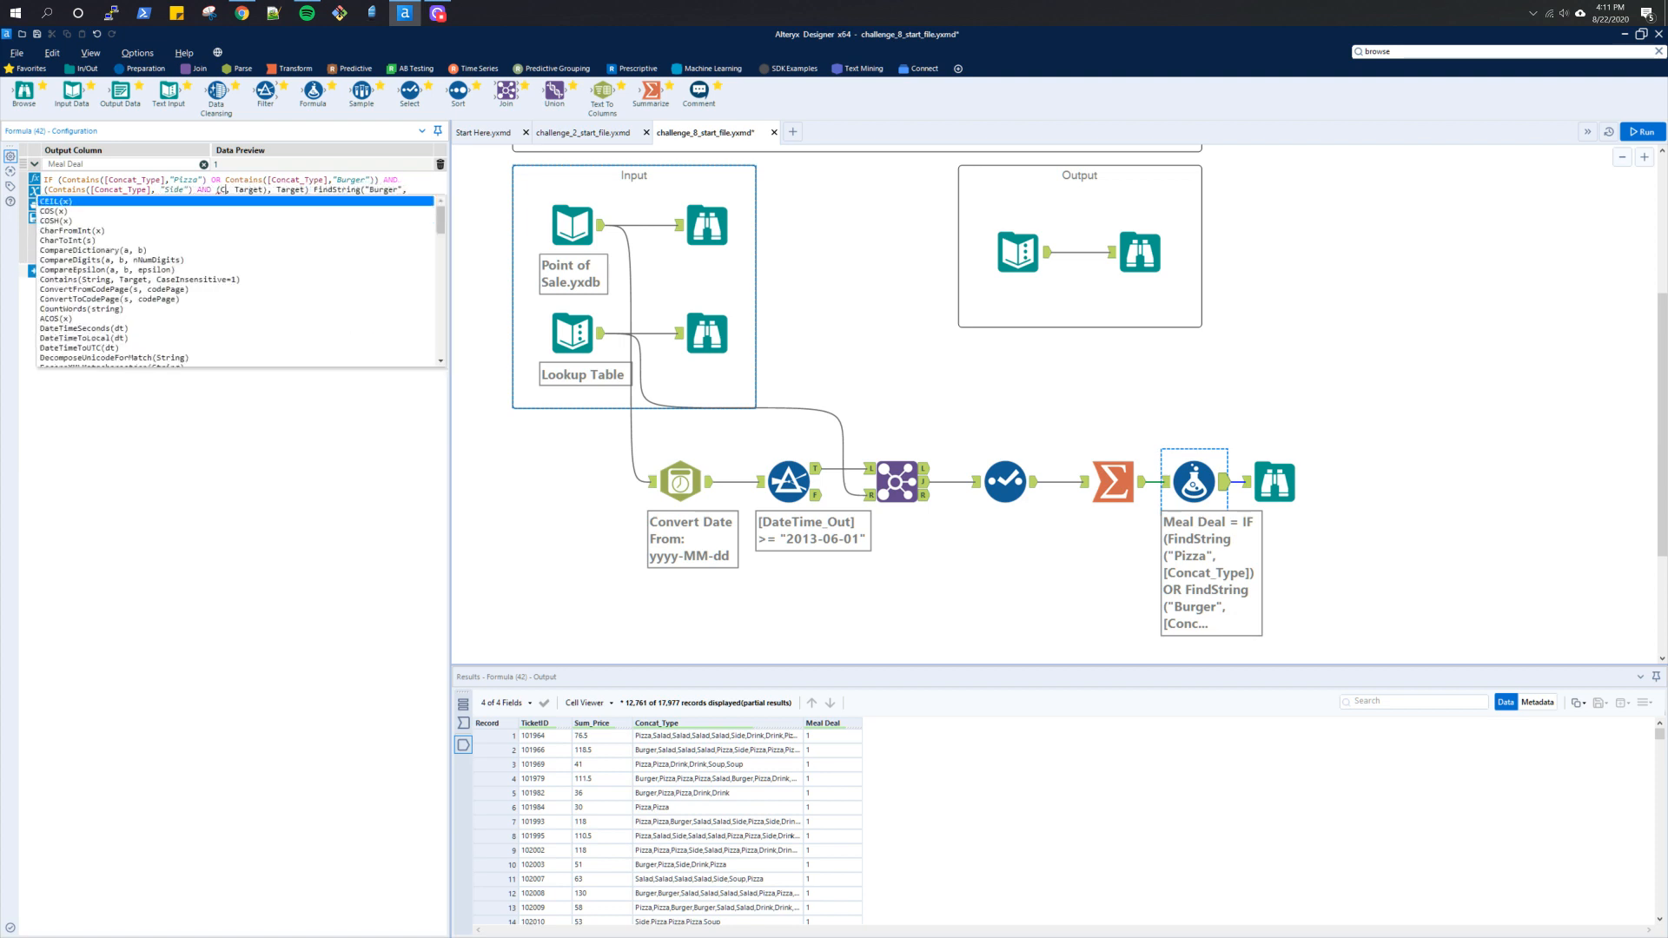
key(BackSpace)
text(Con)
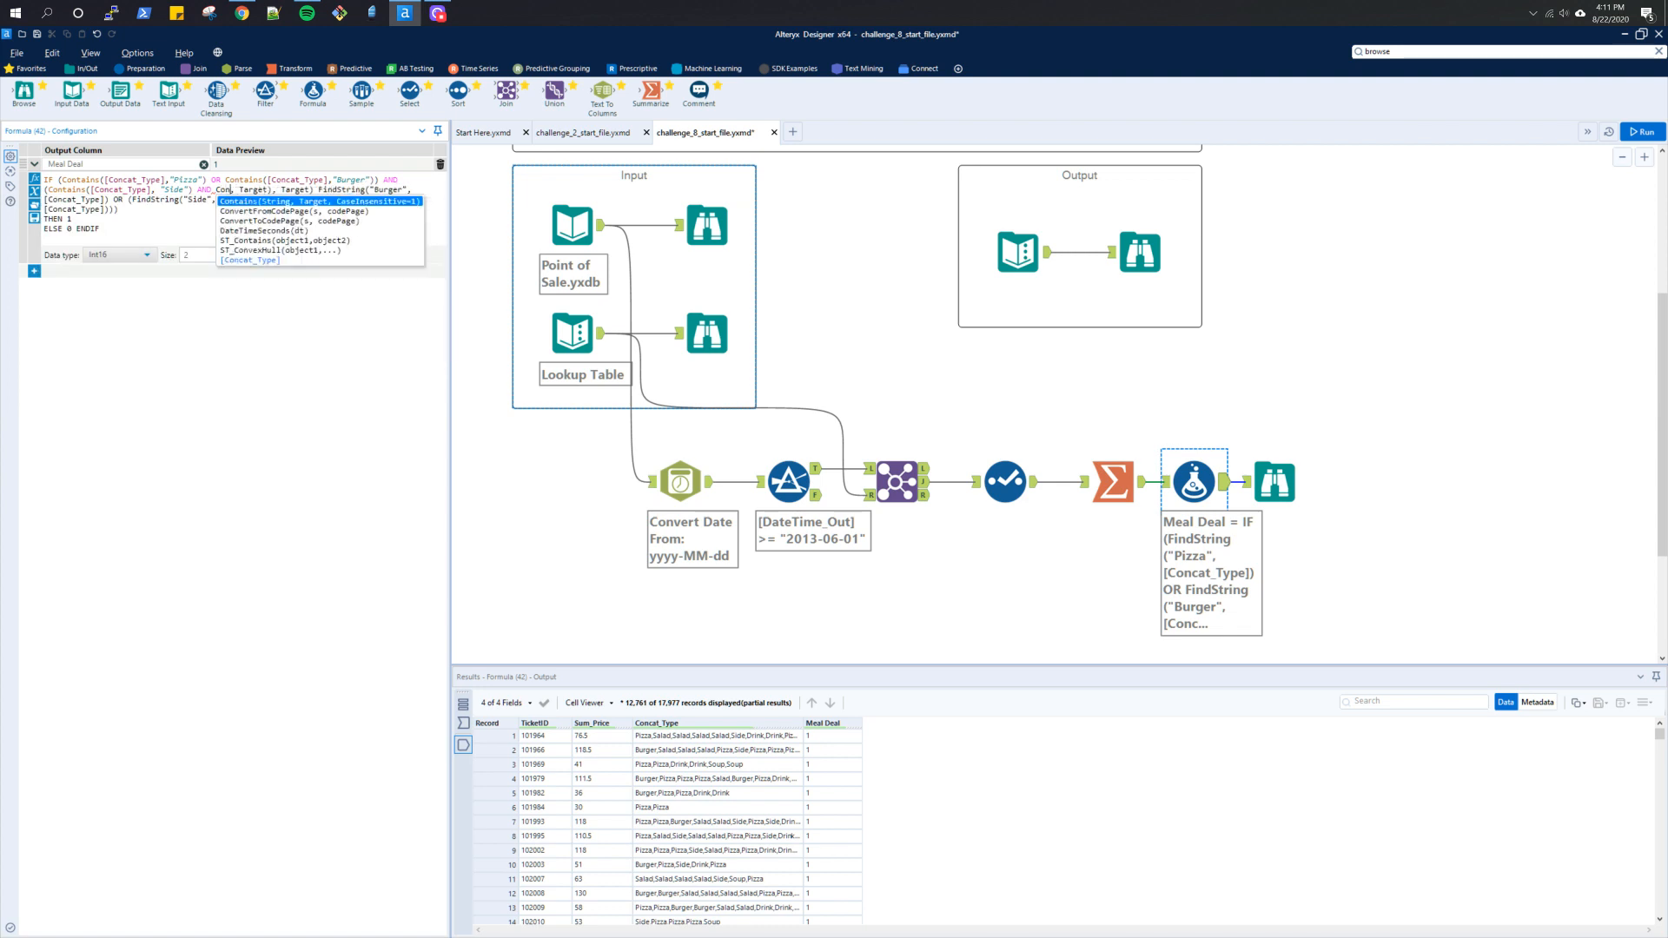
key(Return)
text([Concat_Type])
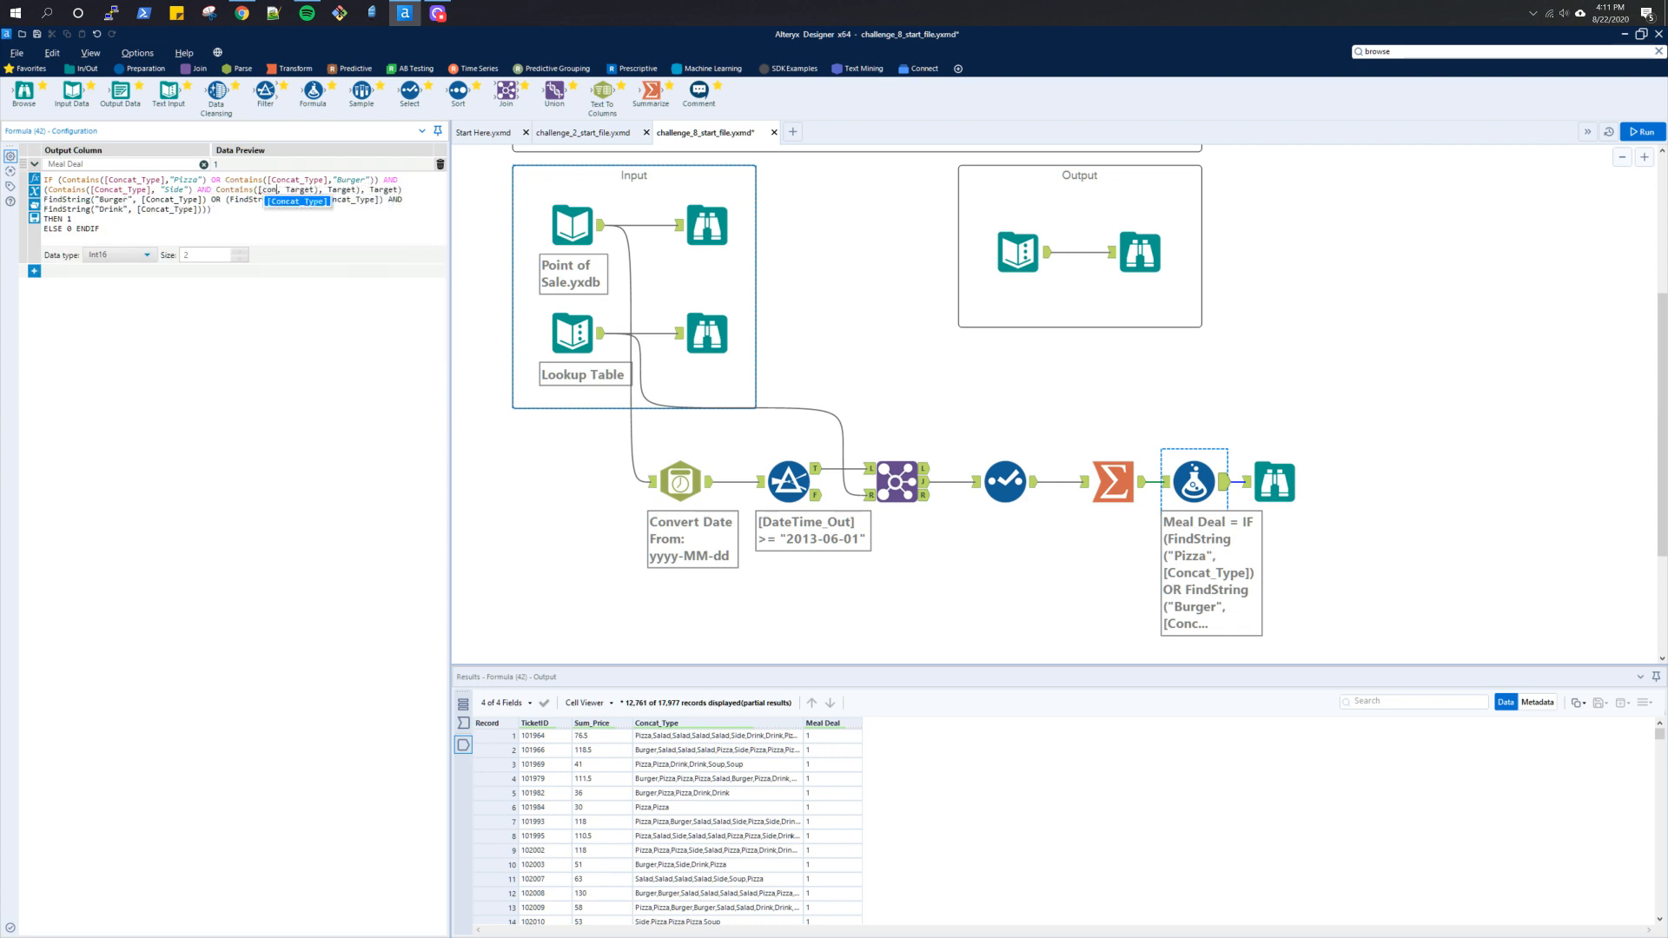
key(Return)
text(,)
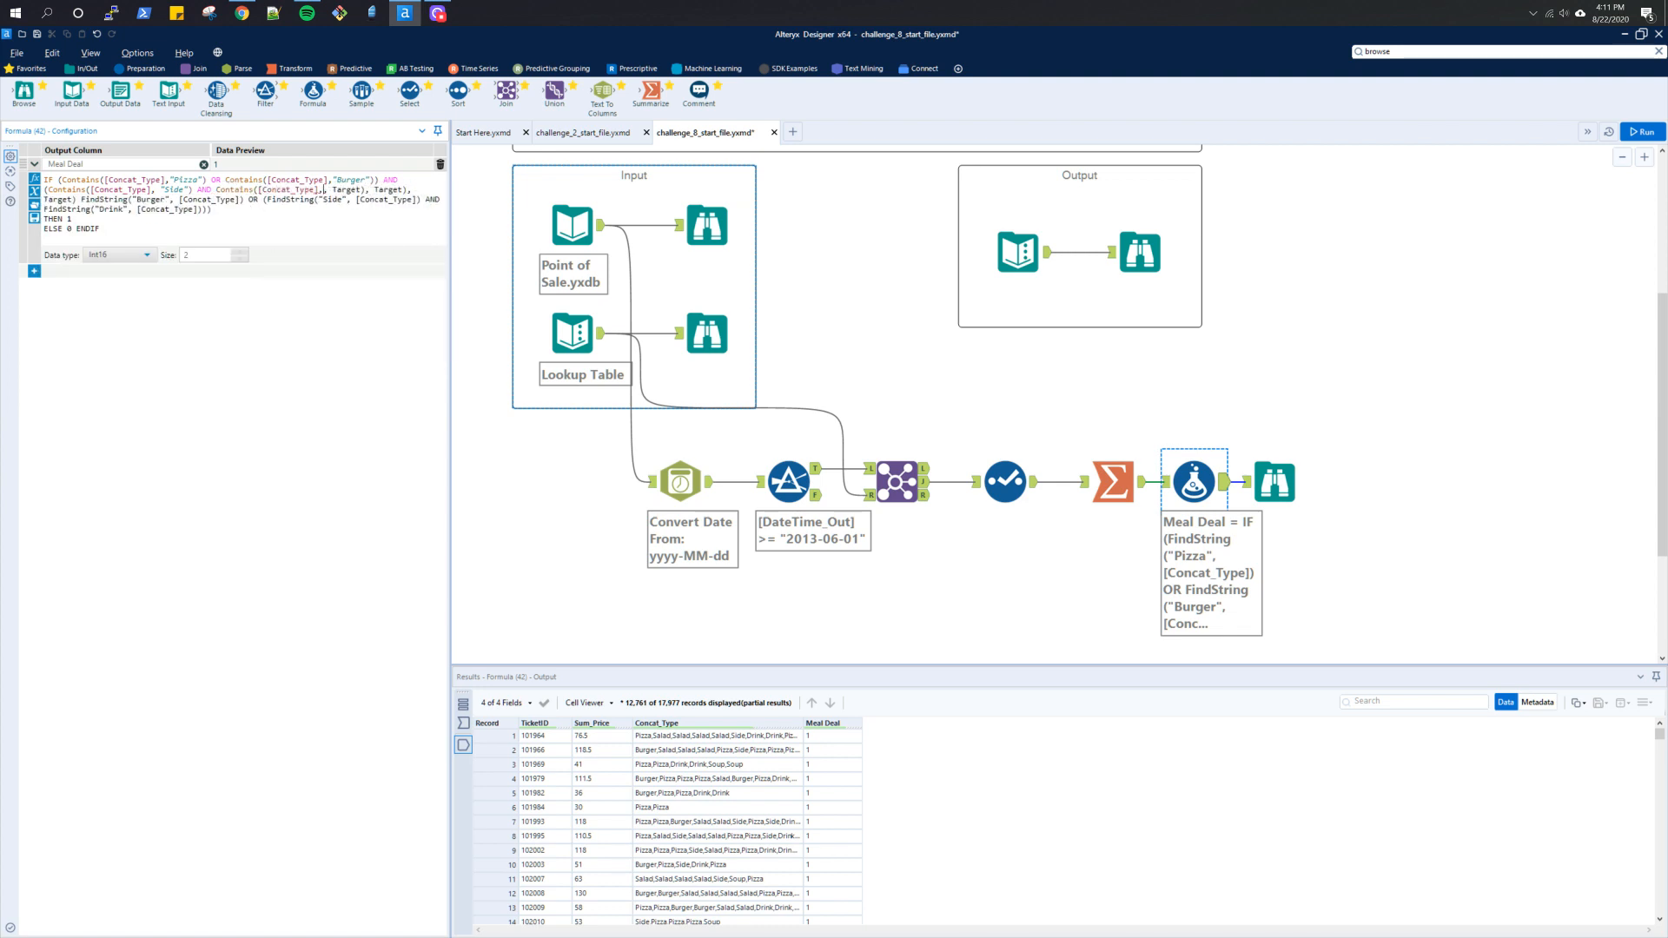
text("Drink")))
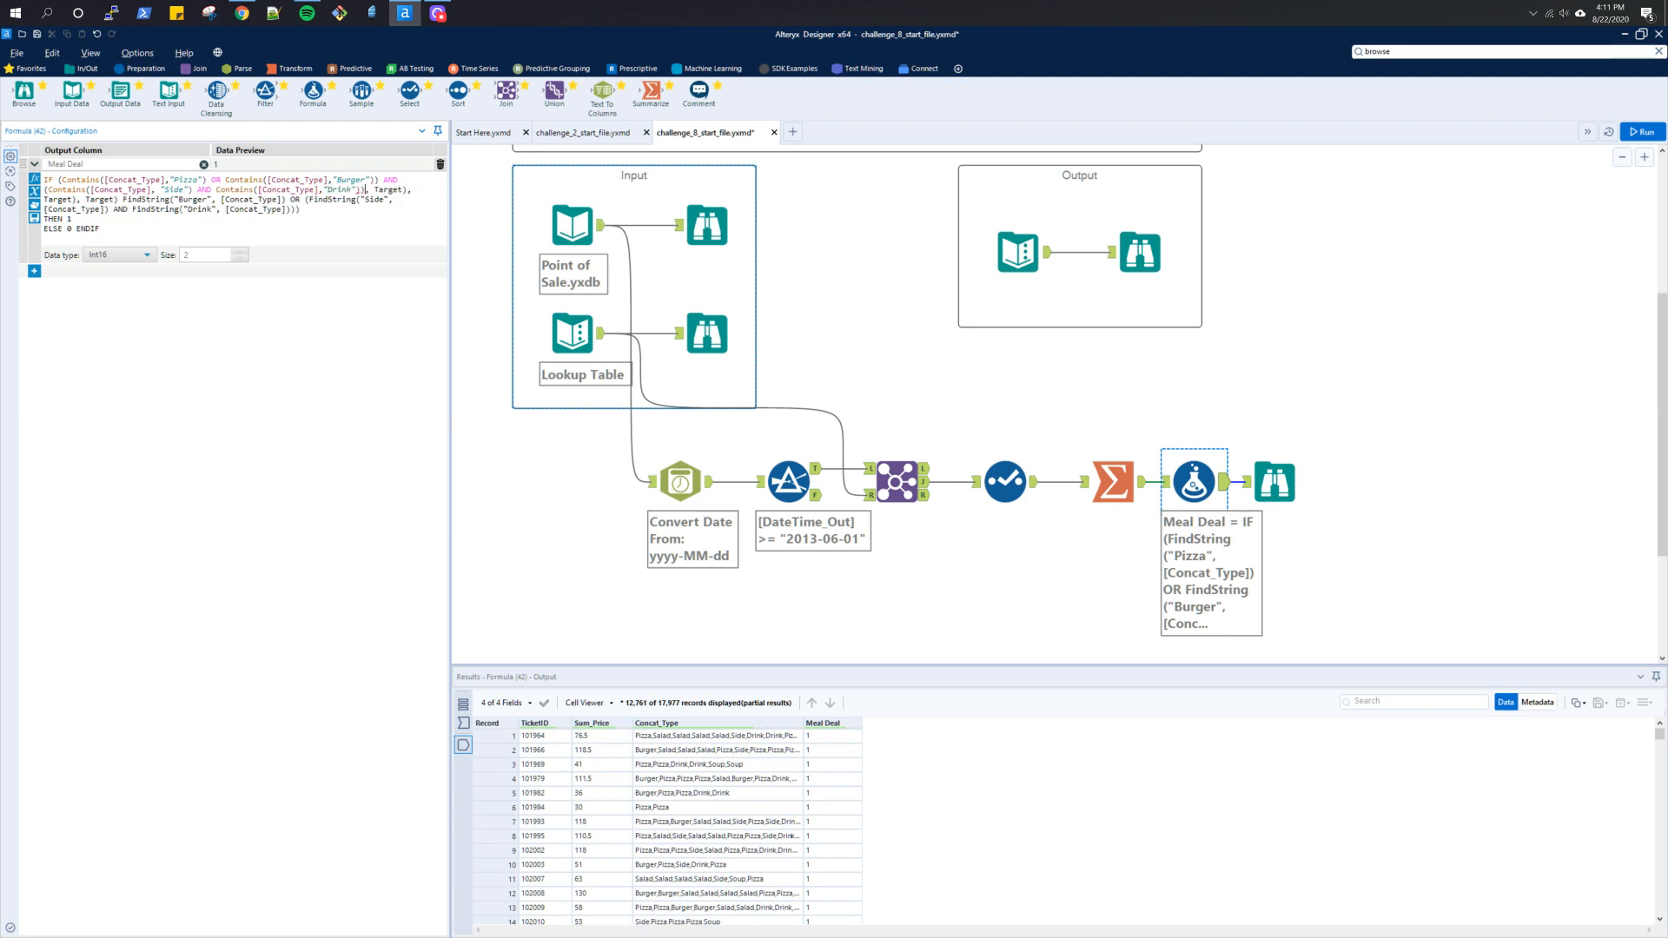
Step: Delete the leftover Target and FindString text between the Drink condition and THEN, and rerun the workflow
key(shift+Down)
key(shift+Down)
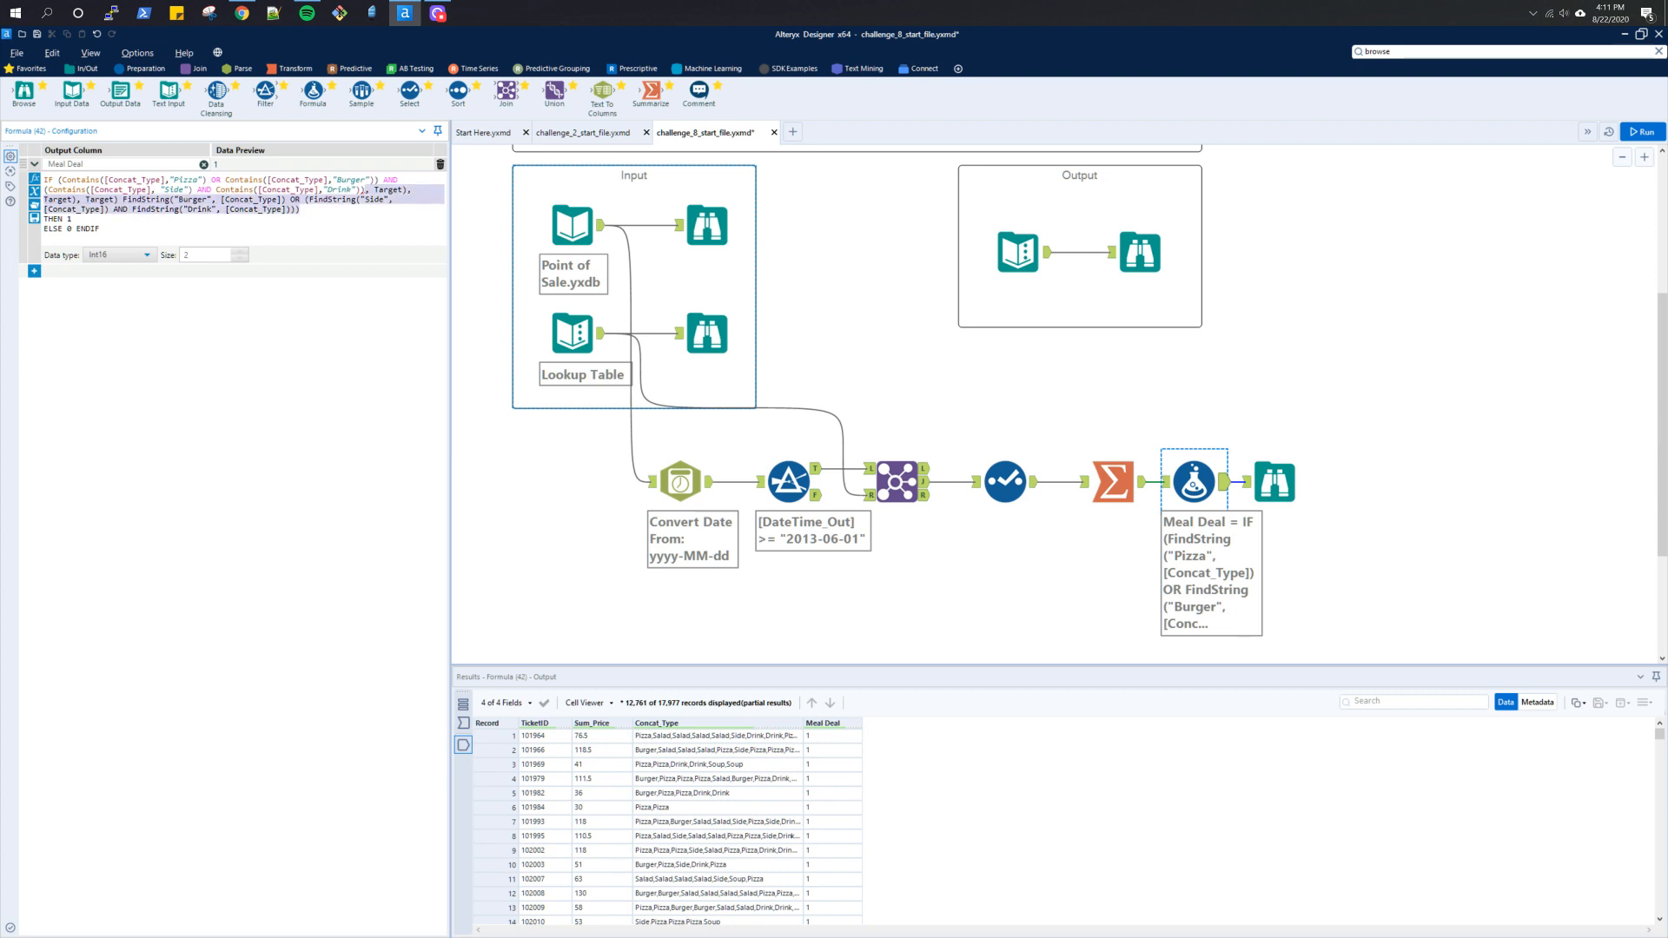
key(BackSpace)
text())
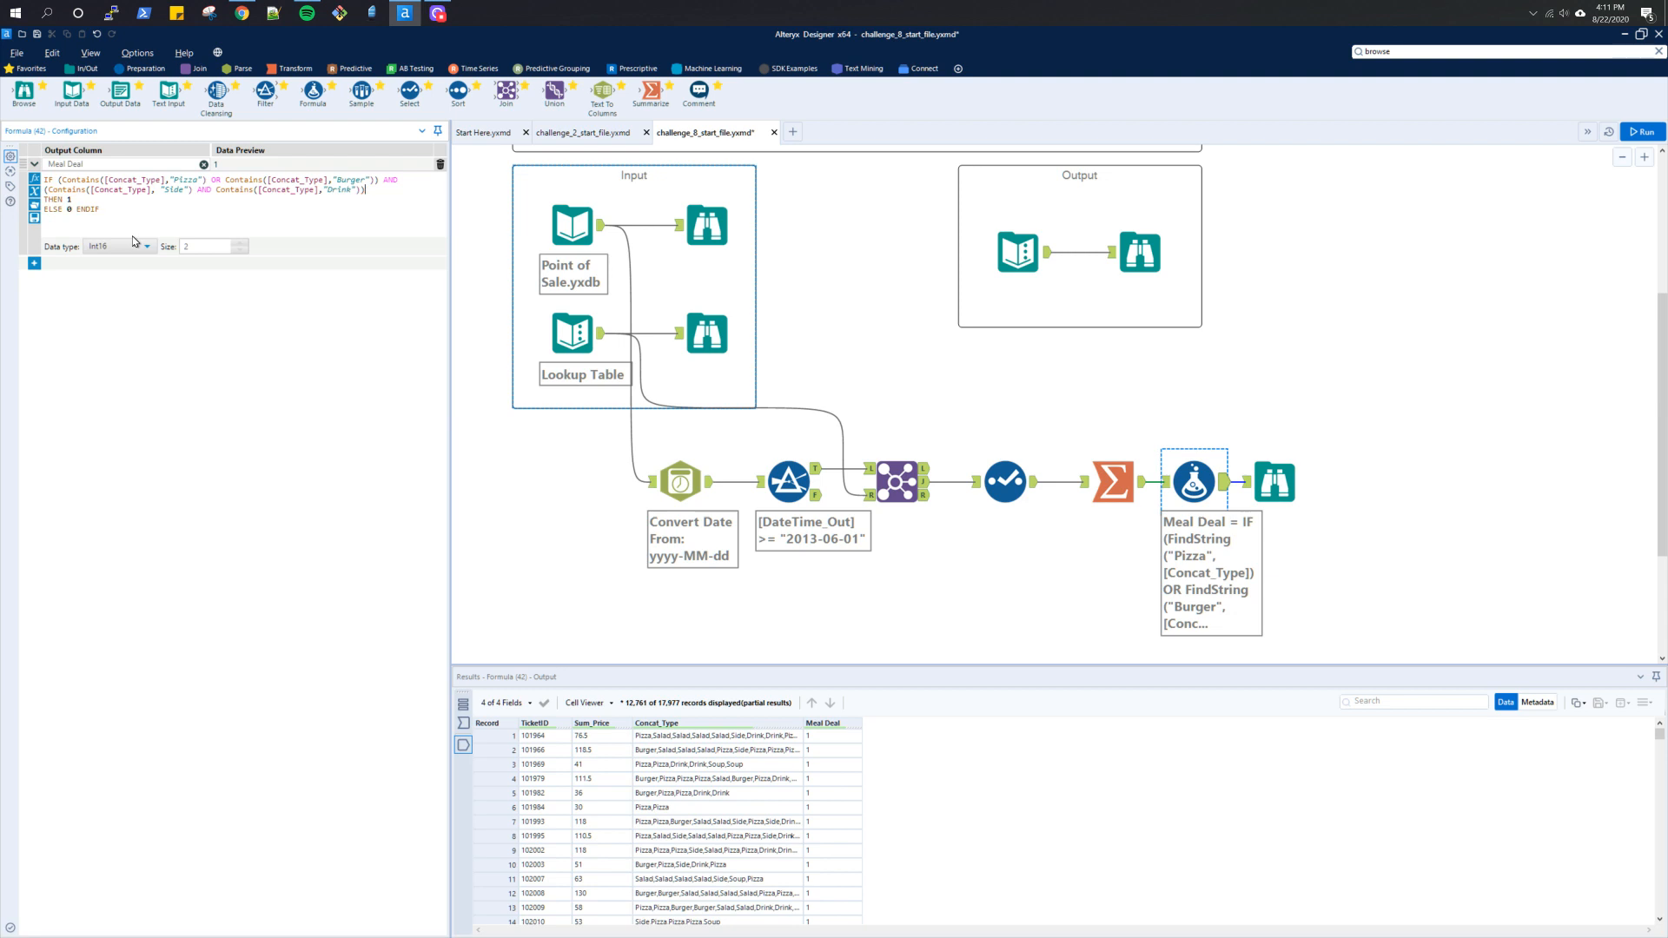
click(1654, 135)
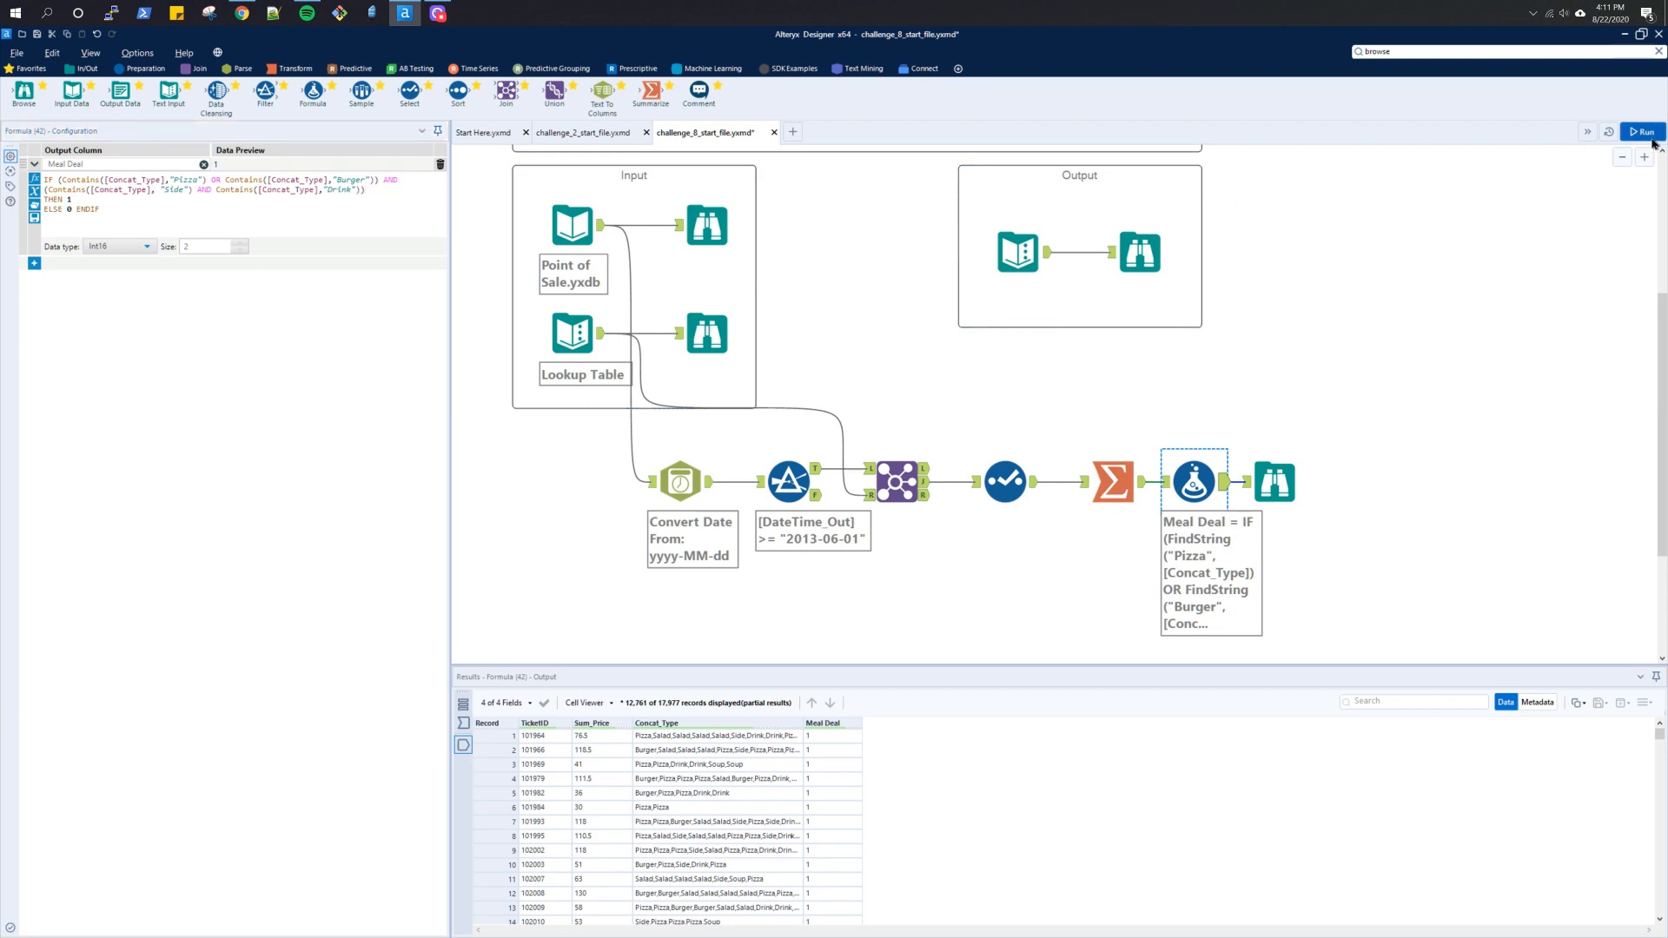
Step: Compare the Meal Deal results at the end of the workflow with the expected output, widening the Concat_Type column
click(1288, 489)
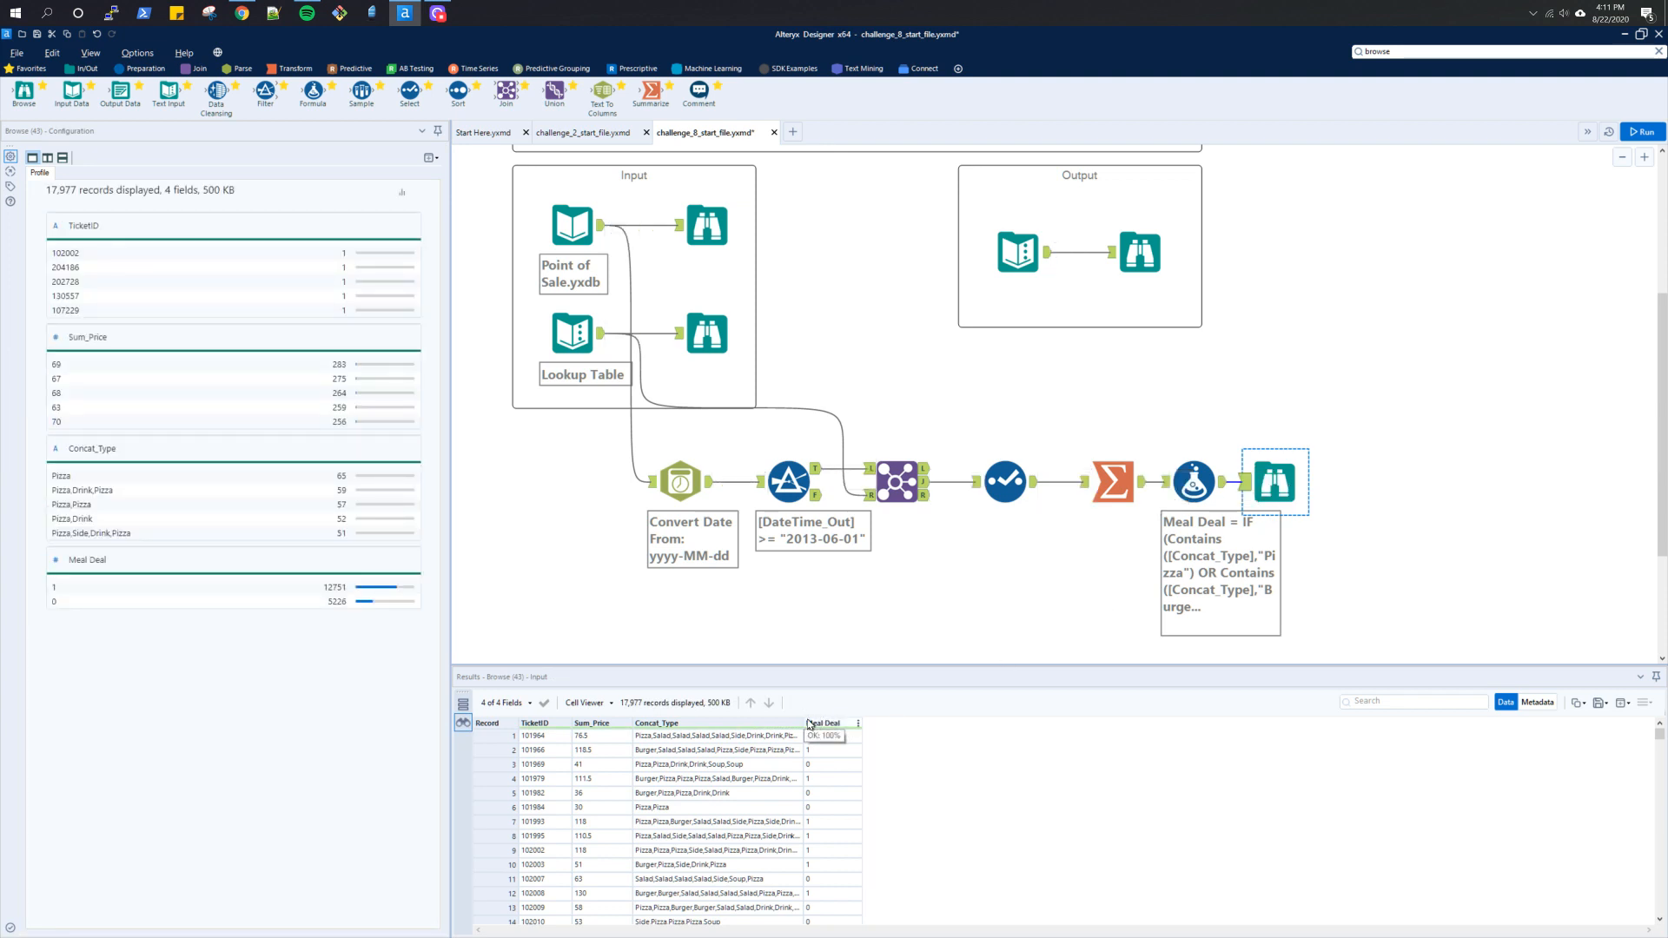
drag(805, 724, 839, 724)
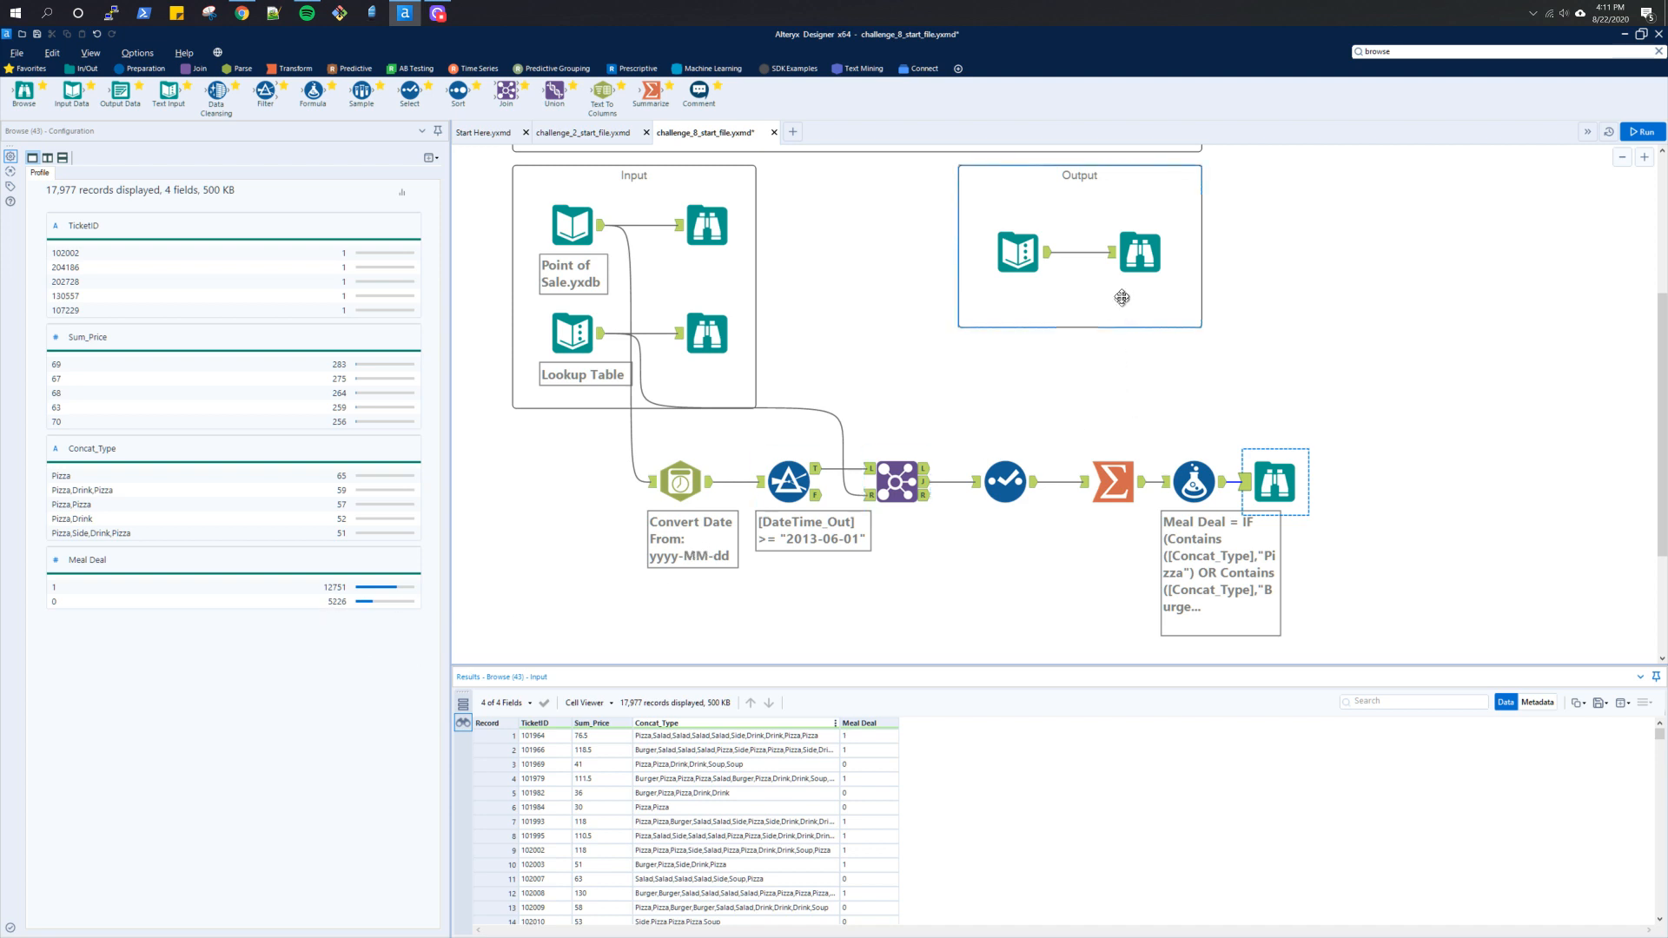
click(1135, 266)
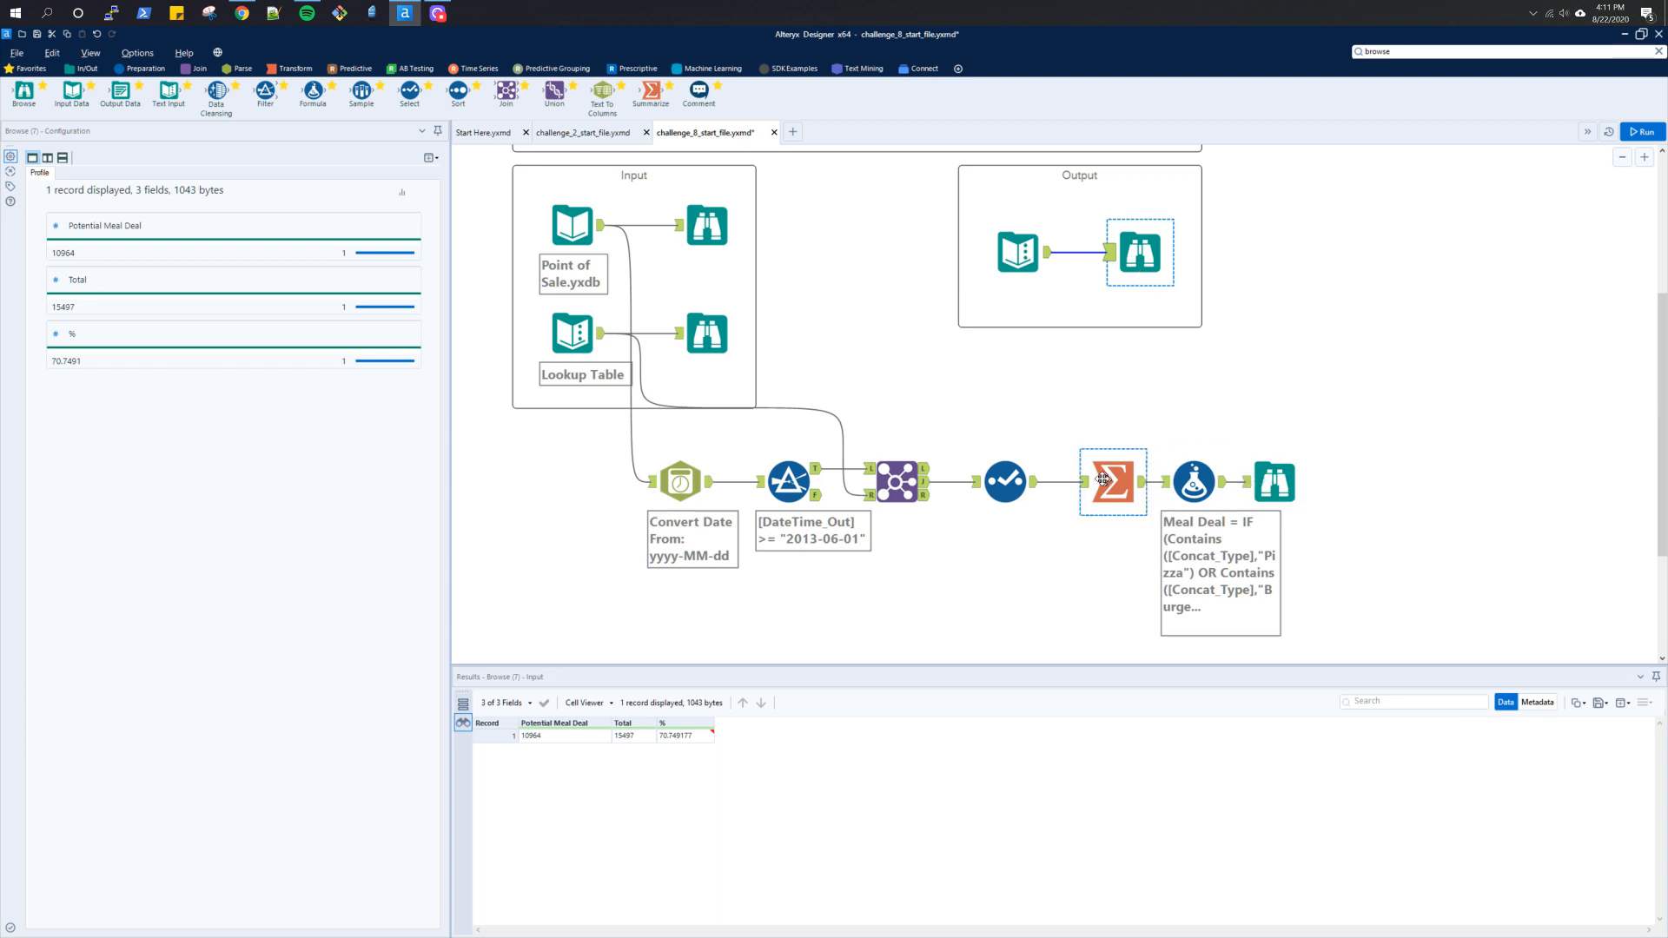
Step: Change the DateTime_Out filter's date to 2013-07-01 and rerun the workflow
click(792, 486)
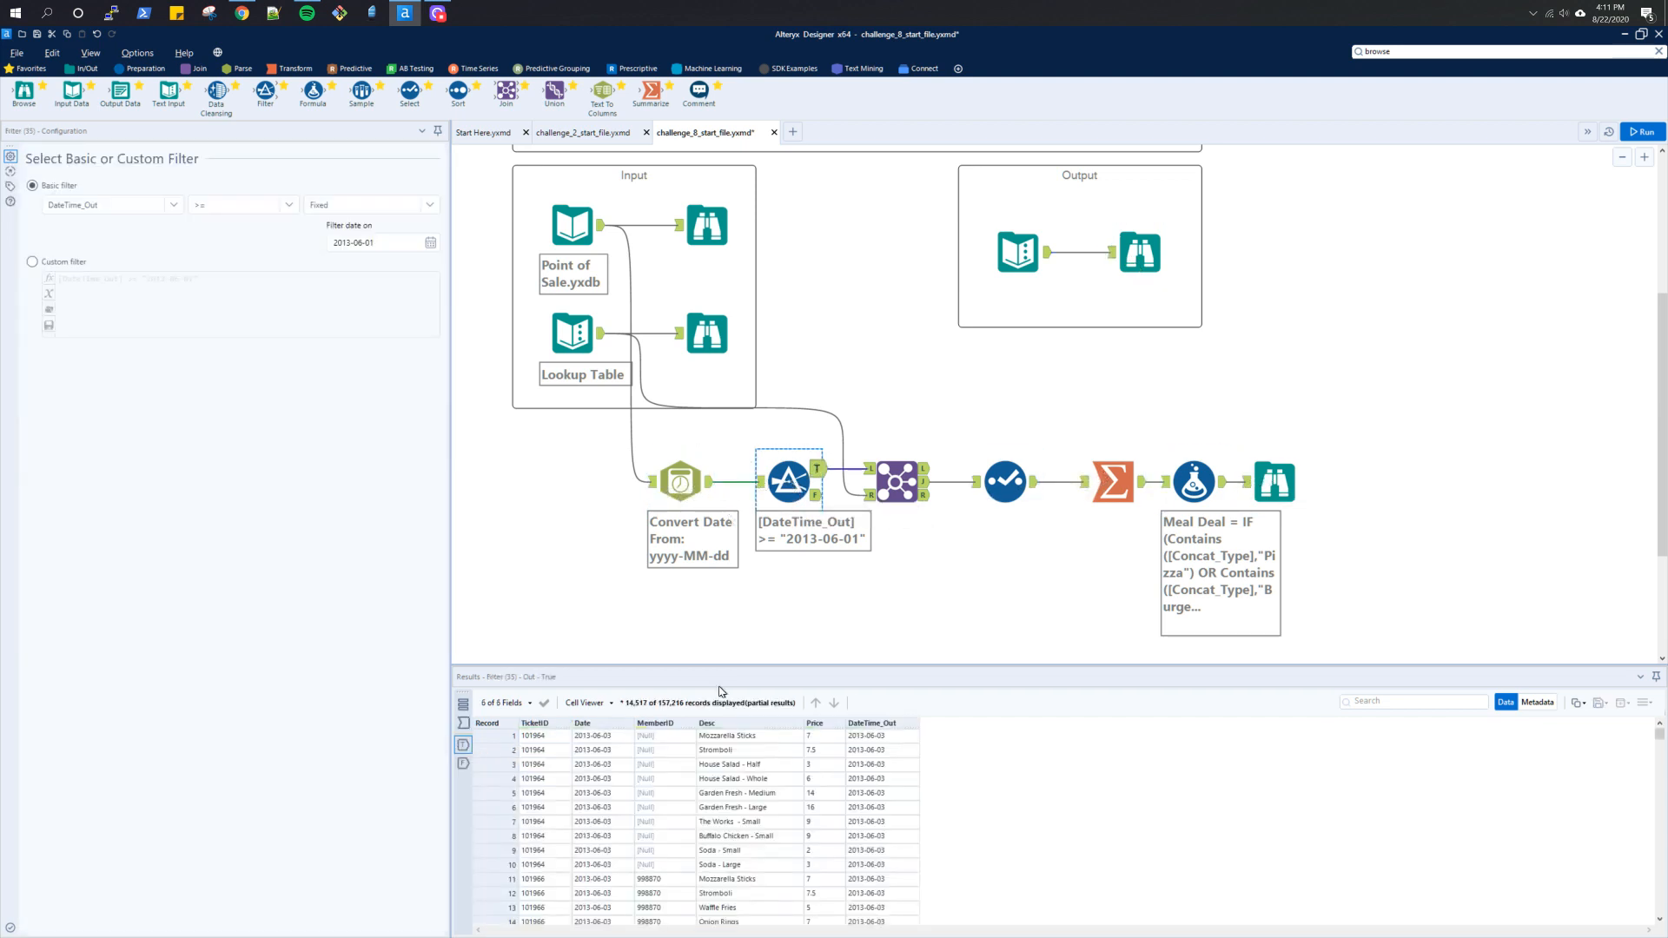
click(368, 244)
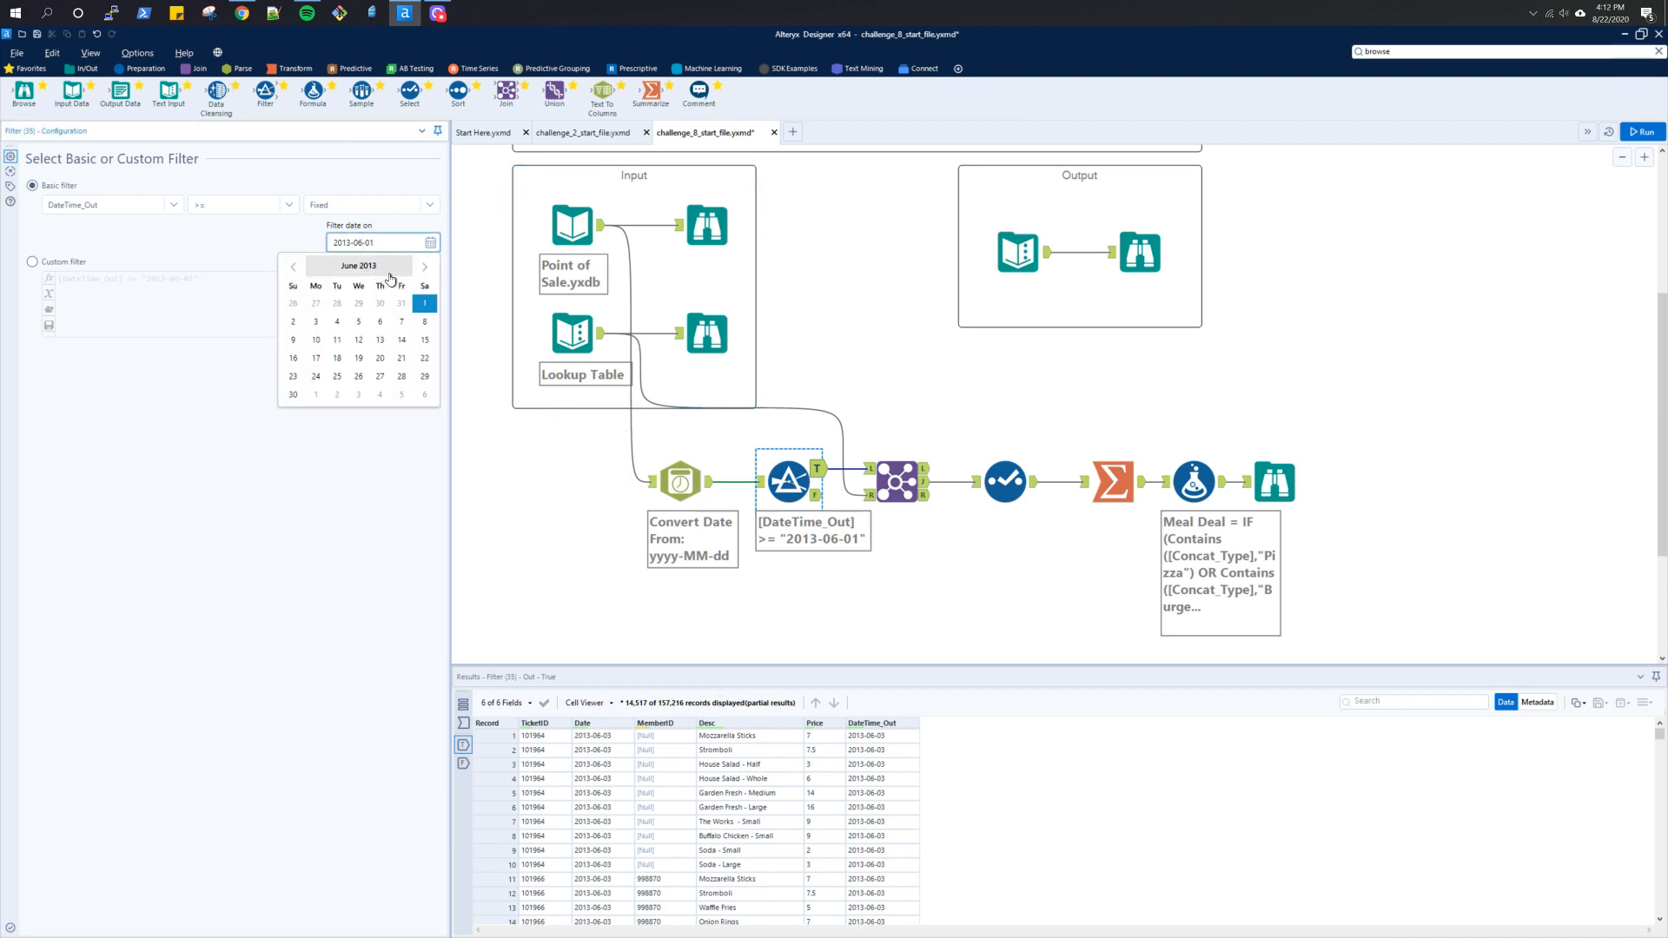
click(424, 267)
click(316, 303)
key(ctrl+r)
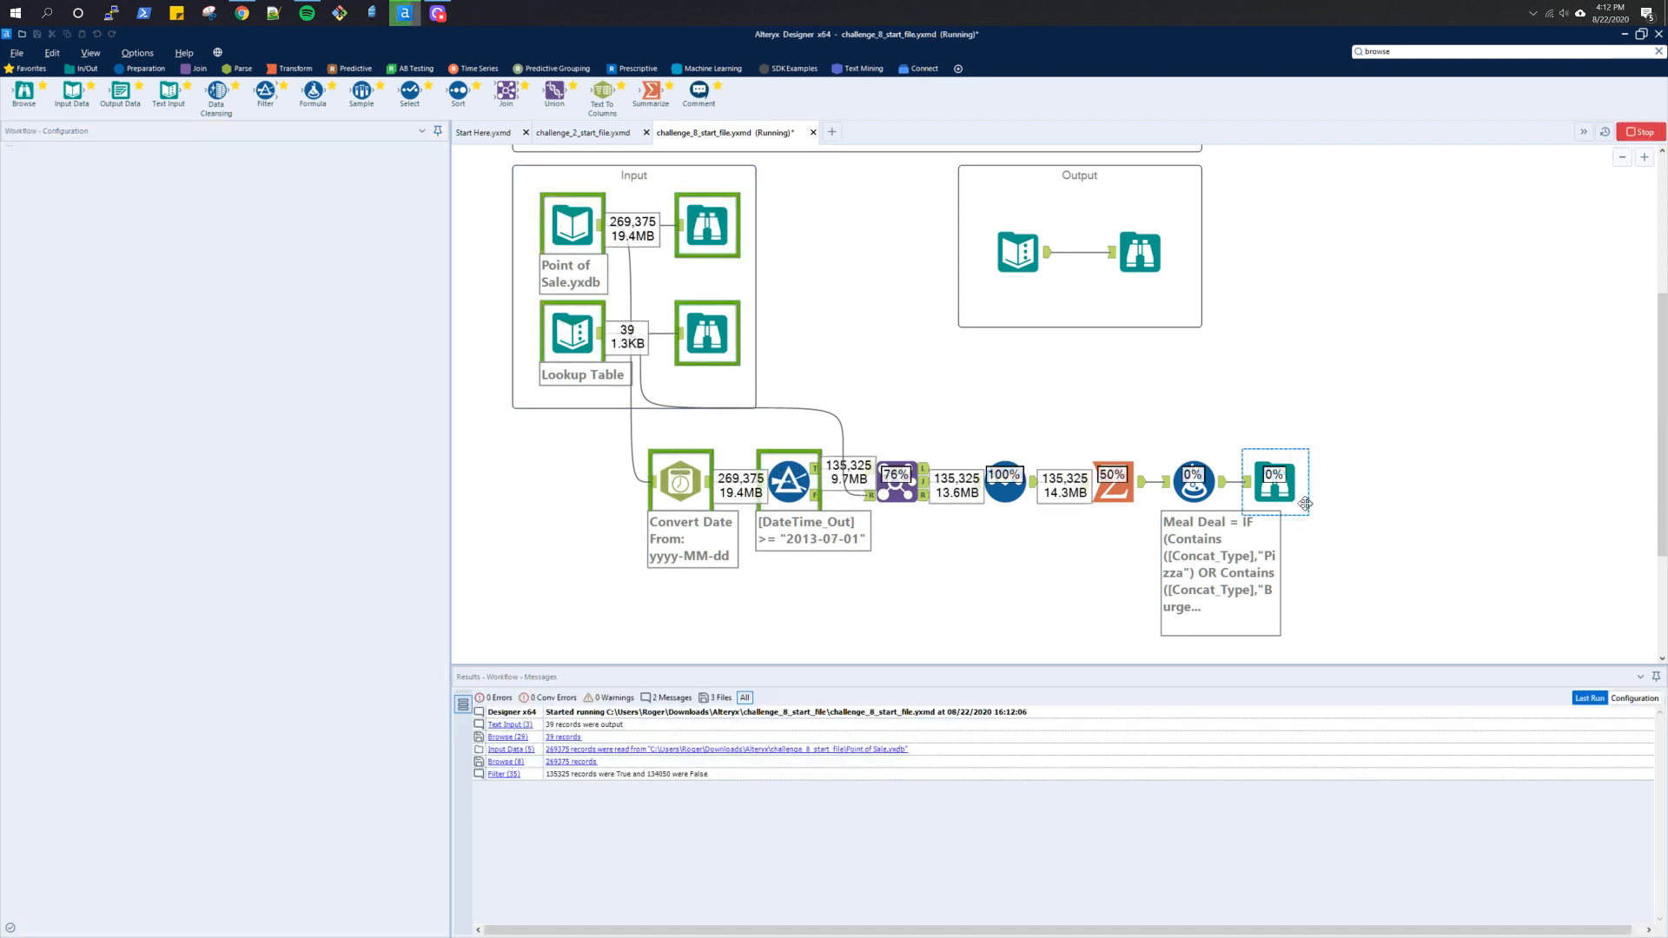
Step: Compare the workflow's Meal Deal counts and record total with the expected output
click(1293, 493)
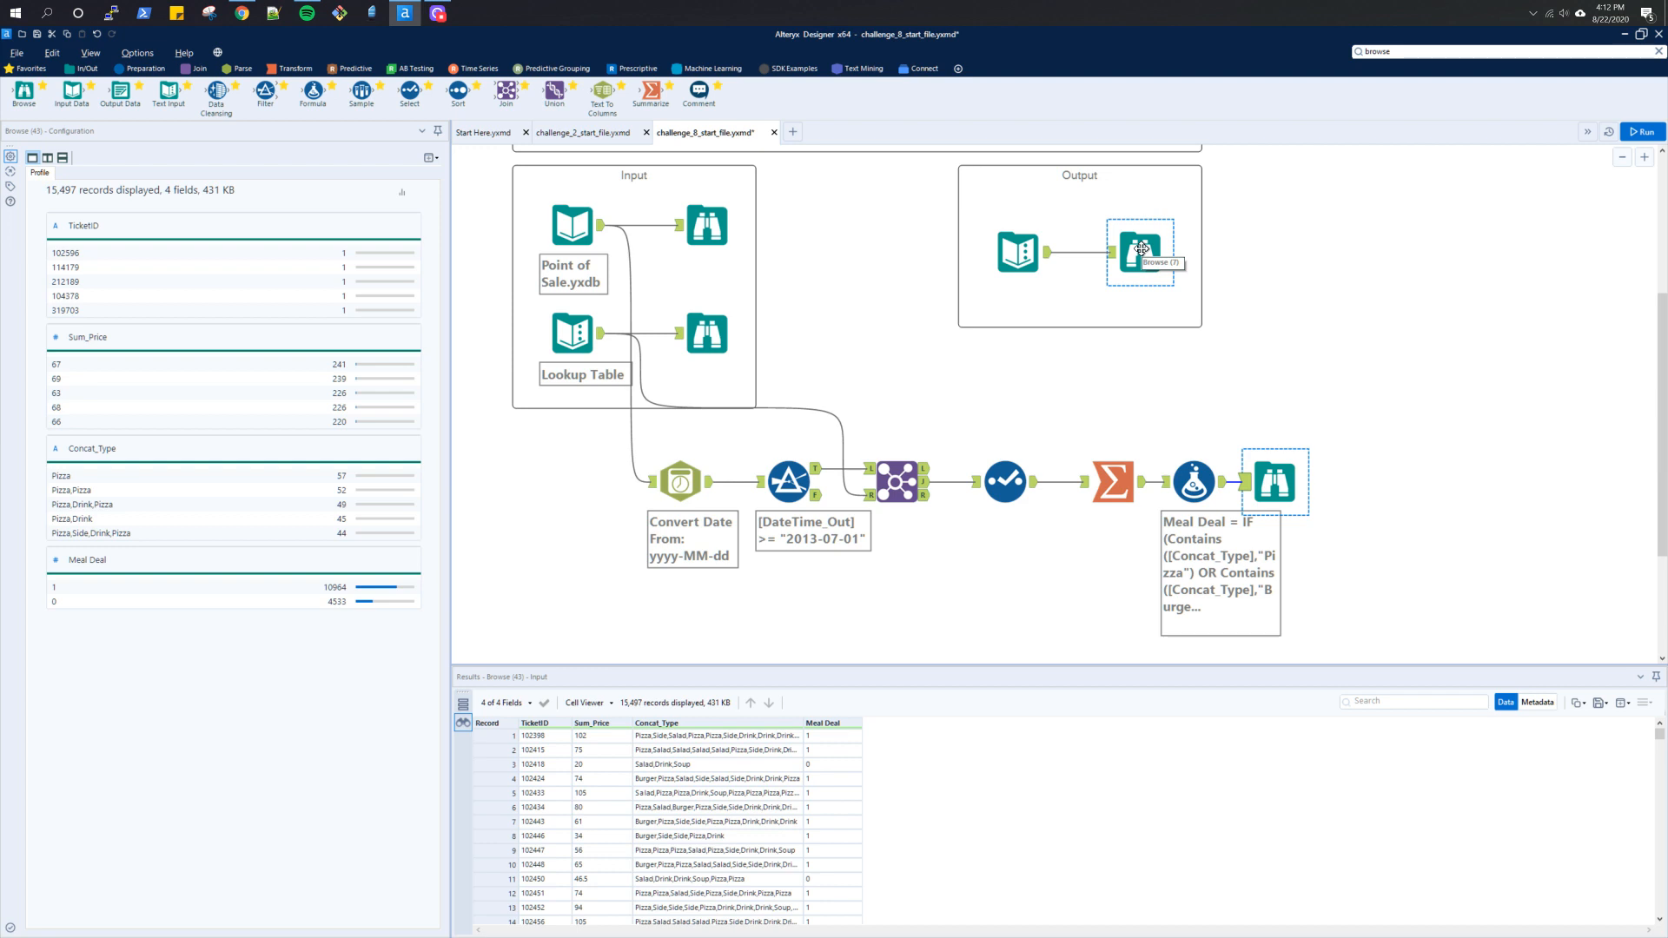
click(1141, 249)
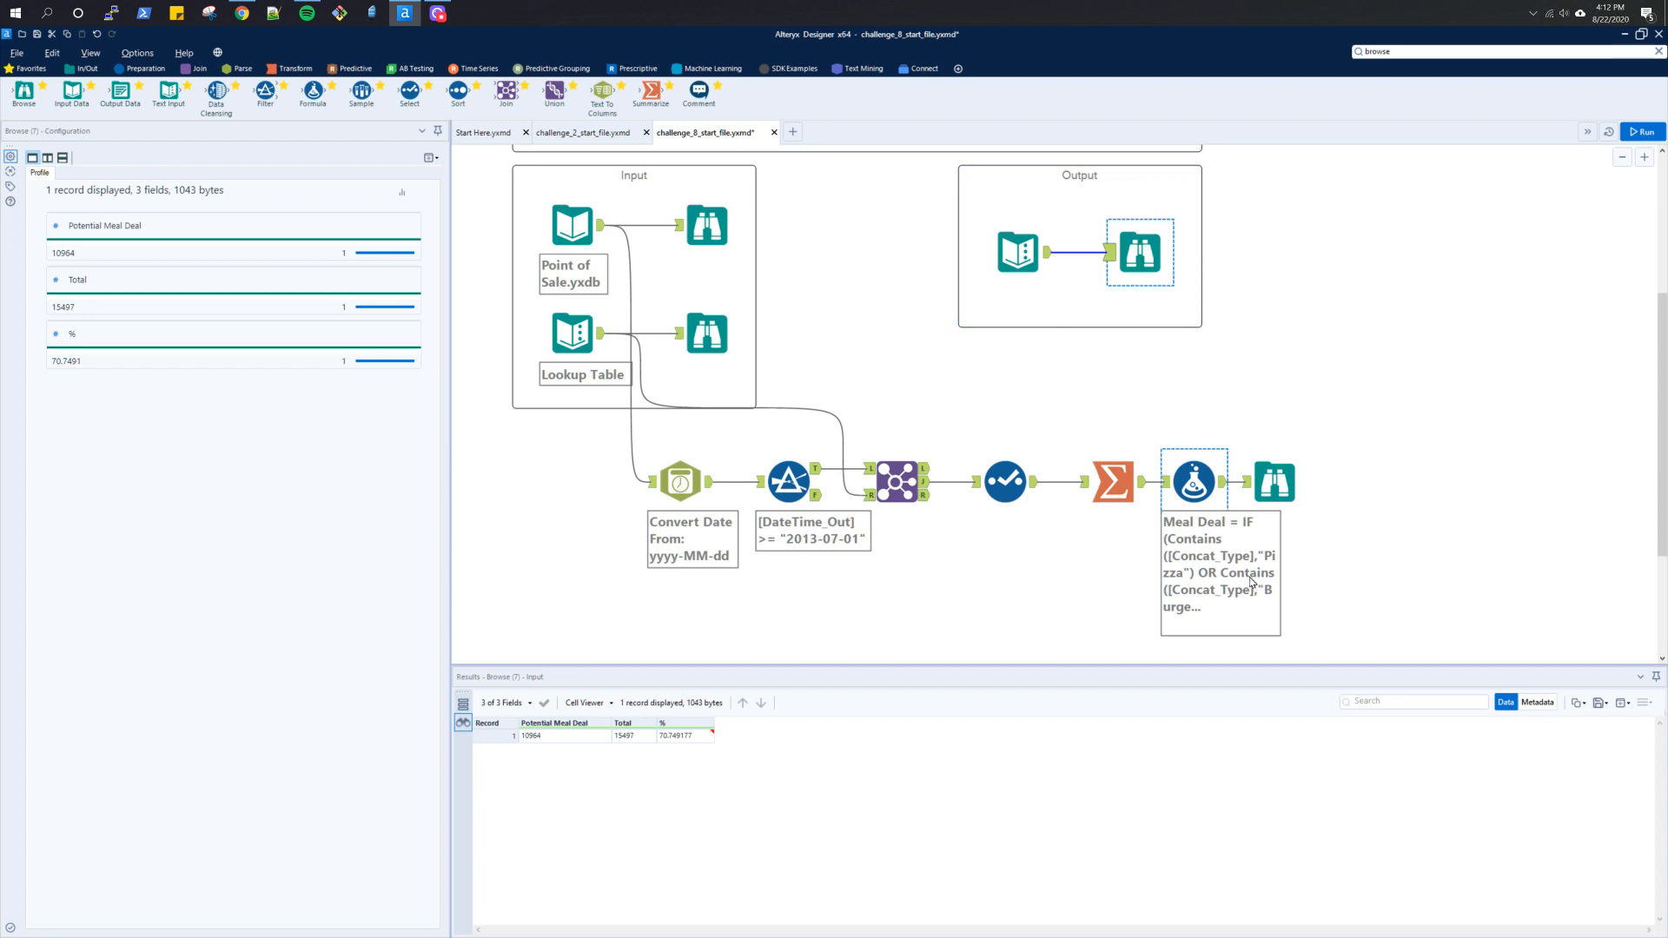
click(1270, 496)
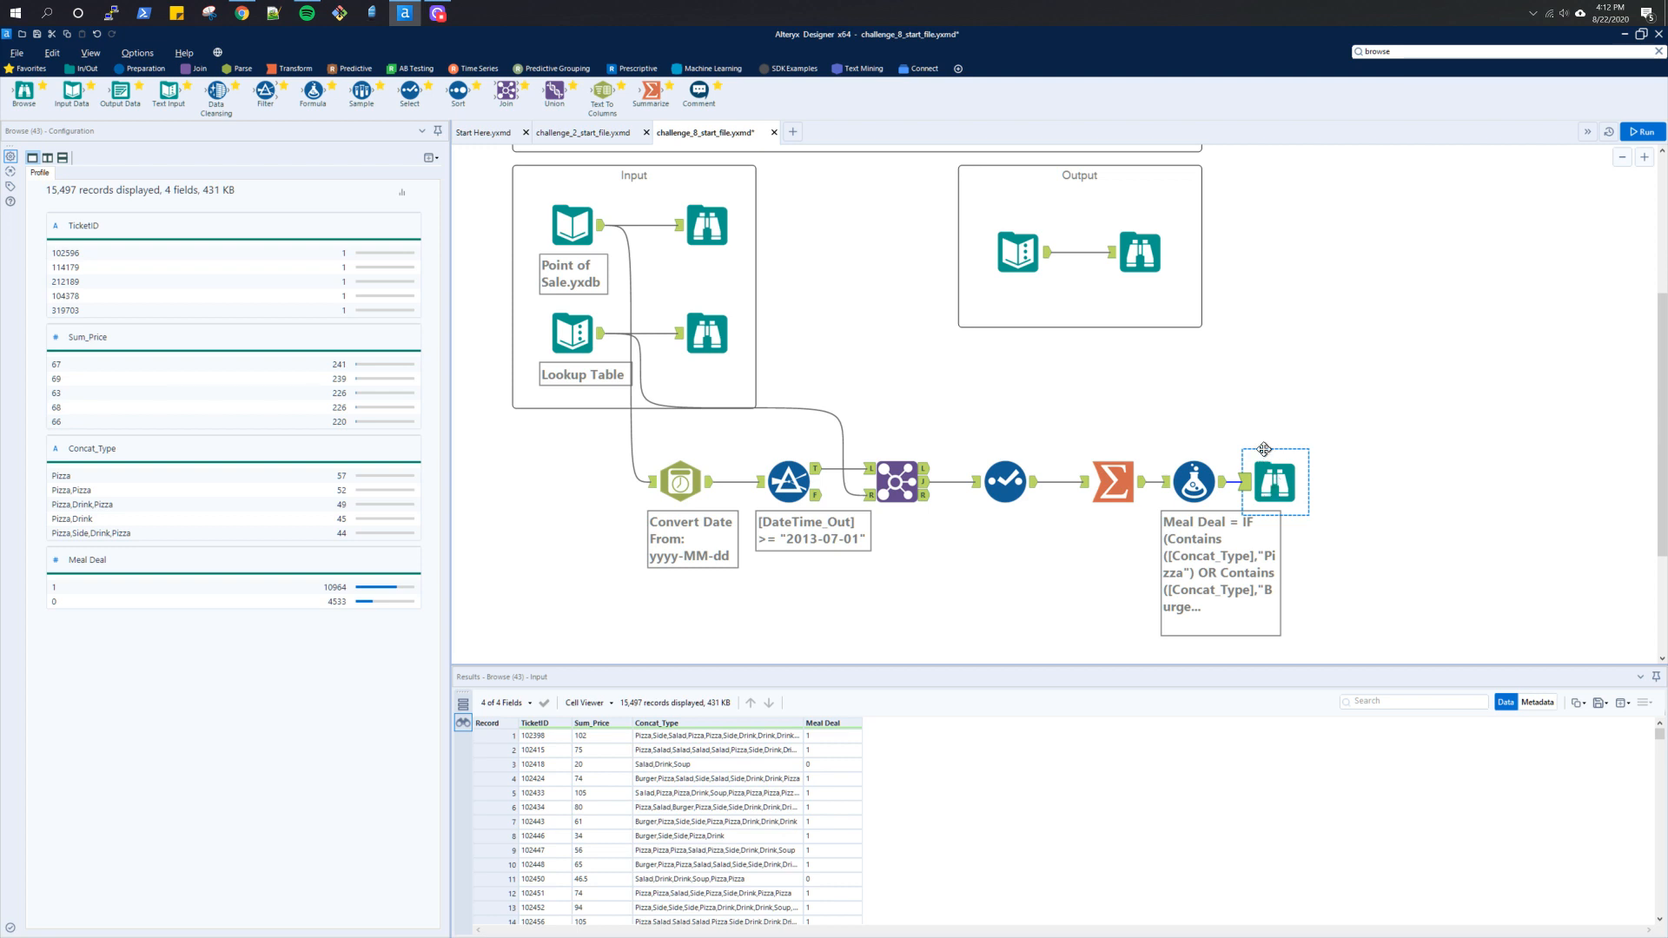
click(1157, 250)
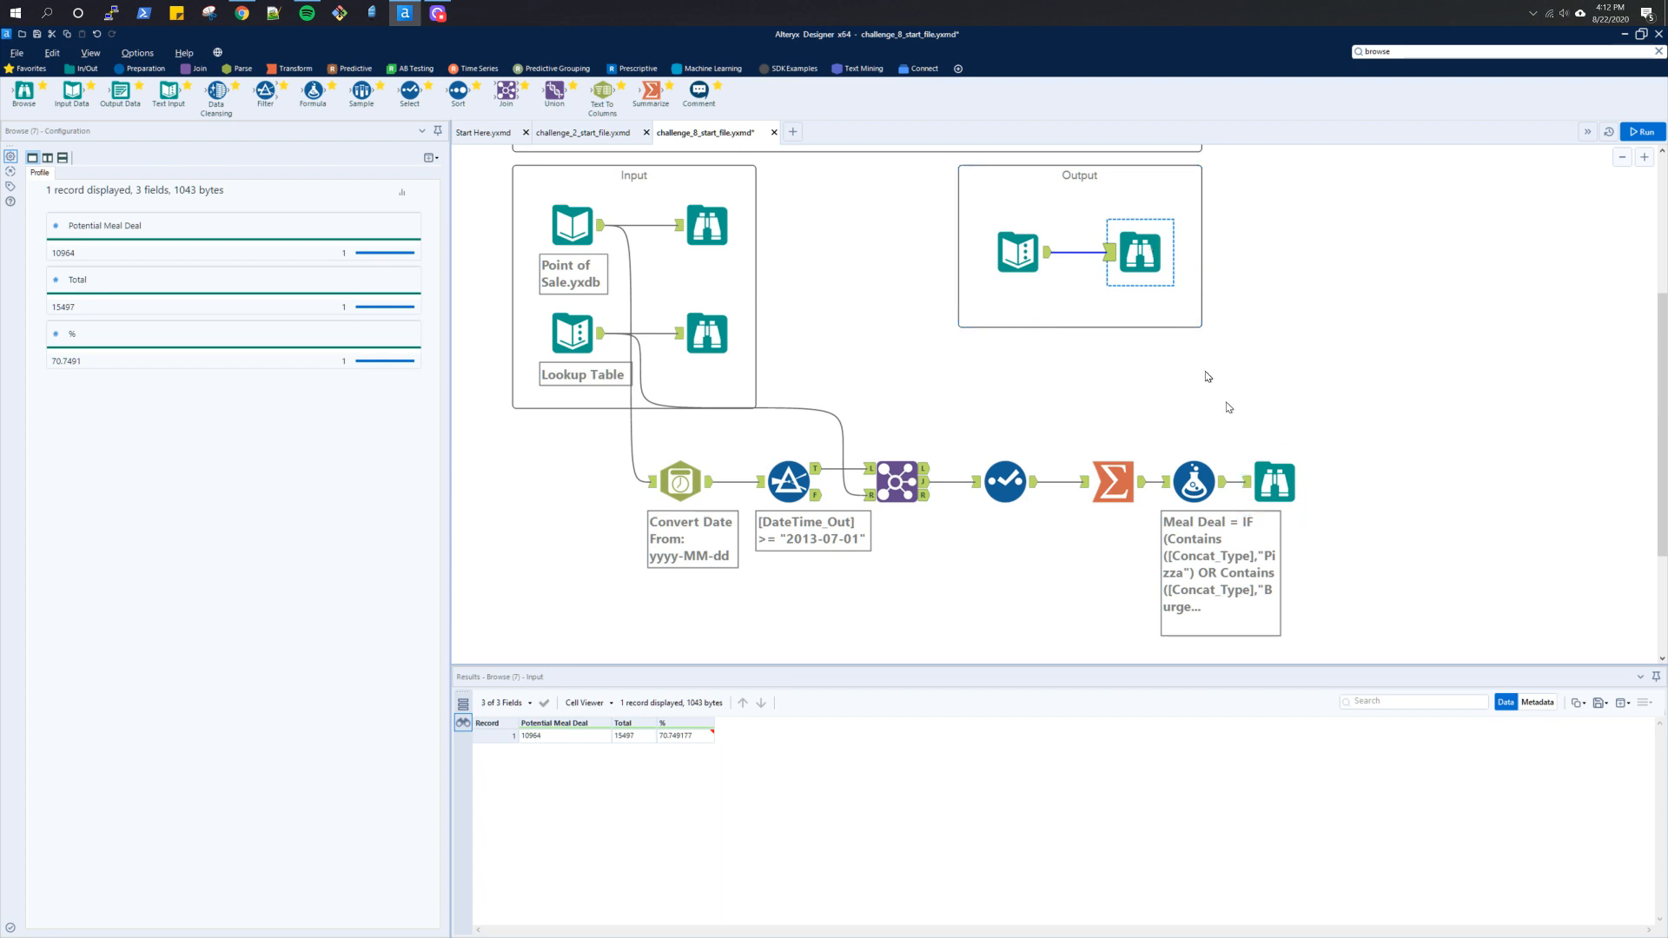
Step: Move the final Browse tool up and connect a new Summarize tool below it to the Meal Deal formula's output
click(1269, 480)
drag(1270, 480, 1282, 422)
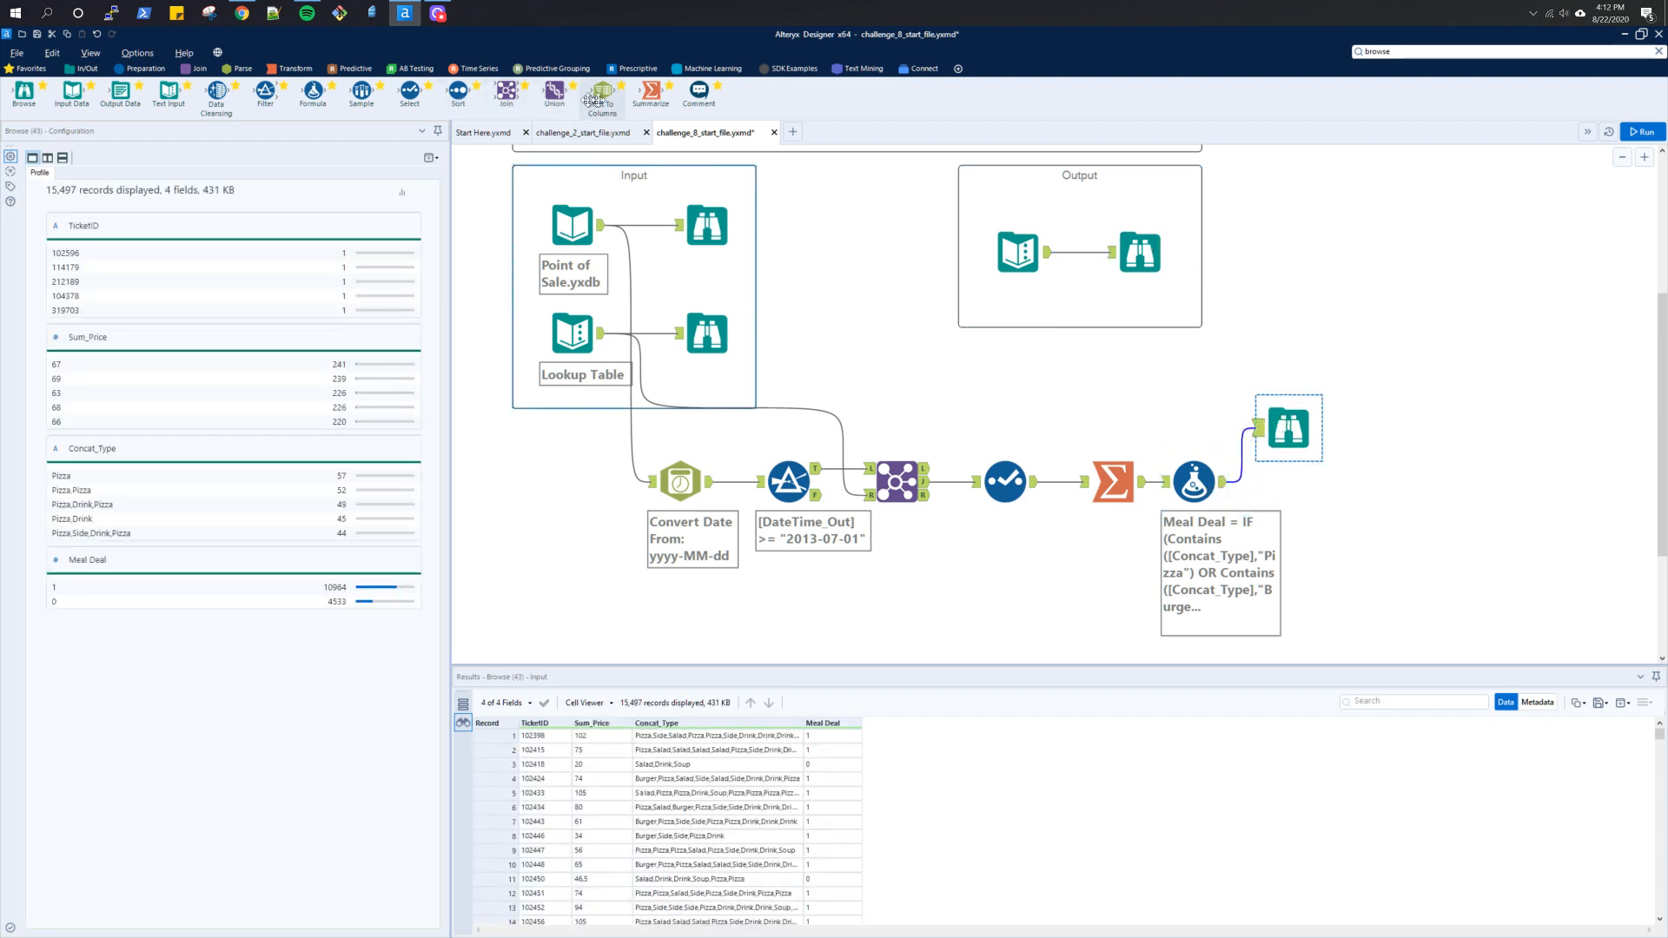
drag(642, 98, 1293, 522)
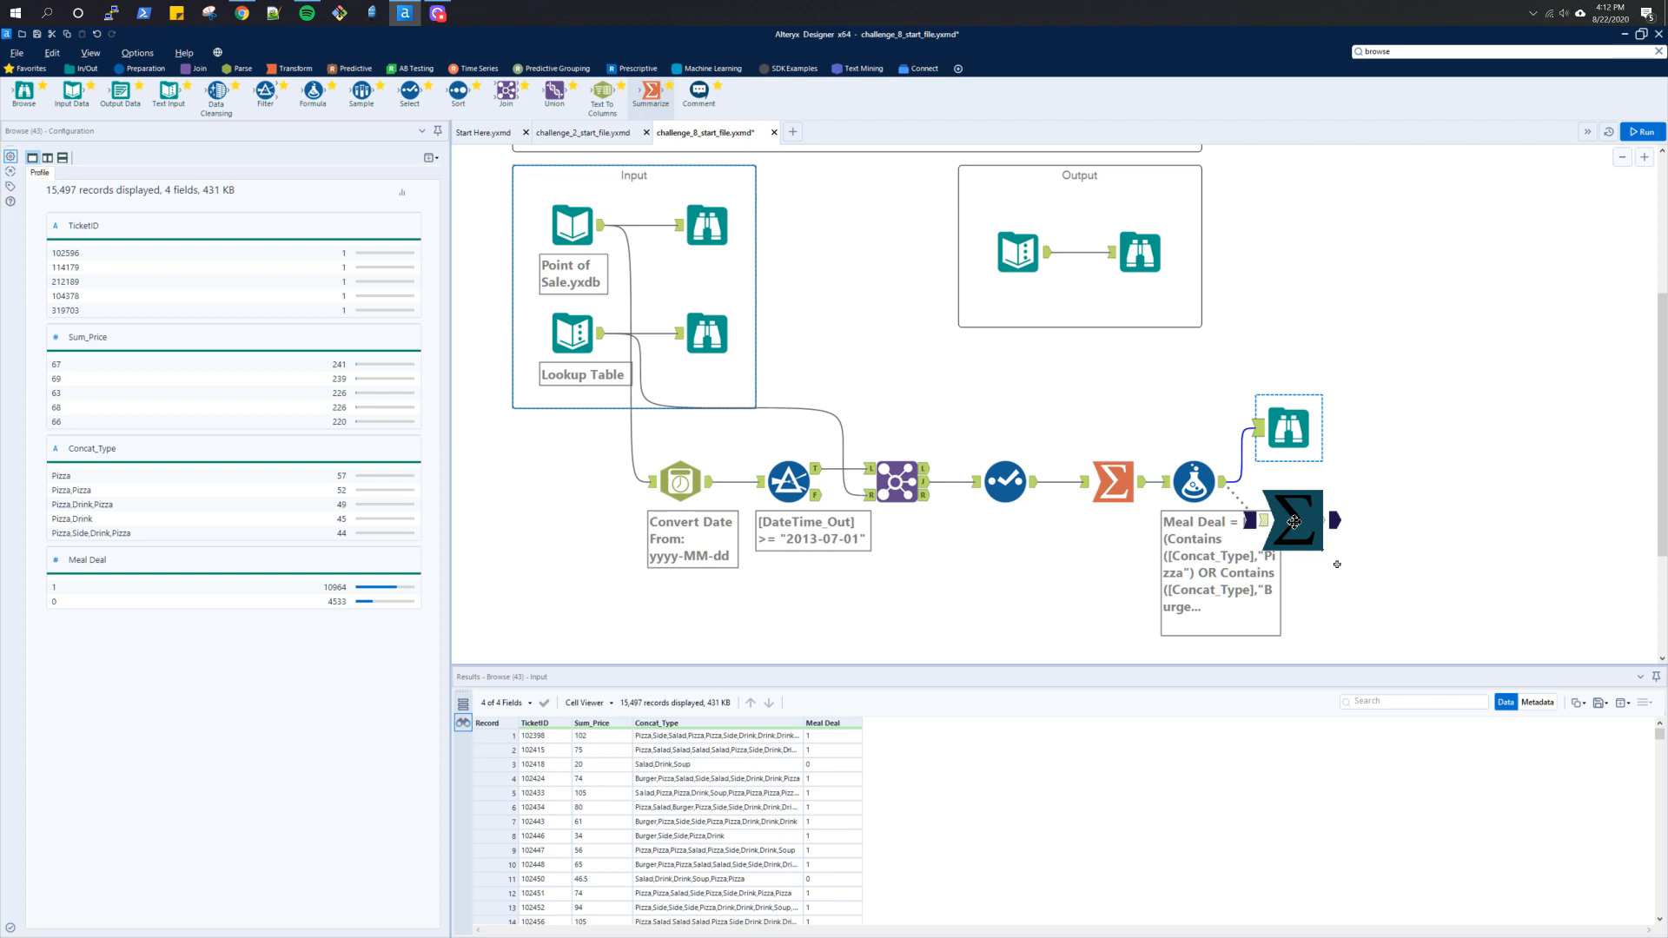
drag(1294, 521, 1292, 519)
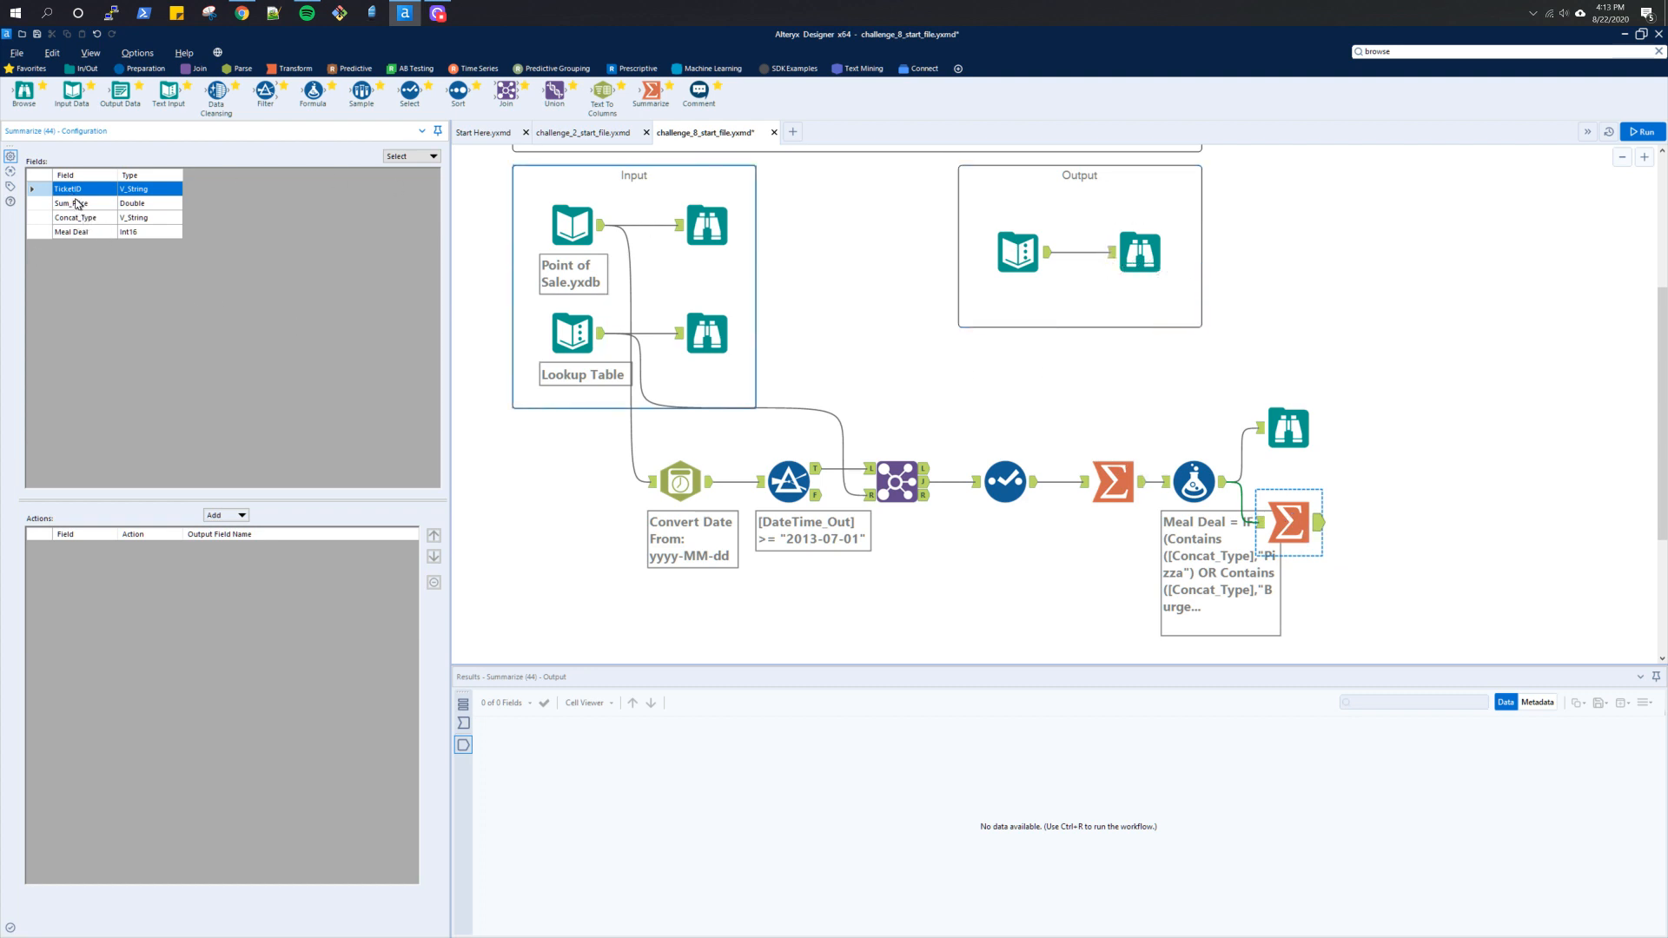
Step: Add a Count action for the TicketID field in the new Summarize tool
click(240, 517)
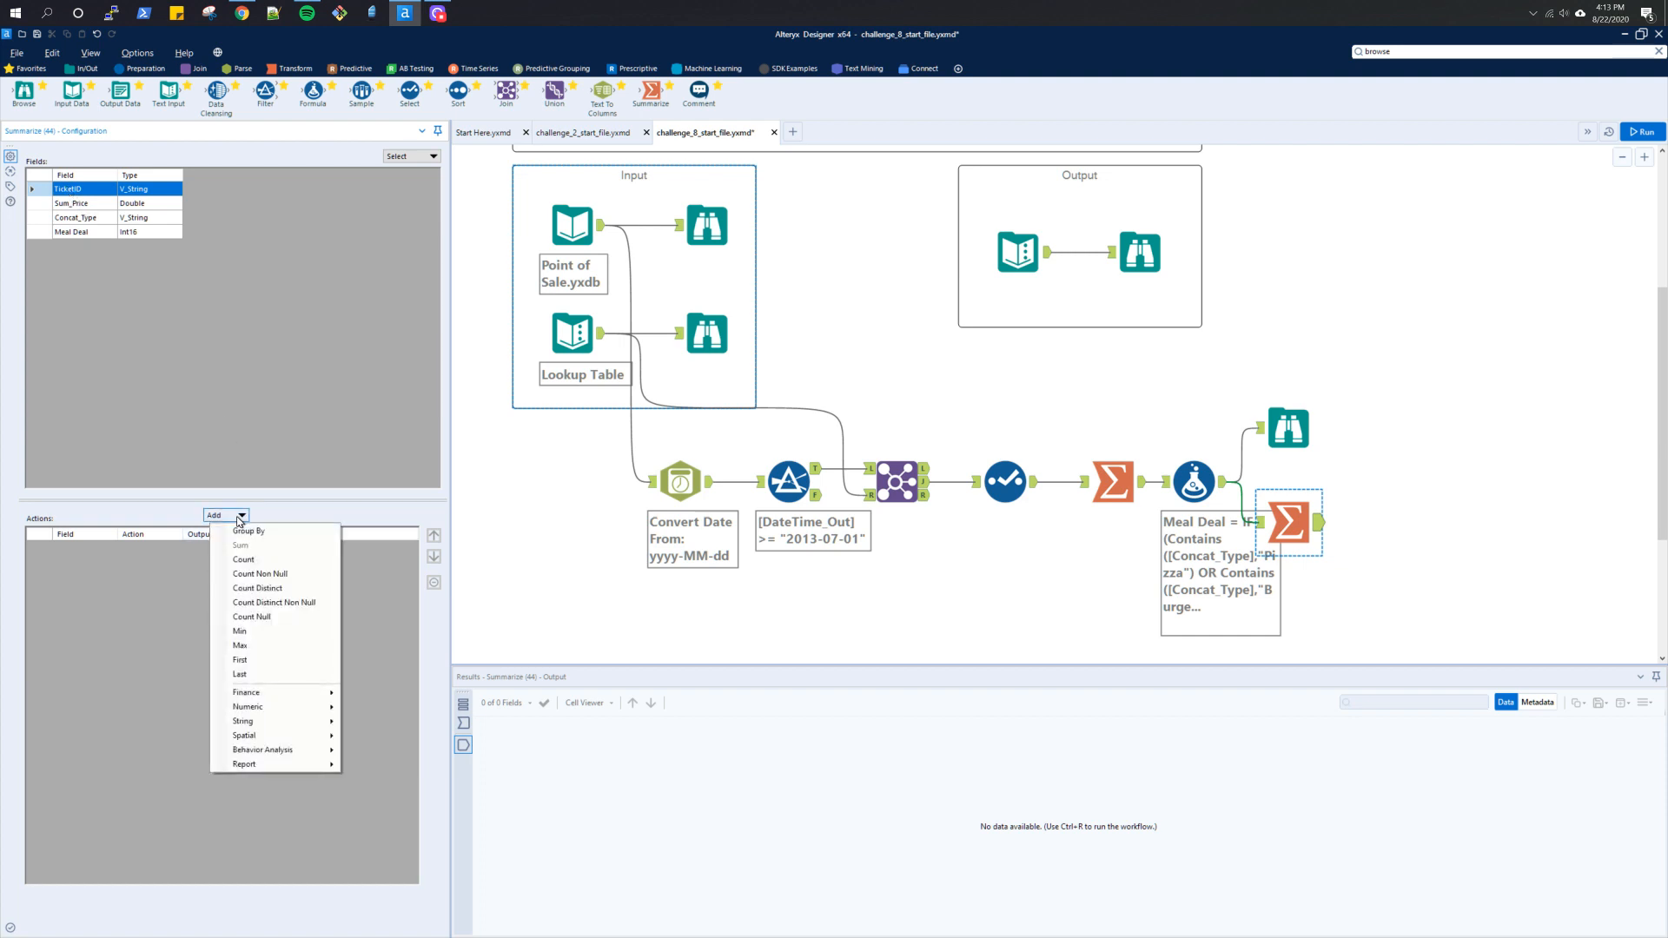
click(247, 561)
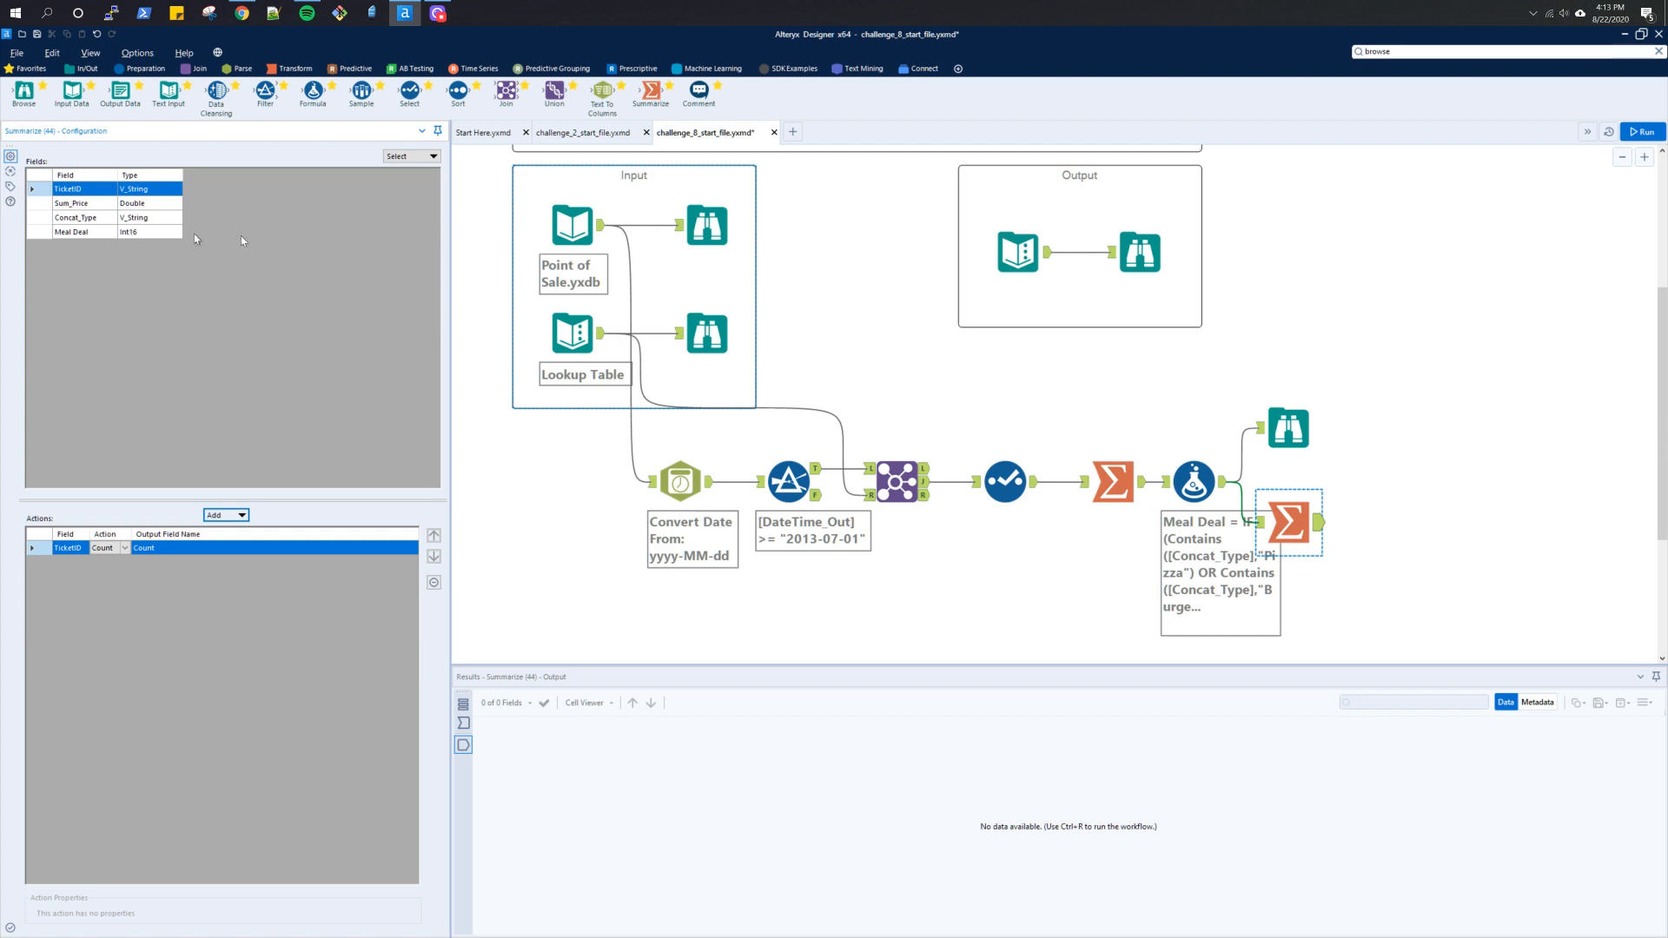
Step: Check the expected output, add a Count action for Meal Deal in the new Summarize tool and remove the TicketID count
click(1140, 252)
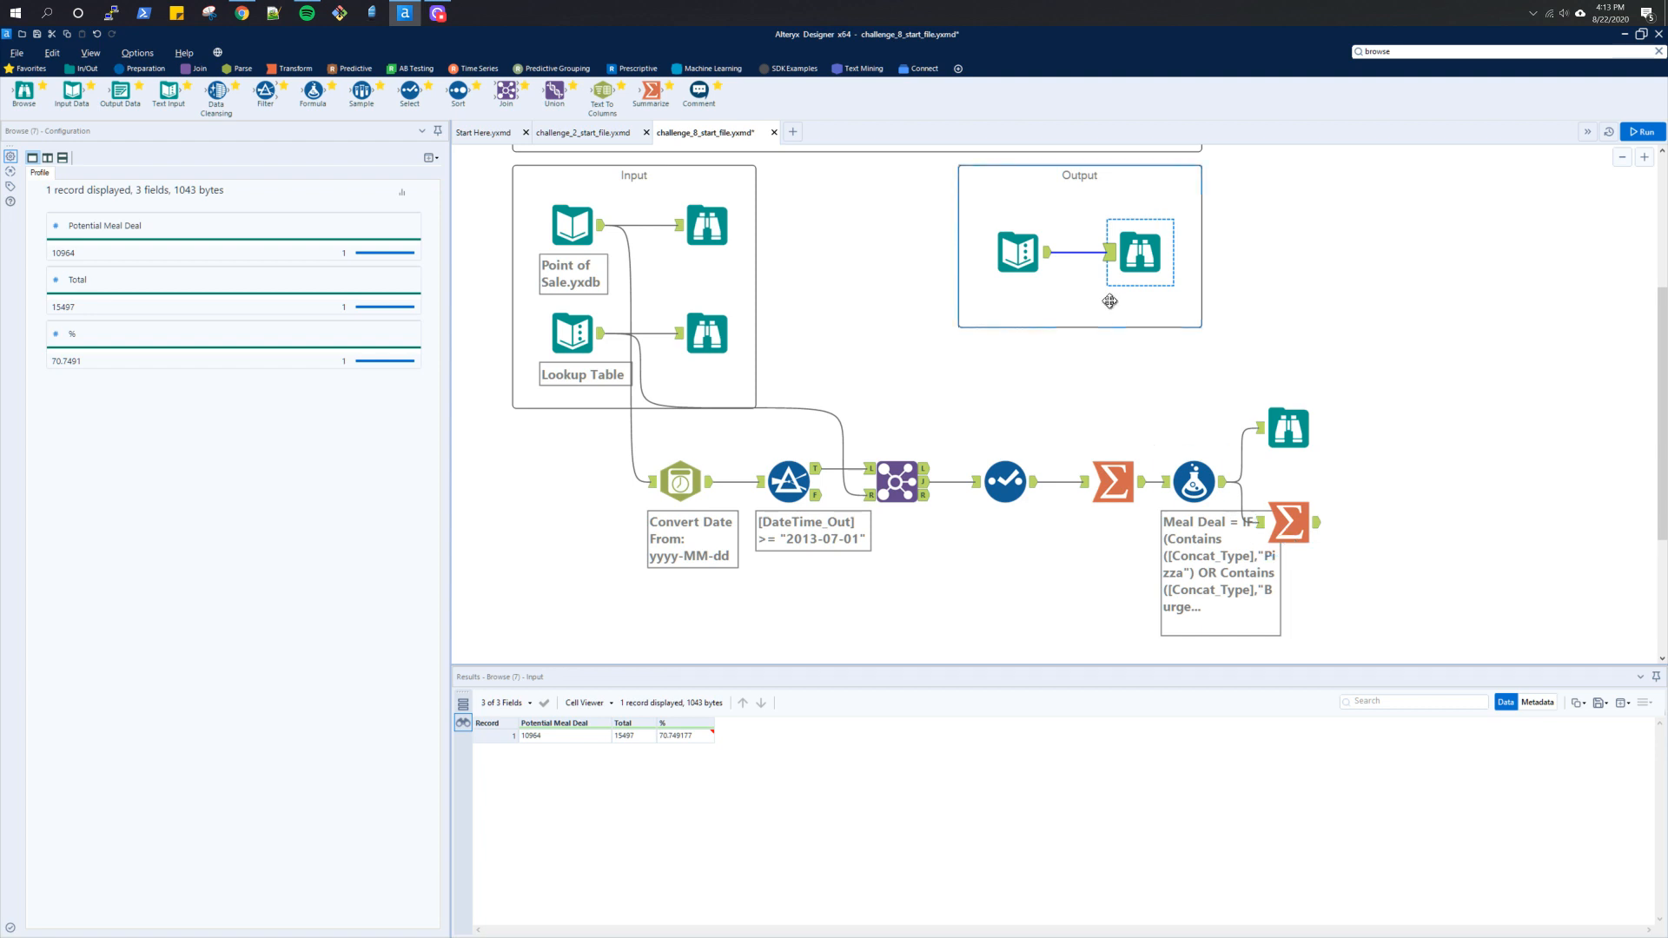
click(1290, 522)
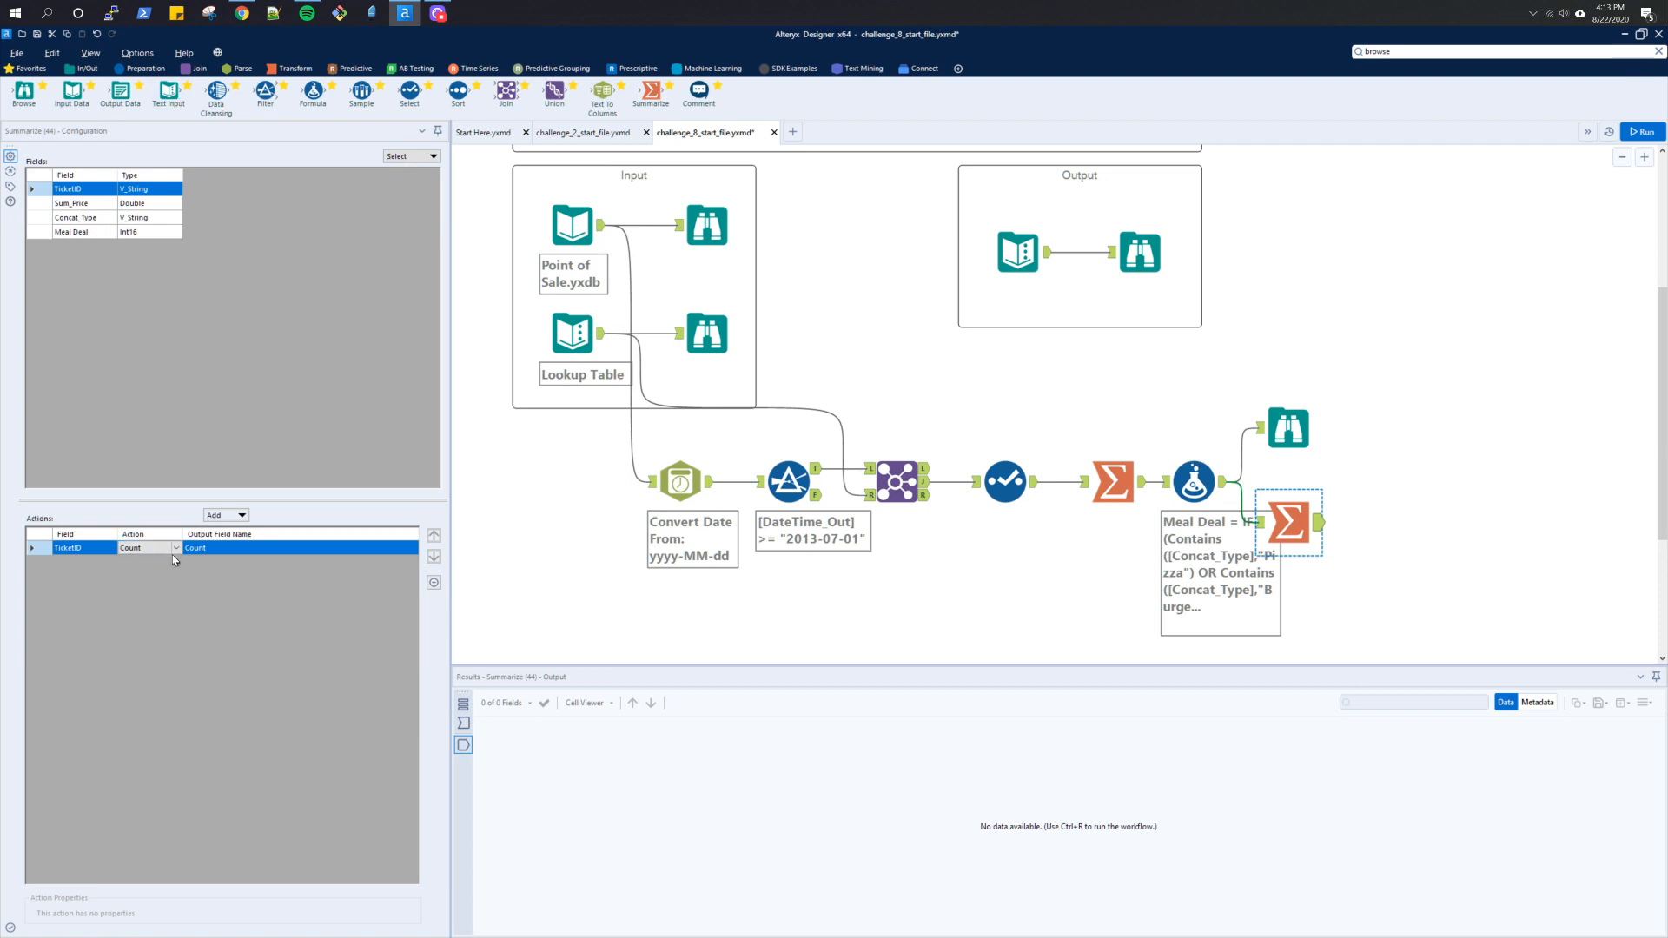
click(80, 236)
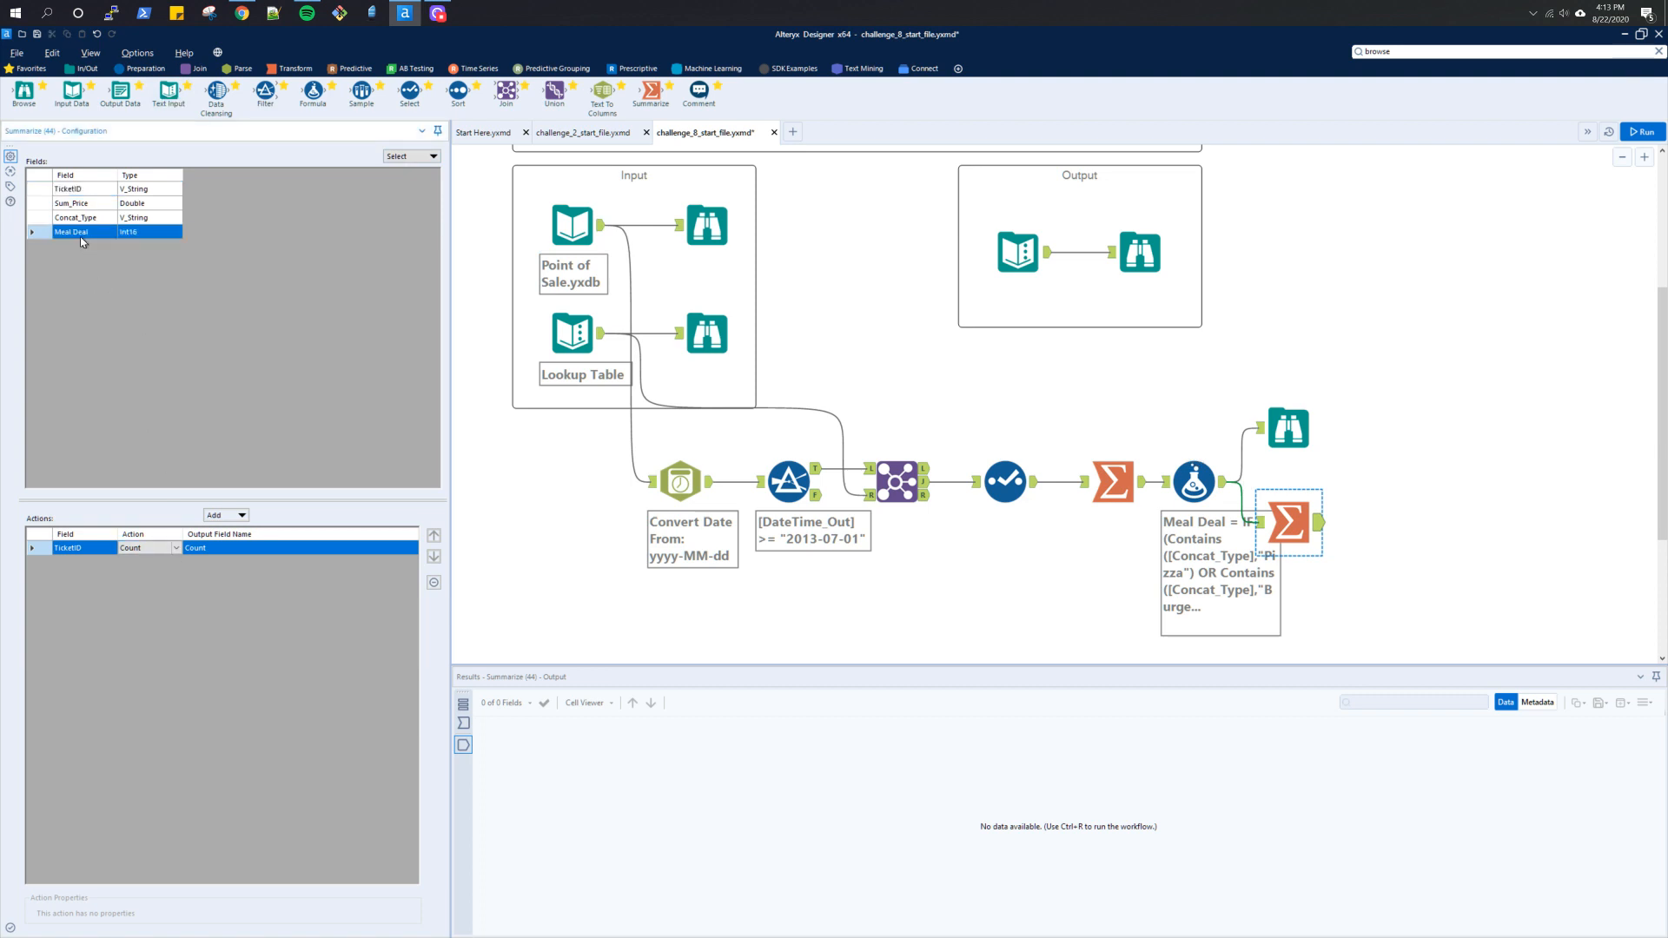
click(215, 516)
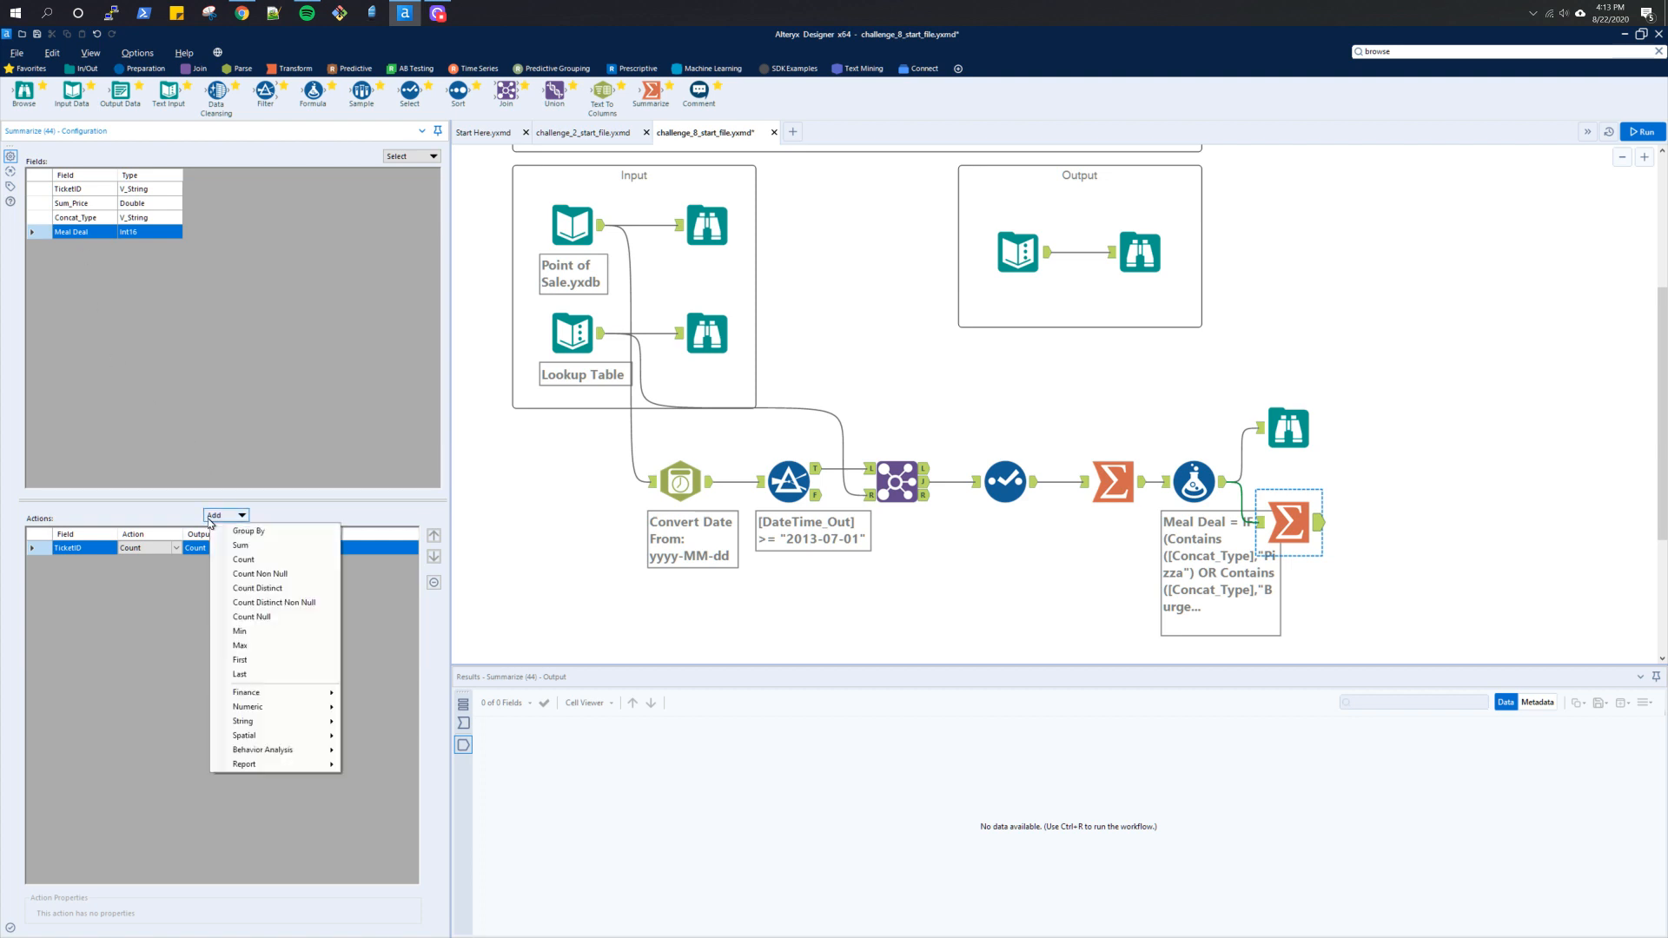
click(241, 563)
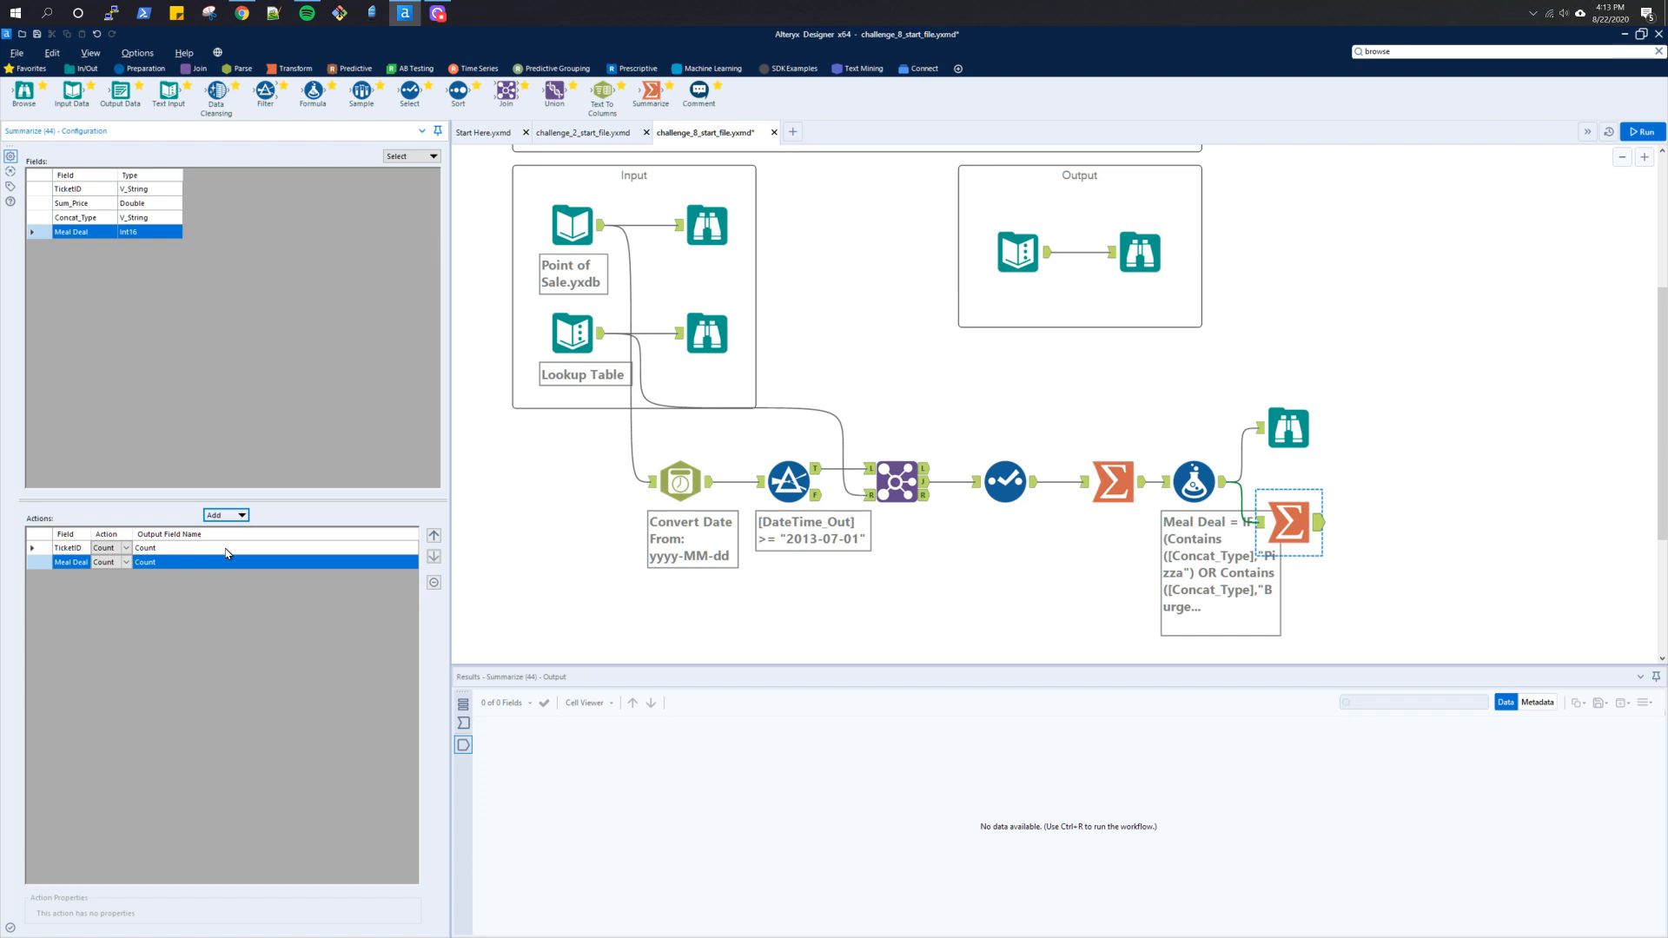
click(226, 548)
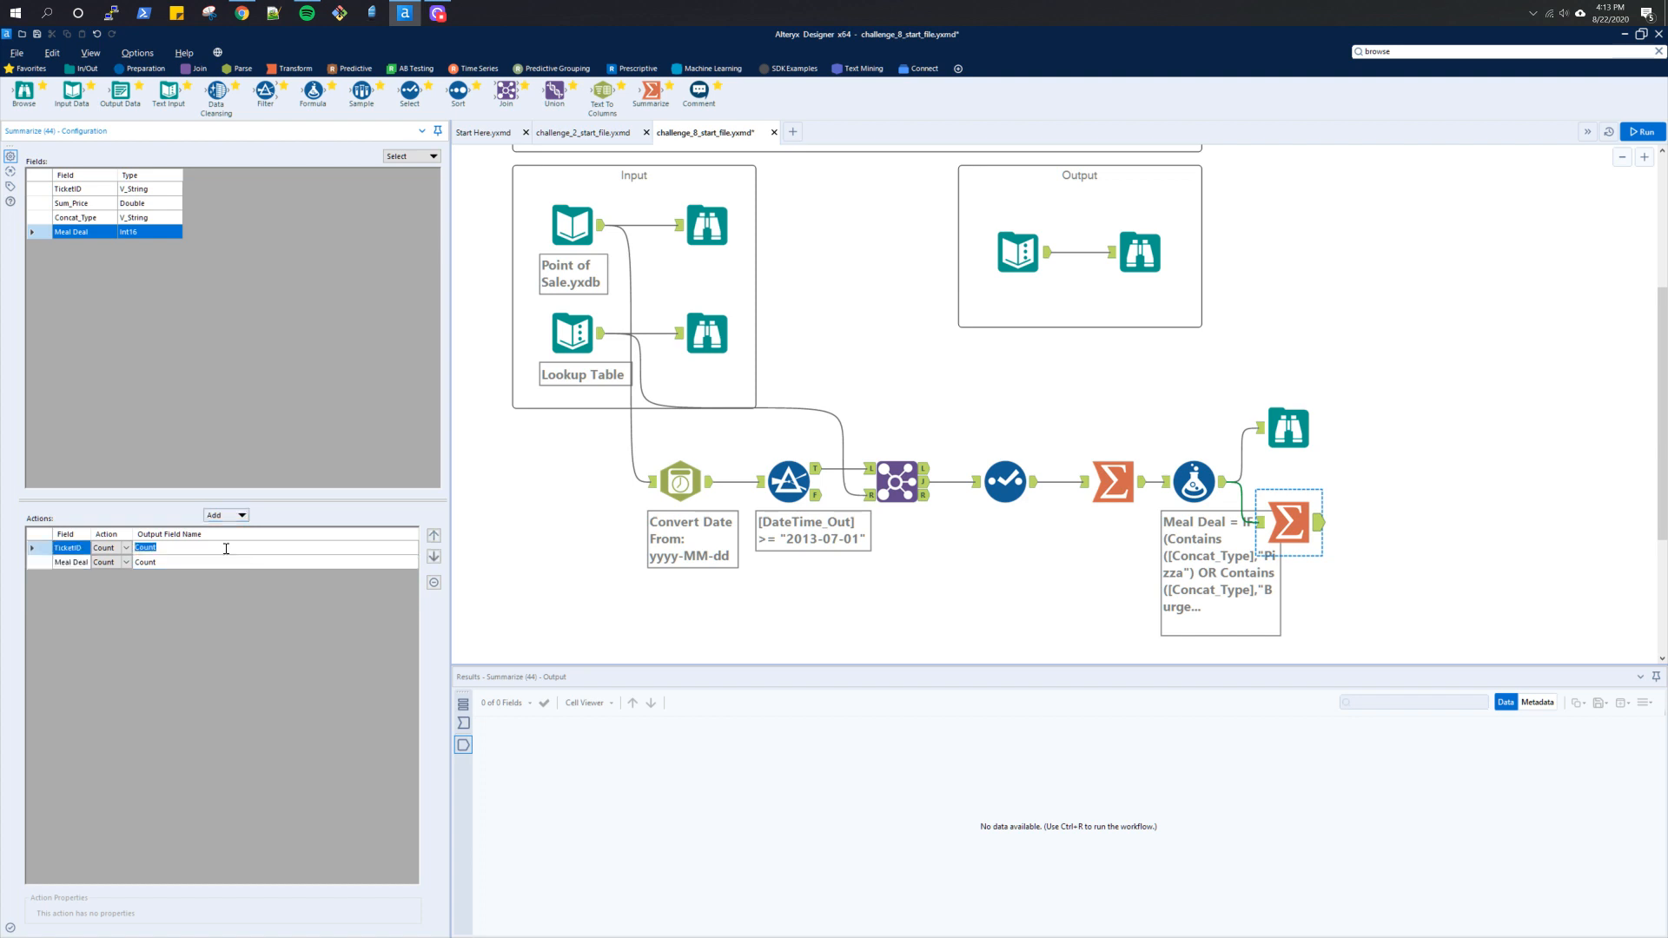
click(433, 582)
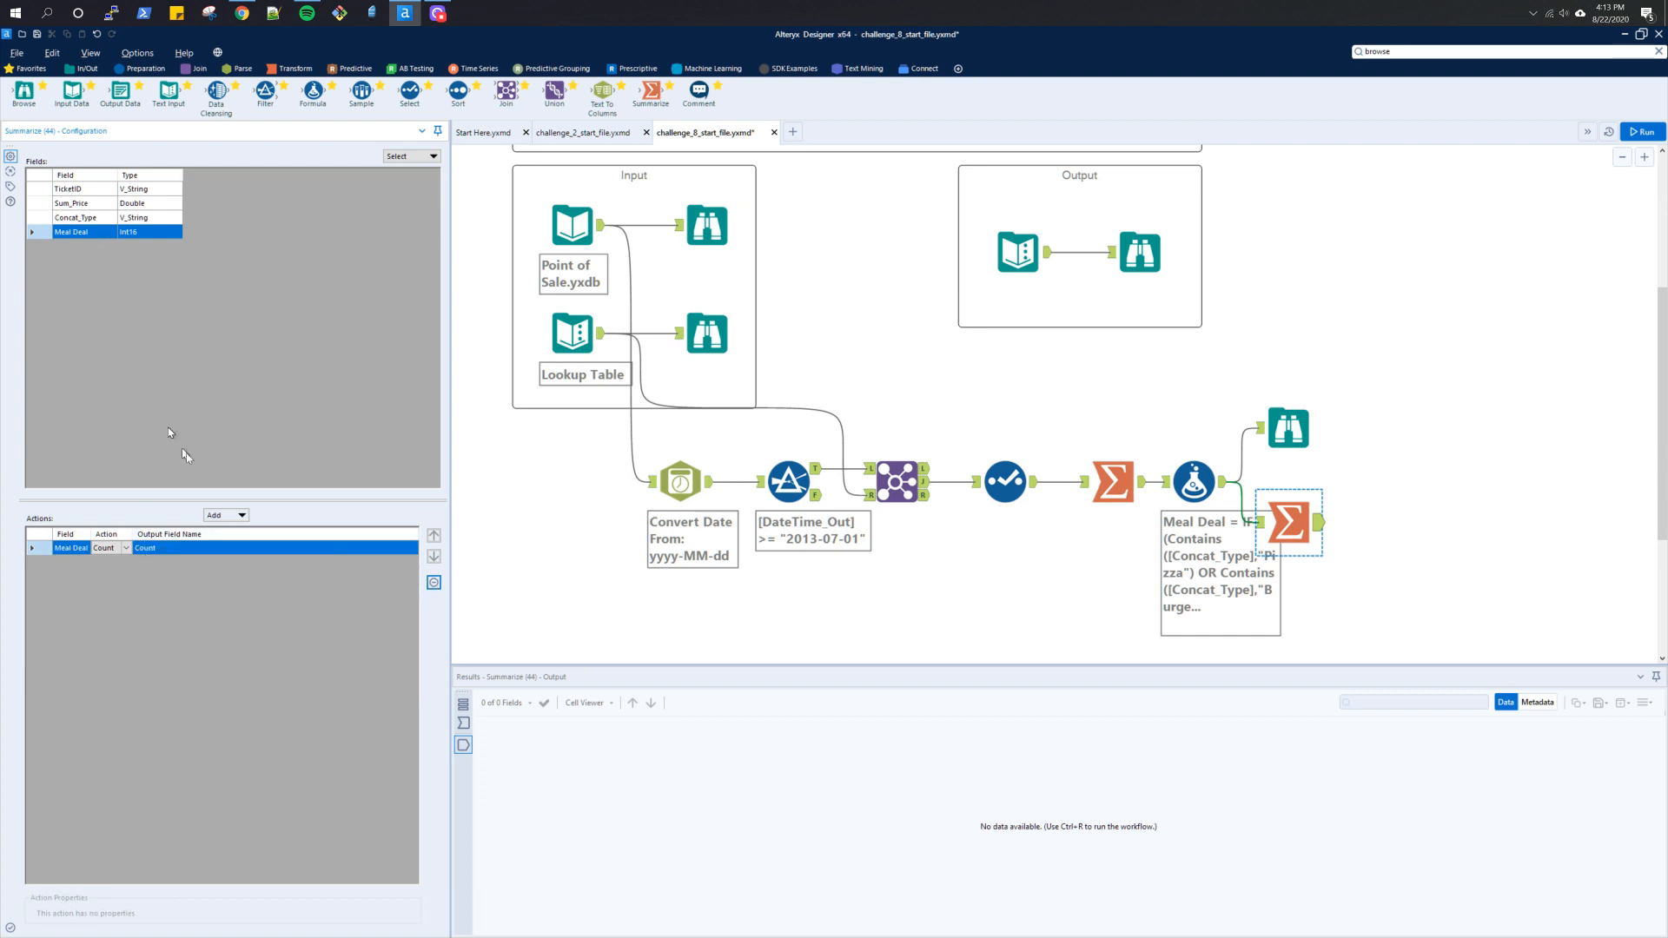
Step: Add a second Count action for Meal Deal in the Summarize tool and change the first Meal Deal action to Sum
click(214, 521)
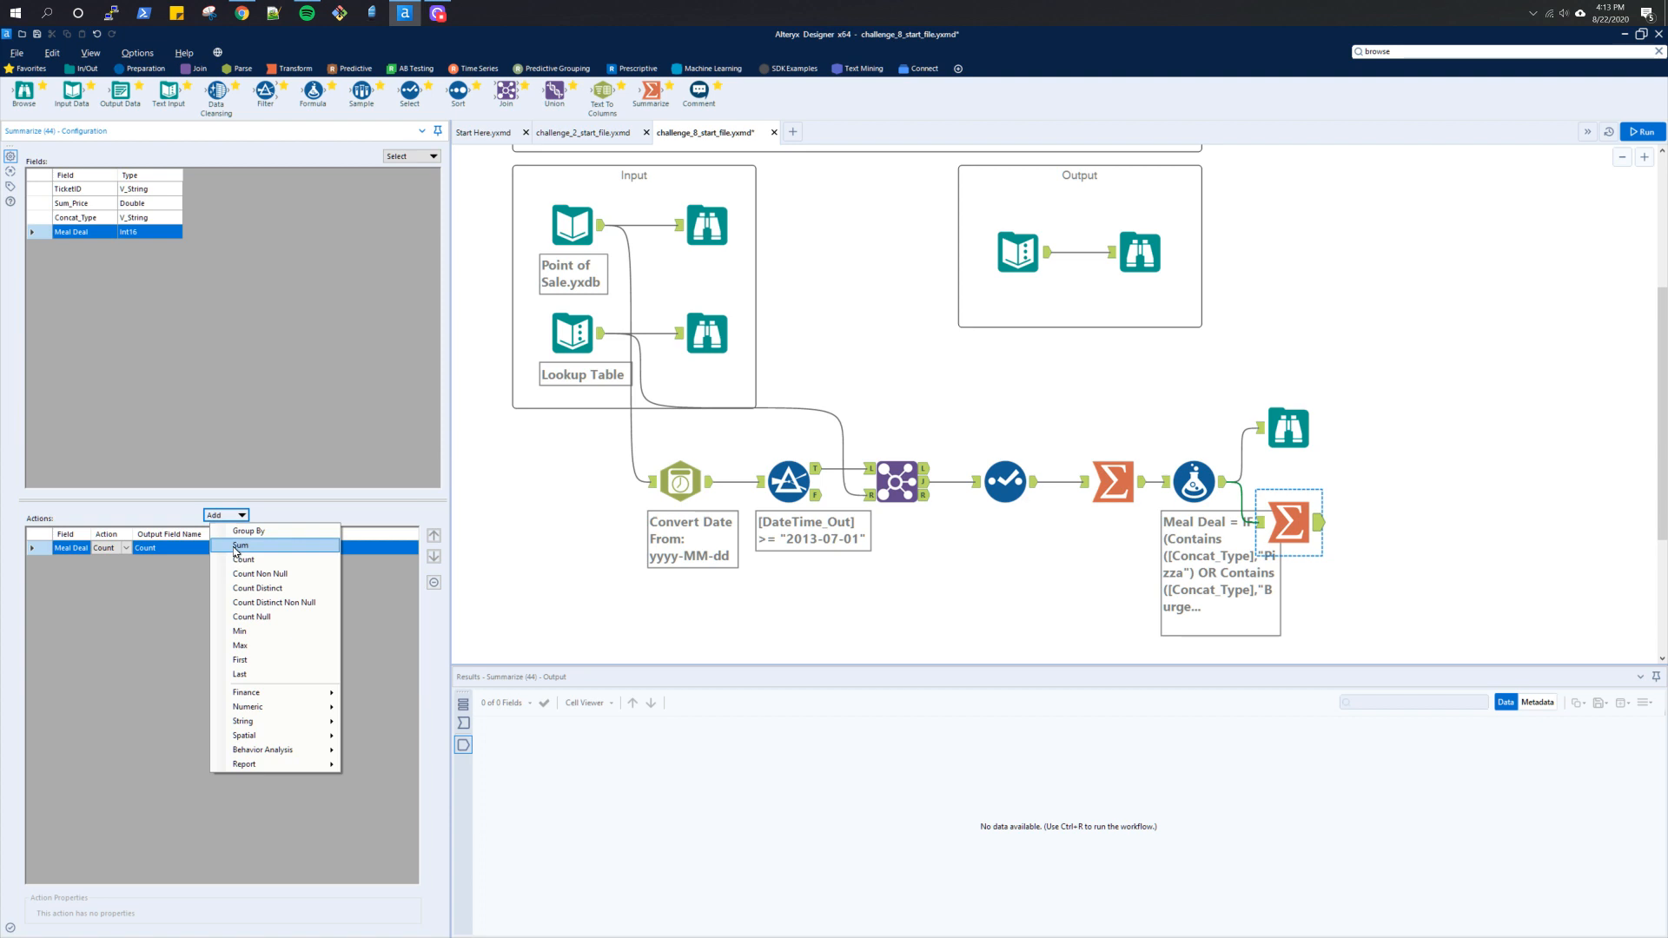
click(236, 558)
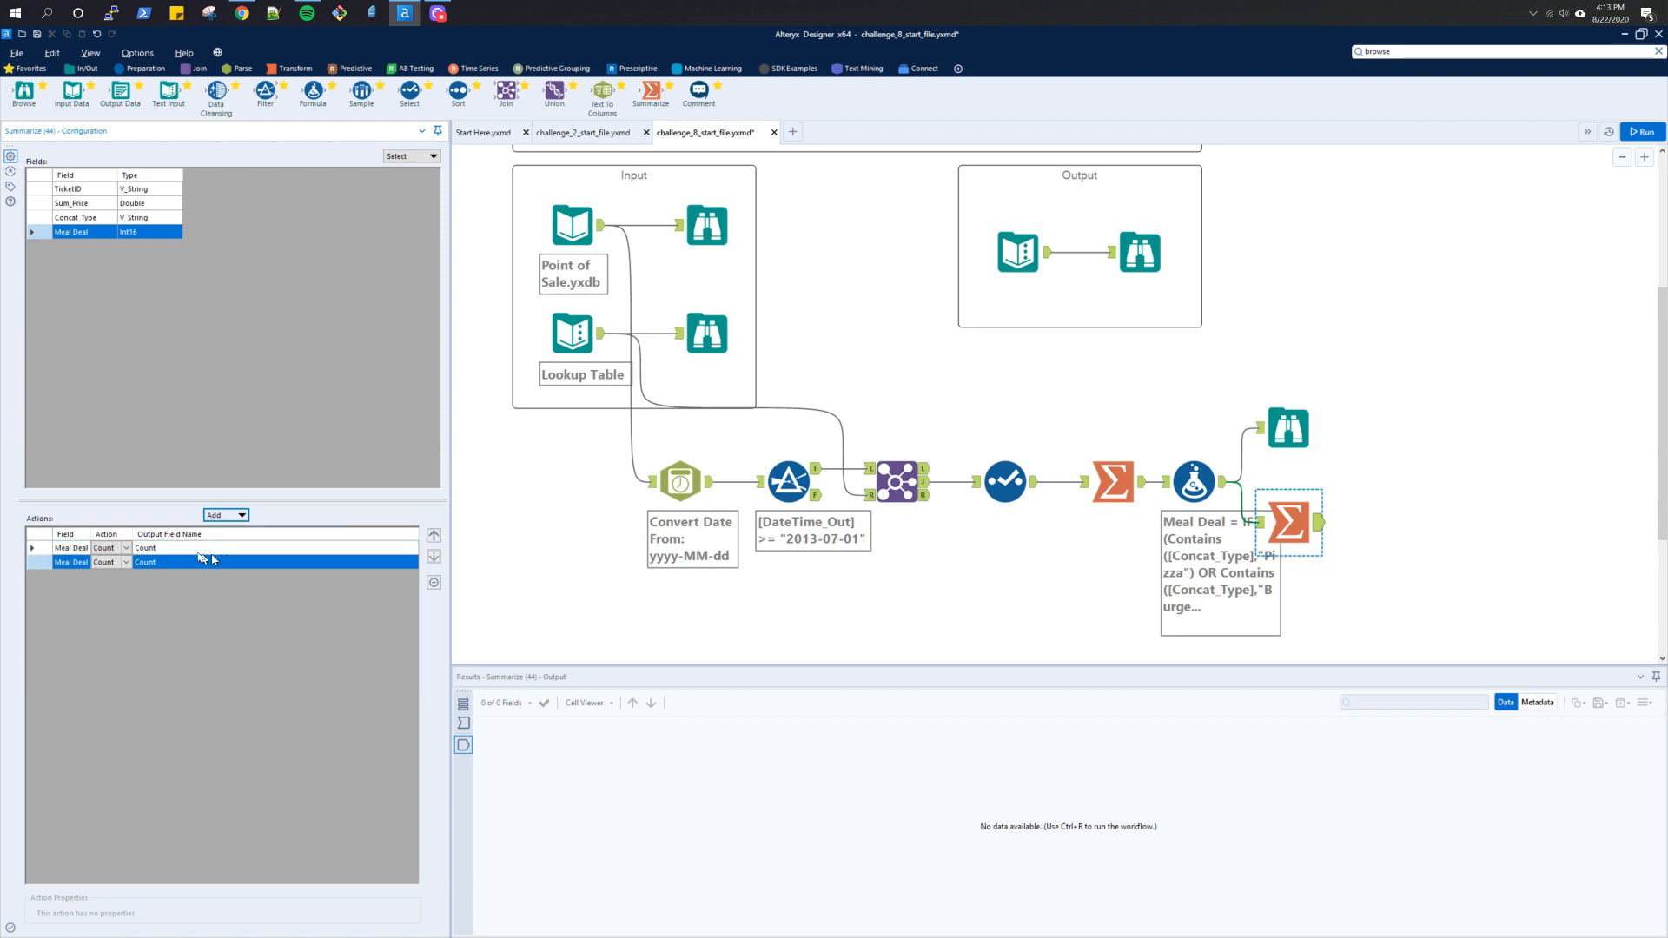
click(126, 553)
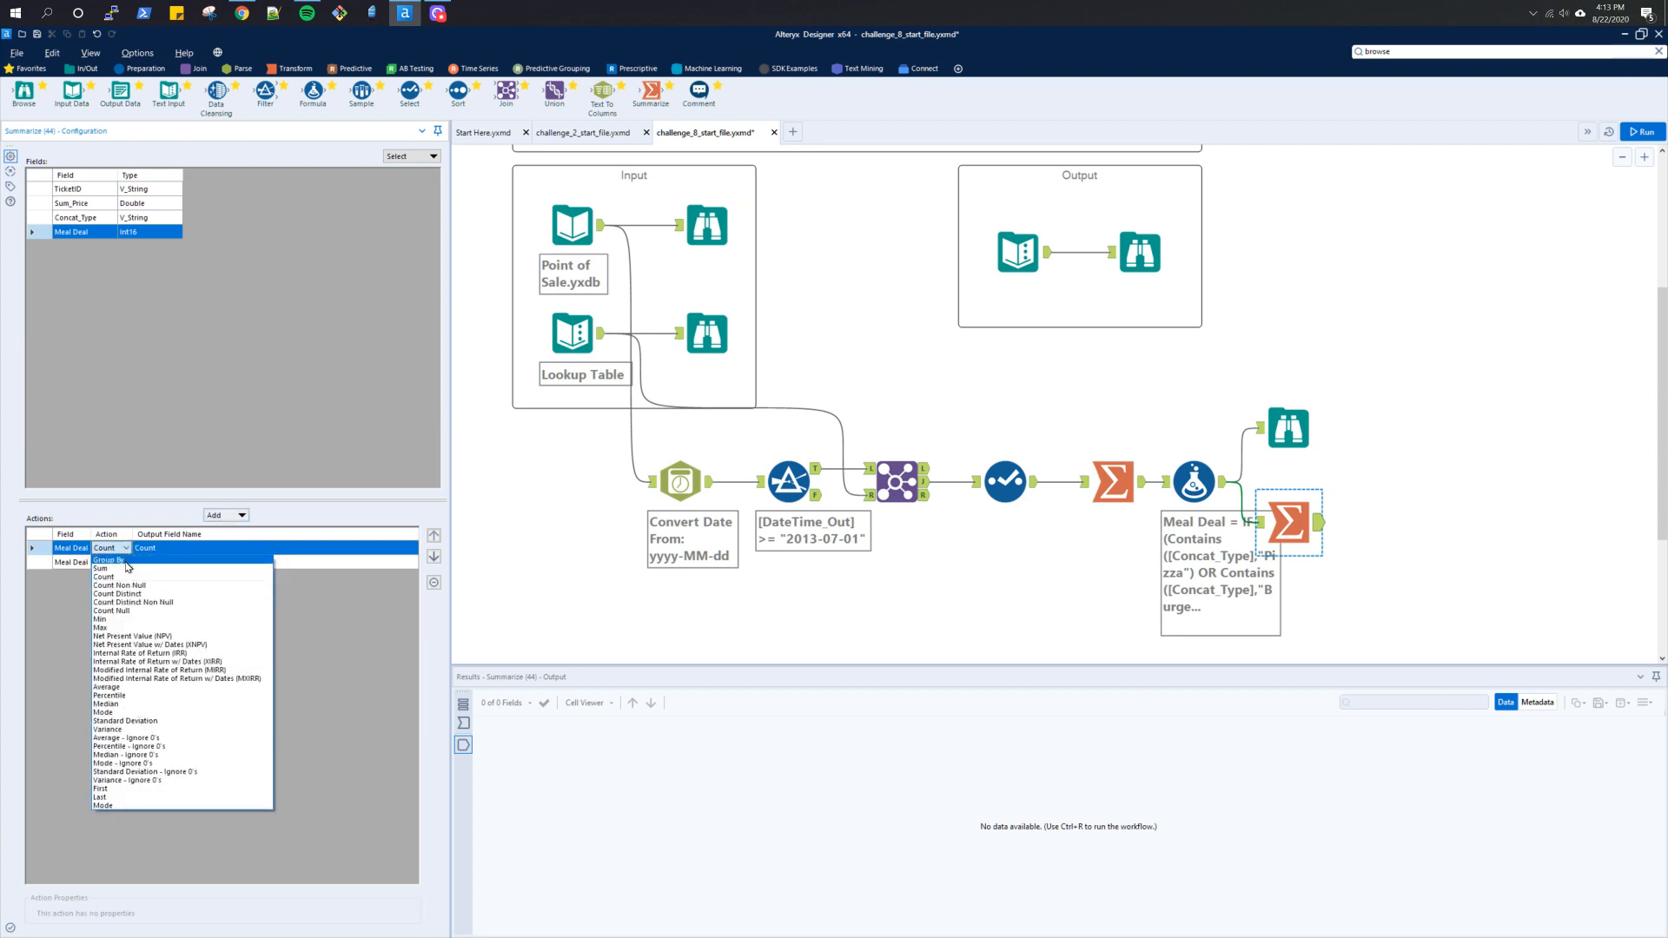
click(128, 569)
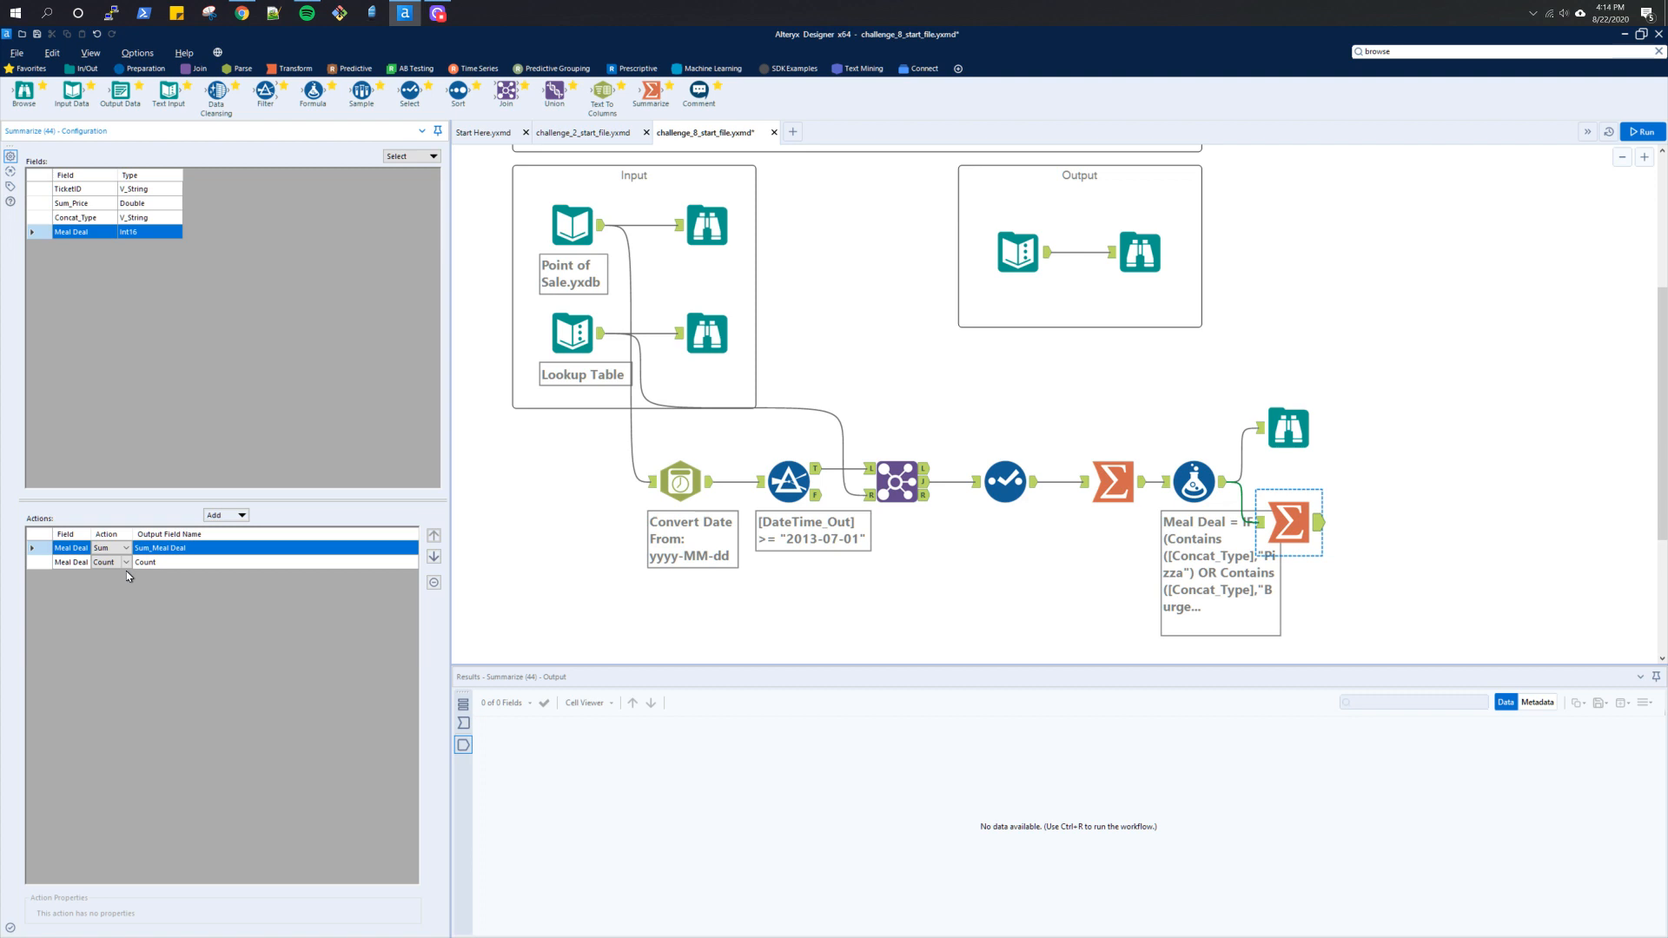
click(221, 518)
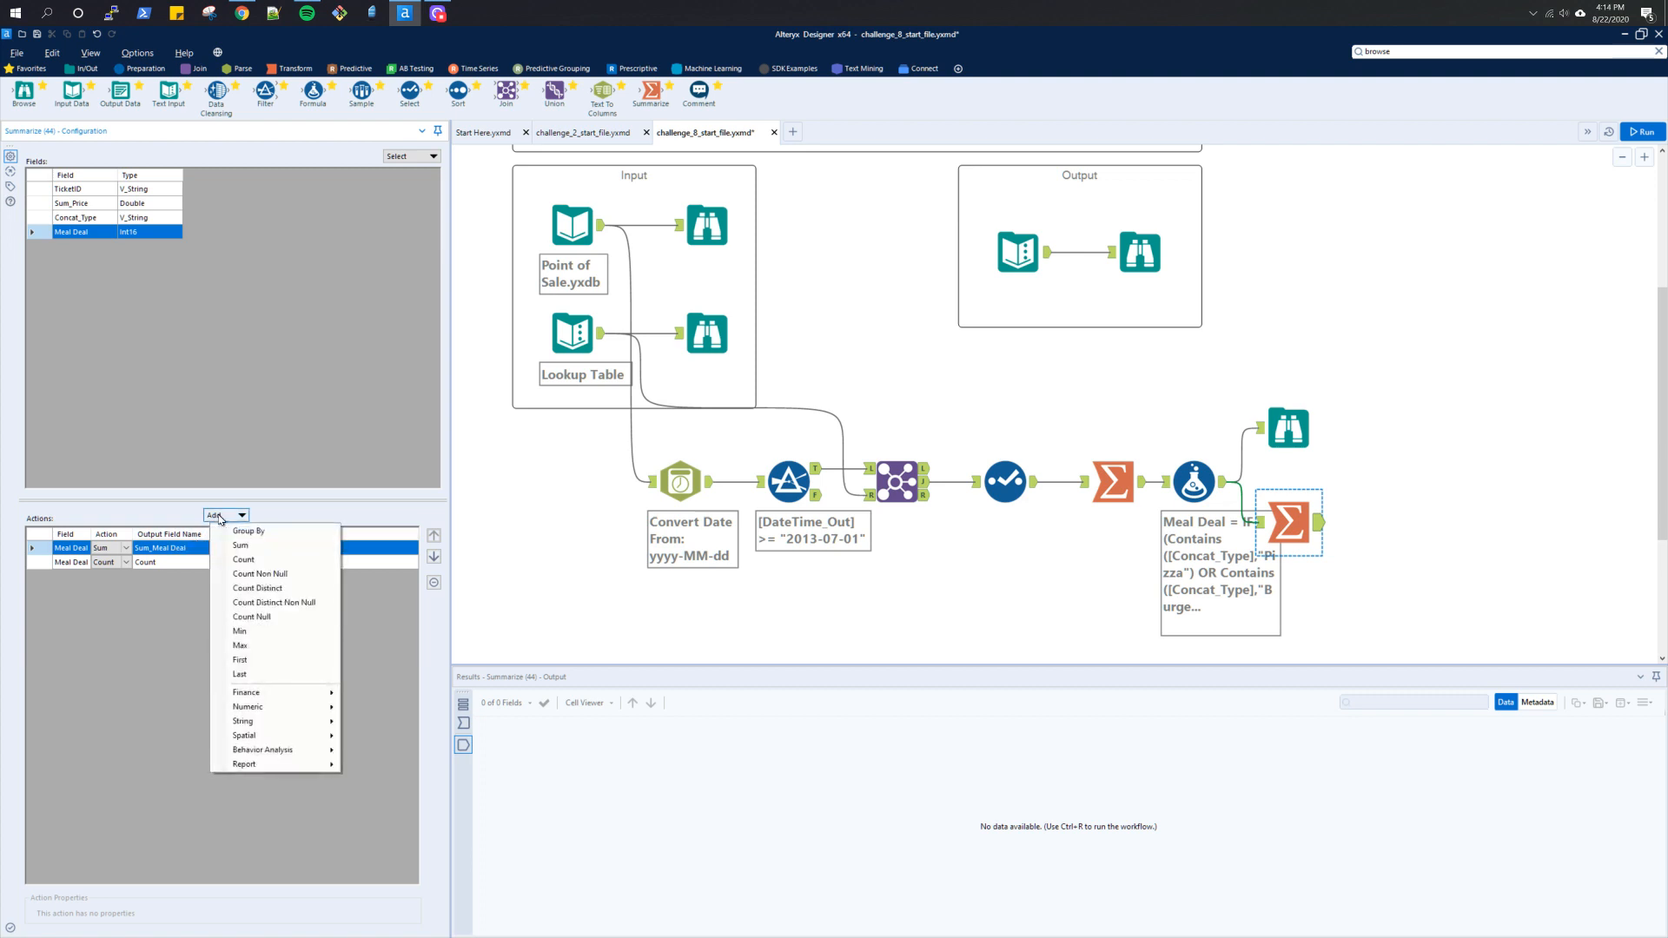
mouse_move(291, 708)
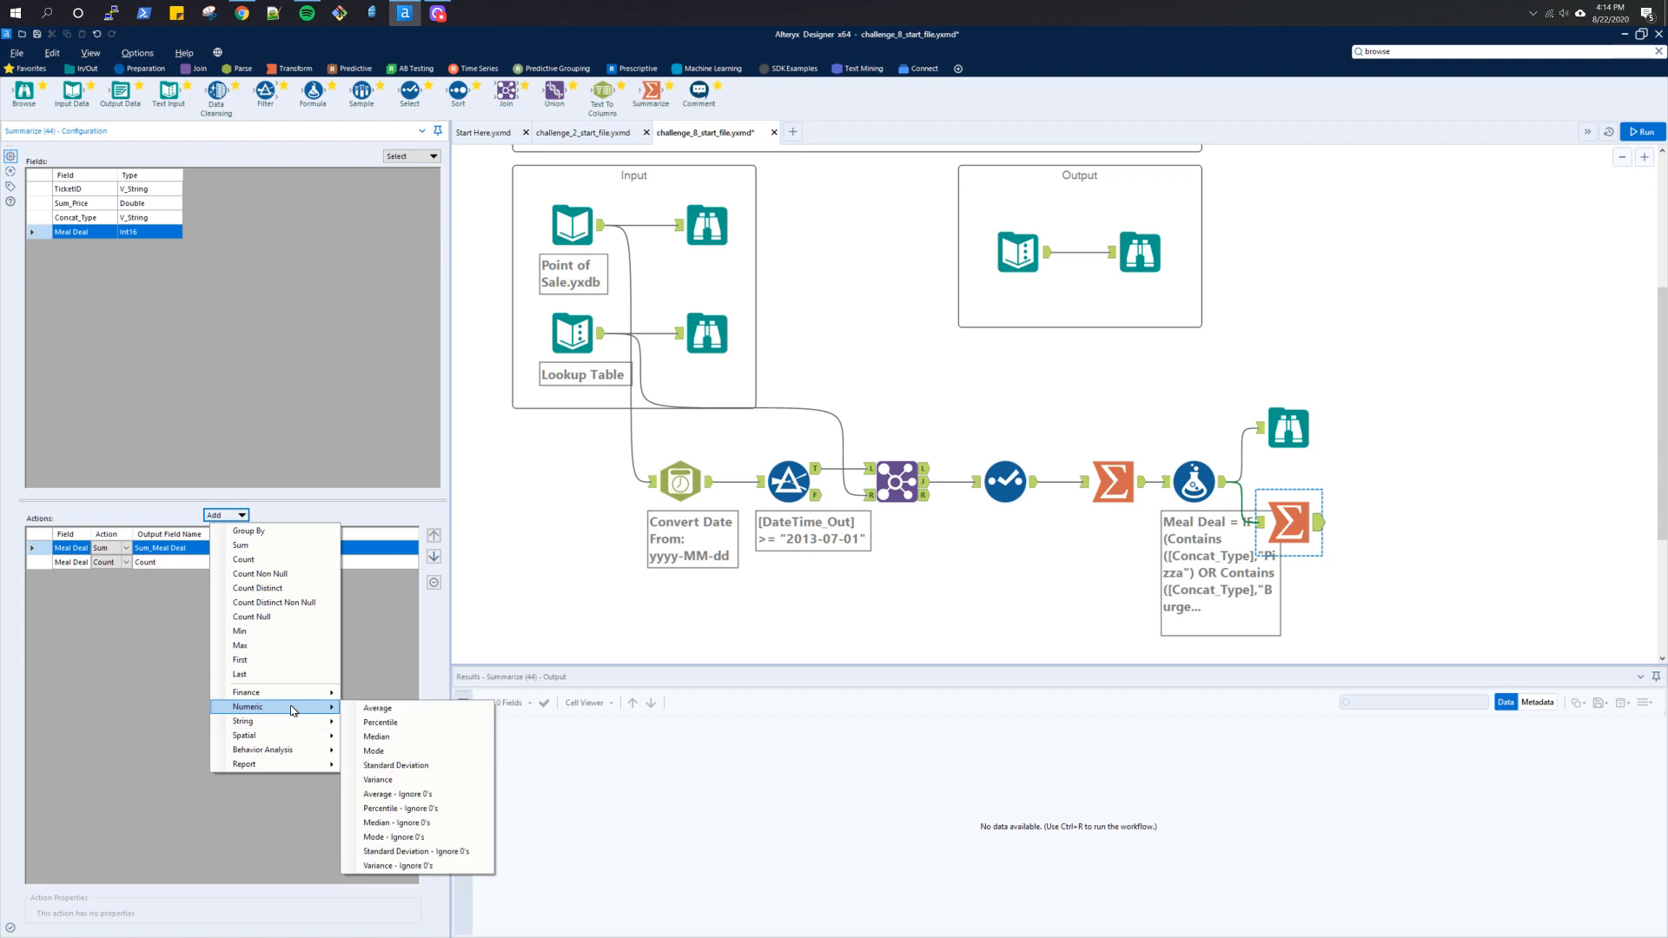
click(381, 631)
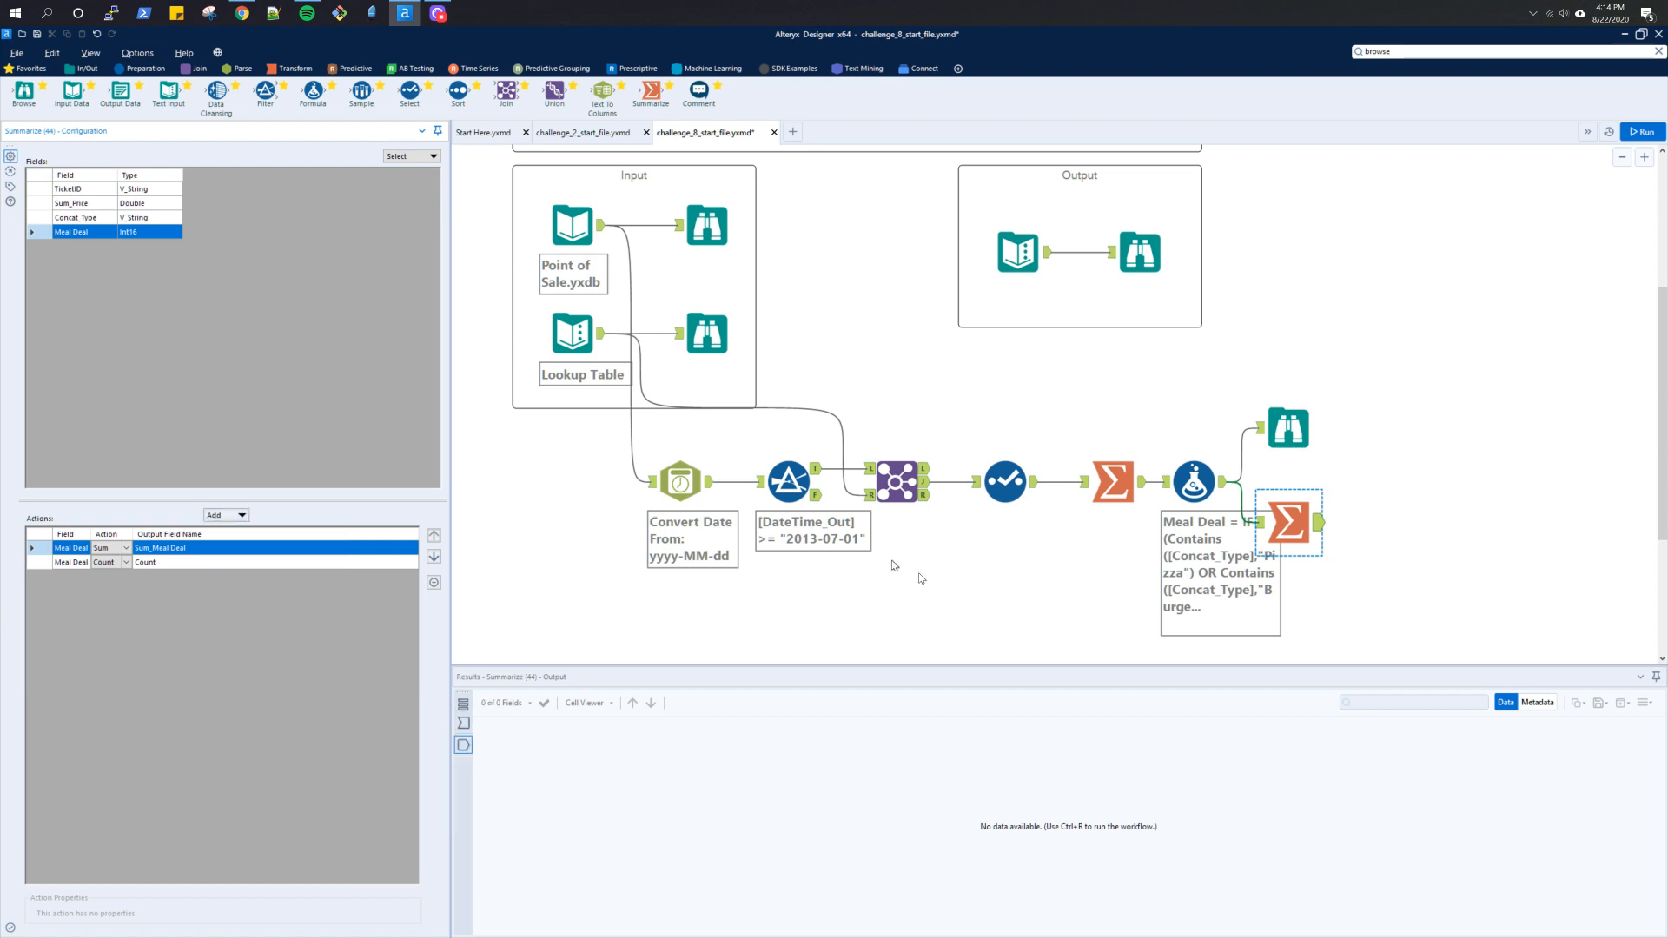
Step: Run the workflow and inspect the new Summarize tool's output
click(1640, 133)
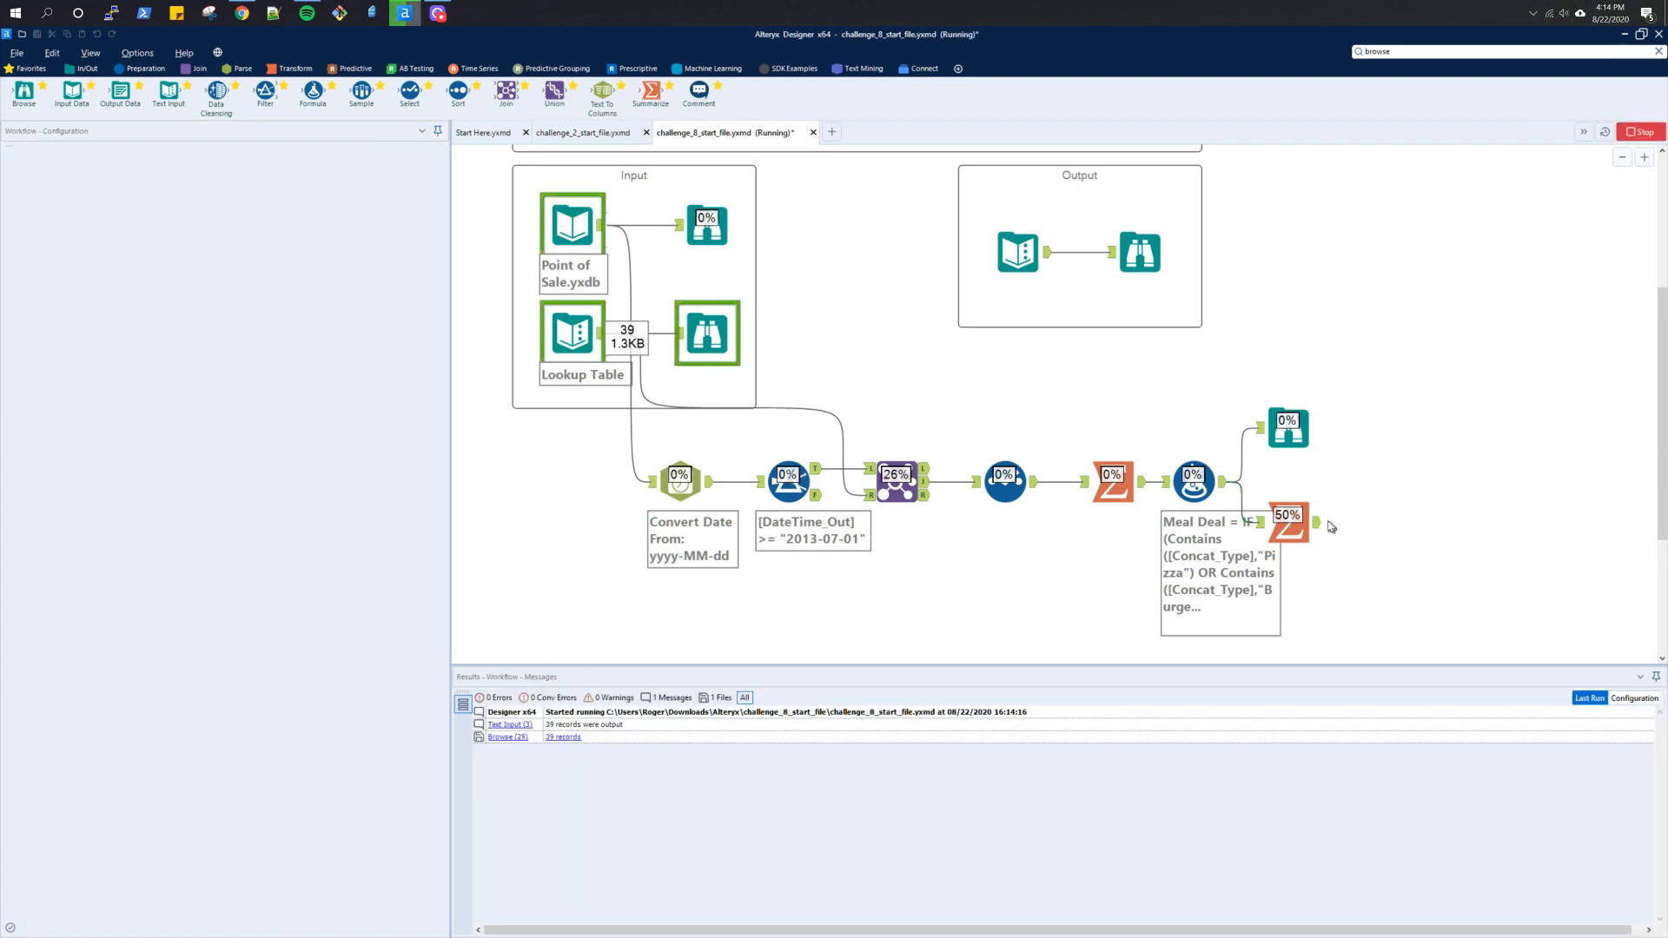
click(1325, 528)
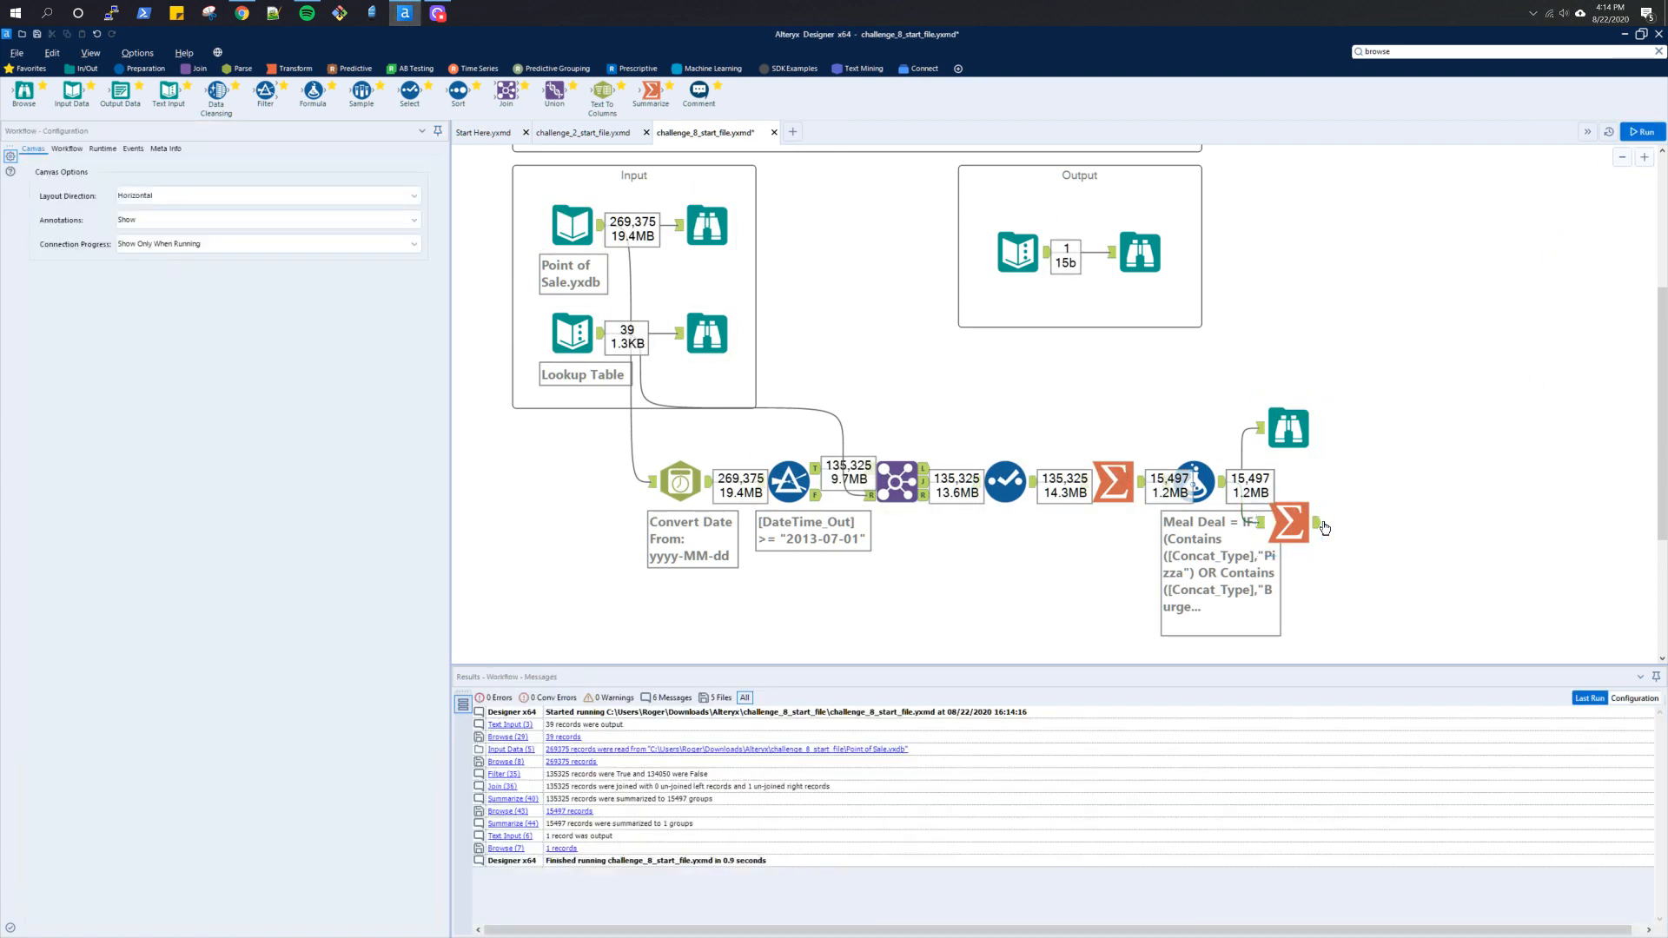
click(1321, 526)
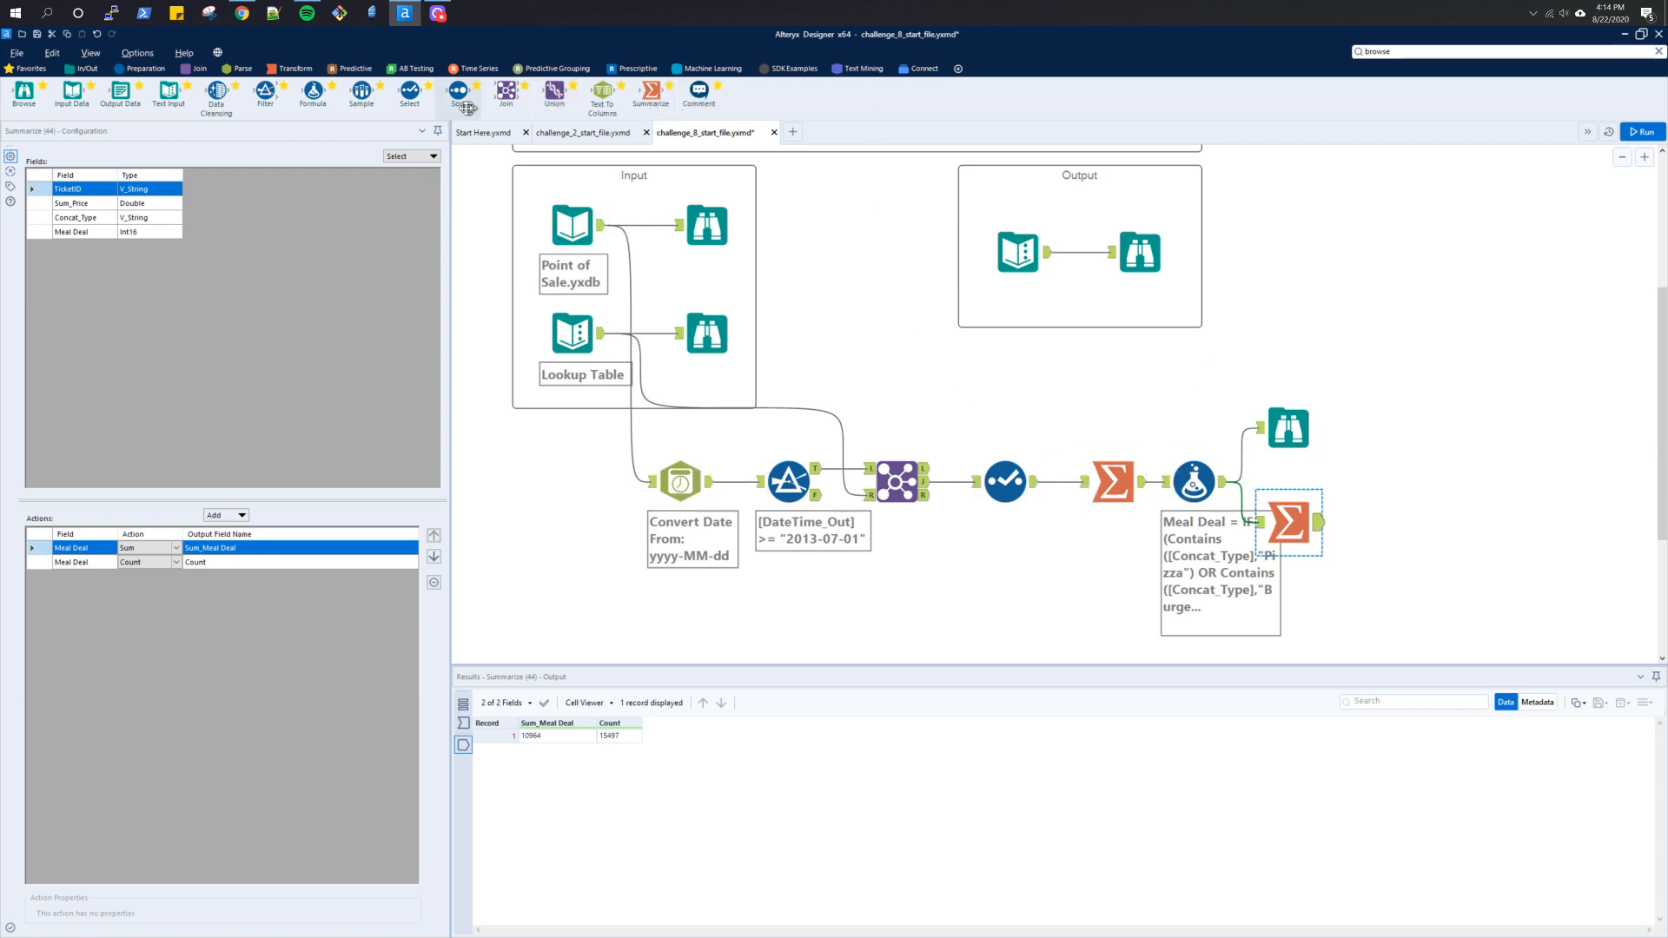
Step: Connect a Formula tool after the new Summarize tool and insert a Select tool between the two
drag(313, 91, 1408, 529)
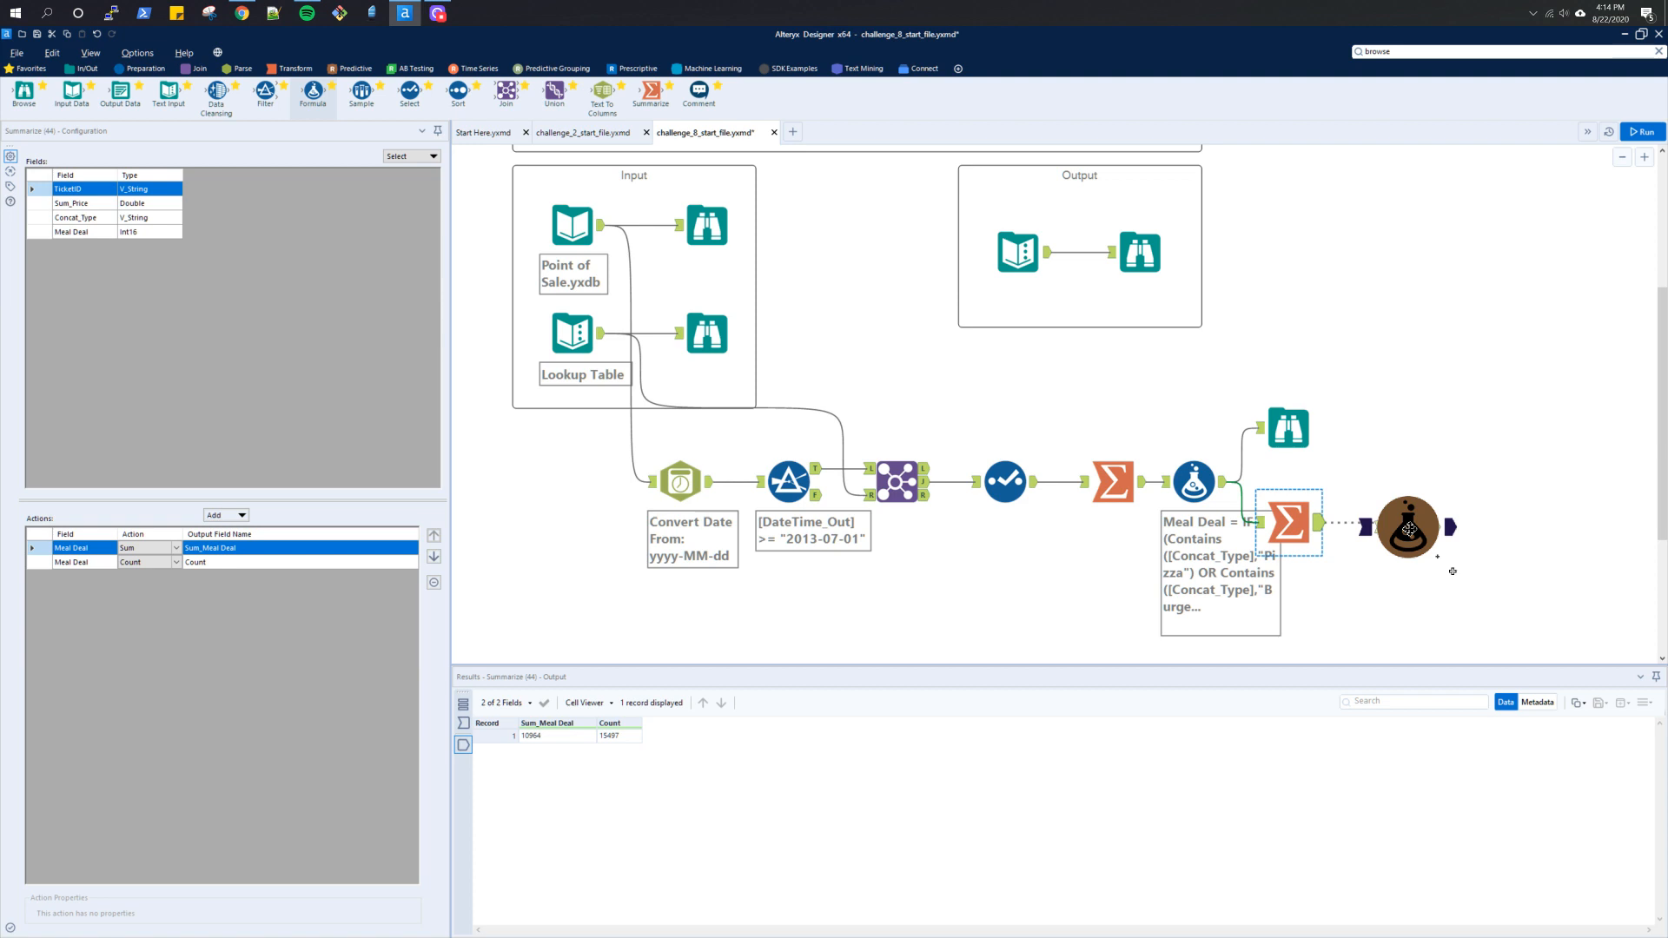
drag(1409, 528, 1424, 524)
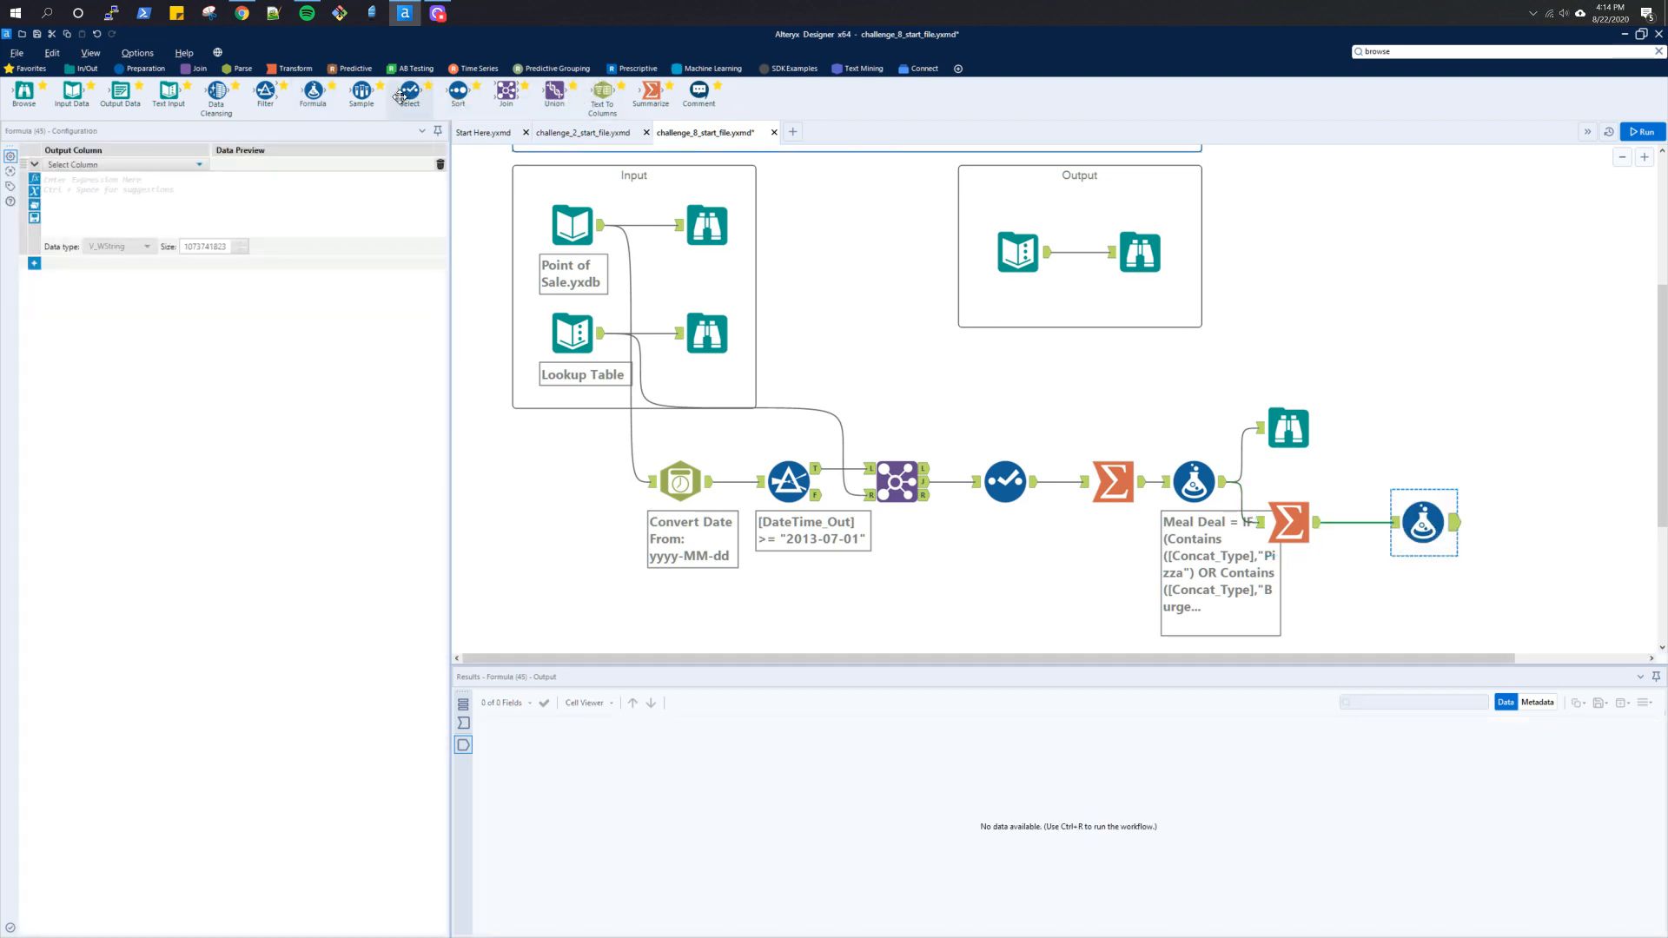
drag(400, 95, 1366, 526)
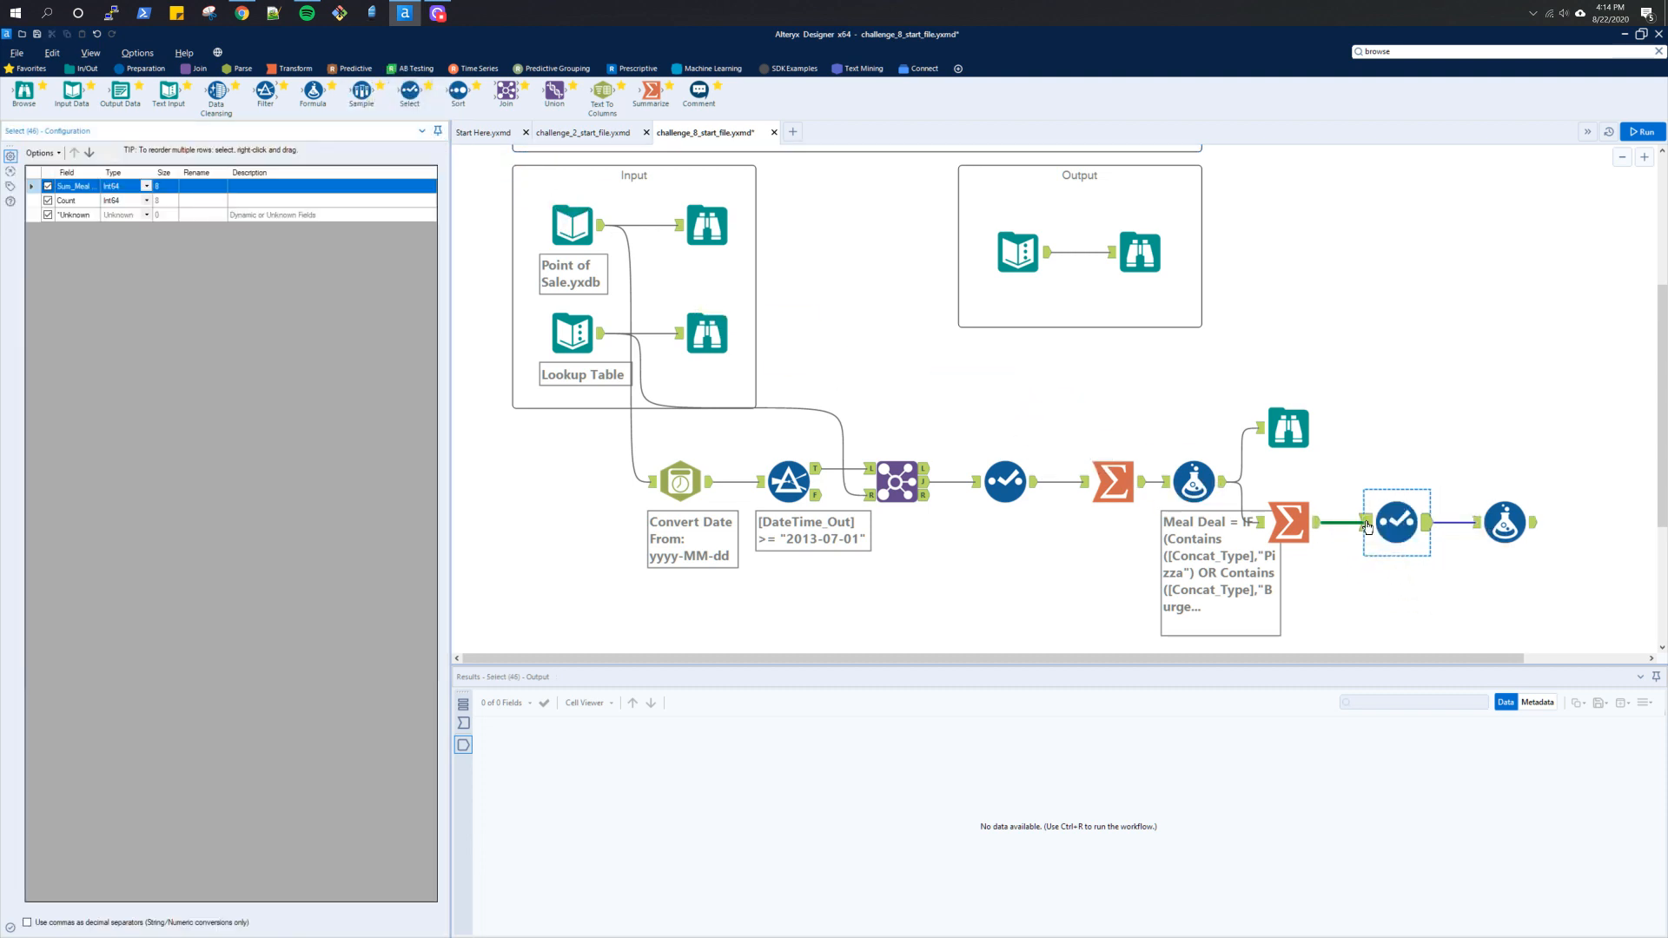
Step: Check the expected field names and rename Sum_Meal Deal to "Potential Meal Deals" and Count to "Total" in the Select tool
click(1120, 269)
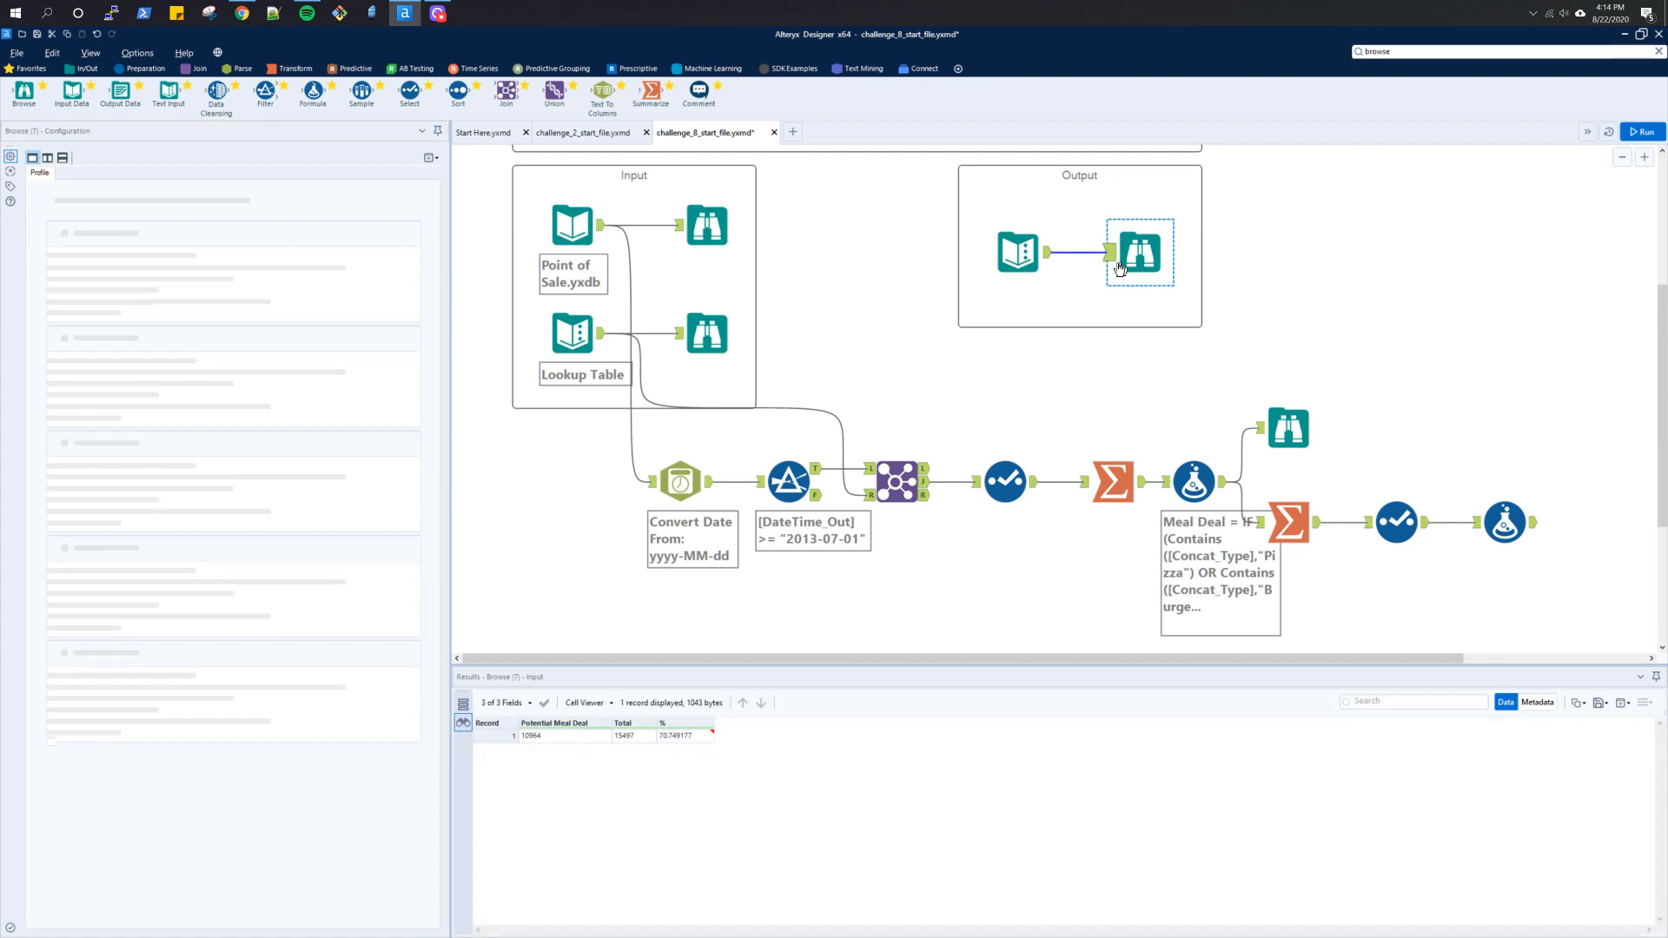
click(1396, 522)
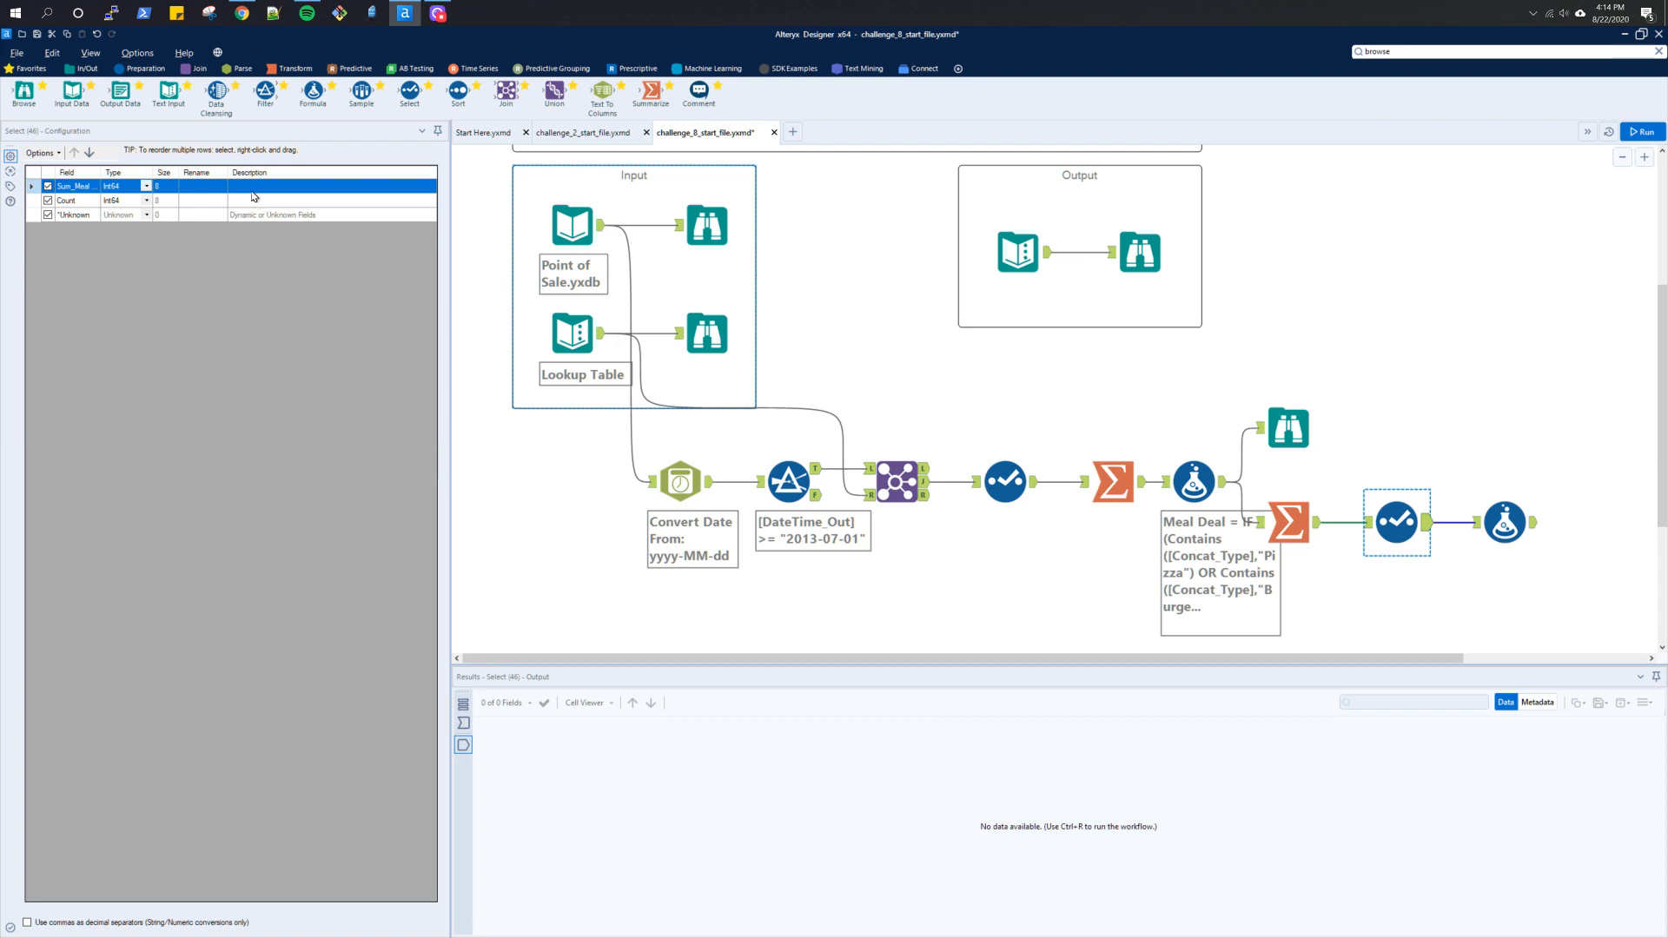
click(215, 186)
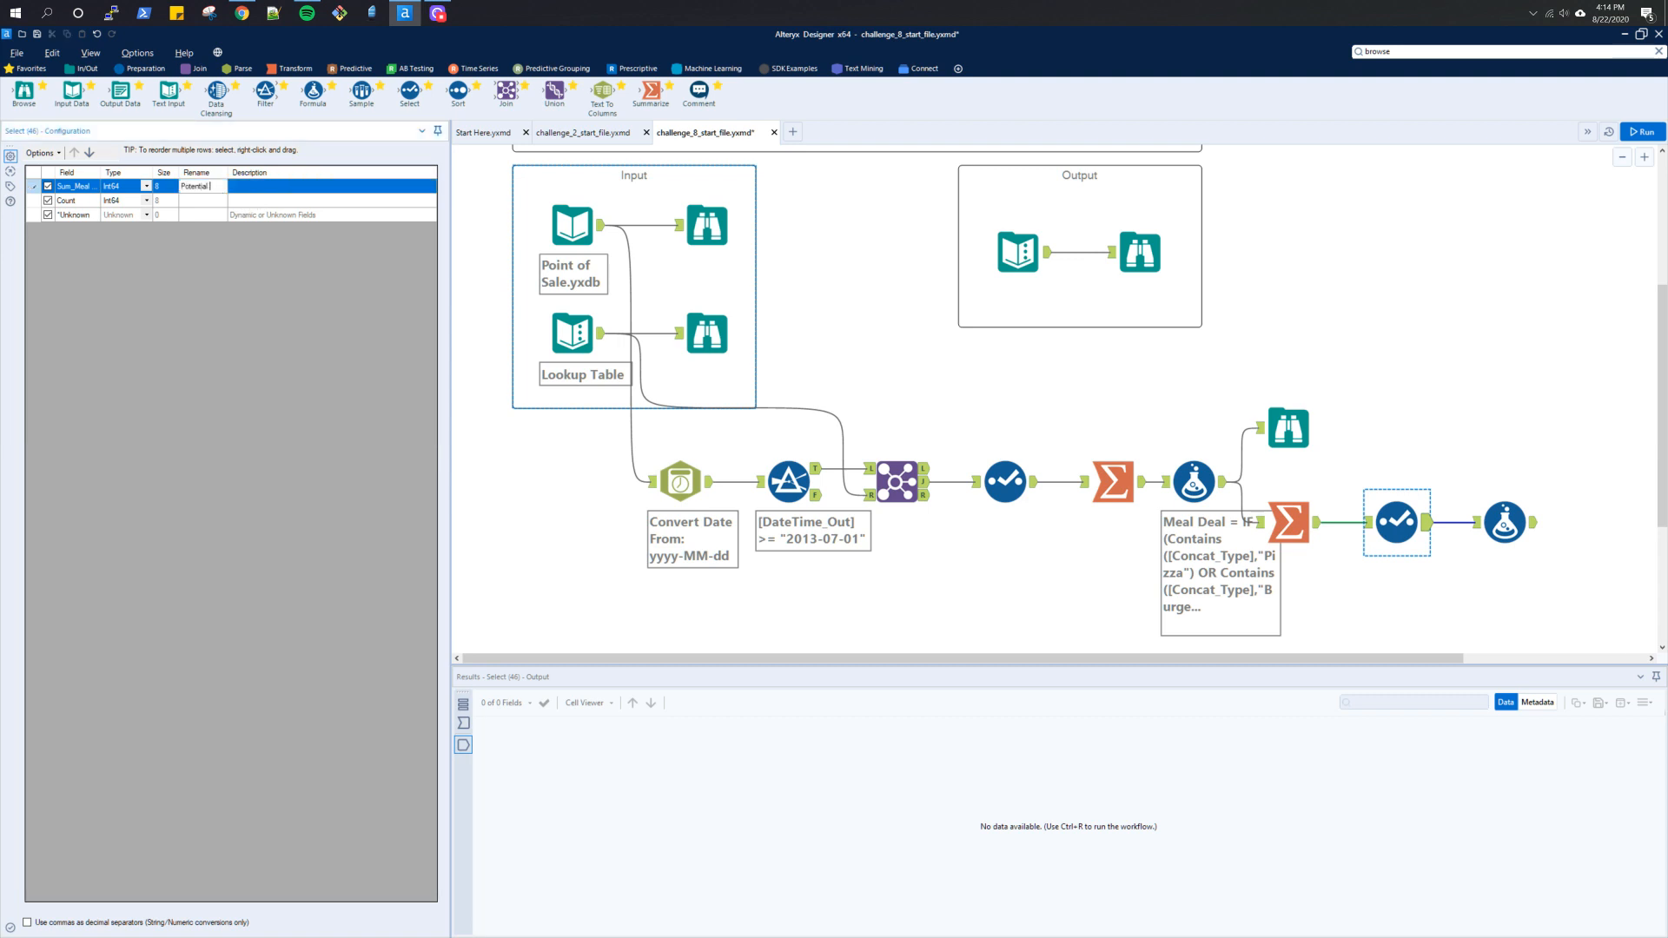
text(Potential Meal Deals)
key(Return)
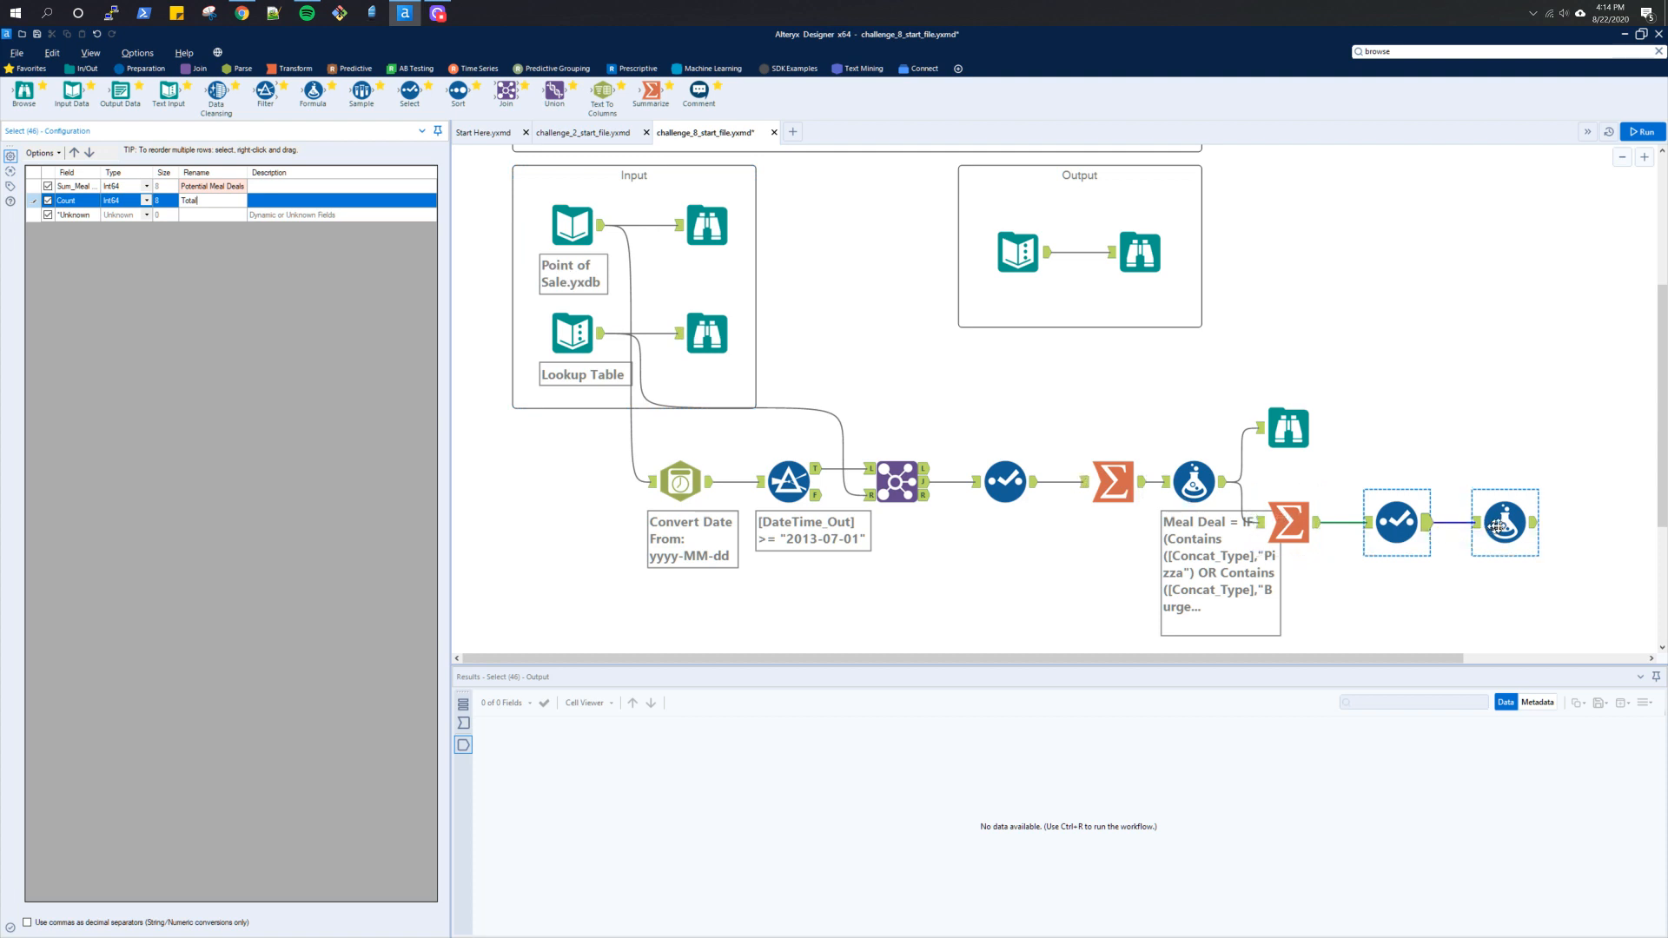
Step: Create a Percentage column in the last Formula tool with the expression [Potential Meal Deals] / [Total]
click(1496, 525)
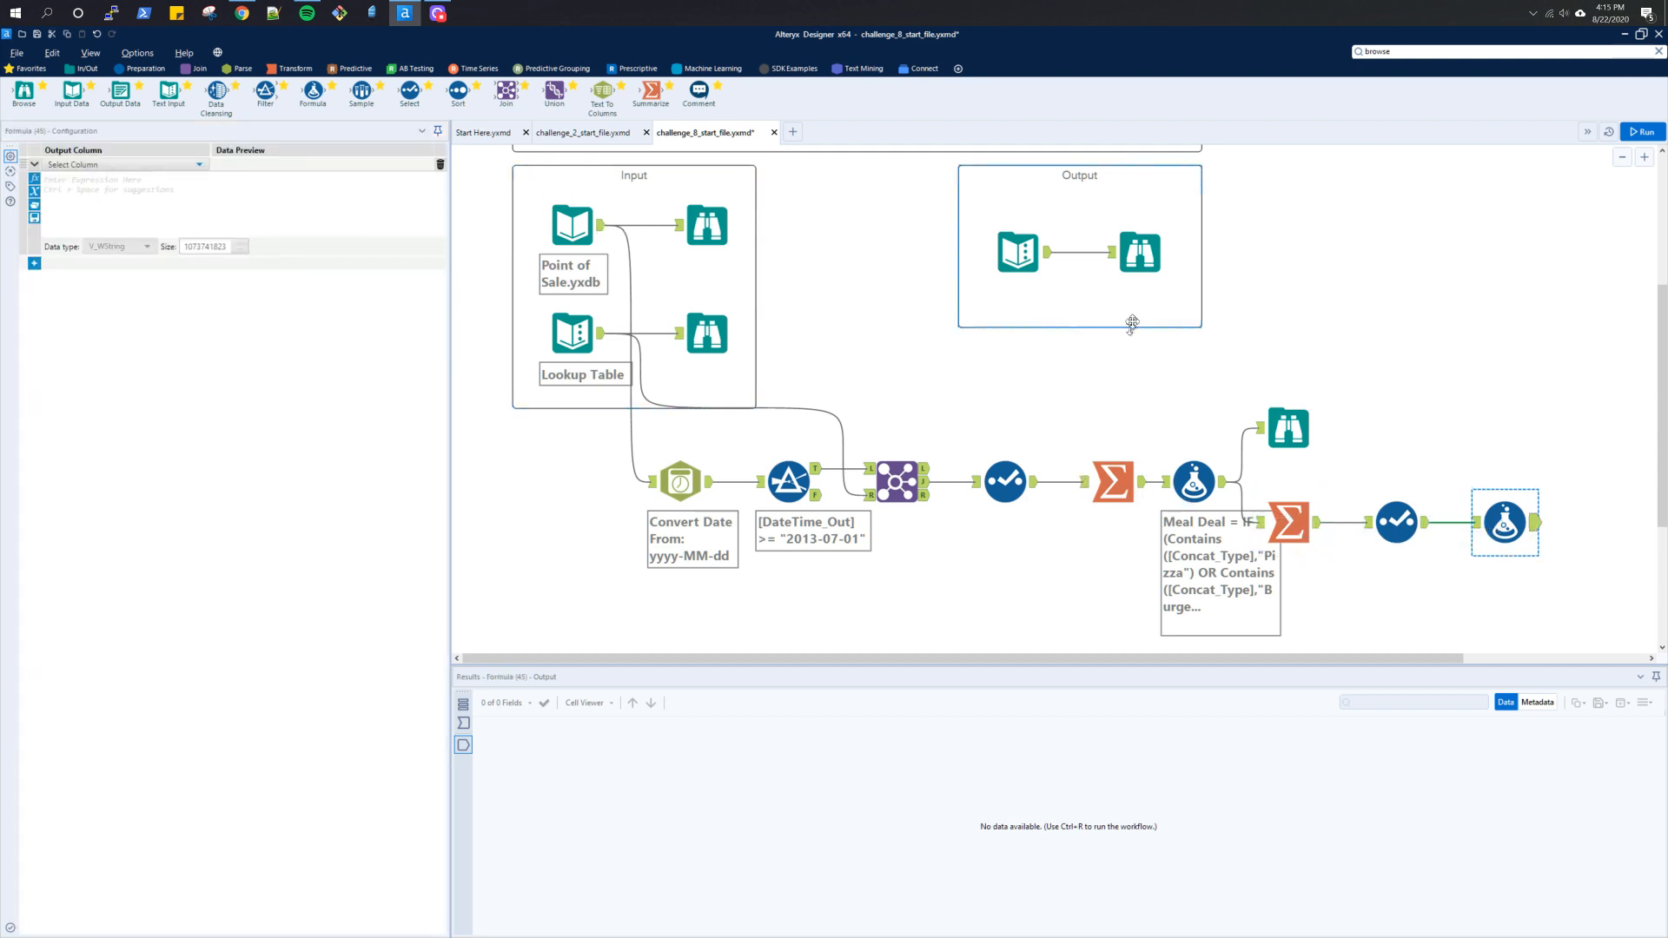
click(1155, 265)
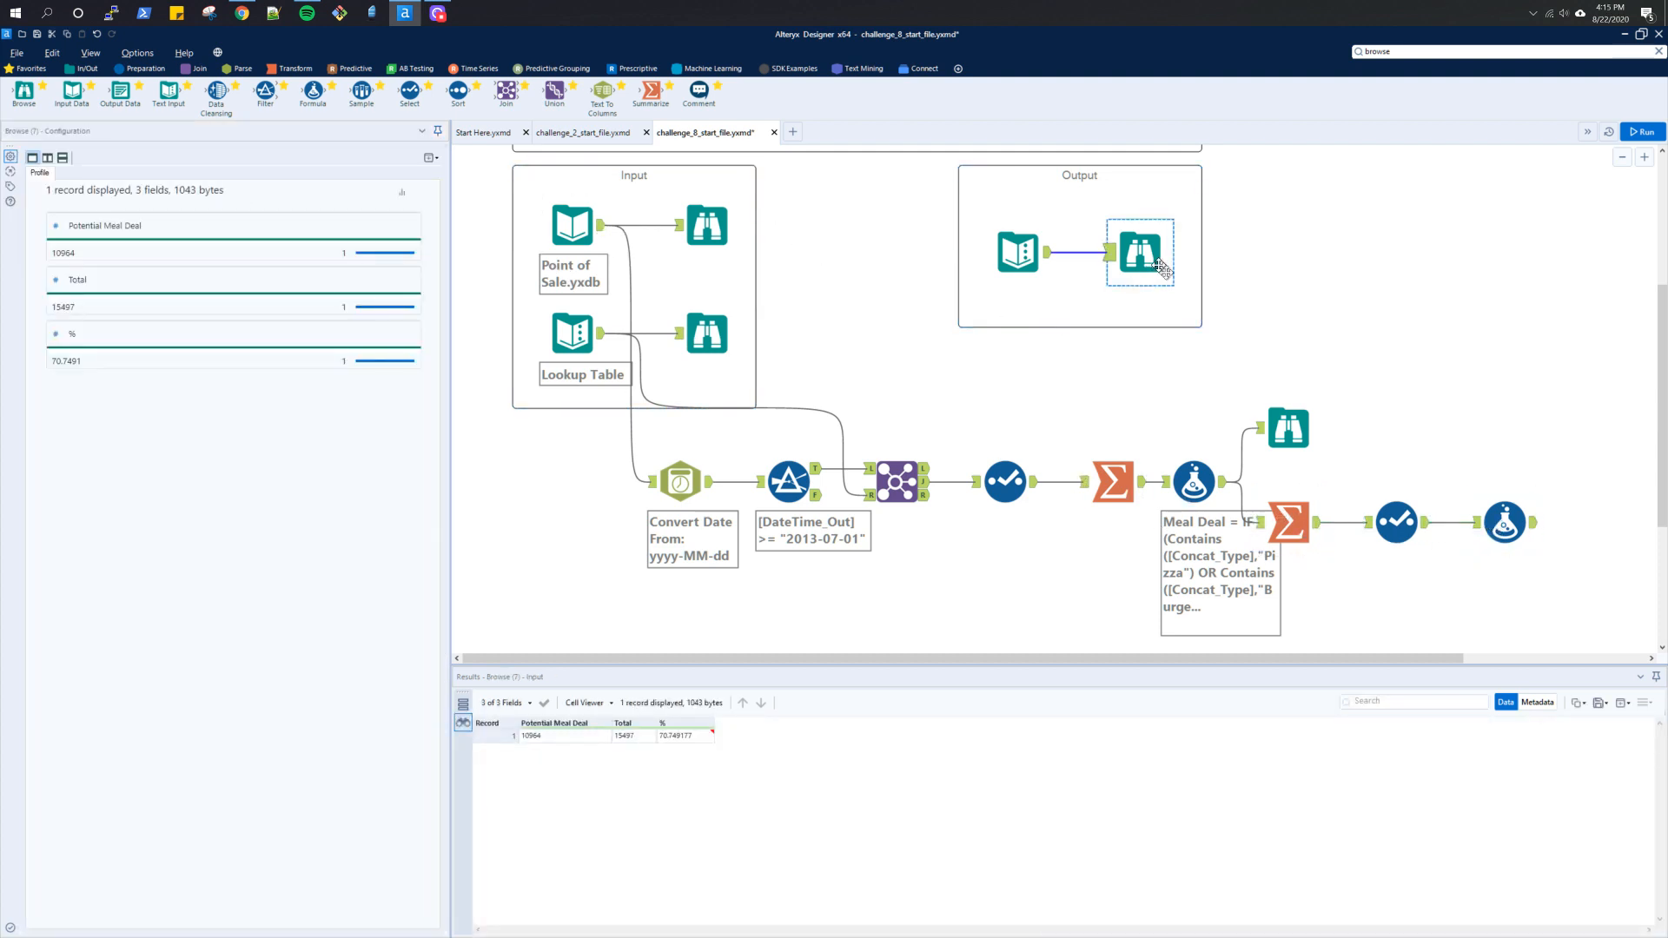
click(1494, 528)
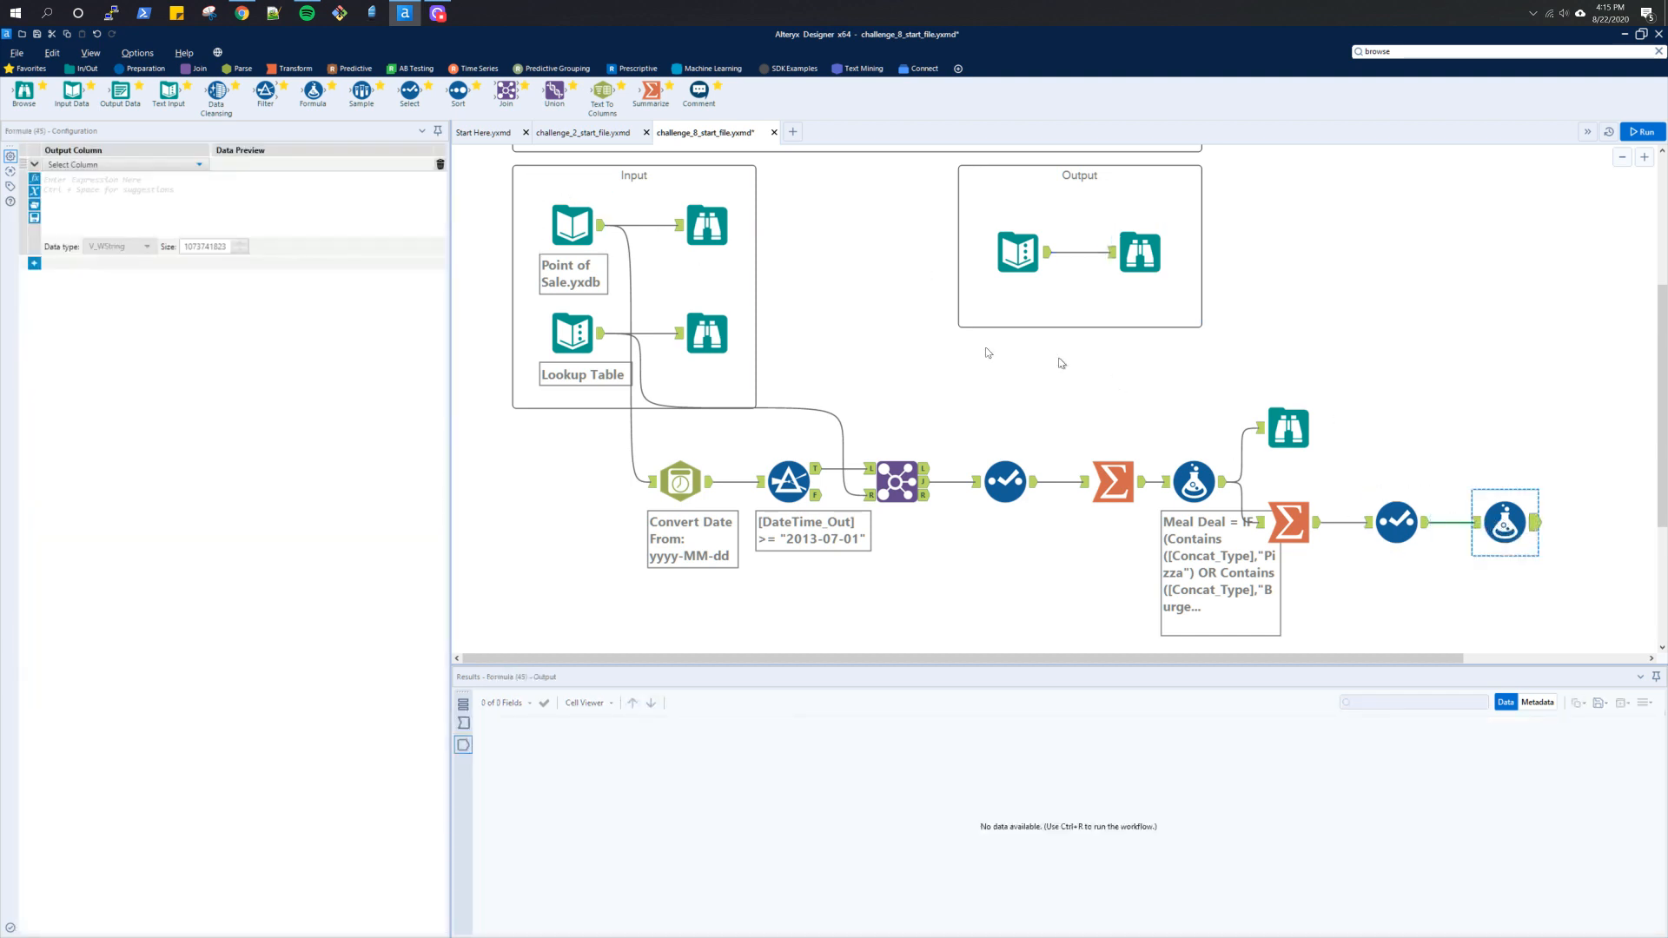
click(196, 169)
click(186, 177)
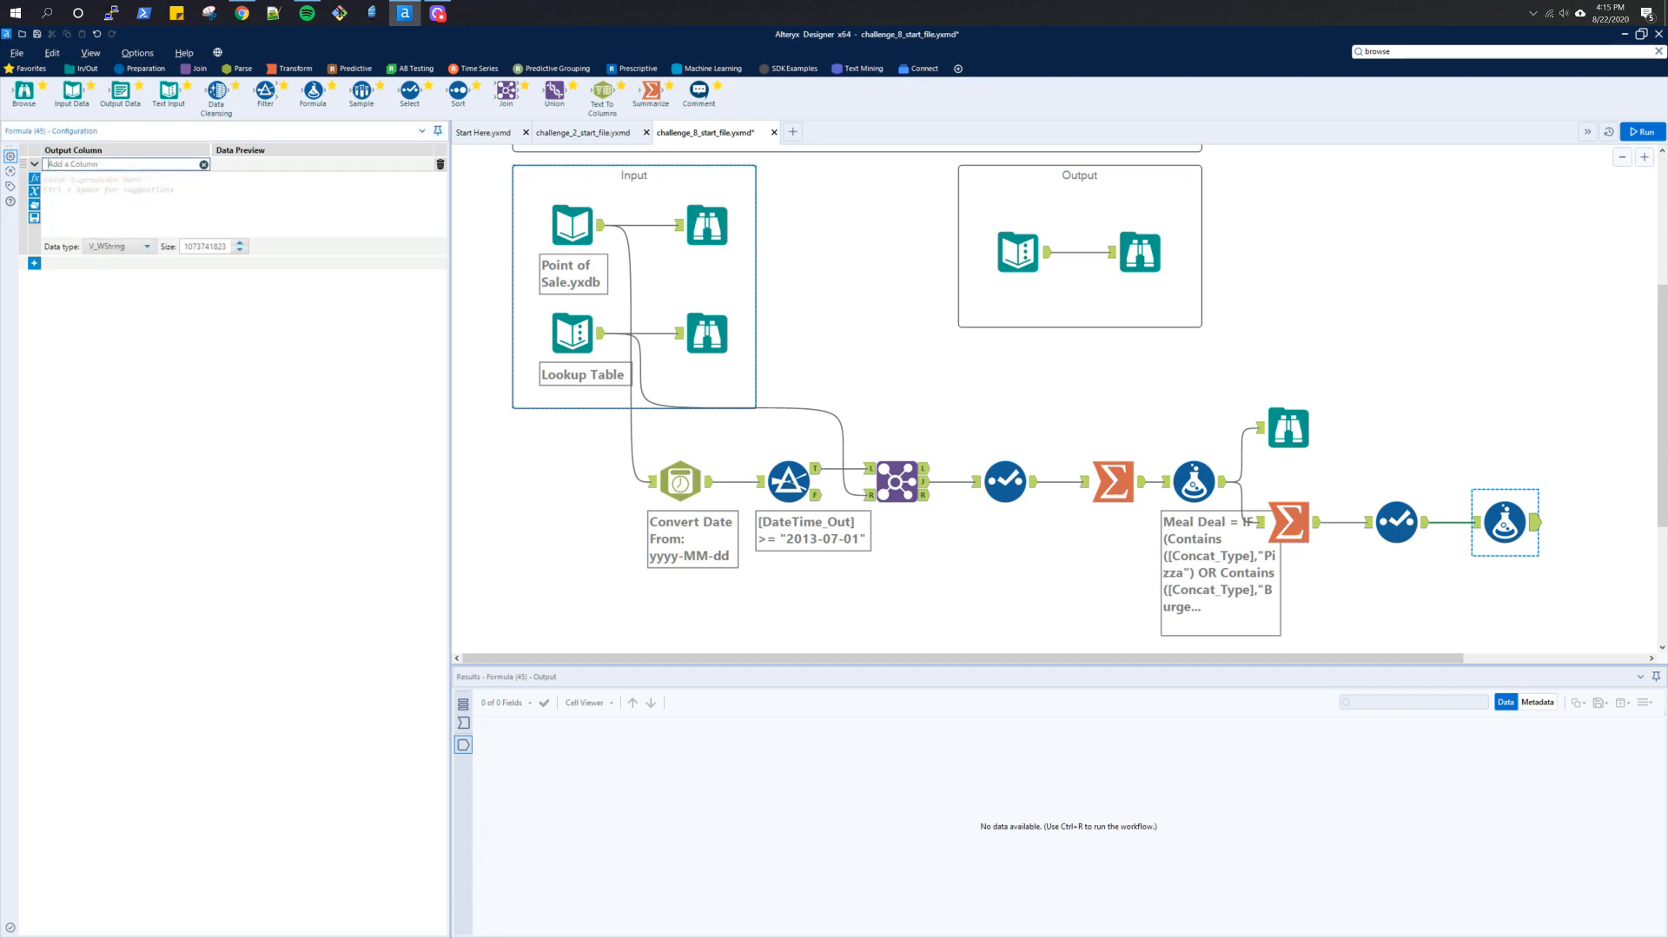
text(Percentage)
click(175, 191)
text([)
click(173, 191)
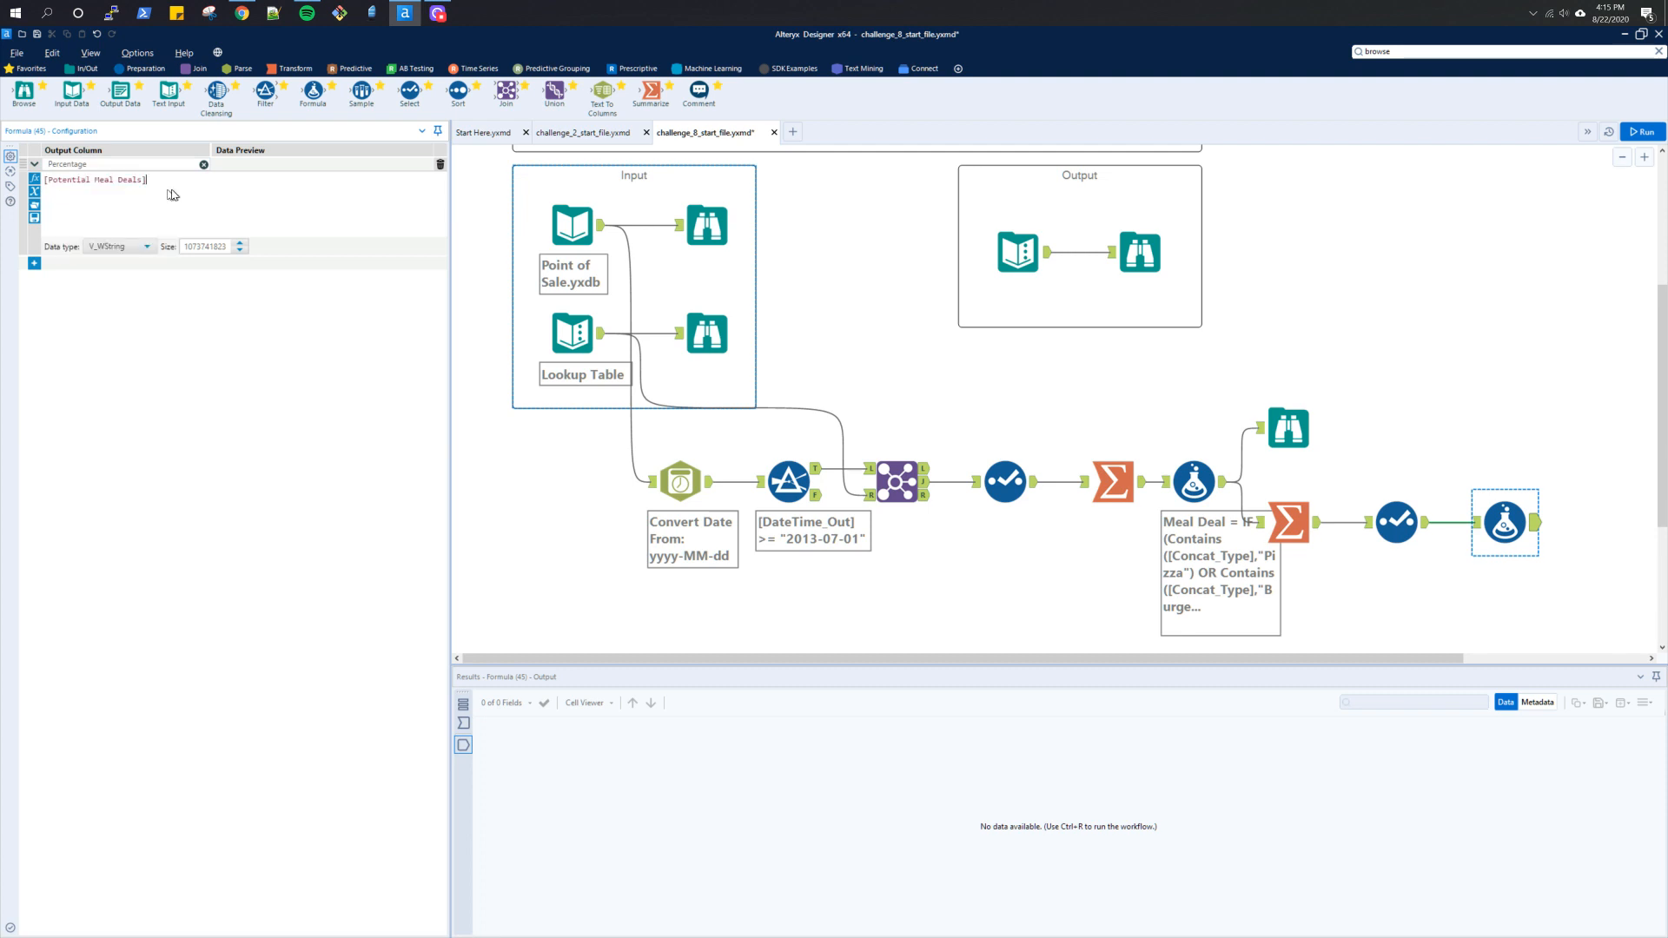
text(/ [)
click(173, 195)
Step: Set the Percentage column's data type to Double
click(146, 246)
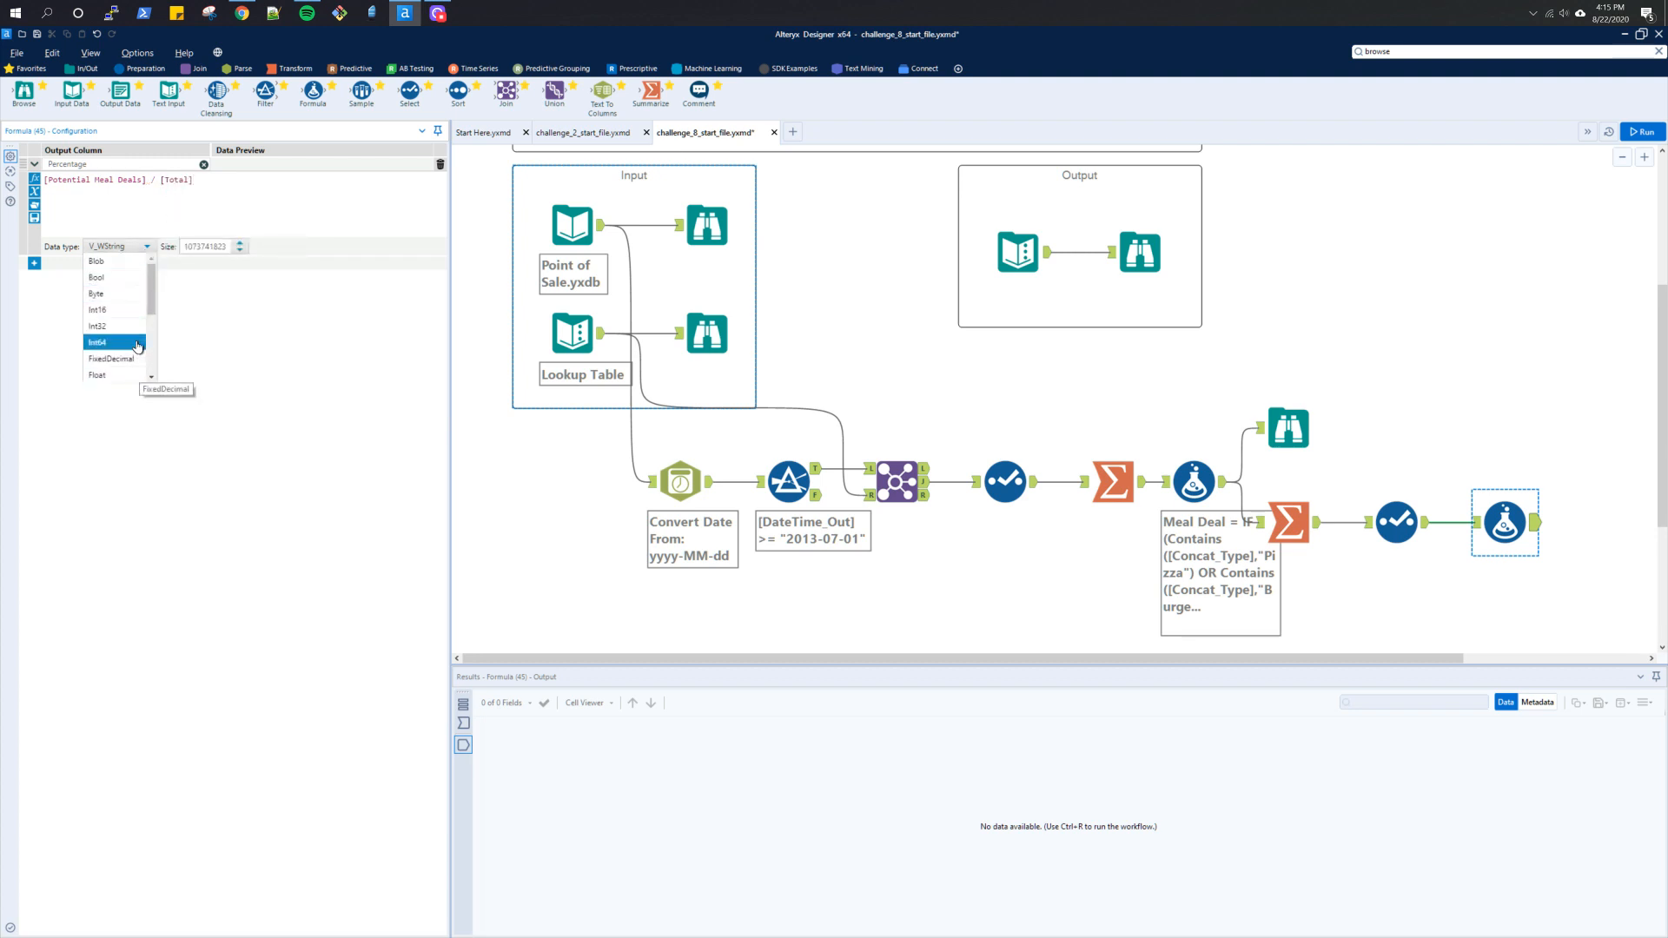
scroll(135, 339, down, 2)
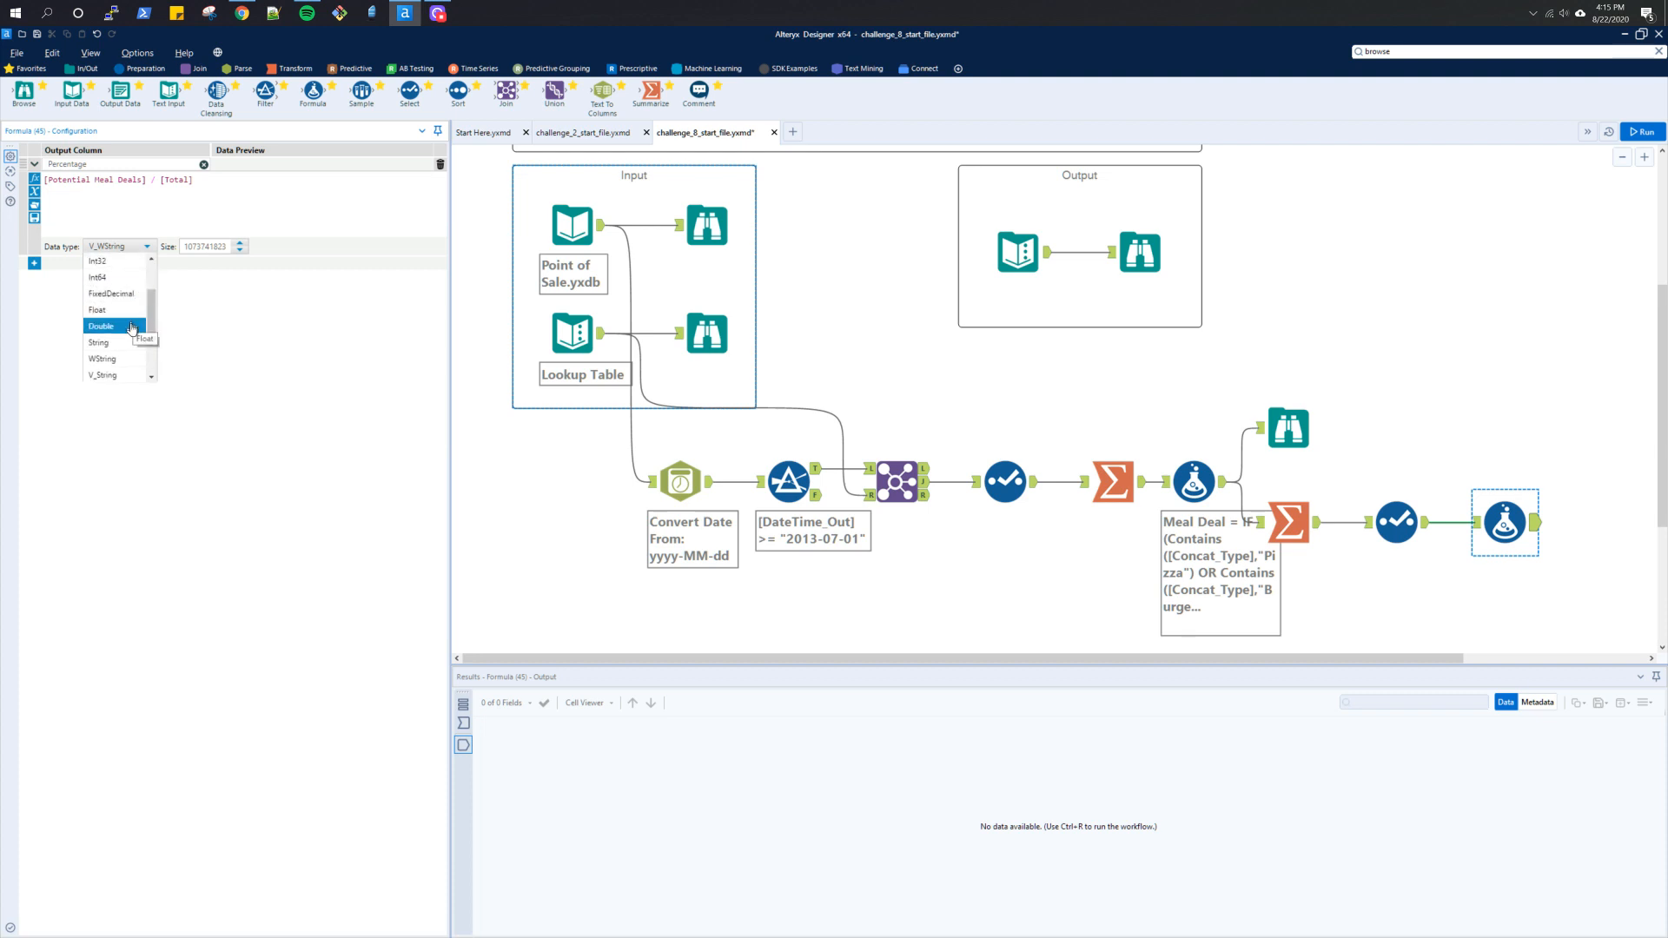
click(132, 326)
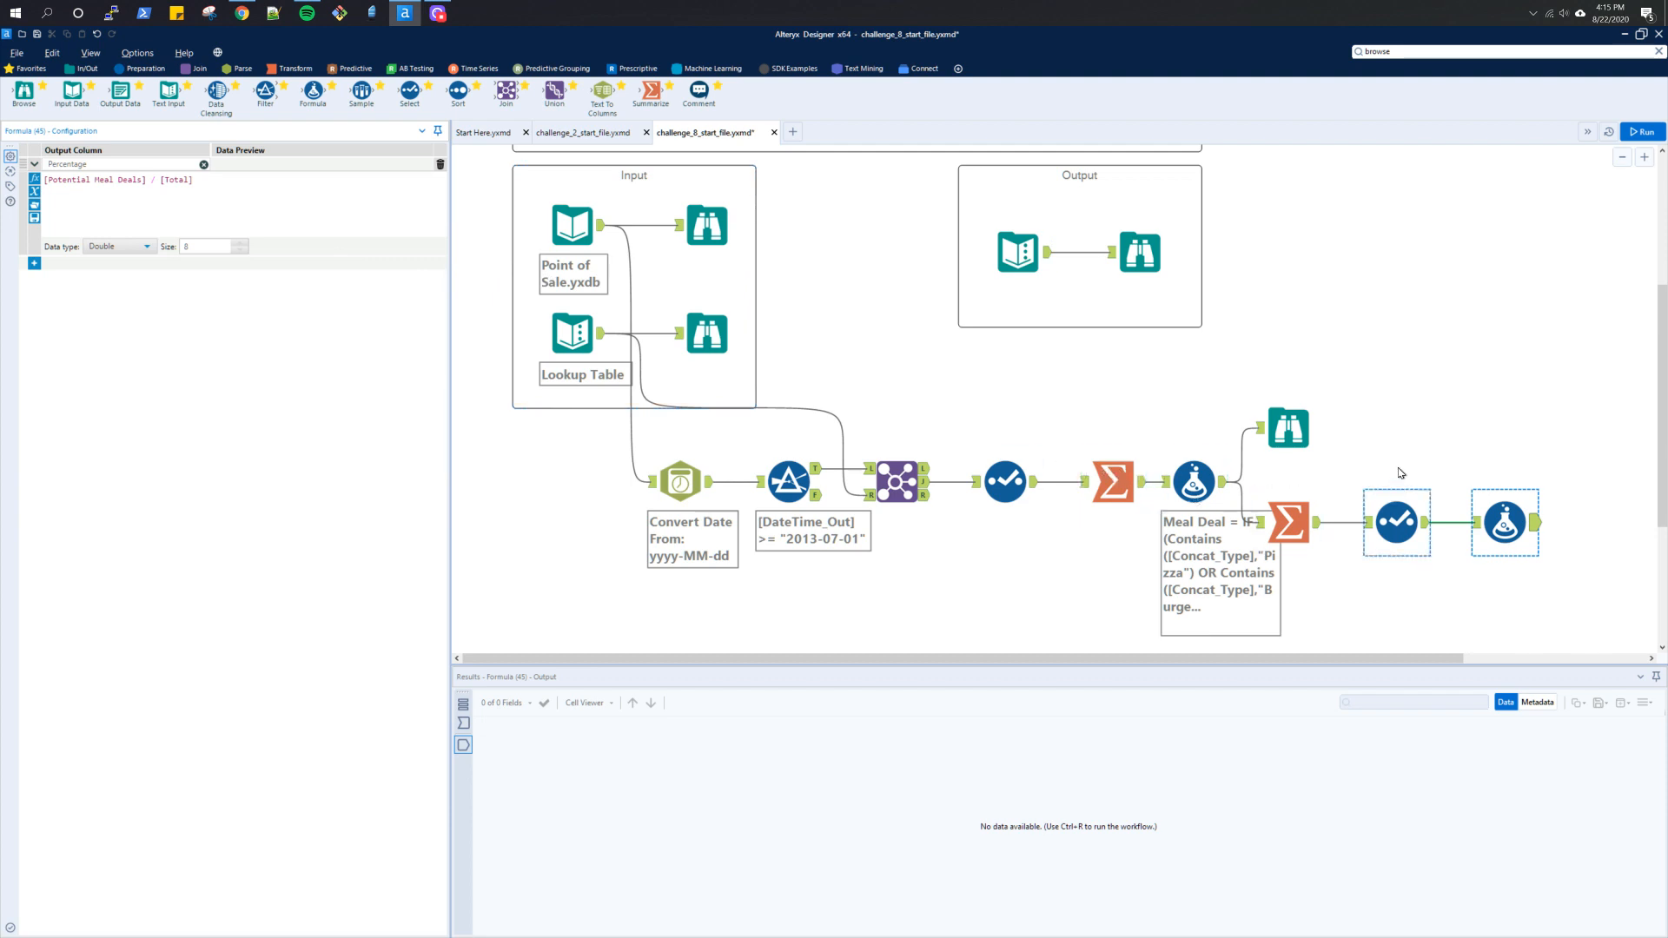
Step: Set the Percentage column's data type to Float in the last Formula tool and run the workflow
click(1127, 264)
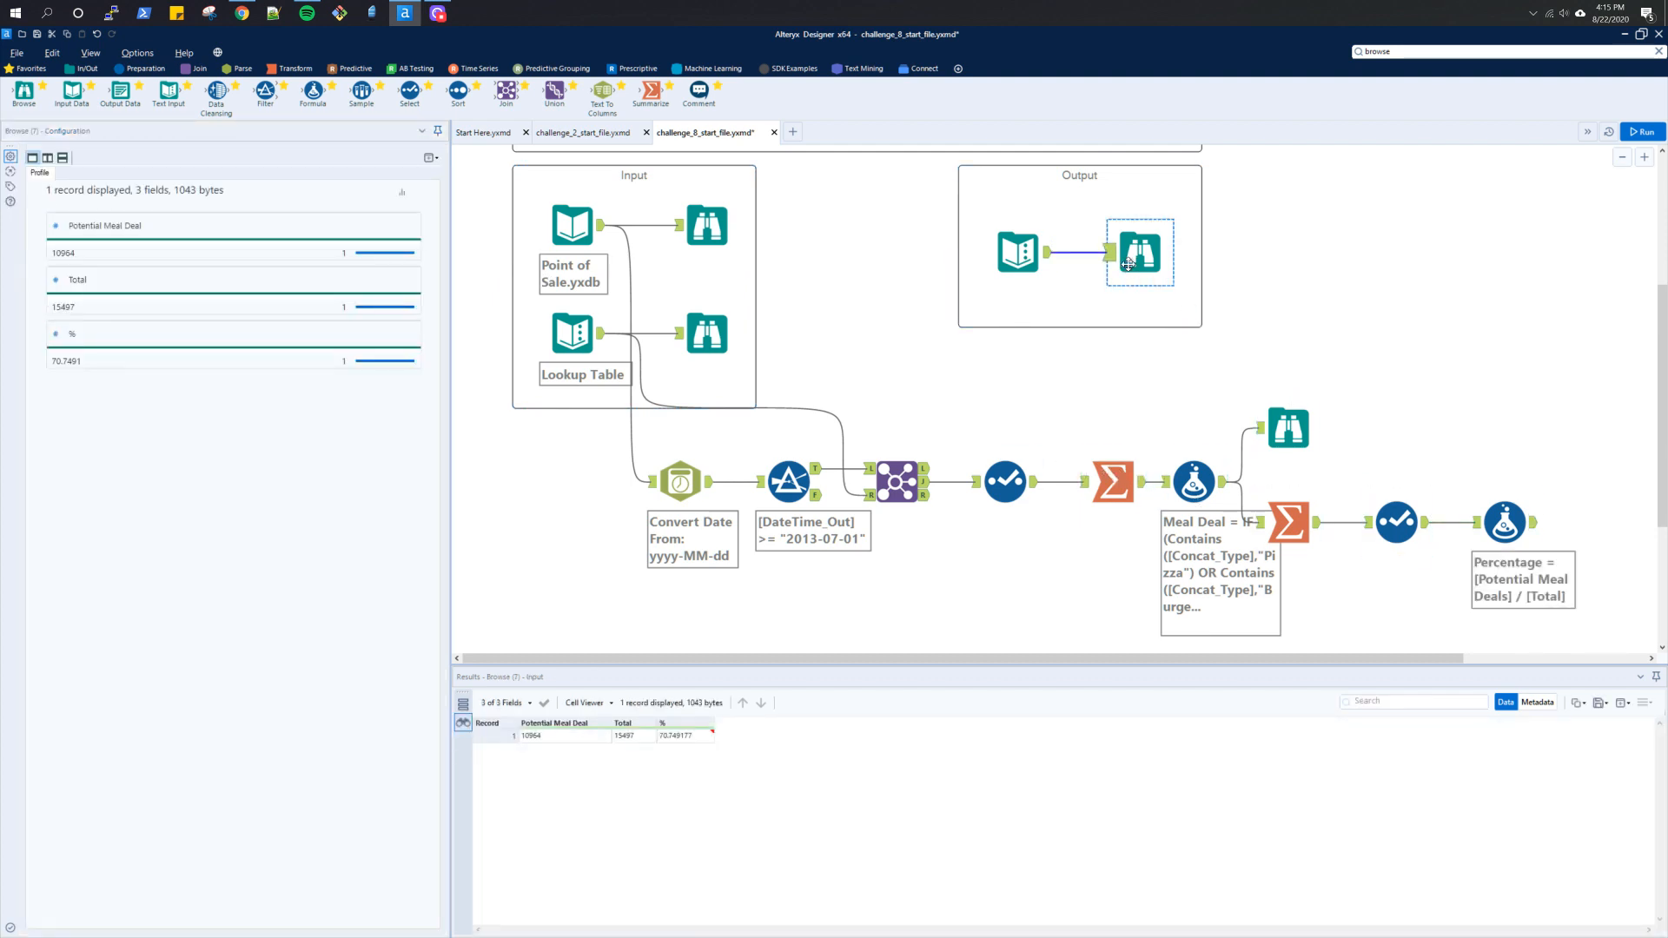
click(1504, 521)
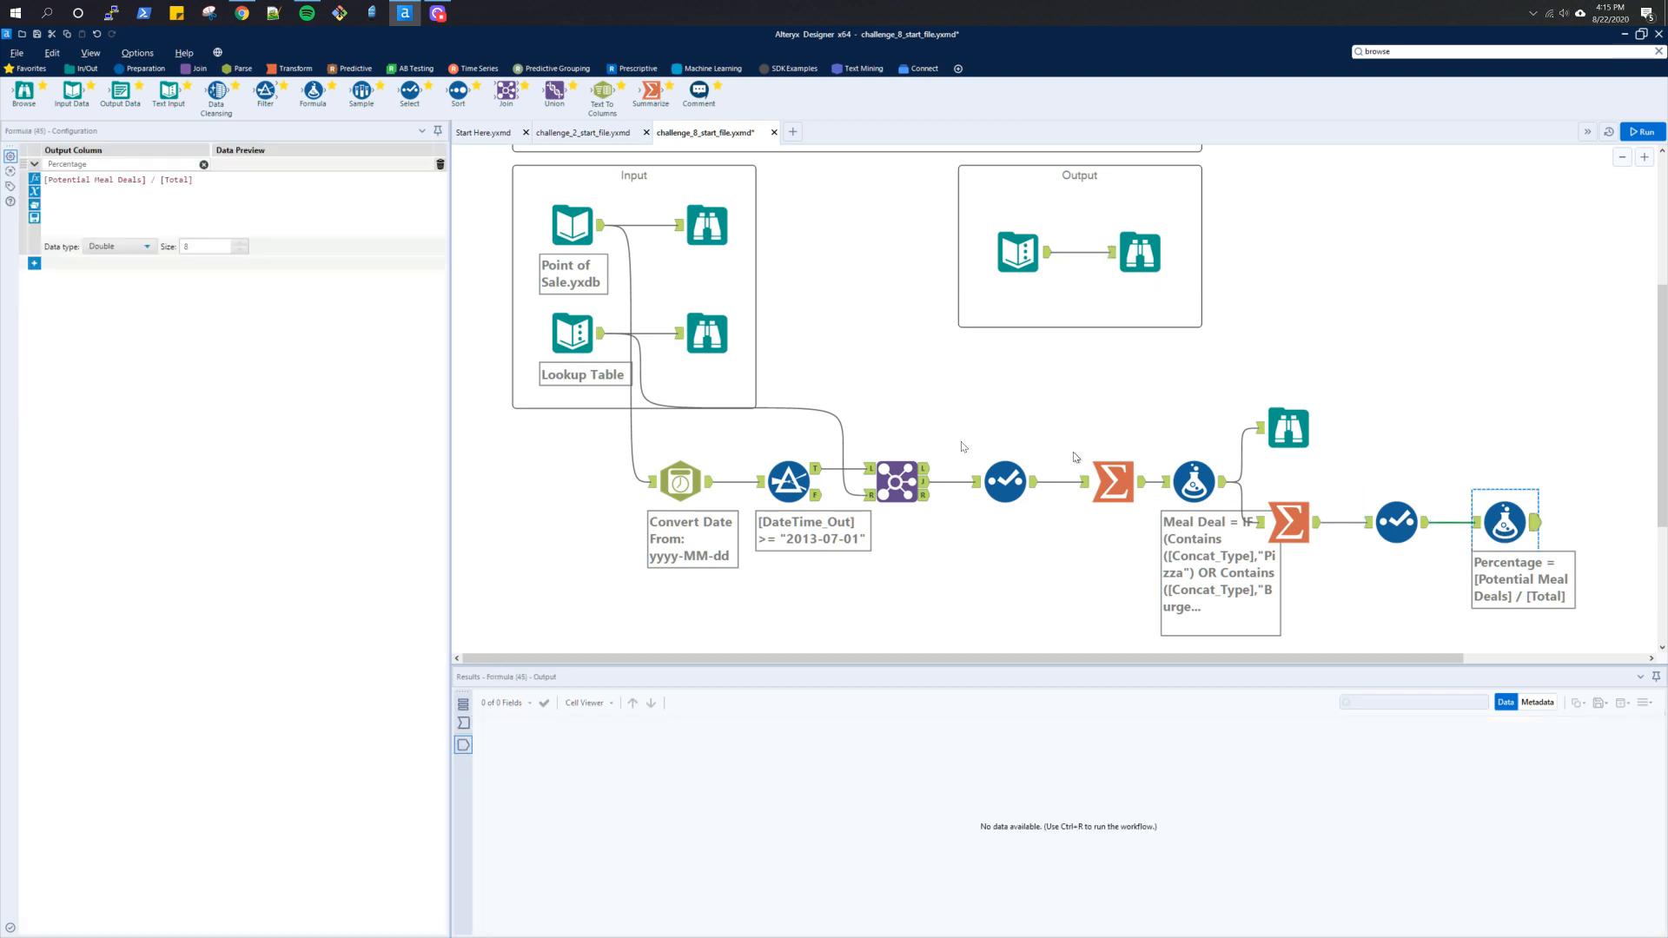
click(146, 246)
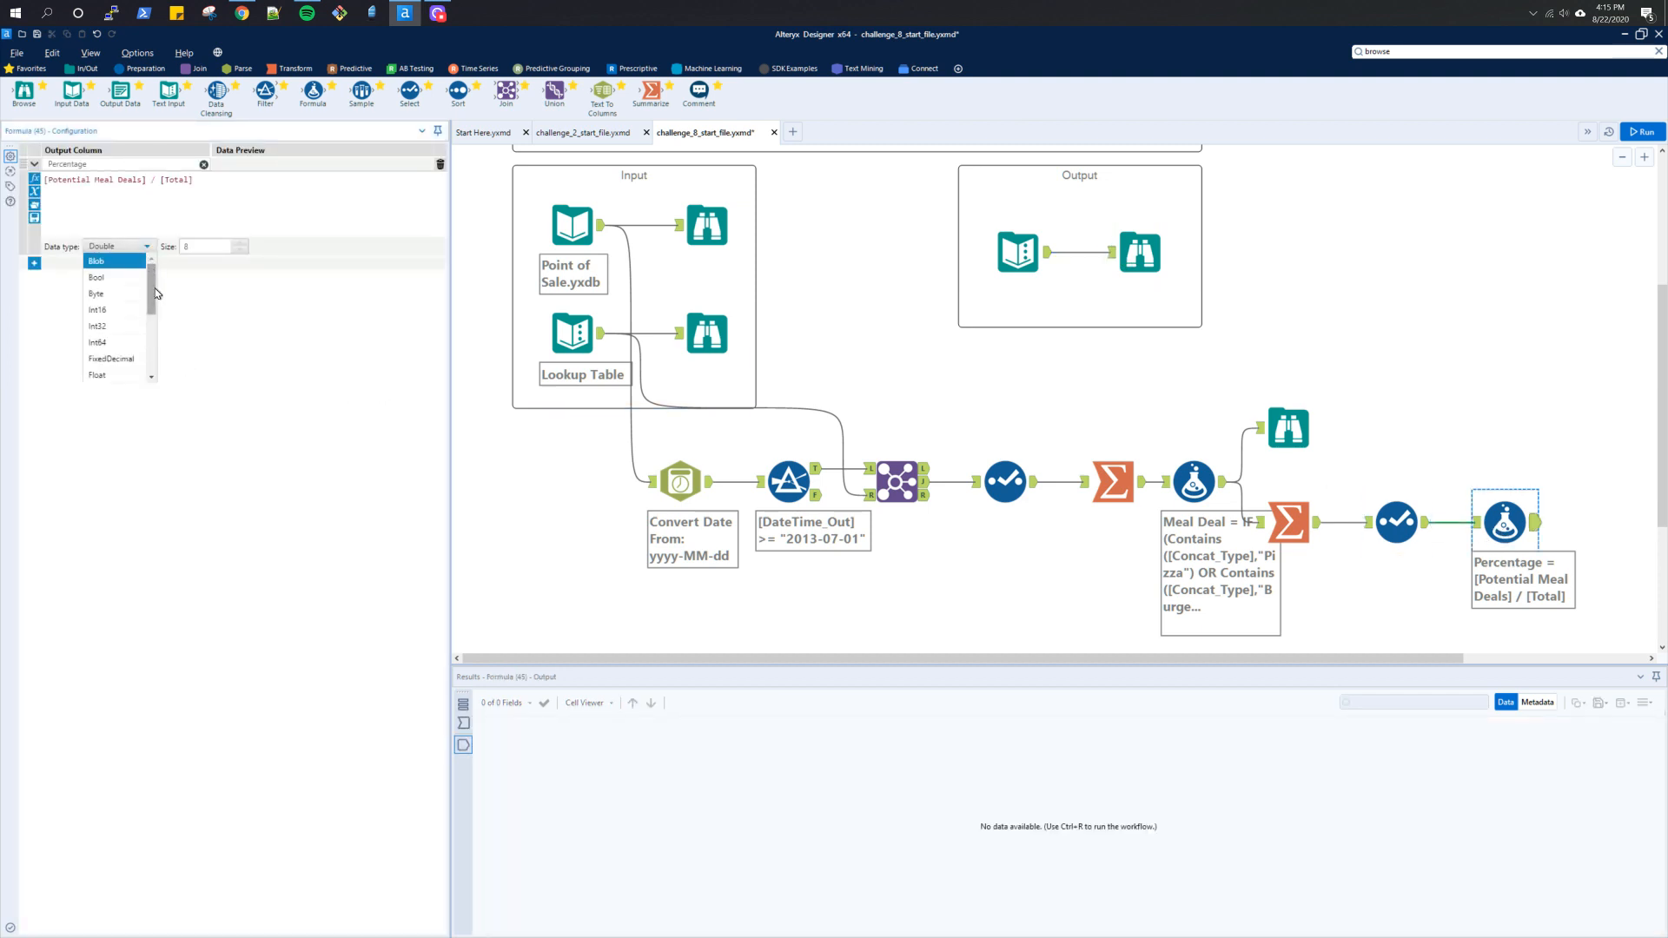
mouse_move(152, 291)
mouse_down()
mouse_move(152, 358)
mouse_move(154, 316)
mouse_up()
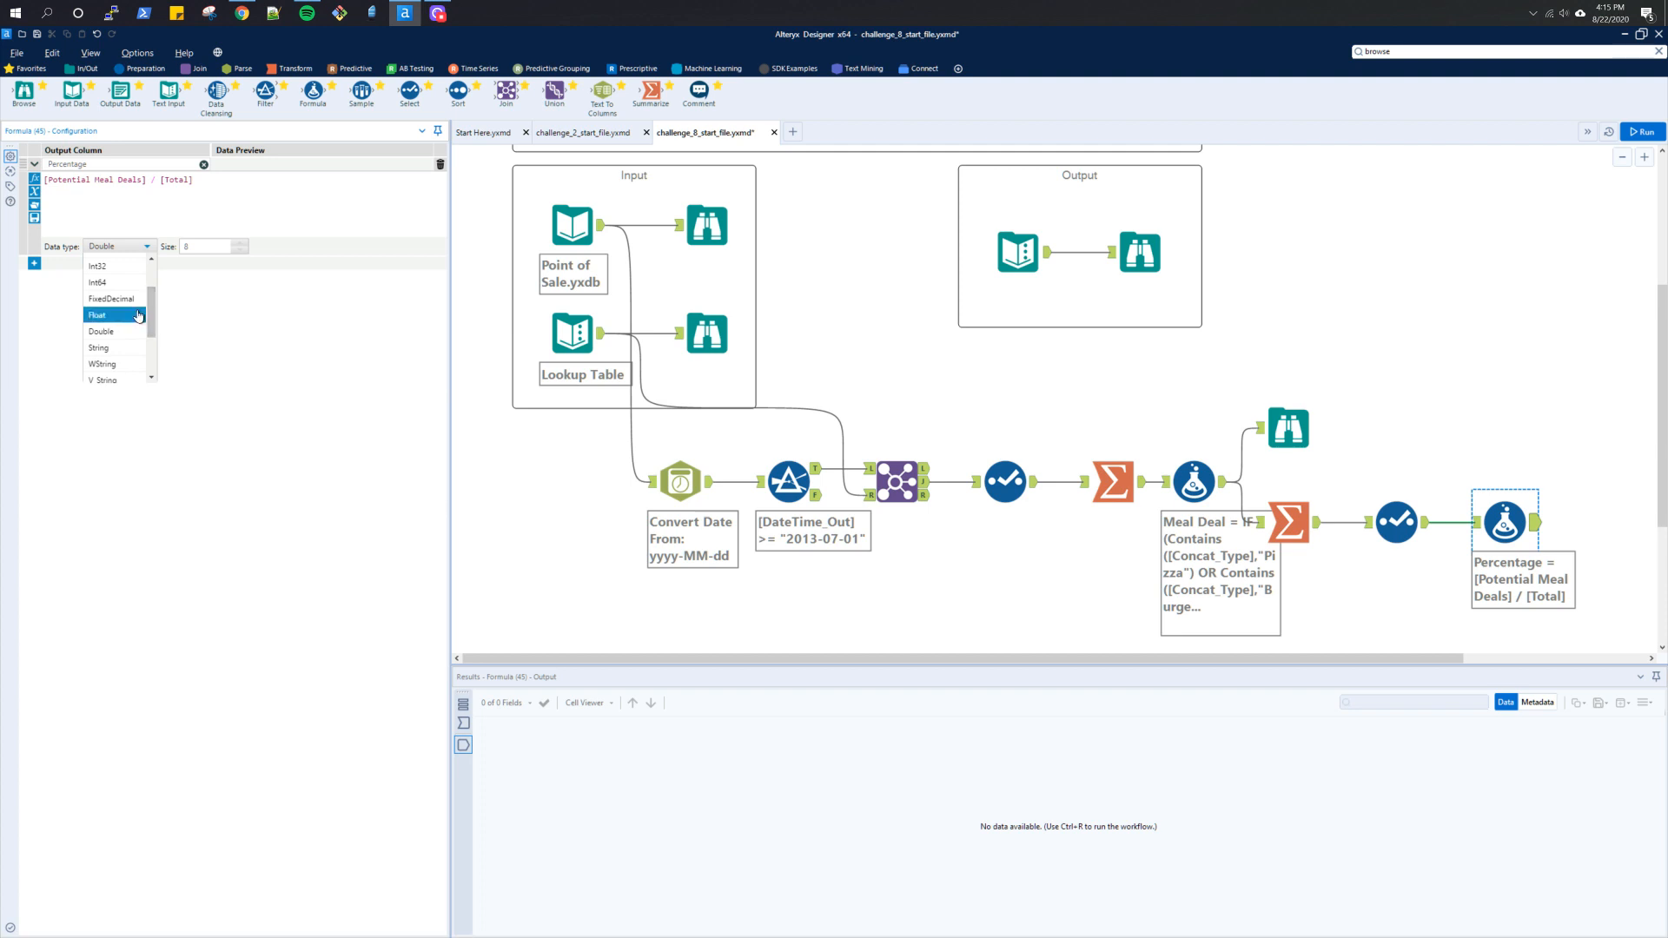
scroll(134, 304, up, 1)
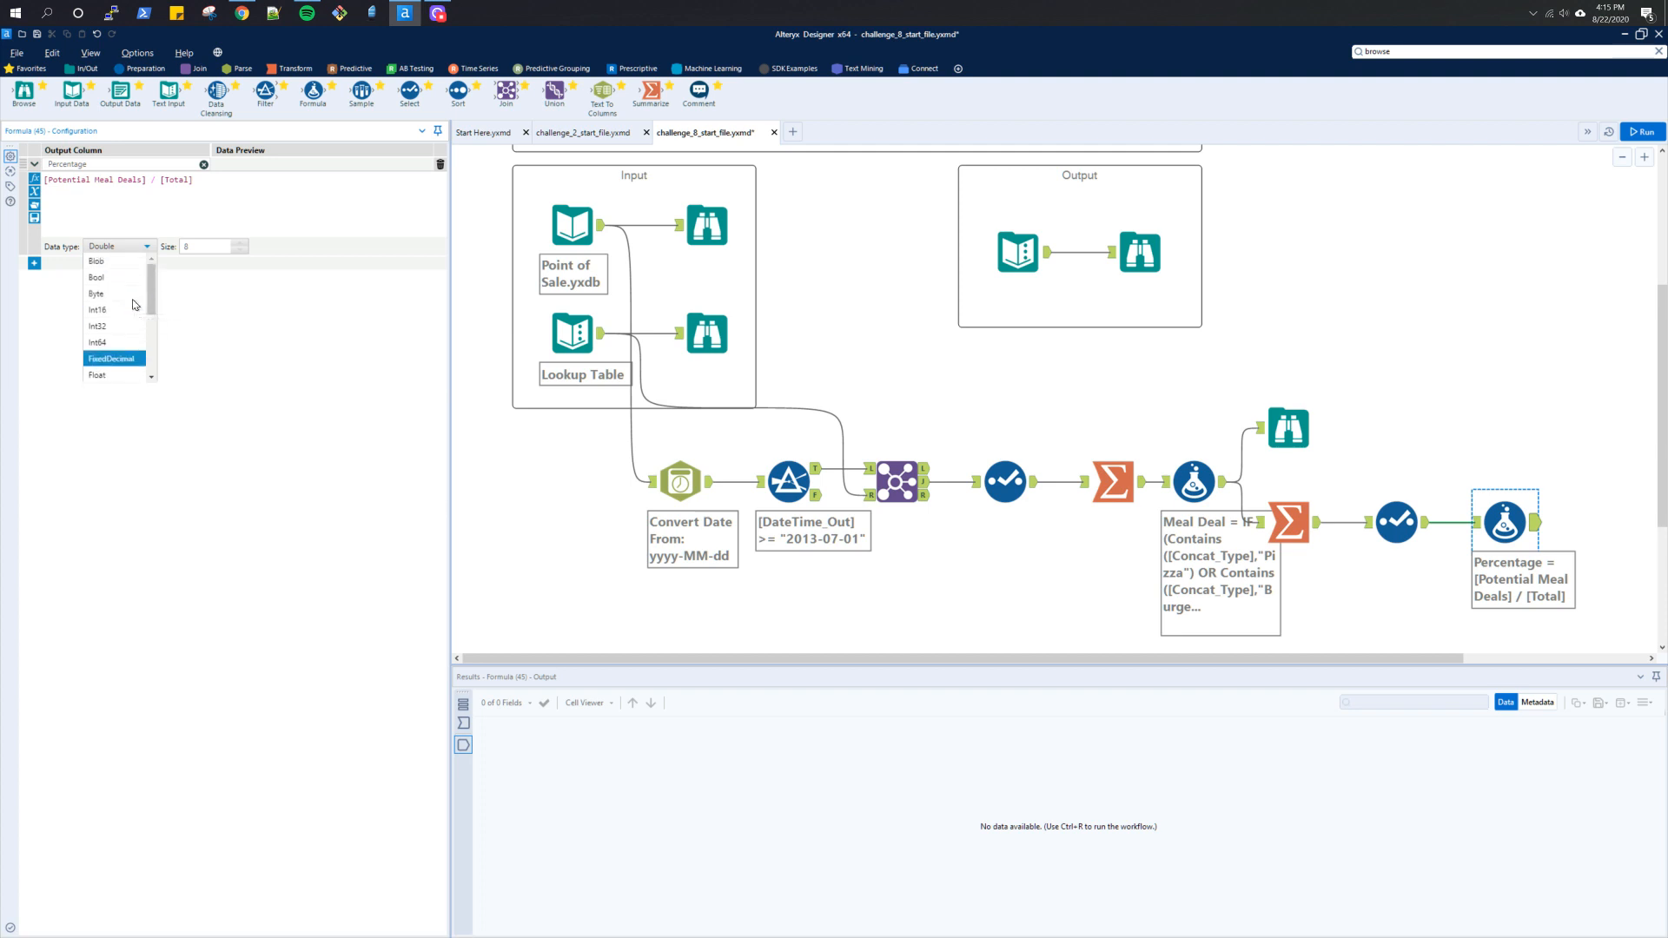
scroll(134, 304, down, 3)
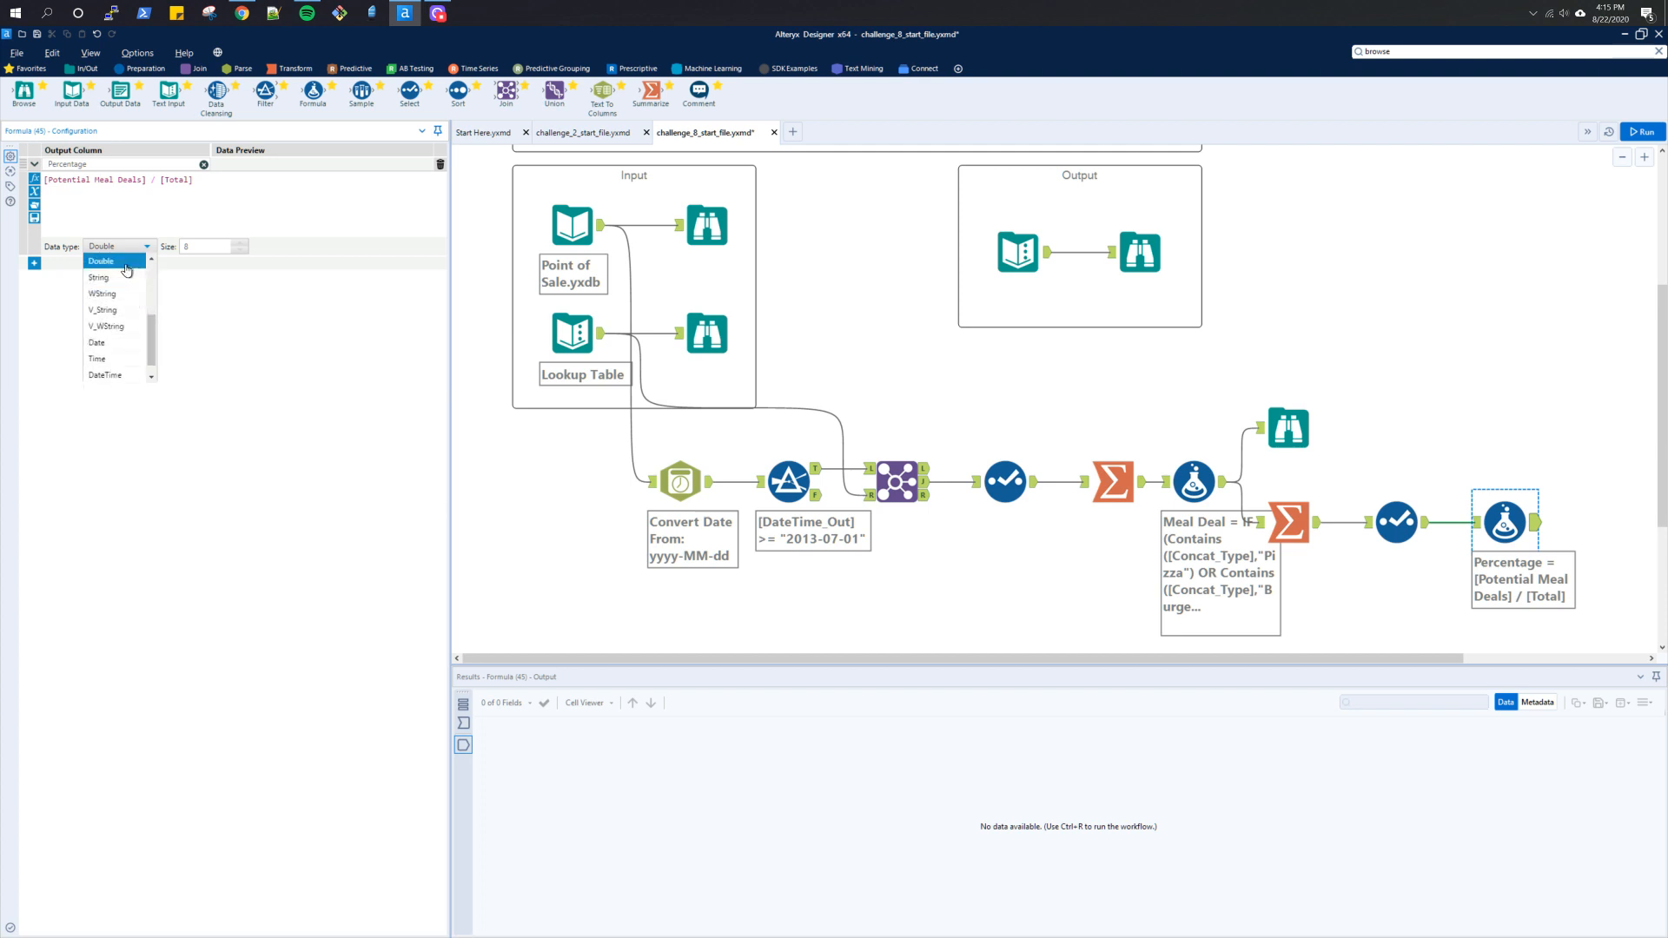
scroll(121, 352, up, 3)
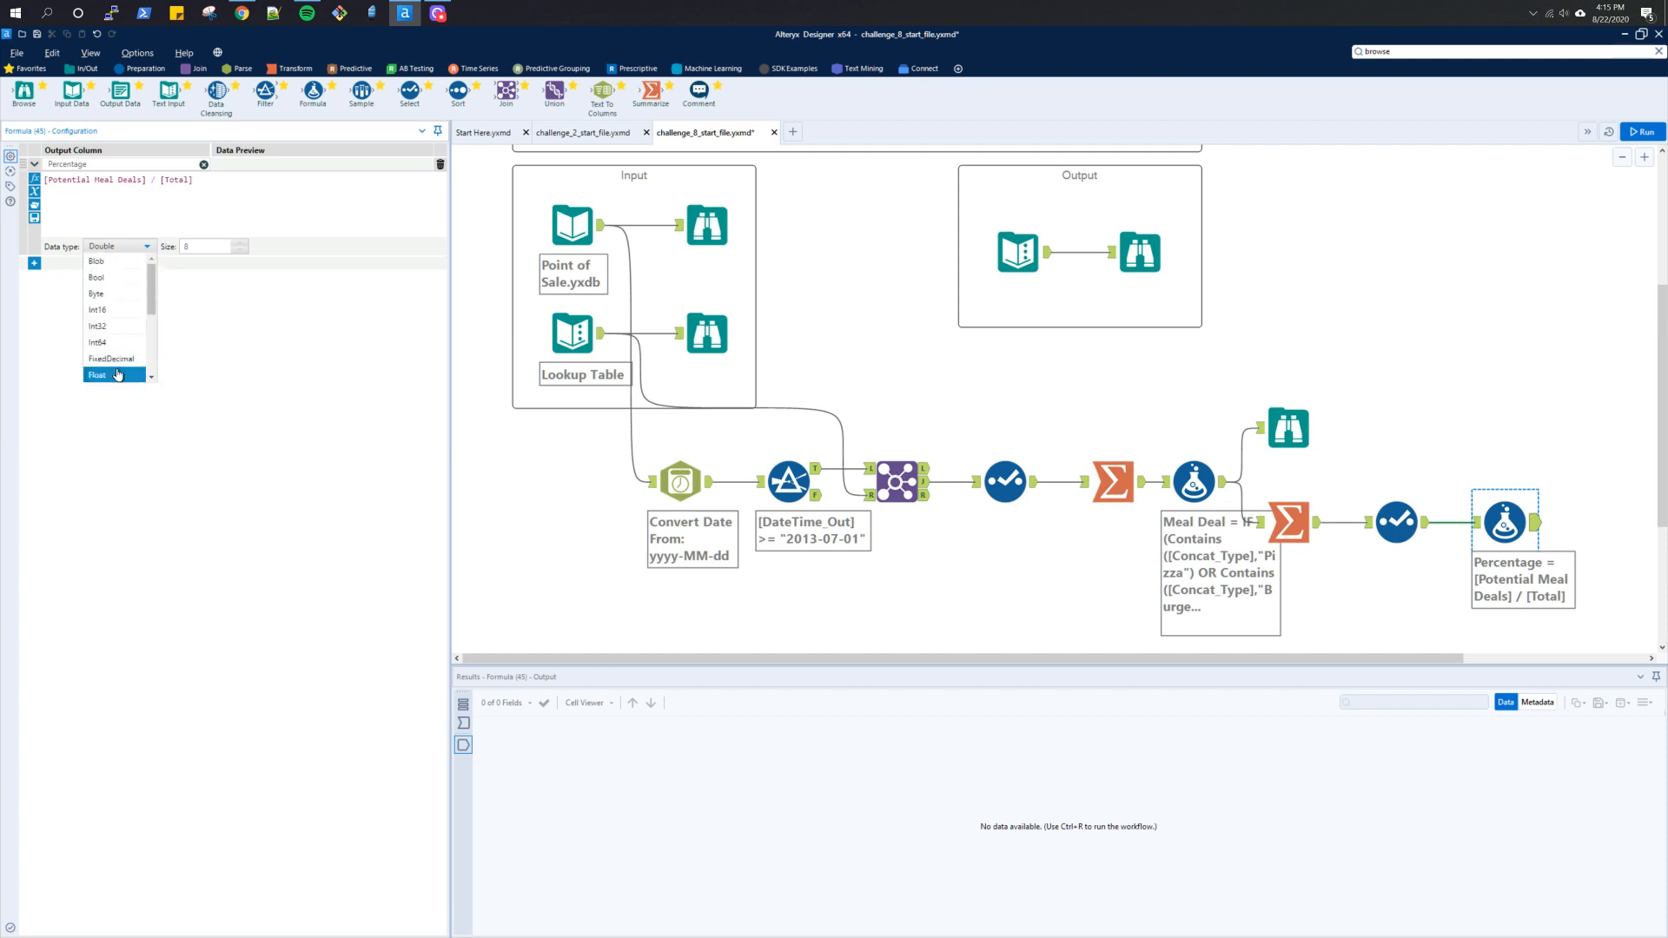
click(118, 374)
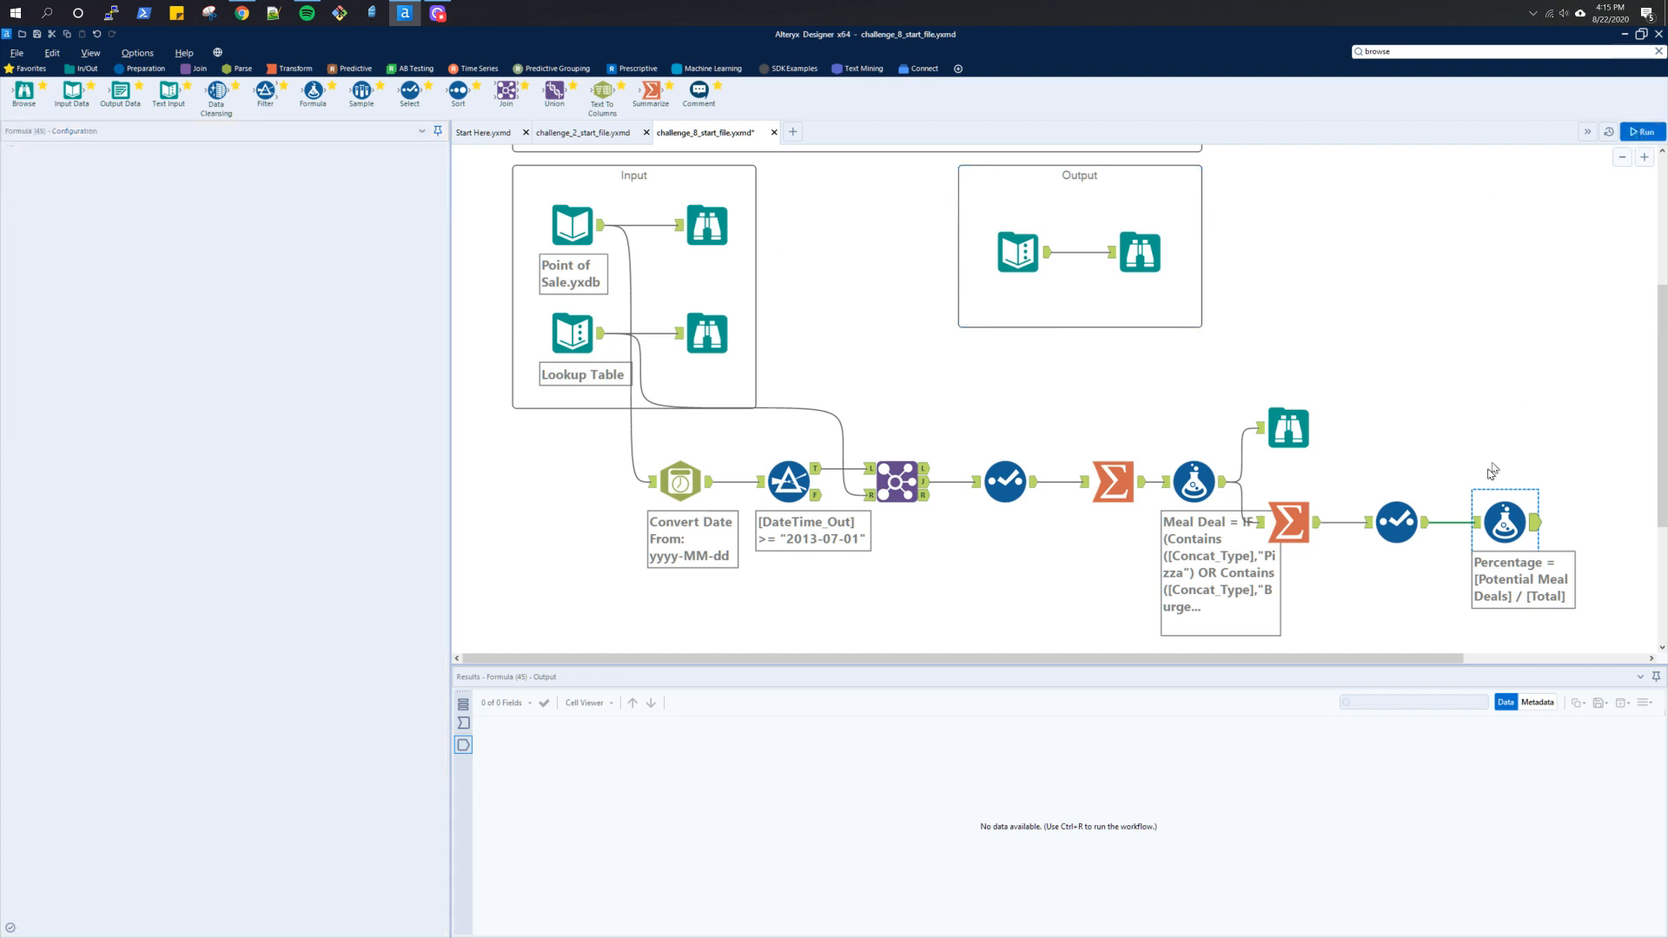
key(ctrl+r)
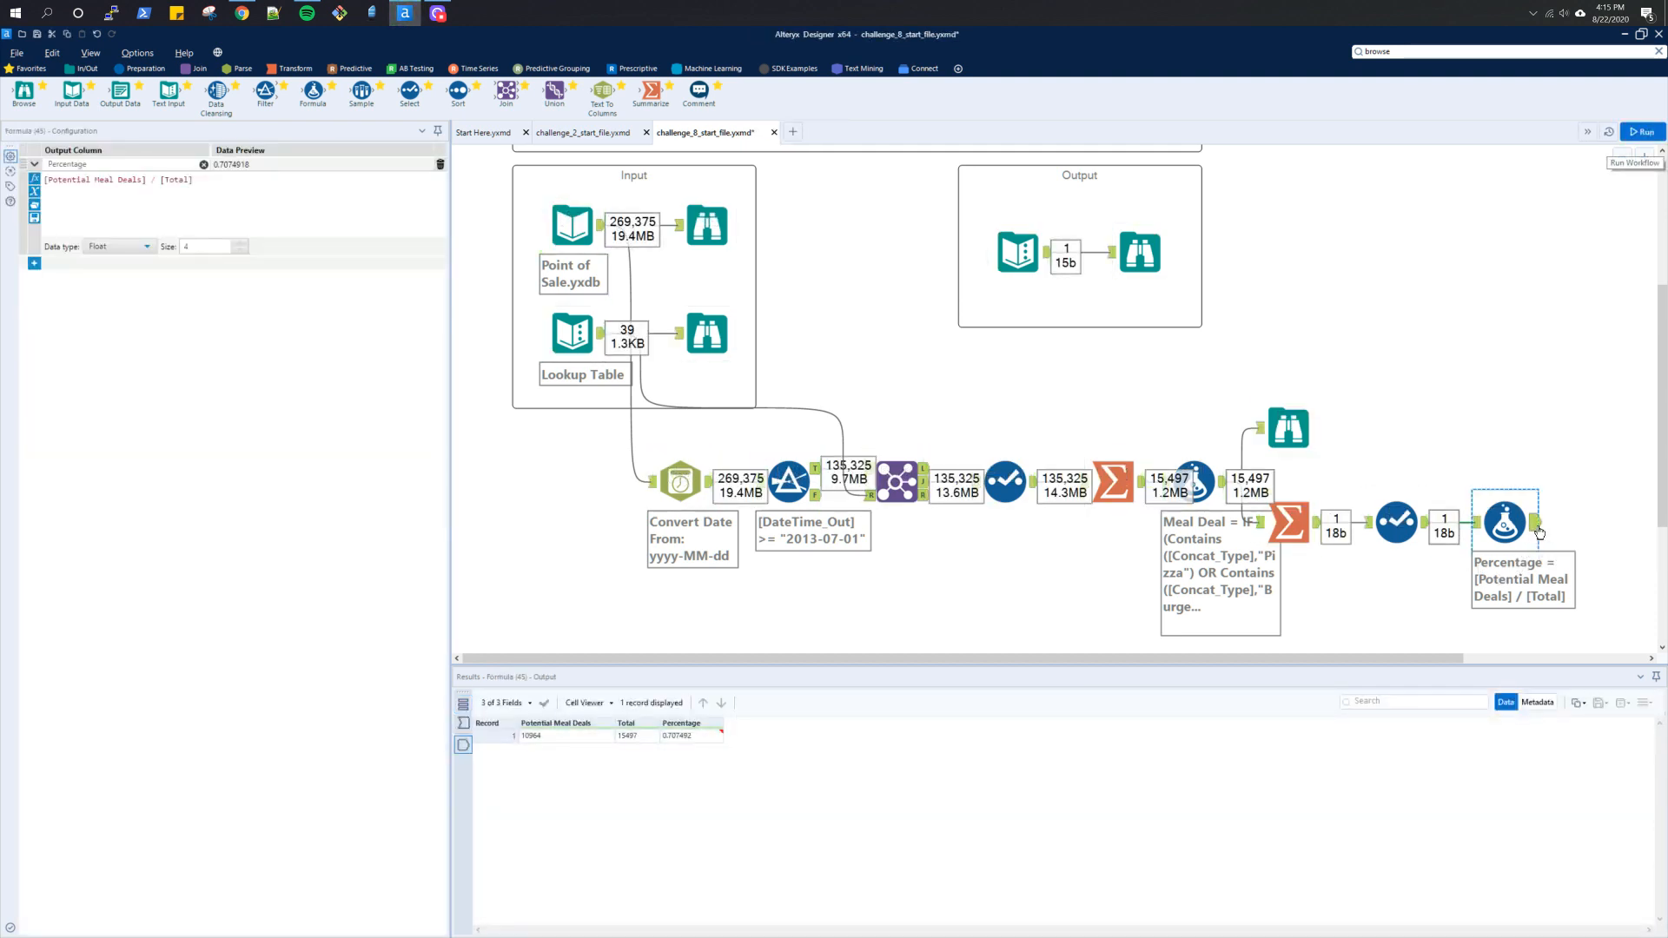
Step: Rename the Percentage output column to "%" with the expression [Potential Meal Deals] / [Total] * 100 and rerun the workflow
click(1126, 262)
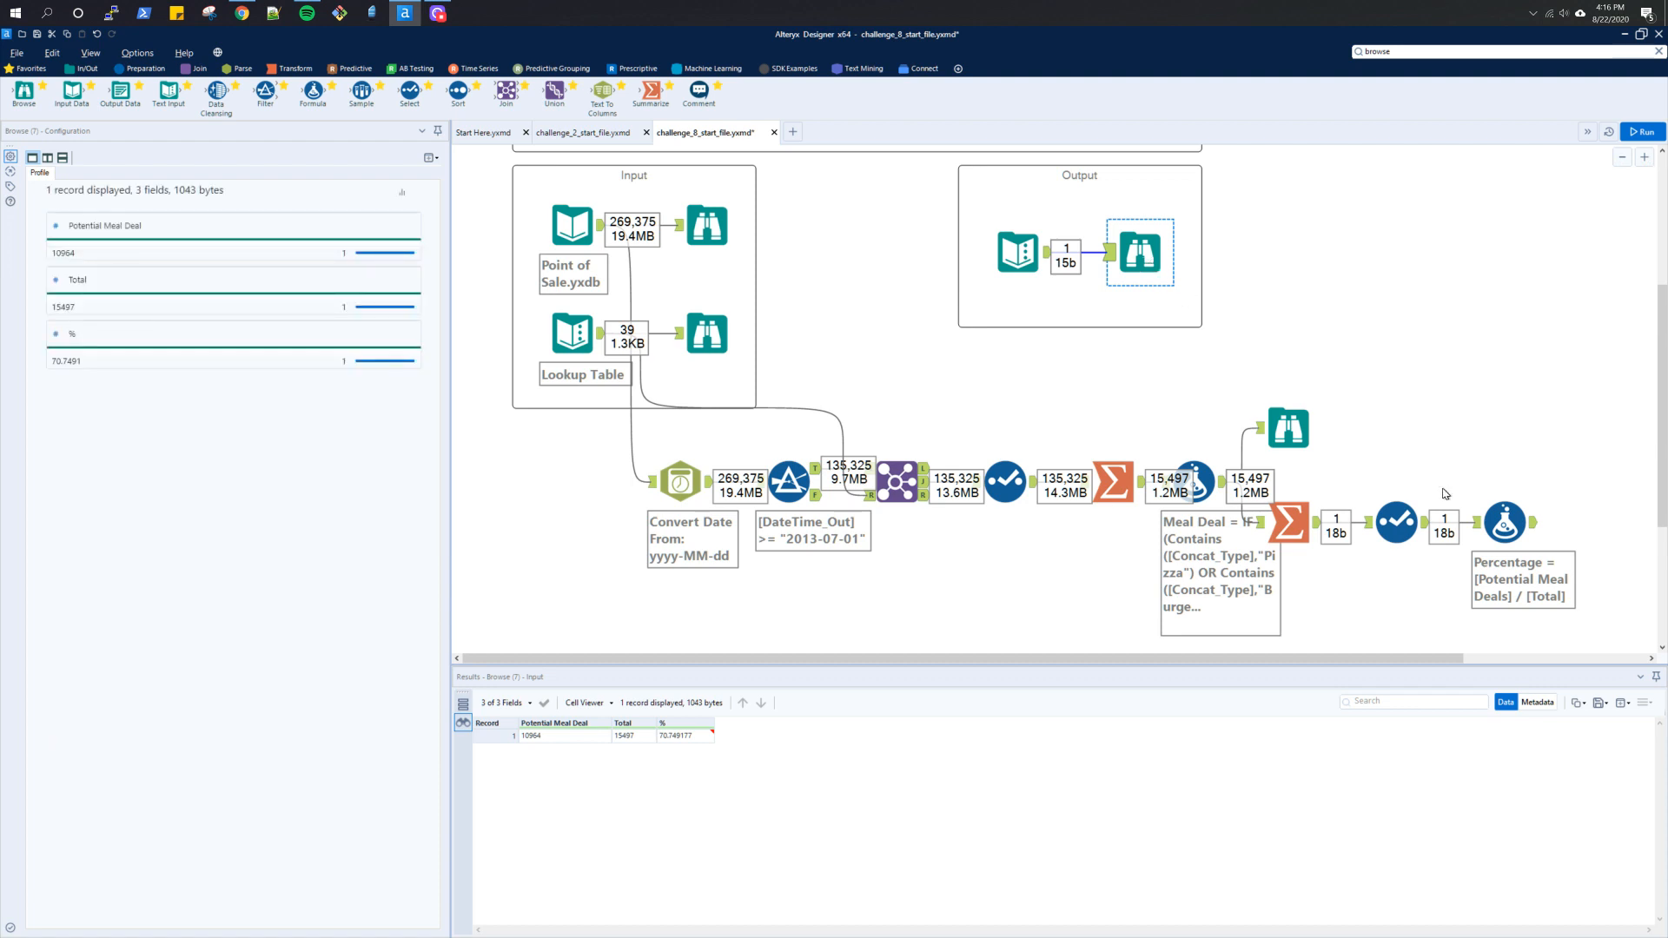
click(1504, 519)
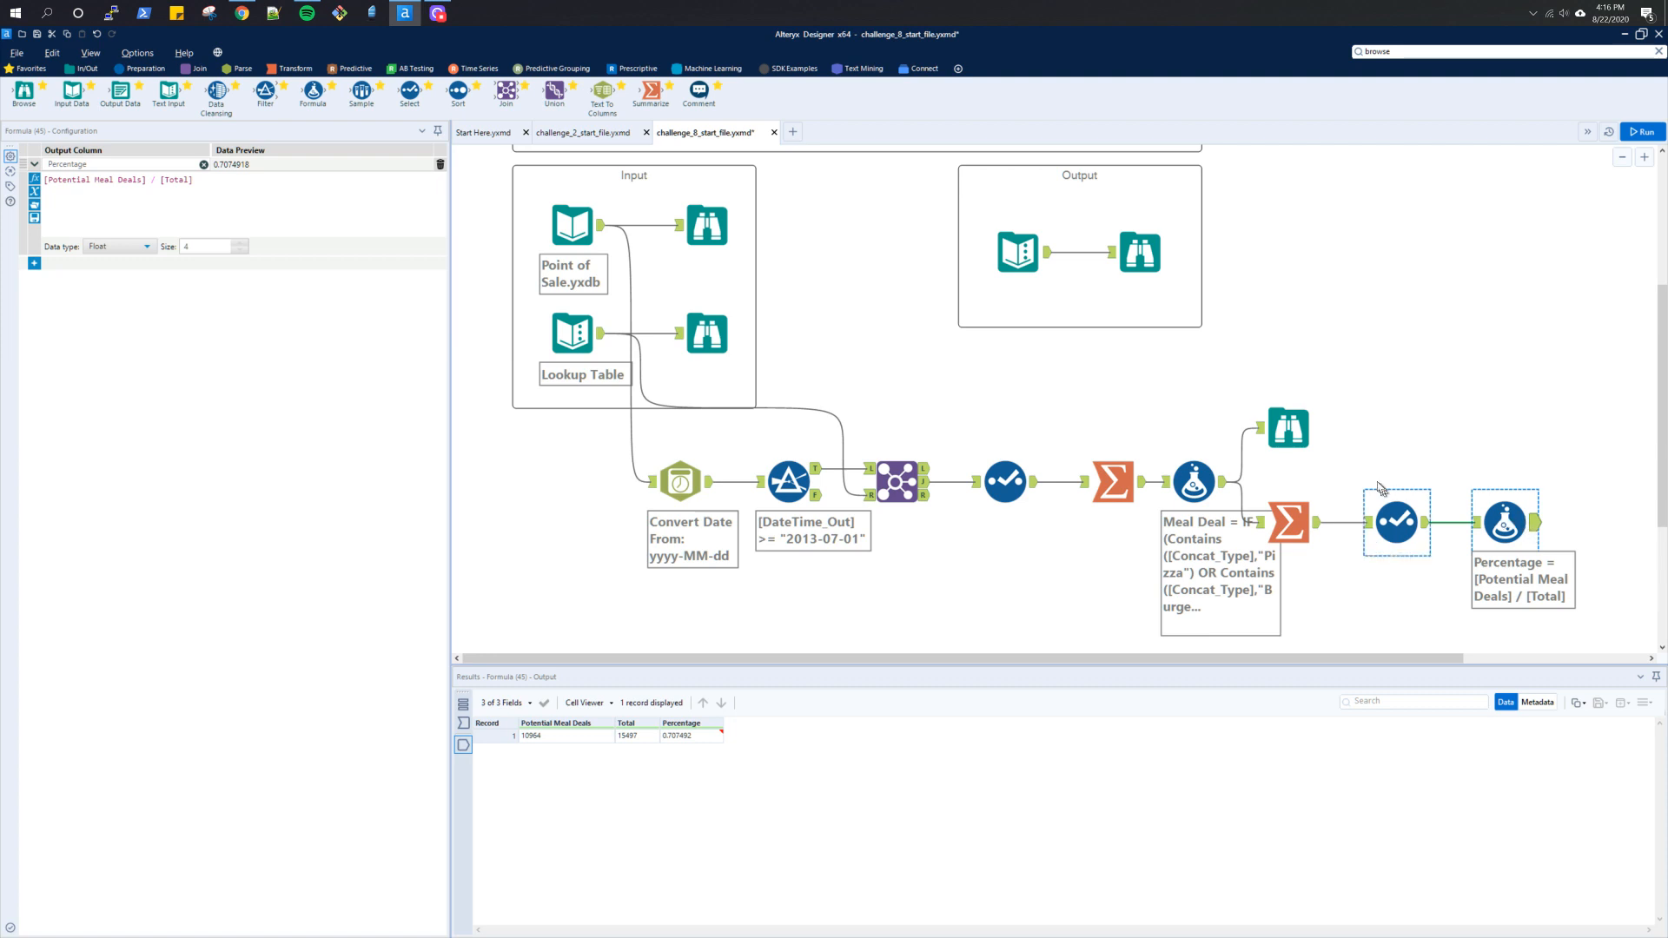
double_click(68, 164)
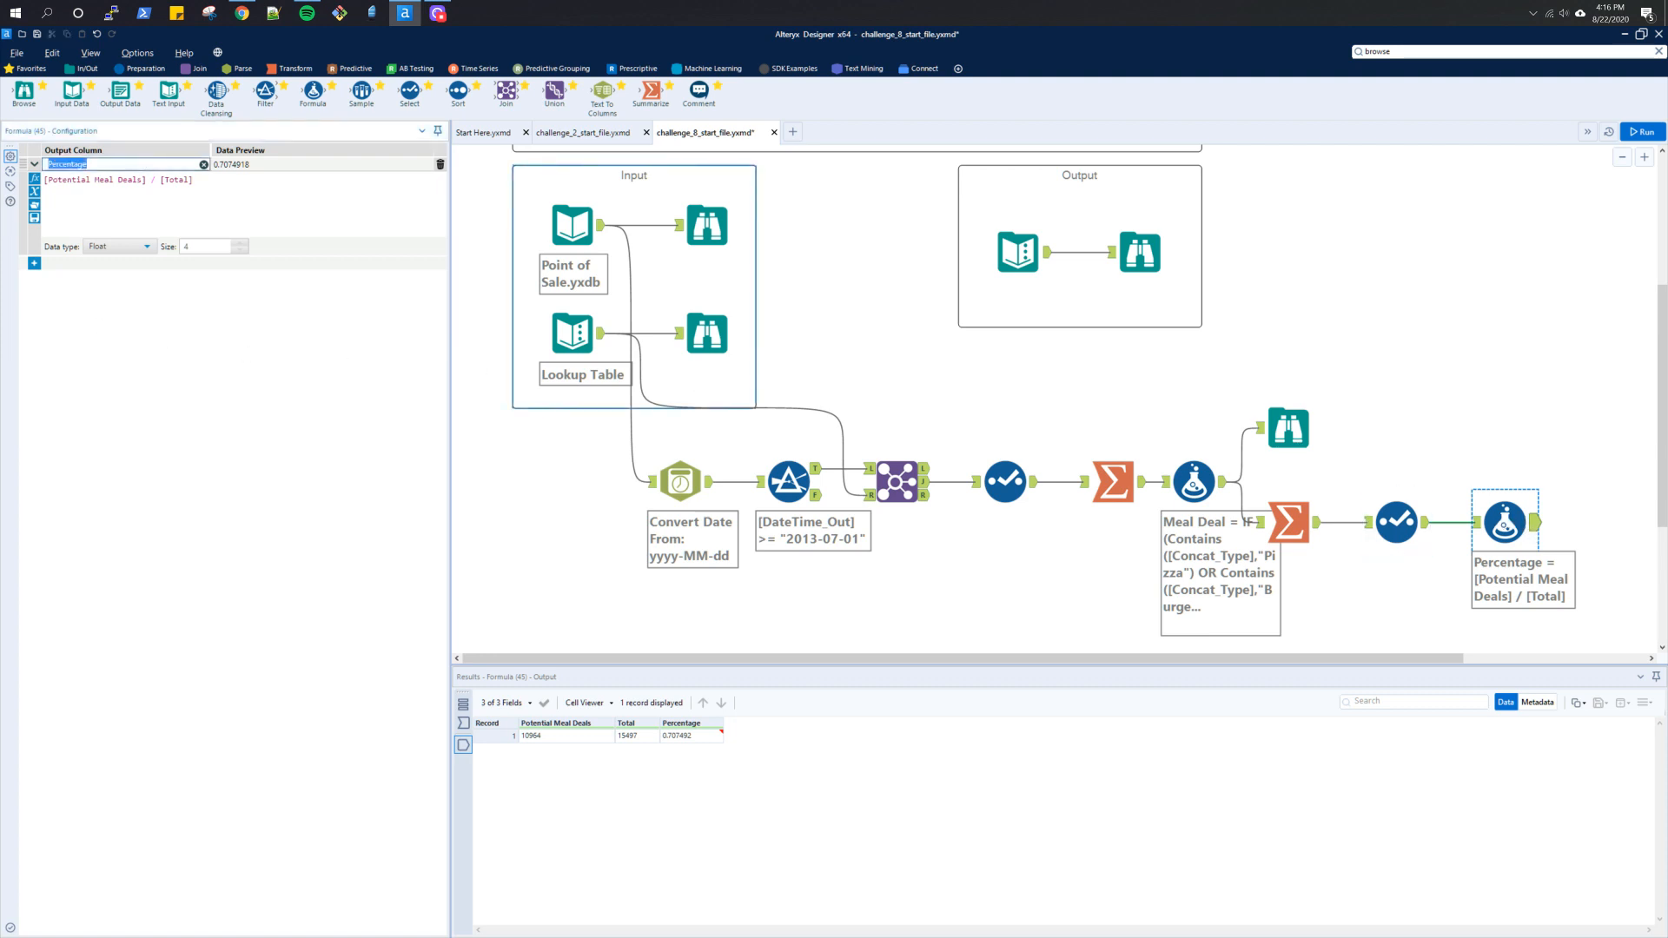
text(%)
click(193, 180)
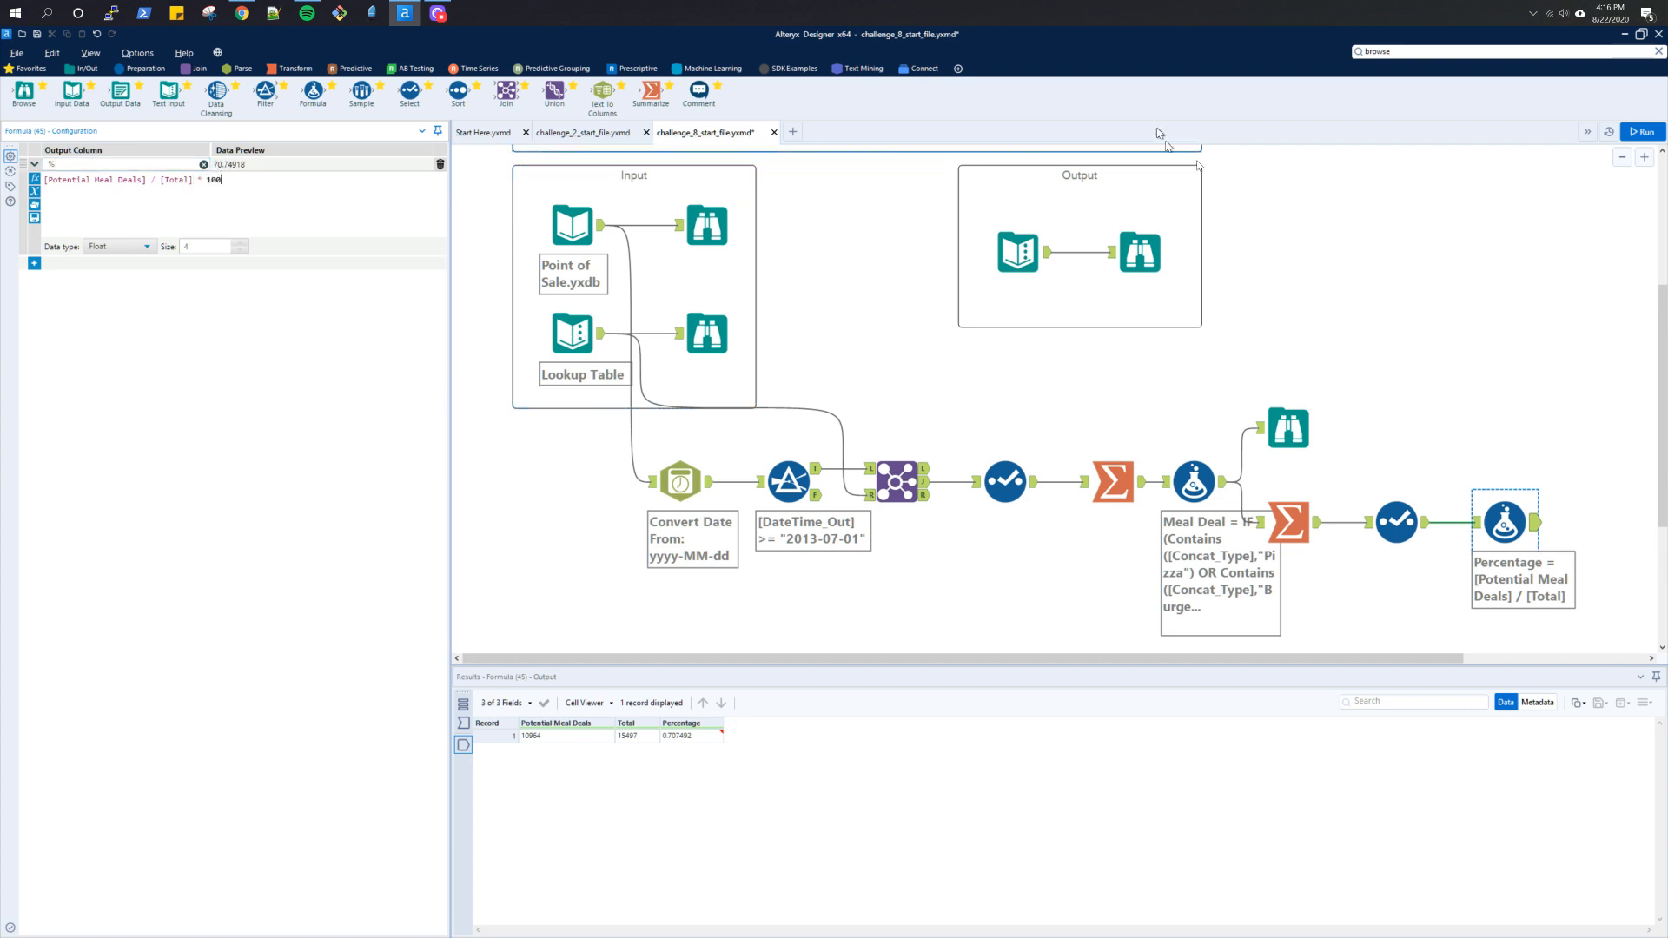
click(1641, 135)
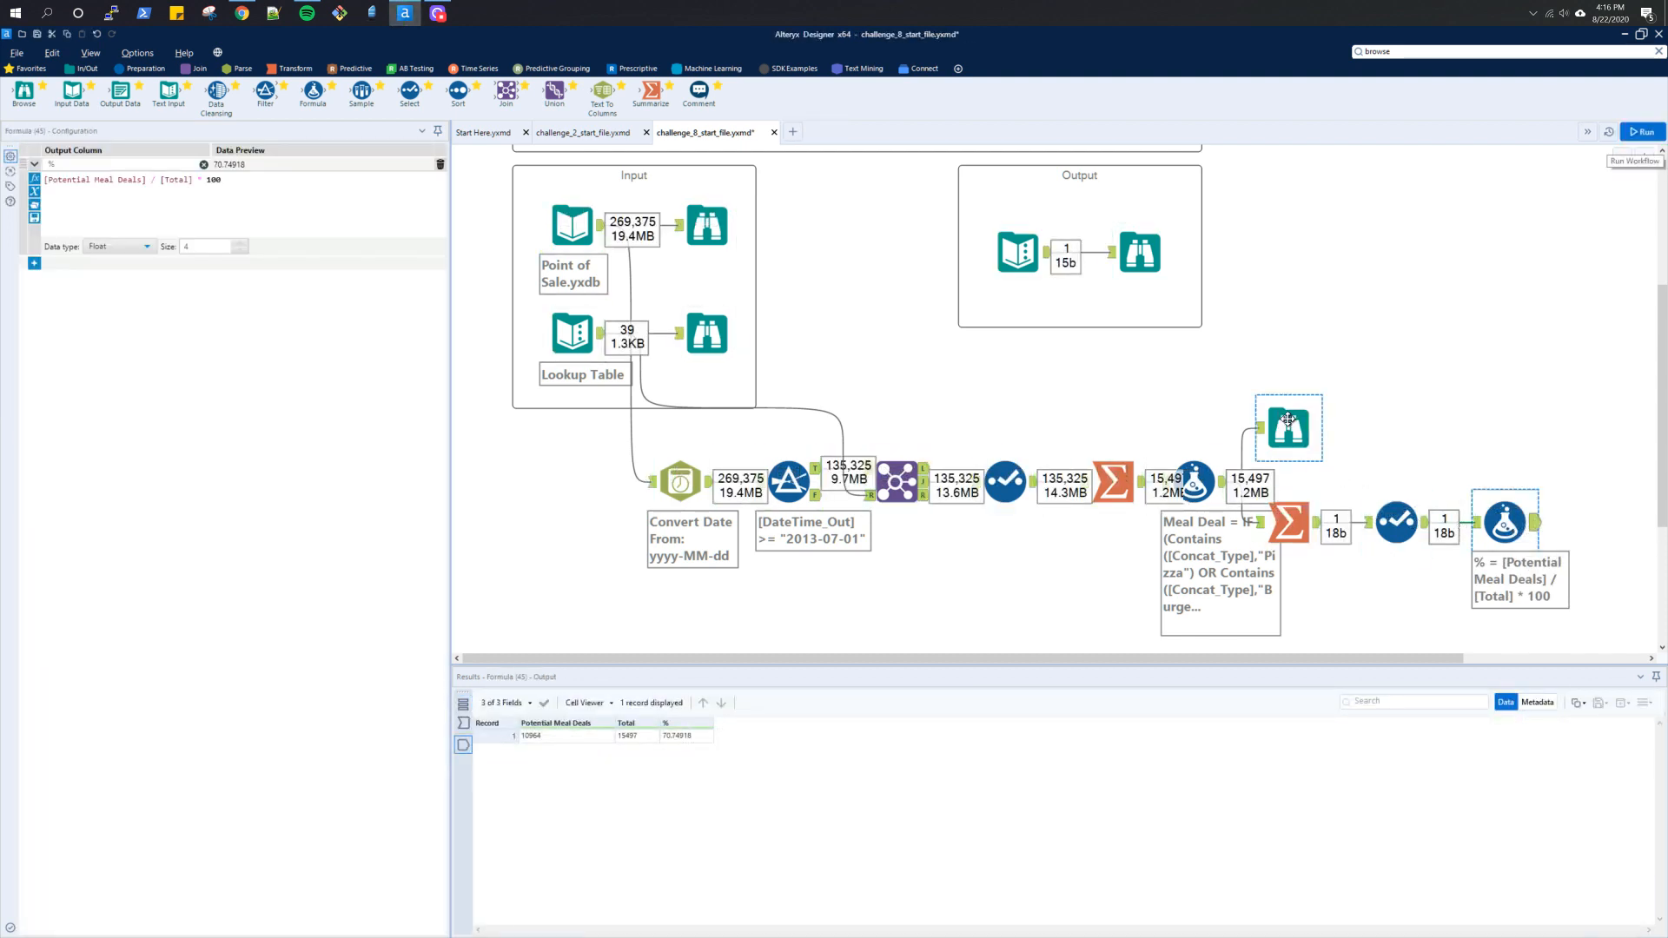
Step: Compare the last Formula tool's results with the expected record in the Output container's Browse tool
click(1151, 259)
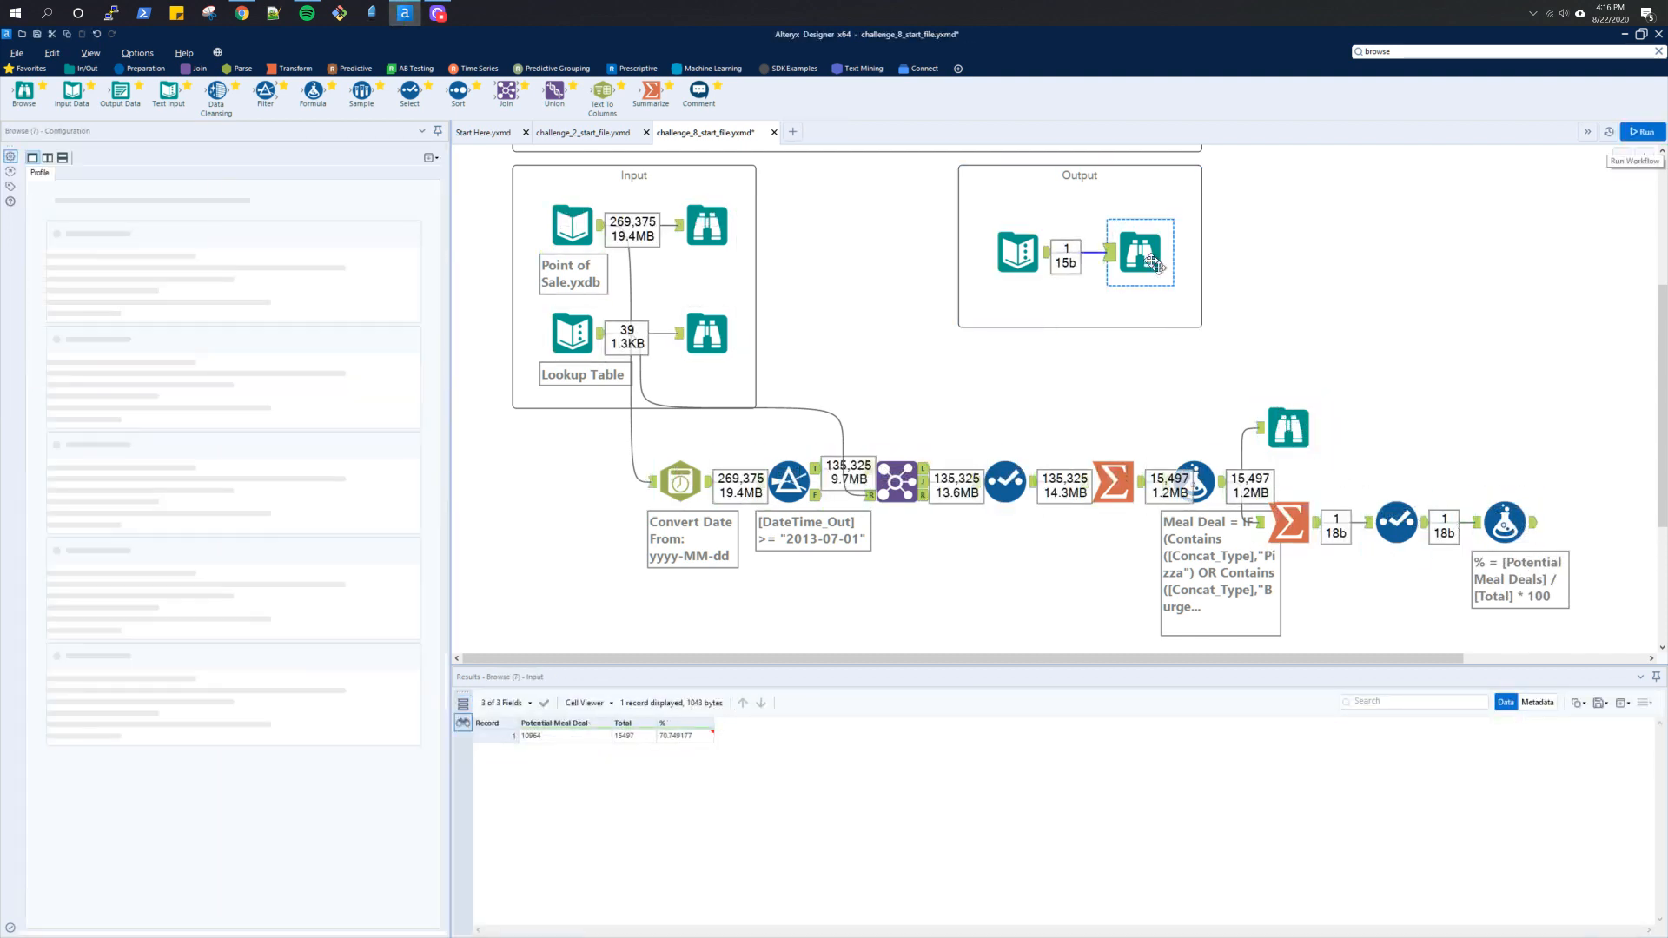
click(1490, 518)
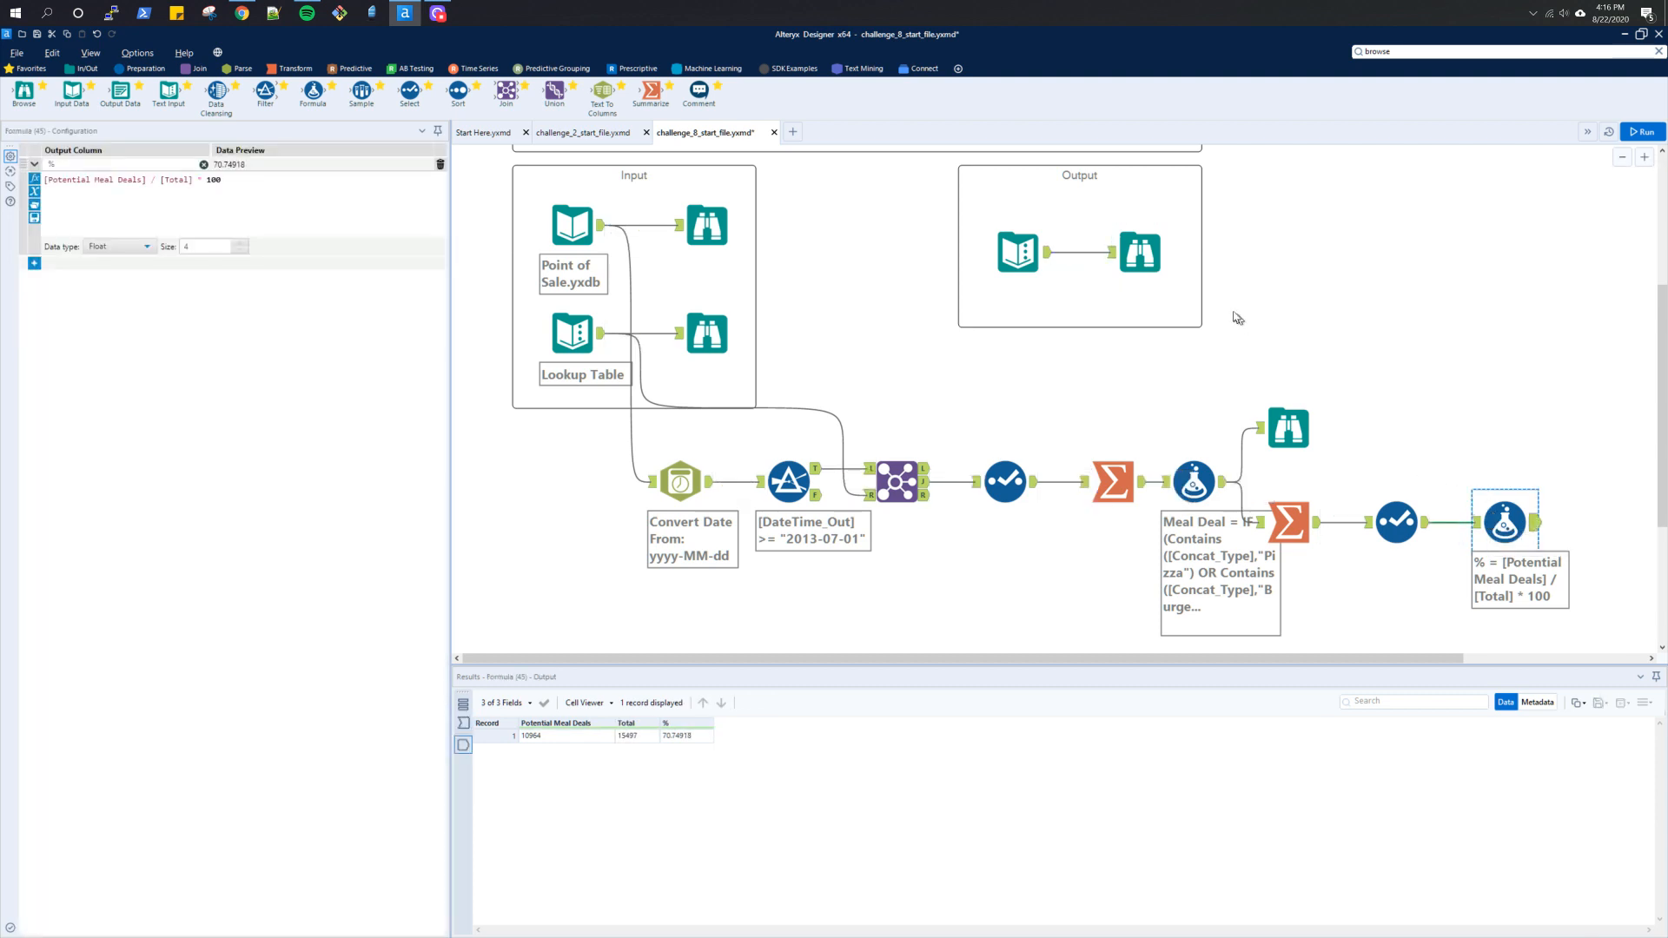
click(1129, 268)
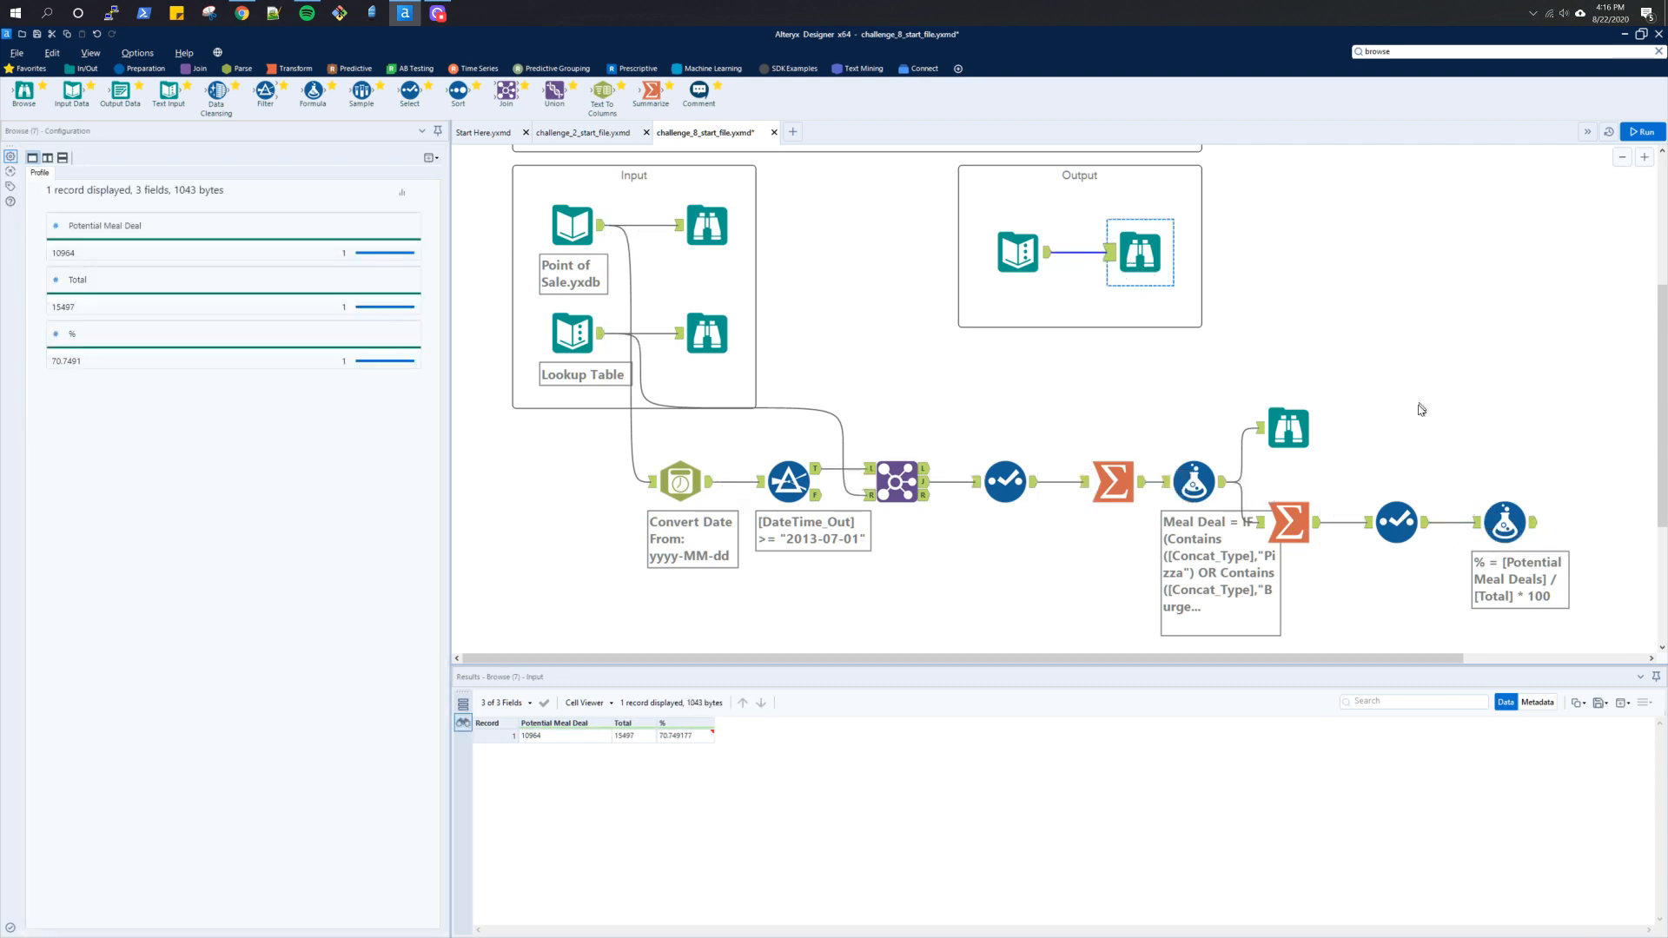
click(1505, 522)
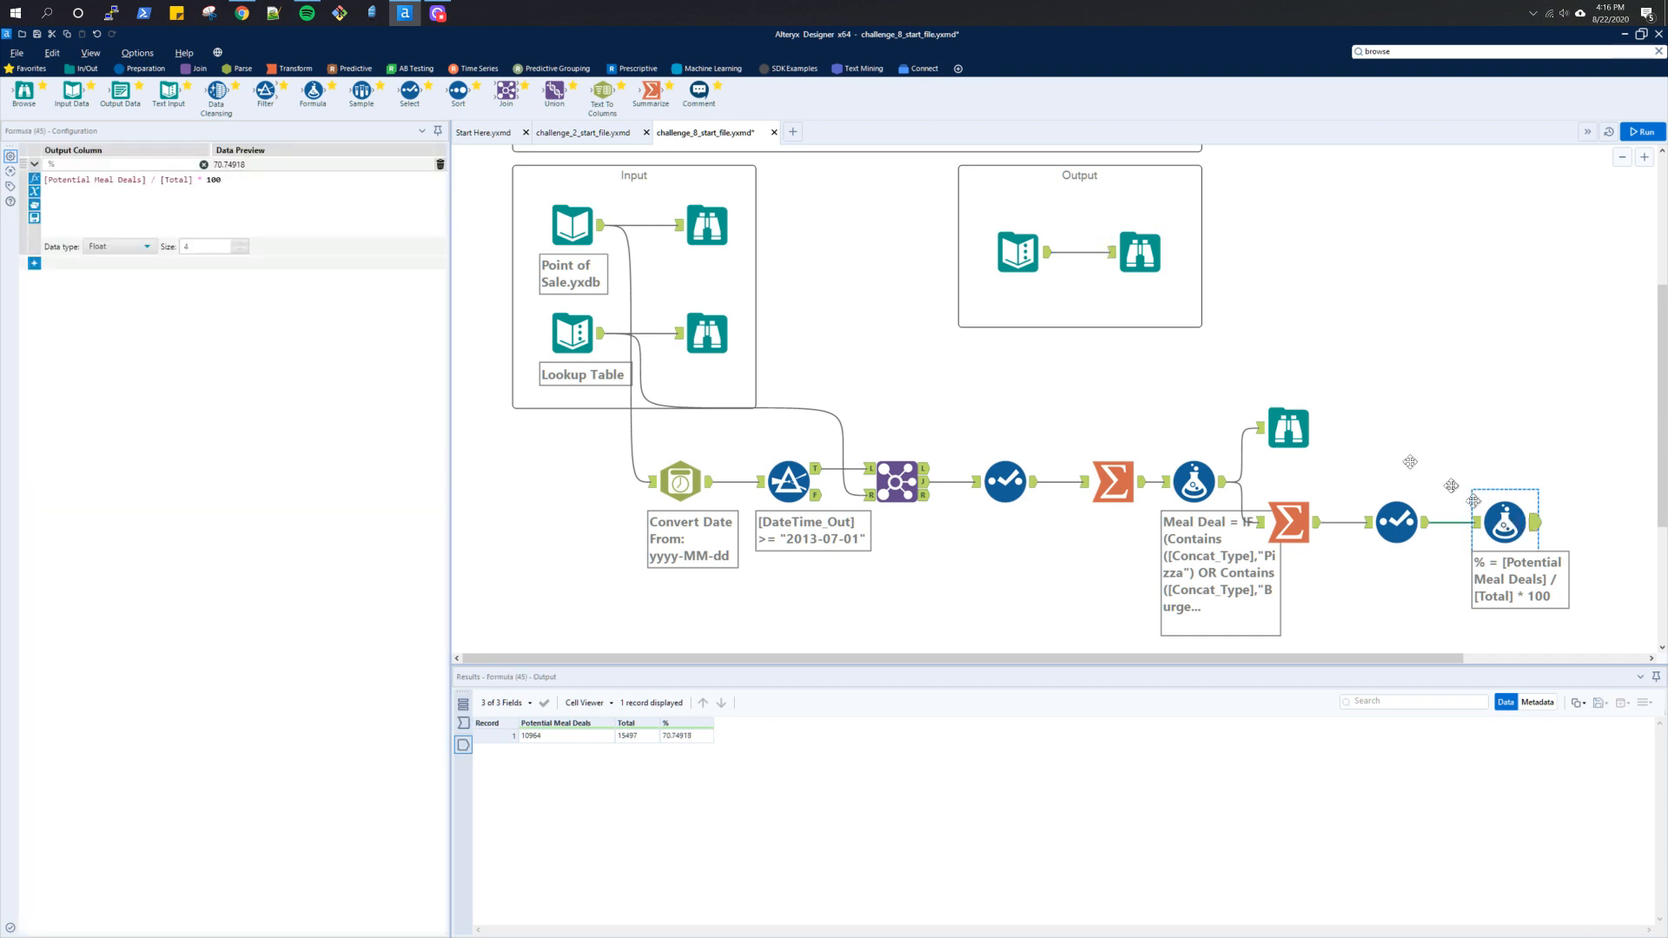
click(1158, 274)
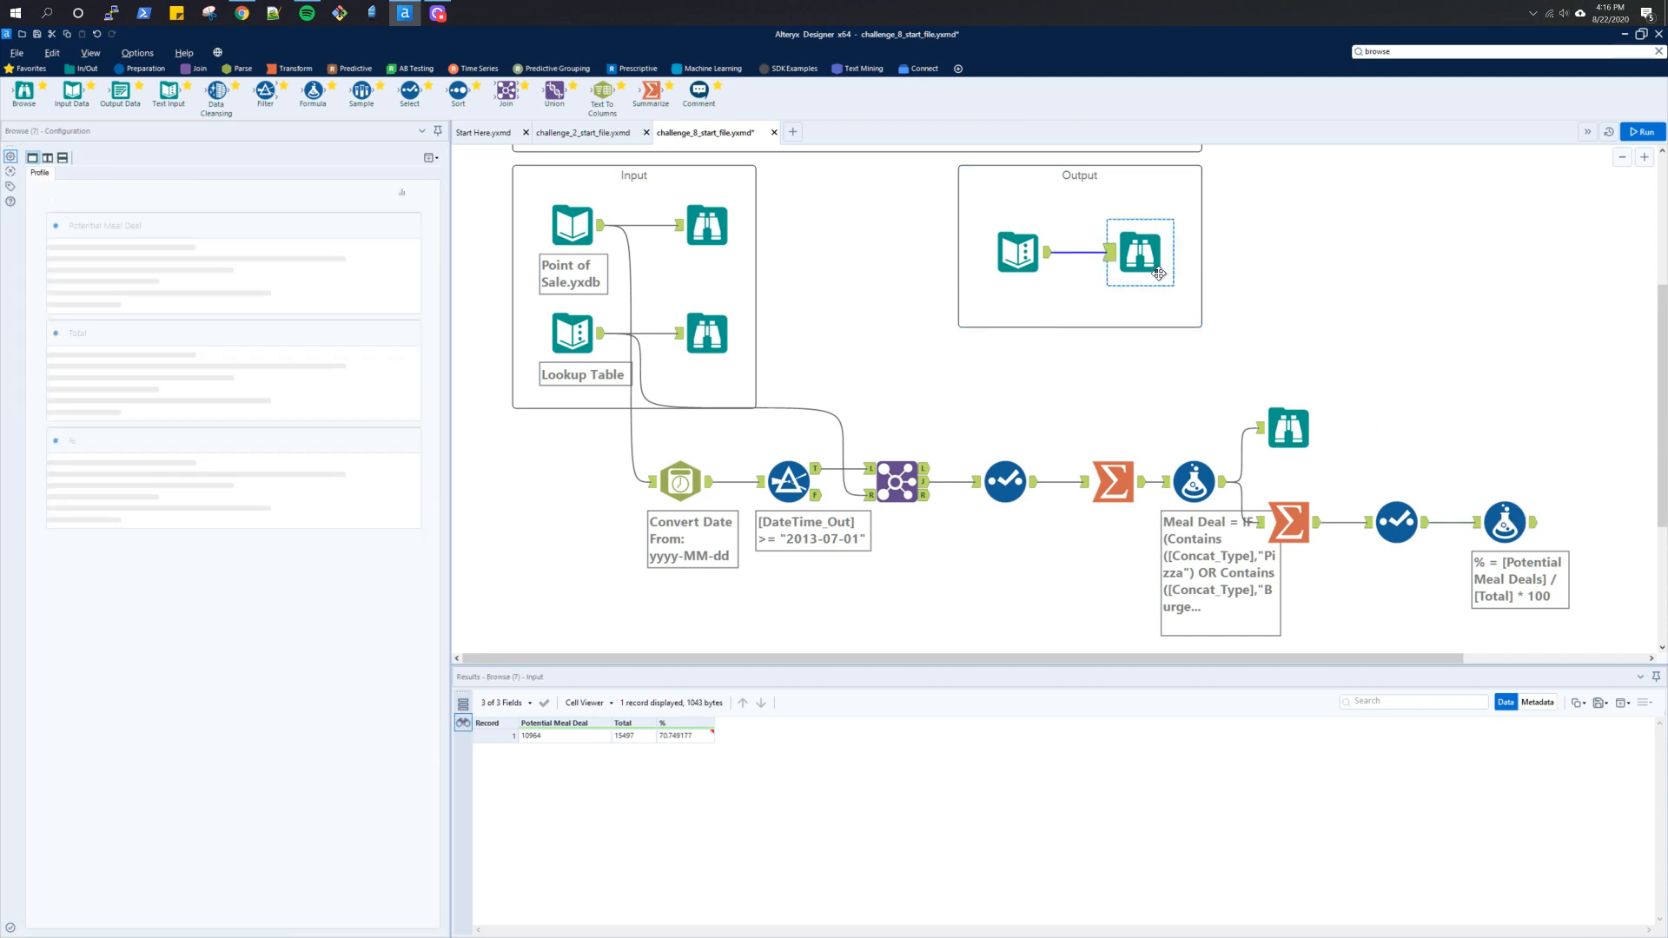
click(1491, 527)
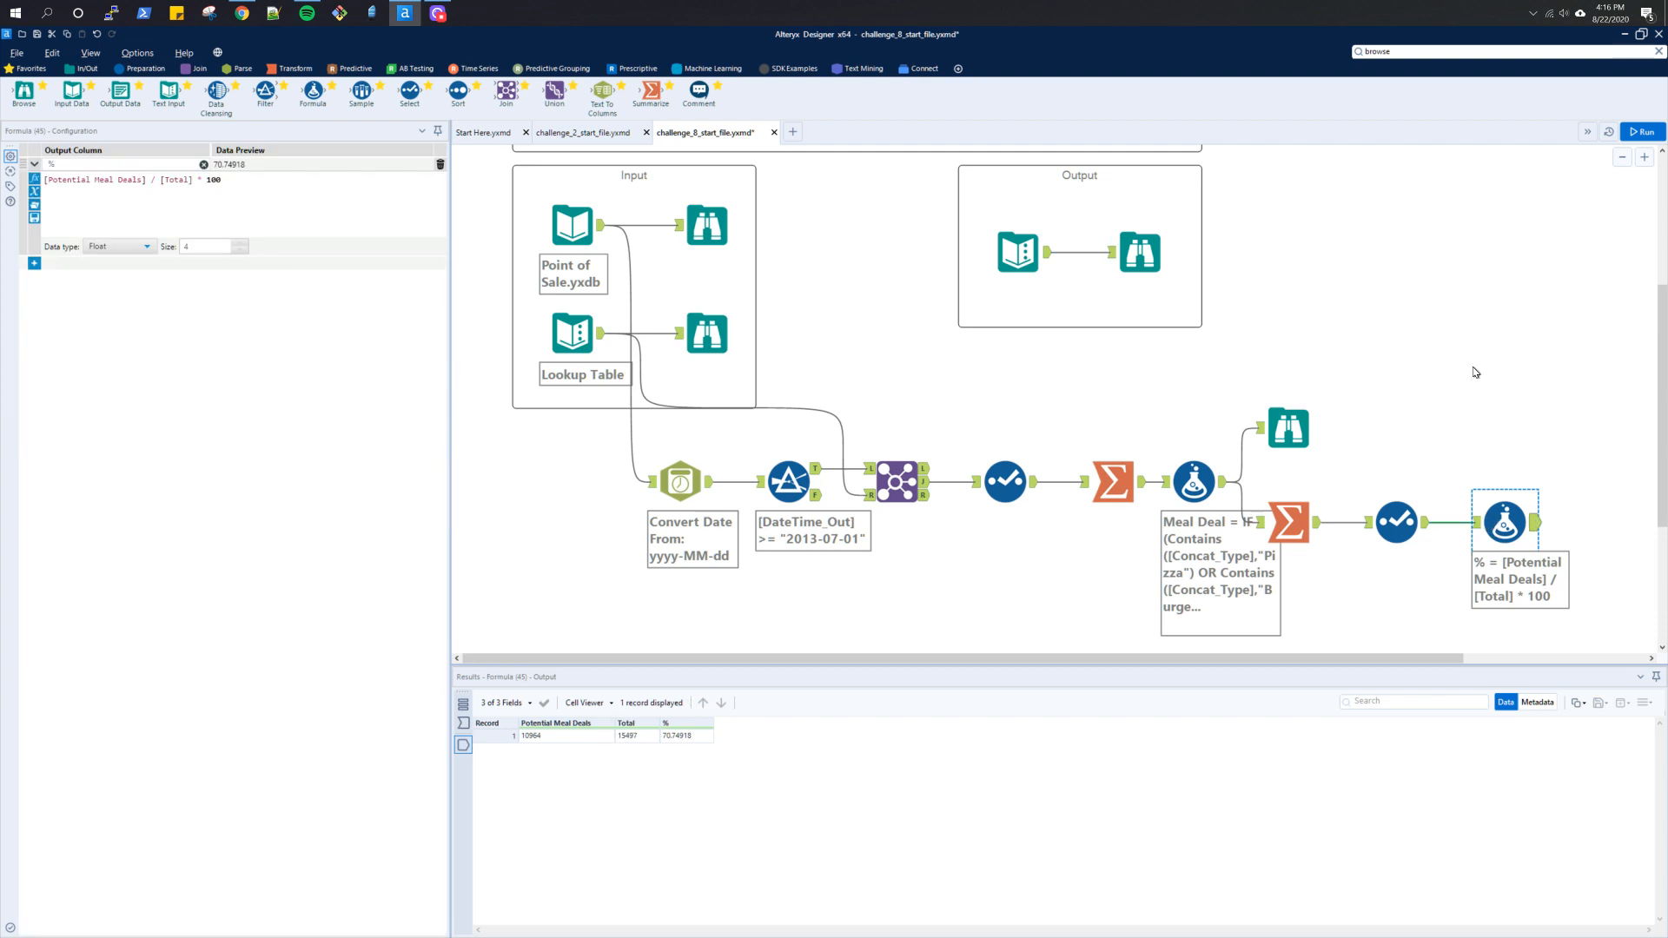